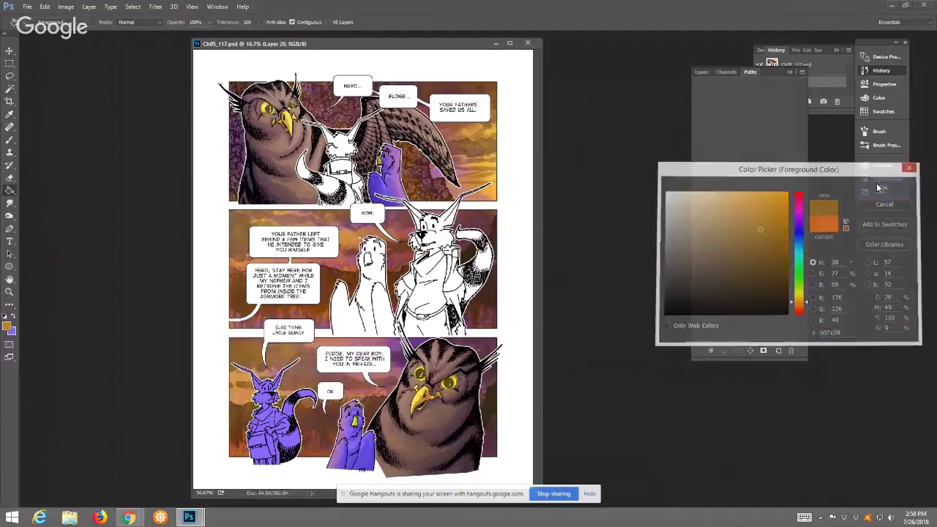
Select the long-eared character in the bottom comic panel on Layer 20 using the Magic Wand on the surrounding background, then inverting the selection
left_click(10, 291)
left_click(271, 423)
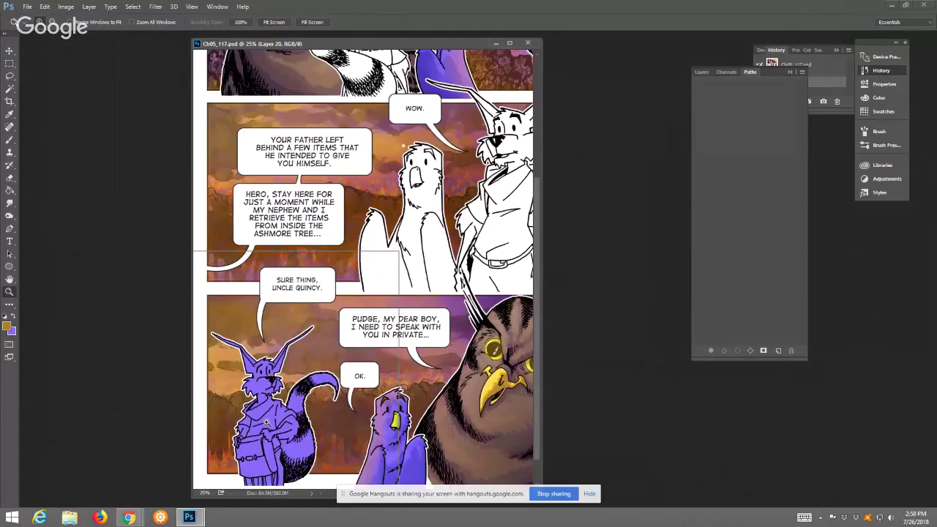
left_click(266, 422)
left_click(265, 422)
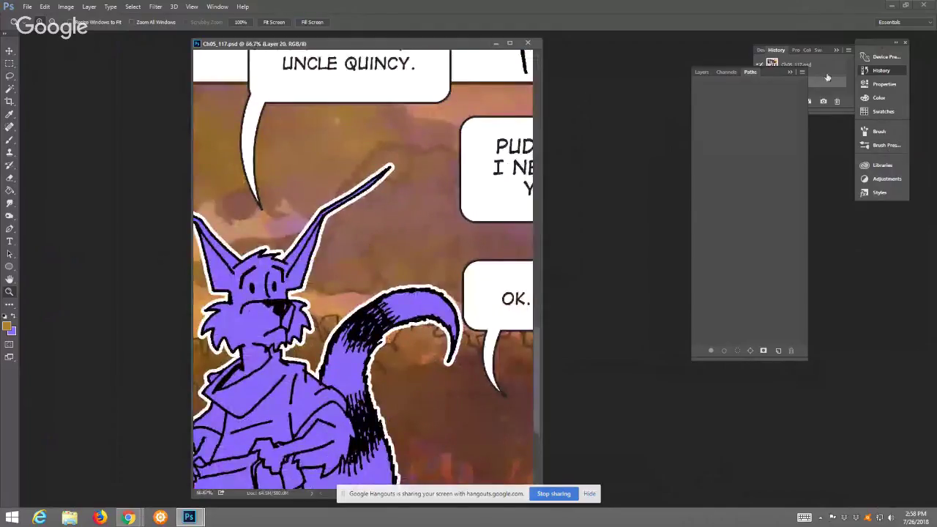
left_click(701, 72)
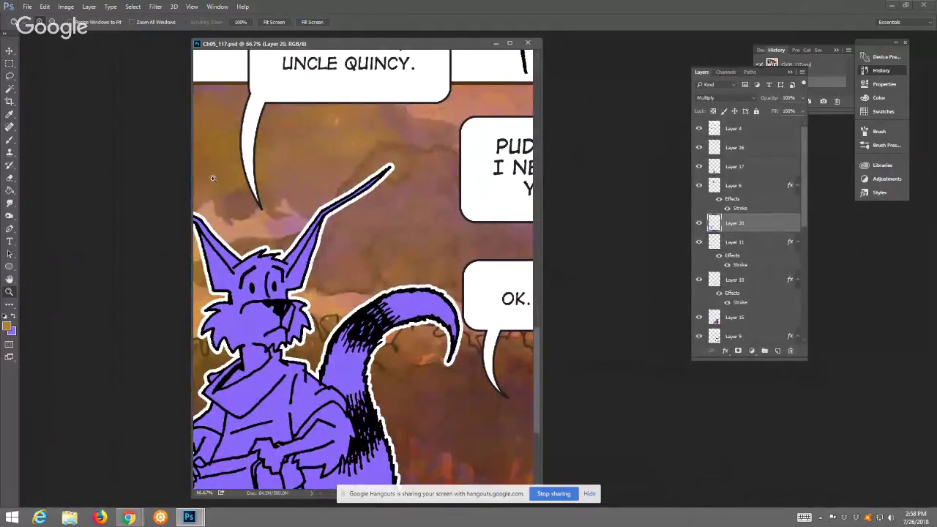
left_click(9, 89)
left_click(314, 166)
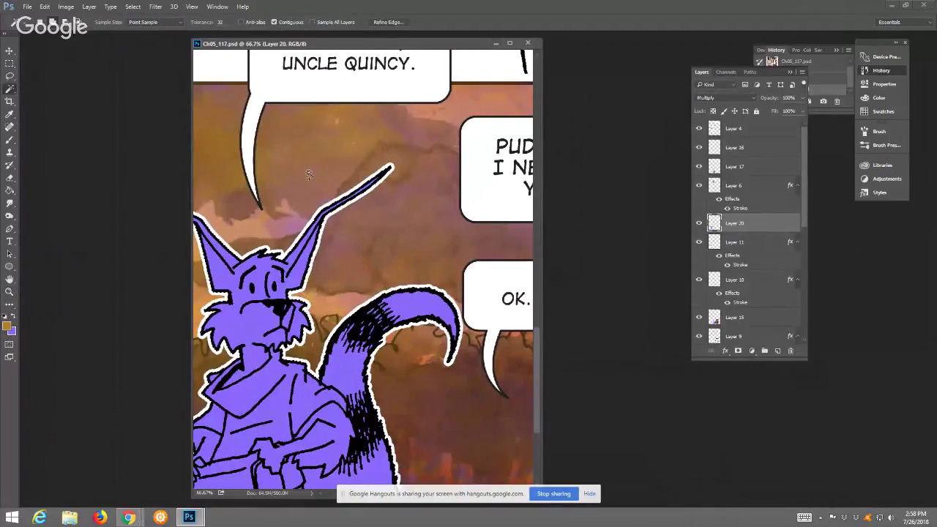
right_click(311, 160)
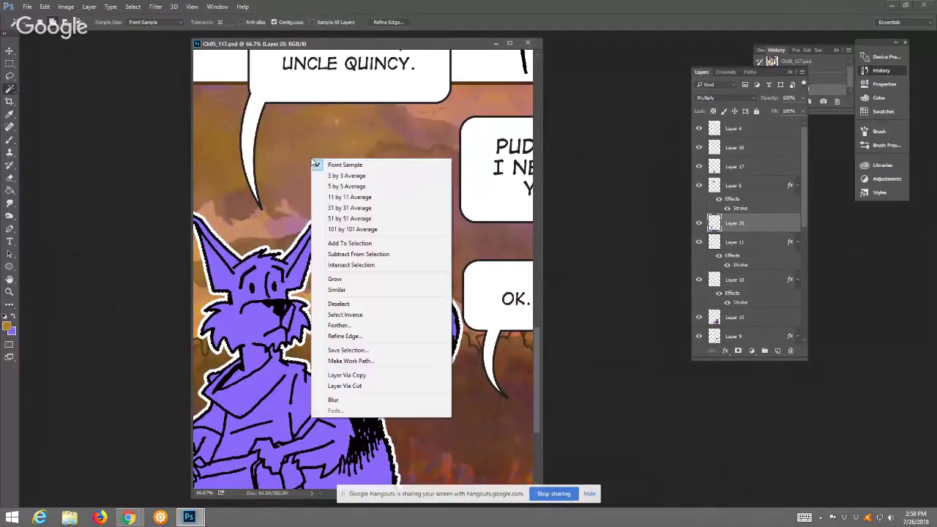
left_click(344, 314)
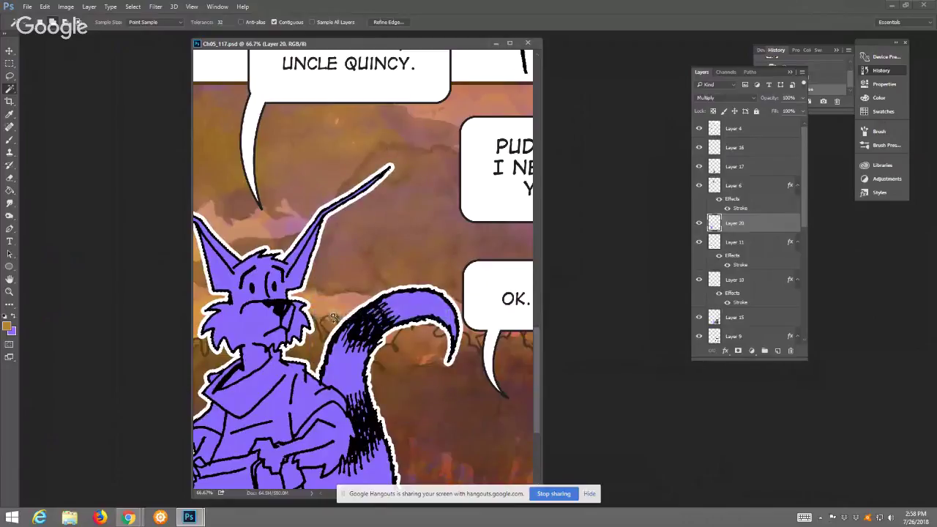
Paint the long-eared character's ear on the tail side ochre with a hard round brush
left_click(9, 142)
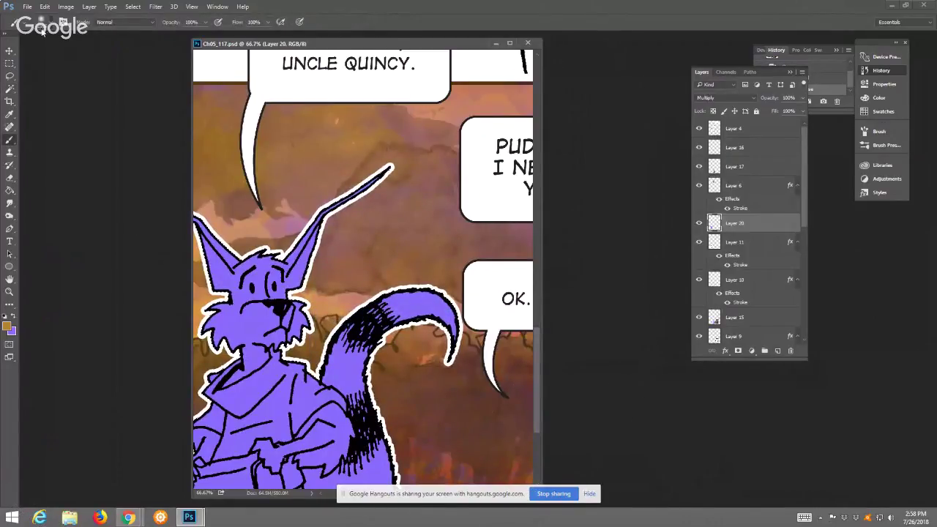
right_click(71, 68)
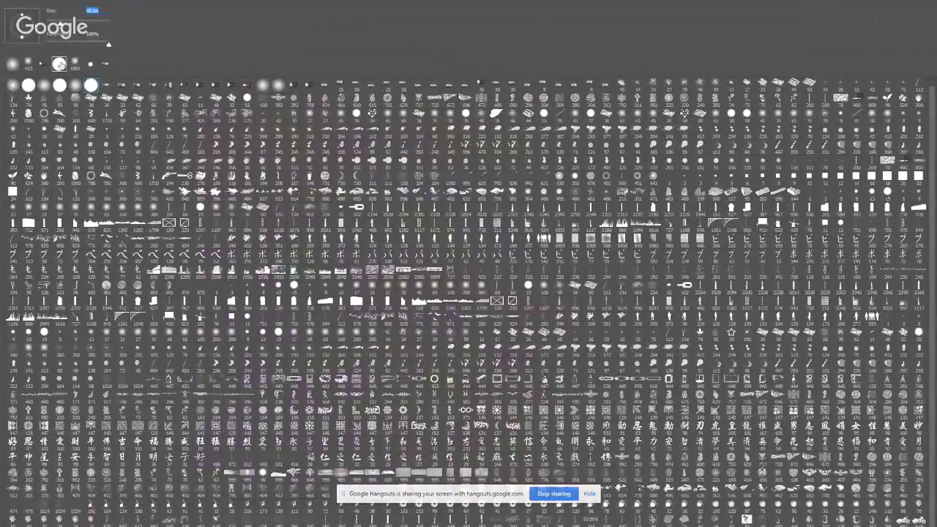
double_click(60, 65)
left_click_drag(307, 241, 296, 258)
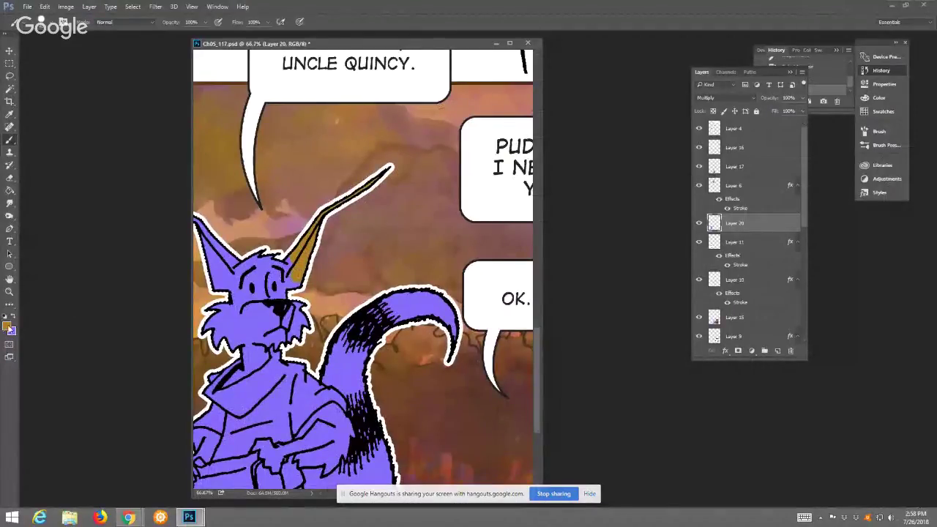
Set the foreground colour to #ab8b36 and paint the character's ears, face, neck and upper tail
left_click(7, 326)
left_click(749, 231)
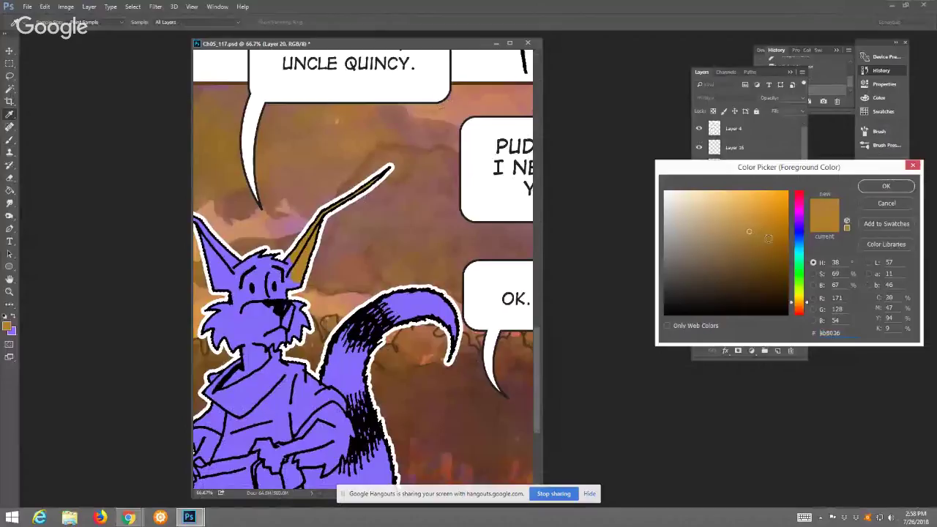
left_click(798, 300)
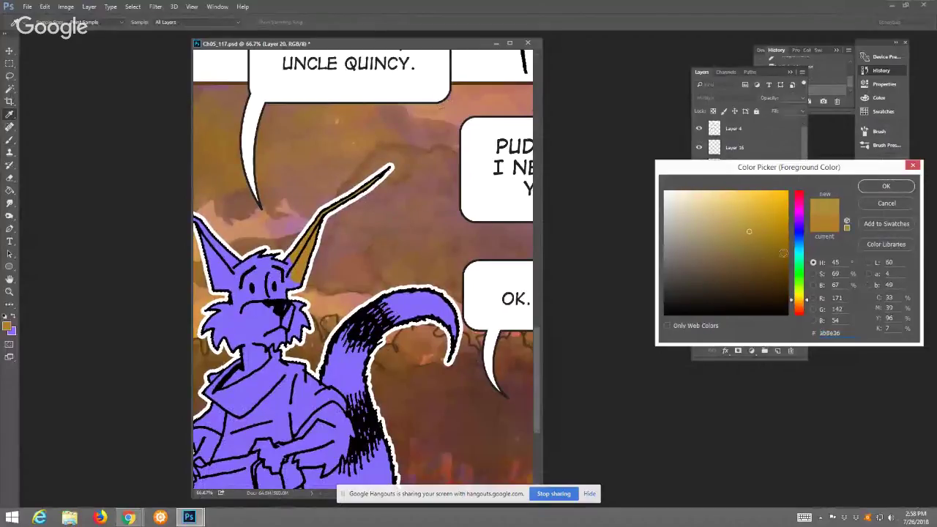
left_click(801, 303)
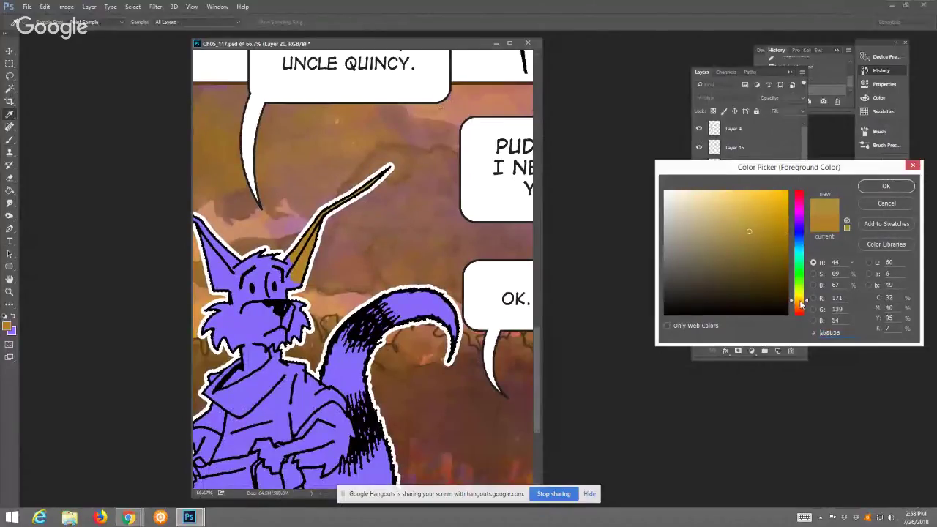
left_click(873, 189)
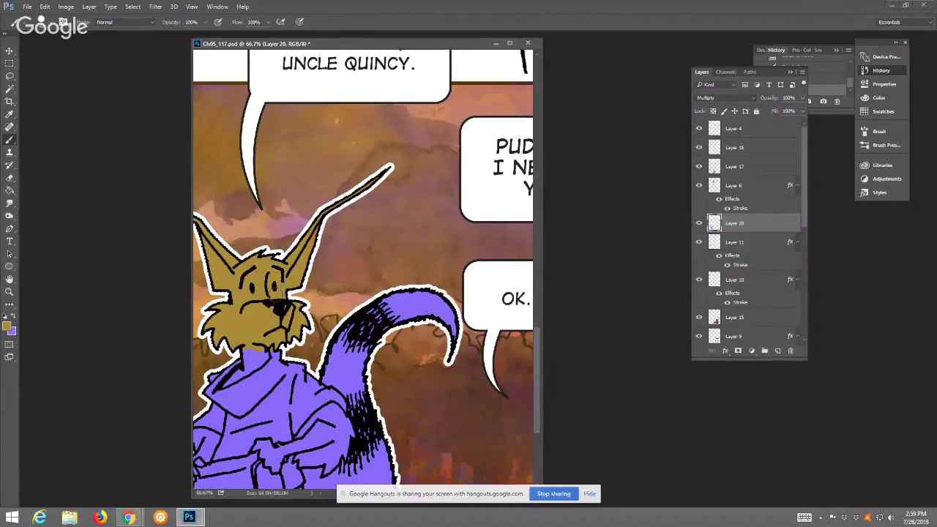
left_click_drag(257, 348, 269, 353)
left_click_drag(345, 333, 361, 359)
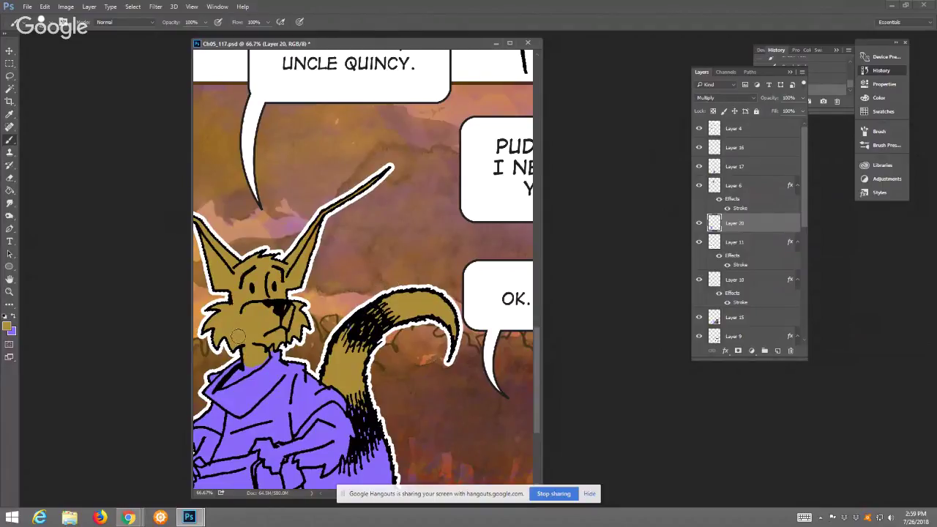
Choose a slightly darker ochre foreground colour and paint the character's lower tail and the arm beside it
left_click(7, 325)
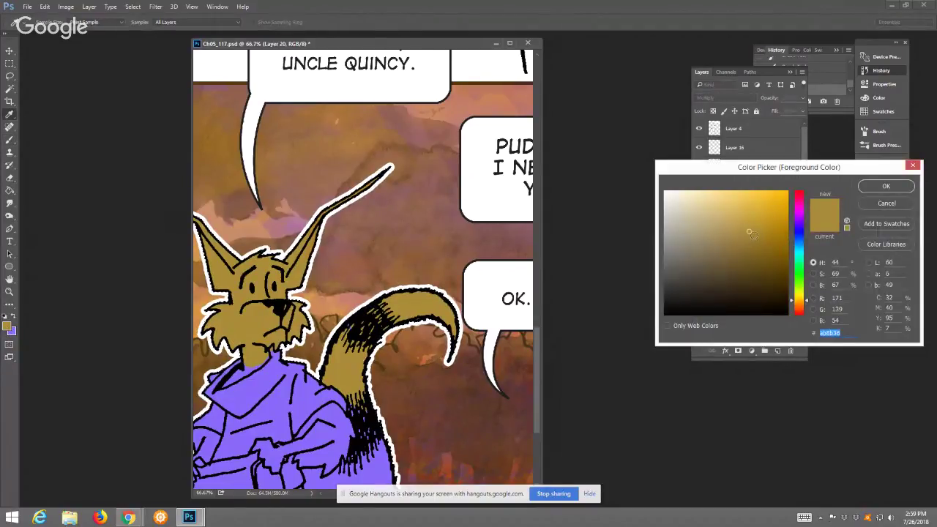
left_click(756, 235)
left_click(866, 189)
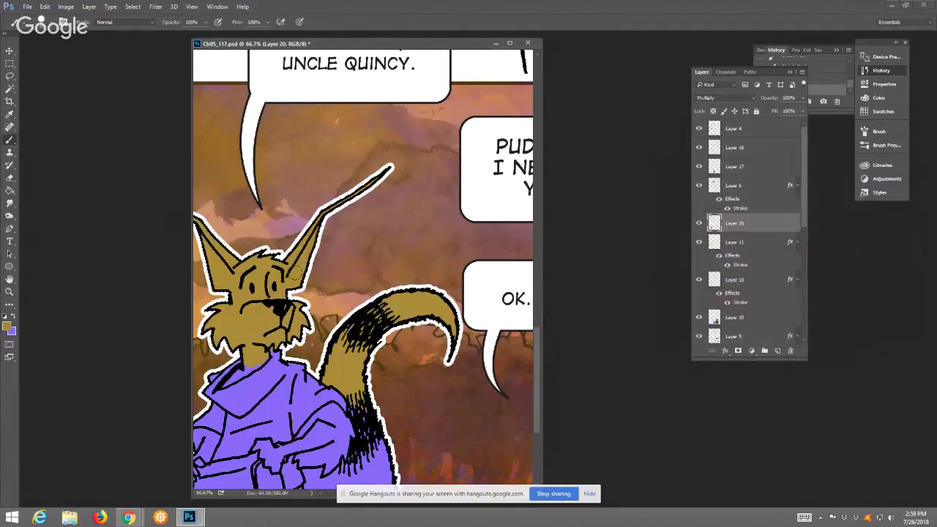
left_click(10, 191)
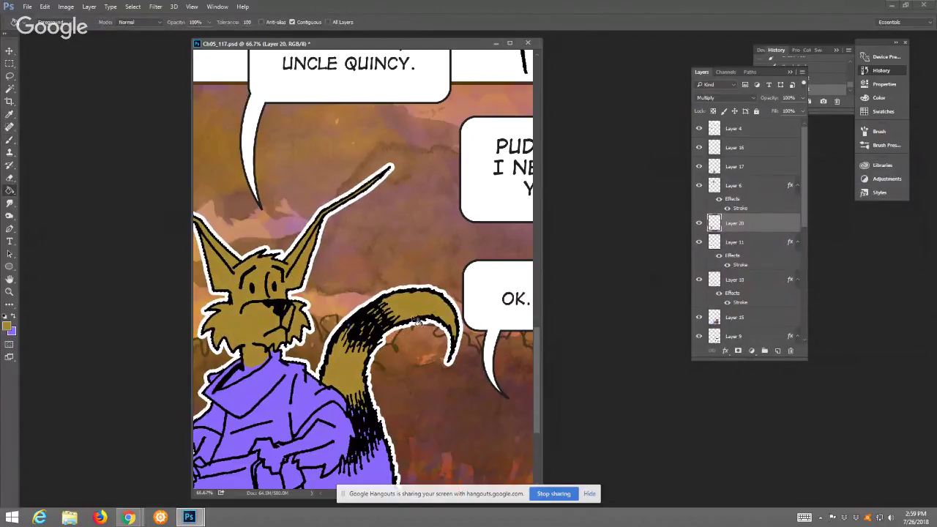
left_click(10, 139)
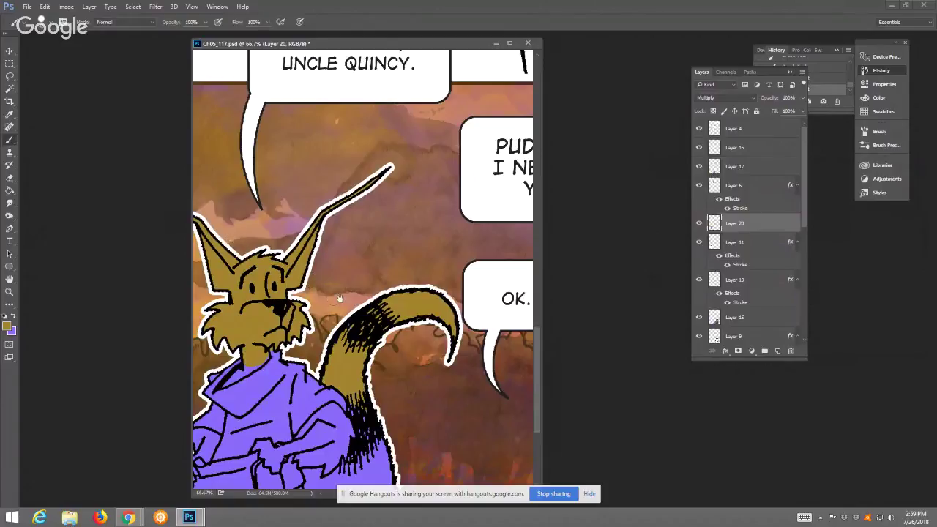
left_click_drag(346, 288, 356, 160)
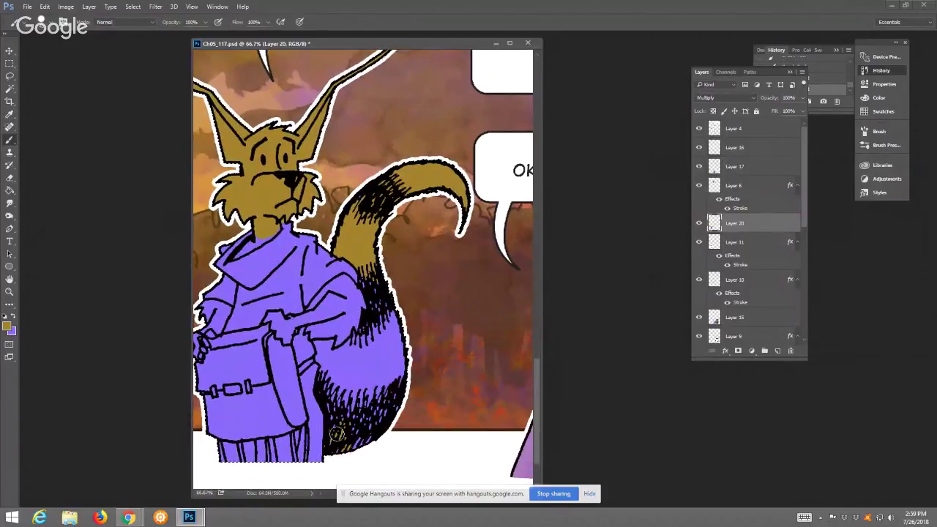
mouse_move(382, 409)
left_mouse_down()
mouse_move(403, 371)
mouse_move(370, 329)
left_mouse_up()
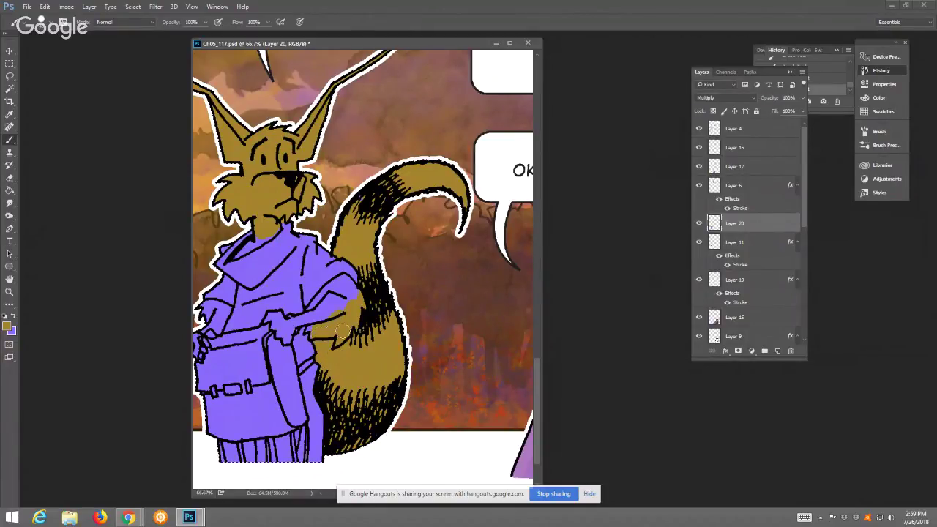
left_click_drag(353, 333, 327, 302)
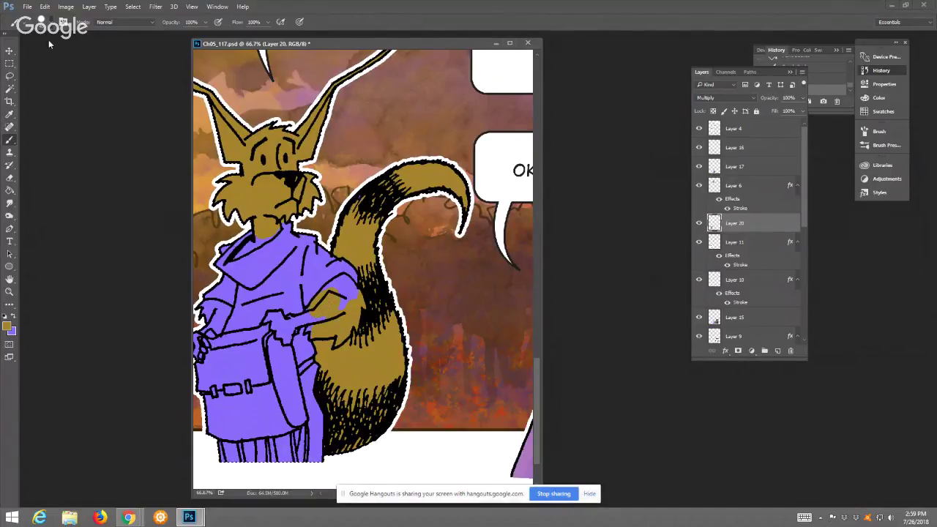
Brush ochre into the upper edge of the arm beside the tail, up to the sleeve's ink line
left_click(64, 22)
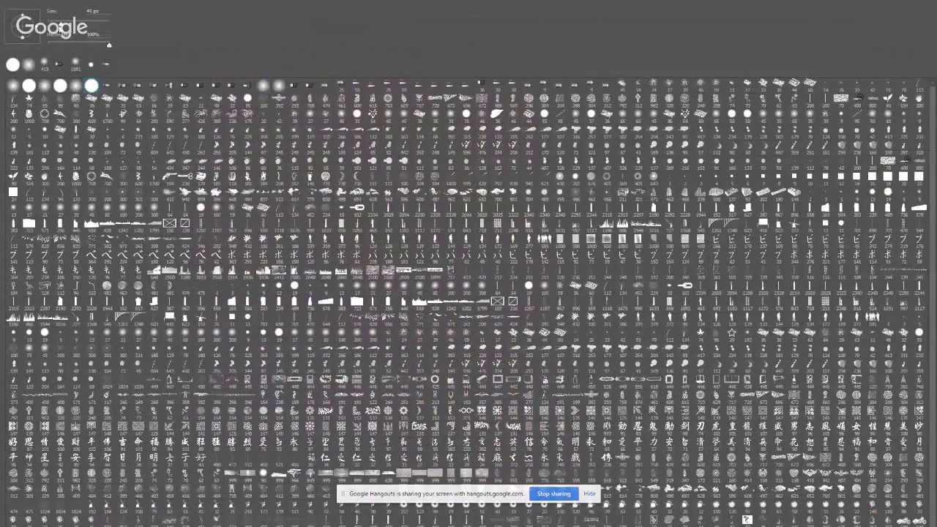
key("Escape")
left_click(9, 64)
left_click(9, 292)
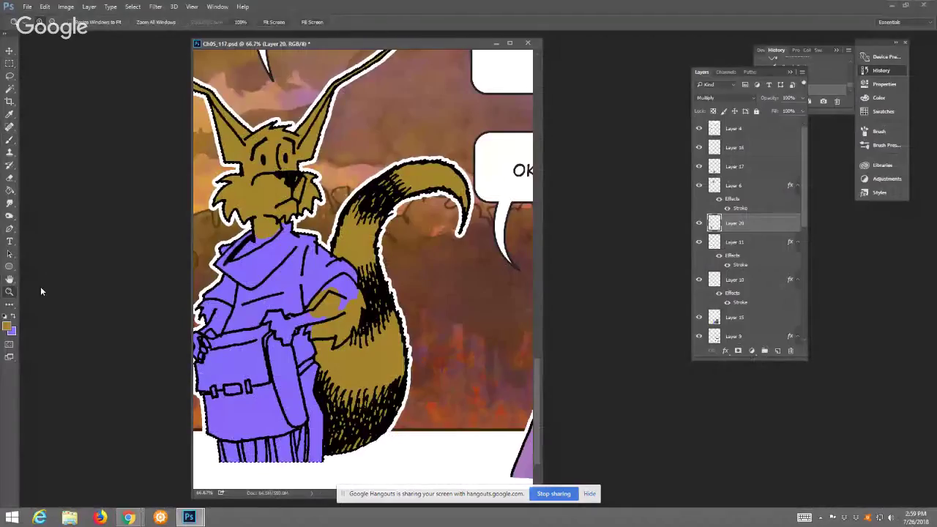
left_click_drag(346, 284, 346, 285)
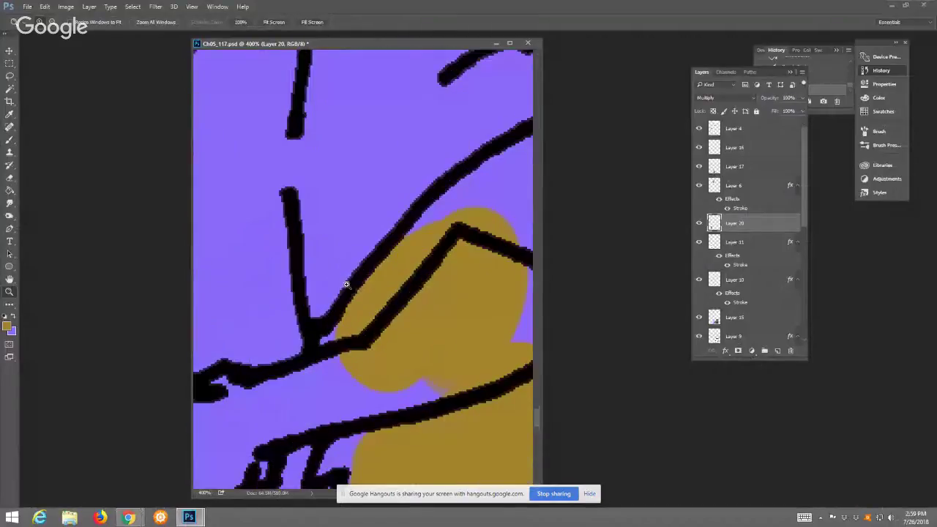
key("b")
mouse_move(363, 322)
left_mouse_down()
mouse_move(350, 365)
mouse_move(454, 216)
left_mouse_up()
mouse_move(501, 197)
left_mouse_down()
mouse_move(381, 278)
mouse_move(429, 233)
mouse_move(470, 278)
mouse_move(468, 355)
mouse_move(414, 413)
mouse_move(404, 291)
left_mouse_up()
left_click_drag(345, 398, 412, 245)
Paint the rest of that forearm and the attached hand ochre within the inked outlines
left_click_drag(332, 336, 427, 276)
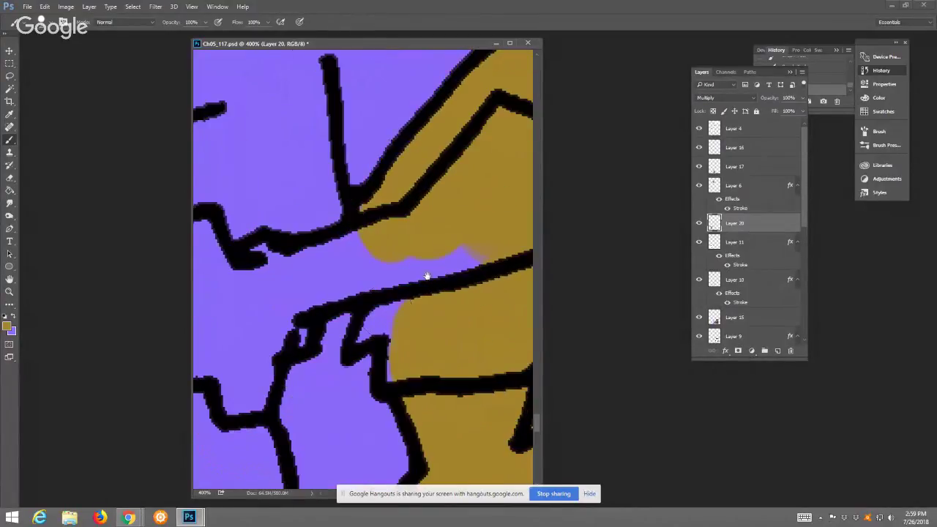
mouse_move(380, 322)
left_mouse_down()
mouse_move(407, 303)
mouse_move(379, 333)
mouse_move(392, 323)
mouse_move(412, 357)
left_mouse_up()
left_click_drag(329, 284, 512, 226)
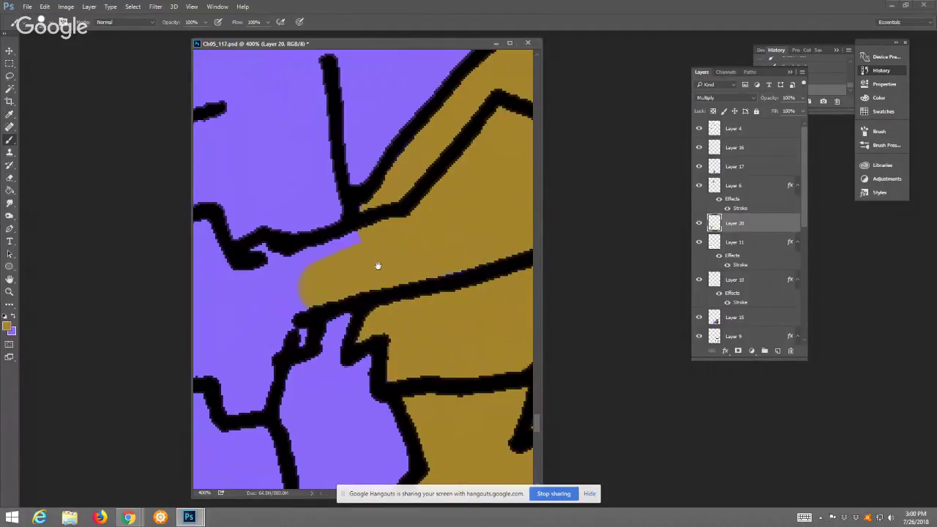
mouse_move(330, 275)
left_mouse_down()
mouse_move(465, 253)
mouse_move(387, 246)
mouse_move(313, 269)
mouse_move(318, 275)
mouse_move(351, 252)
mouse_move(308, 216)
mouse_move(260, 231)
mouse_move(274, 259)
mouse_move(296, 243)
mouse_move(317, 268)
mouse_move(337, 326)
mouse_move(377, 373)
mouse_move(414, 329)
mouse_move(381, 289)
mouse_move(497, 231)
mouse_move(432, 255)
left_mouse_up()
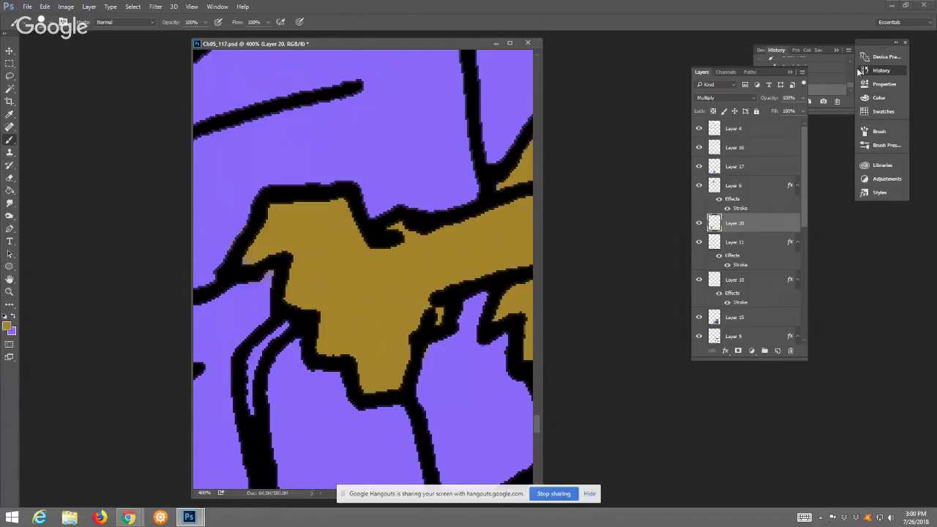
Set up a 12 px hard round brush and touch up the unpainted tip of the hand
left_click(879, 132)
scroll(790, 158, "up", 3)
left_click(790, 140)
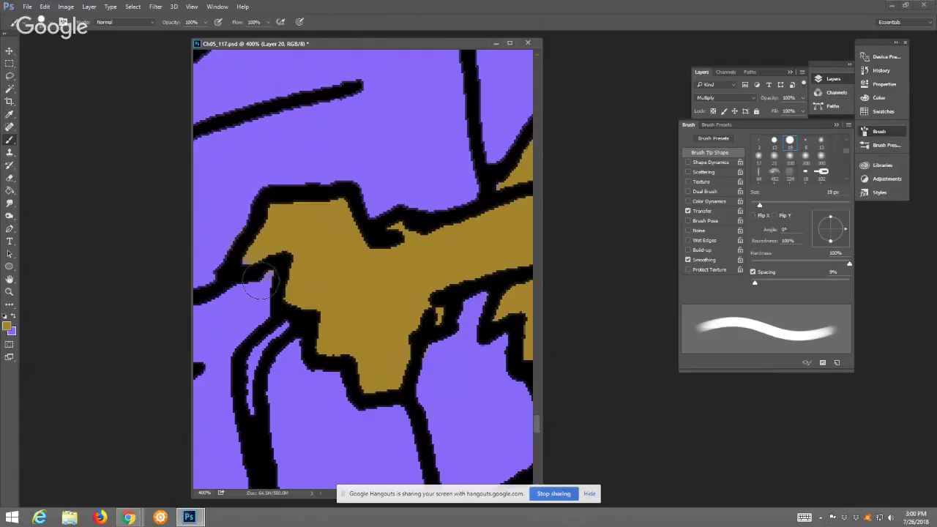
left_click(756, 202)
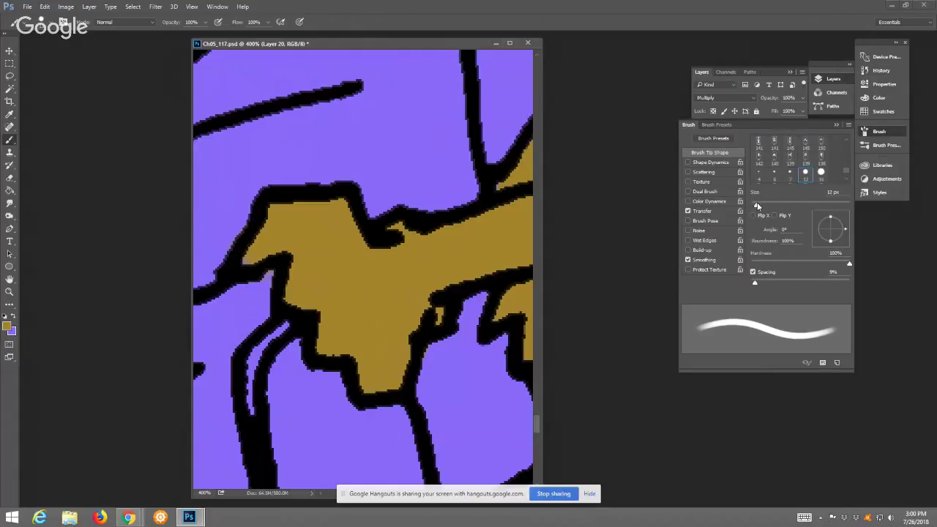
left_click_drag(244, 260, 274, 241)
Paint the fingers and back of the character's other hand ochre, undoing a stray stroke
left_click_drag(330, 269, 446, 246)
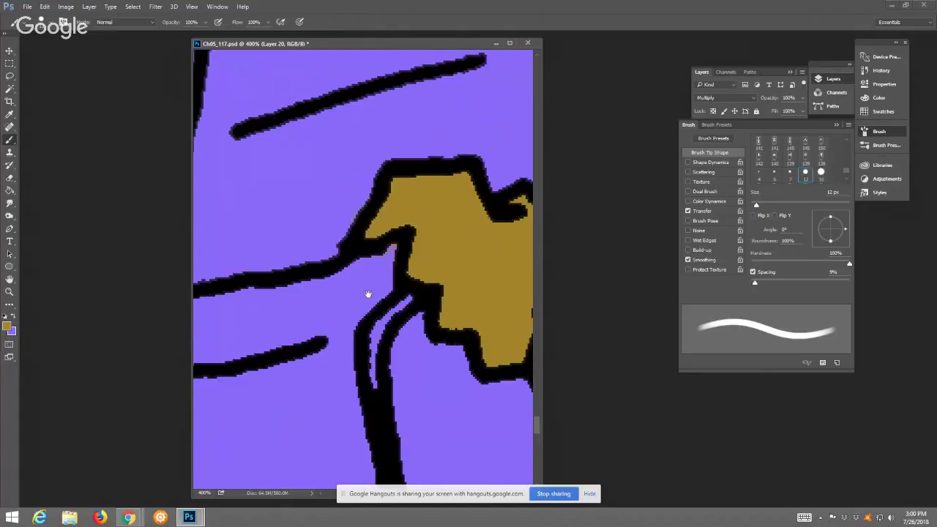
left_click_drag(253, 344, 508, 315)
mouse_move(270, 259)
left_mouse_down()
mouse_move(329, 307)
mouse_move(339, 247)
left_mouse_up()
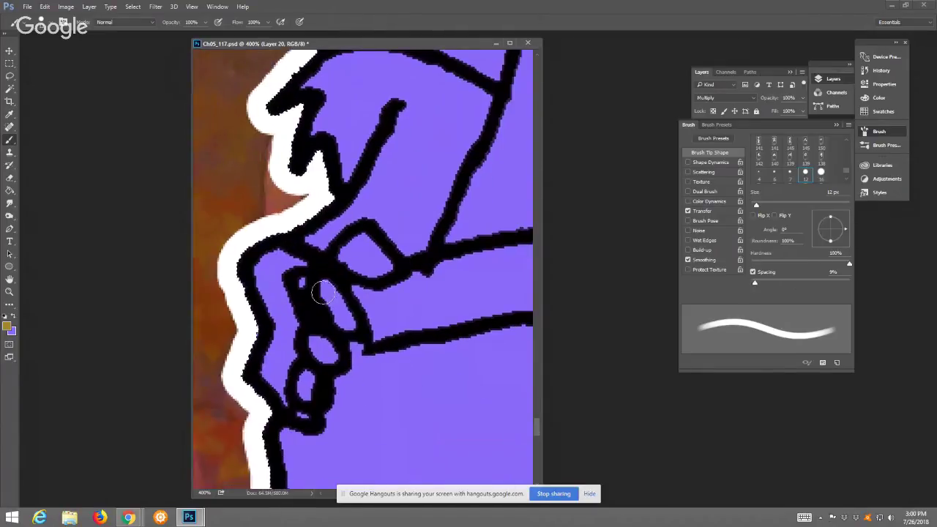
left_click_drag(325, 285, 351, 325)
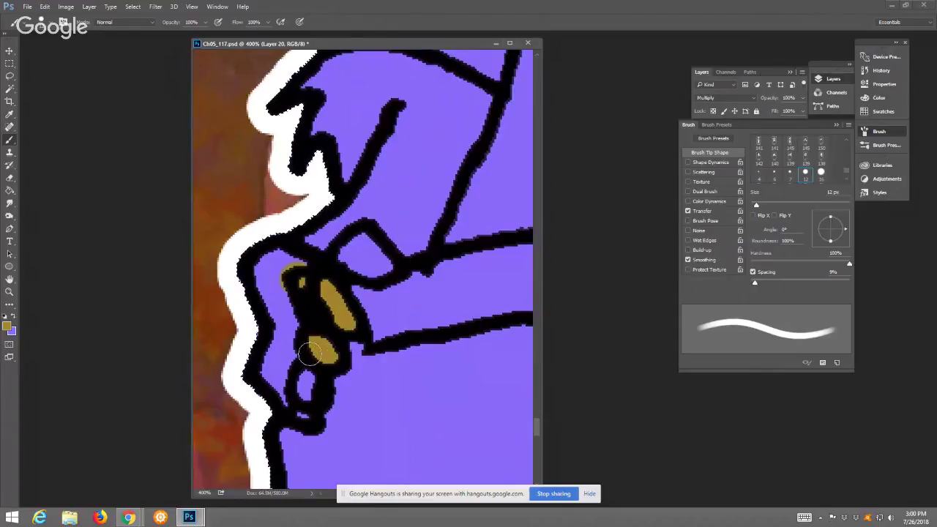
mouse_move(307, 413)
left_mouse_down()
mouse_move(263, 372)
mouse_move(276, 340)
mouse_move(284, 365)
mouse_move(258, 272)
mouse_move(282, 258)
left_mouse_up()
key("ctrl+z")
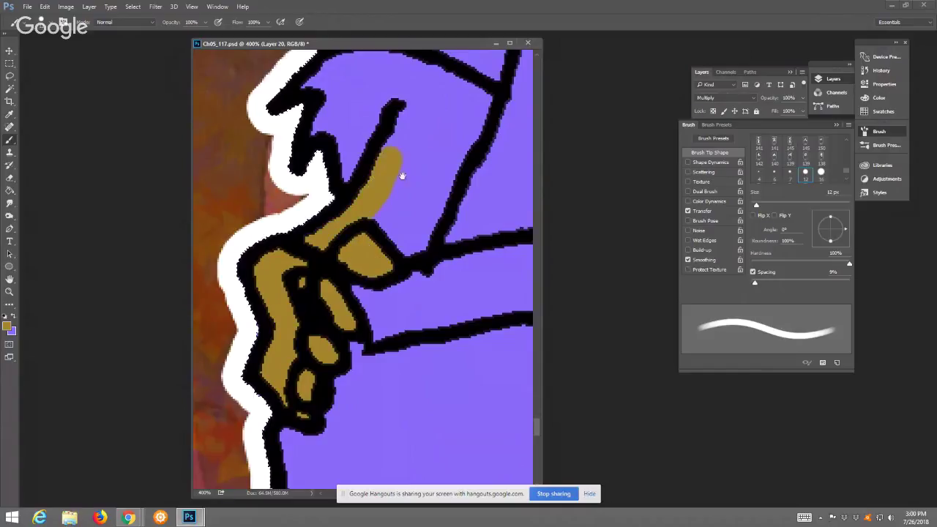
Outline the inside of the other forearm in ochre and fill its interior with the Paint Bucket
left_click_drag(402, 177, 380, 242)
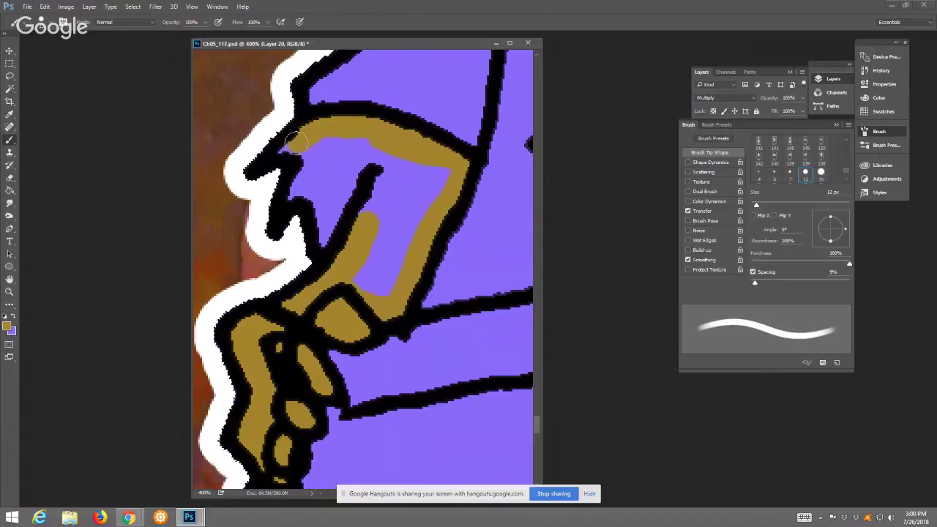
left_click_drag(288, 148, 294, 190)
key("g")
left_click(376, 198)
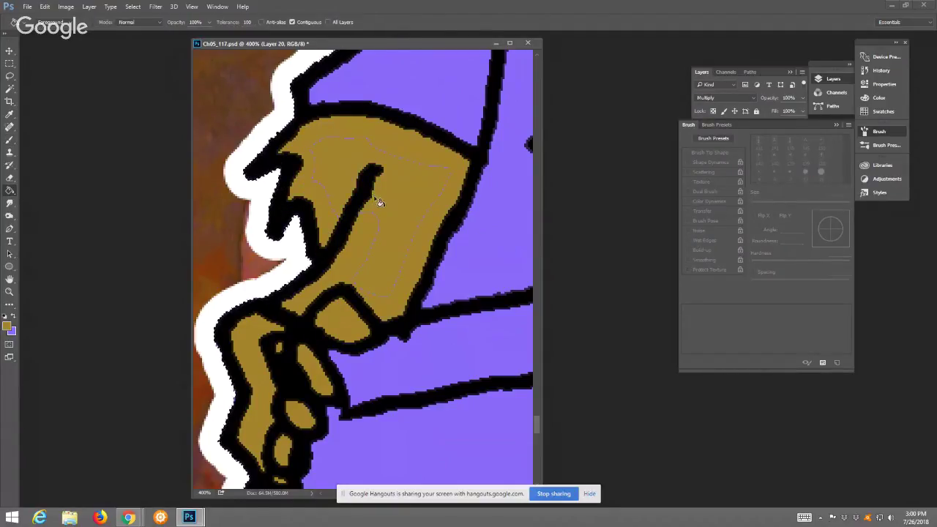
Brush ochre over the rest of the neck fur beneath the jaw, down to the scarf outline and into its narrow point
key("b")
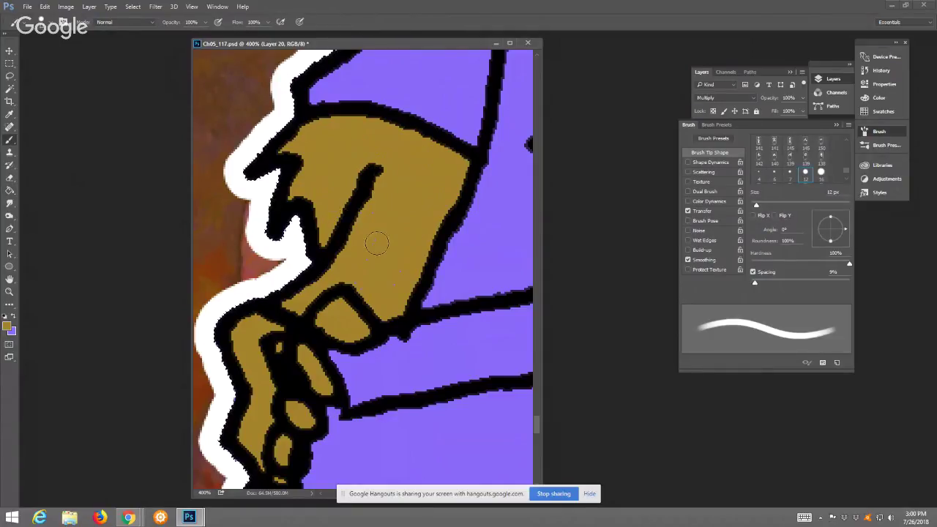
left_click_drag(364, 264, 257, 425)
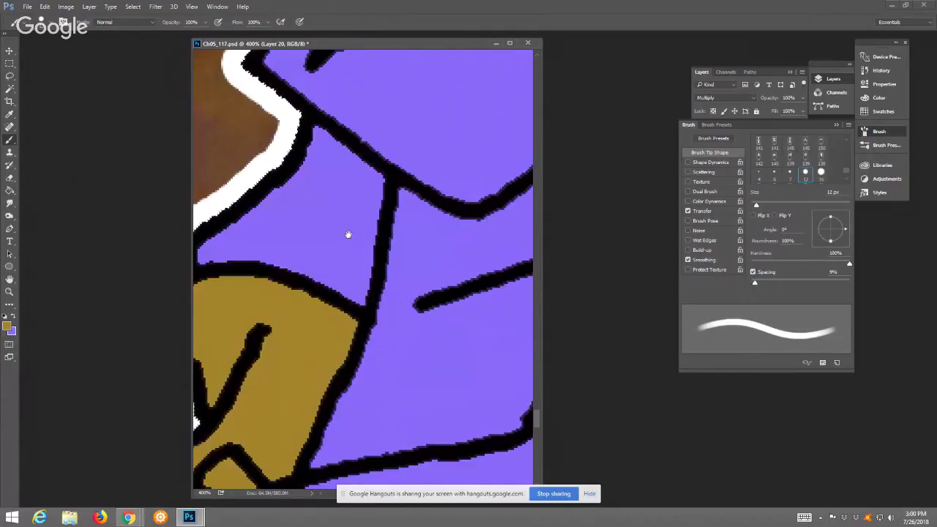
left_click_drag(429, 68, 318, 344)
left_click_drag(344, 207, 377, 183)
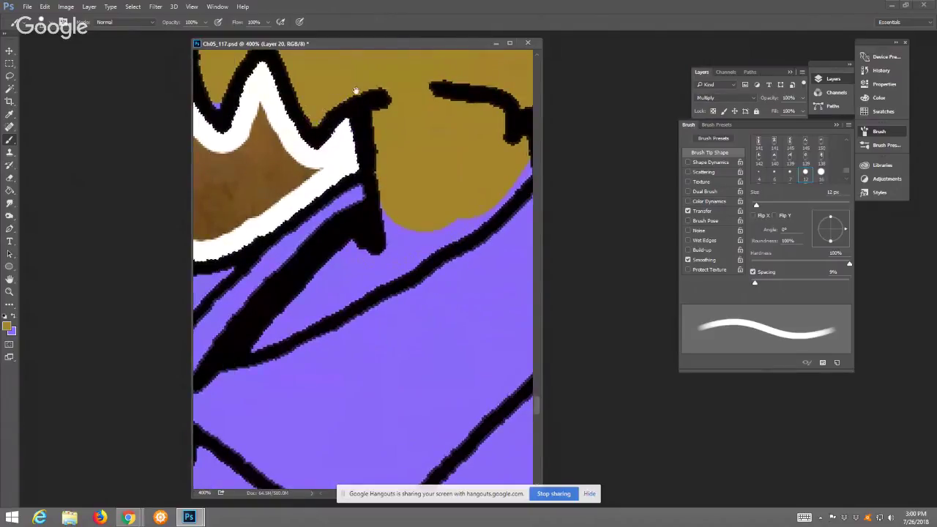
mouse_move(223, 99)
left_mouse_down()
mouse_move(300, 139)
mouse_move(319, 209)
left_mouse_up()
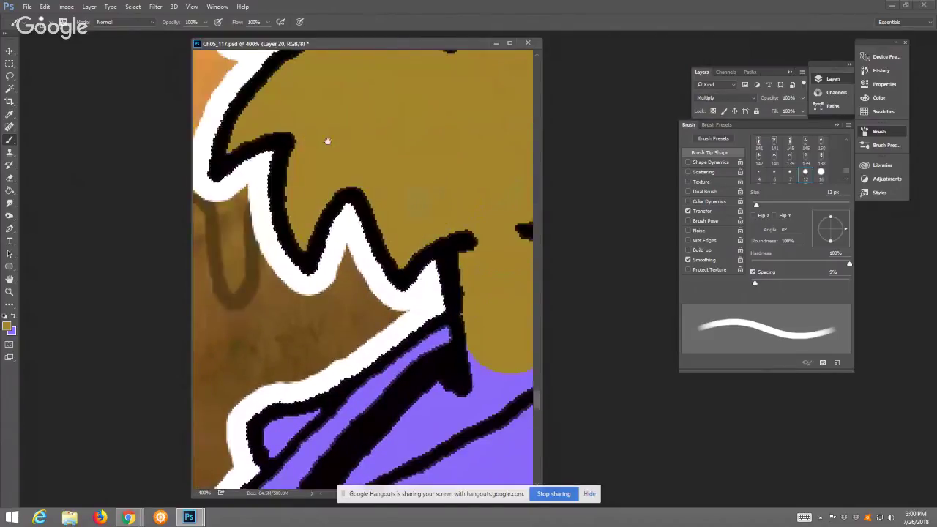
mouse_move(326, 140)
left_mouse_down()
mouse_move(358, 167)
mouse_move(243, 136)
mouse_move(315, 214)
mouse_move(295, 271)
mouse_move(274, 144)
mouse_move(299, 208)
mouse_move(326, 227)
mouse_move(451, 177)
mouse_move(476, 155)
mouse_move(497, 167)
left_mouse_up()
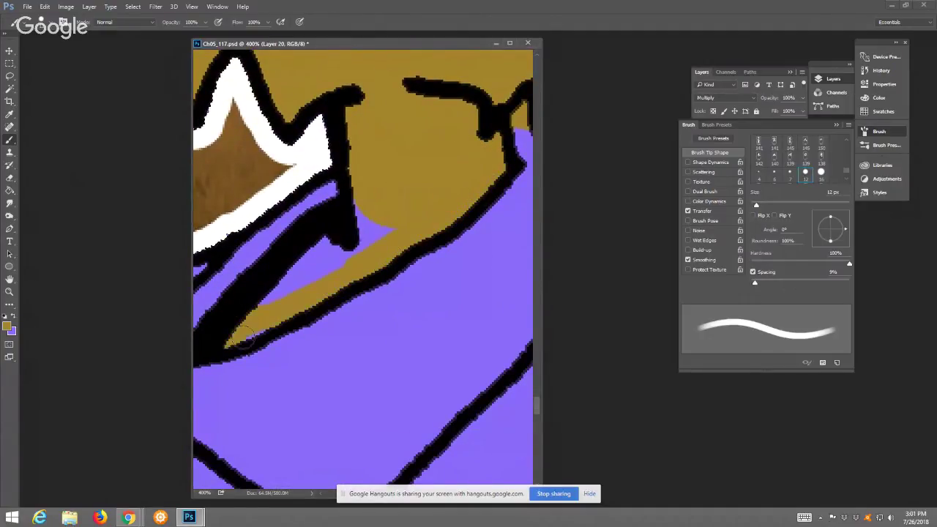
mouse_move(230, 333)
left_mouse_down()
mouse_move(320, 251)
mouse_move(347, 254)
left_mouse_up()
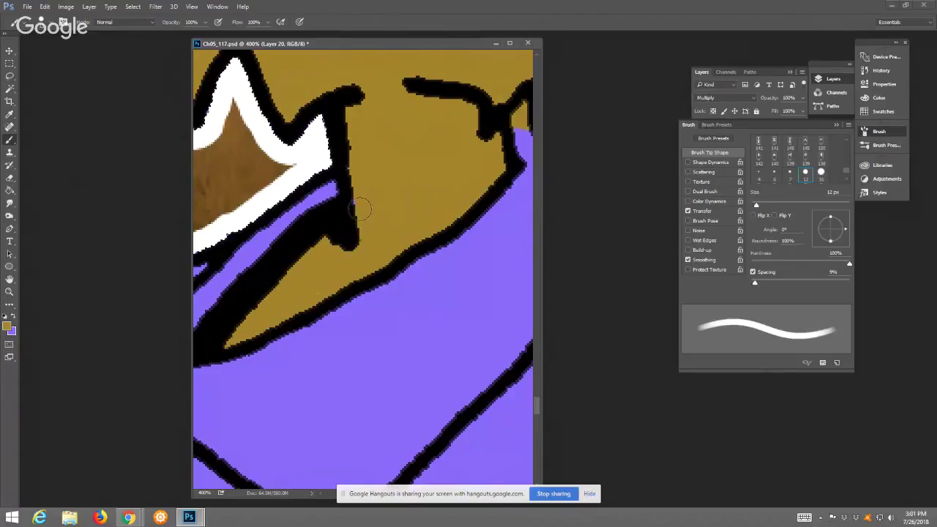
Change the foreground colour to light tan #ceab4e and paint the edge of the bag beside the character's fingers
left_click(6, 325)
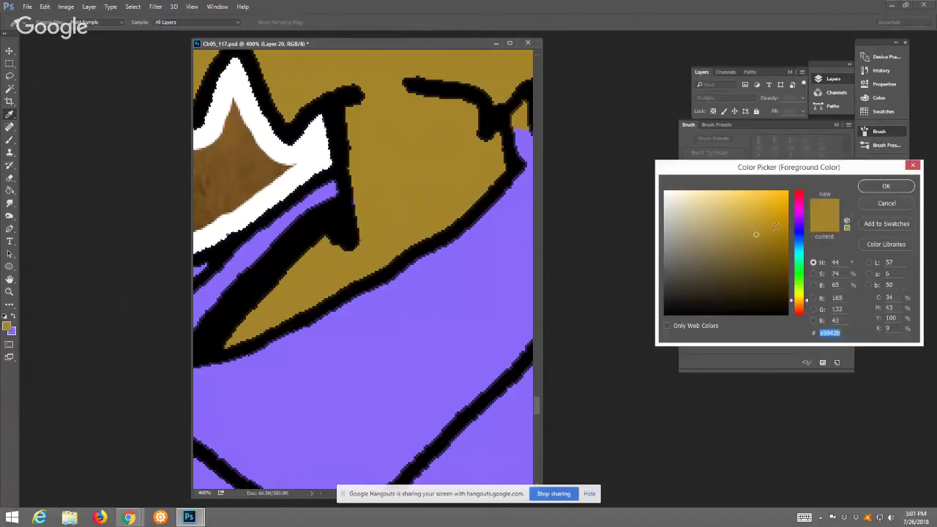
left_click(740, 211)
left_click(886, 186)
mouse_move(418, 311)
left_mouse_down()
mouse_move(332, 366)
mouse_move(328, 342)
mouse_move(344, 318)
mouse_move(340, 349)
mouse_move(367, 256)
mouse_move(359, 327)
mouse_move(395, 182)
mouse_move(409, 210)
mouse_move(494, 150)
left_mouse_up()
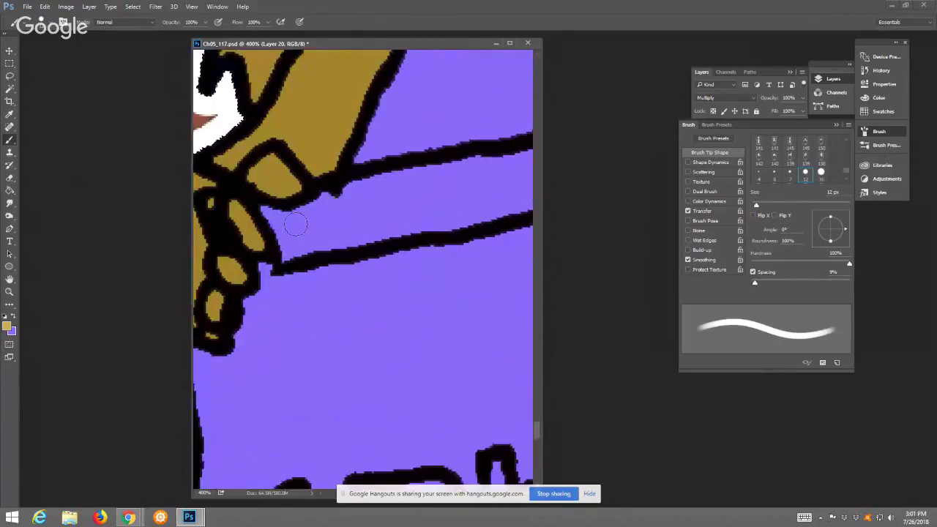
mouse_move(269, 215)
left_mouse_down()
mouse_move(287, 279)
mouse_move(265, 272)
mouse_move(270, 281)
mouse_move(253, 318)
mouse_move(249, 311)
mouse_move(227, 366)
left_mouse_up()
left_click_drag(316, 334, 411, 267)
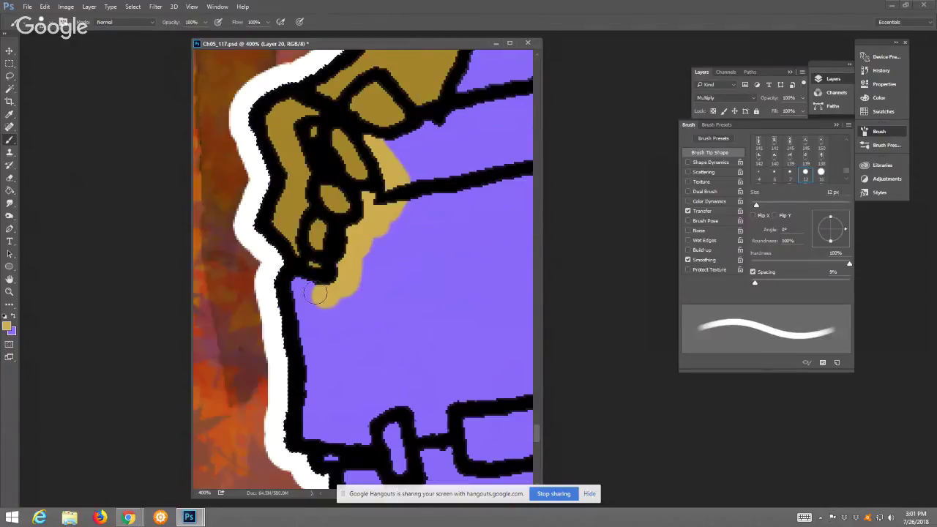
Trace the inside of the bag's left outline in tan, from below the hand past the buckle strap
left_click_drag(325, 282, 311, 432)
mouse_move(304, 333)
left_mouse_down()
mouse_move(314, 432)
mouse_move(342, 439)
mouse_move(349, 400)
mouse_move(324, 243)
mouse_move(337, 306)
mouse_move(313, 292)
mouse_move(333, 293)
mouse_move(318, 294)
mouse_move(338, 331)
mouse_move(358, 475)
left_mouse_up()
left_click_drag(371, 360, 371, 202)
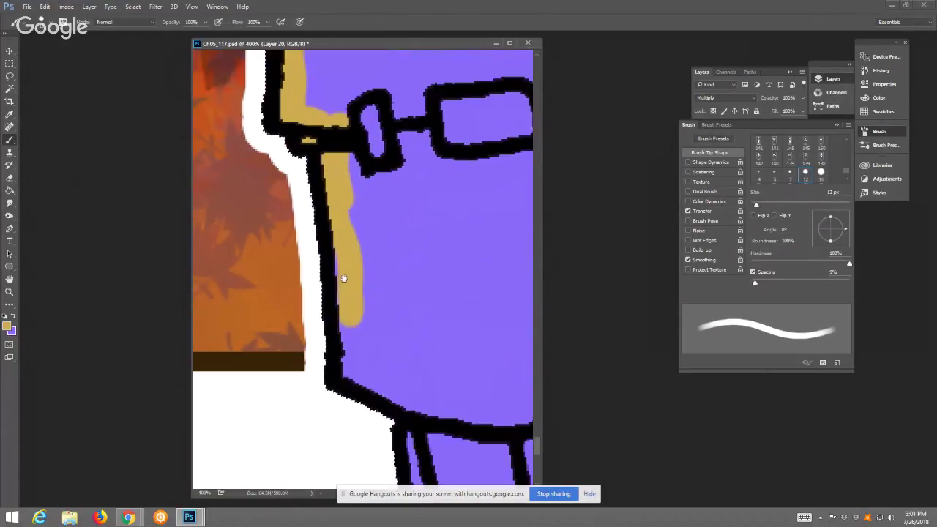
Paint tan along the inside of the bag's bottom edge and fill the wide and narrow strips hanging beneath it
mouse_move(341, 322)
left_mouse_down()
mouse_move(352, 373)
mouse_move(427, 404)
mouse_move(404, 396)
mouse_move(411, 403)
mouse_move(368, 267)
mouse_move(396, 389)
mouse_move(406, 390)
mouse_move(390, 278)
mouse_move(446, 391)
mouse_move(446, 307)
mouse_move(480, 380)
mouse_move(458, 276)
left_mouse_up()
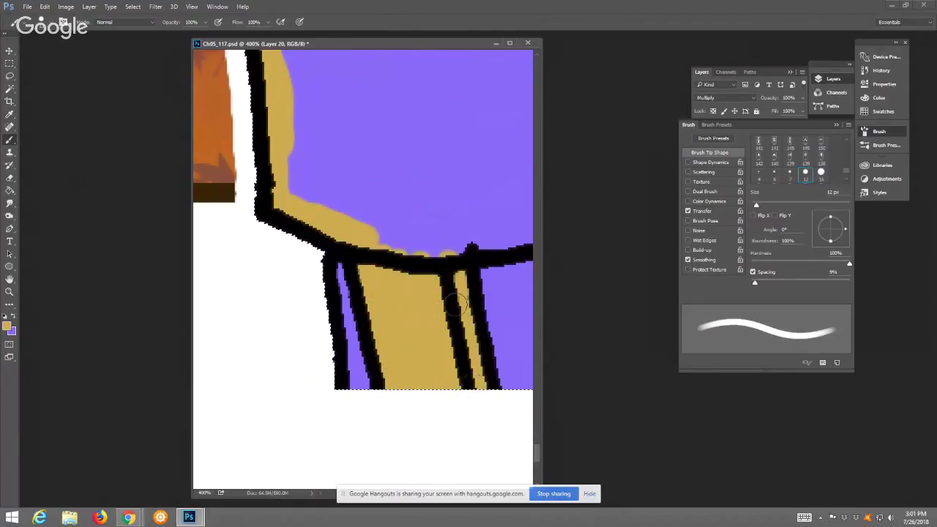
left_click_drag(451, 229, 346, 255)
mouse_move(272, 263)
left_mouse_down()
mouse_move(485, 245)
mouse_move(430, 226)
mouse_move(396, 257)
mouse_move(354, 305)
mouse_move(352, 389)
mouse_move(367, 241)
mouse_move(369, 368)
mouse_move(376, 259)
mouse_move(391, 285)
left_mouse_up()
mouse_move(521, 219)
left_mouse_down()
mouse_move(412, 194)
mouse_move(398, 152)
left_mouse_up()
mouse_move(338, 163)
left_mouse_down()
mouse_move(365, 318)
mouse_move(362, 160)
mouse_move(406, 151)
mouse_move(336, 166)
mouse_move(249, 161)
left_mouse_up()
mouse_move(432, 127)
left_mouse_down()
mouse_move(450, 331)
mouse_move(396, 153)
mouse_move(418, 322)
mouse_move(389, 284)
mouse_move(372, 206)
left_mouse_up()
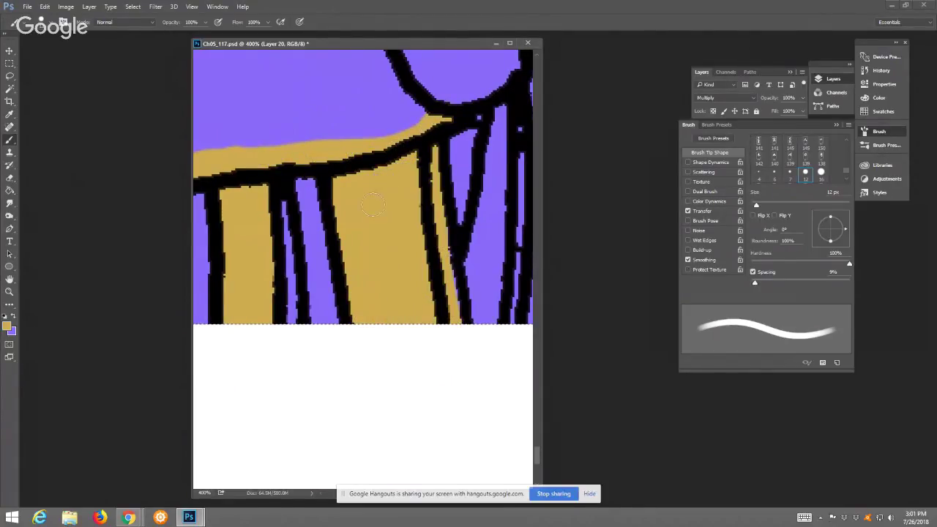
left_click_drag(411, 259, 337, 280)
mouse_move(432, 115)
left_mouse_down()
mouse_move(399, 338)
mouse_move(355, 141)
mouse_move(443, 95)
mouse_move(439, 247)
mouse_move(412, 329)
mouse_move(388, 302)
left_mouse_up()
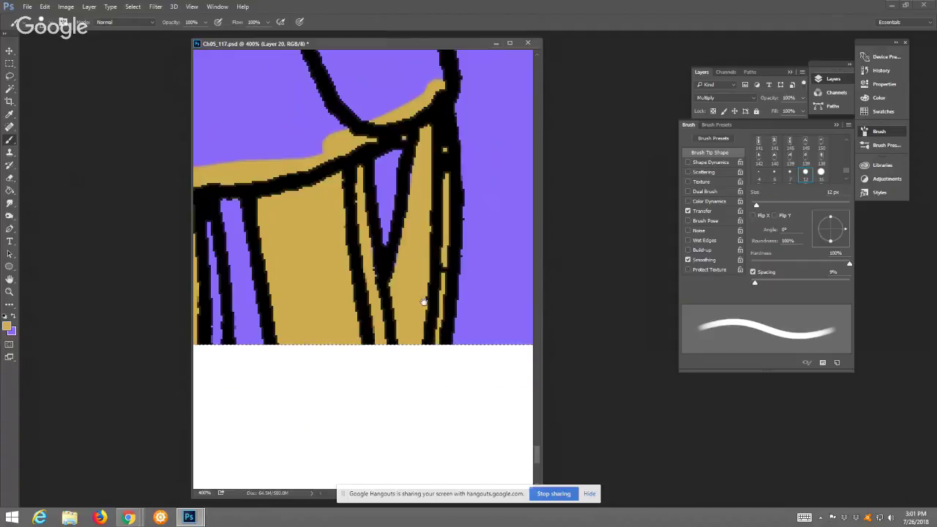
Trace the bag's side panel in tan along its right outline, up to the jagged arm fur
left_click_drag(429, 254, 422, 394)
mouse_move(383, 272)
left_mouse_down()
mouse_move(417, 237)
mouse_move(409, 190)
mouse_move(443, 277)
mouse_move(406, 127)
mouse_move(390, 114)
mouse_move(391, 343)
left_mouse_up()
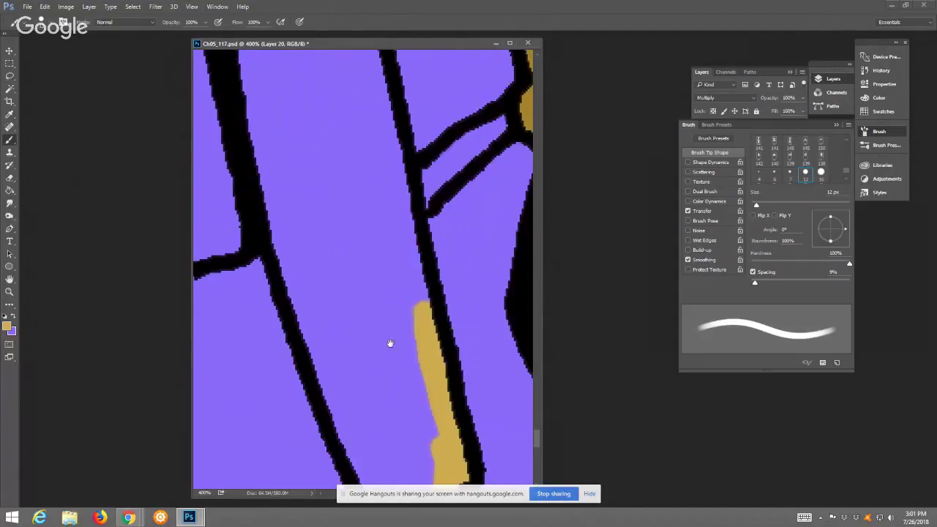
mouse_move(388, 143)
left_mouse_down()
mouse_move(419, 287)
mouse_move(401, 222)
mouse_move(350, 220)
mouse_move(337, 189)
mouse_move(302, 176)
mouse_move(274, 126)
left_mouse_up()
left_click_drag(280, 218, 383, 301)
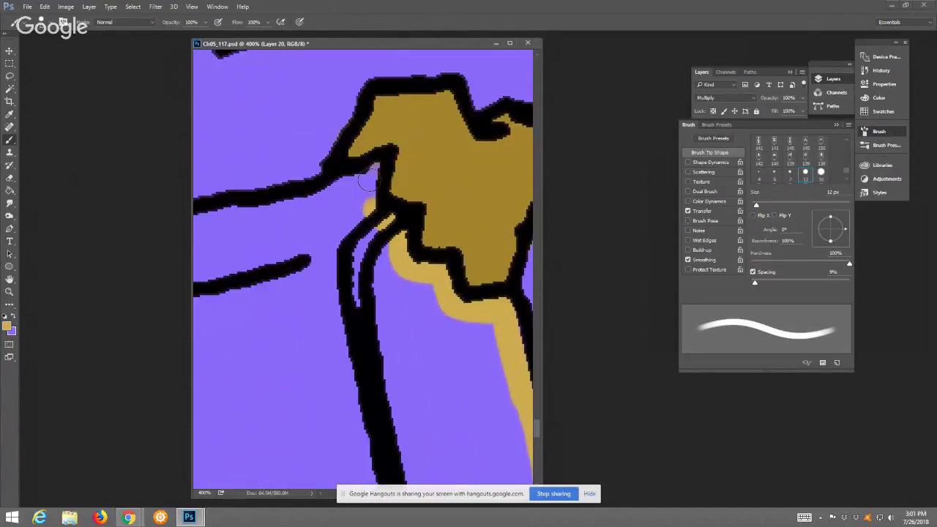
Trace the bag's top edge in tan to close the border, and fill the interior with the Paint Bucket
mouse_move(370, 180)
left_mouse_down()
mouse_move(364, 207)
mouse_move(337, 191)
mouse_move(318, 208)
left_mouse_up()
mouse_move(371, 236)
left_mouse_down()
mouse_move(401, 278)
mouse_move(507, 238)
left_mouse_up()
mouse_move(207, 272)
left_mouse_down()
mouse_move(340, 229)
mouse_move(447, 211)
mouse_move(501, 216)
left_mouse_up()
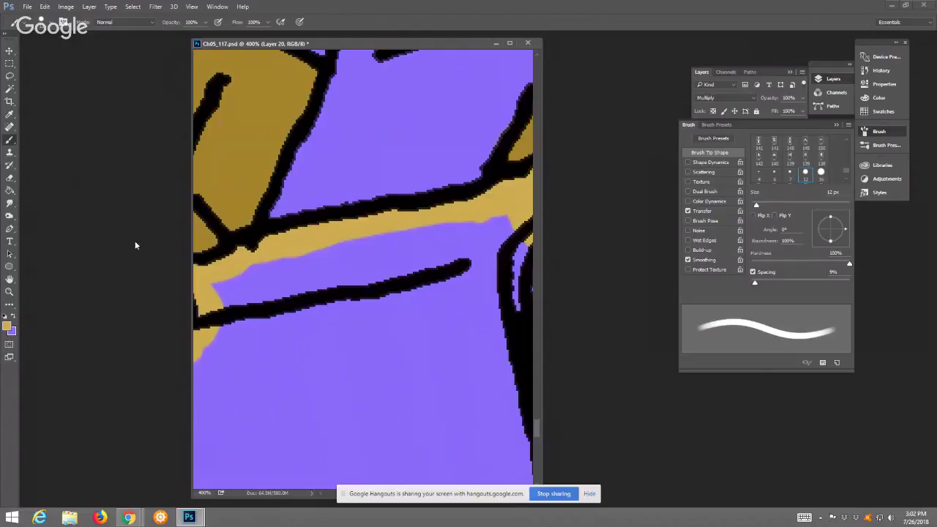
left_click(10, 191)
left_click(335, 384)
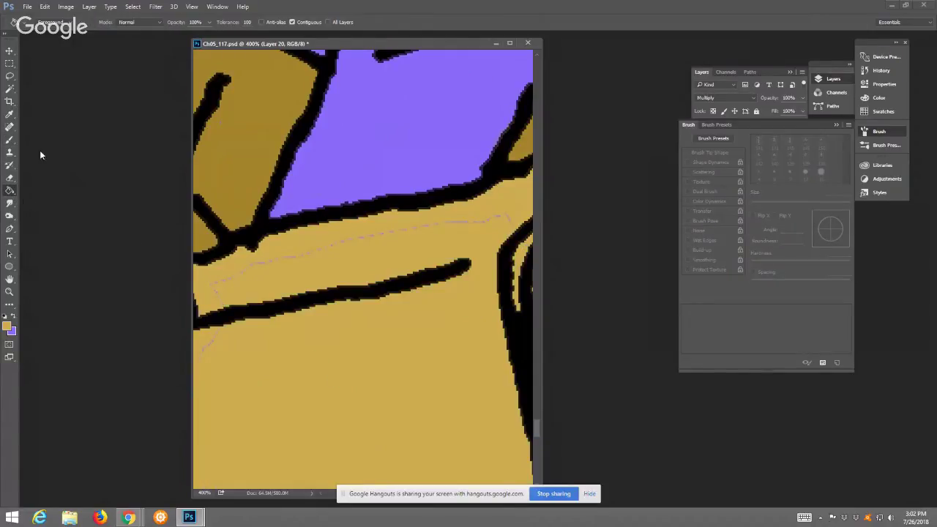
Brush tan over the purple seams left by the fill near the bag's top edge and side panel
left_click(9, 139)
mouse_move(212, 280)
left_mouse_down()
mouse_move(452, 224)
mouse_move(491, 221)
mouse_move(509, 234)
mouse_move(423, 248)
mouse_move(372, 221)
left_mouse_up()
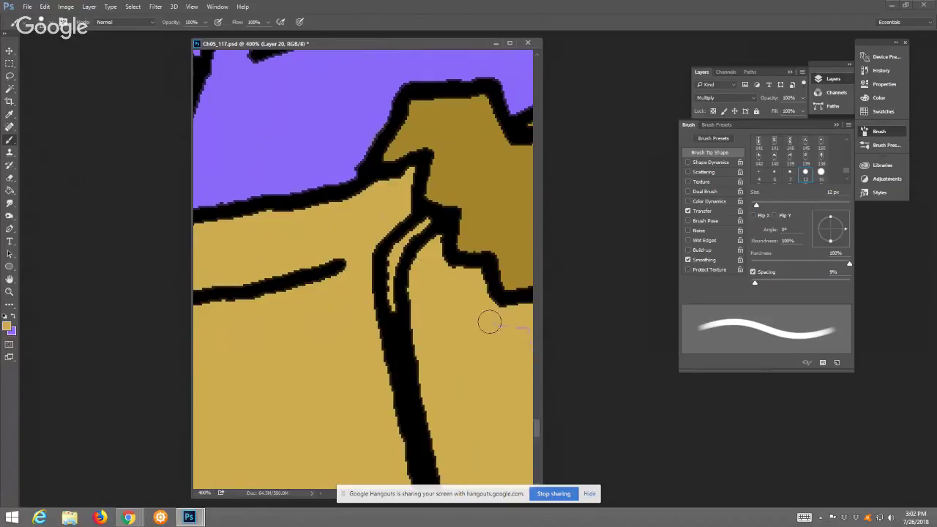
mouse_move(490, 322)
left_mouse_down()
mouse_move(357, 287)
mouse_move(445, 412)
mouse_move(418, 320)
left_mouse_up()
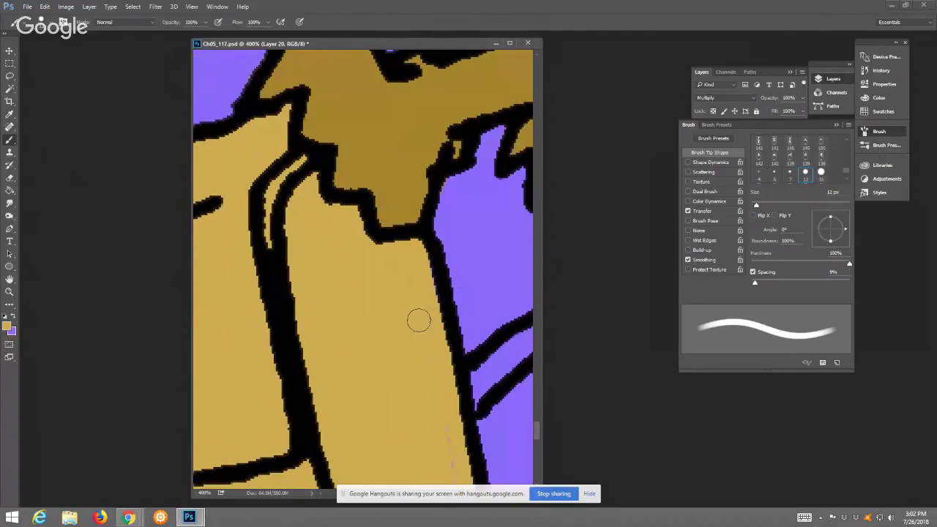
mouse_move(449, 448)
left_mouse_down()
mouse_move(400, 303)
mouse_move(427, 443)
left_mouse_up()
left_click_drag(372, 342, 326, 175)
mouse_move(364, 237)
left_mouse_down()
mouse_move(389, 316)
mouse_move(373, 384)
mouse_move(262, 437)
left_mouse_up()
left_click_drag(257, 392, 418, 334)
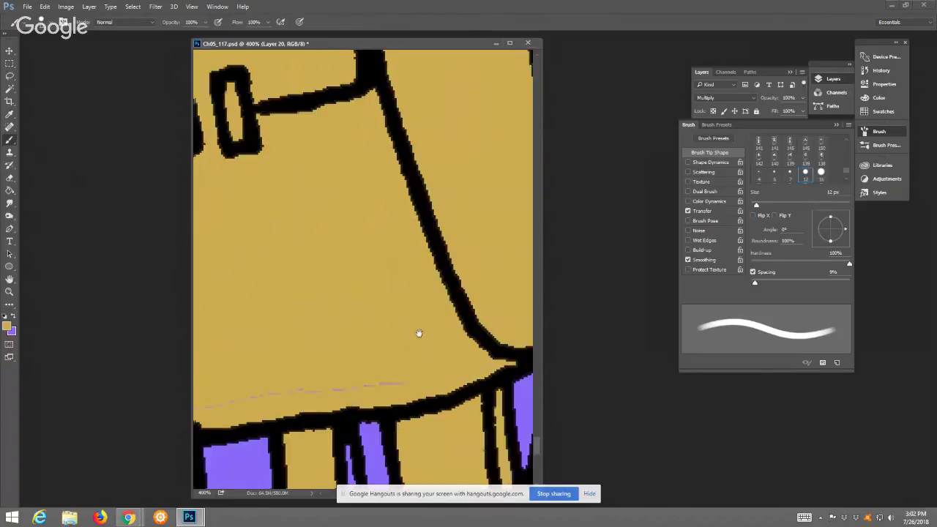
Cover the remaining purple seams along the bag's bottom and left edges with tan, up to the hand
left_click_drag(388, 384, 257, 390)
scroll(258, 391, "left", 3)
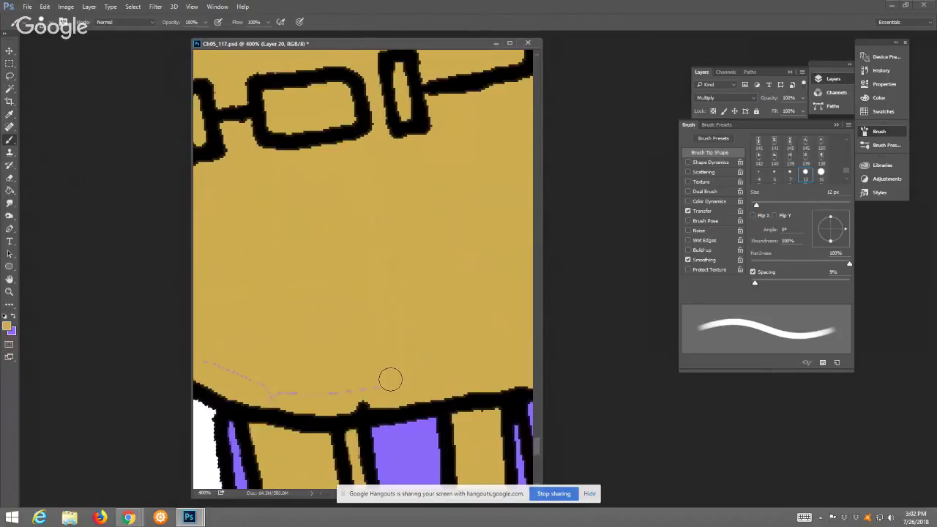
left_click_drag(283, 351, 448, 395)
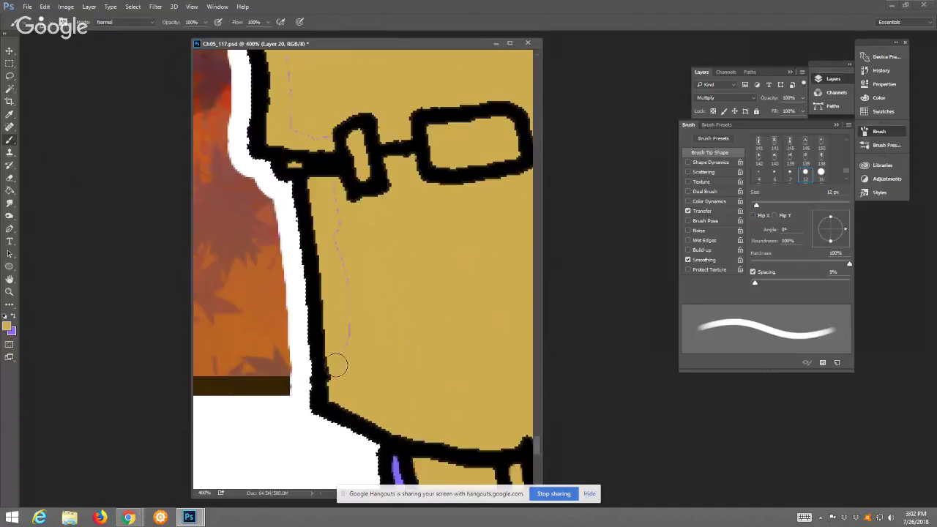
left_click_drag(333, 135, 351, 290)
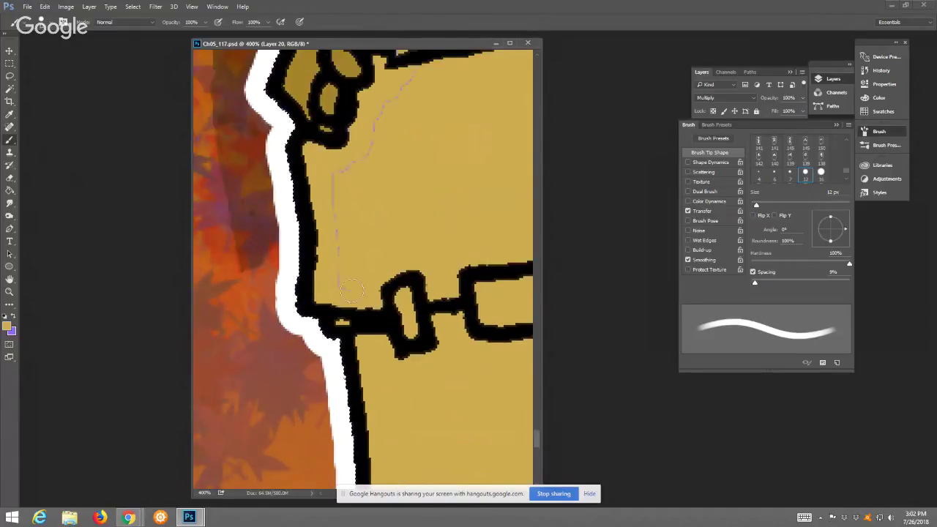
left_click_drag(376, 170, 317, 345)
left_click_drag(442, 199, 356, 218)
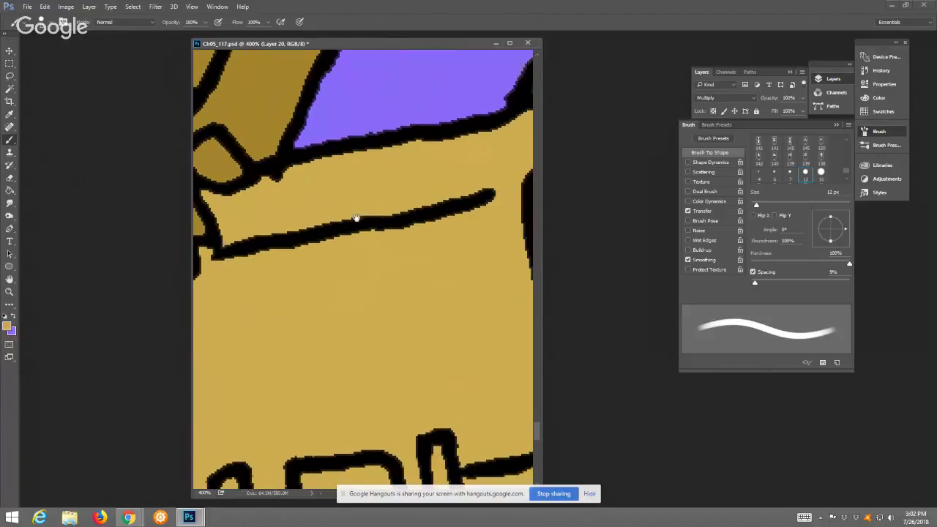
Change the foreground colour to a muted greyish purple for the clothing around the strips below the bag
left_click(10, 292)
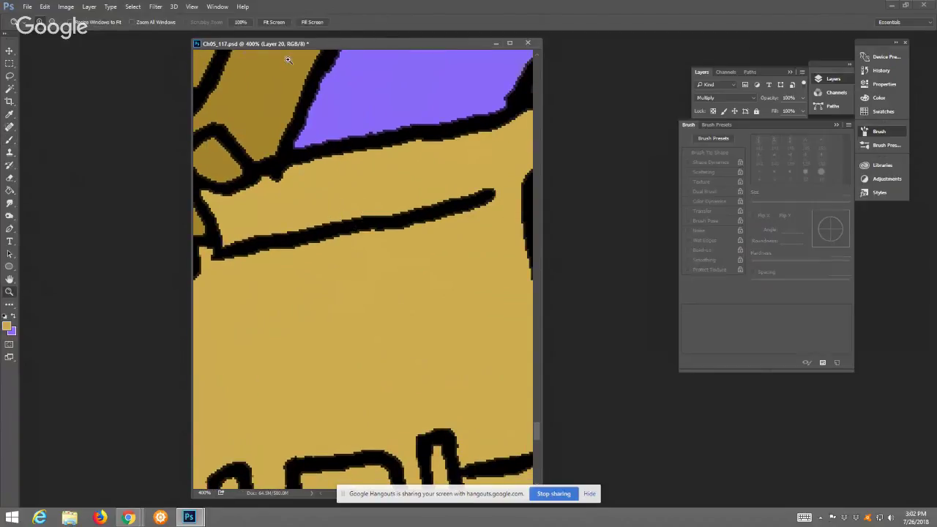
left_click(278, 22)
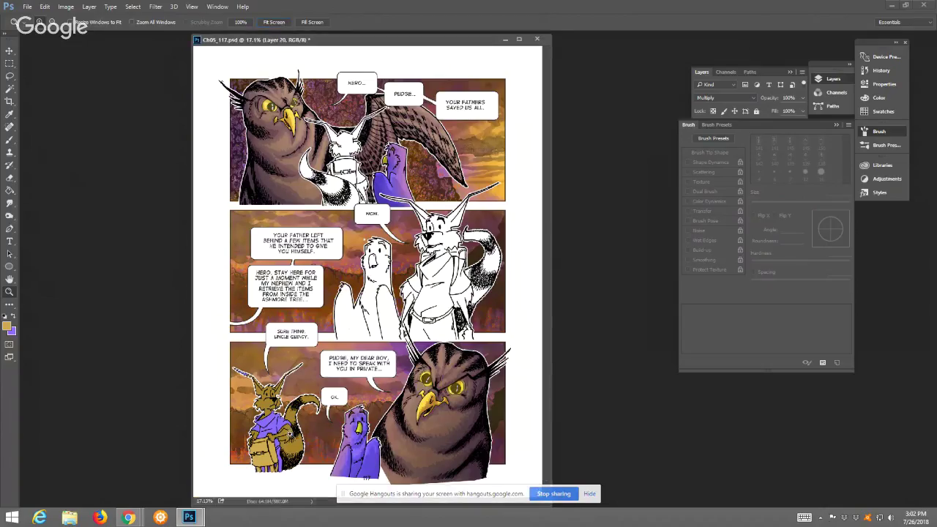
left_click(258, 444)
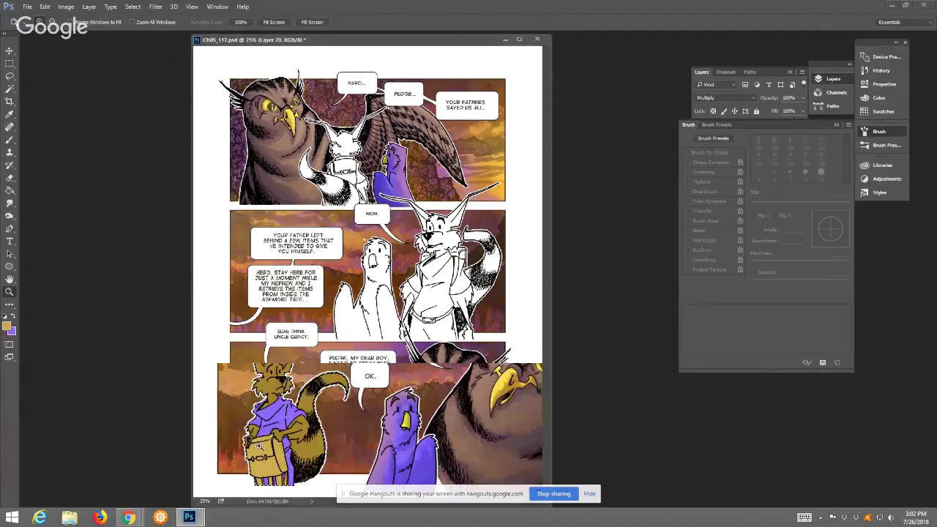
left_click_drag(251, 433, 303, 497)
left_click(350, 280)
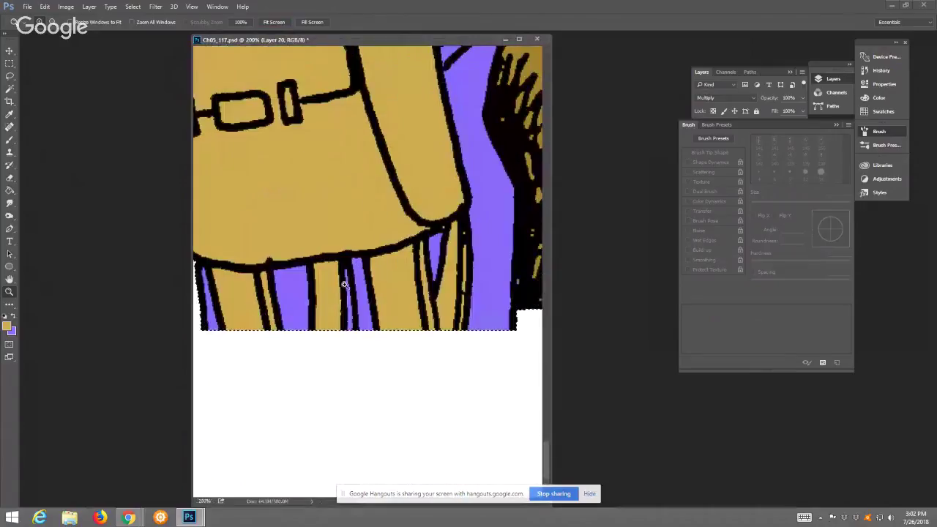
left_click(7, 326)
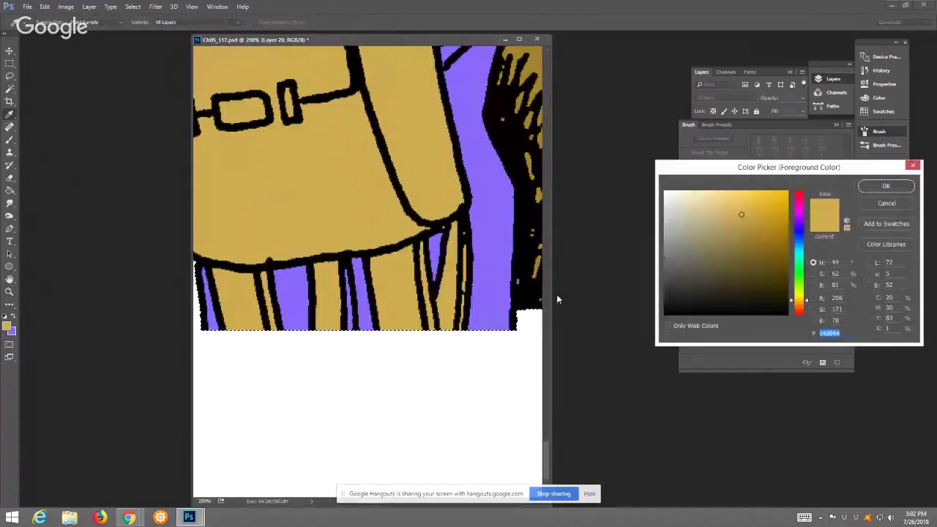
left_click(678, 245)
left_click(795, 228)
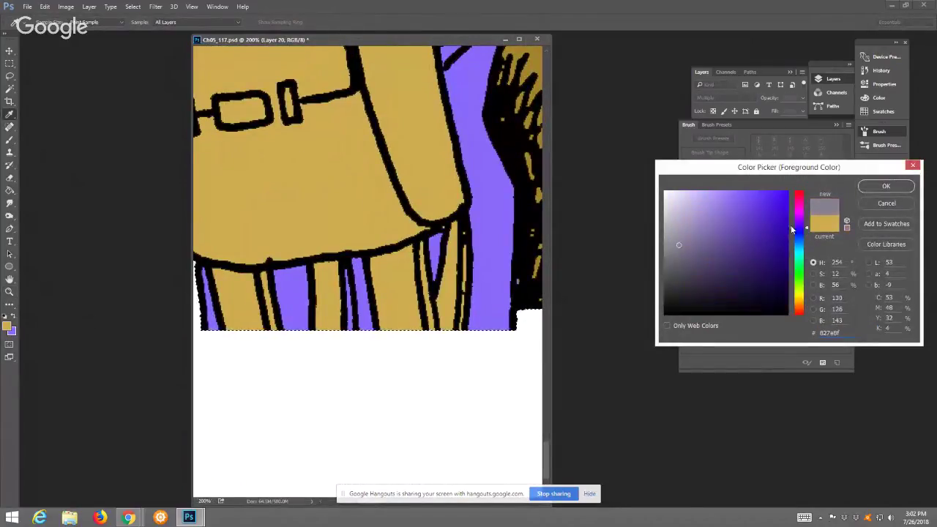
left_click(677, 234)
left_click(884, 188)
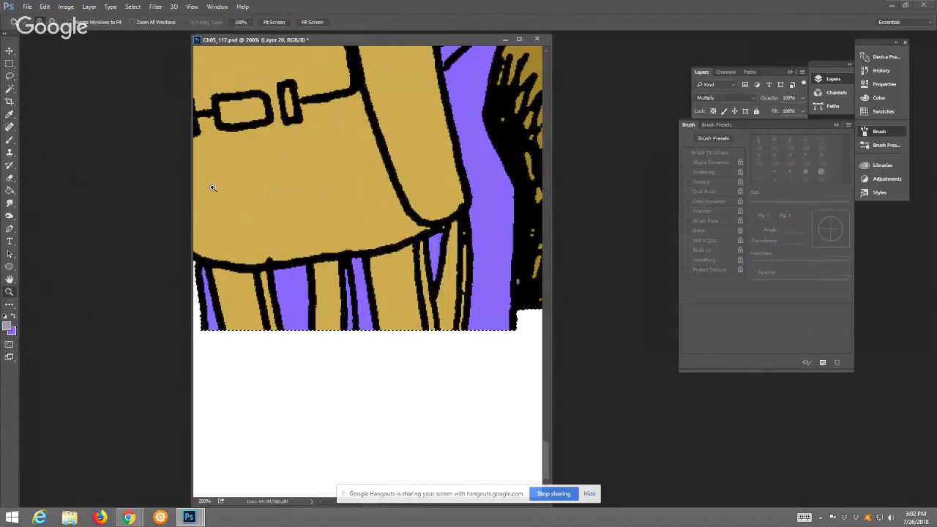
Paint the purple gaps between the tan strips below the bag greyish purple
key("b")
left_click_drag(203, 265, 212, 327)
mouse_move(274, 271)
left_mouse_down()
mouse_move(285, 312)
mouse_move(282, 283)
mouse_move(294, 275)
mouse_move(283, 276)
mouse_move(300, 270)
mouse_move(294, 334)
mouse_move(290, 285)
mouse_move(303, 328)
left_mouse_up()
mouse_move(347, 272)
left_mouse_down()
mouse_move(358, 265)
mouse_move(365, 334)
left_mouse_up()
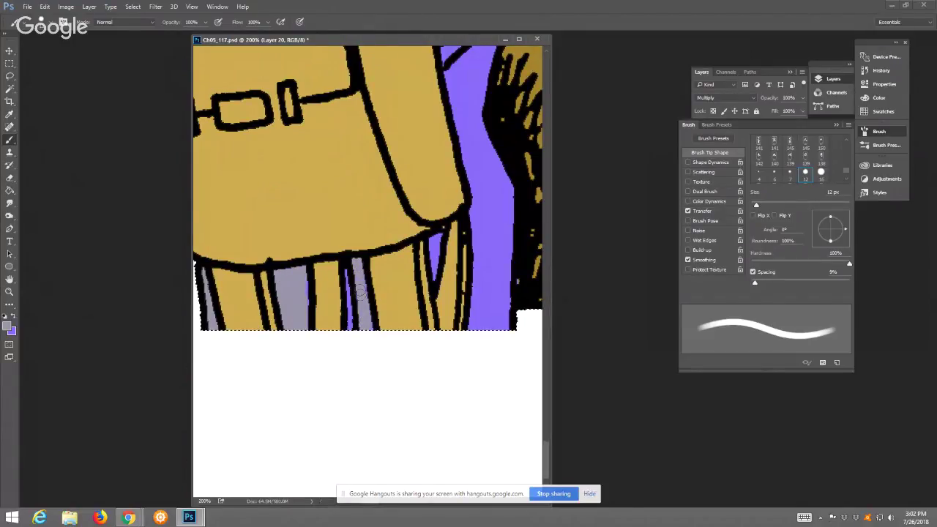
left_click_drag(438, 235, 434, 256)
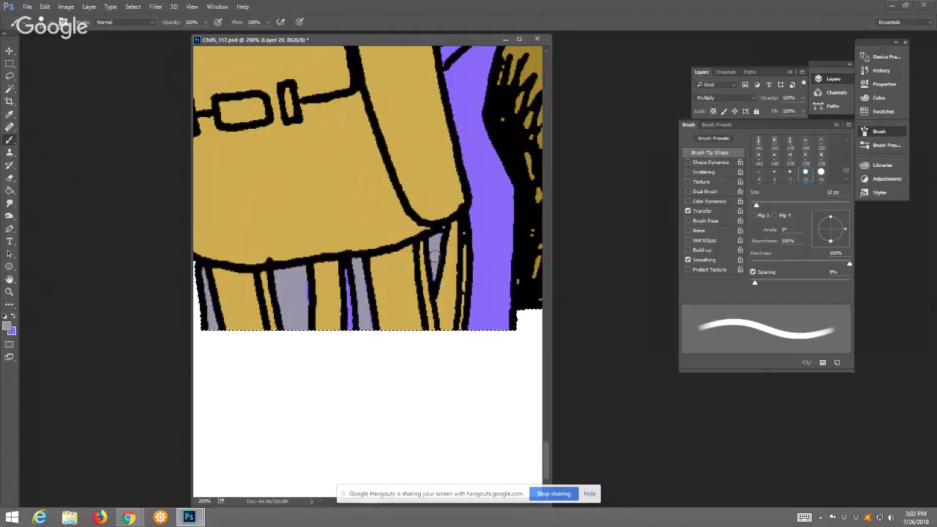
Paint the purple clothing area between the bag and the tail greyish purple, up to the belt, and cover leftover purple between the strips
mouse_move(449, 57)
left_mouse_down()
mouse_move(476, 51)
mouse_move(486, 76)
mouse_move(474, 141)
mouse_move(480, 57)
mouse_move(461, 109)
mouse_move(455, 77)
mouse_move(451, 92)
mouse_move(468, 164)
left_mouse_up()
mouse_move(480, 195)
left_mouse_down()
mouse_move(511, 199)
mouse_move(509, 237)
mouse_move(492, 215)
mouse_move(505, 193)
mouse_move(495, 336)
left_mouse_up()
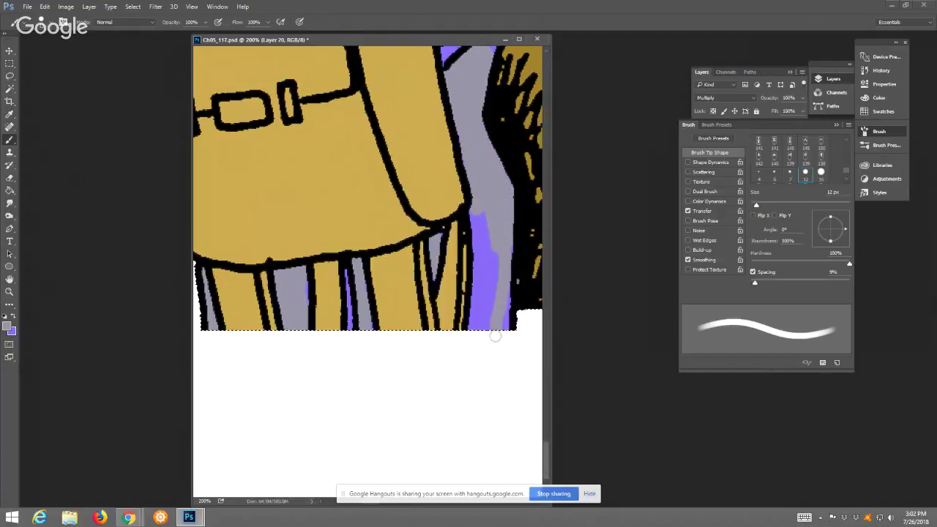
mouse_move(505, 231)
left_mouse_down()
mouse_move(509, 282)
mouse_move(494, 307)
mouse_move(488, 281)
mouse_move(476, 313)
left_mouse_up()
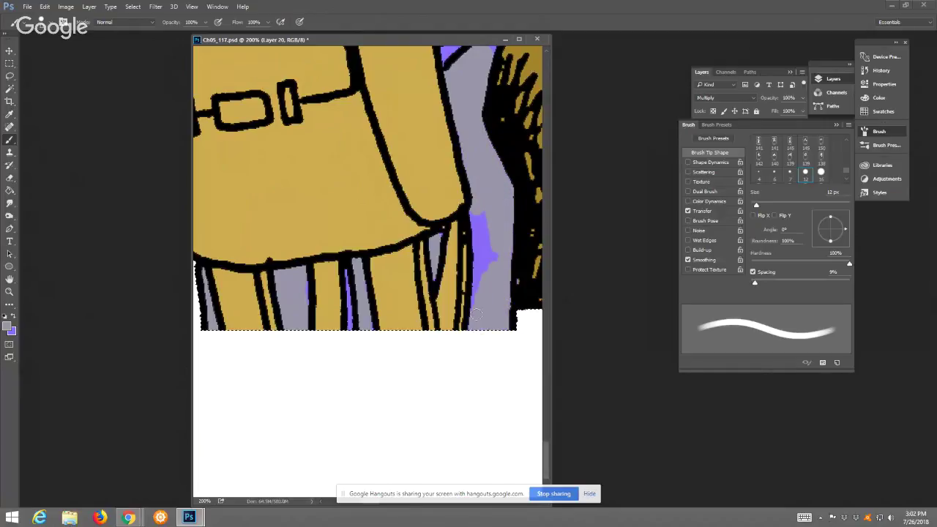
left_click_drag(482, 261, 476, 241)
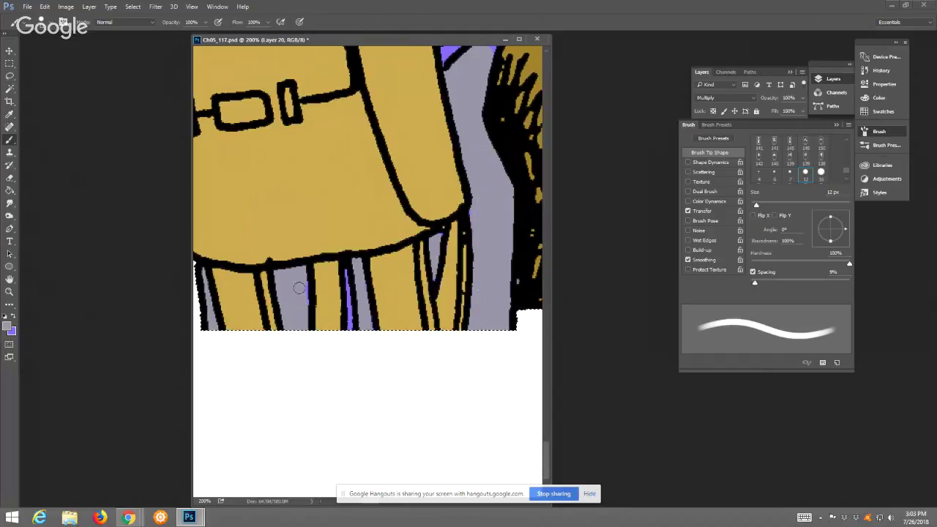
left_click_drag(300, 281, 302, 304)
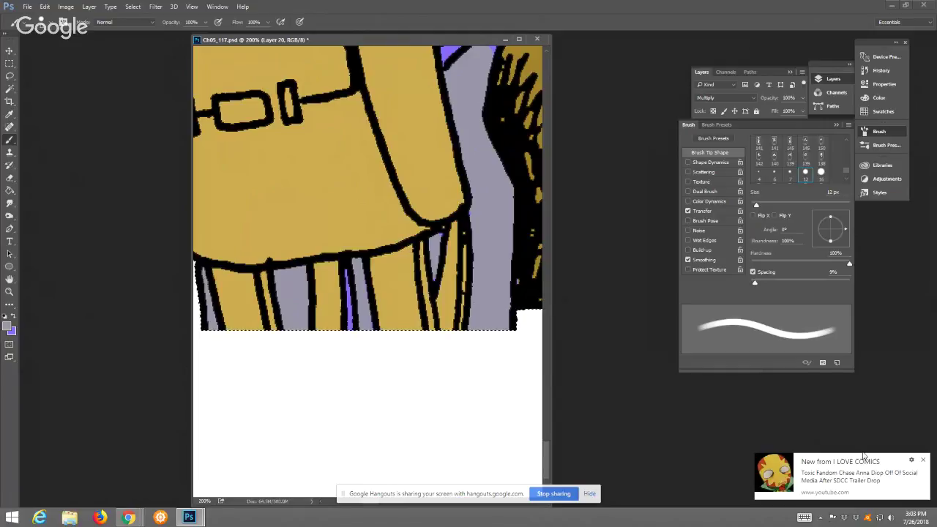
scroll(449, 203, "up", 4)
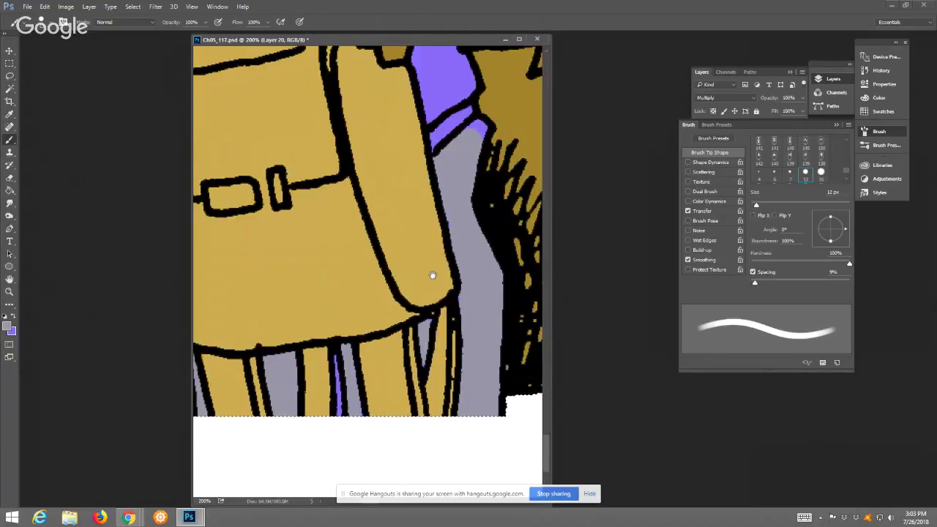
scroll(458, 299, "up", 1)
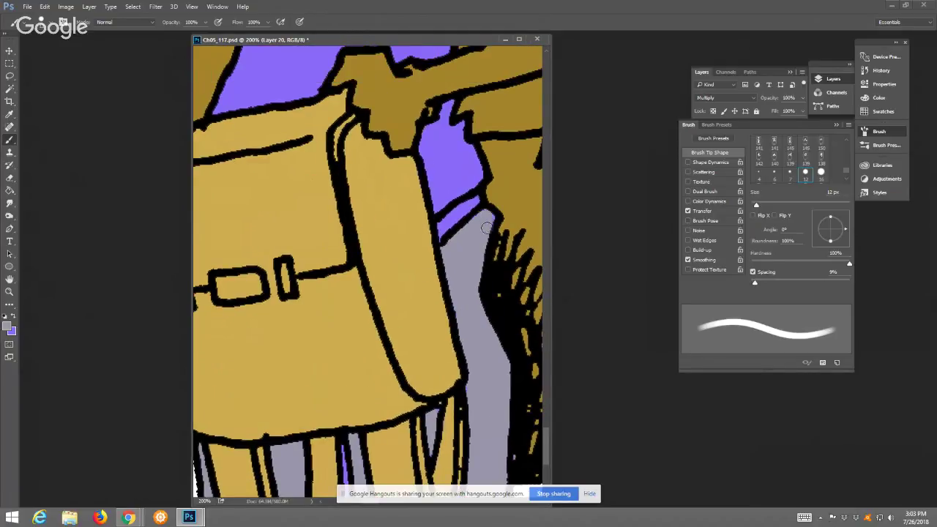
Sample the bag's tan and paint the remaining purple sliver between the strips below the bag with it
left_click(8, 329)
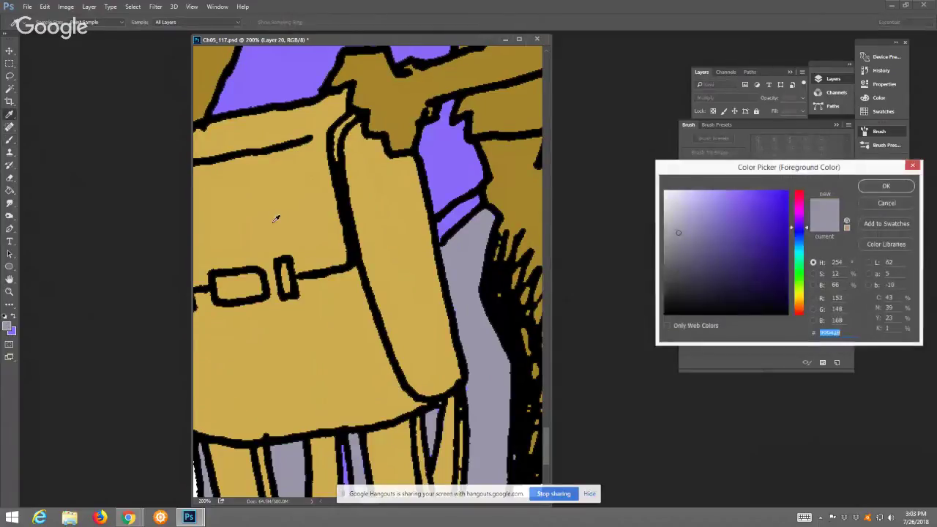
left_click(886, 187)
scroll(434, 366, "down", 4)
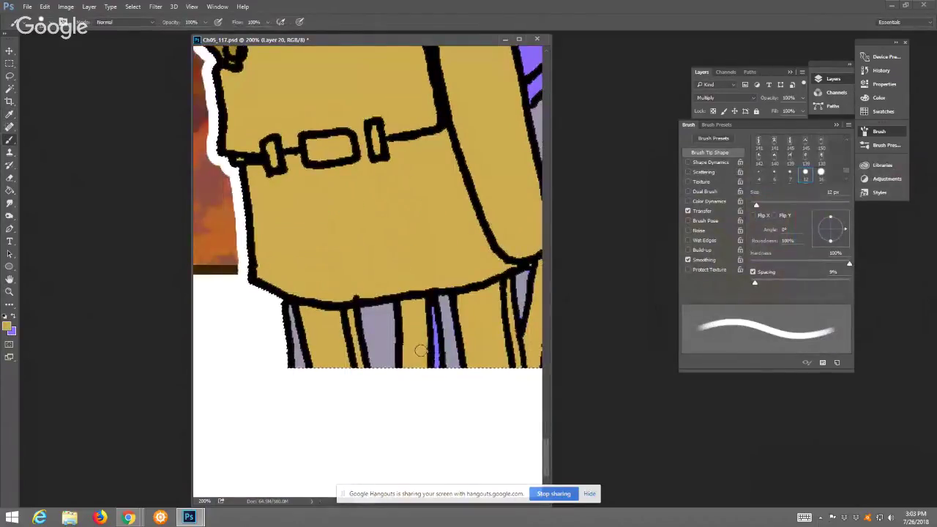
scroll(428, 344, "up", 2)
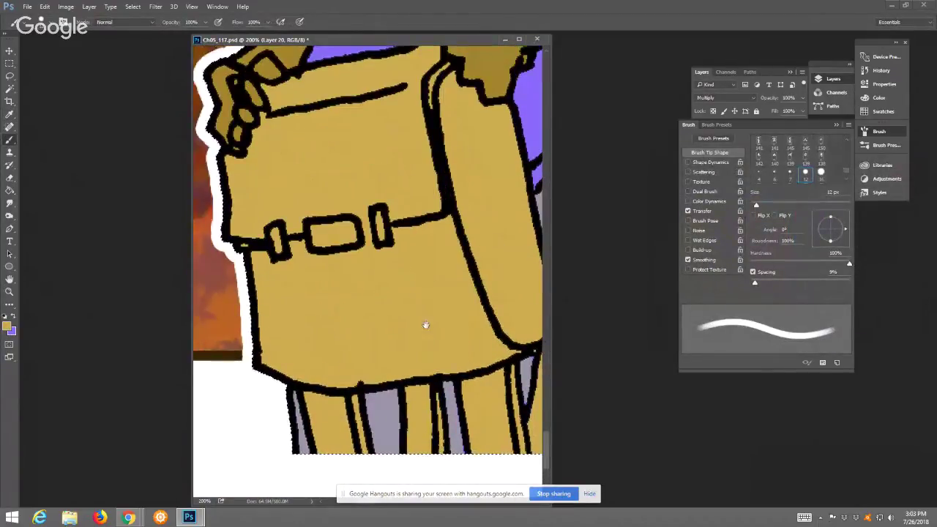
scroll(425, 293, "down", 1)
Darken the tan to ad9042 and brush shadows onto the strips directly below the bag
left_click(7, 326)
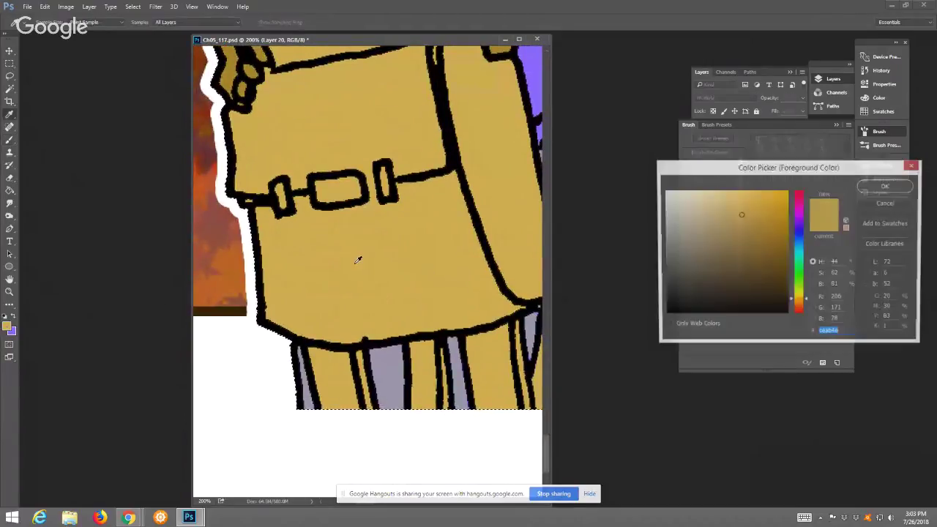
left_click(881, 189)
left_click_drag(361, 358, 371, 407)
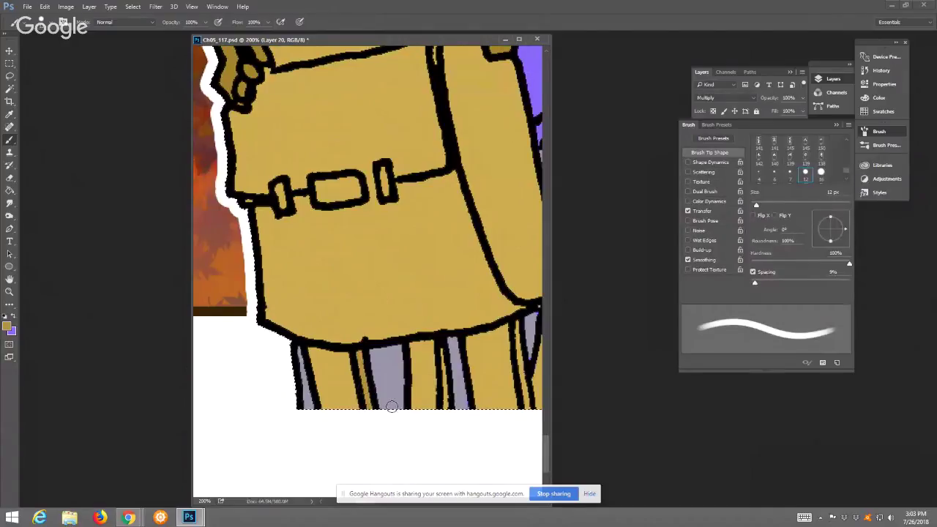
left_click_drag(440, 357, 443, 395)
mouse_move(421, 348)
left_mouse_down()
mouse_move(414, 369)
mouse_move(434, 377)
mouse_move(437, 357)
mouse_move(441, 372)
mouse_move(427, 367)
mouse_move(514, 321)
mouse_move(407, 322)
left_mouse_up()
left_click_drag(464, 310, 459, 344)
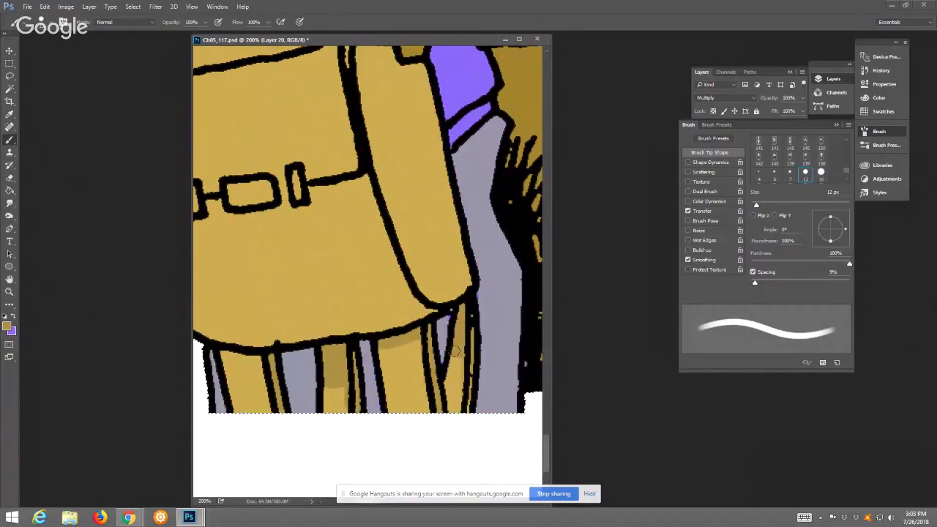
Set the foreground colour to dark greyish purple 79748b and shade the clothing between the strips and along the bag's side
left_click(8, 327)
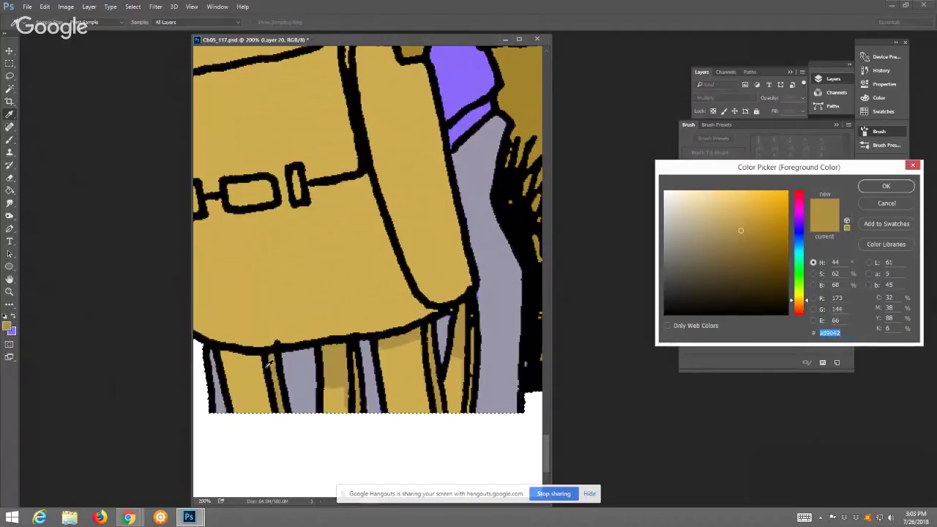
left_click(401, 338)
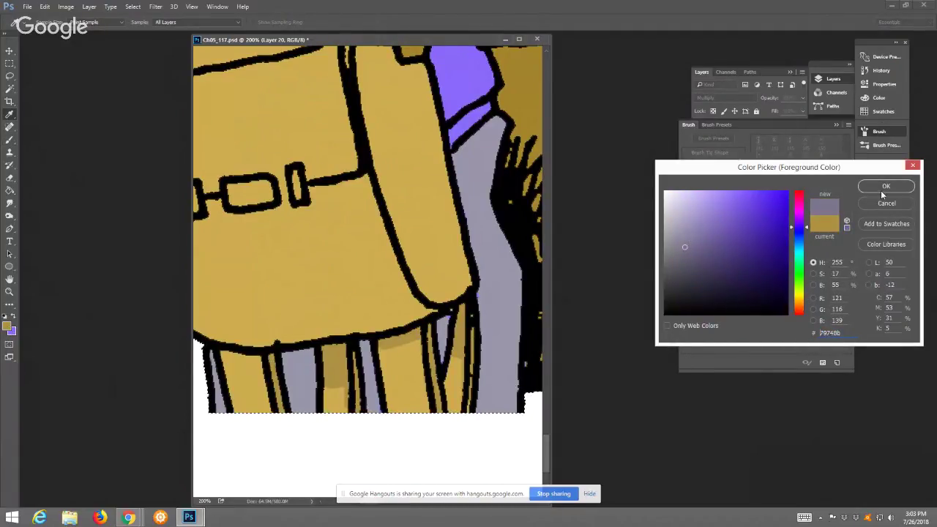
left_click(887, 185)
key("b")
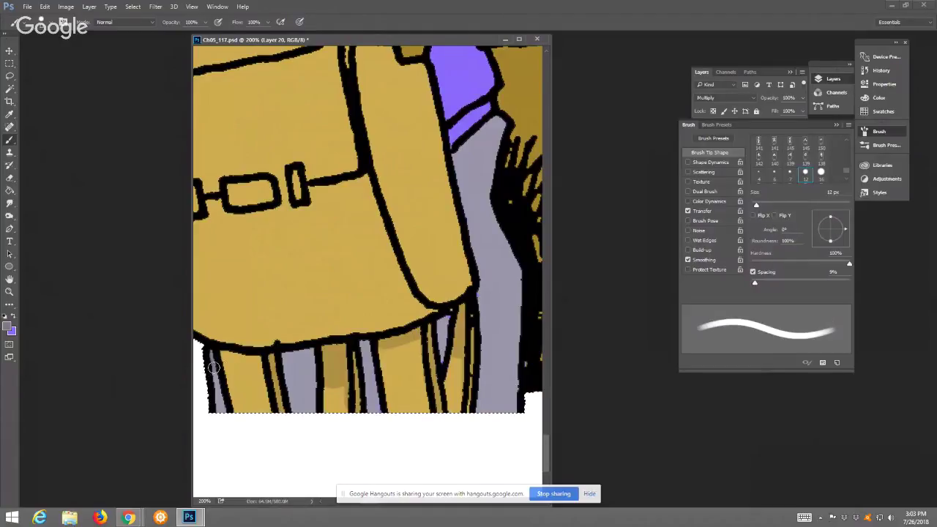
left_click_drag(295, 357, 309, 363)
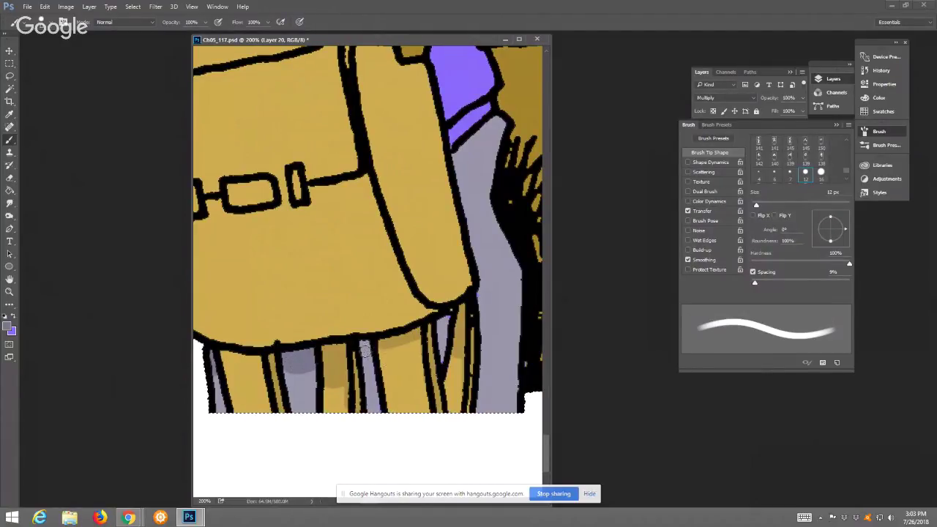
left_click_drag(364, 349, 369, 358)
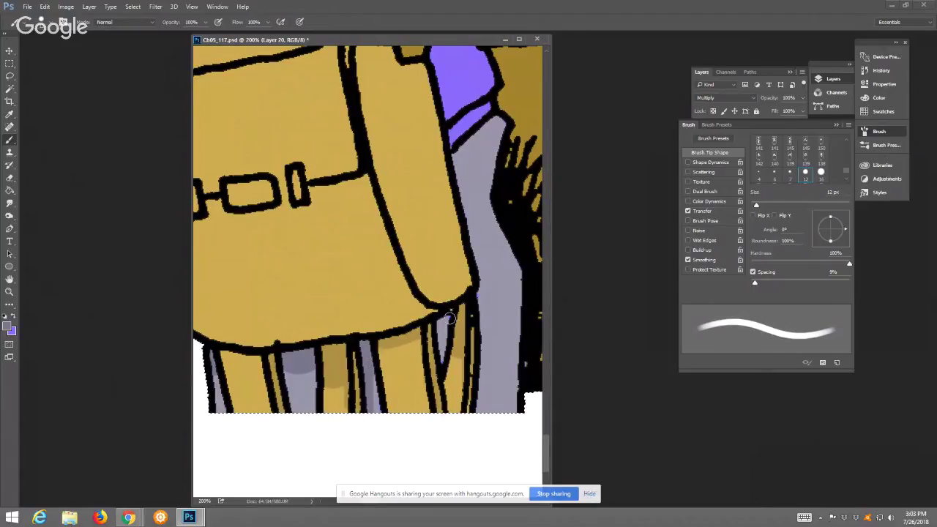
left_click_drag(449, 319, 442, 343)
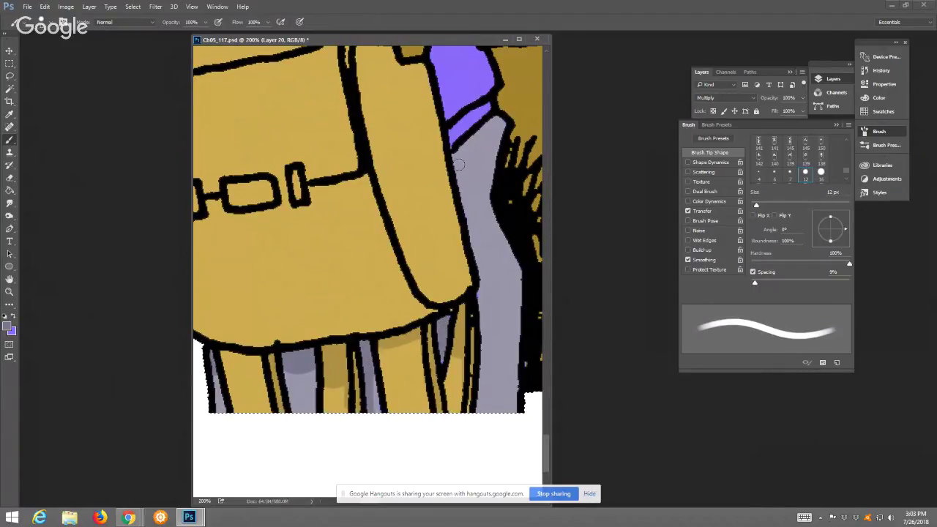
mouse_move(458, 165)
left_mouse_down()
mouse_move(461, 146)
mouse_move(495, 121)
mouse_move(458, 160)
mouse_move(483, 366)
left_mouse_up()
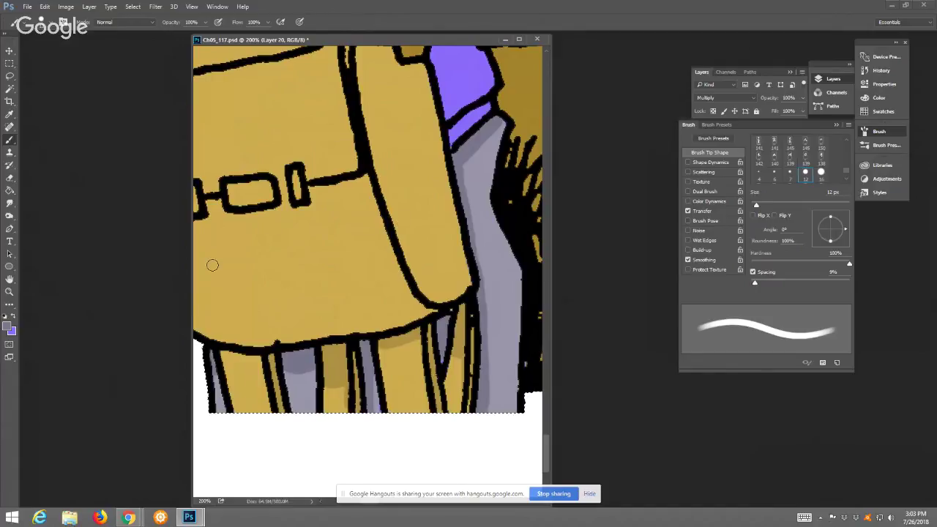
Switch to a darker tan based on the strip shadow and paint a shadow beneath the bag's strap, loops and buckle
left_click(9, 326)
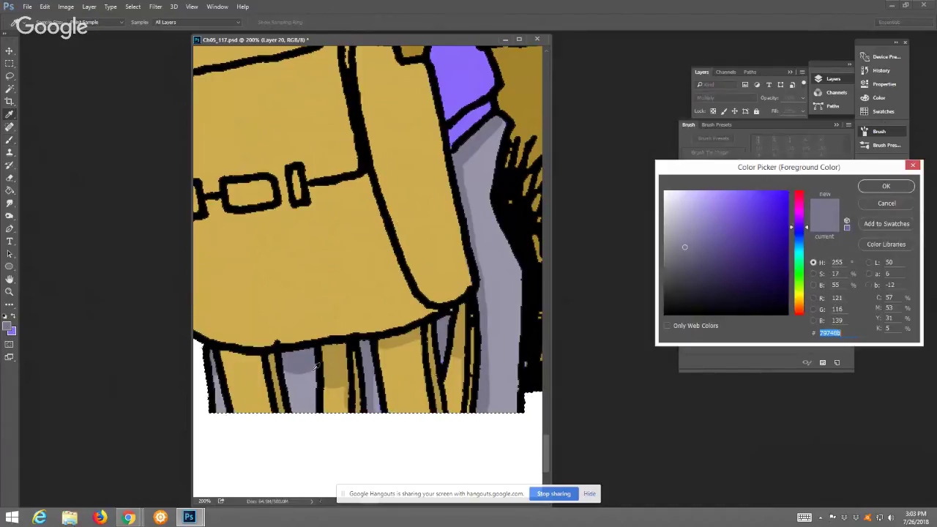
left_click(276, 356)
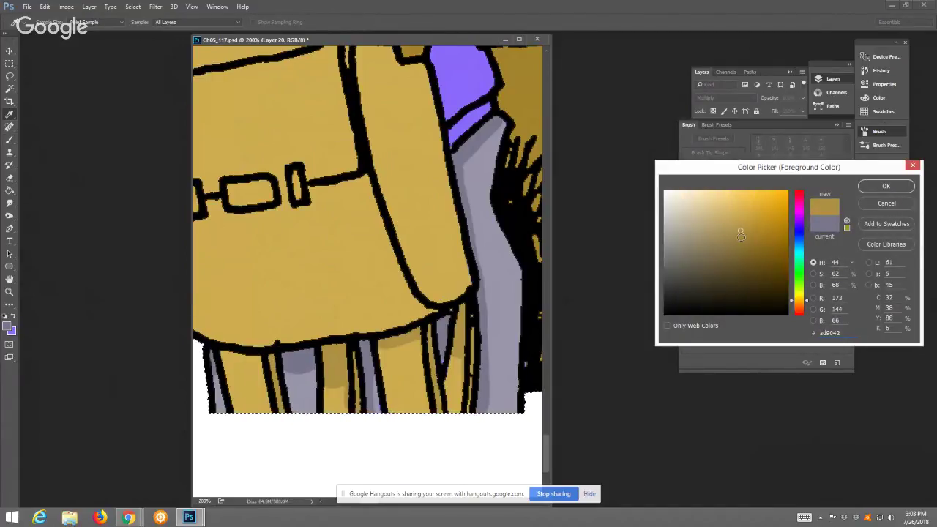
left_click(885, 186)
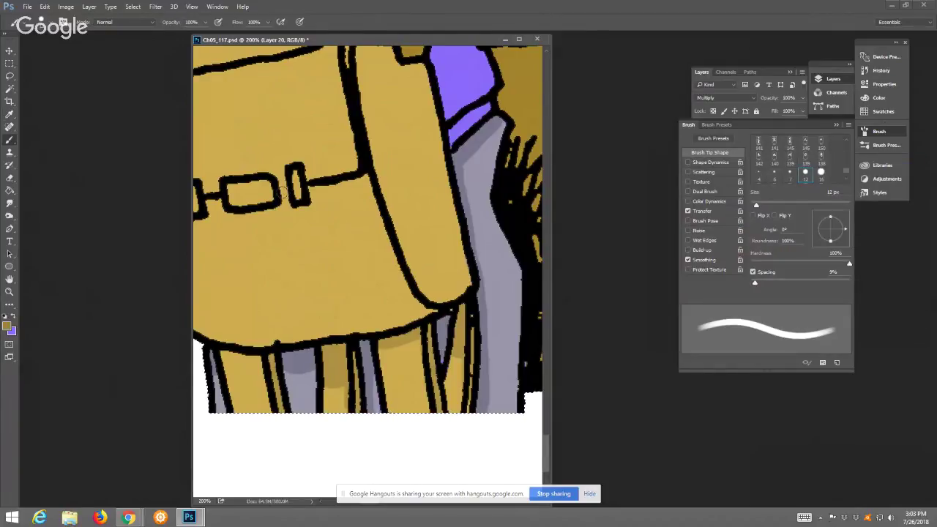
mouse_move(282, 192)
left_mouse_down()
mouse_move(290, 209)
mouse_move(353, 181)
left_mouse_up()
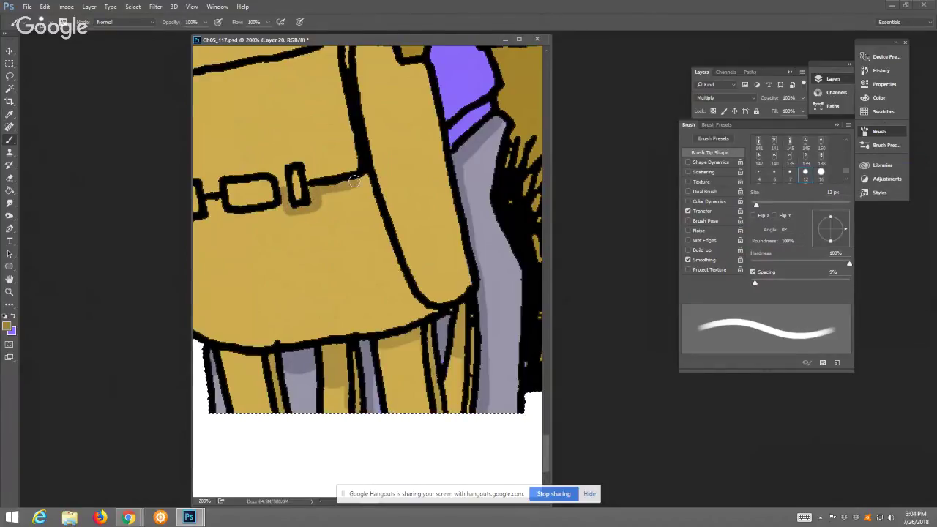
scroll(240, 211, "left", 3)
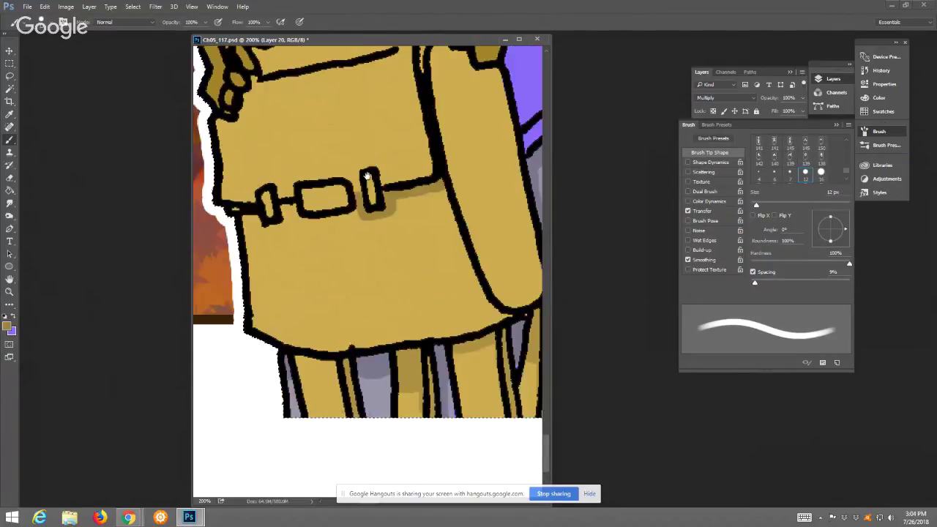
mouse_move(232, 210)
left_mouse_down()
mouse_move(287, 225)
mouse_move(290, 205)
mouse_move(302, 223)
mouse_move(354, 210)
left_mouse_up()
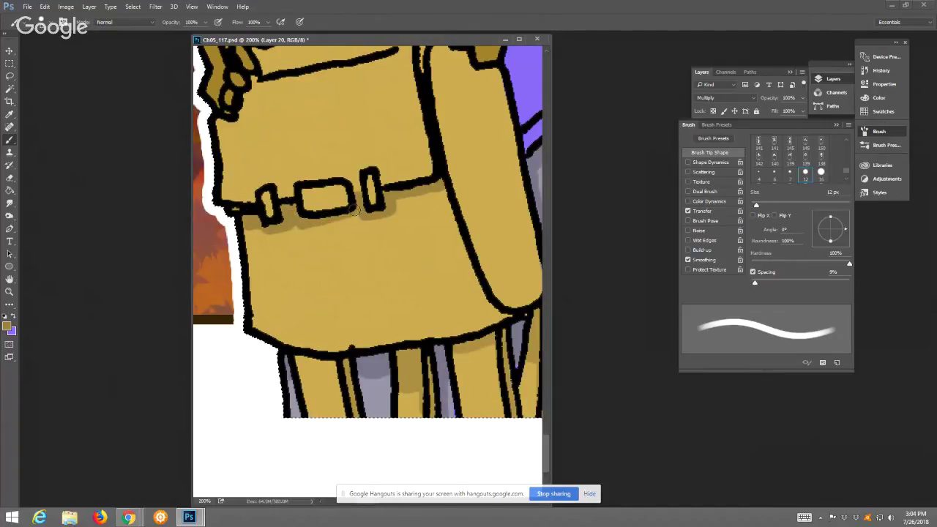
Change the foreground colour to a lighter tan and fill the inside of the bag's buckle
left_click(7, 325)
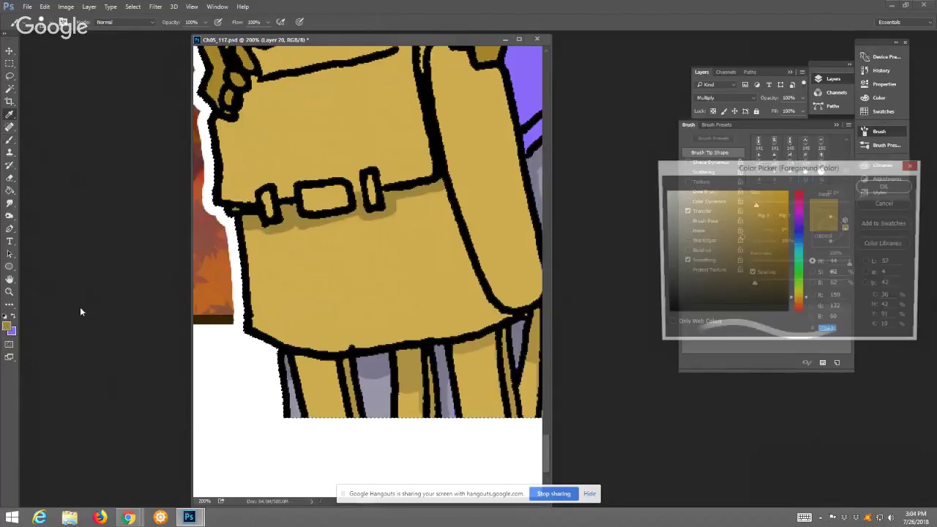
left_click(726, 215)
key("Return")
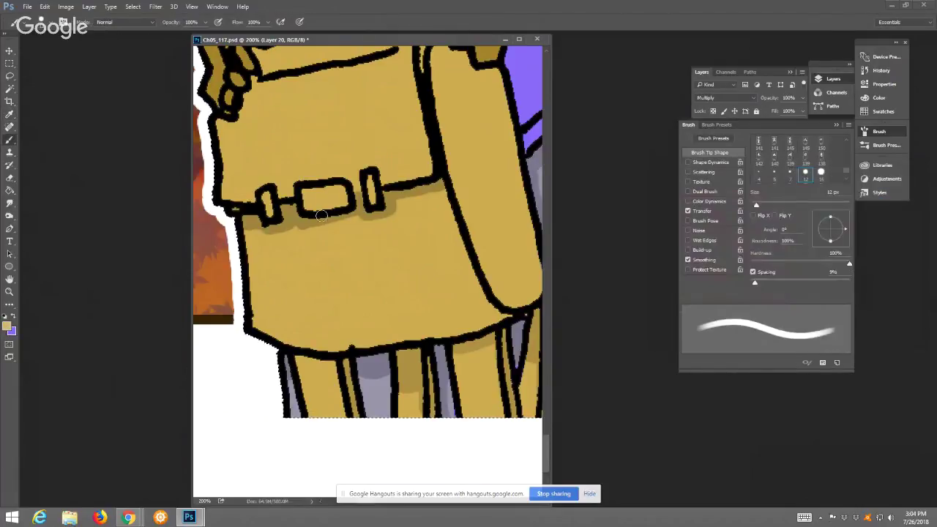
left_click_drag(316, 204, 352, 195)
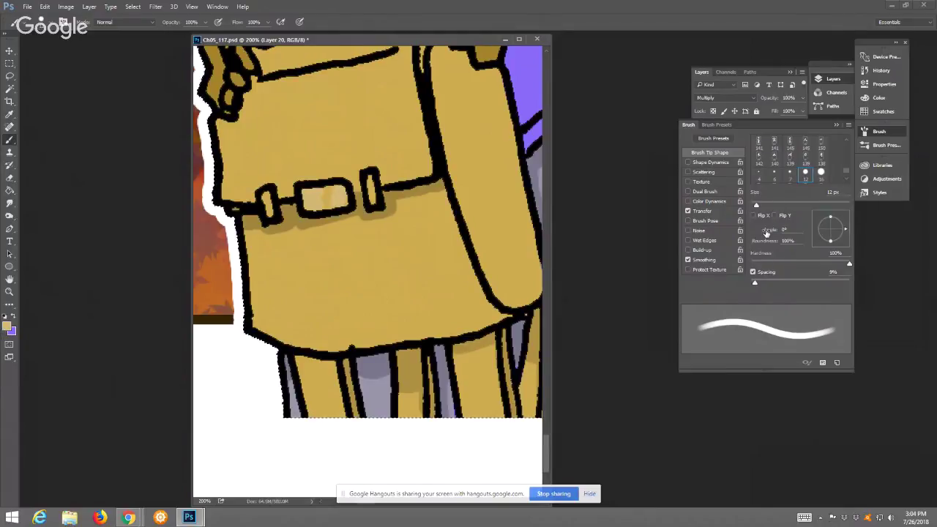
Close in on the belt area beside the bag and set the foreground colour to near-black 2b2922
left_click(10, 292)
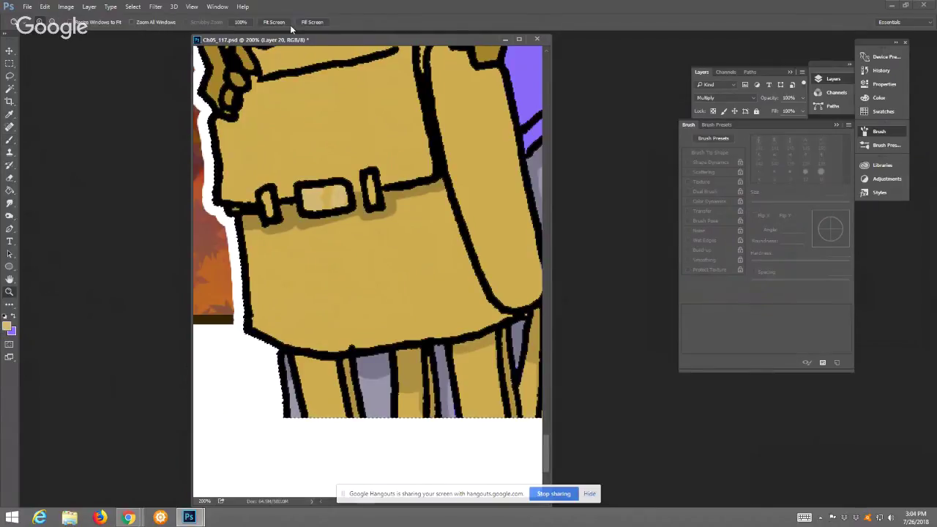
left_click(274, 22)
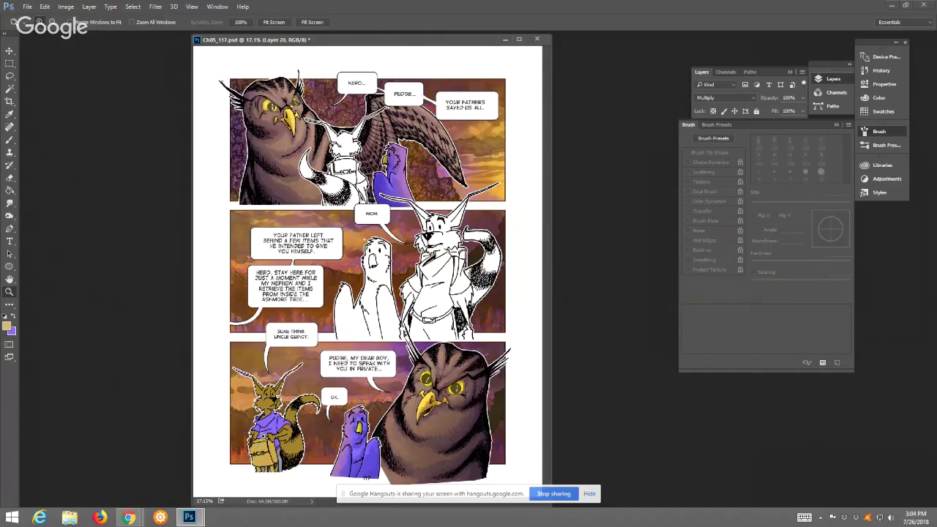
left_click(262, 426)
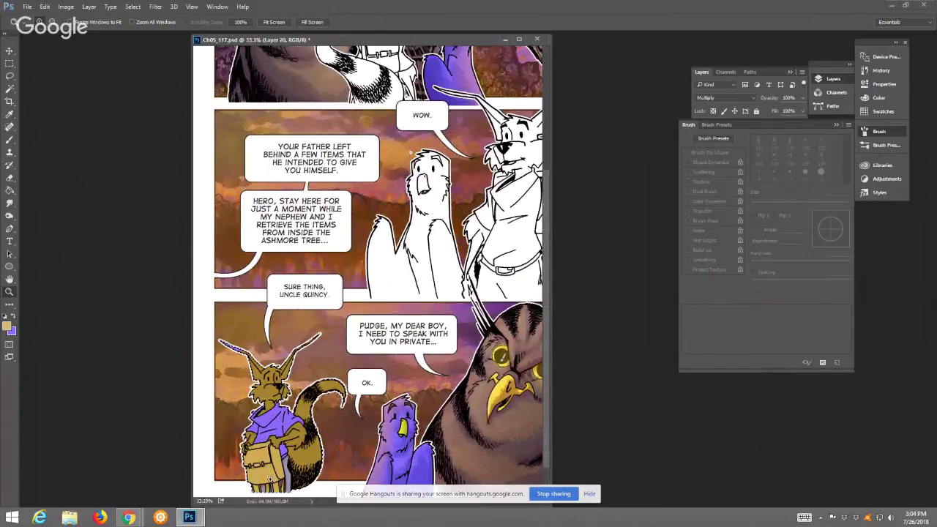
left_click(270, 477)
left_click(220, 382)
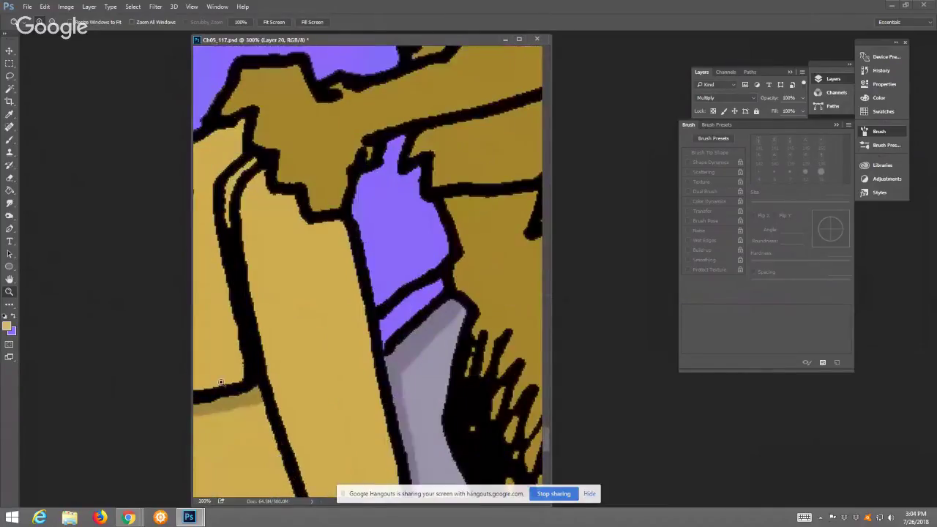
left_click(11, 330)
left_click(689, 287)
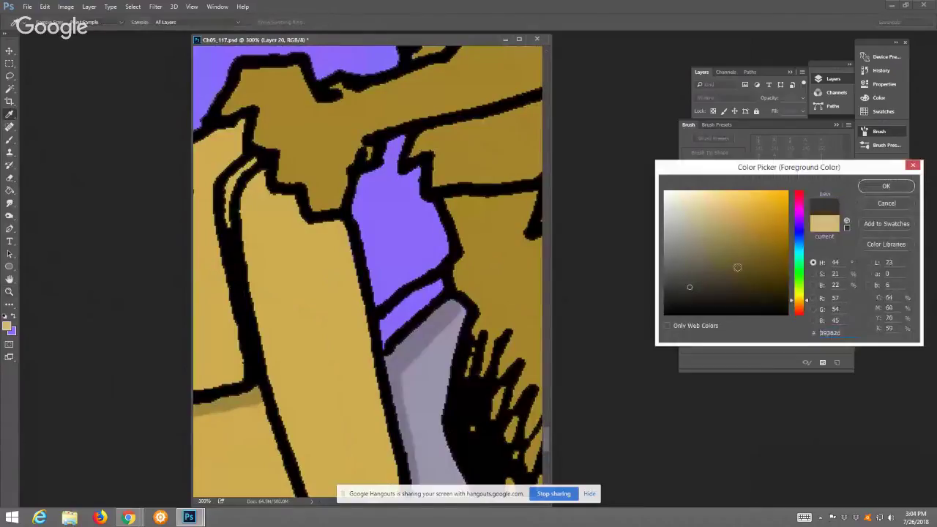
left_click(689, 293)
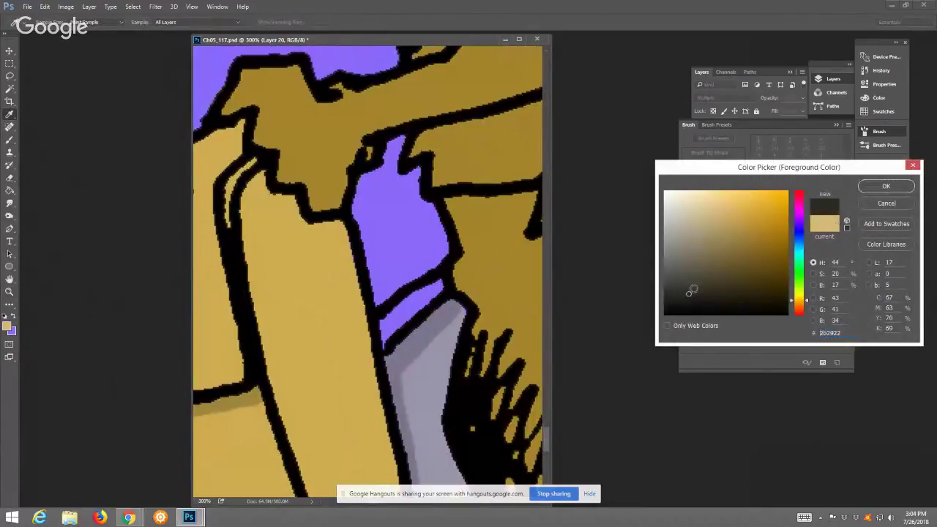
left_click(886, 186)
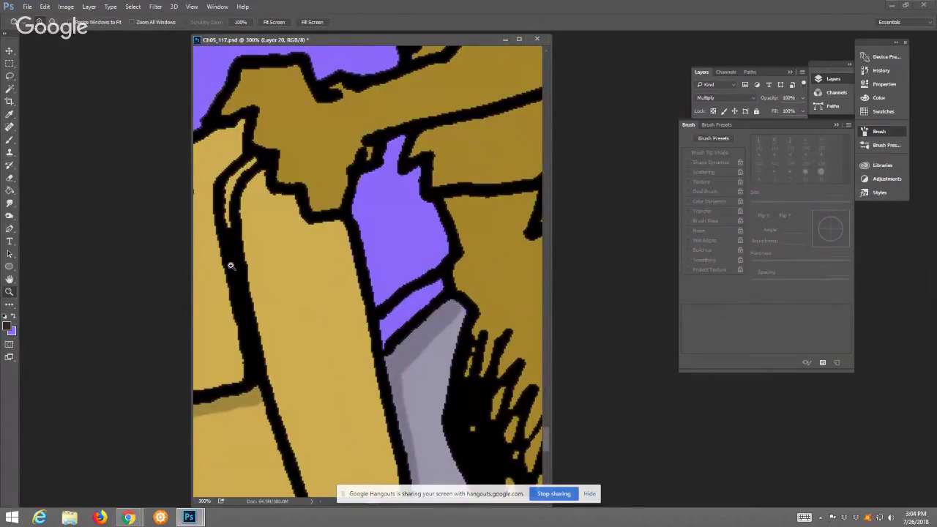
Paint the belt section between the bag and the tail with the near-black foreground colour
key("b")
mouse_move(442, 301)
left_mouse_down()
mouse_move(425, 296)
mouse_move(383, 325)
mouse_move(385, 338)
left_mouse_up()
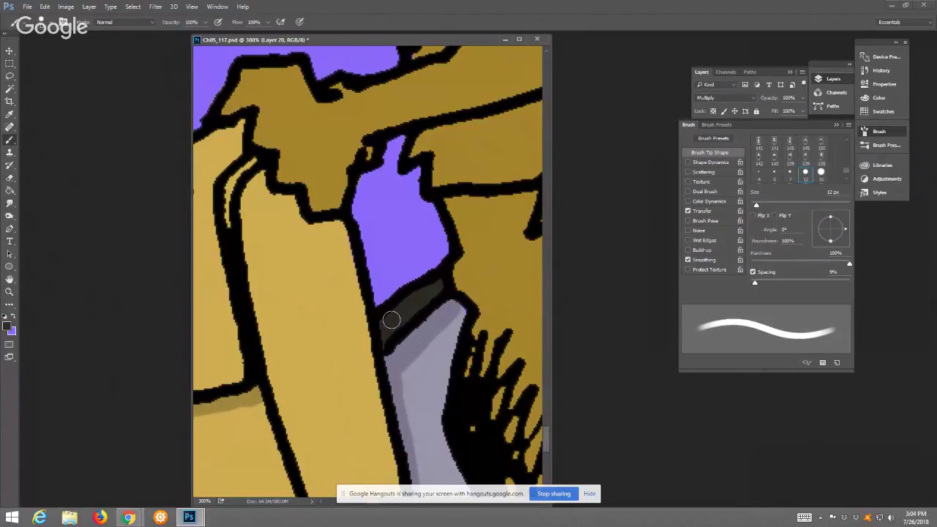
left_click(9, 292)
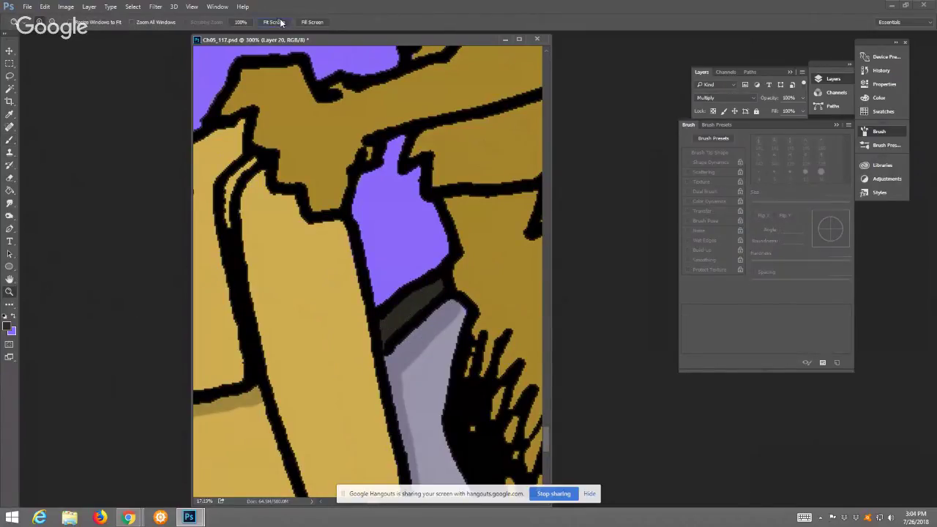
left_click(273, 22)
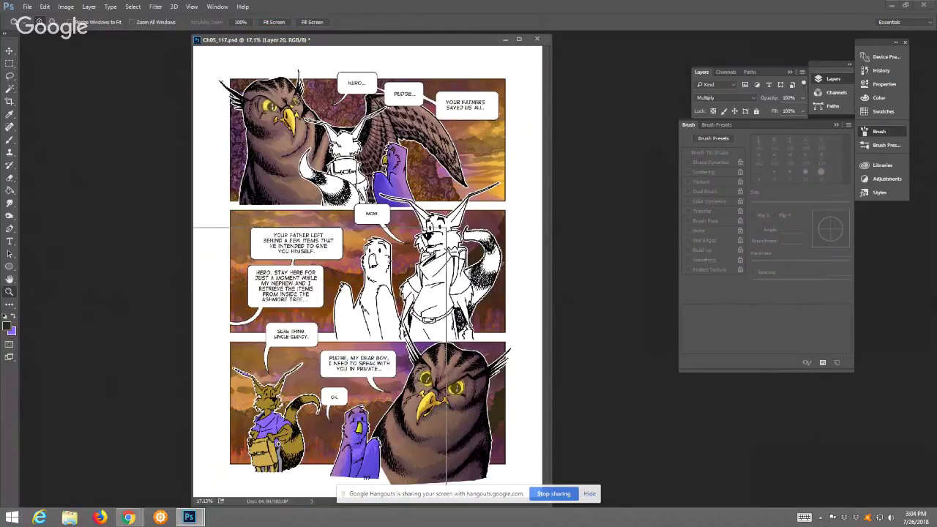
Examine the page's panels up close, comparing the uncoloured and flat-coloured characters with the finished shading on the owl and purple bird
left_click(278, 444)
left_click(273, 434)
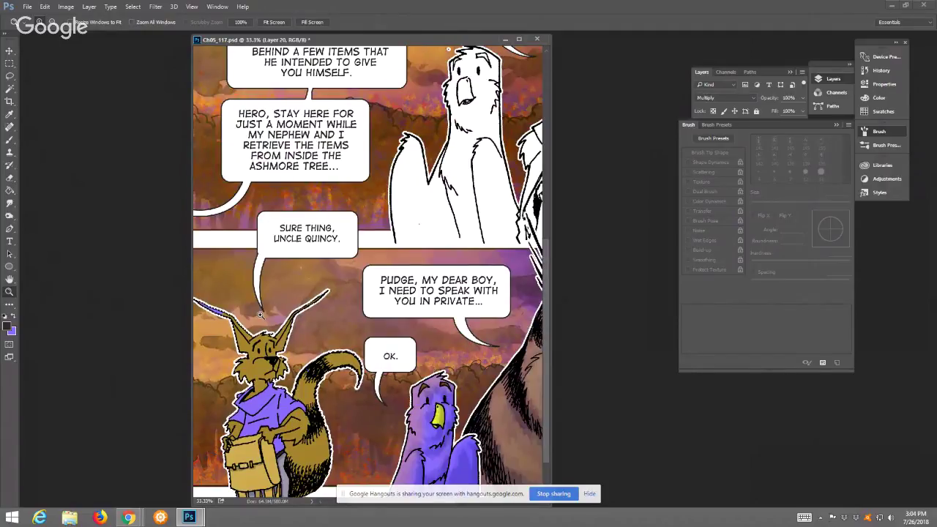
left_click(280, 22)
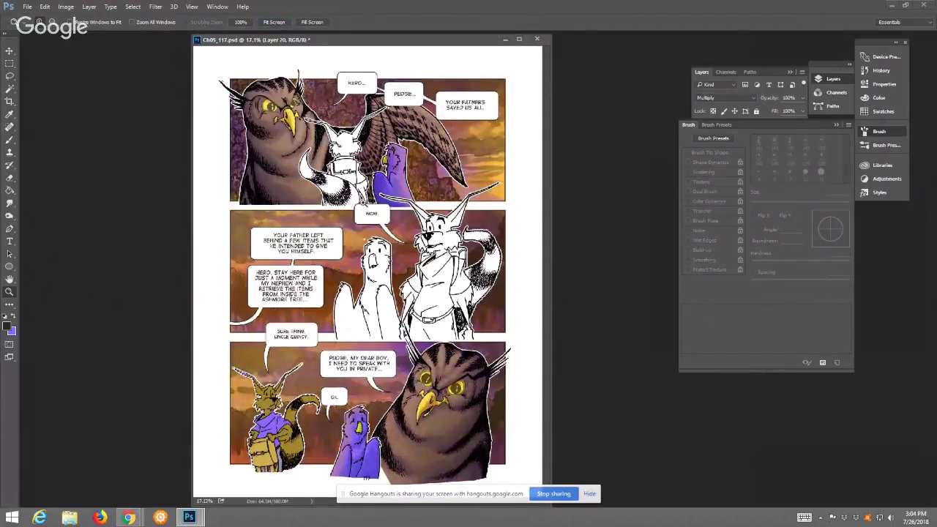
left_click_drag(345, 226, 387, 272)
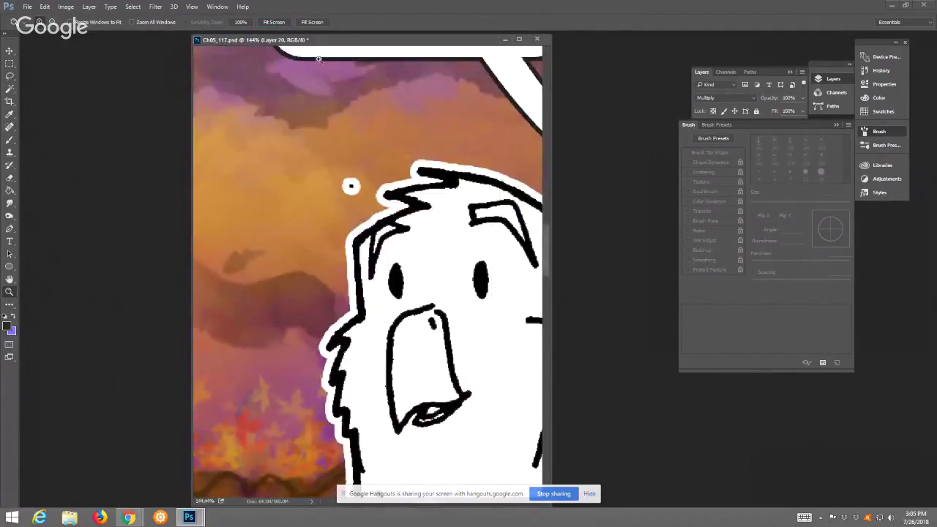
left_click(273, 22)
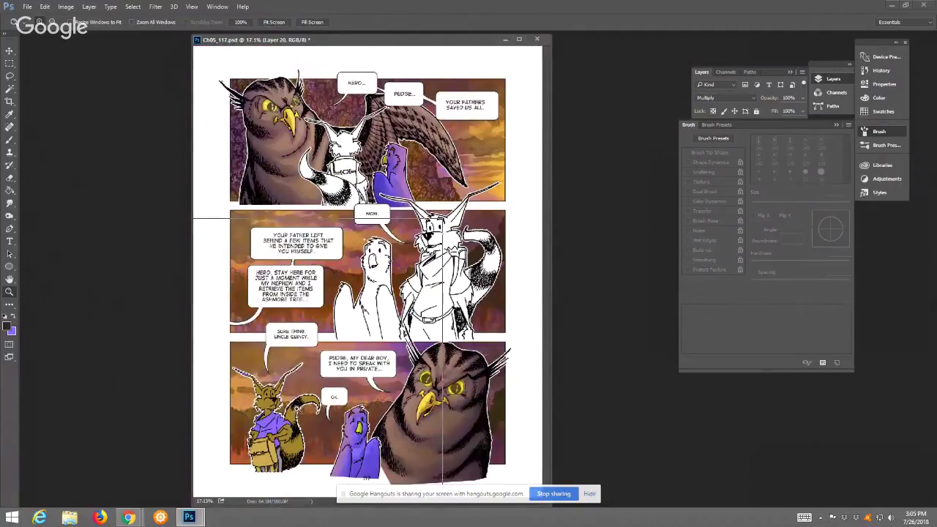
left_click(305, 383)
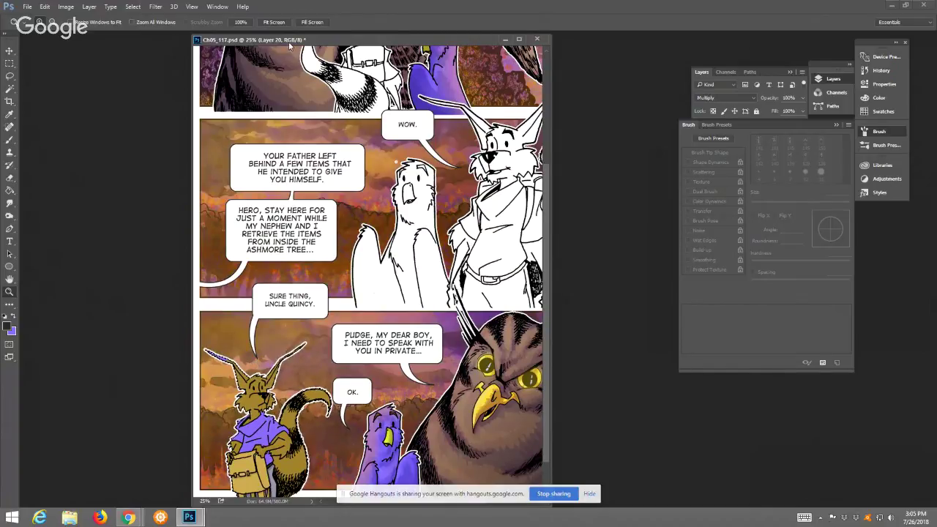
left_click(274, 23)
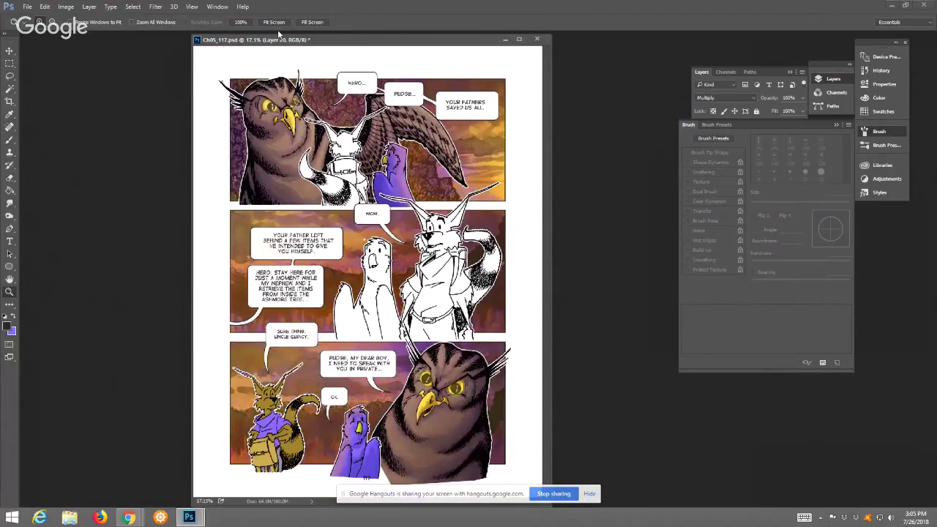
left_click_drag(258, 83, 323, 144)
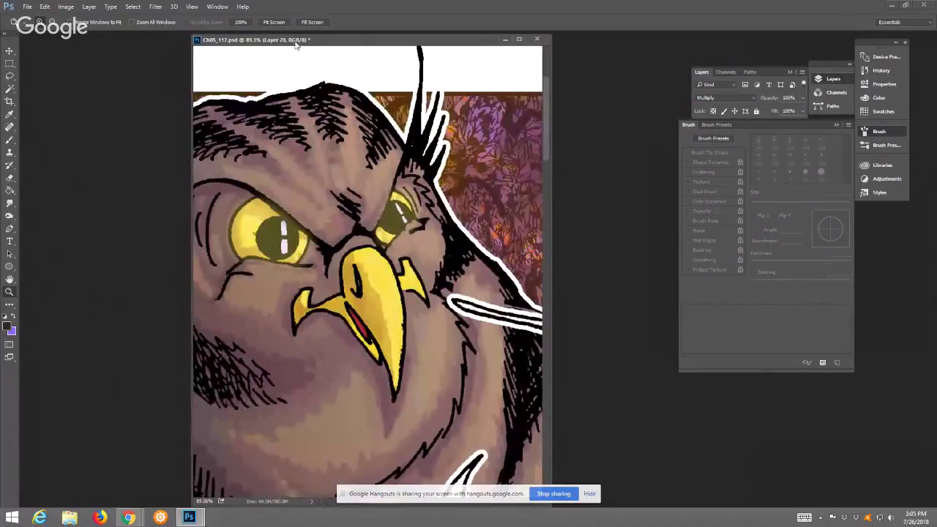
left_click(277, 22)
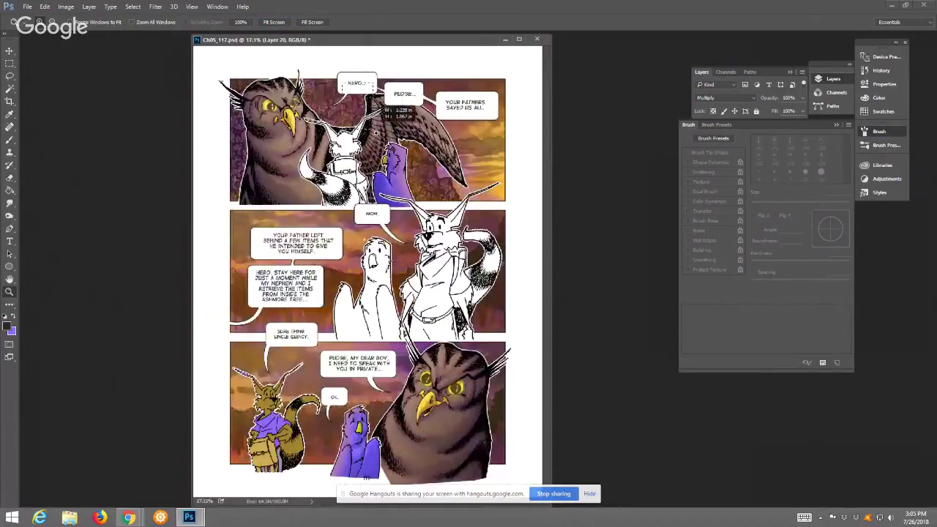
left_click_drag(399, 114, 413, 164)
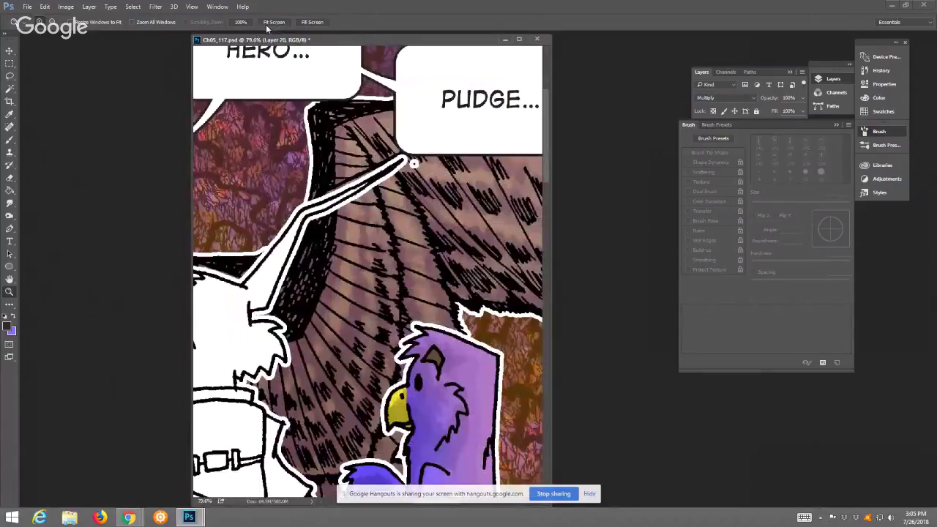
left_click(272, 23)
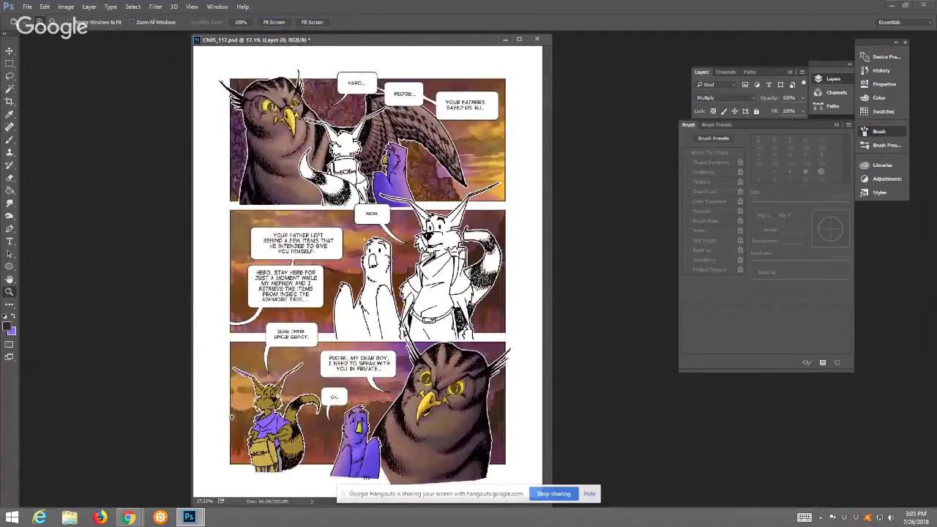
Set the foreground colour to a medium purple with a hue of 256°
left_click(6, 325)
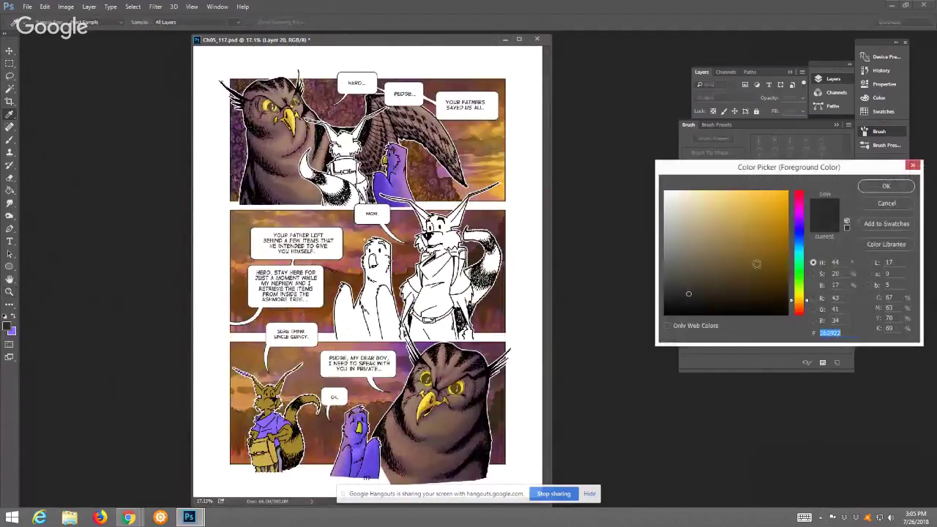
left_click(800, 226)
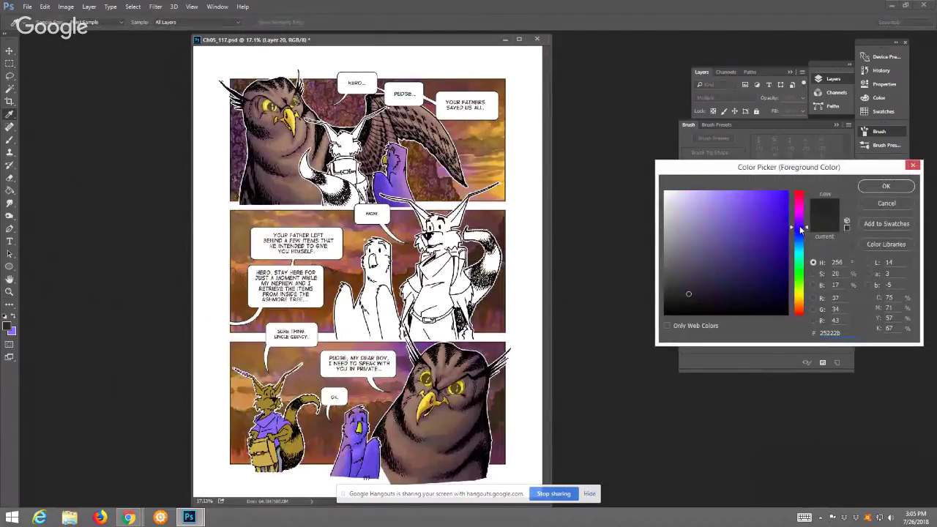
left_click_drag(748, 235, 736, 234)
left_click(882, 187)
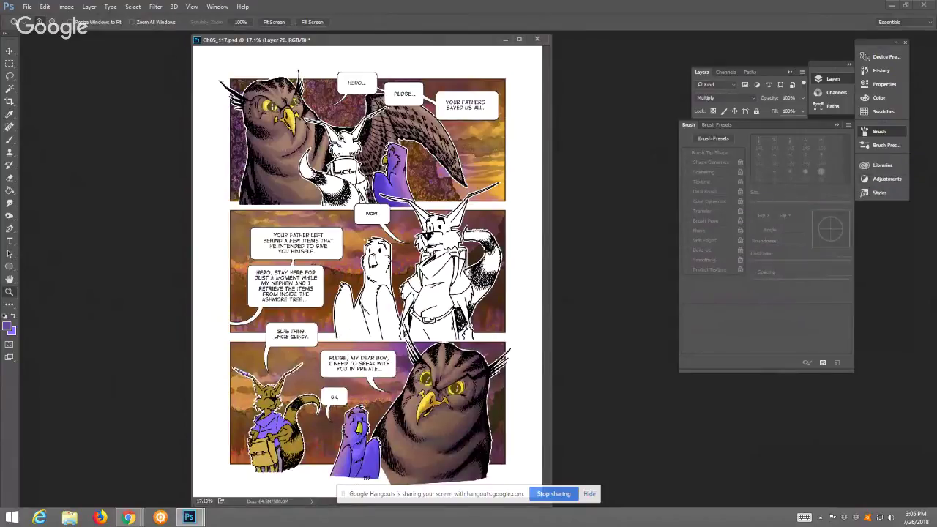
Create a new layer in Multiply mode with 19% opacity
left_click(89, 7)
mouse_move(103, 18)
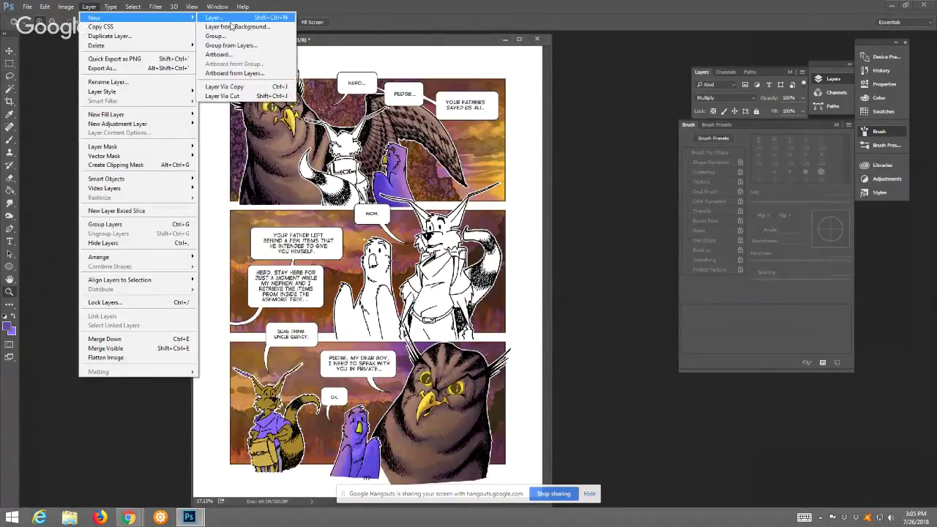
left_click(230, 18)
left_click(460, 200)
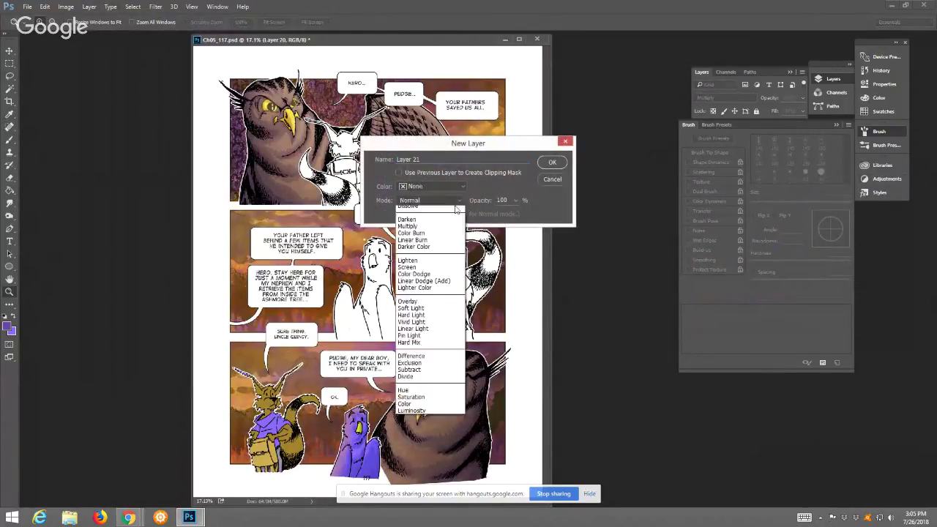
left_click(421, 238)
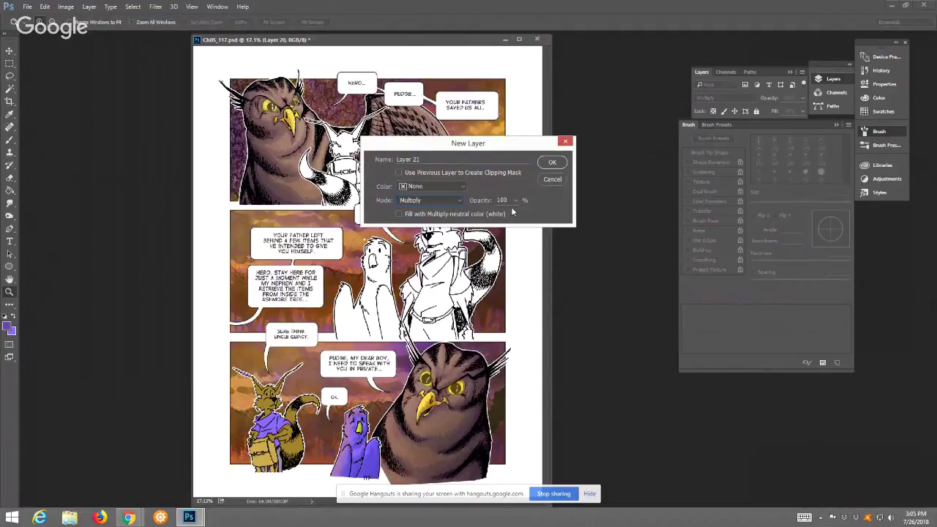
left_click(516, 199)
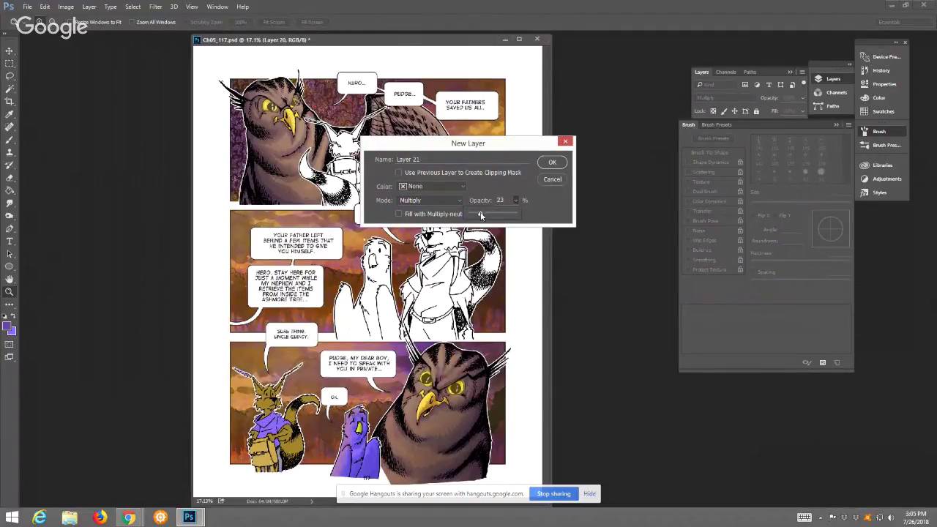
left_click(544, 163)
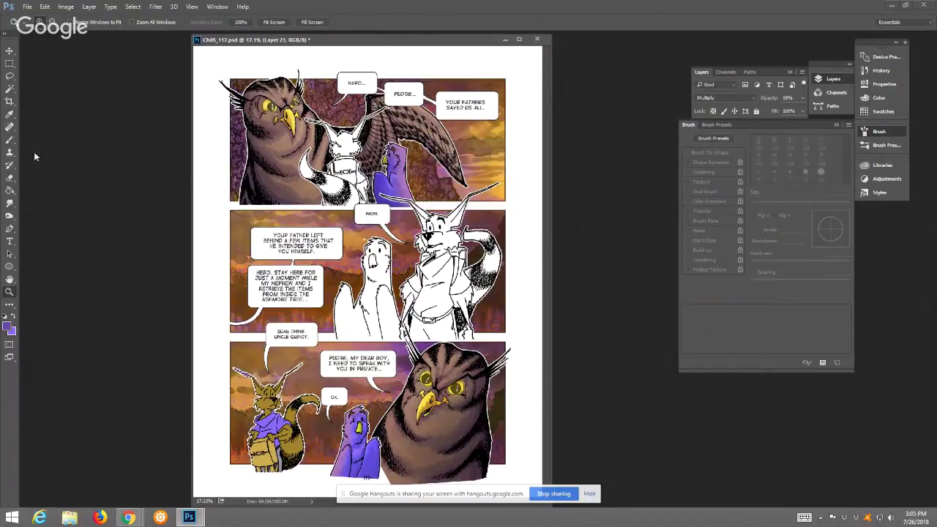
Choose the 36 px Flat Point bristle brush and set its size to 50 px
left_click(9, 142)
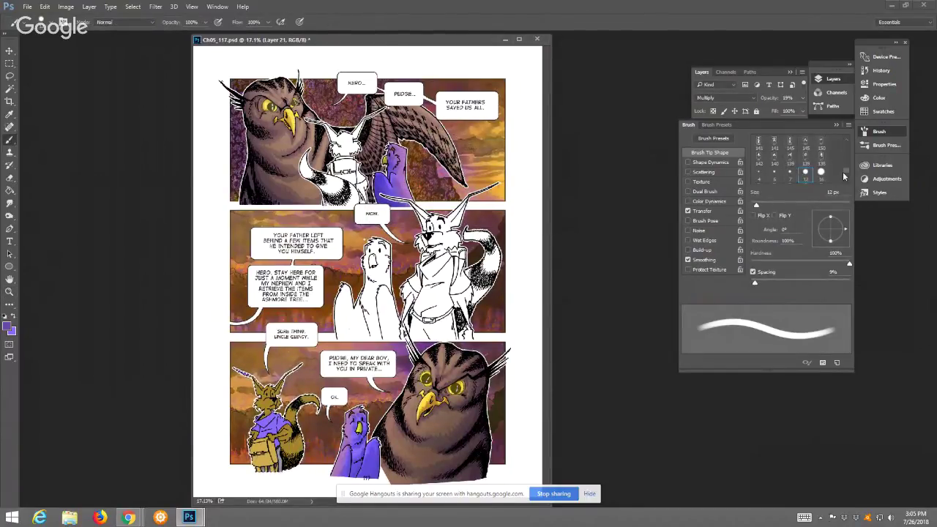
scroll(844, 175, "up", 5)
scroll(846, 151, "down", 3)
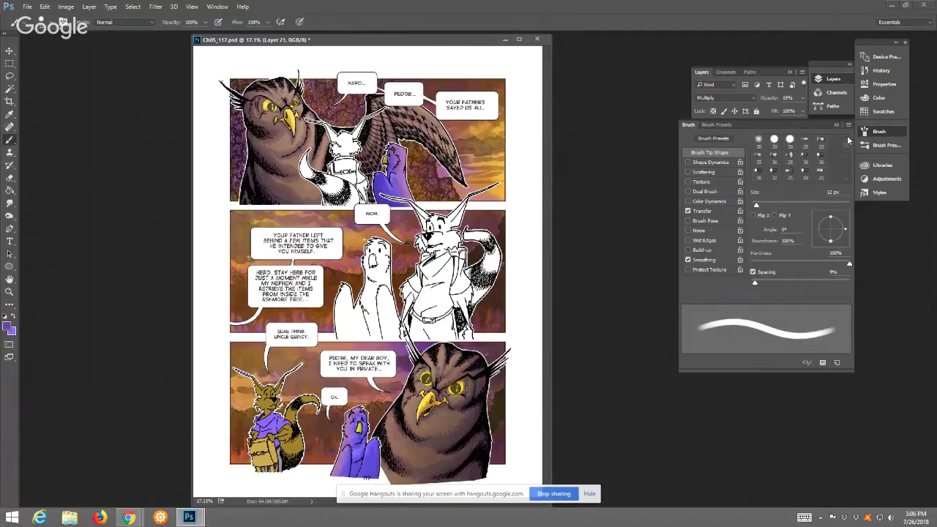
left_click(806, 157)
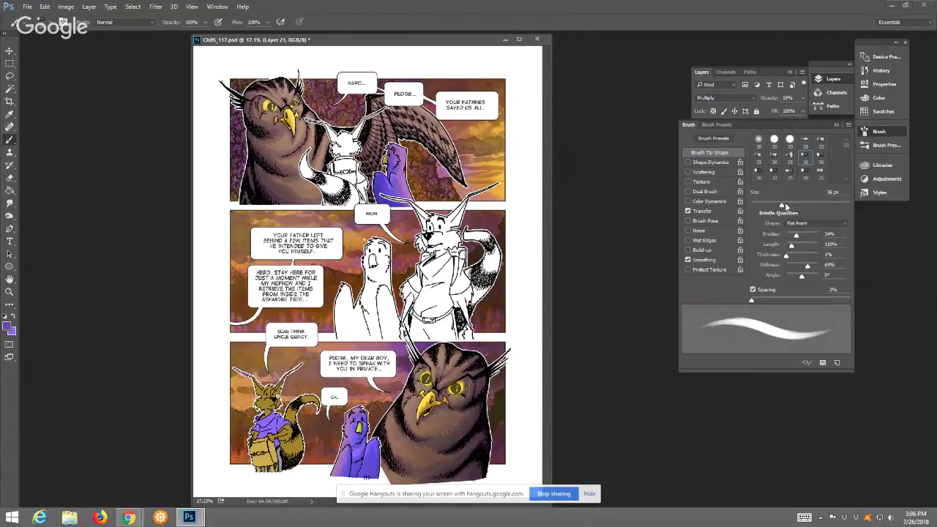
left_click_drag(785, 202, 787, 202)
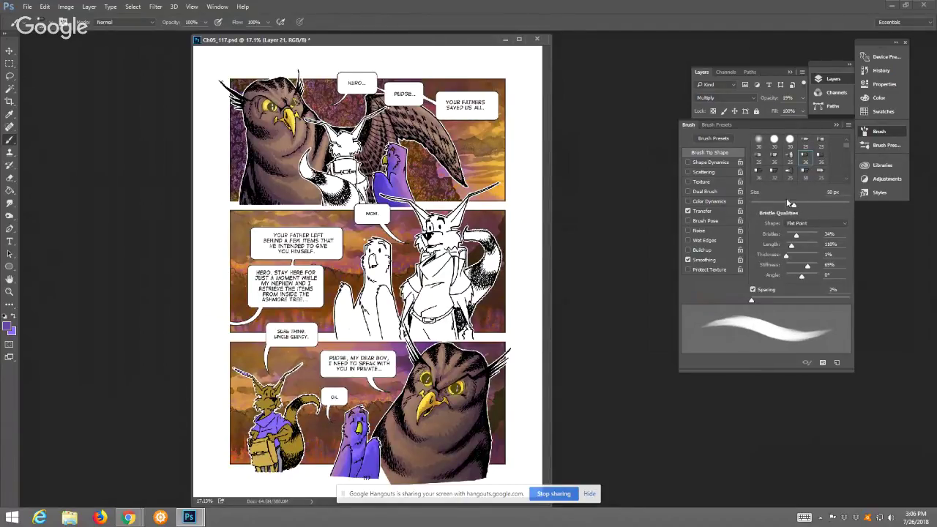
Enlarge the document window around the long-eared character and paint purple shading along the inner curve and outer lower edge of its tail
left_click(9, 292)
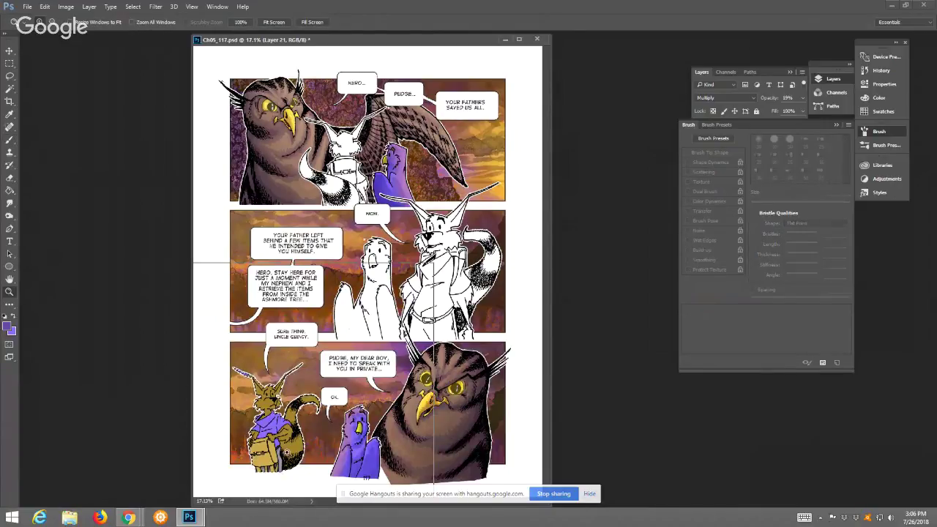
left_click(271, 460)
left_click(271, 460)
left_click(270, 460)
left_click(270, 460)
left_click(270, 460)
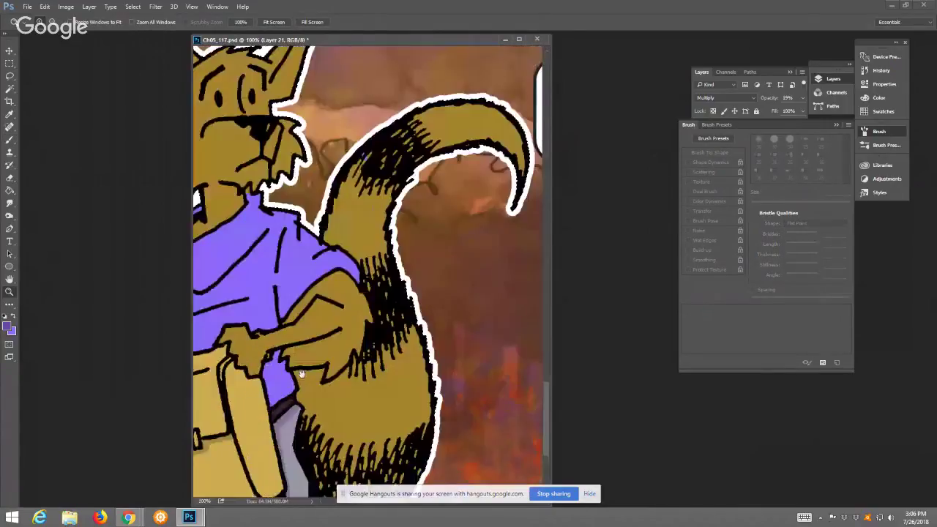
left_click_drag(308, 366, 416, 409)
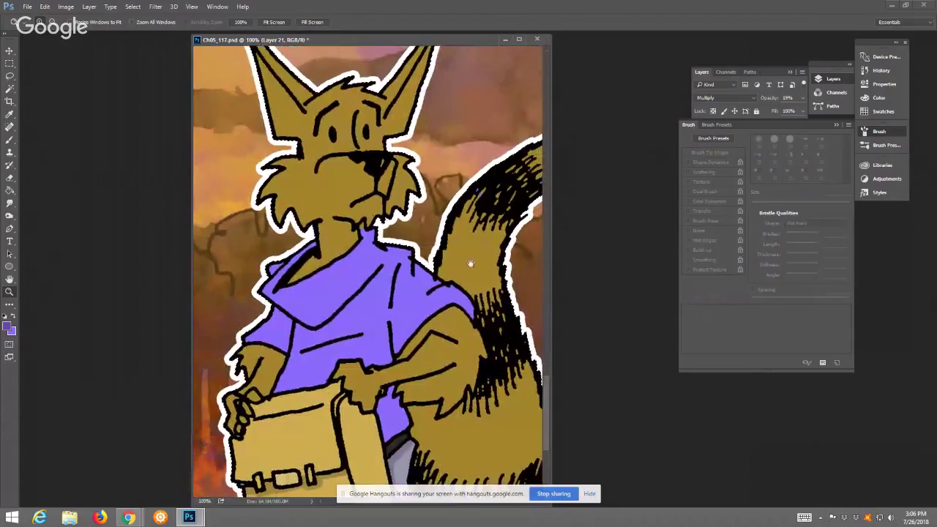
left_click(519, 39)
mouse_move(286, 207)
left_mouse_down()
mouse_move(498, 236)
mouse_move(476, 223)
left_mouse_up()
key("b")
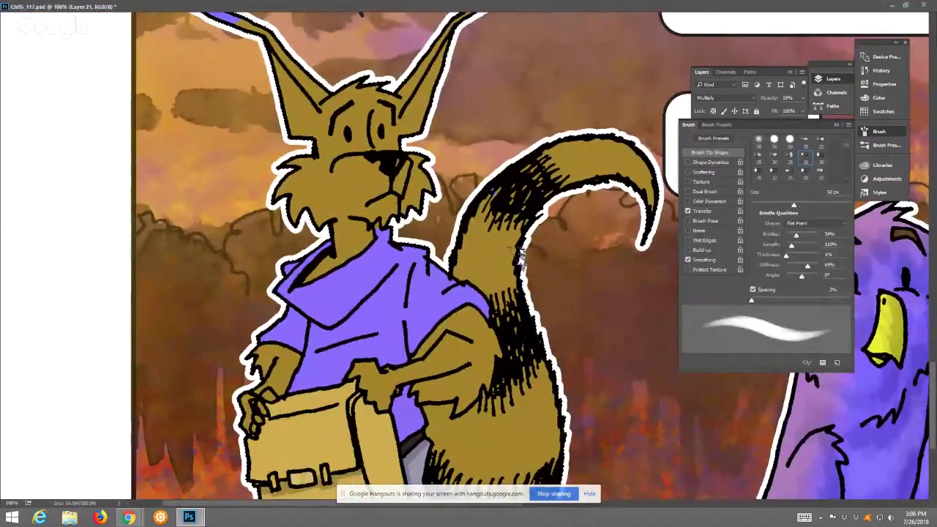
left_click_drag(520, 267, 544, 208)
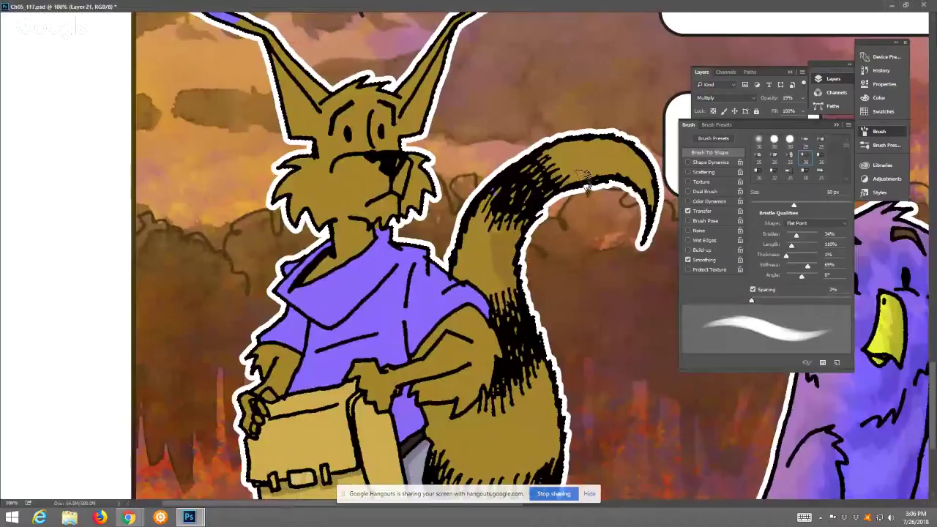
mouse_move(586, 180)
left_mouse_down()
mouse_move(638, 179)
mouse_move(651, 219)
left_mouse_up()
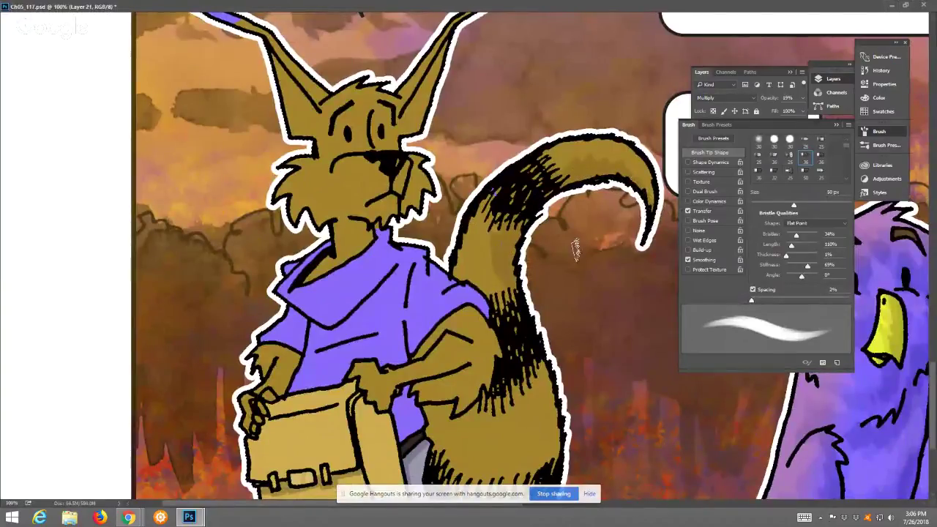
left_click_drag(554, 402, 537, 479)
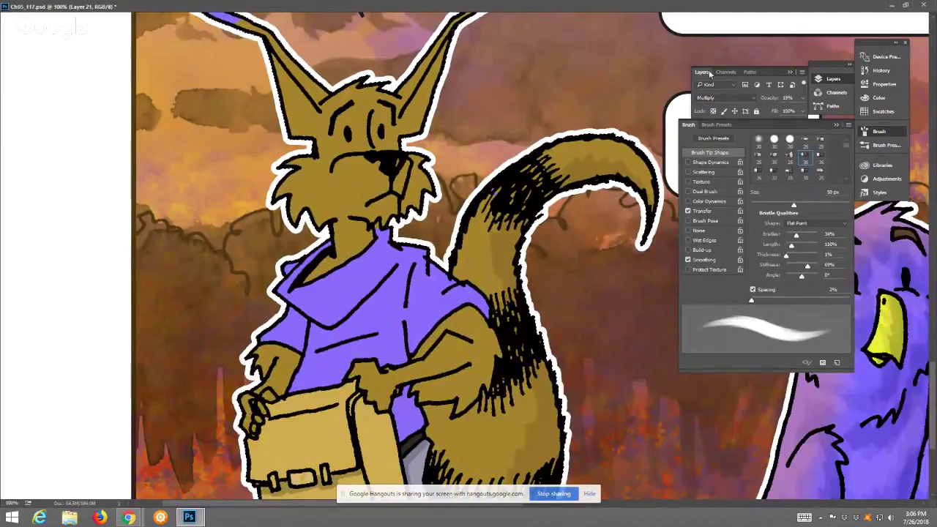
Set the shading layer's opacity to 27% and shade the character's forearm, the shirt below it and the bag's side pocket
left_click(802, 98)
left_click(767, 109)
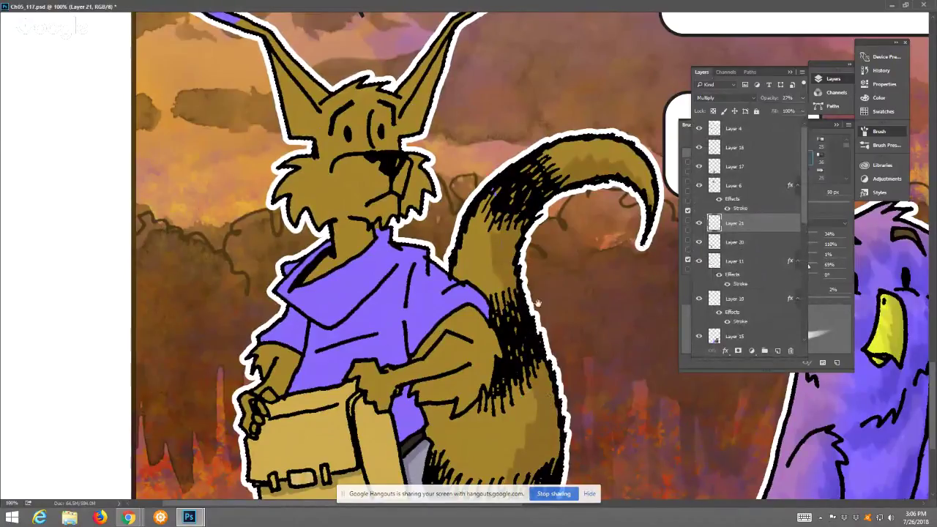
scroll(519, 393, "down", 5)
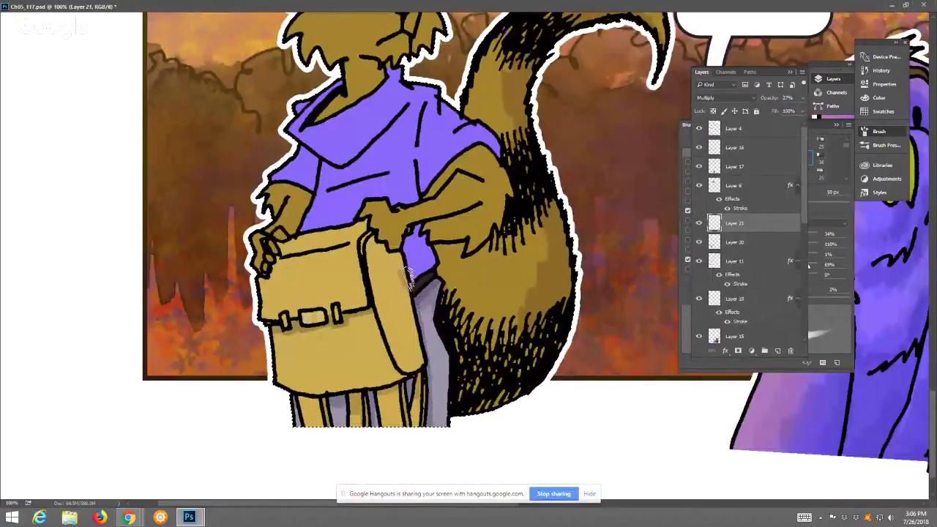
mouse_move(402, 245)
left_mouse_down()
mouse_move(448, 209)
mouse_move(438, 230)
mouse_move(461, 231)
mouse_move(480, 214)
mouse_move(454, 216)
mouse_move(456, 207)
mouse_move(477, 192)
mouse_move(466, 228)
mouse_move(483, 223)
mouse_move(492, 202)
mouse_move(434, 278)
mouse_move(450, 387)
mouse_move(449, 434)
left_mouse_up()
mouse_move(410, 277)
left_mouse_down()
mouse_move(395, 292)
mouse_move(402, 369)
mouse_move(414, 336)
left_mouse_up()
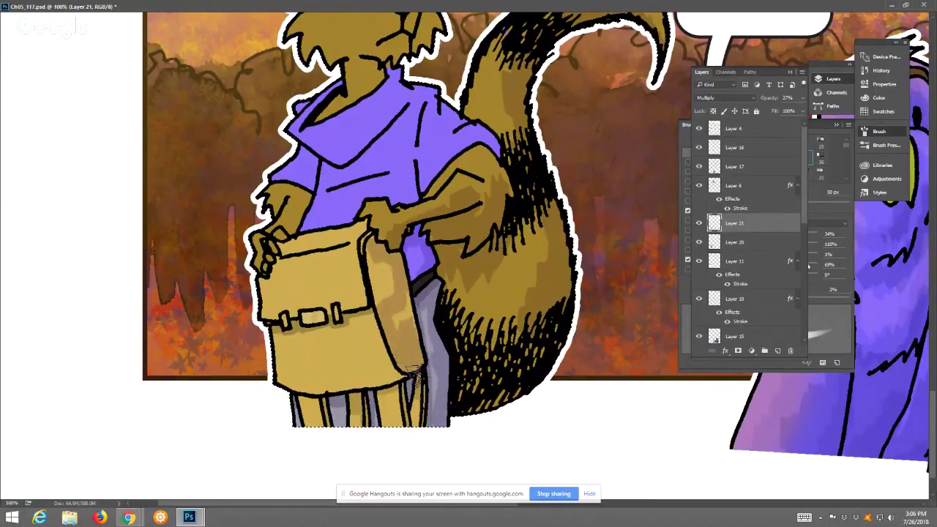
Shade the bag's lower edge, the tail's light band, the raised arm and the shirt's collar and folds
mouse_move(295, 383)
left_mouse_down()
mouse_move(407, 377)
mouse_move(414, 432)
left_mouse_up()
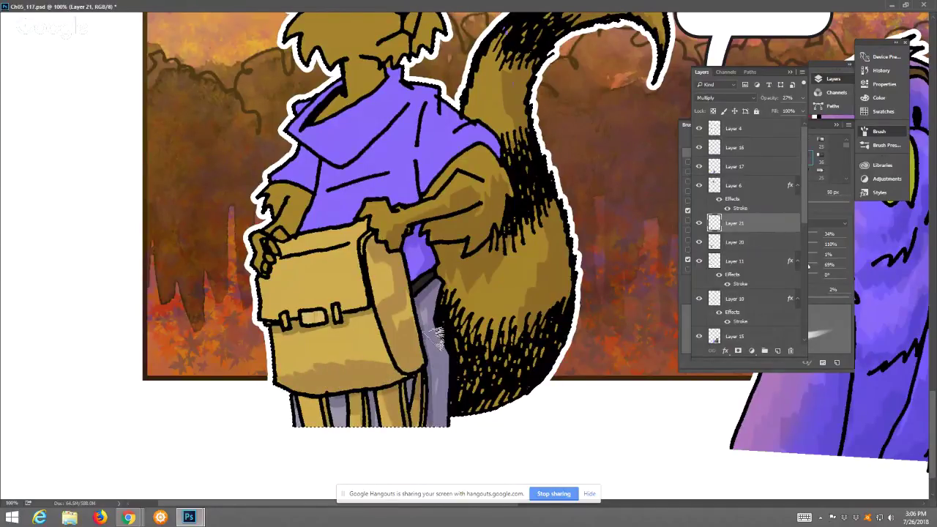
mouse_move(492, 335)
left_mouse_down()
mouse_move(507, 304)
mouse_move(524, 300)
left_mouse_up()
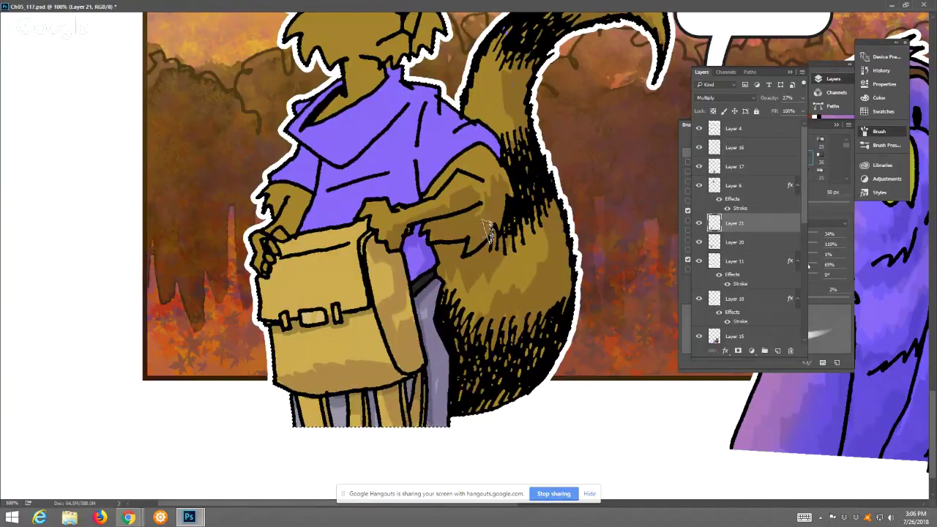
left_click_drag(475, 142, 480, 240)
mouse_move(399, 167)
left_mouse_down()
mouse_move(445, 189)
mouse_move(472, 223)
mouse_move(439, 234)
mouse_move(437, 256)
mouse_move(476, 231)
mouse_move(509, 252)
mouse_move(496, 245)
mouse_move(505, 274)
mouse_move(496, 273)
mouse_move(498, 280)
mouse_move(519, 285)
left_mouse_up()
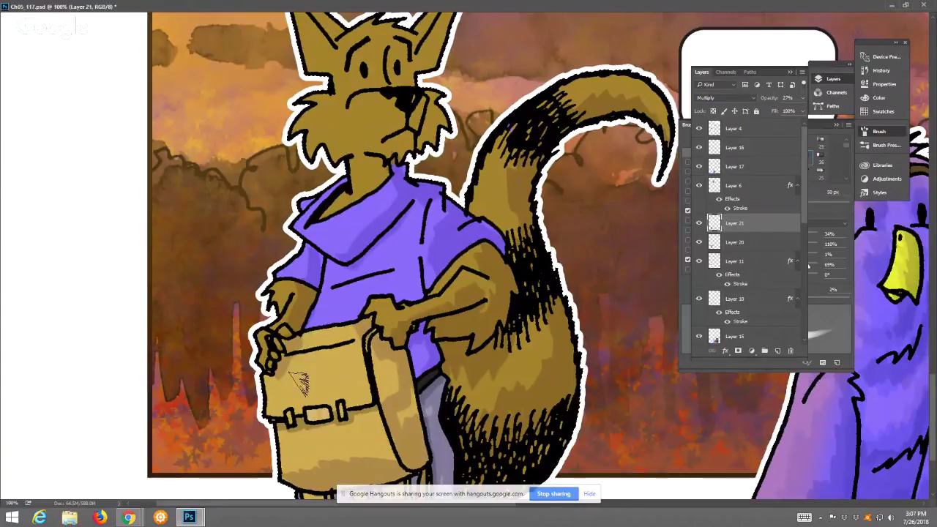
Paint purple shading across the bag's front flap, beneath its buckles and over its lower front
left_click_drag(298, 378, 334, 404)
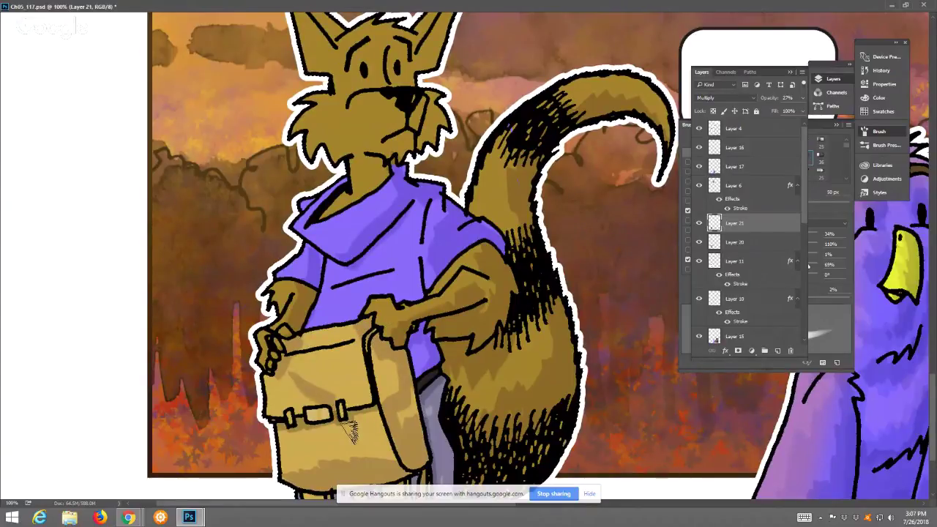
mouse_move(346, 380)
left_mouse_down()
mouse_move(374, 396)
mouse_move(398, 395)
left_mouse_up()
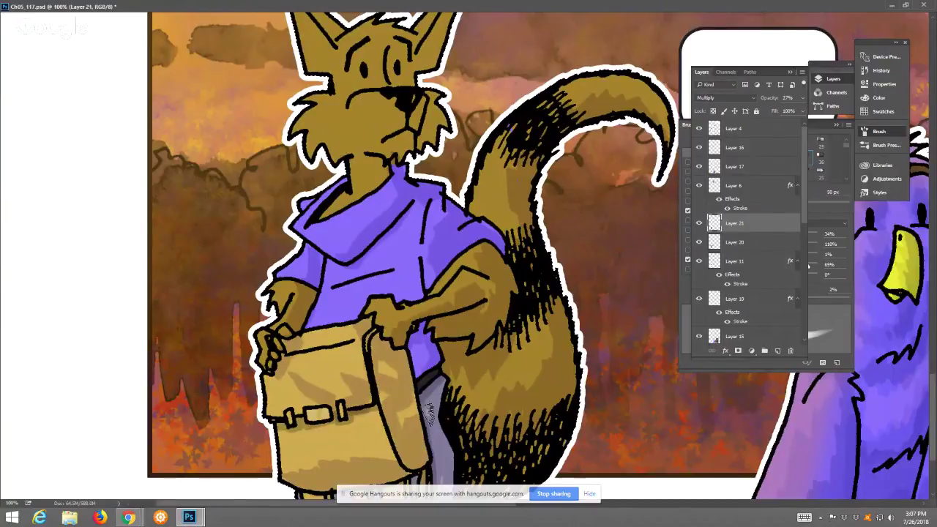
mouse_move(383, 425)
left_mouse_down()
mouse_move(401, 466)
mouse_move(377, 454)
mouse_move(396, 471)
mouse_move(383, 469)
mouse_move(404, 459)
left_mouse_up()
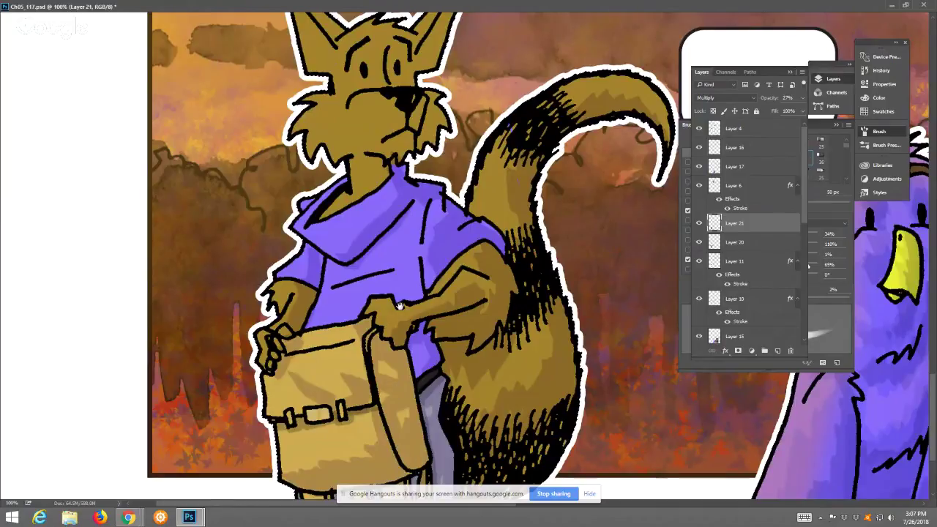
Reduce the brush size to 24 px and shade the character's muzzle, the area around the eyes and the ears
left_click_drag(400, 306, 413, 345)
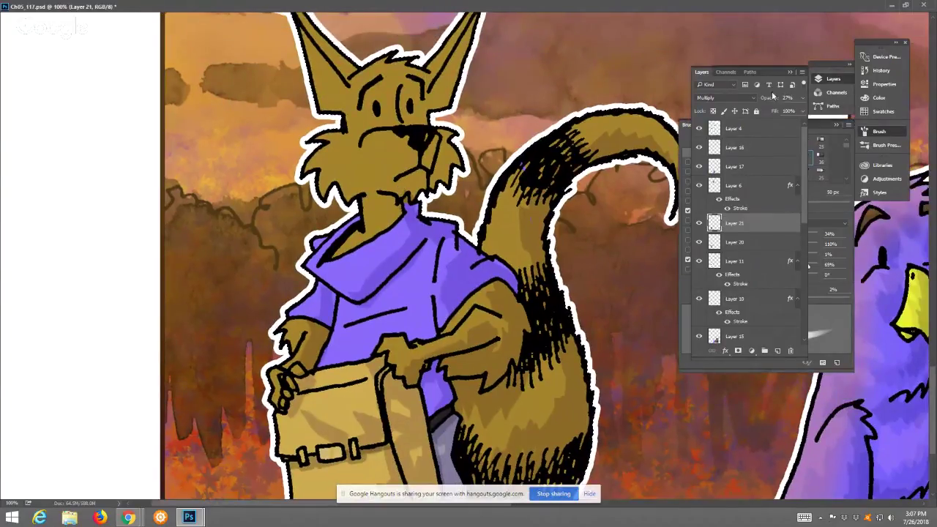
left_click(826, 319)
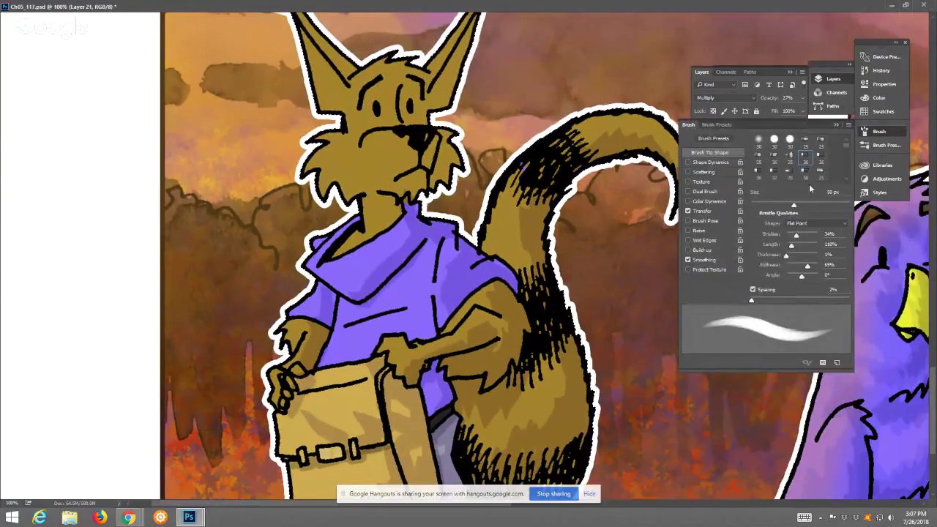
left_click_drag(794, 204, 770, 204)
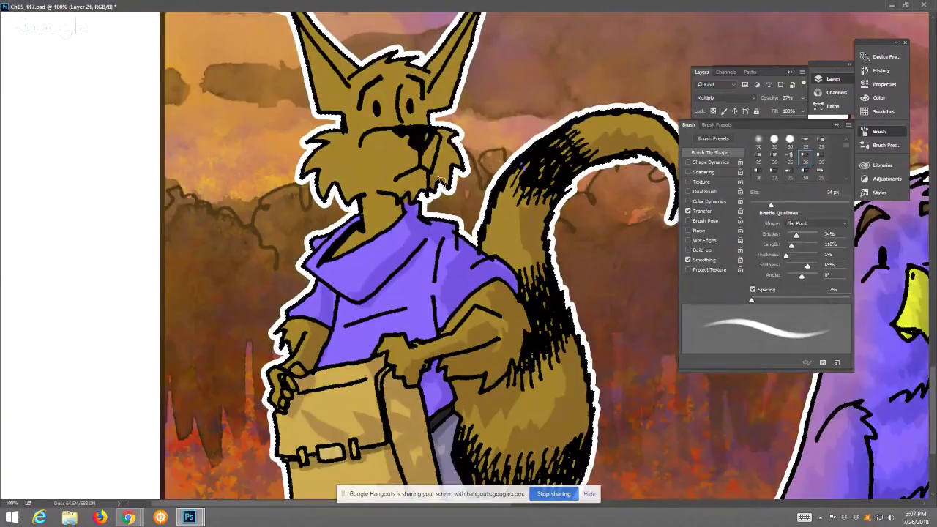
left_click_drag(397, 179, 412, 159)
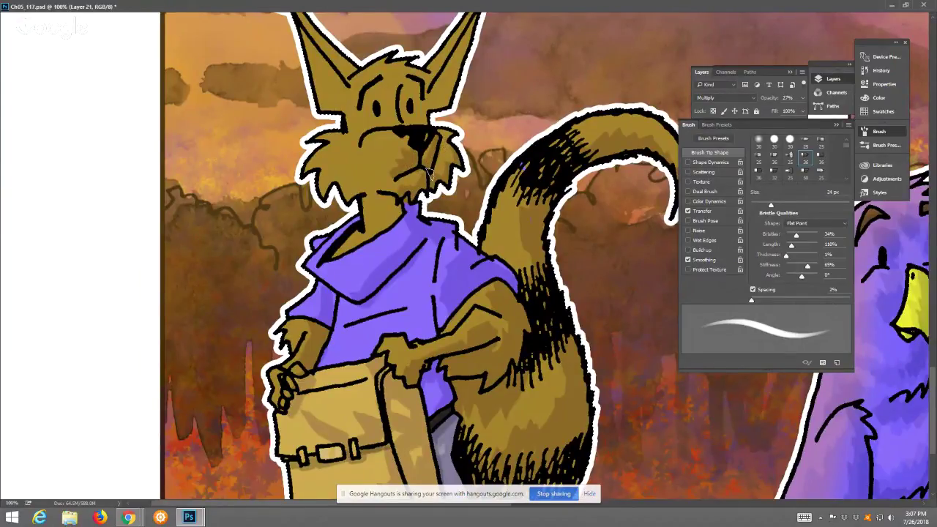
left_click_drag(389, 104, 398, 130)
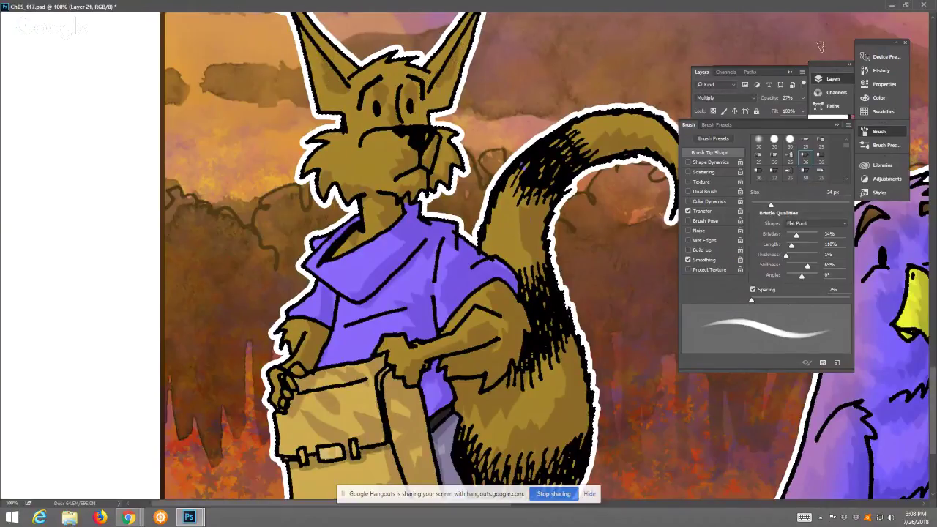
Merge the 27% Multiply shading layer down into the layer below
left_click(906, 5)
left_click(88, 6)
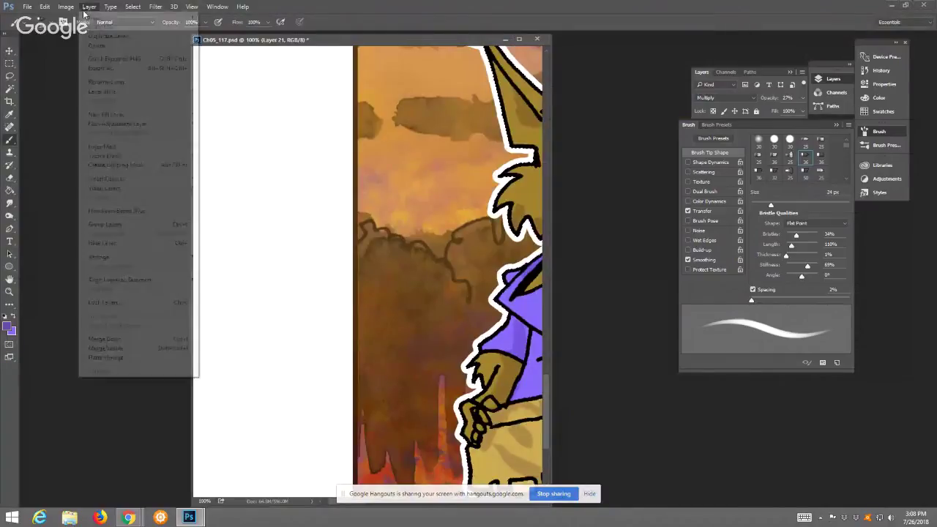
left_click(139, 339)
Review the whole comic page fitted to the screen, and return to a 100% close-up of the long-eared character
left_click(10, 292)
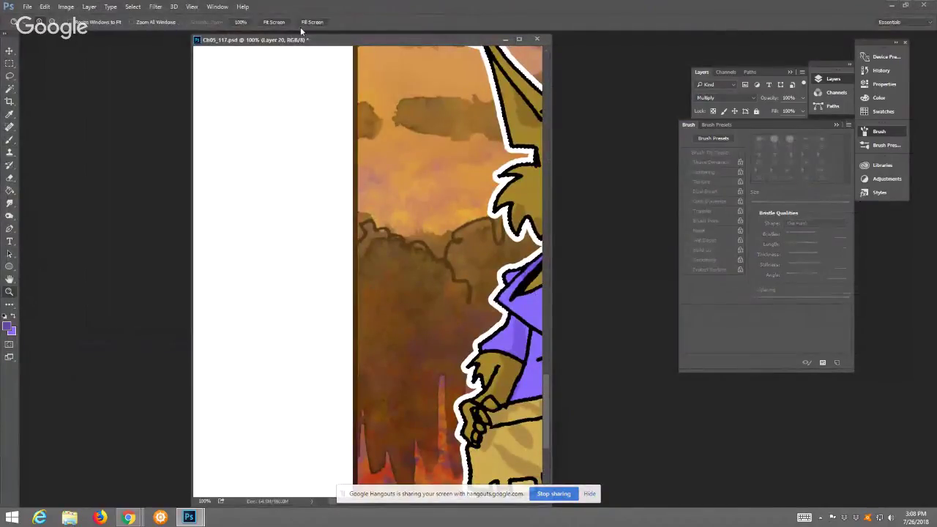
left_click(280, 23)
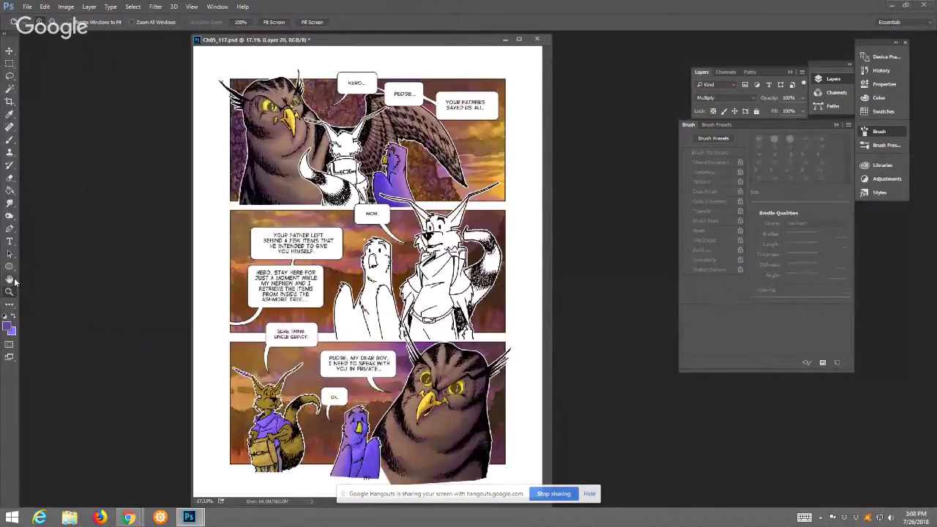
left_click(9, 217)
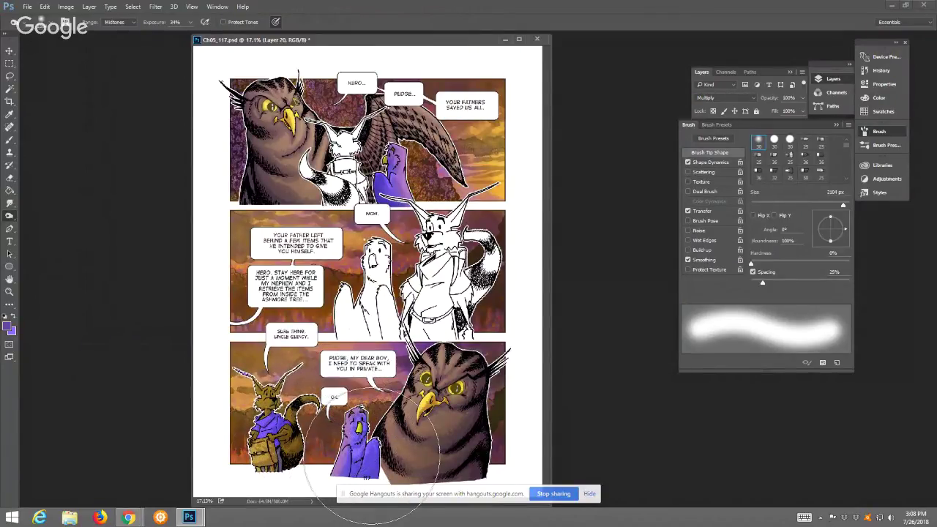
left_click(10, 292)
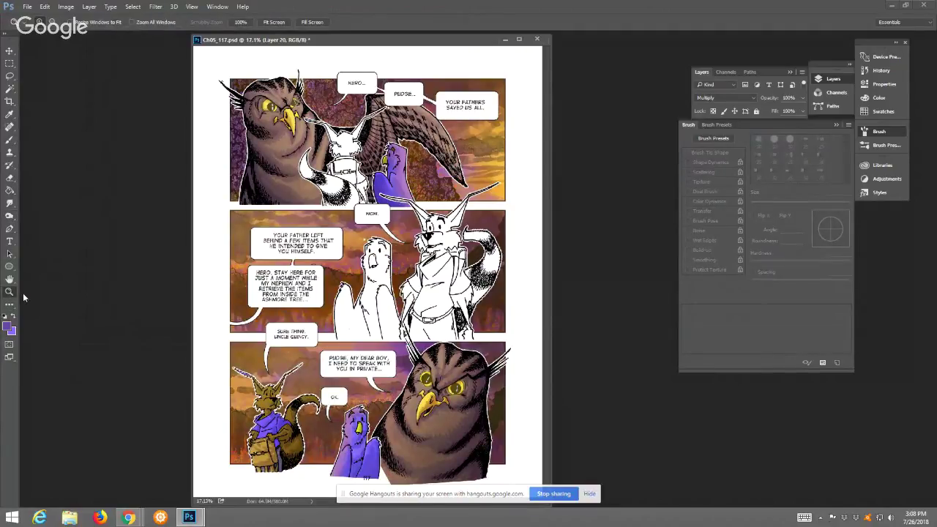
left_click(521, 40)
left_click(348, 418)
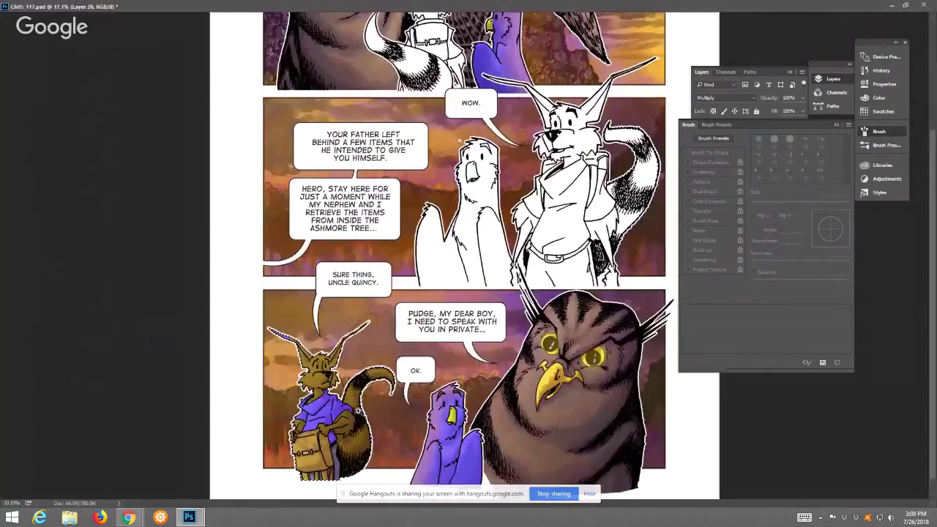
left_click(348, 418)
left_click(347, 418)
left_click(347, 418)
left_click(326, 418)
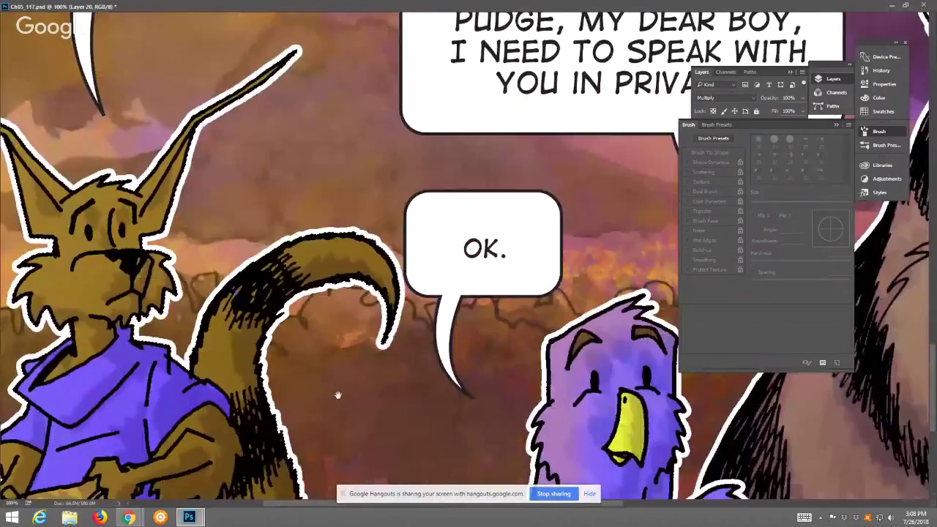
left_click_drag(336, 395, 550, 244)
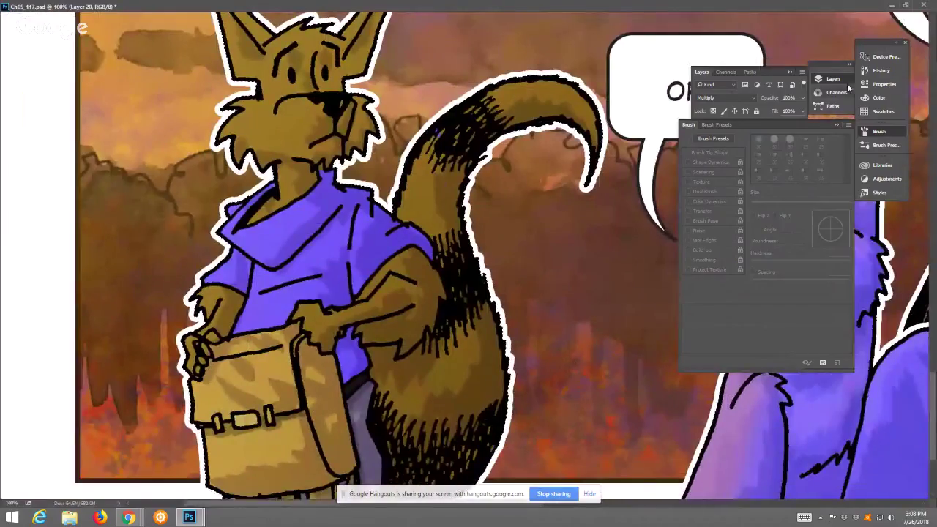
Sample the character's fur as foreground colour #9c7925 and return to the Brush tool
left_click(904, 5)
left_click(7, 326)
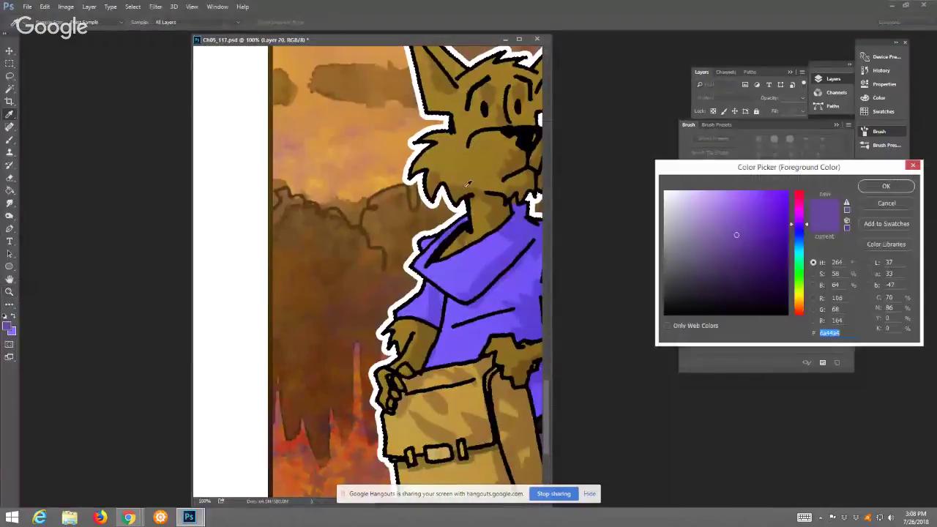
left_click(492, 169)
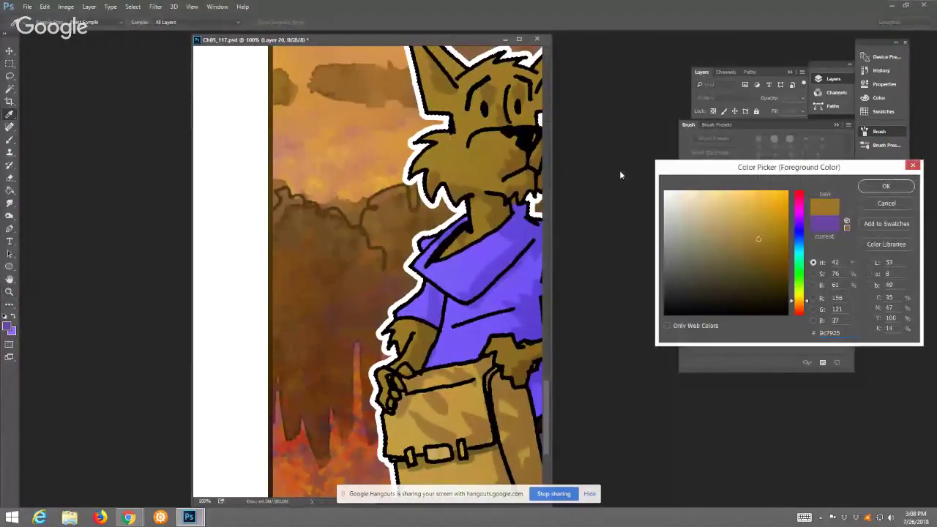
left_click(885, 186)
left_click(8, 140)
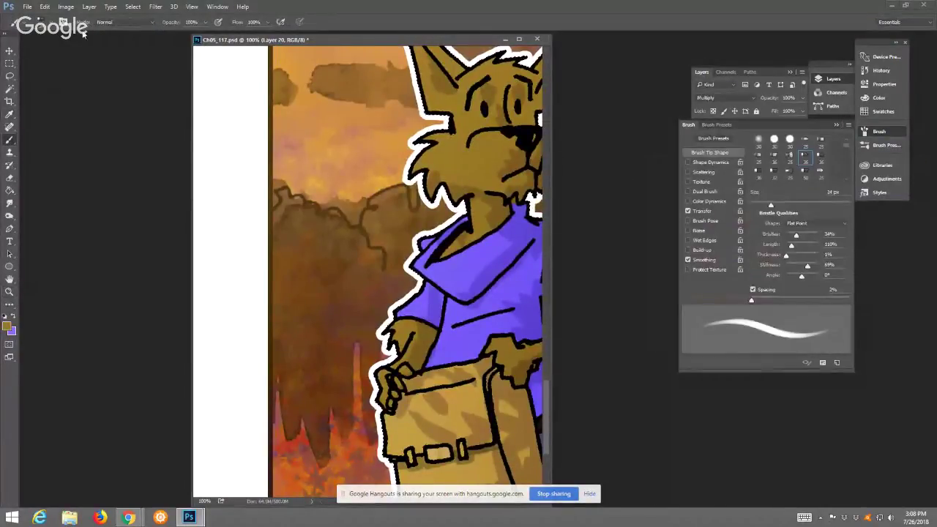
Create a new layer in Screen mode with 35% opacity
left_click(89, 6)
left_click(220, 18)
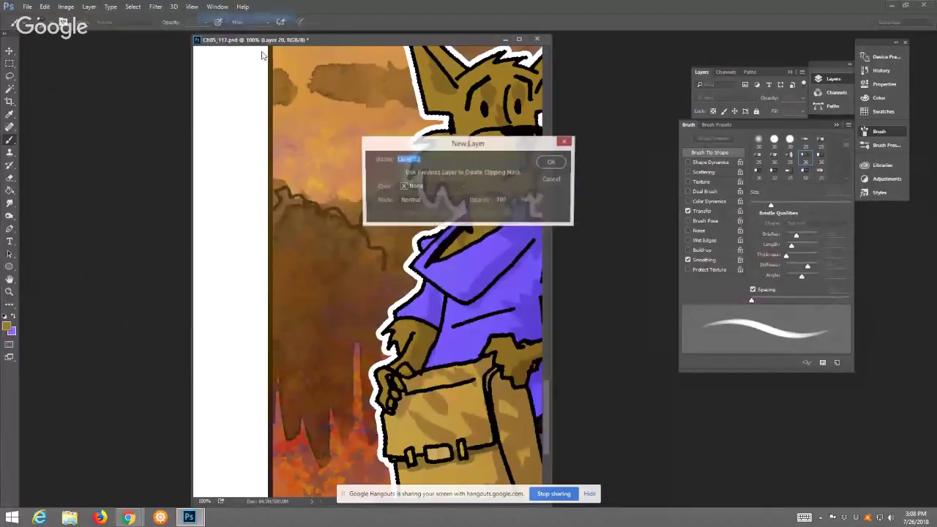
left_click(450, 200)
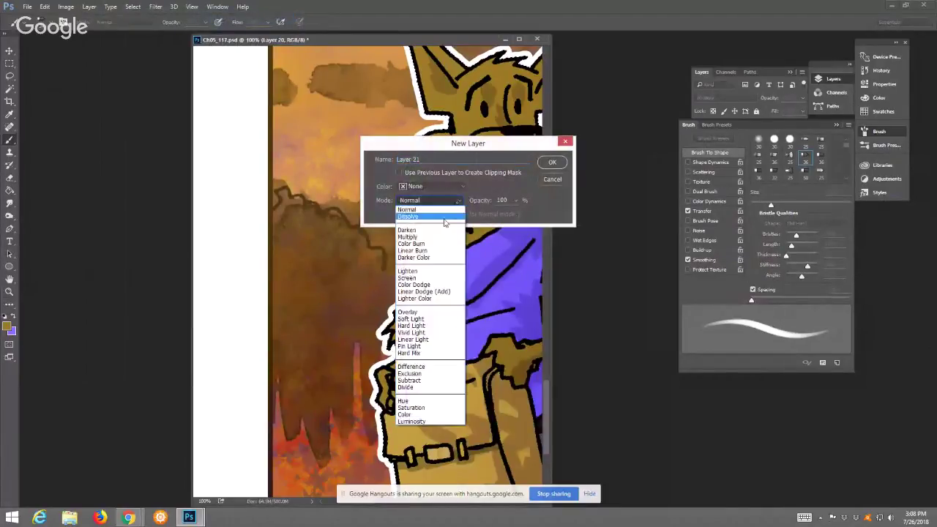
left_click(407, 278)
left_click(515, 200)
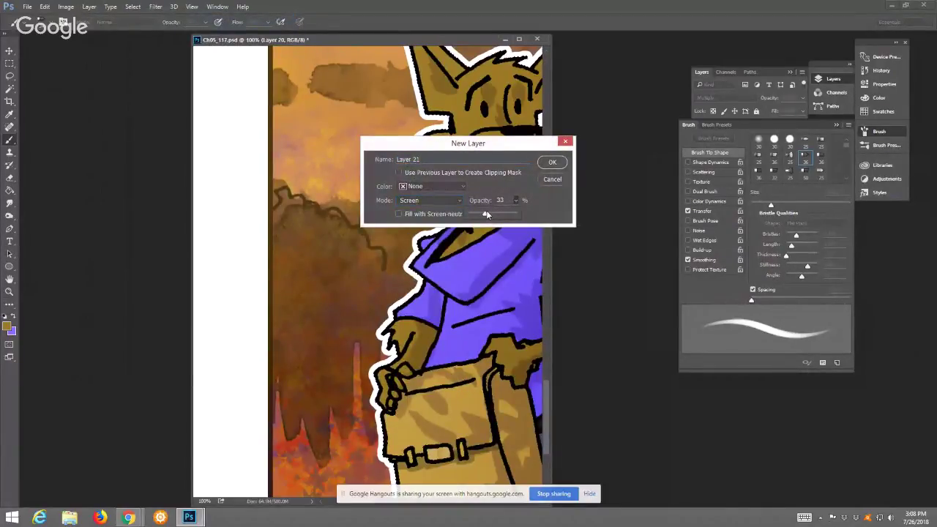
left_click(540, 161)
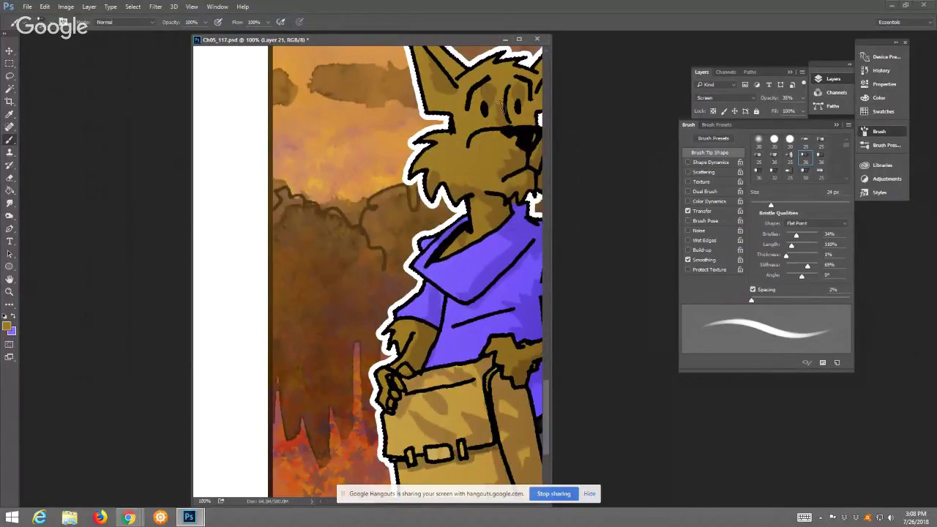
Paint lighter fur highlights on the character's forehead, muzzle and neck, and fill in the face highlight
left_click_drag(502, 104, 478, 98)
mouse_move(477, 137)
left_mouse_down()
mouse_move(460, 169)
mouse_move(493, 195)
mouse_move(486, 220)
mouse_move(535, 176)
mouse_move(515, 160)
mouse_move(482, 177)
left_mouse_up()
mouse_move(460, 143)
left_mouse_down()
mouse_move(476, 118)
mouse_move(481, 165)
mouse_move(498, 179)
left_mouse_up()
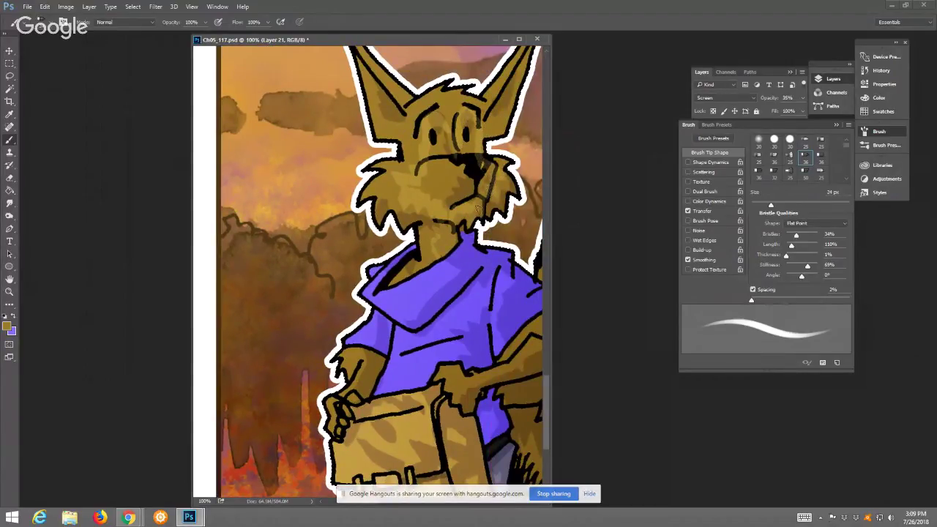
left_click(10, 192)
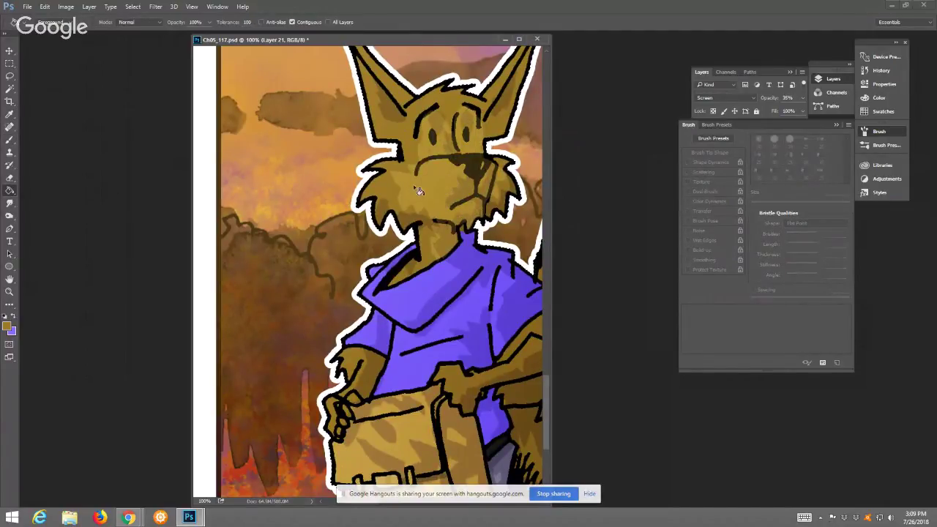
left_click(10, 139)
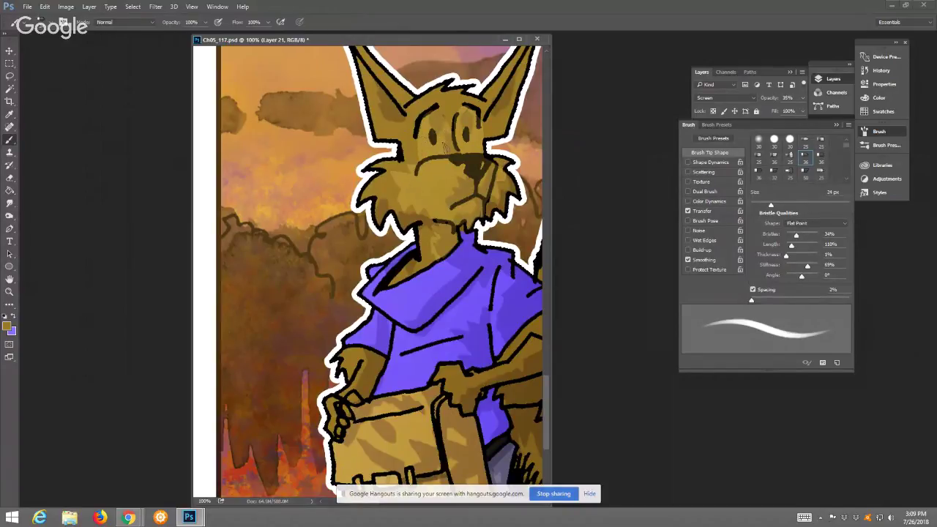
Merge the 35% Screen highlight layer down into the layer below
left_click(153, 8)
left_click(160, 17)
left_click(87, 7)
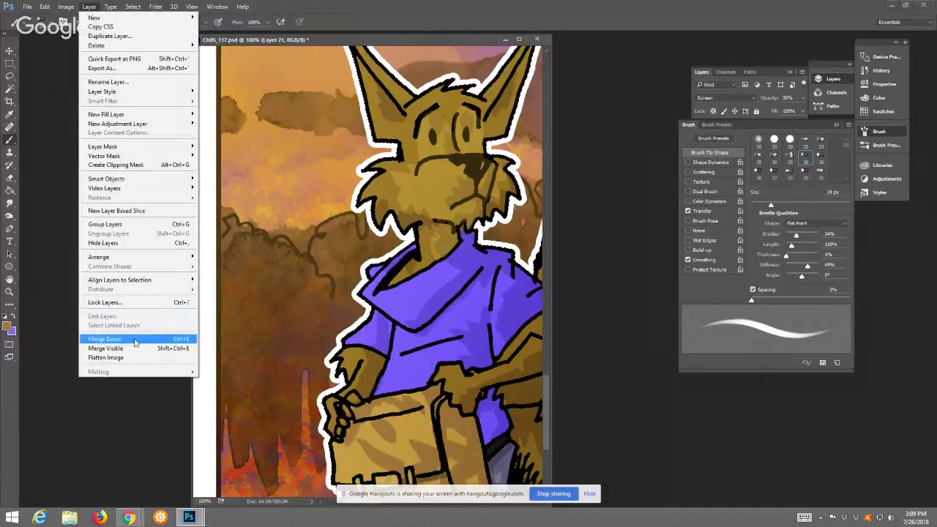
left_click(110, 337)
Create another new layer in Screen mode with 42% opacity
left_click(90, 6)
mouse_move(124, 16)
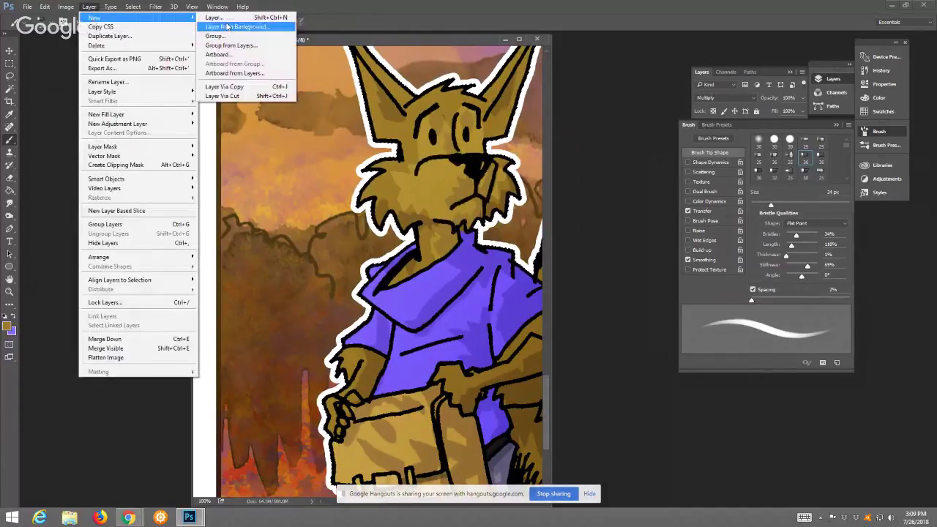
left_click(220, 16)
left_click(431, 200)
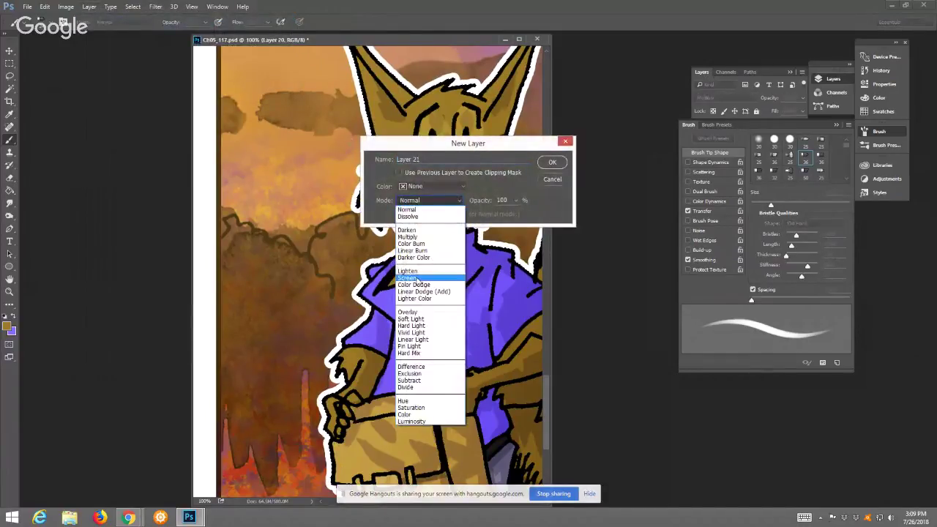
left_click(419, 280)
left_click(515, 201)
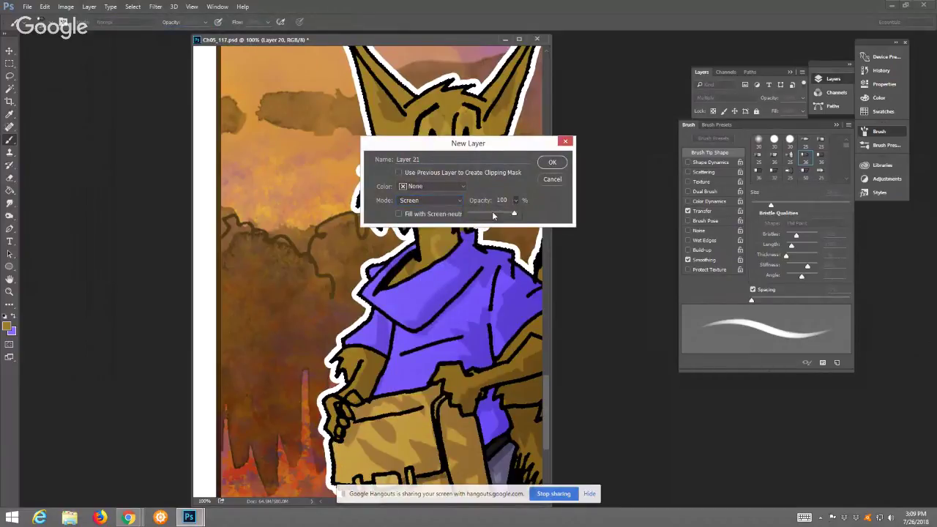
left_click_drag(493, 215, 490, 212)
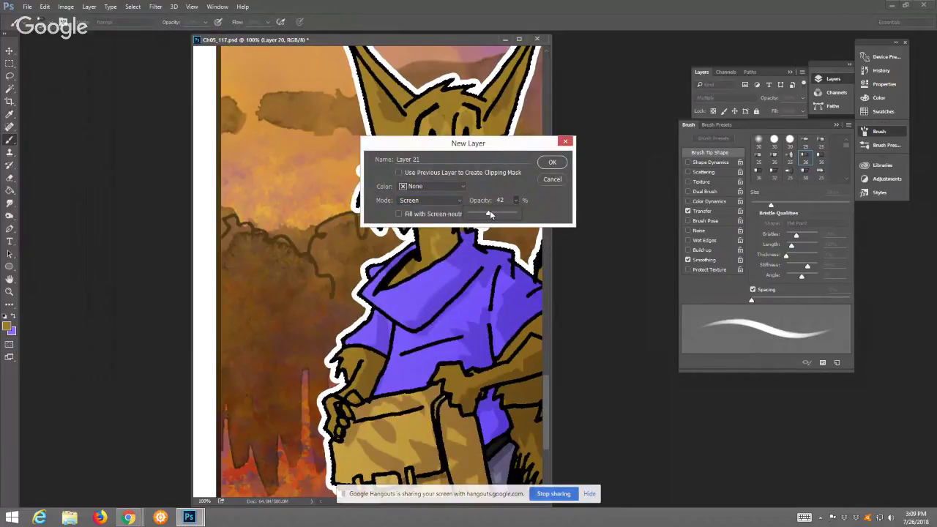
left_click(551, 163)
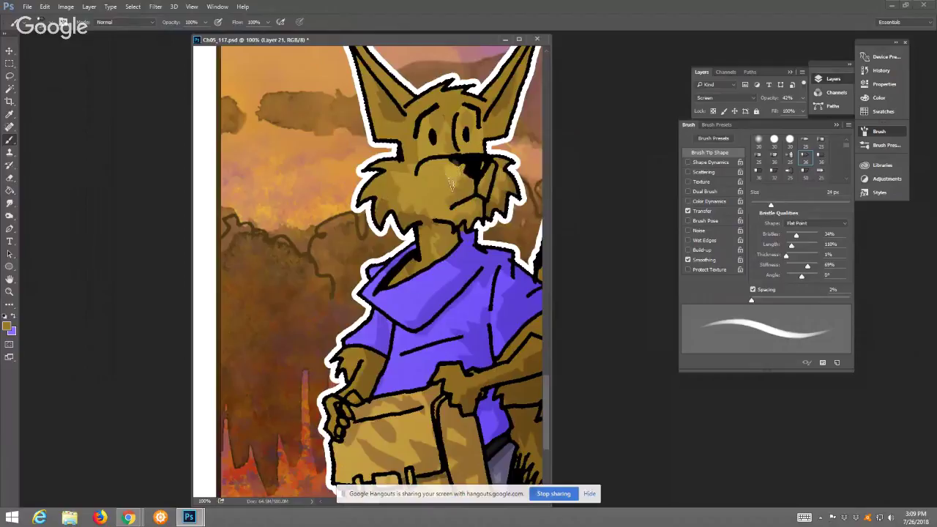
Paint lighter fur highlights on the character's muzzle, neck and nose on the 42% Screen layer
left_click_drag(451, 184, 426, 197)
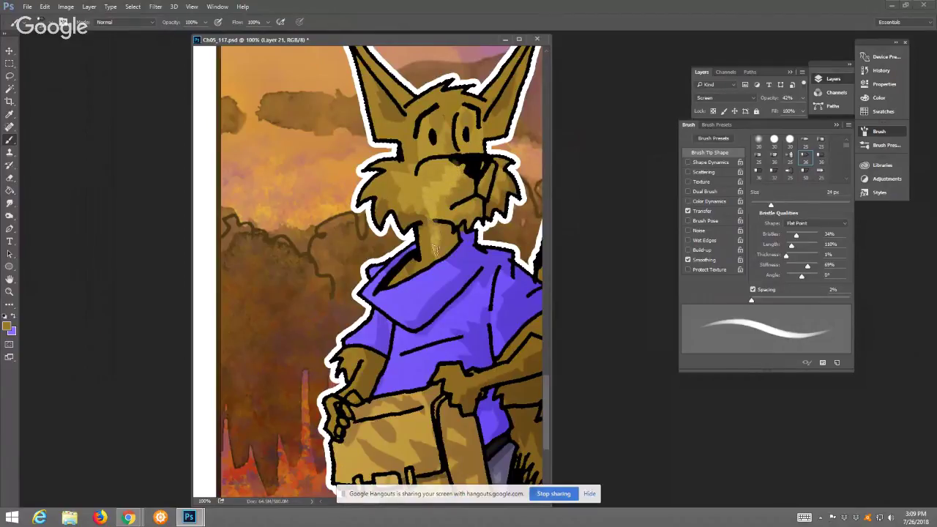
mouse_move(452, 235)
left_mouse_down()
mouse_move(488, 181)
mouse_move(478, 164)
mouse_move(464, 170)
left_mouse_up()
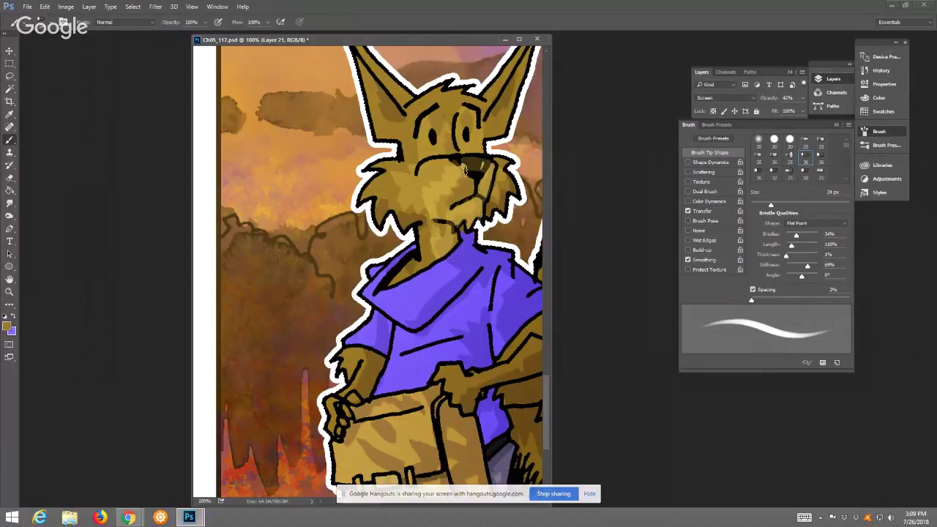
key("g")
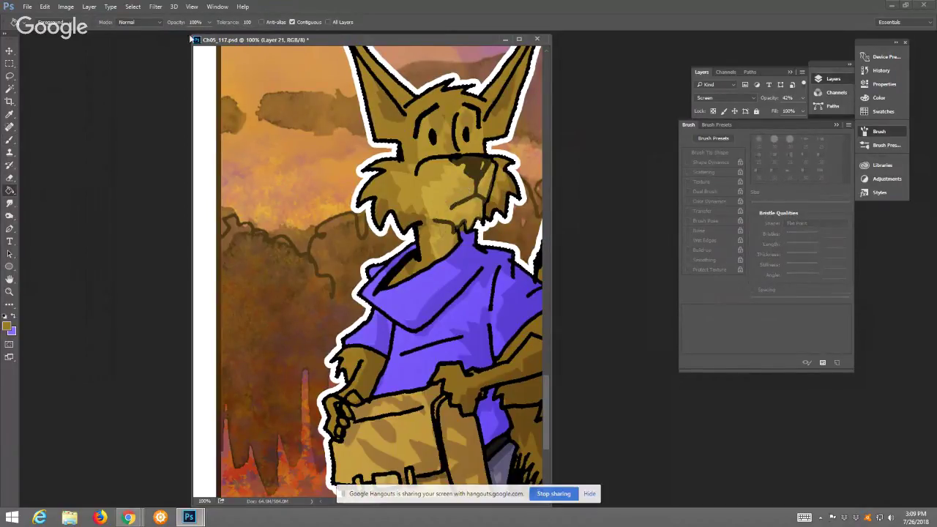
Merge the 42% Screen highlight layer down into the layer below
left_click(155, 7)
left_click(156, 7)
left_click(89, 7)
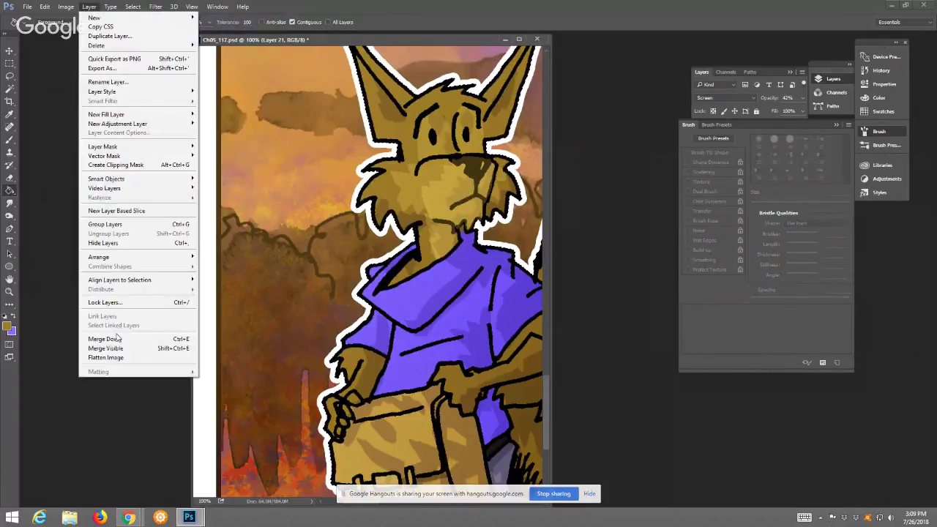
left_click(119, 339)
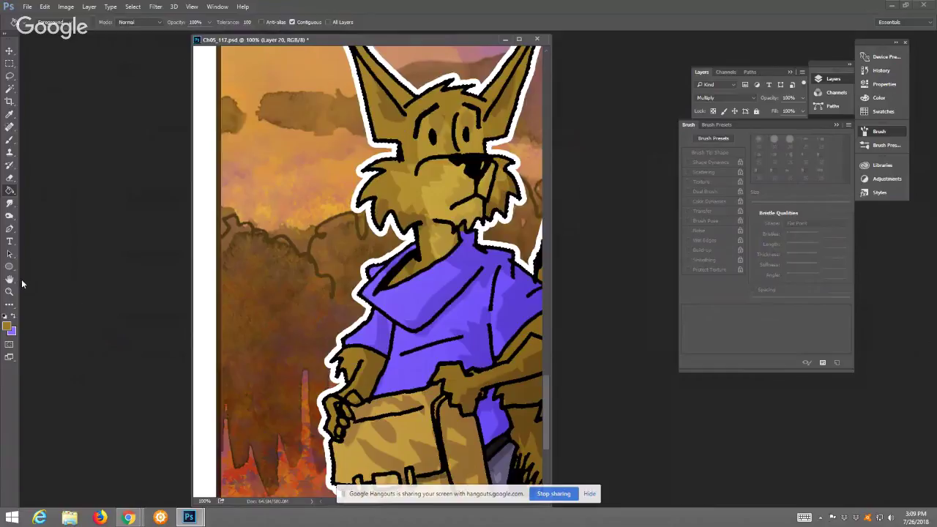
Set the foreground colour to a bright, saturated orange and show the full layer list
left_click(8, 326)
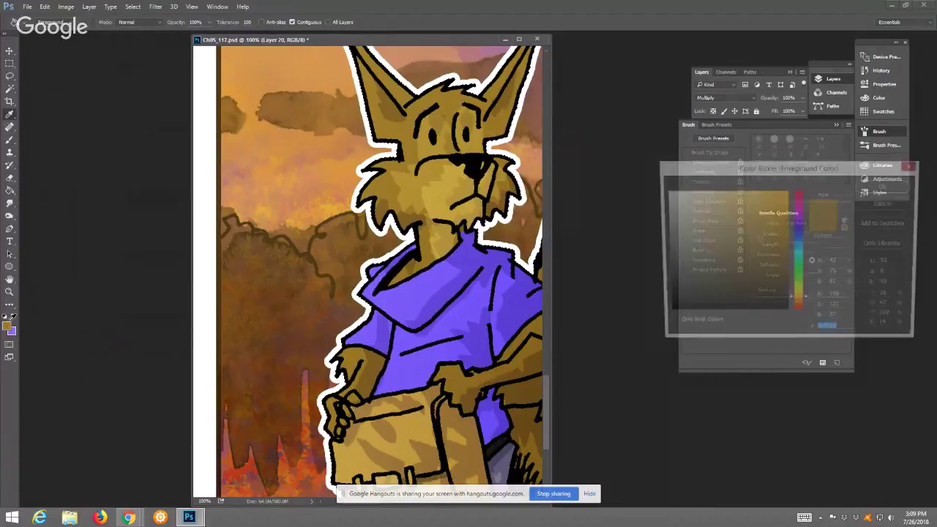
left_click(799, 305)
left_click(778, 190)
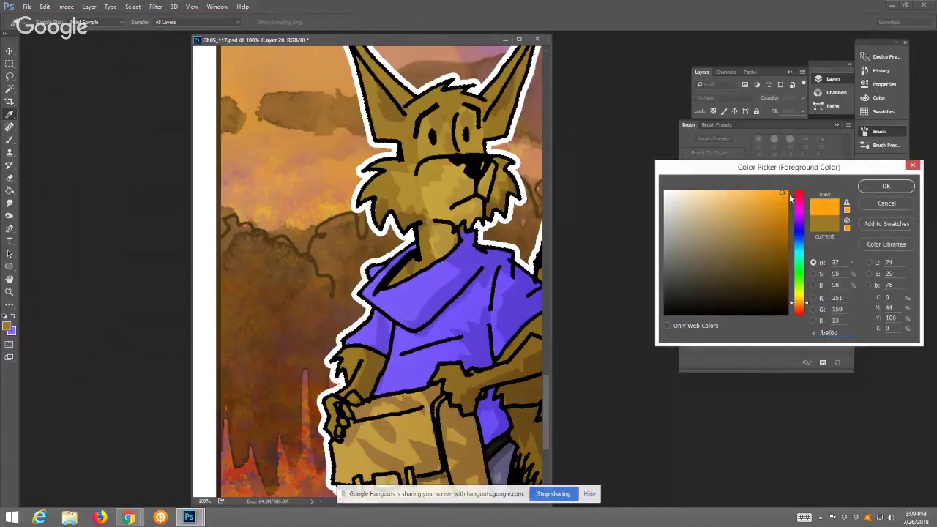
left_click(882, 187)
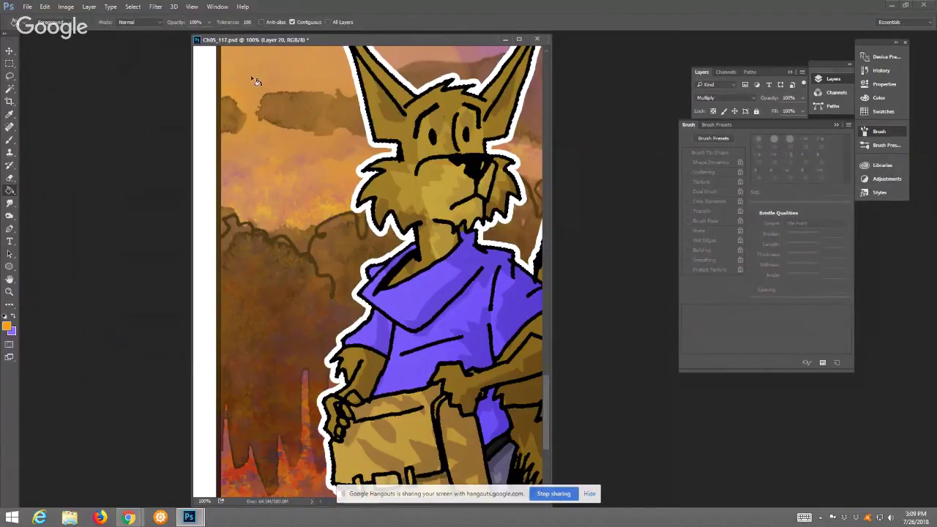
double_click(702, 73)
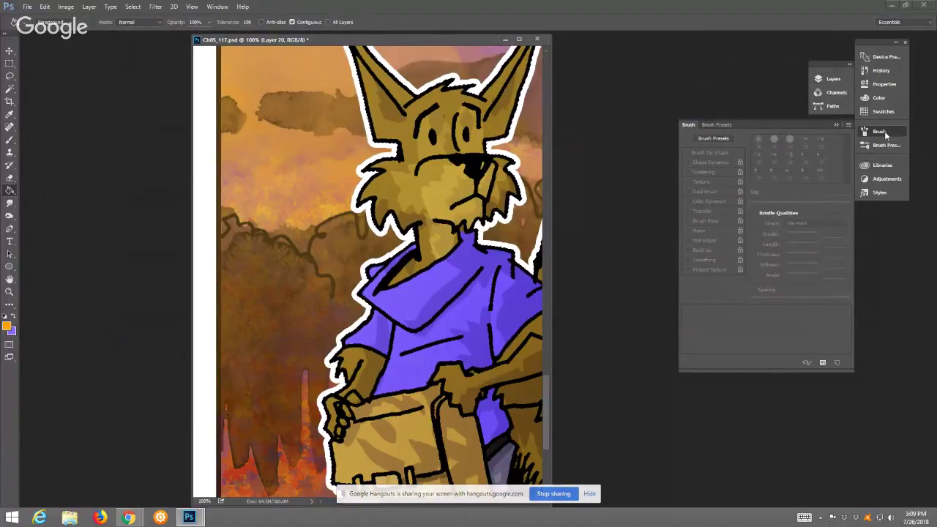
left_click(830, 79)
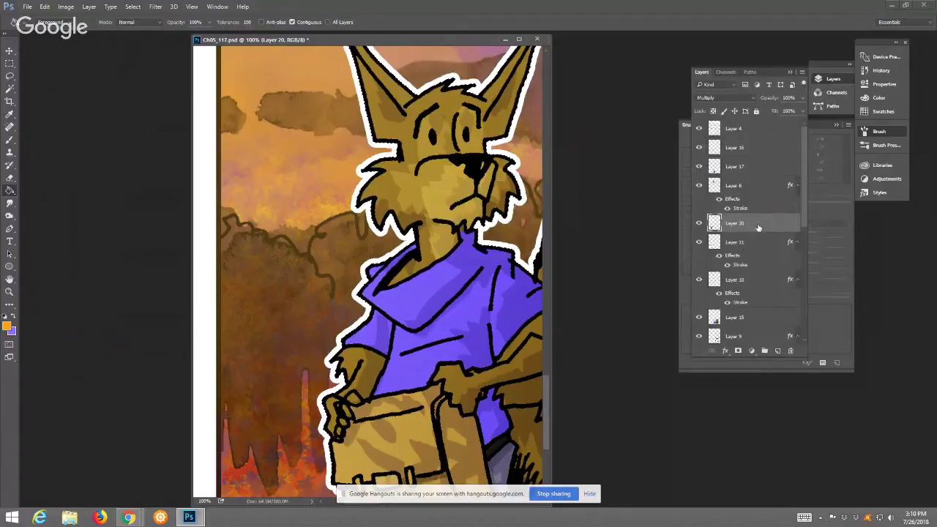
Swap the foreground and background colours, and change the purple to a dark, saturated red with hue 0
left_click(14, 317)
left_click(7, 325)
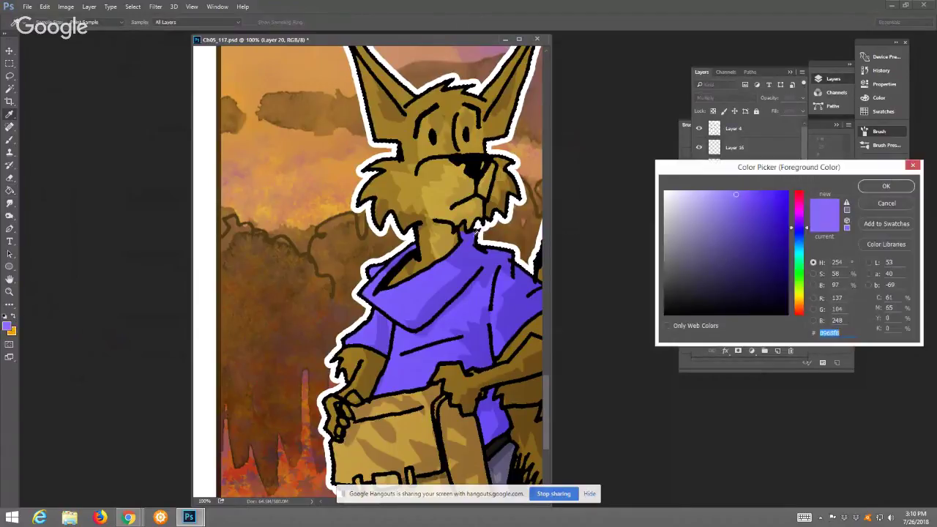
left_click(800, 191)
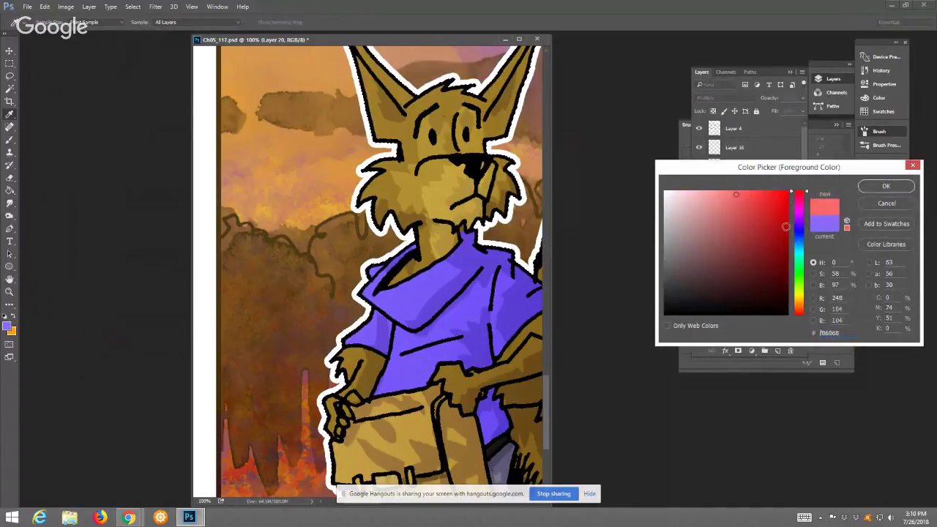
left_click(785, 226)
left_click(870, 184)
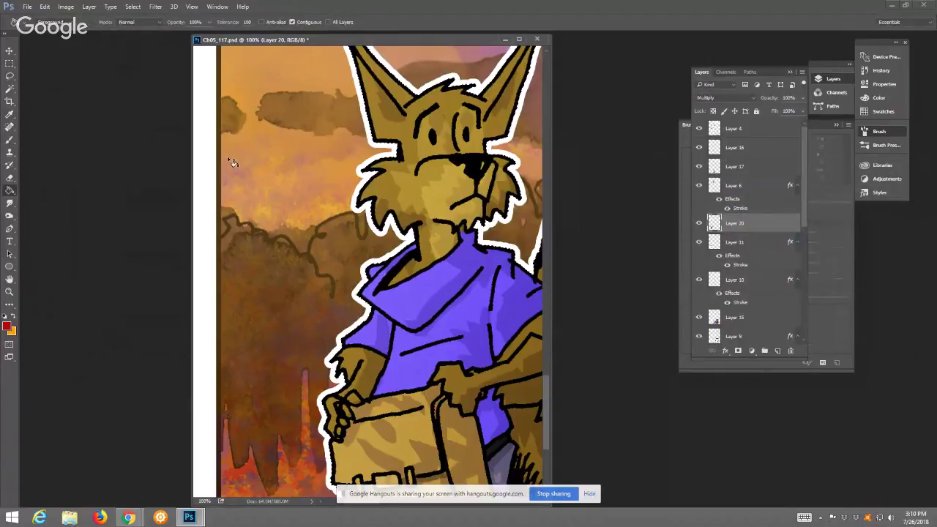
Paint the insides of both ears red on Layer 20 with the Brush in Color mode
left_click(9, 140)
left_click(152, 23)
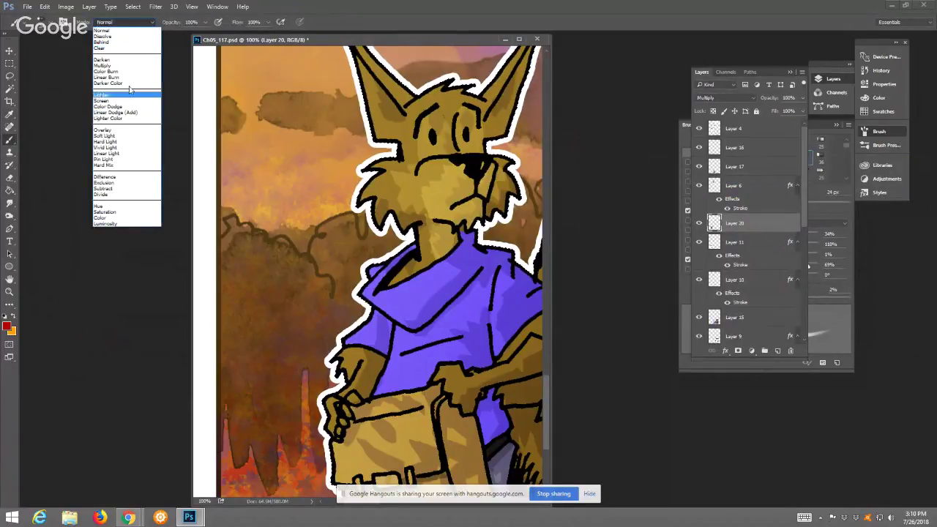
left_click(109, 219)
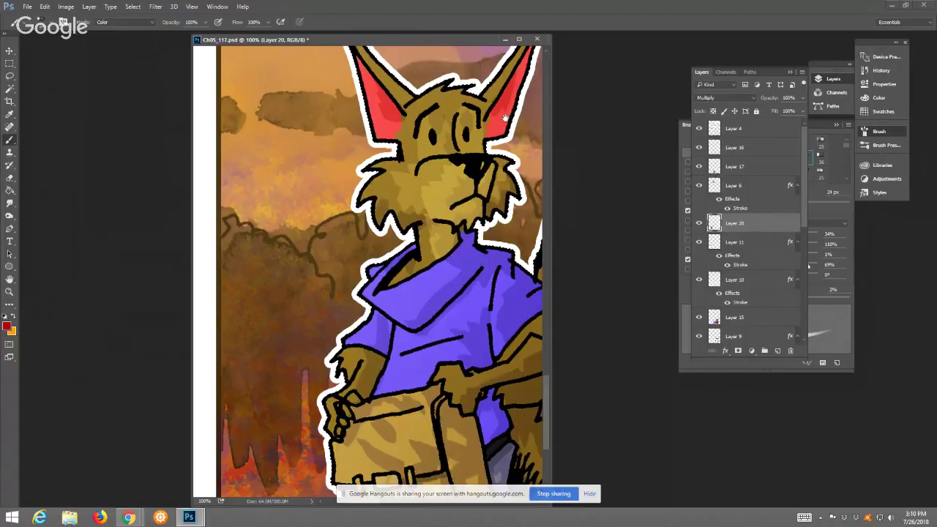
left_click_drag(510, 112, 460, 175)
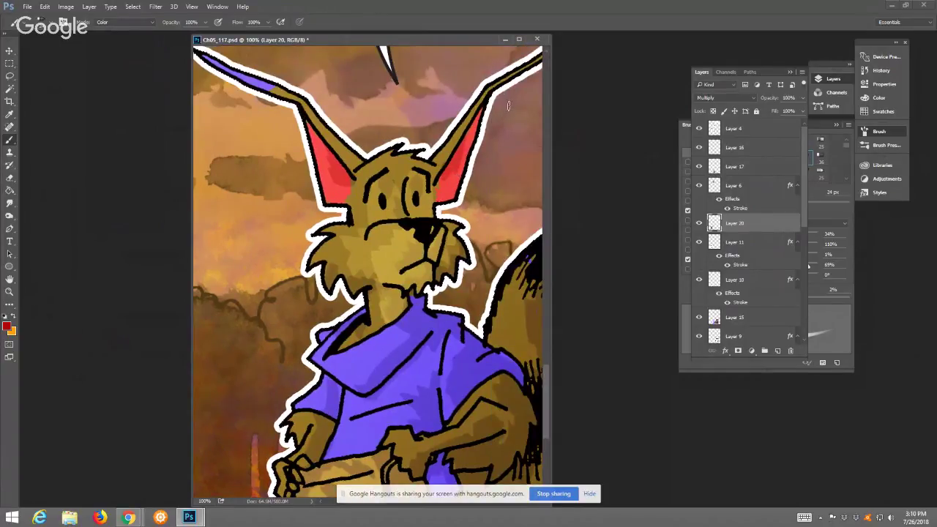
left_click_drag(496, 119, 519, 142)
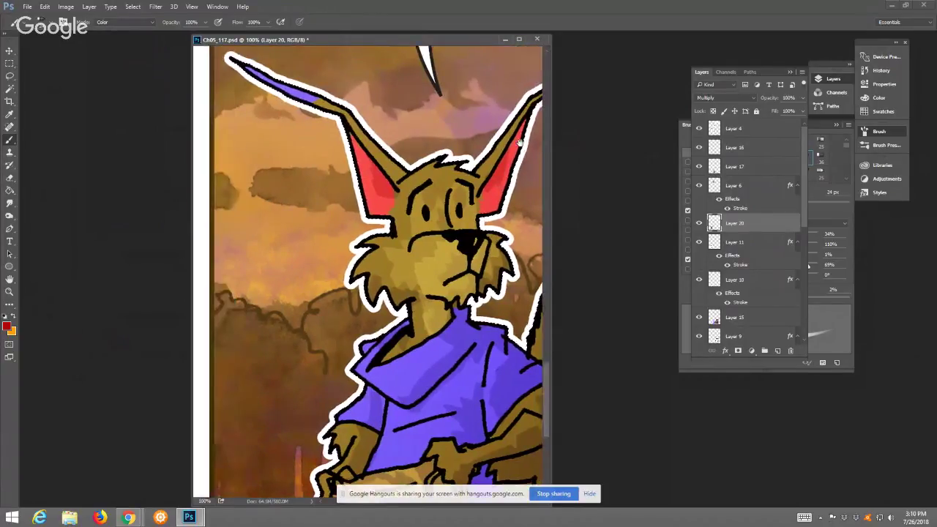
Sample the fur brown #9b7a26 from the forehead and paint over the purple areas near the ear tip
left_click(6, 326)
left_click(446, 170)
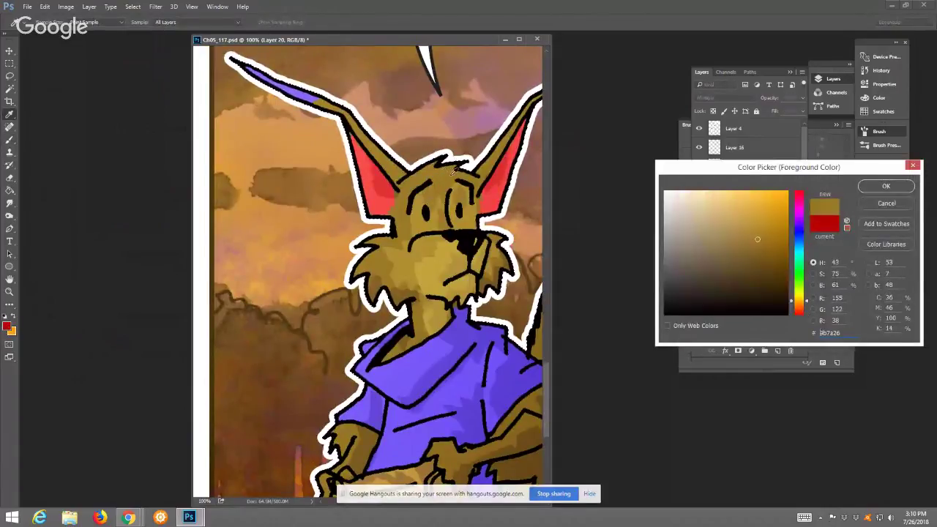
left_click(900, 188)
mouse_move(237, 62)
left_mouse_down()
mouse_move(270, 72)
mouse_move(264, 79)
left_mouse_up()
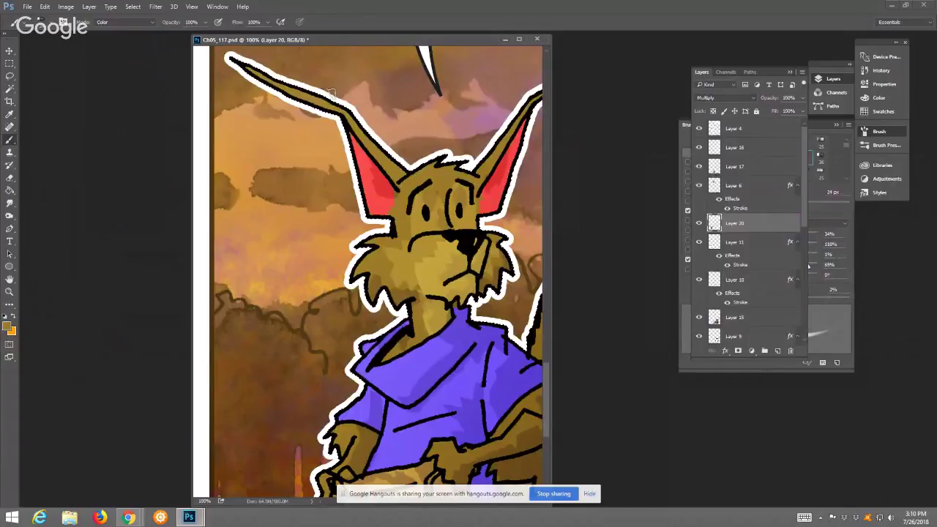
scroll(462, 219, "right", 3)
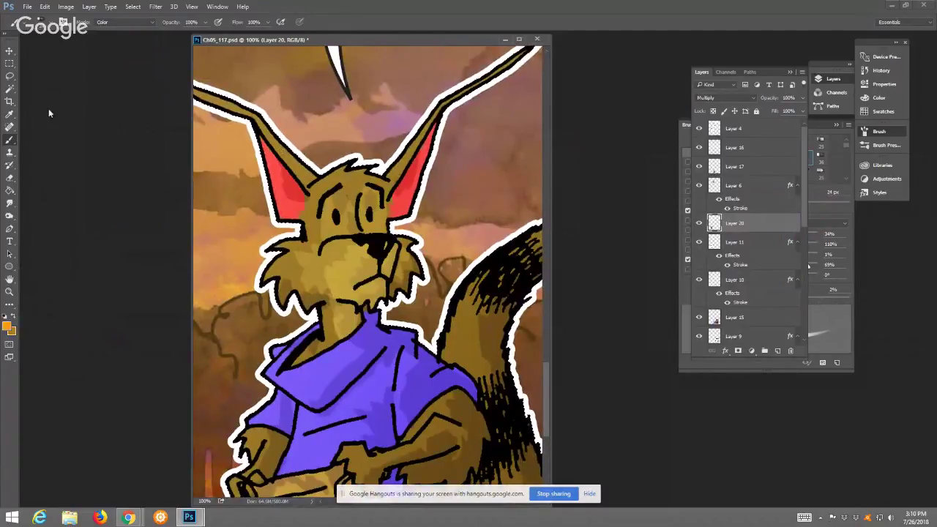
Create a new layer above Layer 20 in Normal mode with 15% opacity
left_click(89, 7)
mouse_move(110, 17)
left_click(239, 21)
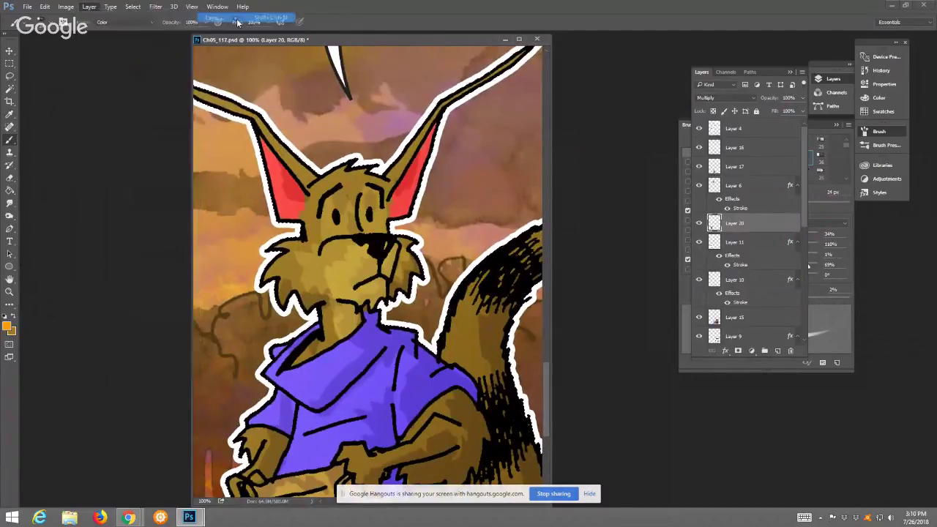
left_click(516, 200)
left_click_drag(492, 214, 476, 213)
left_click(545, 164)
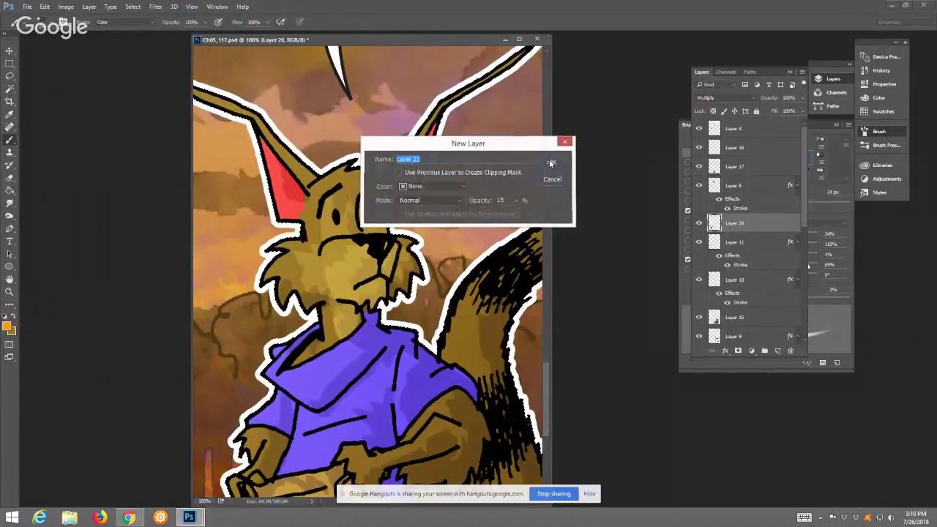
Glaze orange light over the character's edge facing the fire, from ears to bag, using a large soft round brush
right_click(34, 58)
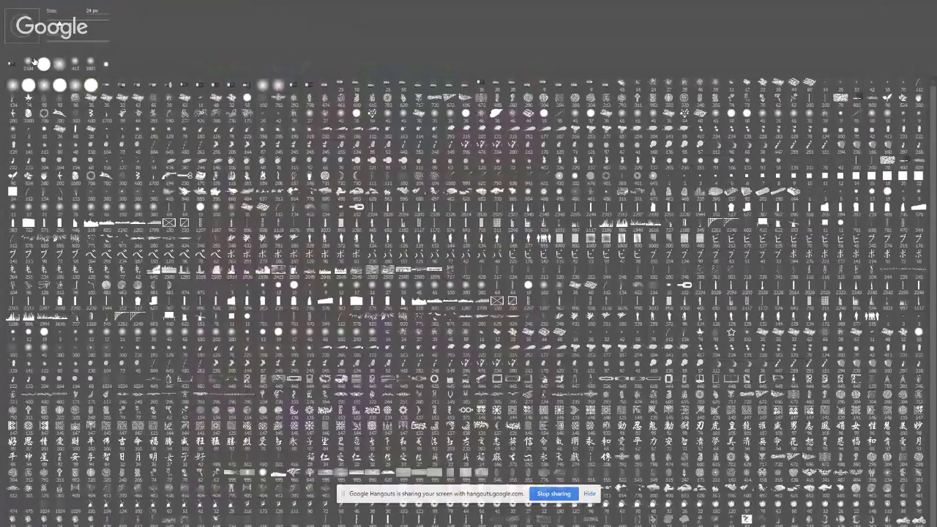
left_click(59, 64)
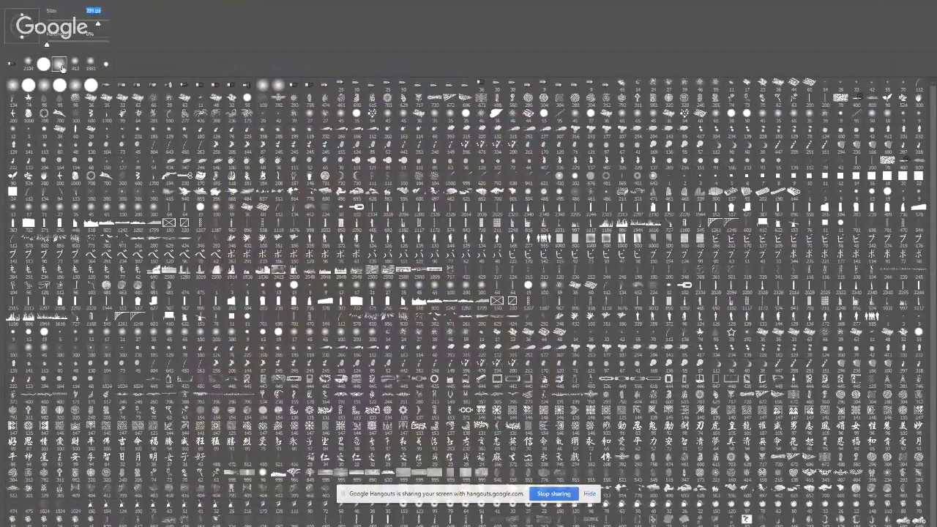
key("Return")
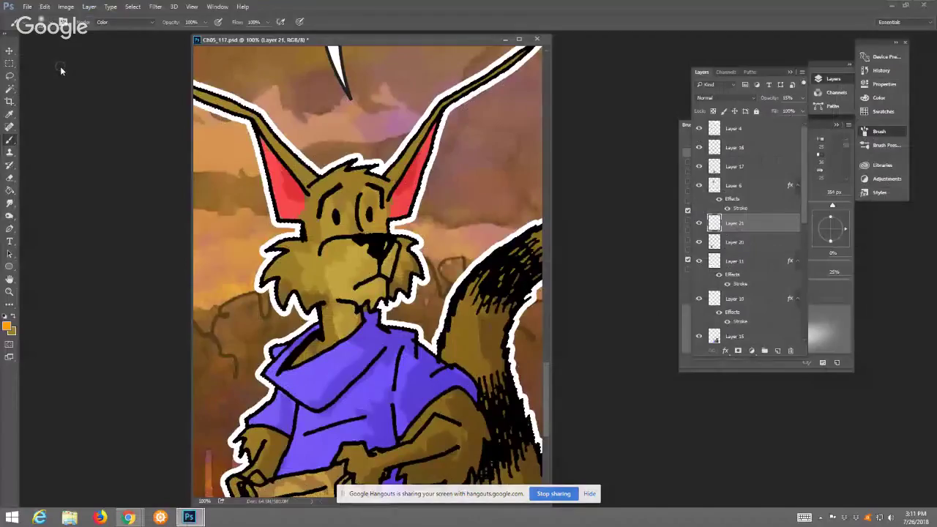
mouse_move(249, 208)
left_mouse_down()
mouse_move(242, 168)
mouse_move(282, 360)
mouse_move(234, 400)
mouse_move(256, 380)
mouse_move(253, 415)
mouse_move(262, 351)
left_mouse_up()
left_click_drag(280, 305, 295, 138)
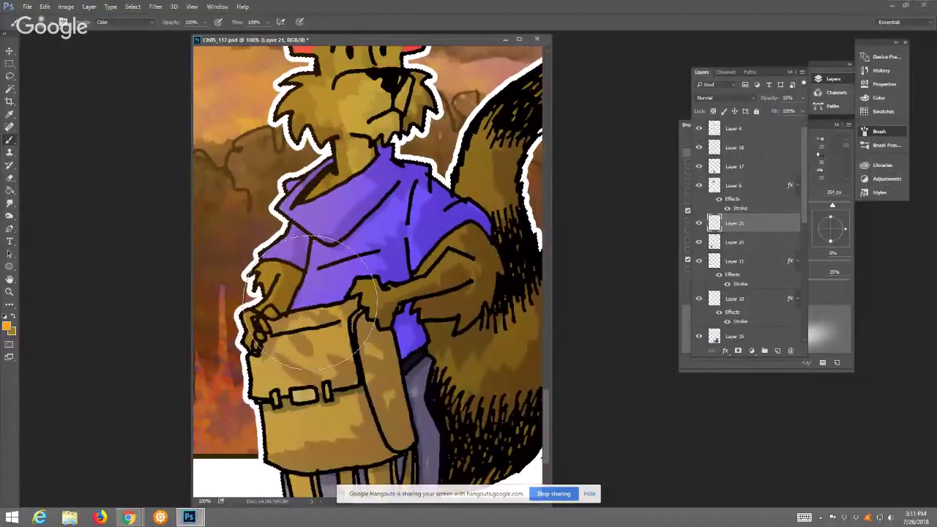
mouse_move(289, 271)
left_mouse_down()
mouse_move(256, 378)
mouse_move(266, 461)
left_mouse_up()
scroll(267, 454, "down", 3)
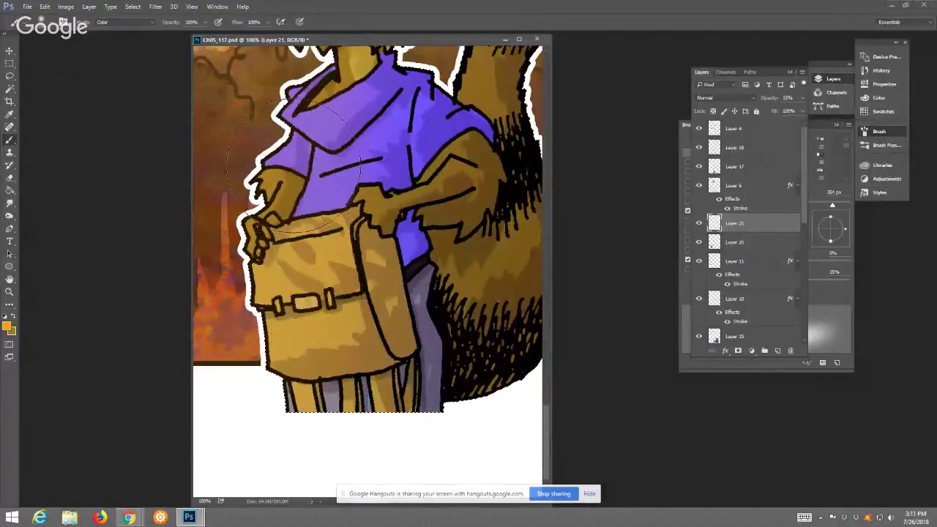
scroll(289, 172, "up", 7)
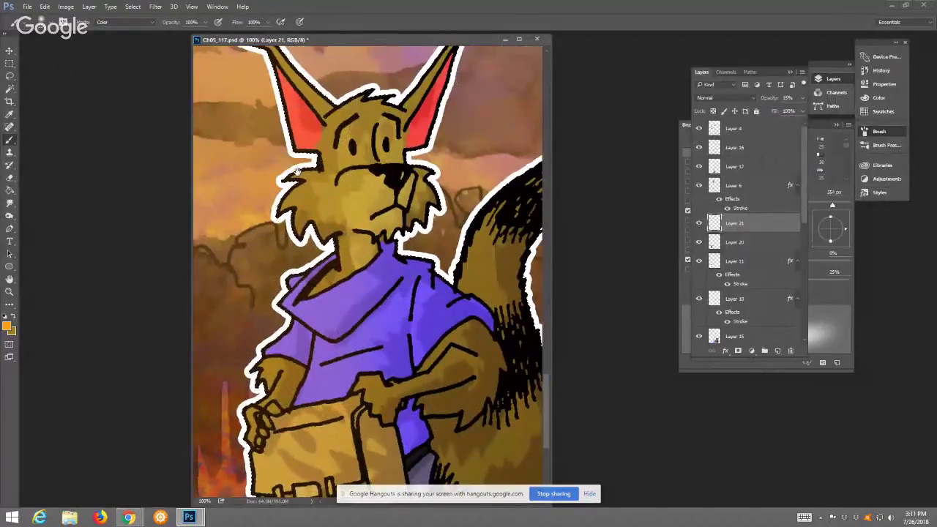
scroll(278, 165, "up", 4)
left_click_drag(260, 167, 352, 227)
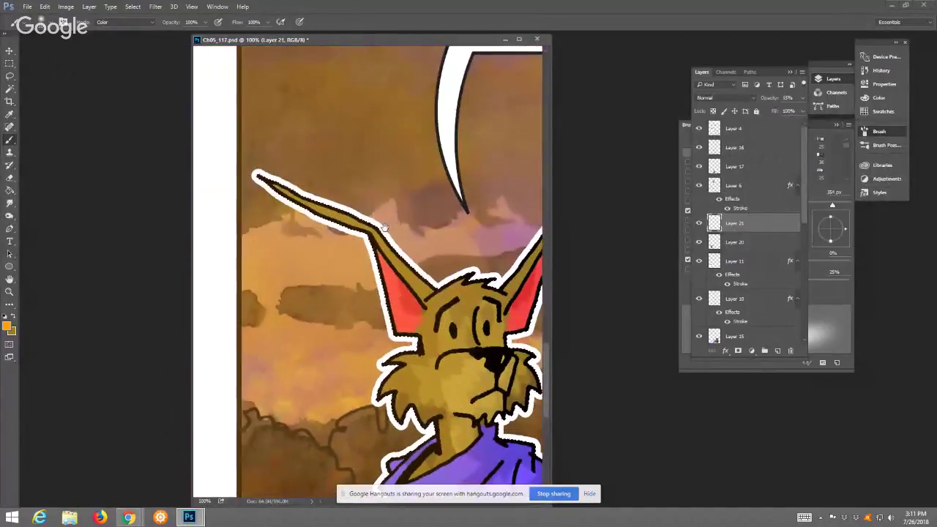
left_click_drag(403, 255, 332, 190)
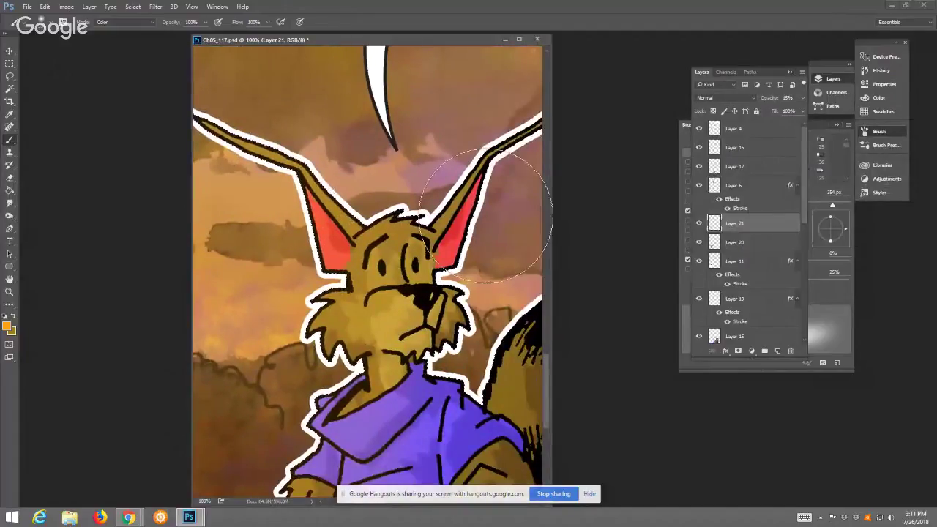
Create a new layer directly above Layer 20 in Lighten mode with 13% opacity
left_click(736, 242)
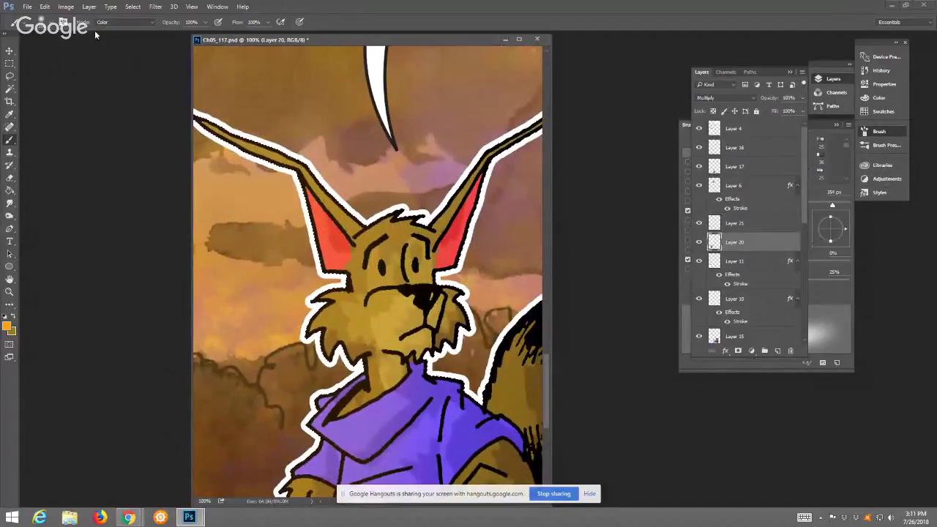
left_click(88, 6)
mouse_move(121, 27)
left_click(220, 25)
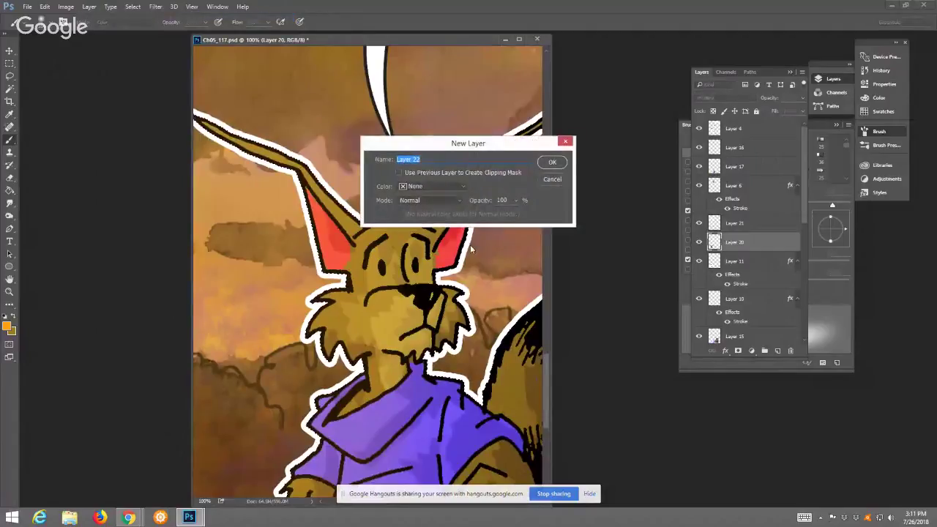
left_click(432, 200)
left_click(434, 271)
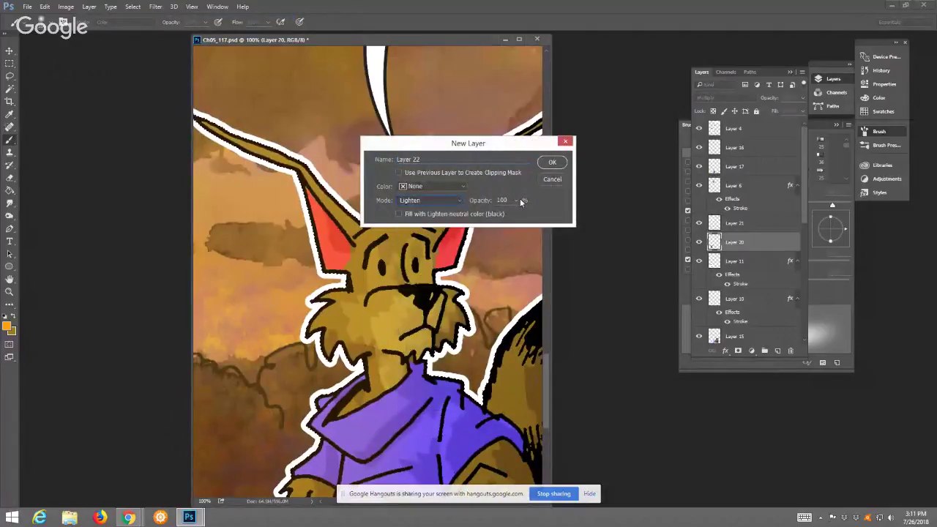
left_click_drag(516, 200, 474, 216)
left_click(551, 162)
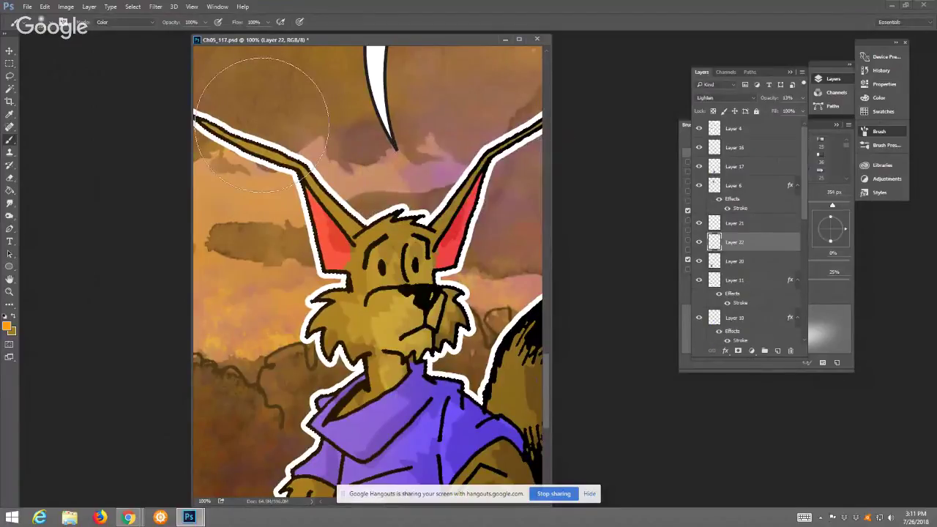
Switch to the 36 px Flat Point bristle brush and raise the Lighten layer's opacity to 18%
left_click(840, 140)
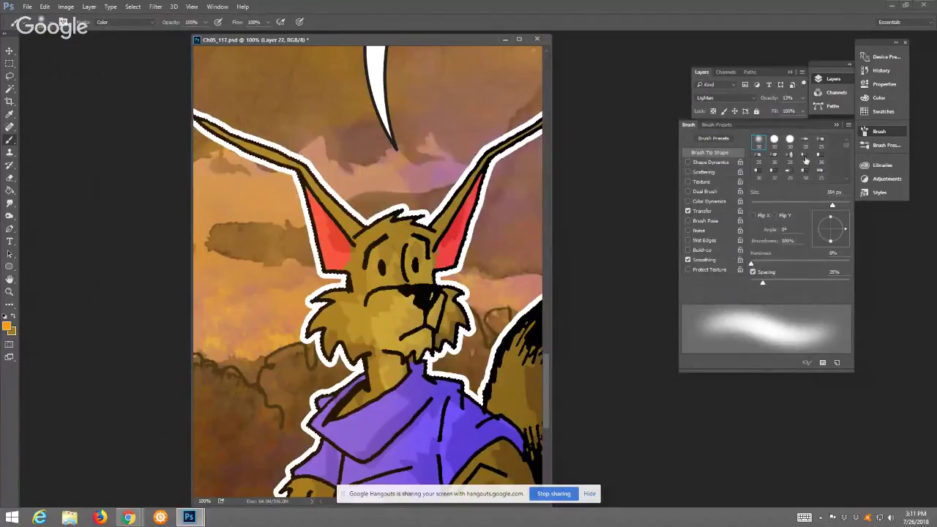
left_click(805, 158)
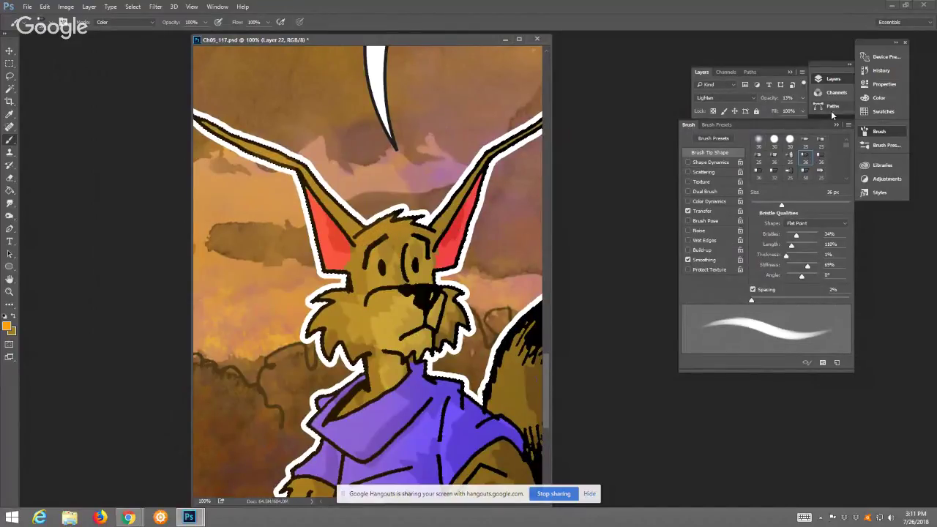
left_click(804, 97)
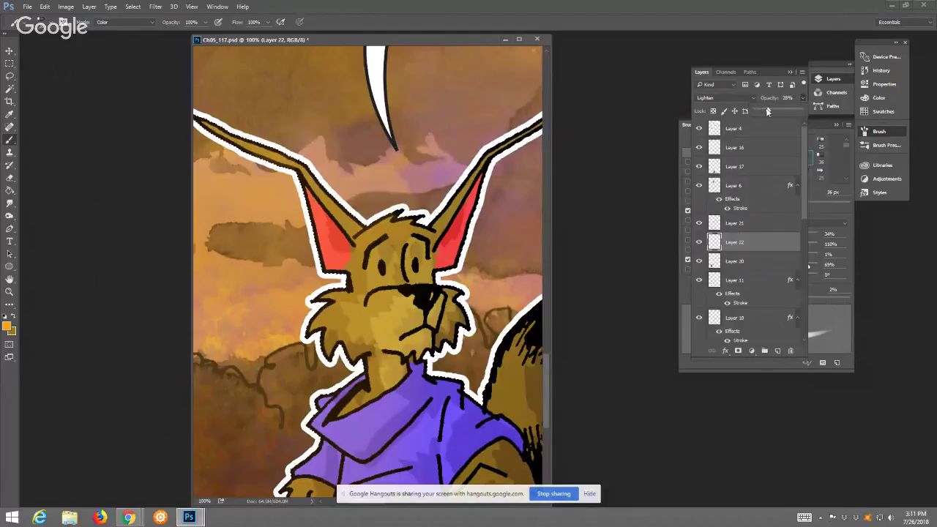
left_click_drag(768, 110, 764, 111)
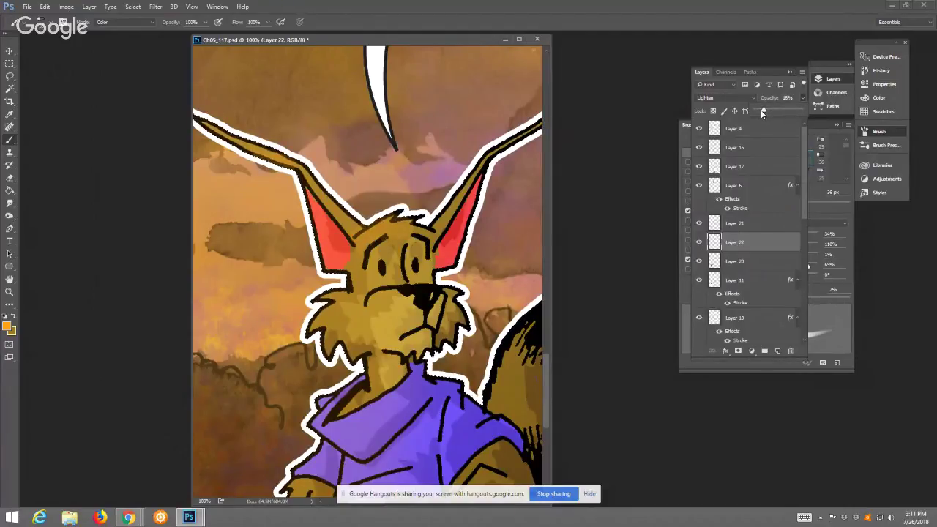
key("Return")
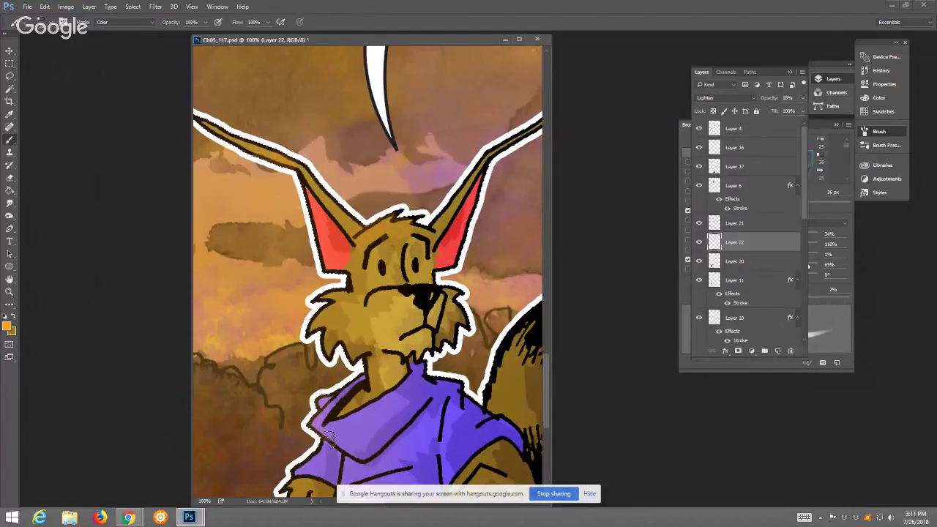
Brush orange highlights over the front of the purple shirt, its shoulder and the forearm on the Lighten layer
mouse_move(356, 430)
left_mouse_down()
mouse_move(388, 404)
mouse_move(399, 324)
left_mouse_up()
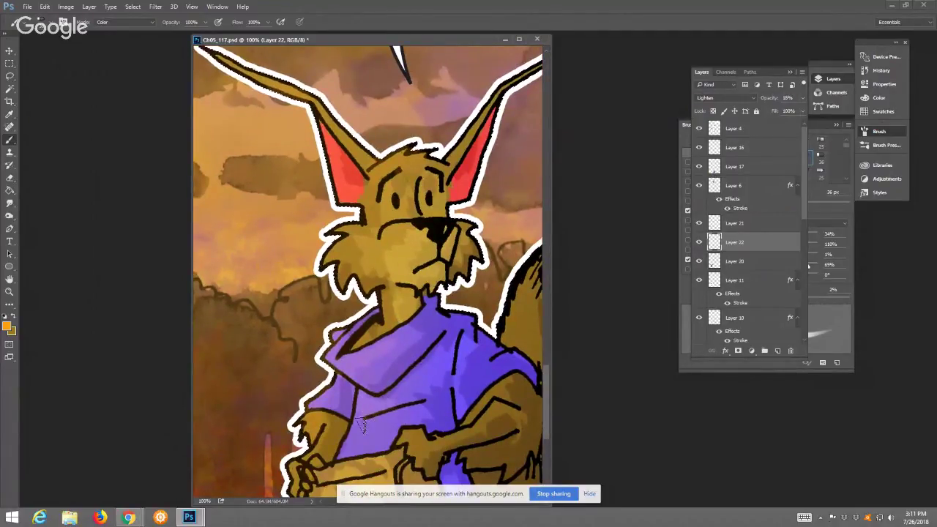
mouse_move(467, 365)
left_mouse_down()
mouse_move(464, 411)
mouse_move(488, 380)
mouse_move(457, 404)
mouse_move(461, 348)
mouse_move(459, 385)
mouse_move(466, 350)
left_mouse_up()
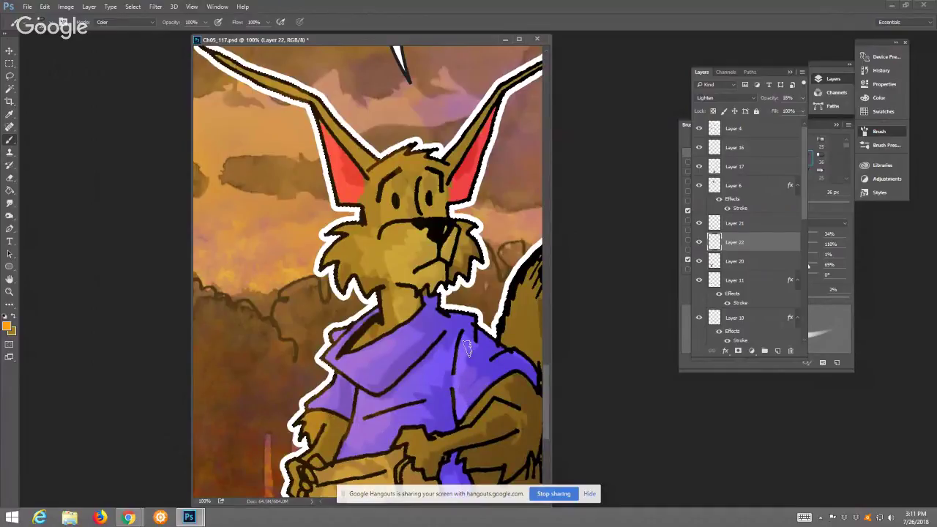
scroll(475, 344, "down", 3)
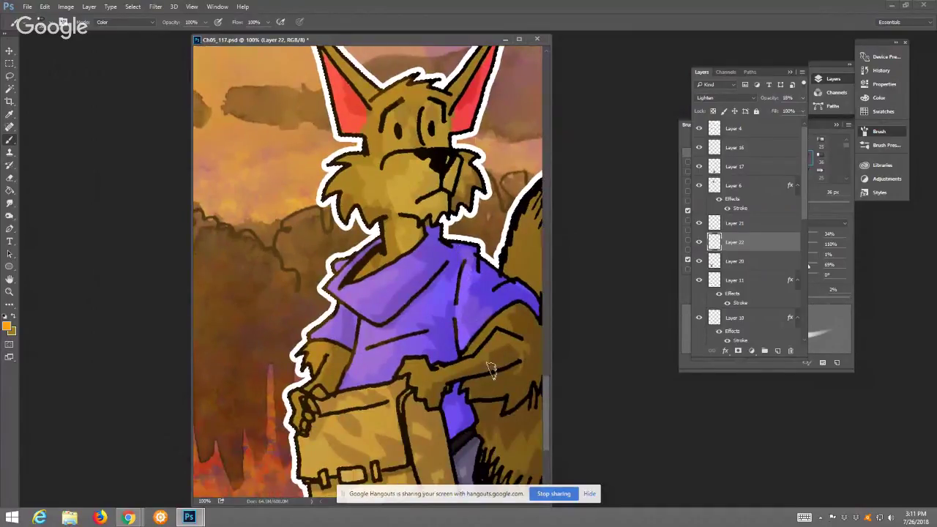
mouse_move(495, 346)
left_mouse_down()
mouse_move(517, 345)
mouse_move(503, 339)
mouse_move(481, 353)
left_mouse_up()
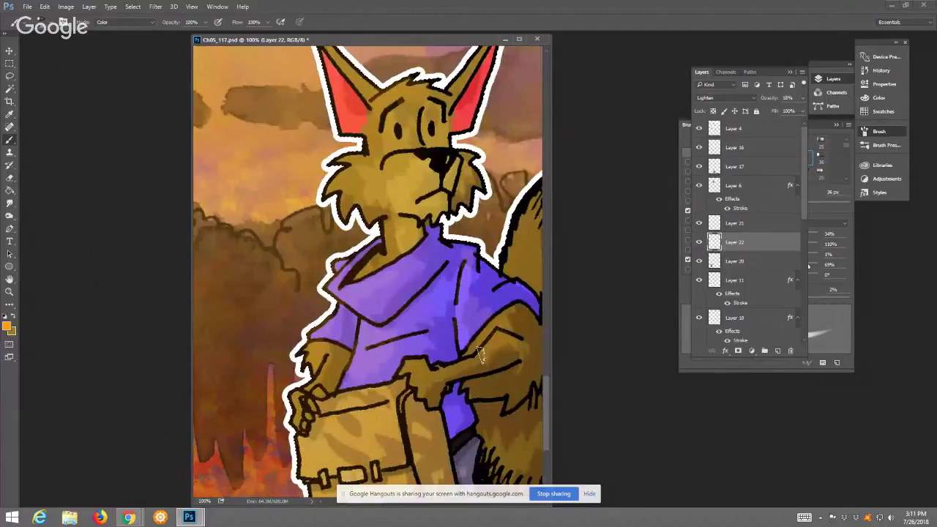
left_click_drag(481, 268, 378, 328)
left_click_drag(496, 209, 438, 268)
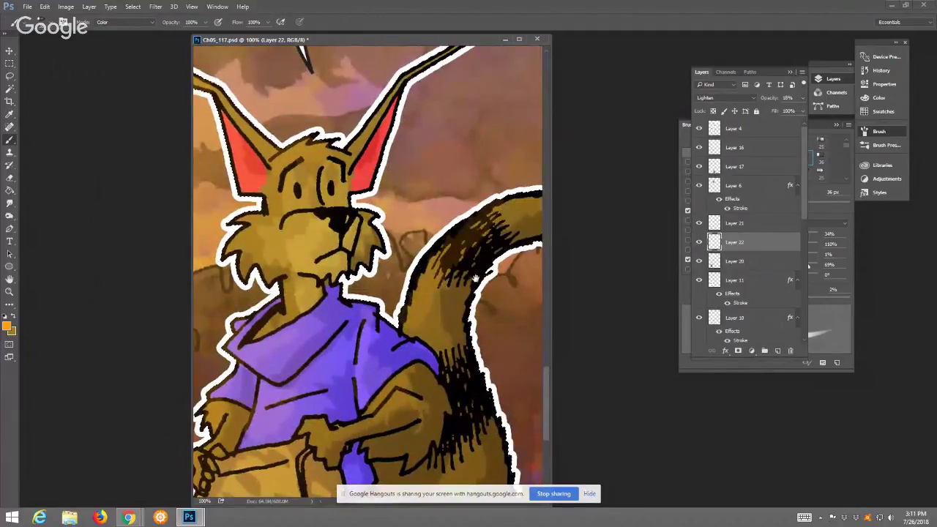
Add more orange highlight strokes to the bag, the legs below it, the shirt front and the hood collar
scroll(472, 191, "down", 7)
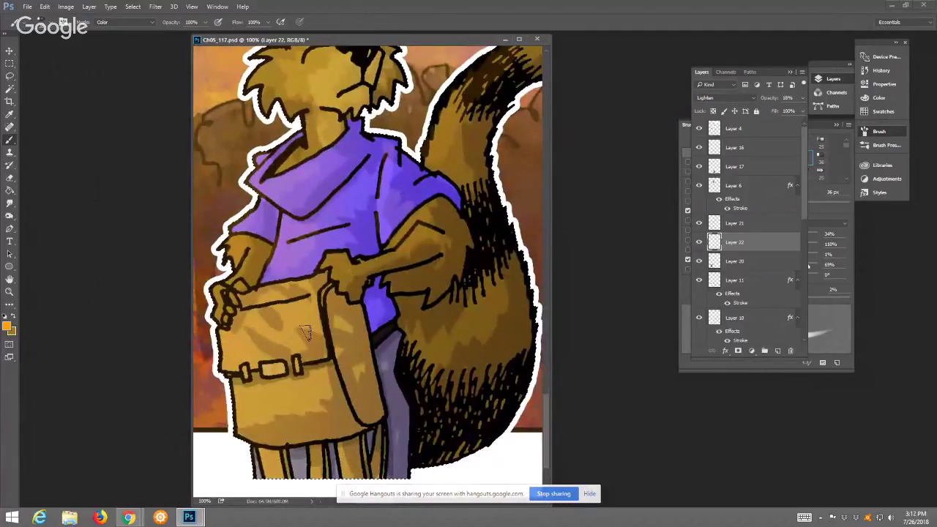
scroll(254, 402, "down", 4)
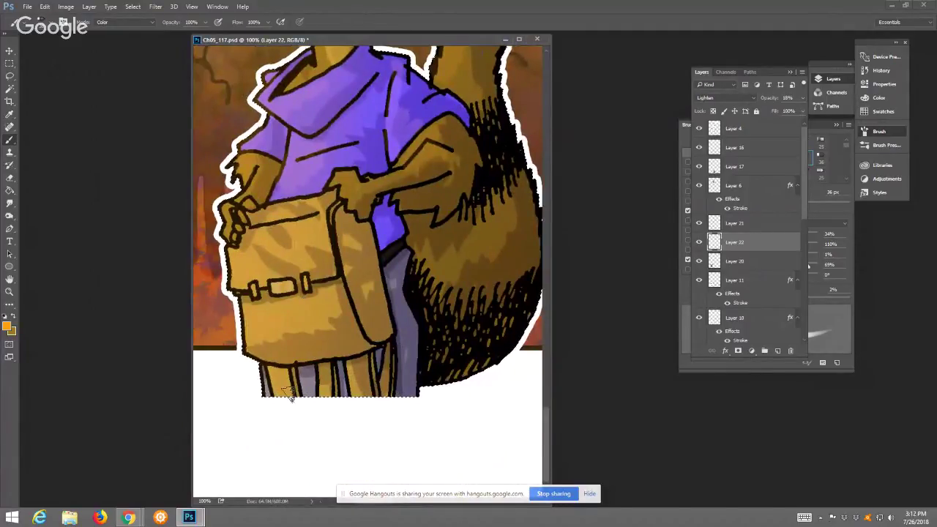
scroll(293, 392, "up", 4)
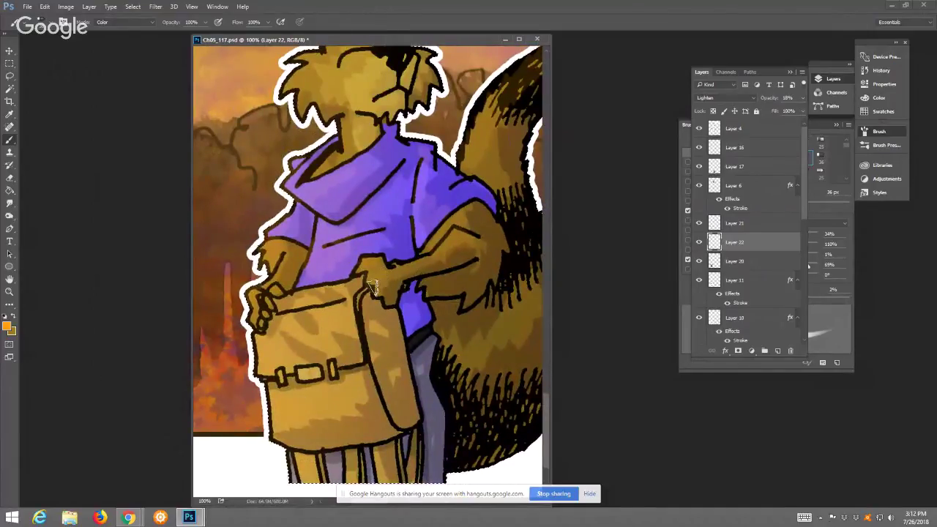
mouse_move(355, 236)
left_mouse_down()
mouse_move(391, 199)
mouse_move(371, 213)
mouse_move(411, 207)
mouse_move(399, 202)
mouse_move(354, 227)
mouse_move(402, 182)
mouse_move(330, 236)
mouse_move(408, 178)
mouse_move(392, 202)
left_mouse_up()
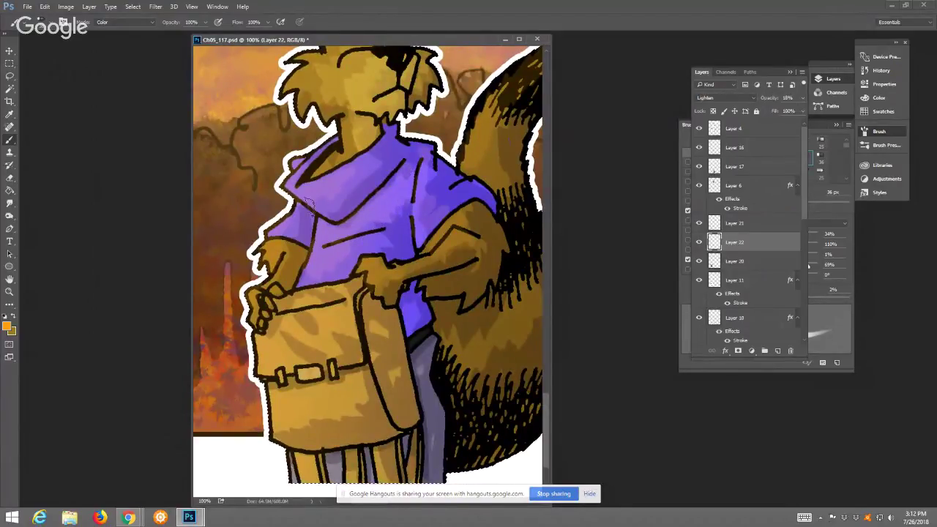
left_click_drag(333, 208, 361, 172)
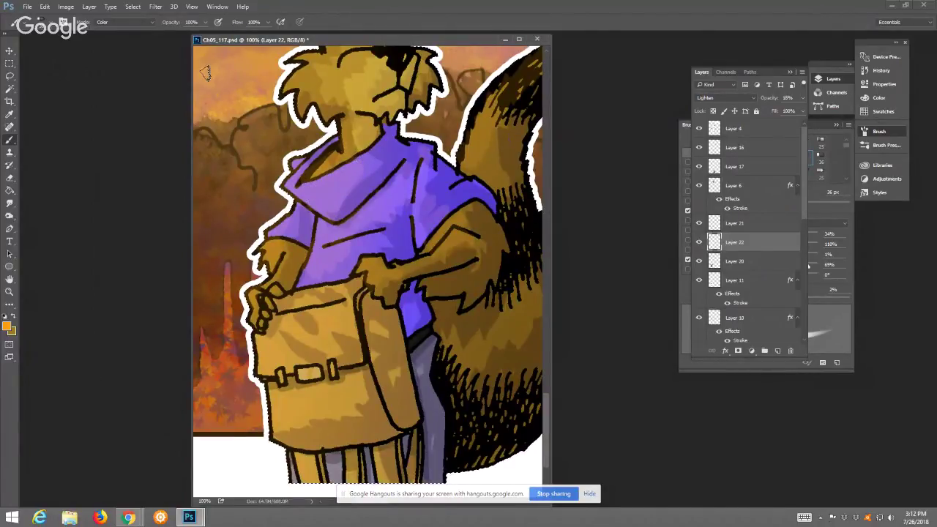
Merge Layer 22 and Layer 21 down into Layer 20
left_click(157, 7)
left_click(160, 18)
left_click(88, 7)
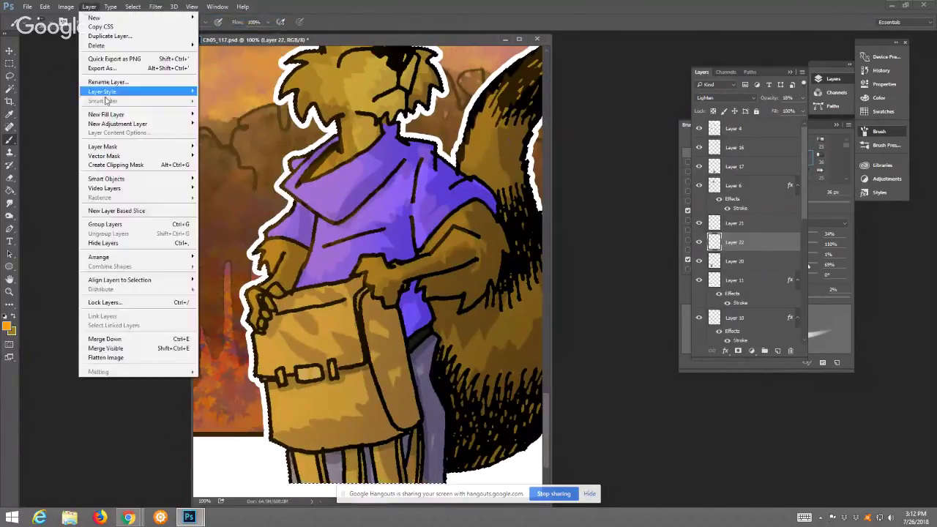
left_click(126, 339)
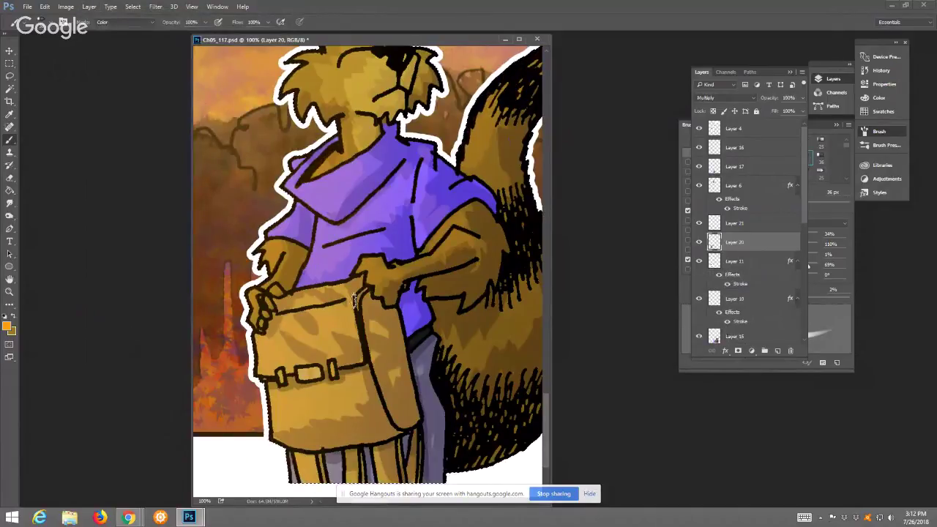
left_click(762, 223)
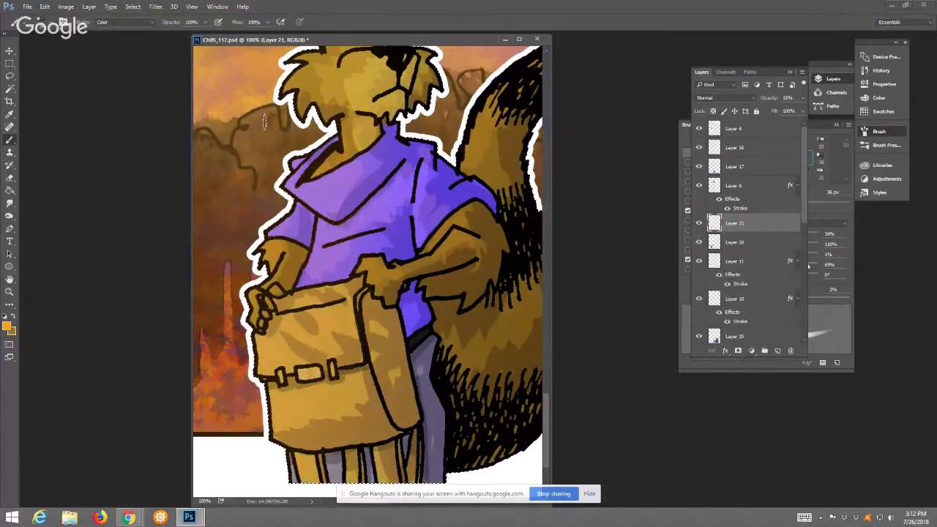
left_click(89, 6)
left_click(144, 339)
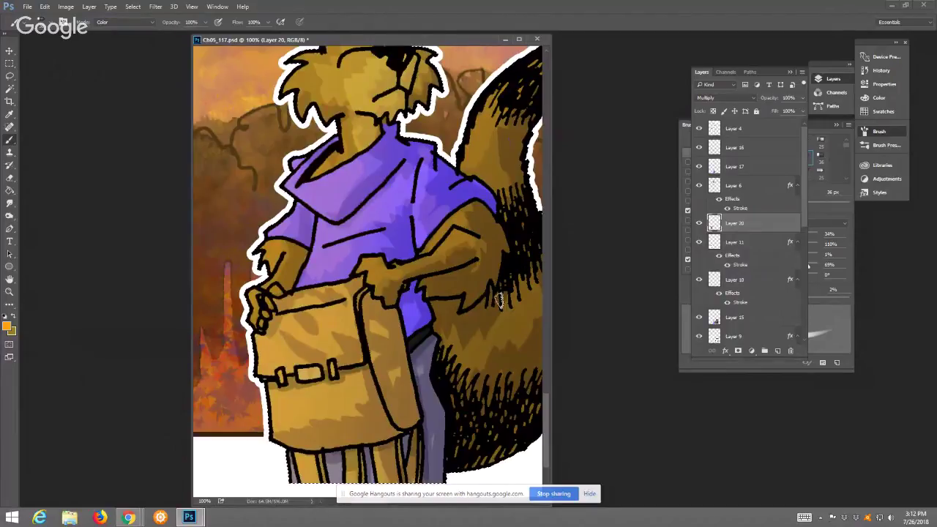
Add an orange Color Overlay to Layer 20 in Screen blend mode at low opacity
double_click(759, 227)
left_click(580, 370)
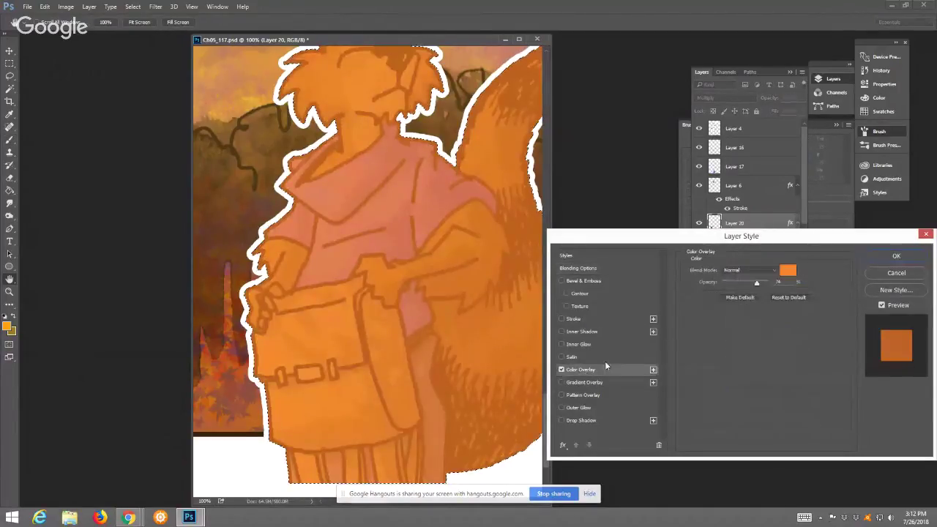
left_click_drag(762, 275, 732, 283)
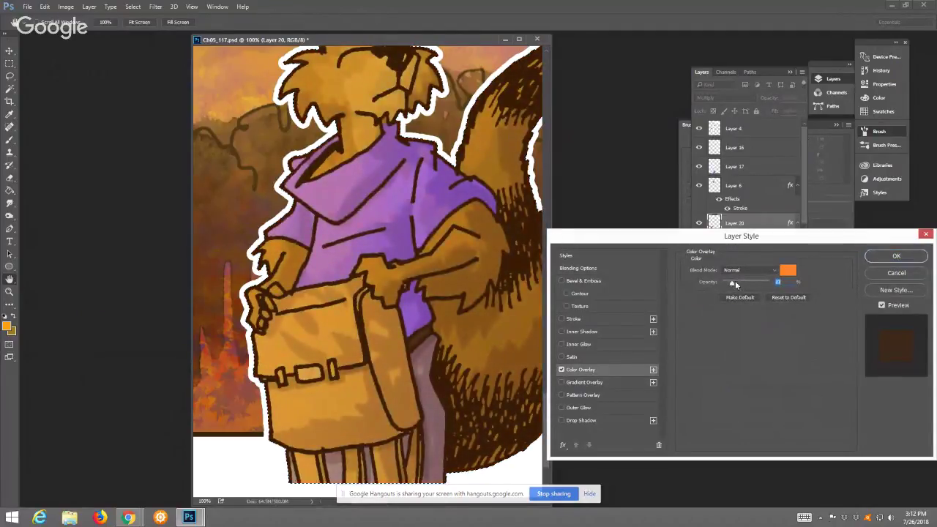
left_click(748, 270)
left_click(727, 336)
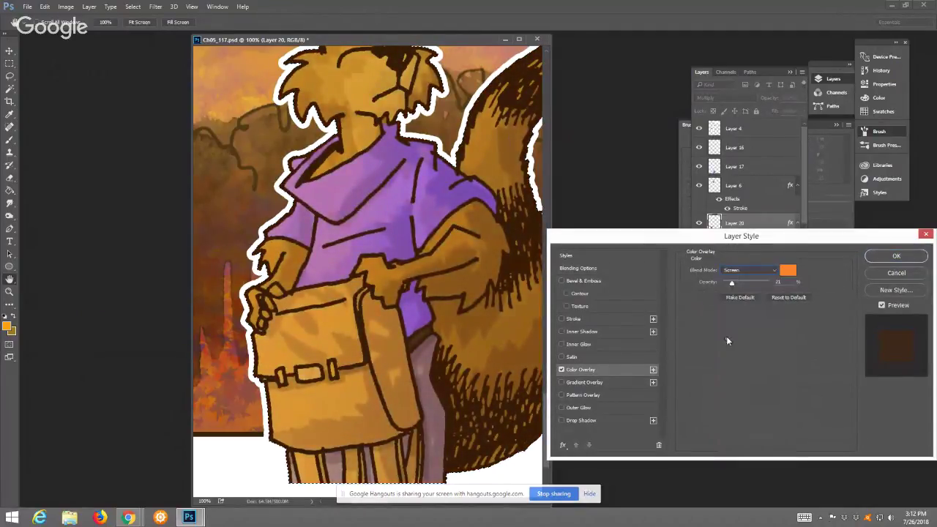
left_click_drag(733, 286, 730, 285)
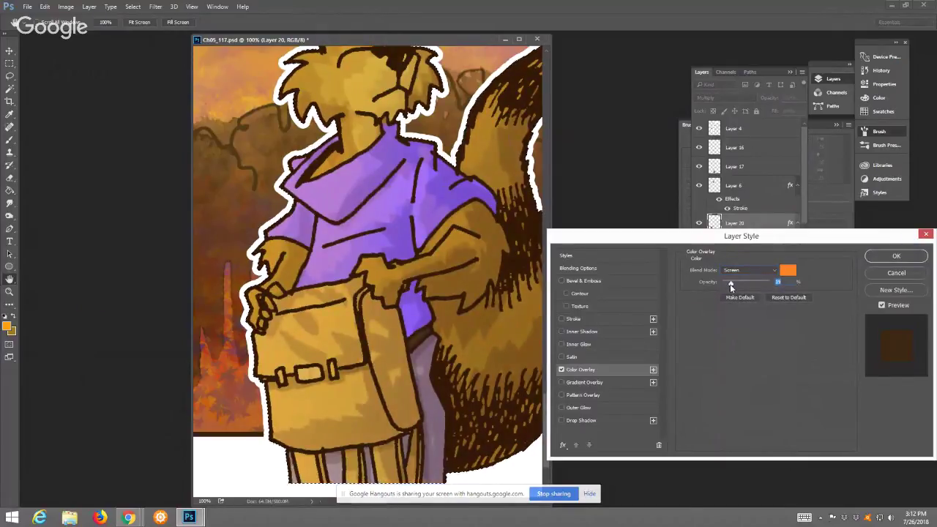
left_click(876, 258)
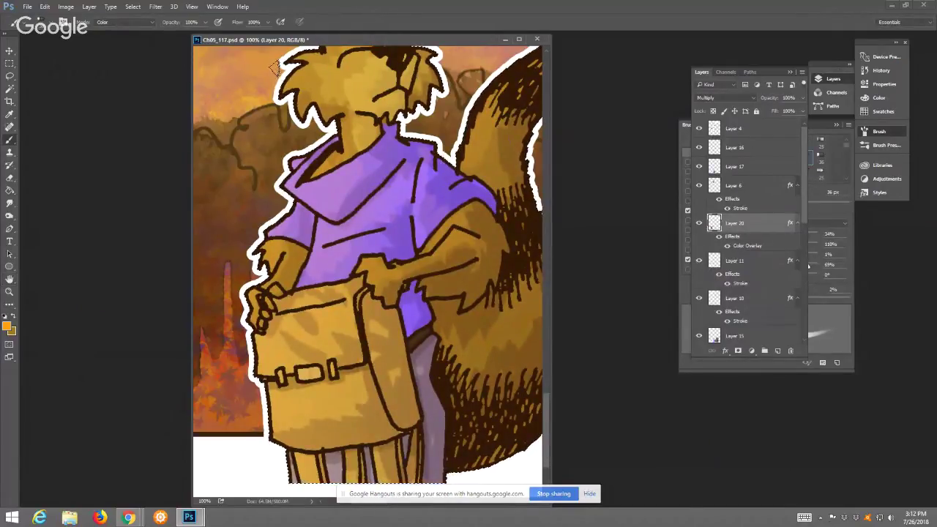
Clear the selection around the character and save Ch05_117.psd
left_click(9, 76)
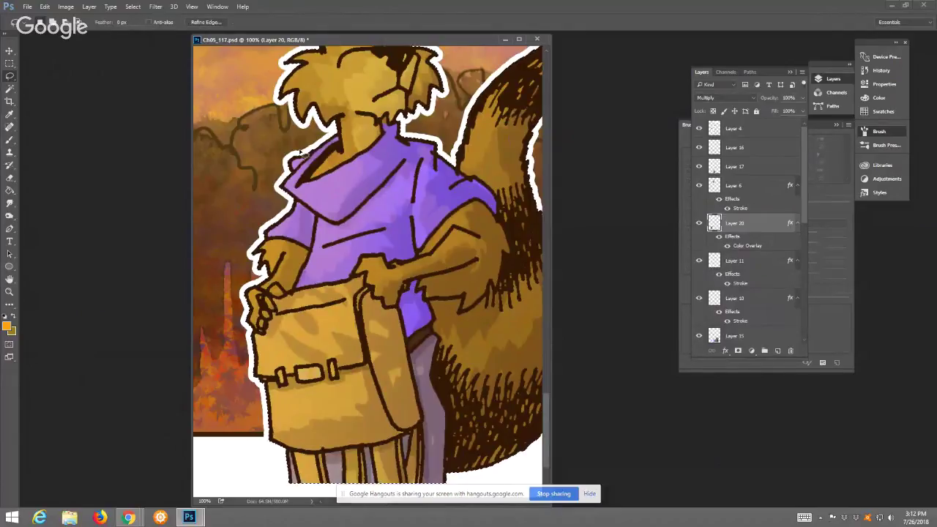
right_click(300, 153)
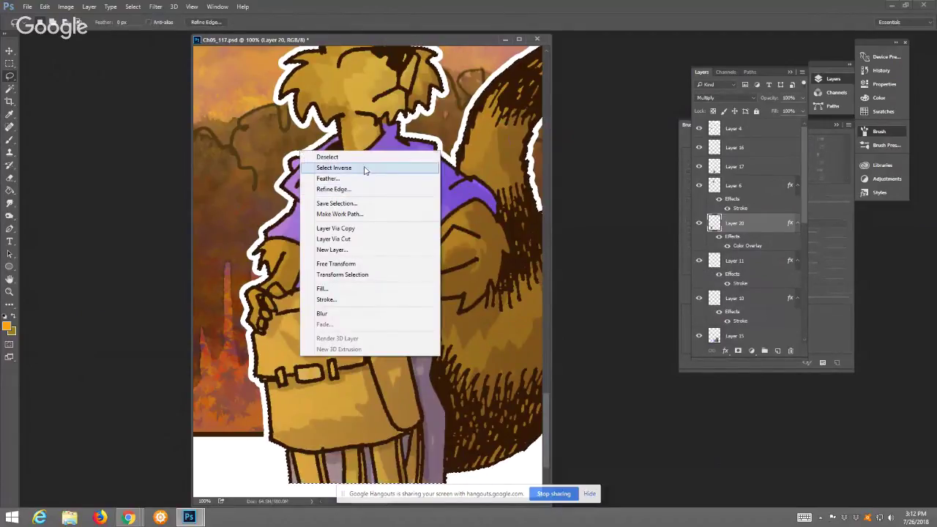
left_click(329, 156)
key("z")
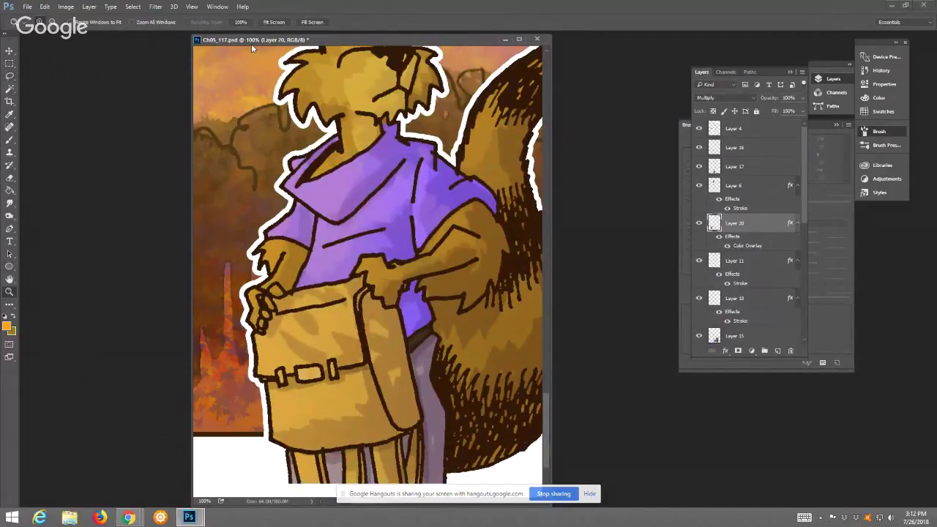
left_click(275, 22)
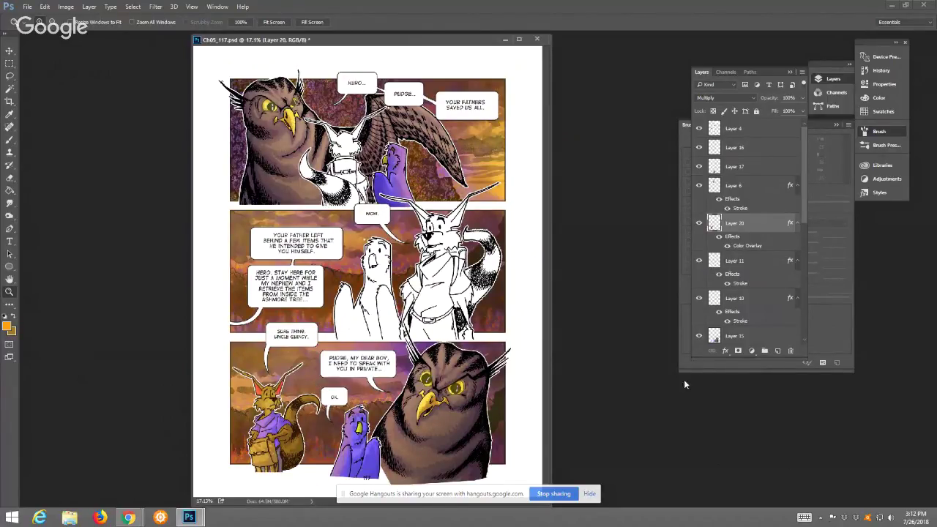
left_click(29, 13)
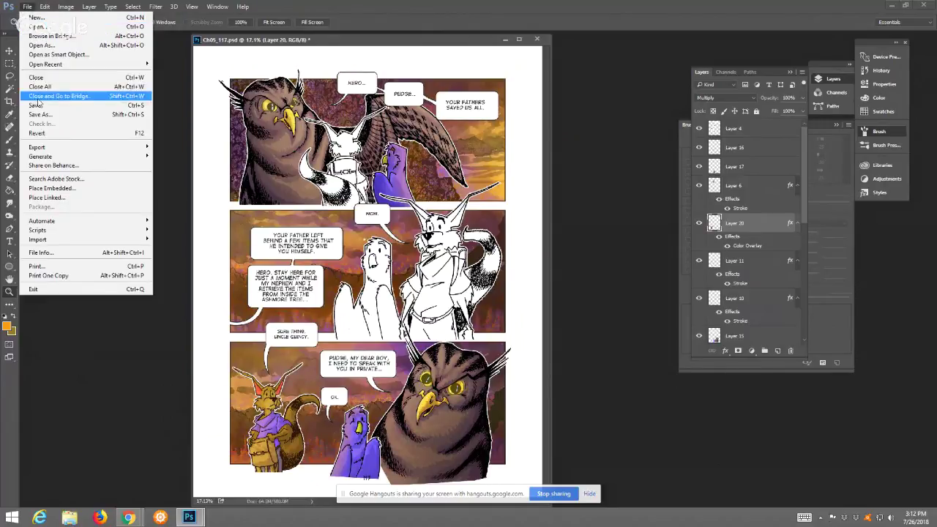
left_click(41, 103)
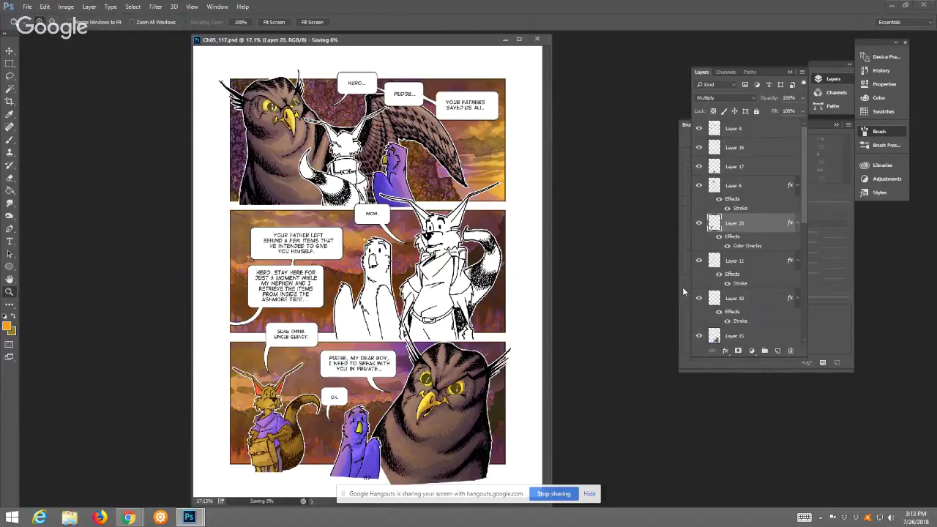
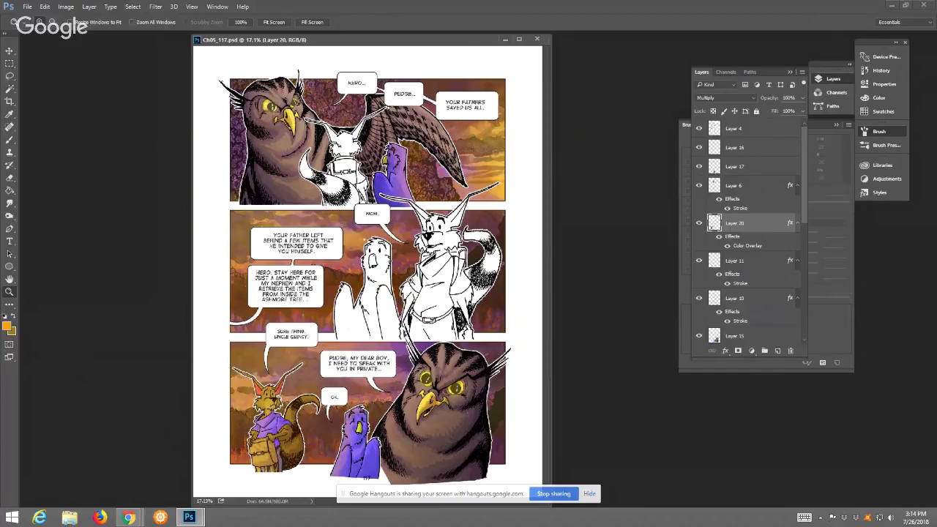
Check which artwork Layer 6 holds by hiding and showing it, and make Layer 6 the active layer
left_click(699, 187)
left_click(699, 187)
left_click(751, 189)
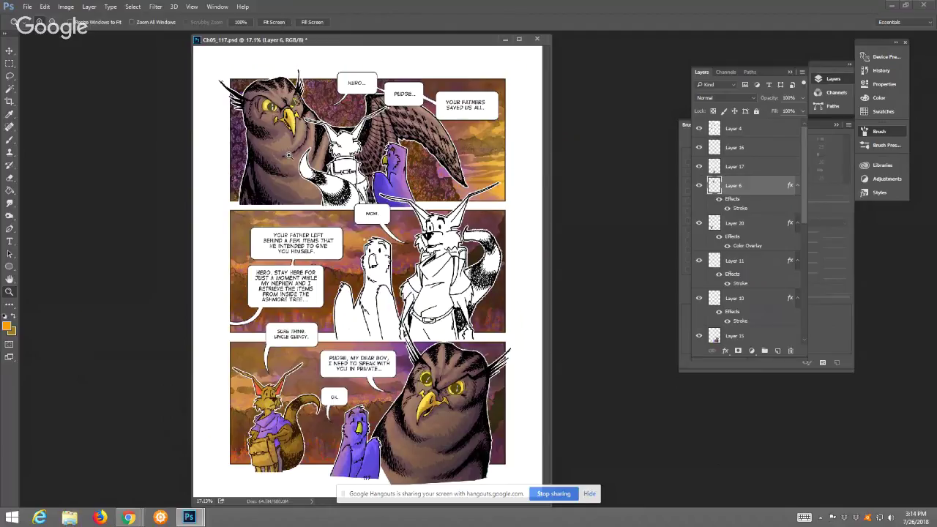
Examine which characters and speech balloons belong to Layers 6, 17 and 4 by checking their visibility in the middle panel
scroll(289, 153, "up", 2)
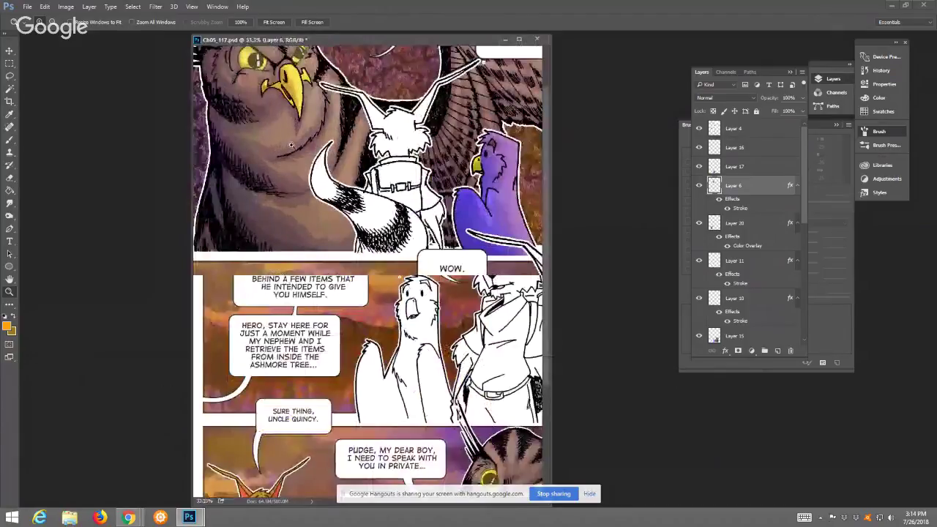
scroll(290, 145, "down", 2)
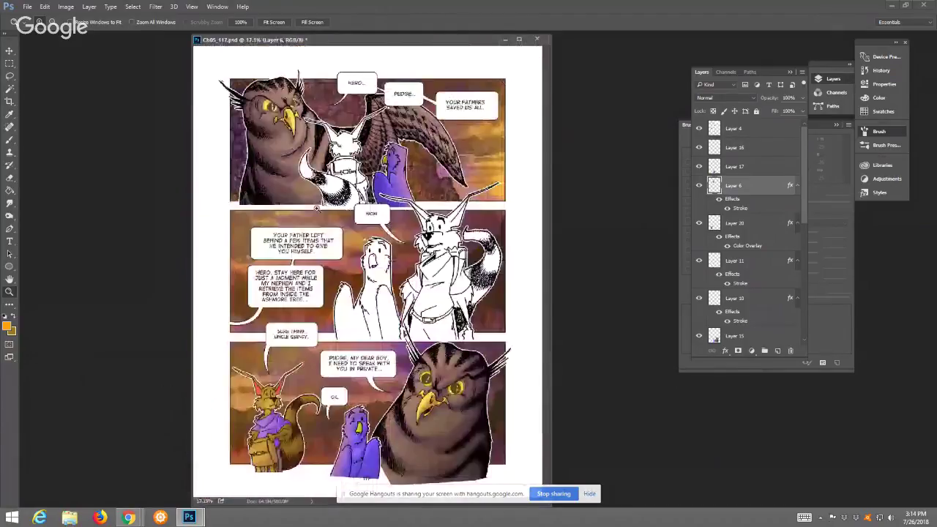
scroll(313, 224, "up", 2)
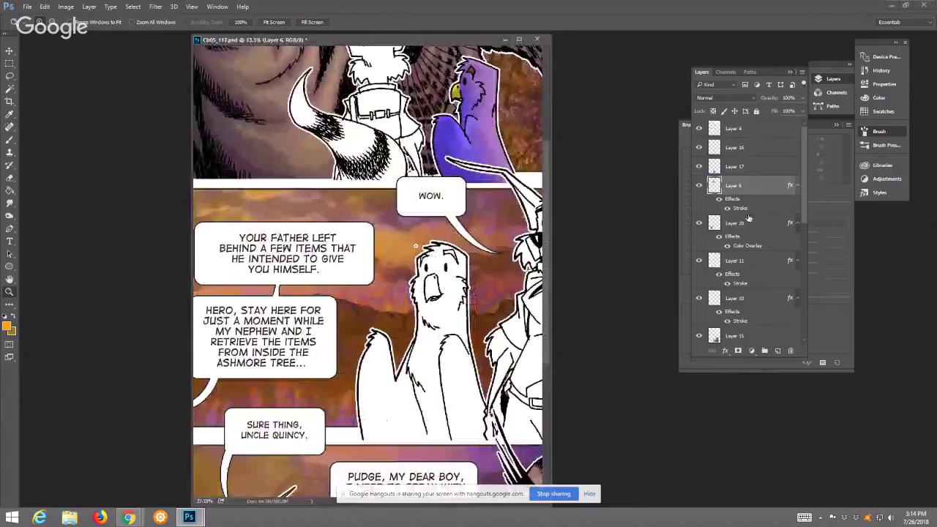
left_click(699, 186)
left_click(699, 186)
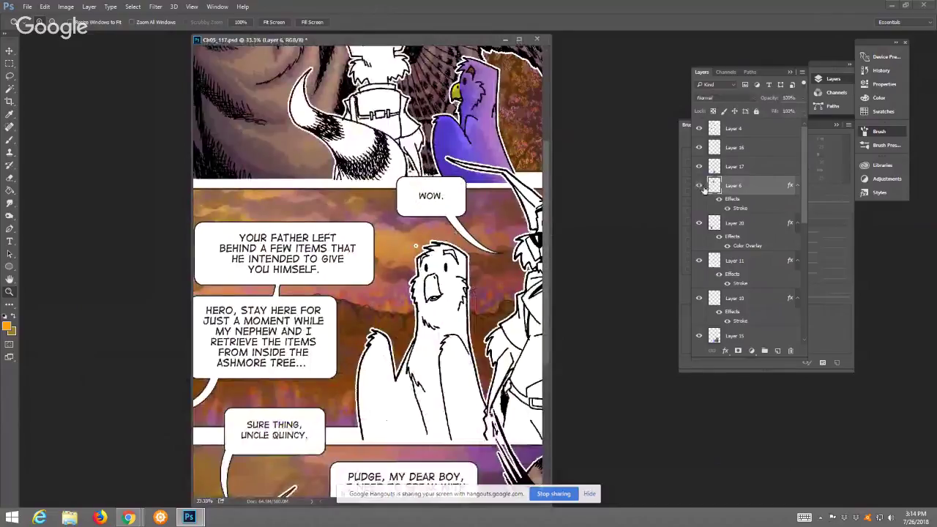
left_click(698, 167)
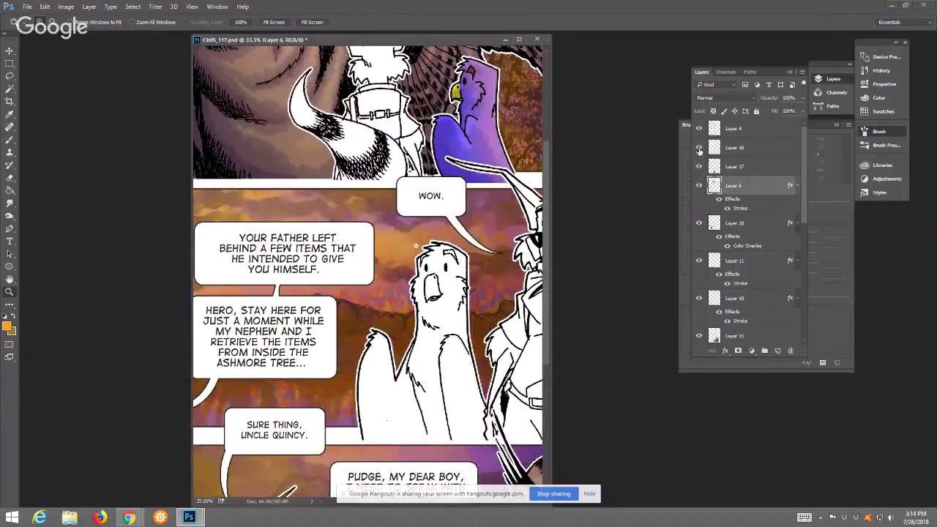
left_click(698, 128)
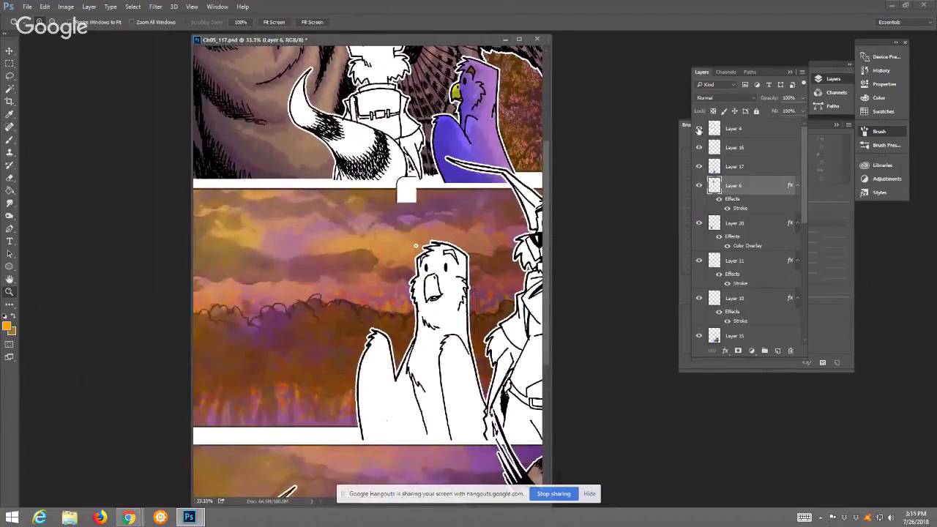
left_click(699, 129)
mouse_move(804, 187)
left_mouse_down()
mouse_move(804, 209)
mouse_move(800, 181)
left_mouse_up()
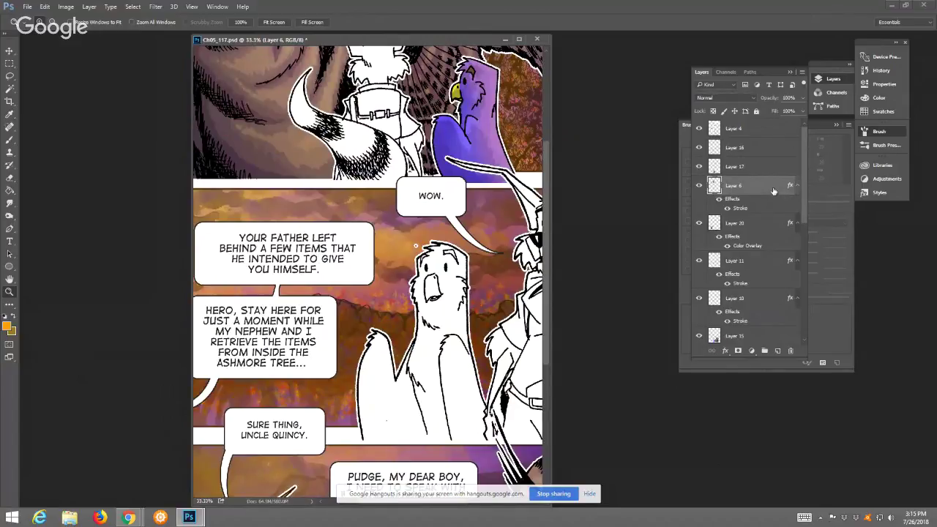
left_click(698, 187)
left_click(699, 186)
Select the empty area around the long-eared character in the first panel with the Magic Wand and invert the selection
left_click(10, 88)
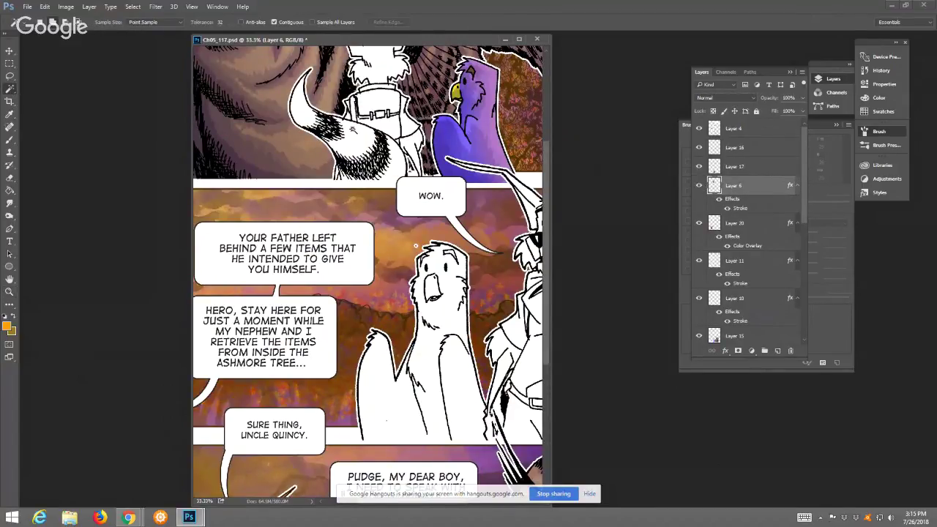
left_click(290, 156)
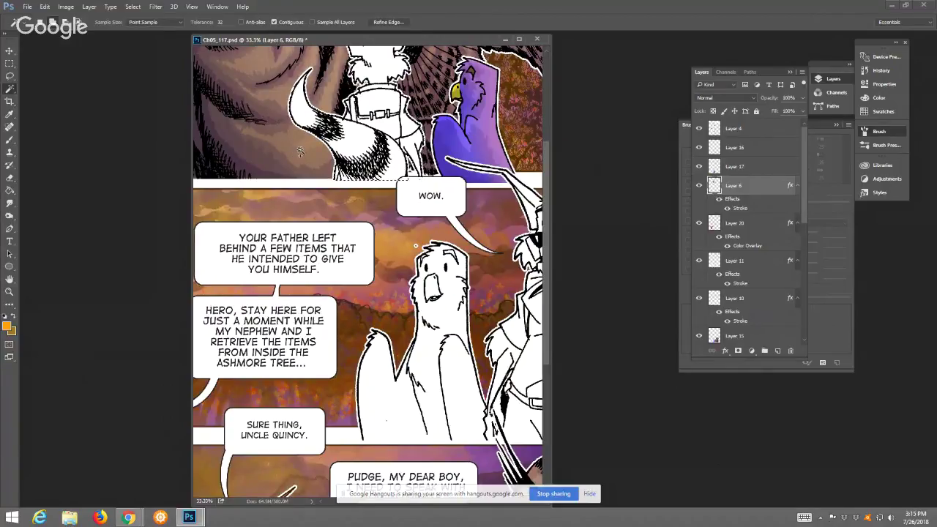
right_click(299, 152)
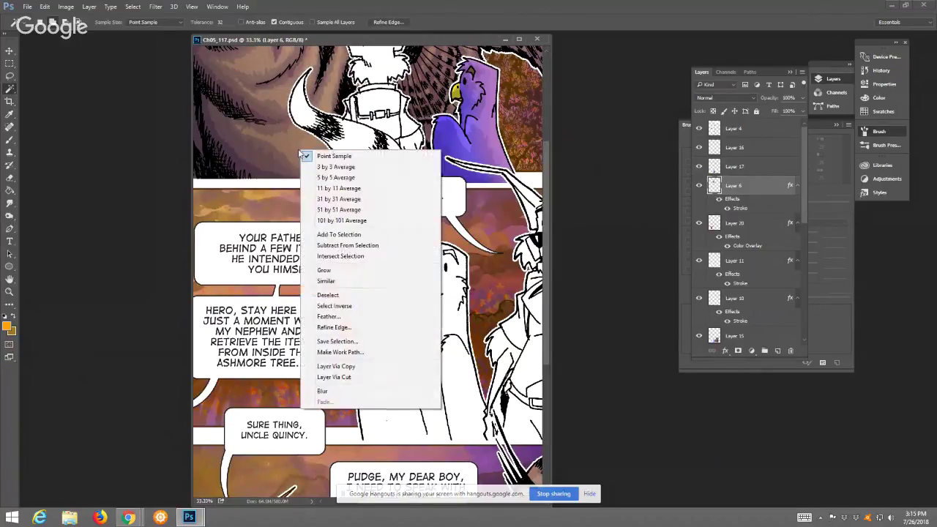
left_click(340, 295)
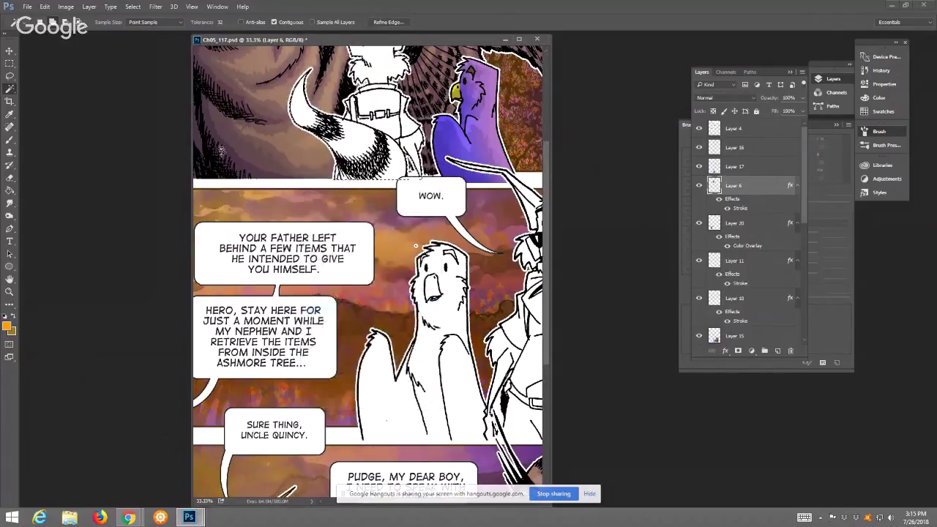
Create a new layer above Layer 6 with its blend mode set to Multiply
left_click(89, 6)
mouse_move(131, 17)
left_click(213, 18)
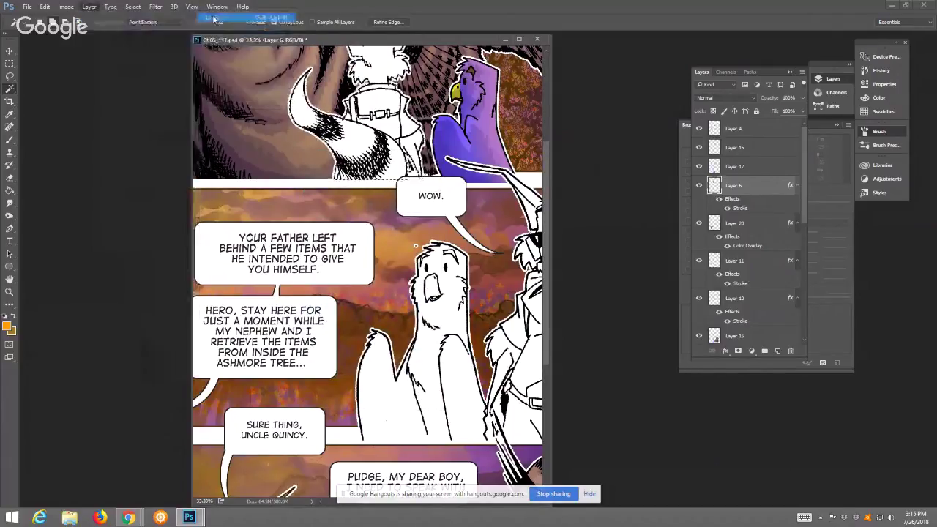
left_click(455, 200)
left_click(433, 237)
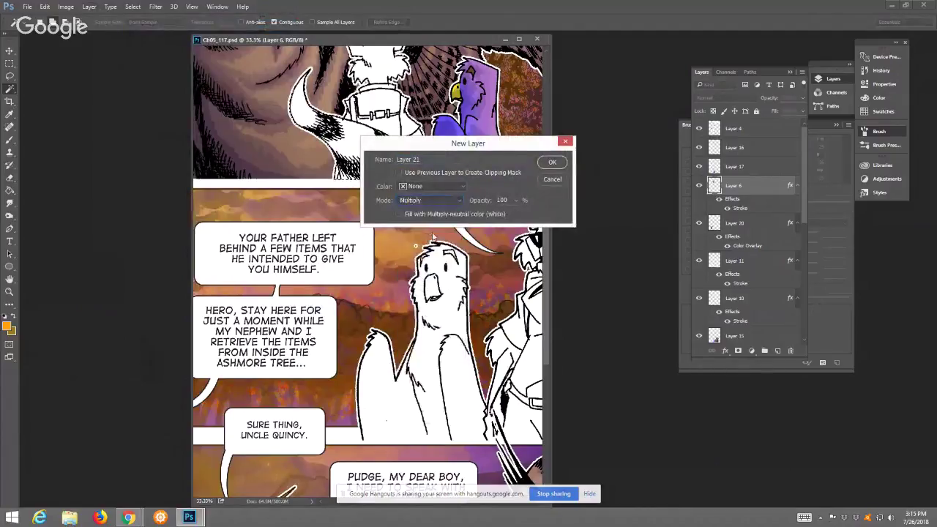
left_click(552, 162)
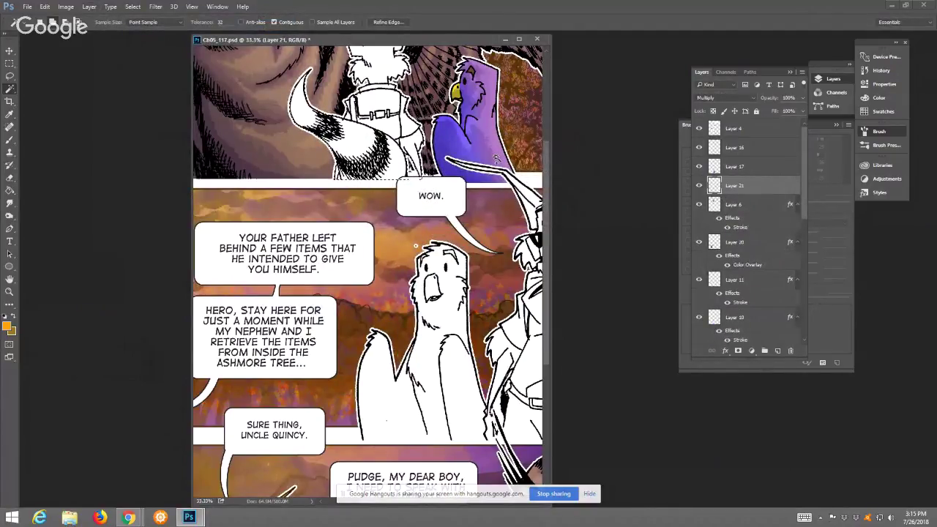
Examine the owl's face and plumage shading in the first panel up close and compare it with the full page
key("z")
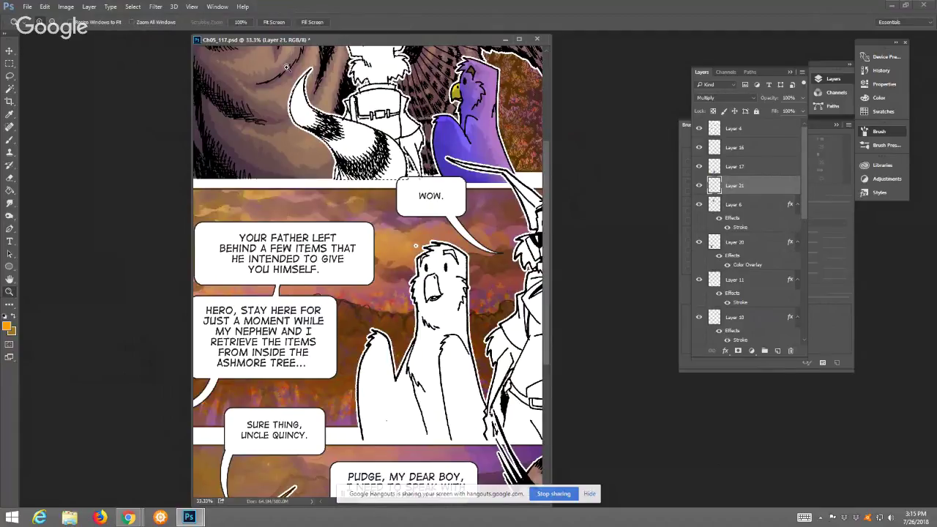
left_click(273, 22)
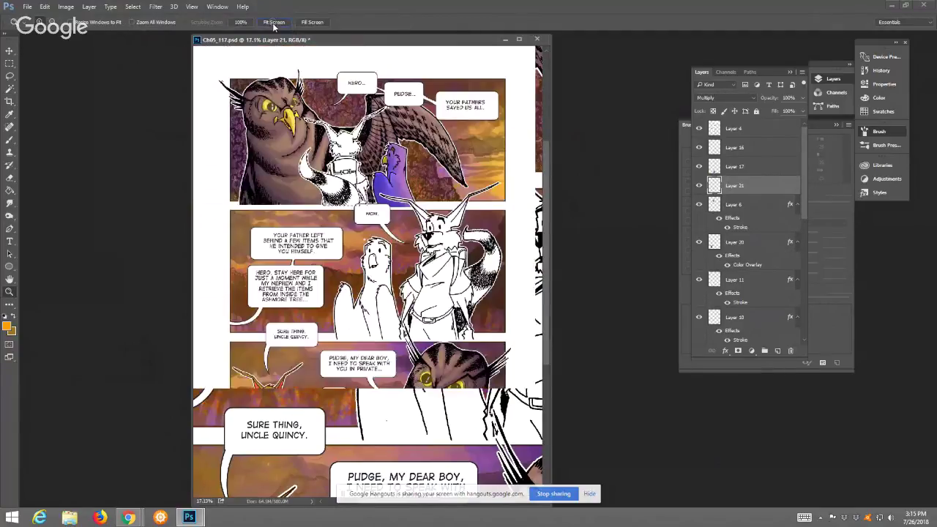
left_click(296, 135)
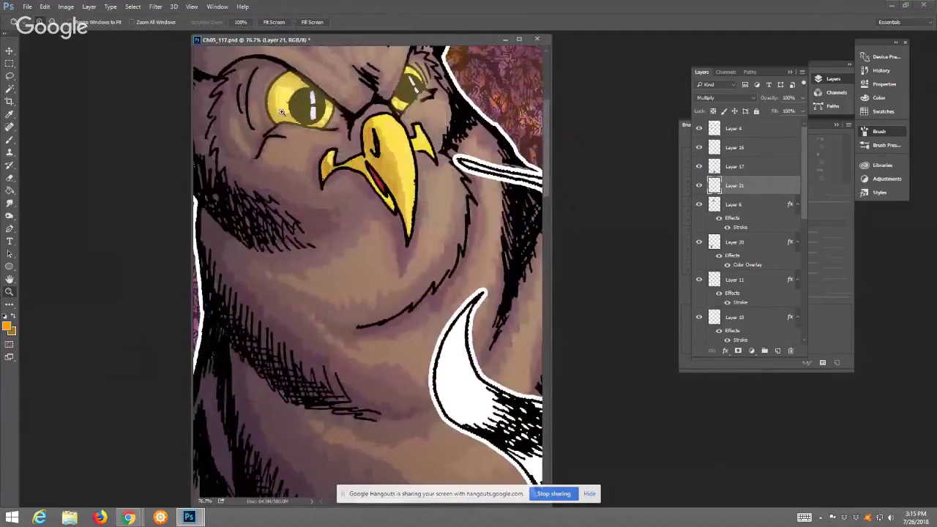
left_click(274, 22)
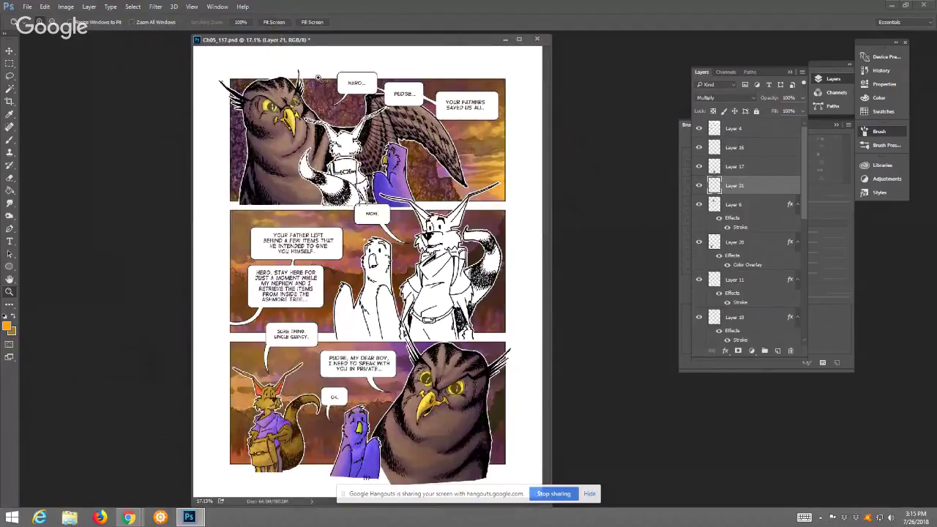
left_click_drag(302, 153, 303, 154)
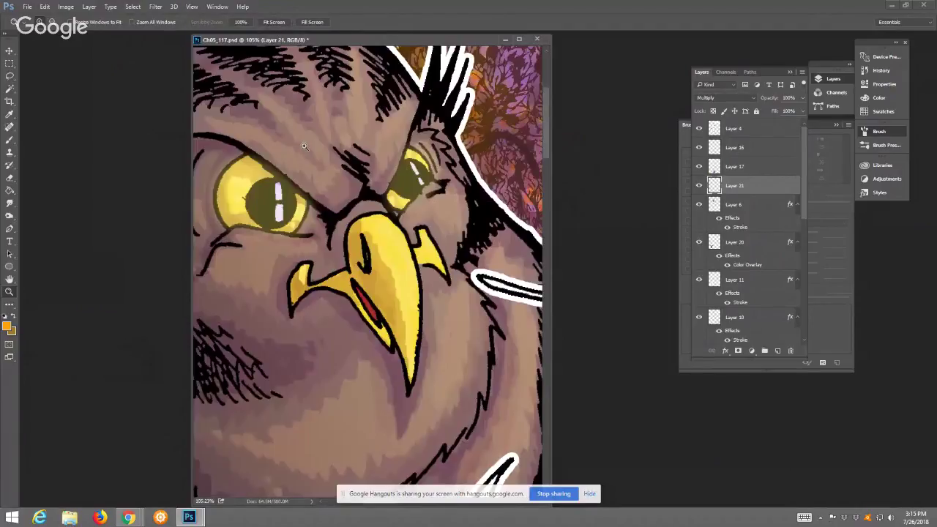
left_click(275, 23)
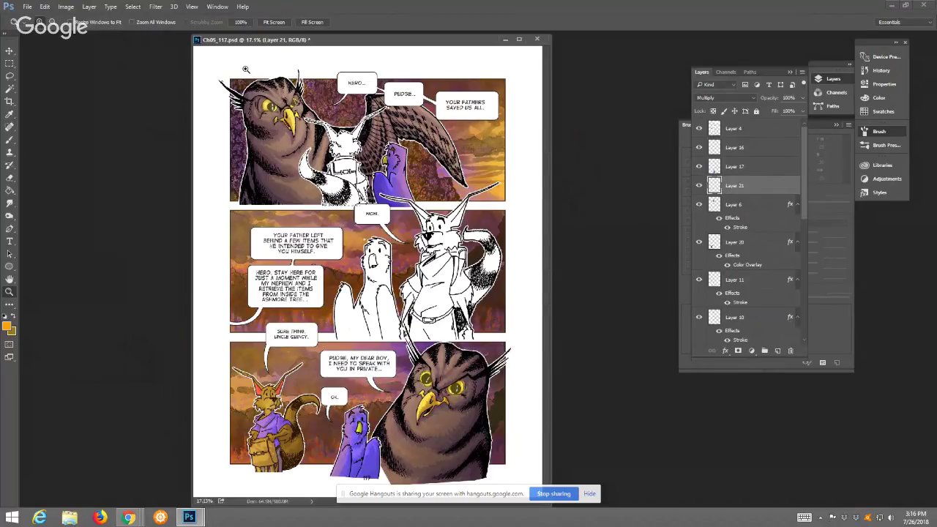
mouse_move(803, 180)
left_mouse_down()
mouse_move(807, 258)
mouse_move(814, 175)
left_mouse_up()
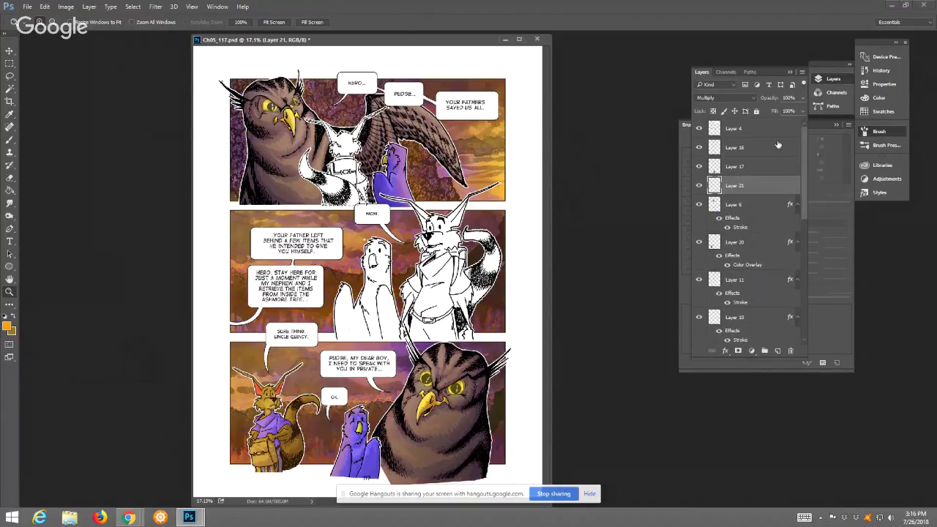
Fill the selected long-eared character in the first panel with the brown 9b7a26 using the Paint Bucket
left_click(7, 326)
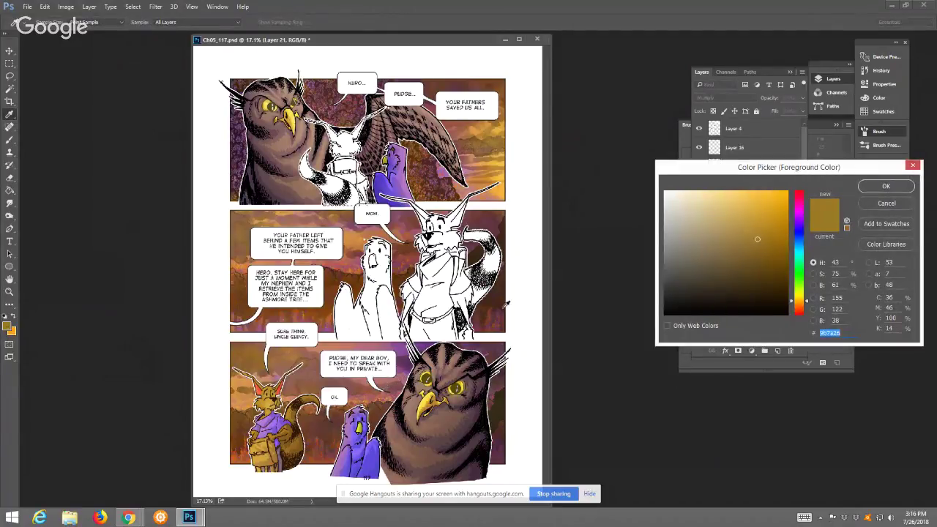
left_click(884, 187)
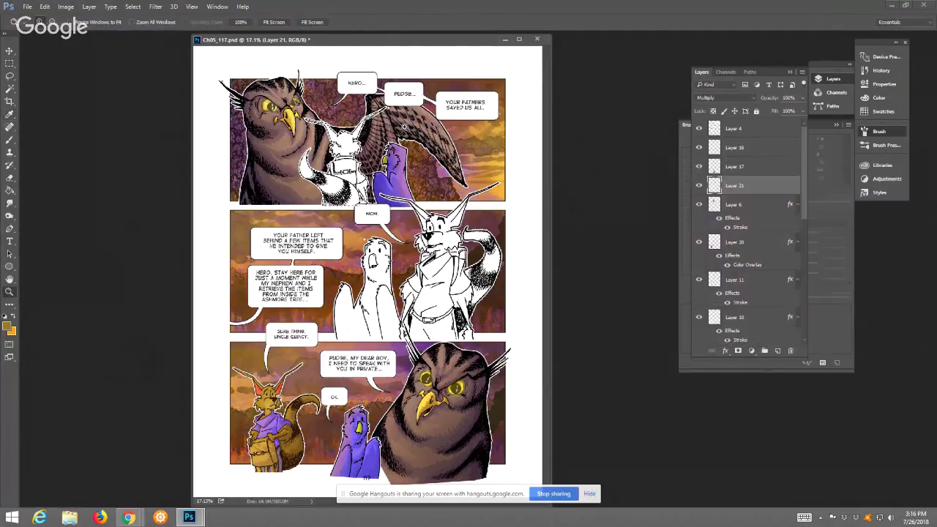
left_click(9, 190)
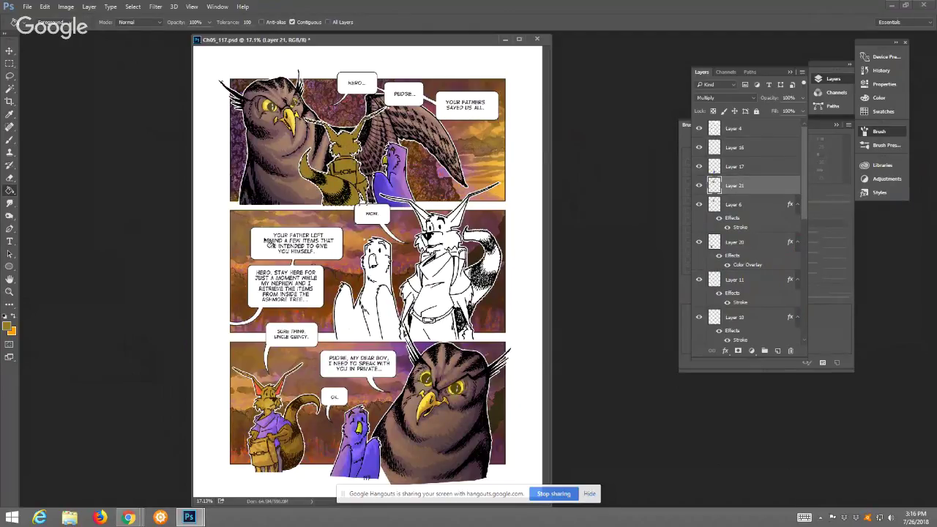
Sample purple from the small bird in the bottom panel and brighten it to a154f1 as the foreground colour
left_click(8, 327)
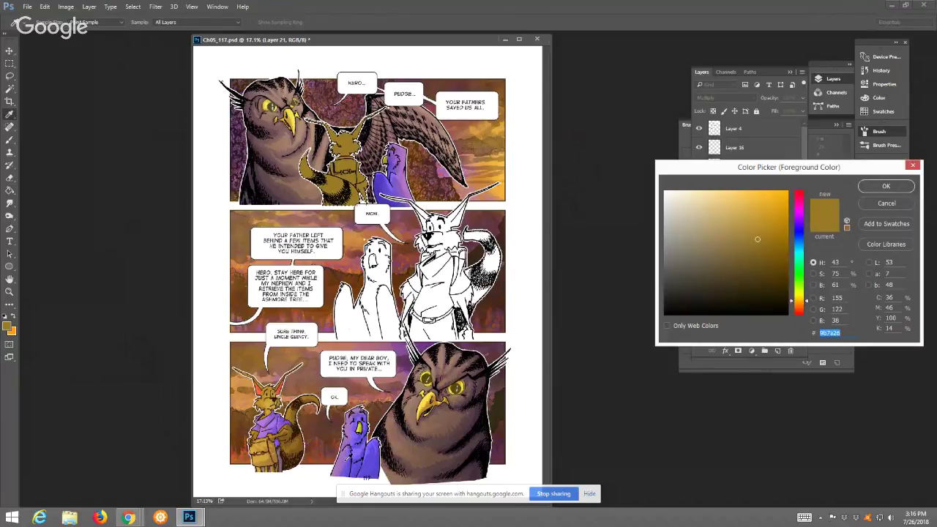
left_click(347, 458)
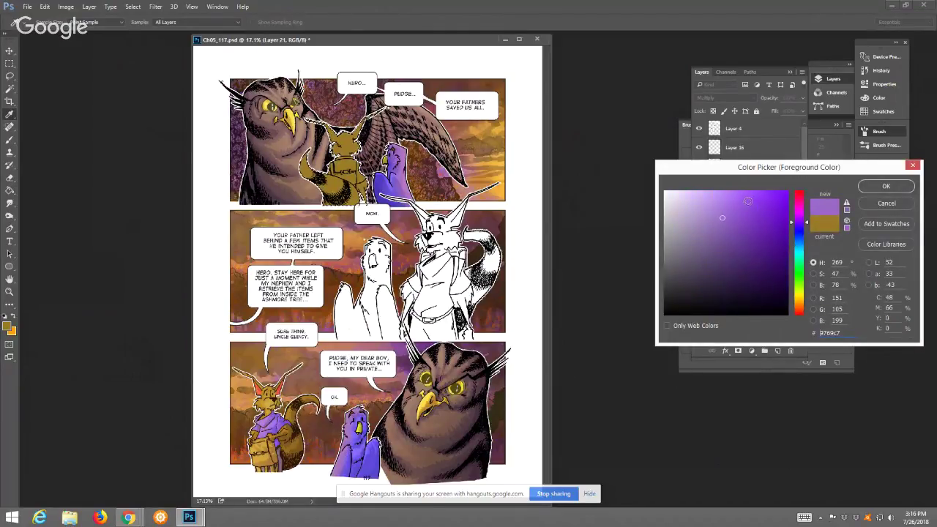
left_click(748, 202)
left_click(745, 197)
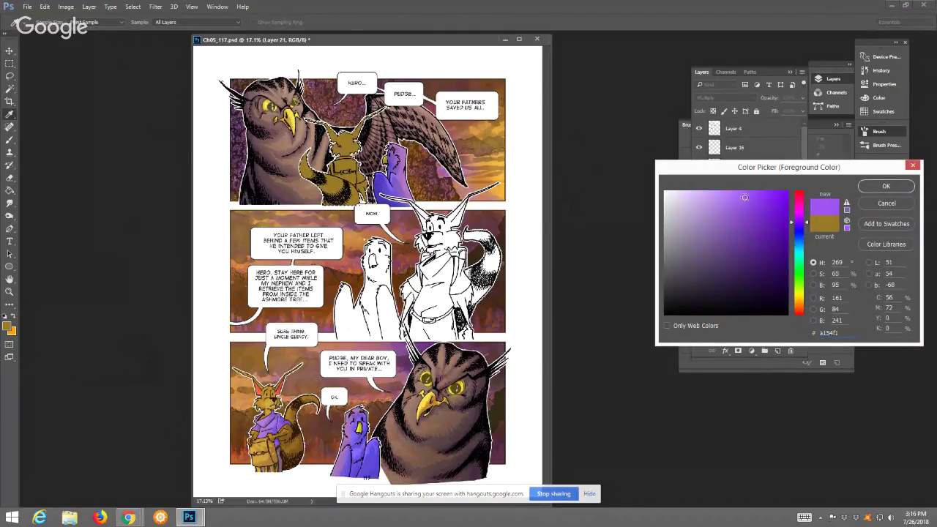
left_click(884, 187)
Paint the first-panel character's sleeves and collar around the backpack purple with the Brush in Normal mode
key("z")
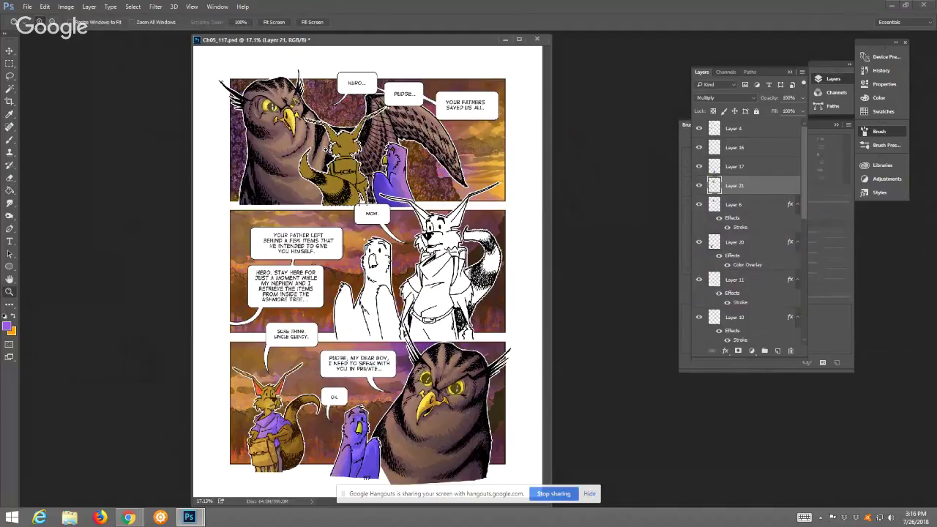
left_click_drag(382, 247, 383, 247)
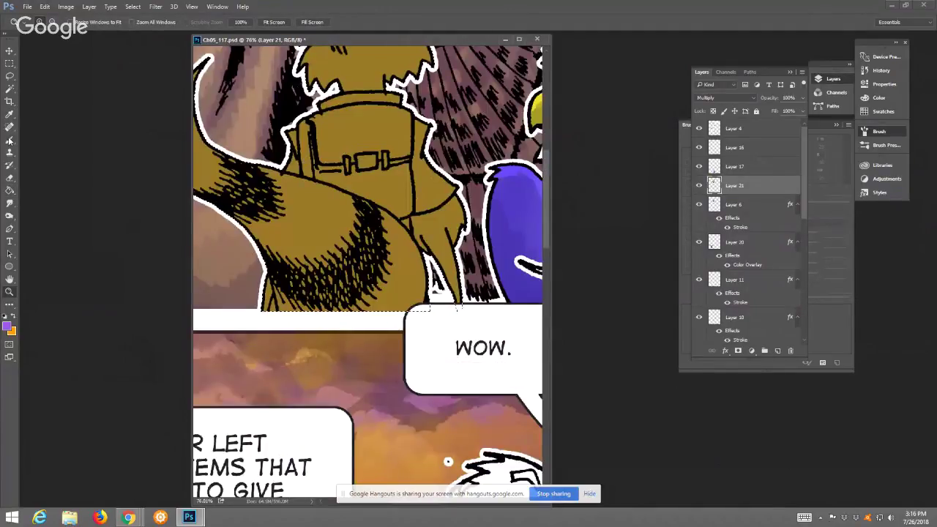
key("b")
left_click(124, 22)
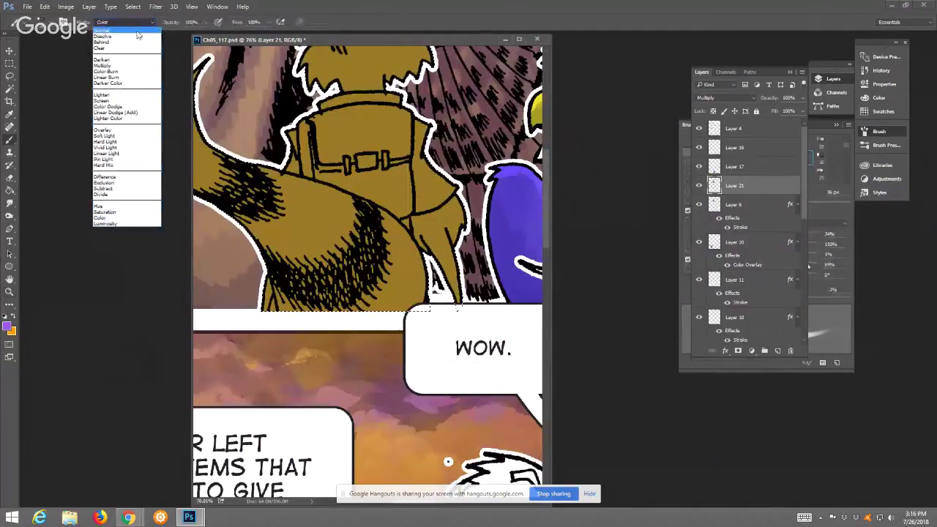
left_click(110, 31)
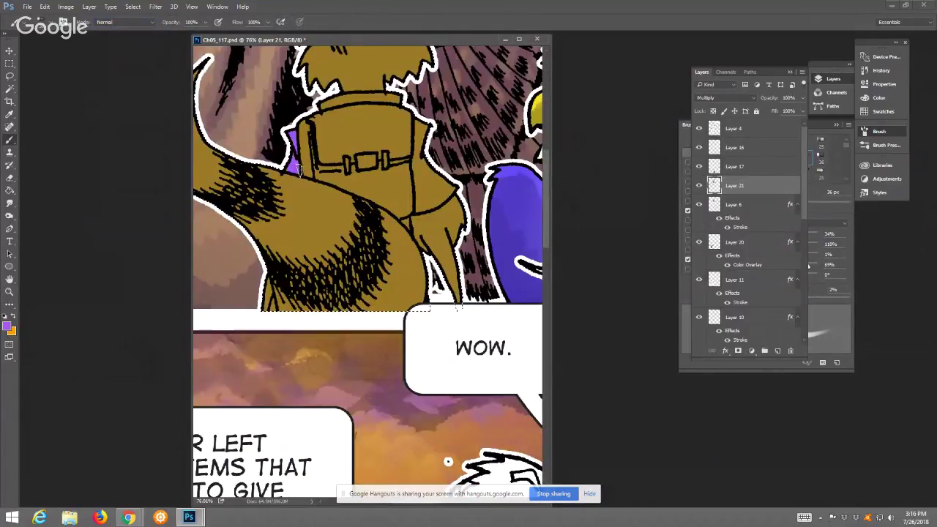
left_click_drag(429, 135, 419, 137)
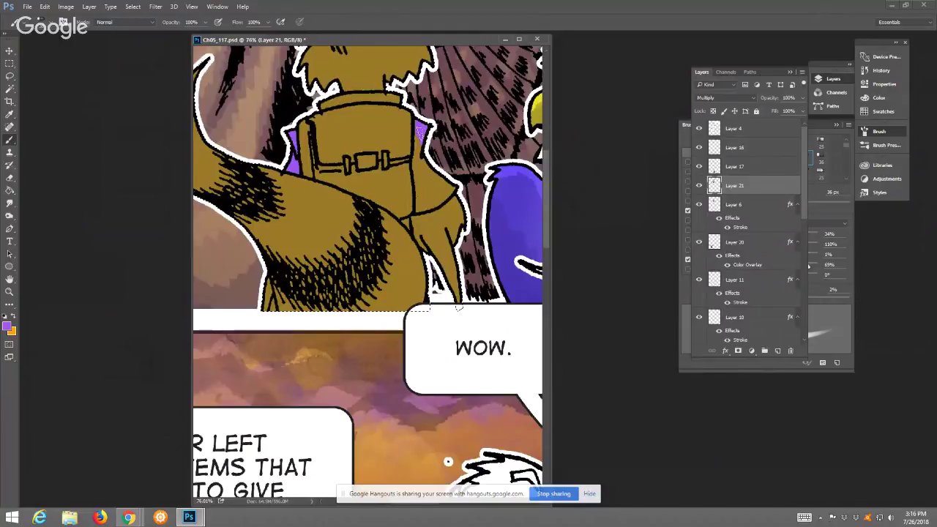
left_click_drag(419, 178, 418, 175)
left_click_drag(418, 207, 420, 214)
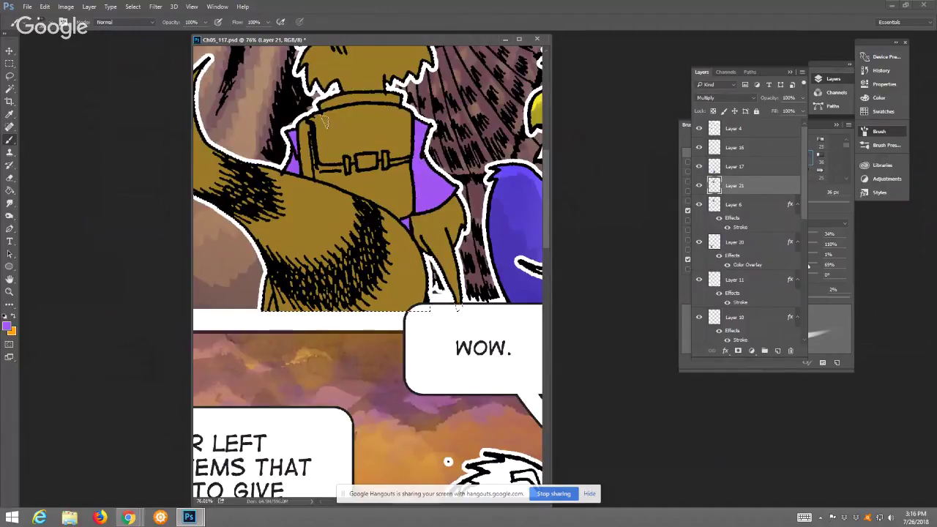
left_click_drag(323, 107, 347, 102)
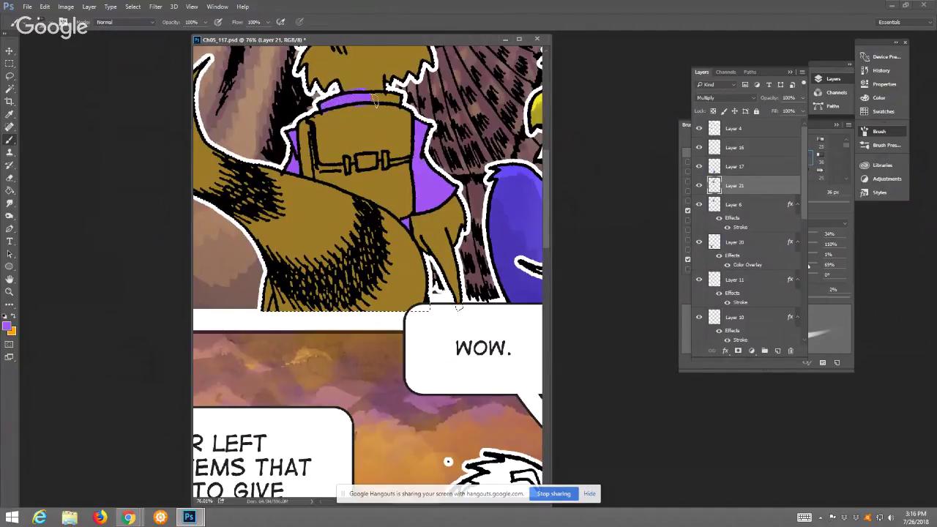
Sample the brown 9b7a26 from the character and touch up the edge between the purple collar and the backpack with the Brush
left_click(8, 327)
left_click(328, 212)
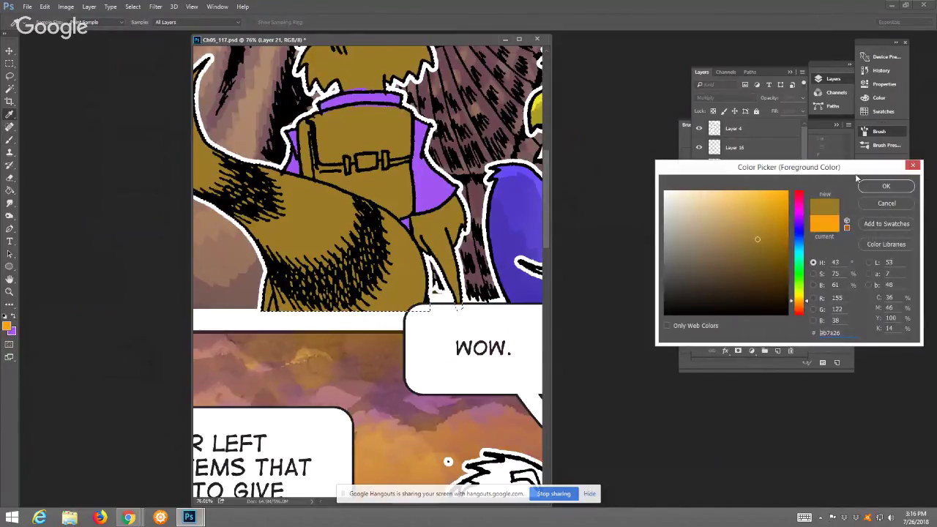
left_click(883, 187)
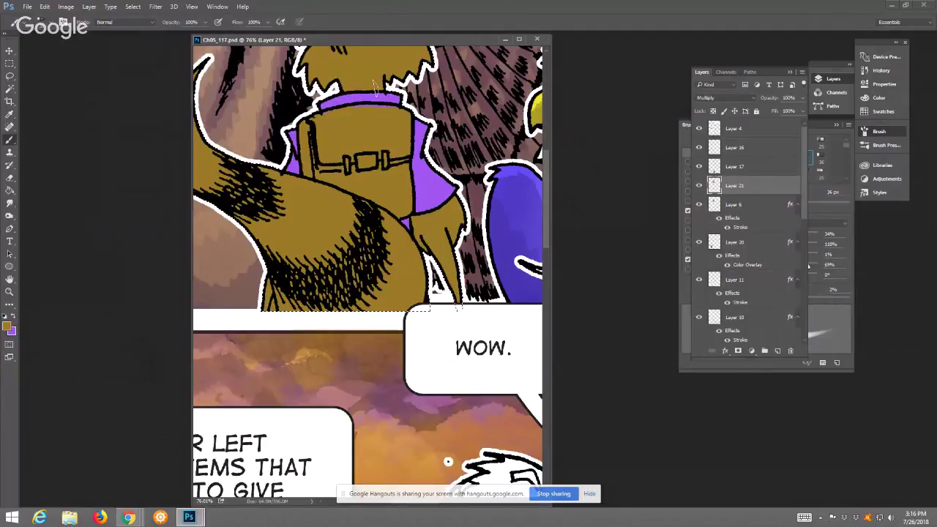
key("z")
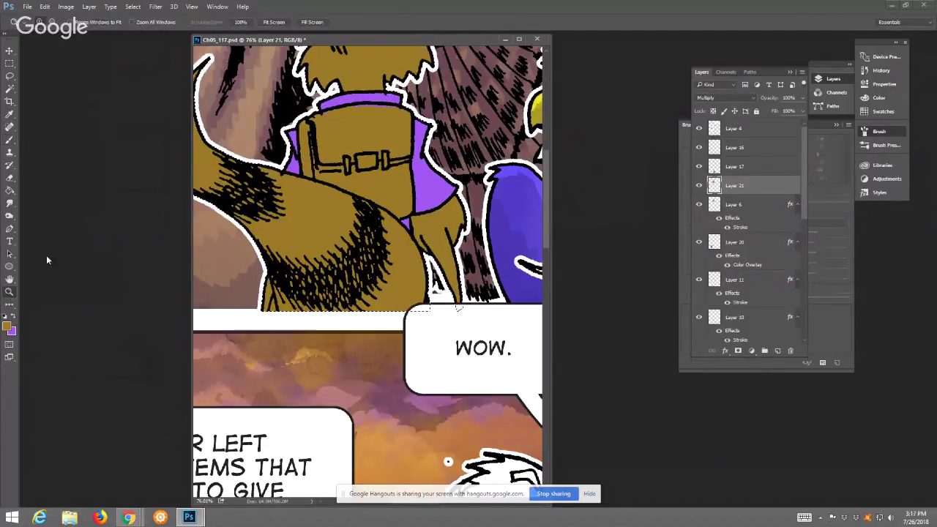
left_click(373, 129)
left_click(373, 129)
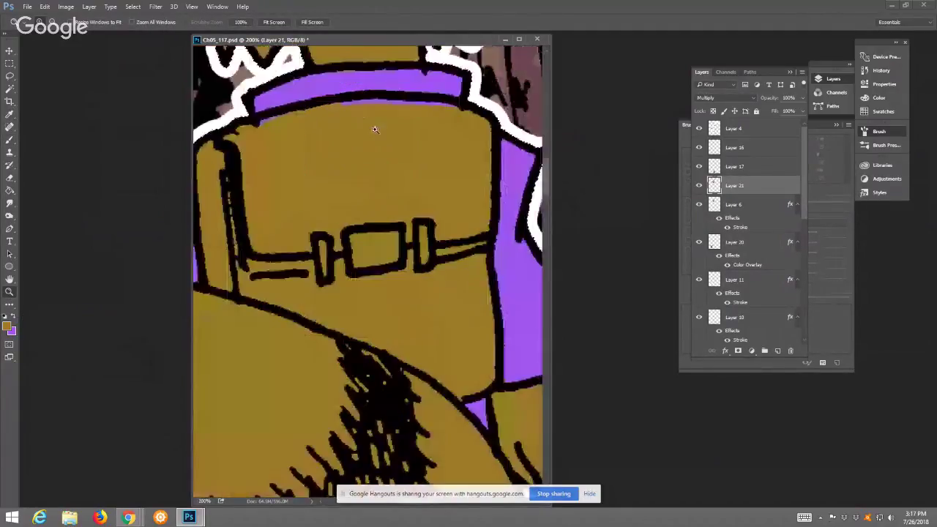
left_click(9, 141)
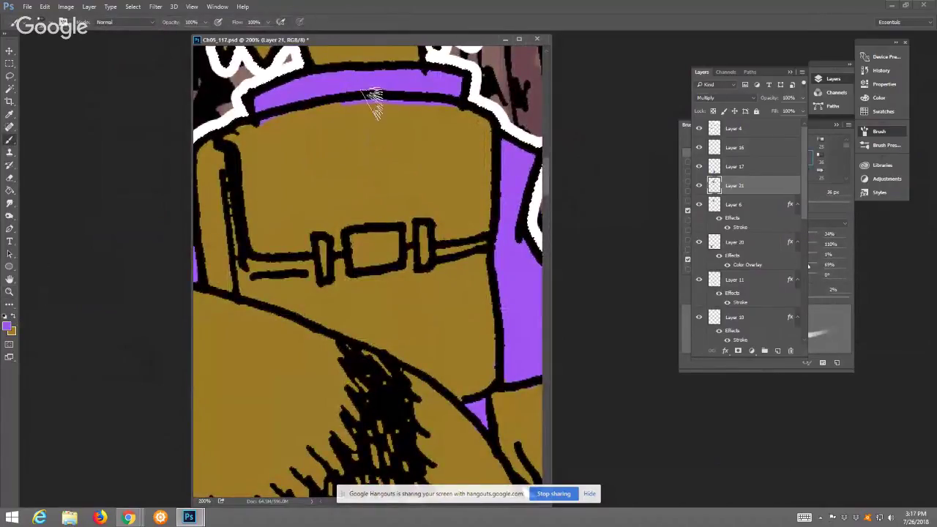
Set the foreground colour to a light orange-tan, #dea65b
left_click(13, 316)
left_click(13, 317)
left_click(6, 325)
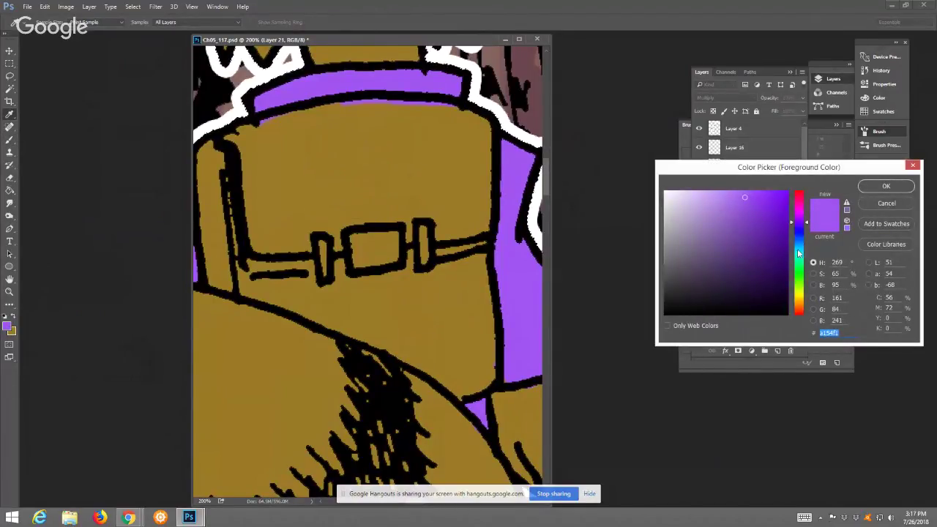
left_click(797, 300)
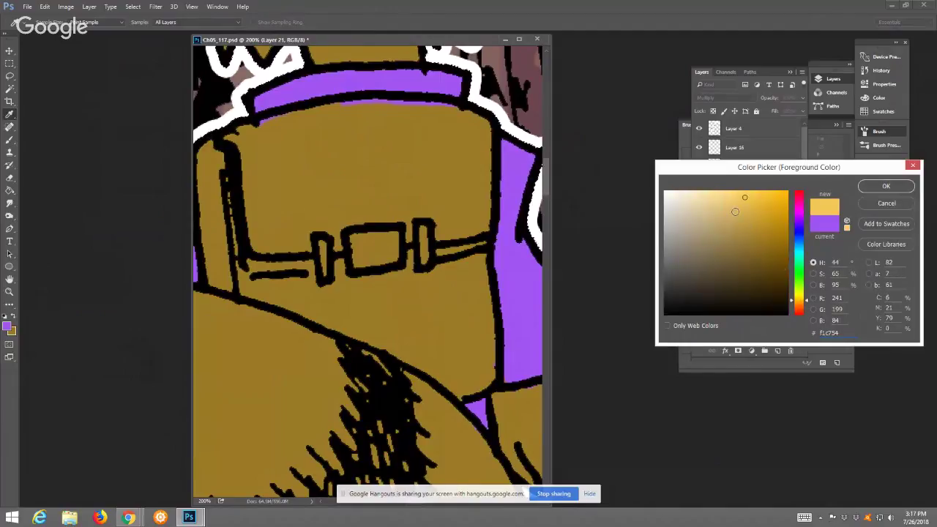
left_click(735, 212)
left_click(800, 303)
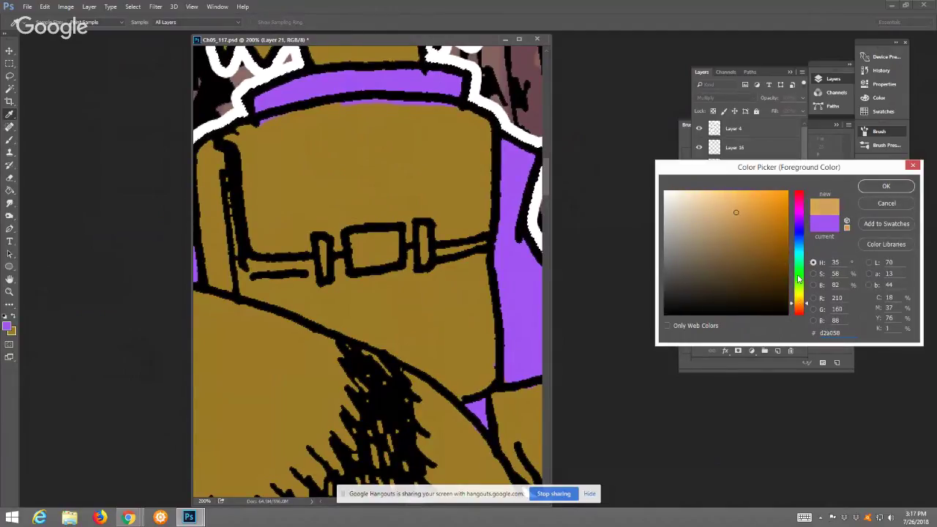
left_click(885, 186)
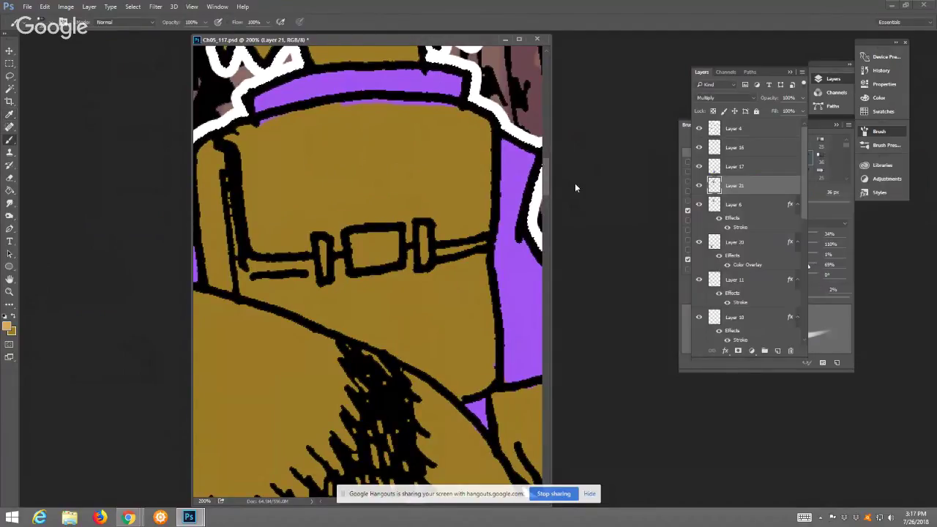
left_click_drag(391, 123, 362, 118)
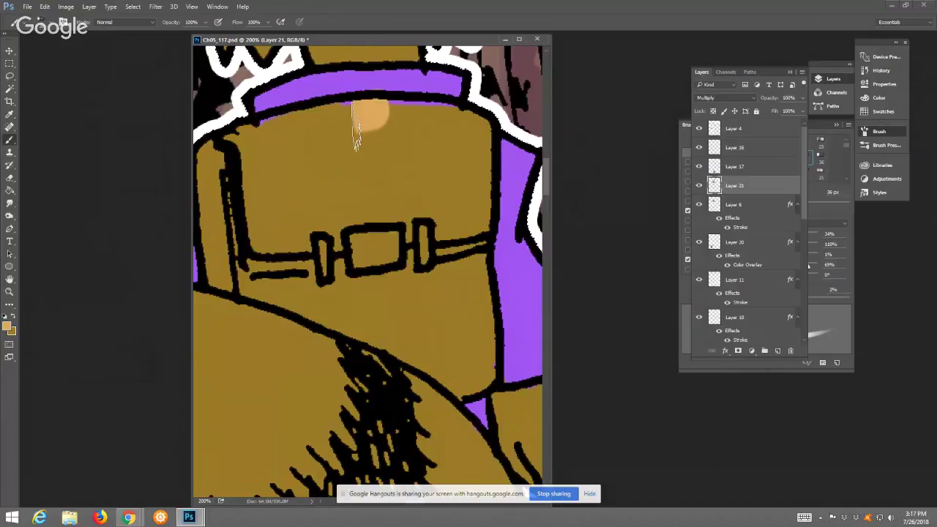
left_click(45, 7)
left_click(49, 17)
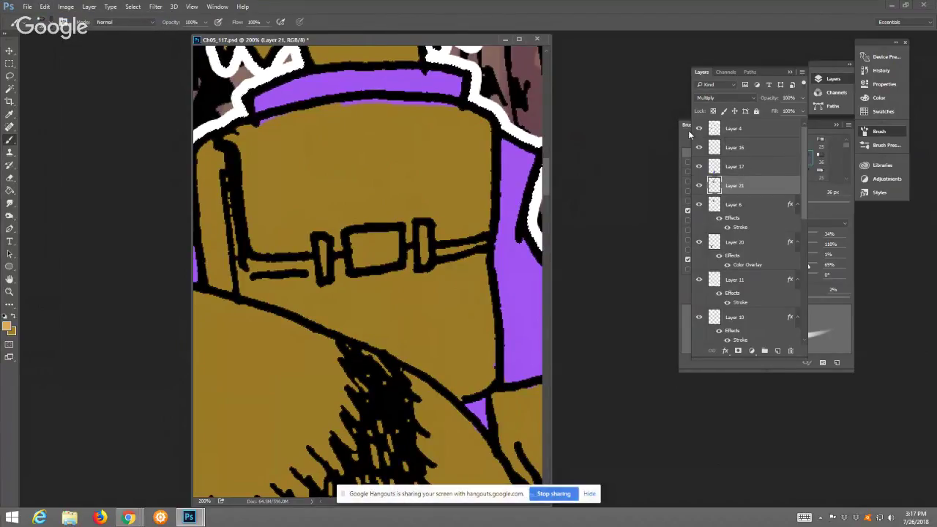
Switch to a hard round brush at 39 px and paint tan along the inside edges of the buckled backpack and its straps
right_click(454, 140)
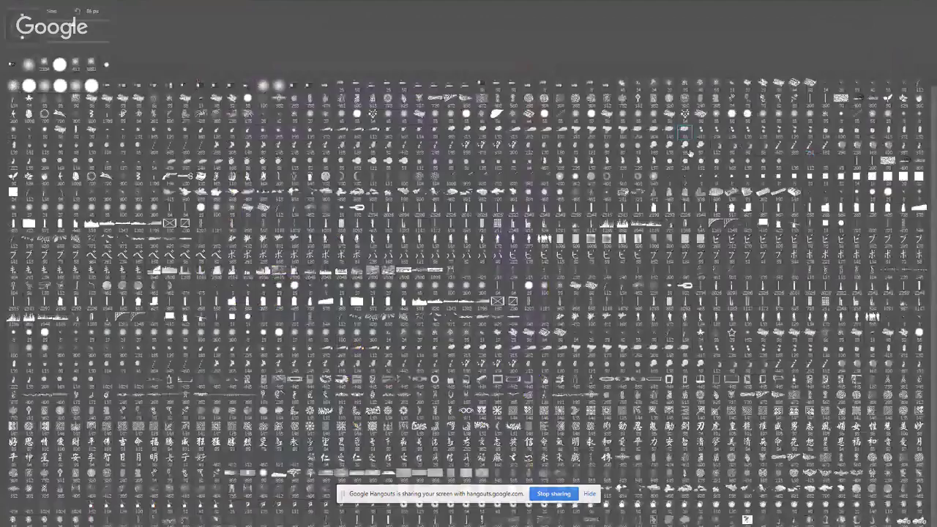
left_click(105, 65)
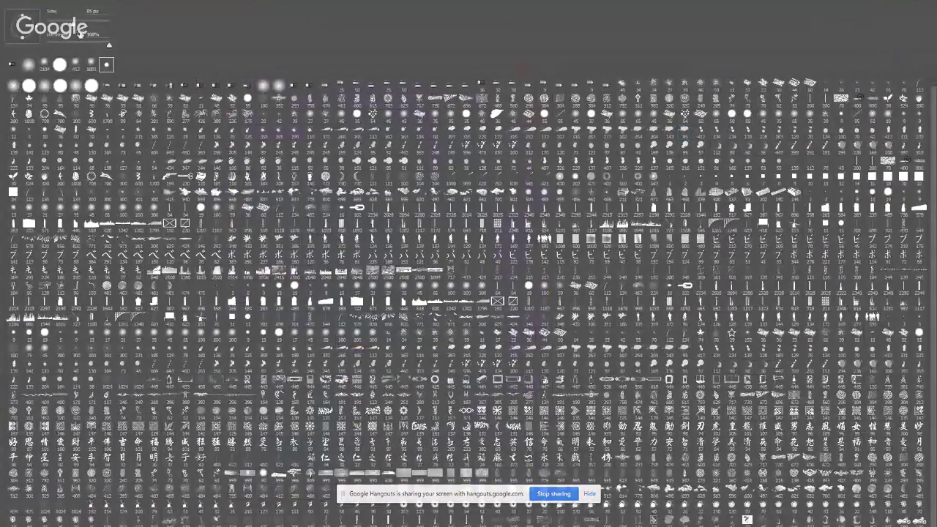
double_click(109, 64)
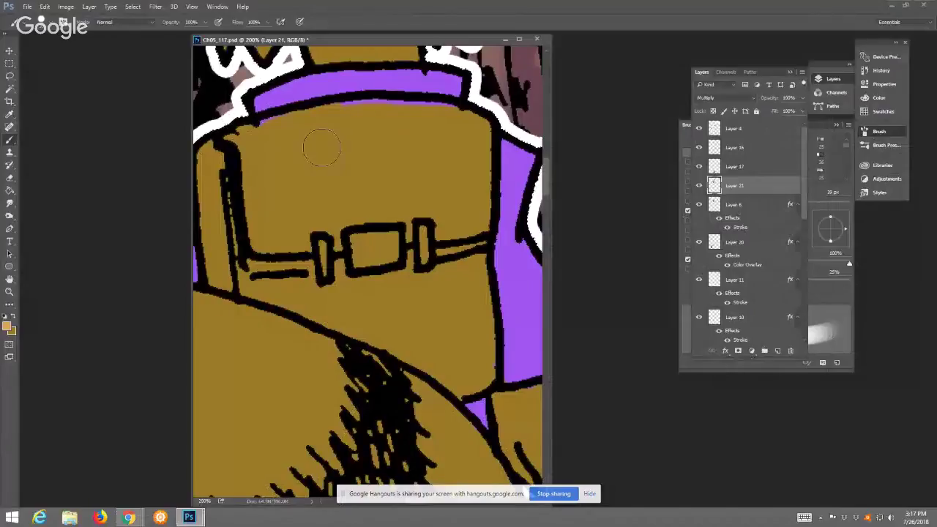
mouse_move(257, 137)
left_mouse_down()
mouse_move(382, 115)
mouse_move(462, 128)
mouse_move(451, 123)
mouse_move(474, 151)
mouse_move(474, 238)
mouse_move(220, 260)
mouse_move(212, 172)
mouse_move(266, 130)
mouse_move(226, 272)
mouse_move(328, 298)
mouse_move(341, 315)
mouse_move(410, 341)
mouse_move(462, 375)
mouse_move(476, 373)
mouse_move(472, 286)
mouse_move(448, 207)
left_mouse_up()
key("g")
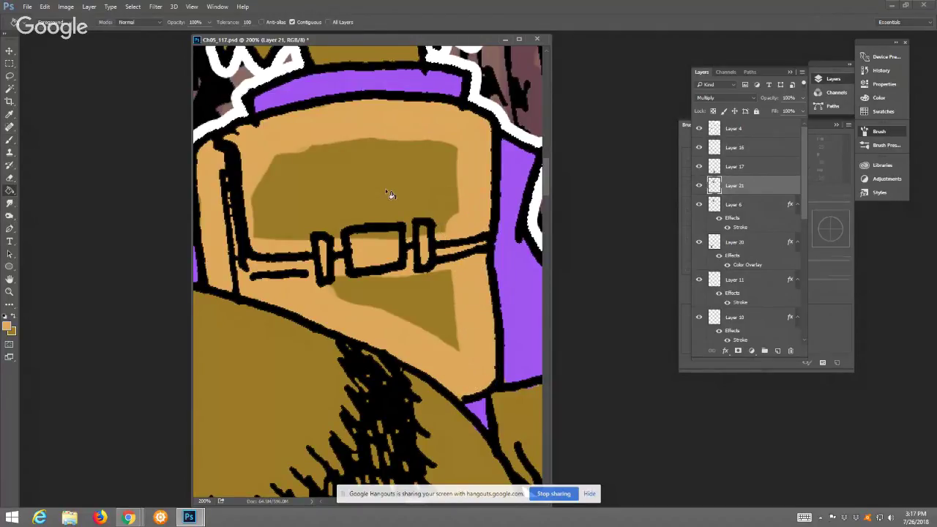
left_click(385, 188)
left_click(45, 6)
left_click(55, 18)
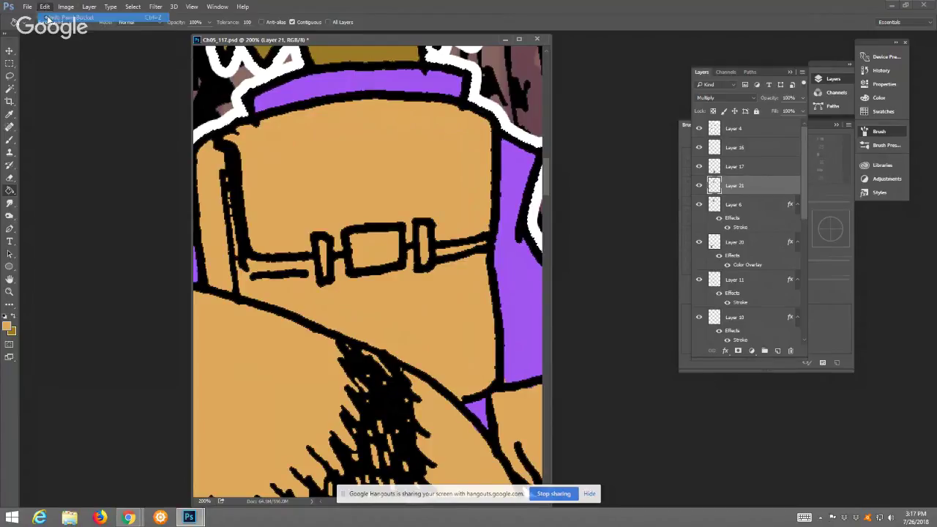
left_click(9, 139)
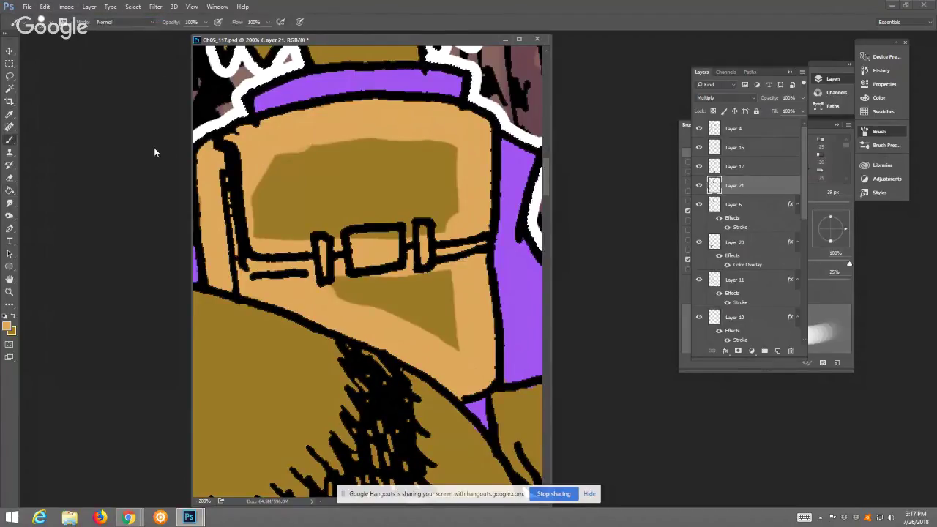
Paint tan over the remaining brown areas inside the backpack, above and below the buckle
mouse_move(307, 154)
left_mouse_down()
mouse_move(252, 211)
mouse_move(288, 229)
mouse_move(327, 164)
mouse_move(366, 143)
mouse_move(449, 148)
mouse_move(450, 217)
mouse_move(349, 200)
mouse_move(422, 234)
mouse_move(347, 269)
mouse_move(338, 292)
mouse_move(418, 316)
mouse_move(455, 280)
mouse_move(452, 339)
left_mouse_up()
left_click(6, 327)
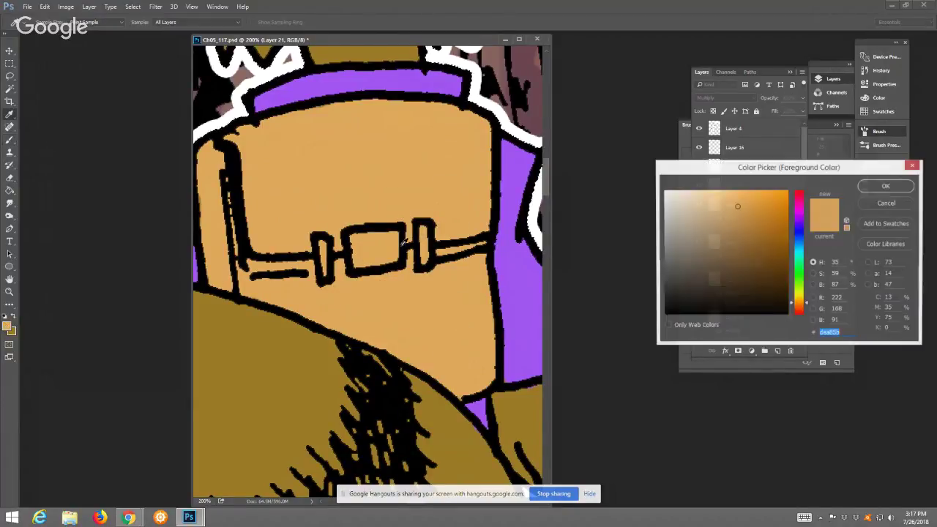
left_click(881, 189)
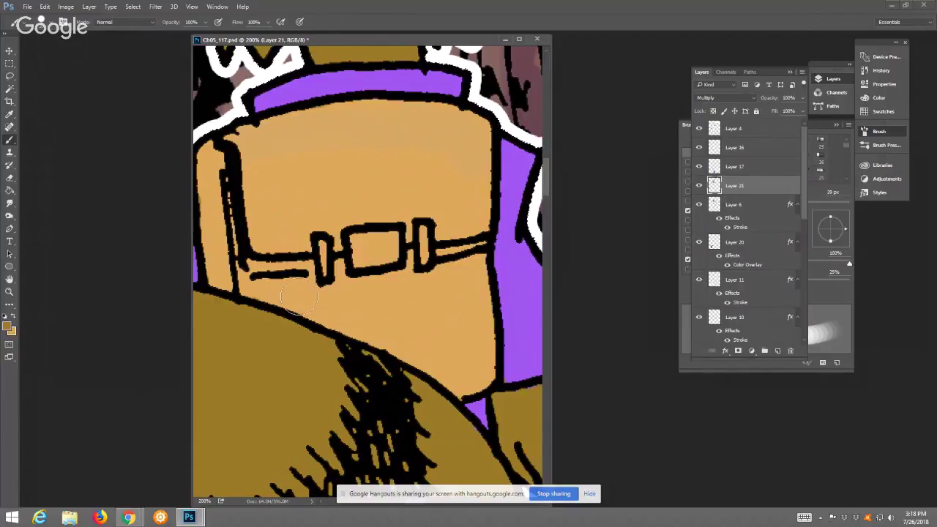
Set the foreground colour to a dark purple with a hue of 261° for shading the character's head
left_click_drag(341, 293, 256, 253)
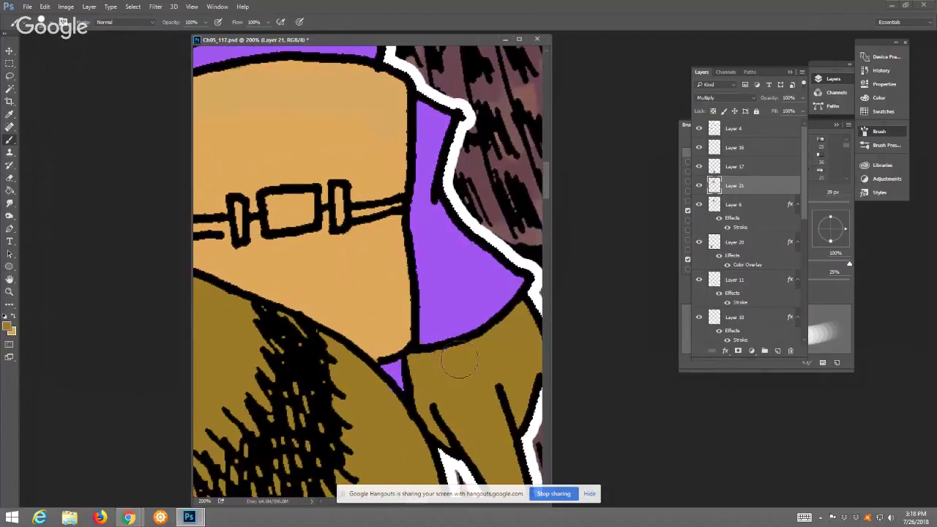
mouse_move(439, 345)
left_mouse_down()
mouse_move(402, 276)
mouse_move(451, 269)
left_mouse_up()
left_click_drag(348, 220, 472, 303)
left_click_drag(288, 286, 359, 395)
left_click_drag(421, 220, 356, 410)
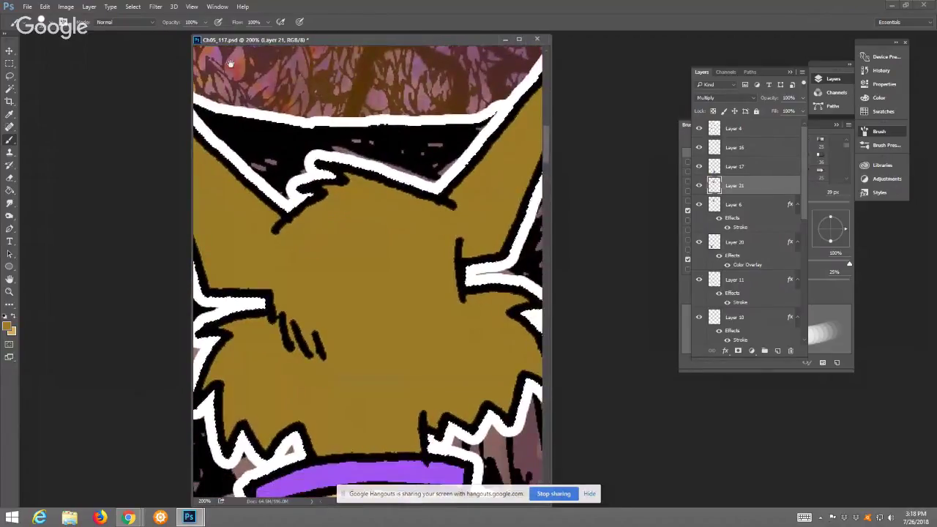
left_click(9, 326)
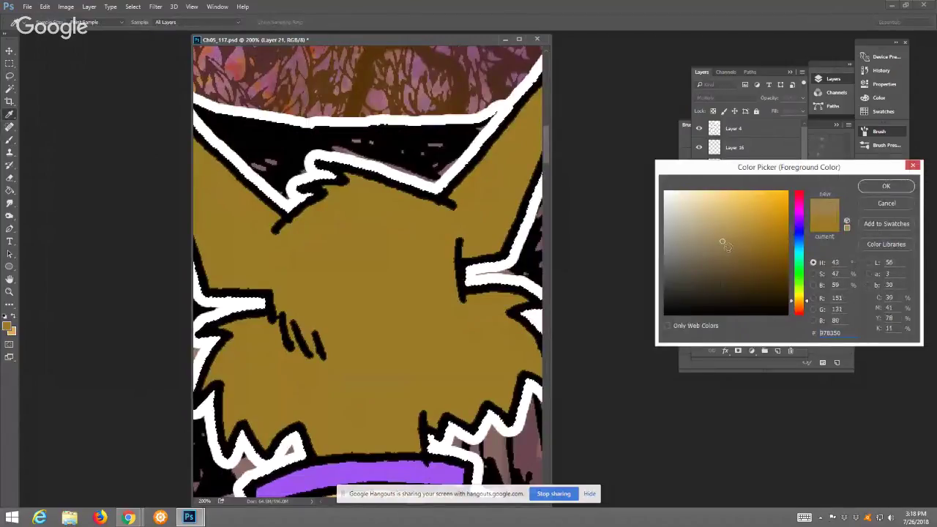
left_click(799, 235)
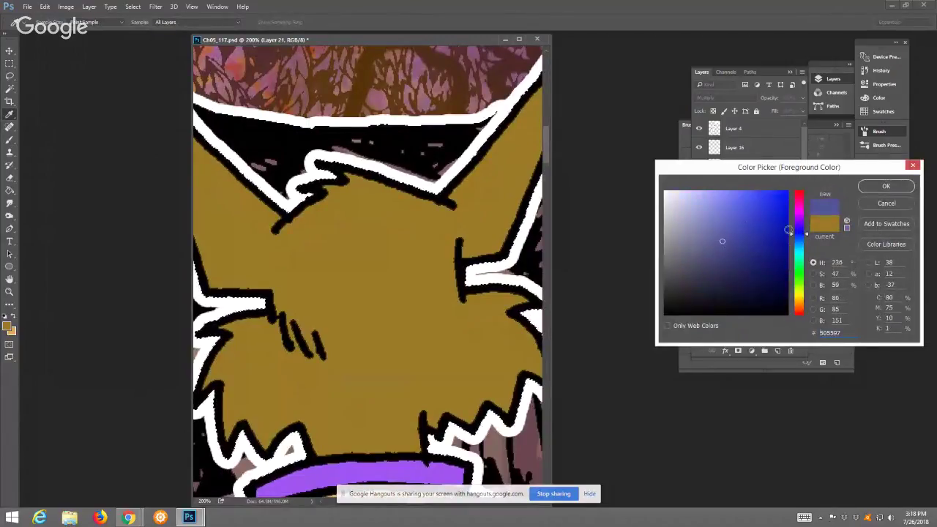
left_click(800, 225)
left_click(742, 233)
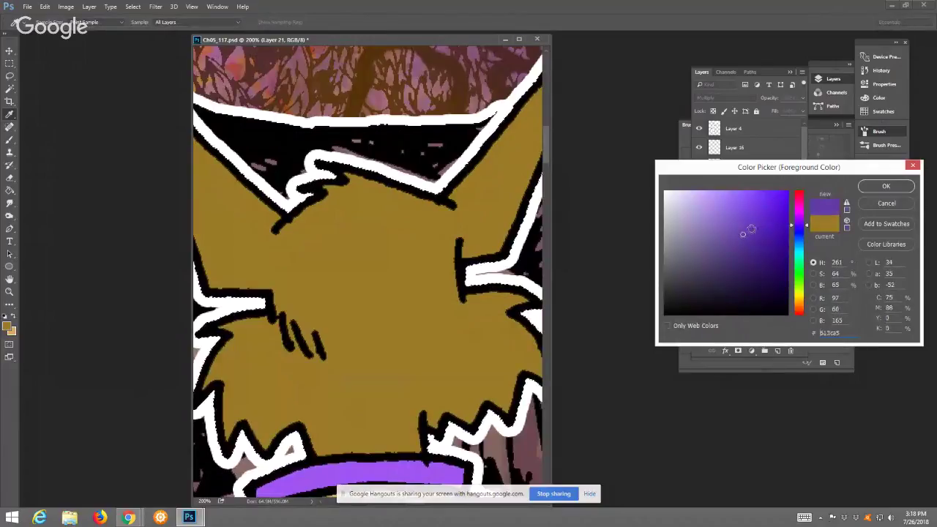
left_click(879, 188)
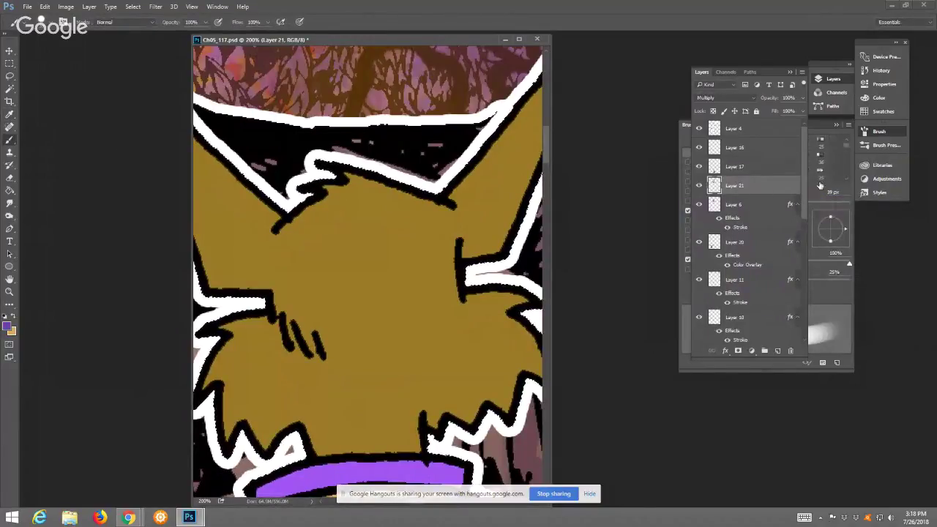
Switch to the Flat Point bristle brush, set its size to 26 px, and undo the purple test stroke on the head
left_click(834, 166)
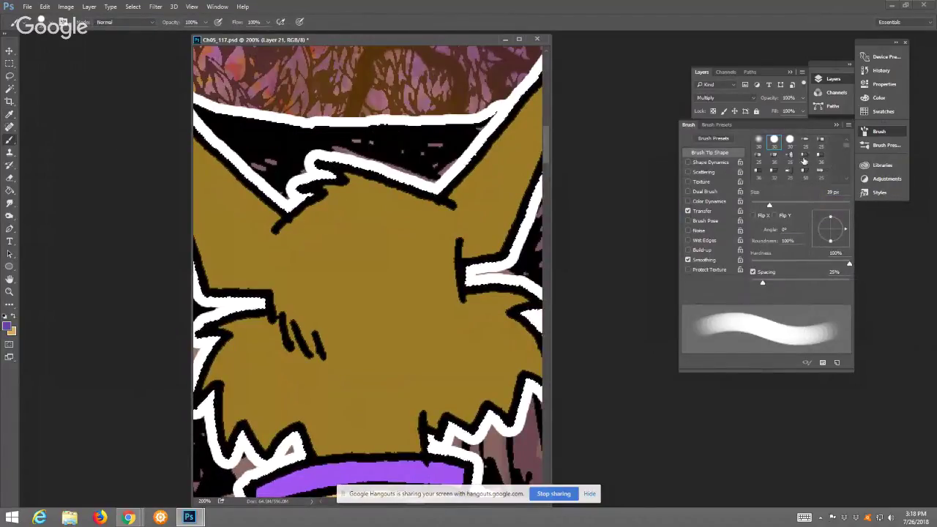
left_click(803, 158)
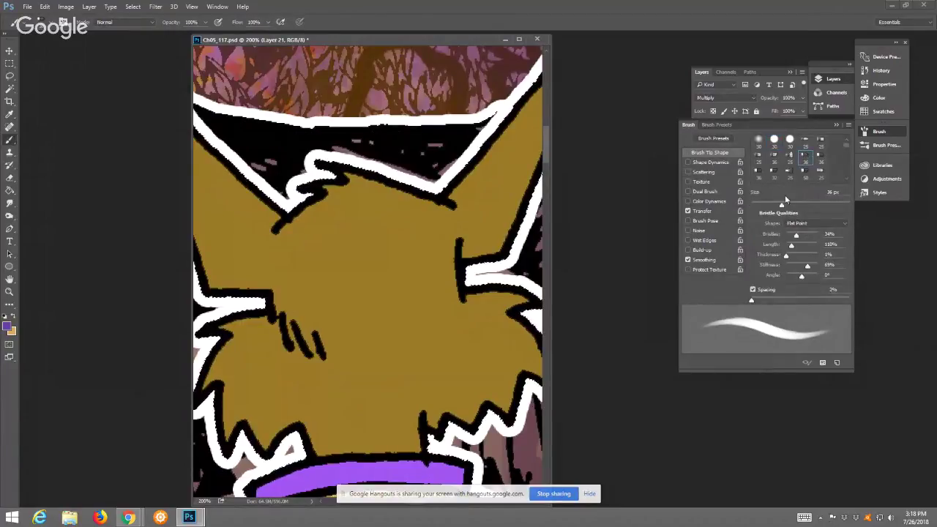
left_click_drag(782, 204, 773, 208)
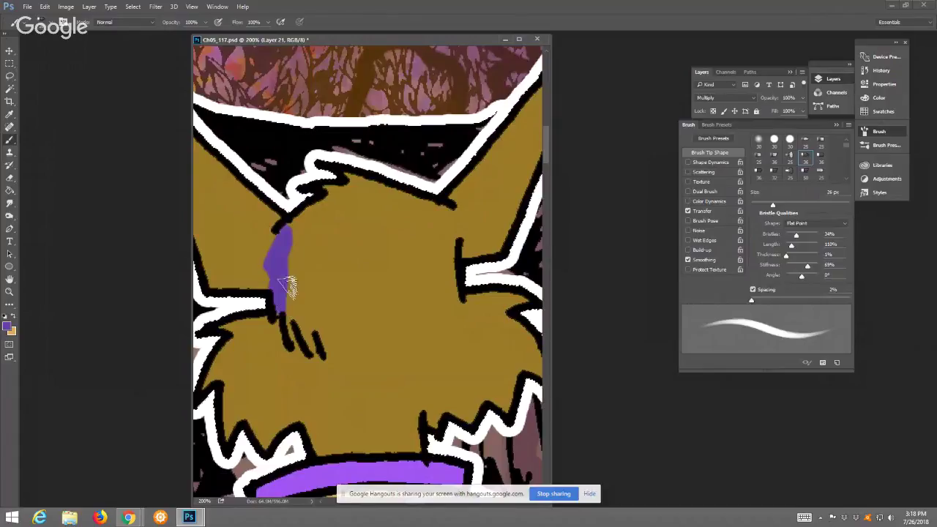
left_click(44, 7)
left_click(63, 16)
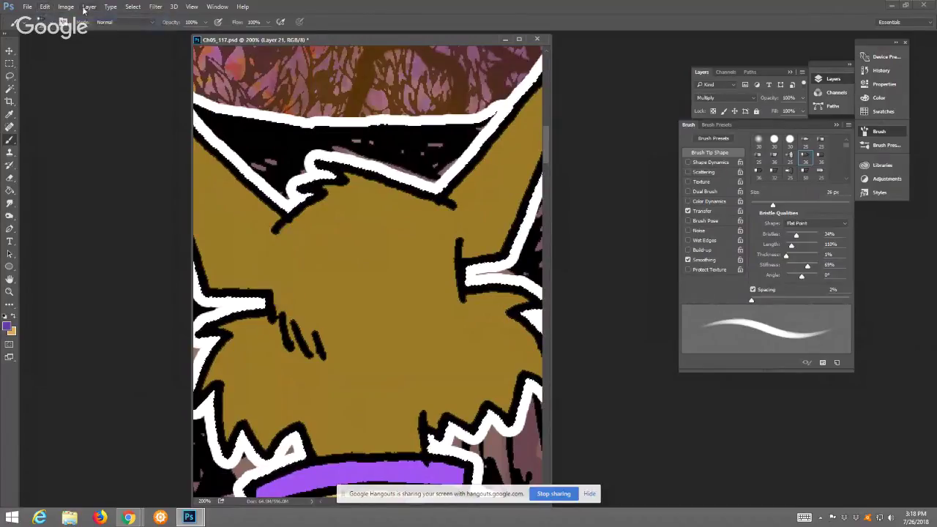
Create a new layer named Layer 22 with Multiply blending and 21% opacity
left_click(110, 6)
mouse_move(89, 7)
mouse_move(110, 18)
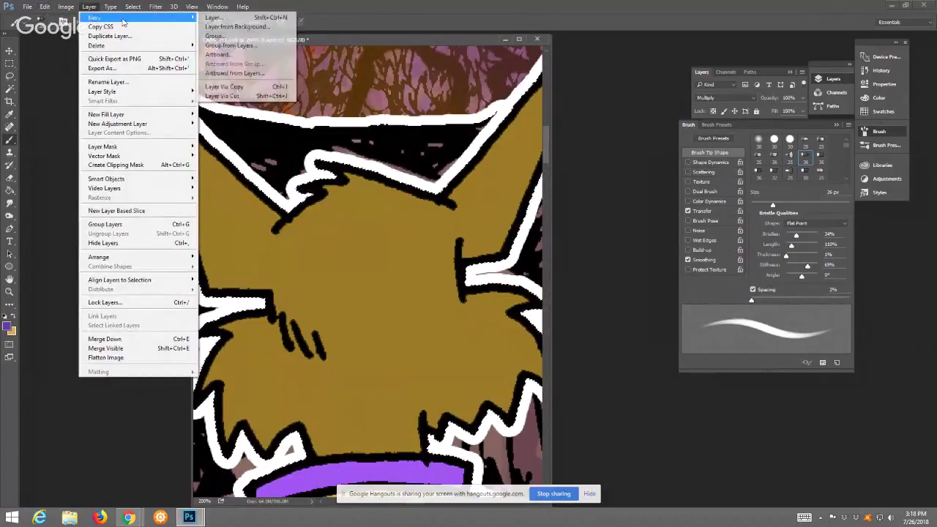
left_click(220, 19)
left_click(460, 201)
left_click(429, 236)
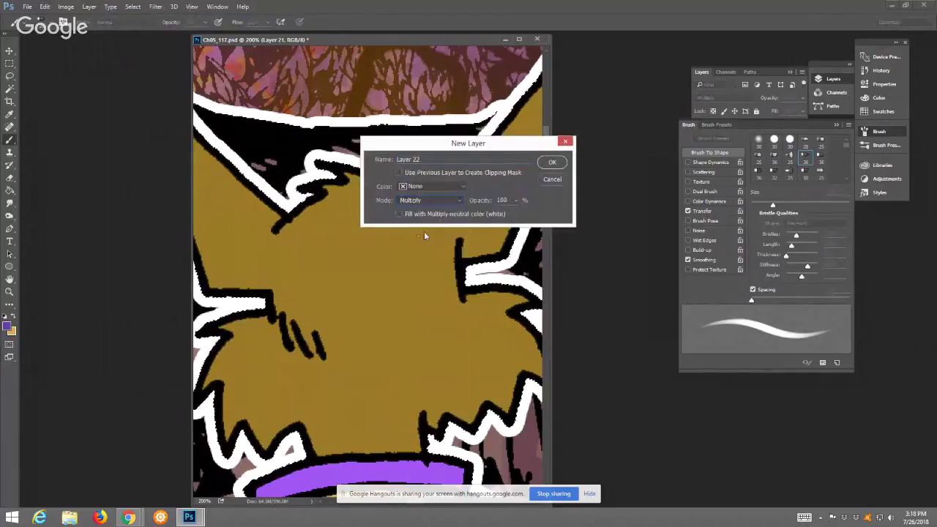
left_click(515, 201)
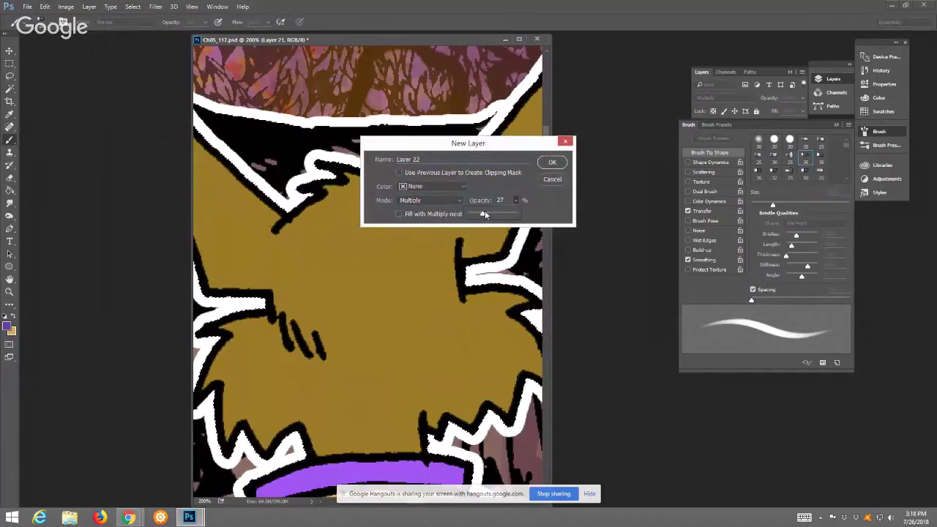
left_click(482, 213)
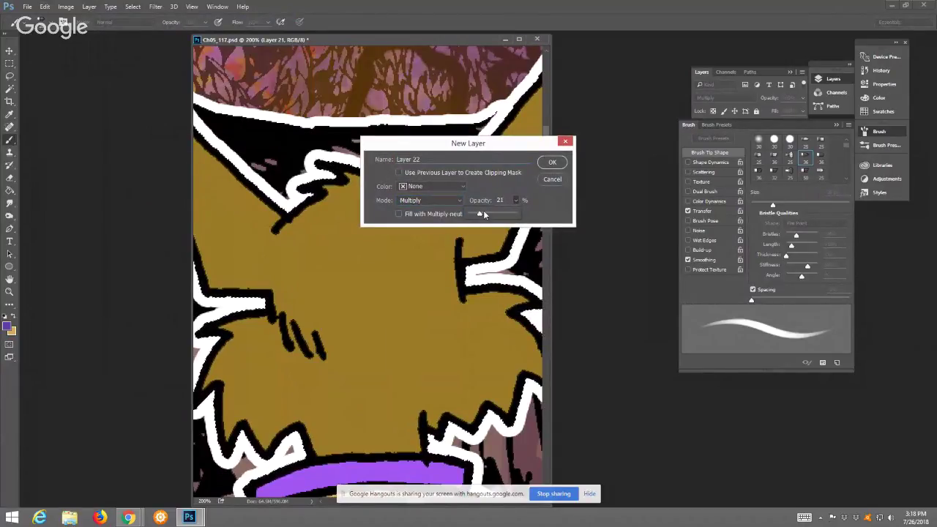
left_click(551, 162)
Brush soft shadows down the left side of the head, over the cheek fur, and along the lower side of the left ear
mouse_move(305, 237)
left_mouse_down()
mouse_move(276, 245)
mouse_move(295, 276)
left_mouse_up()
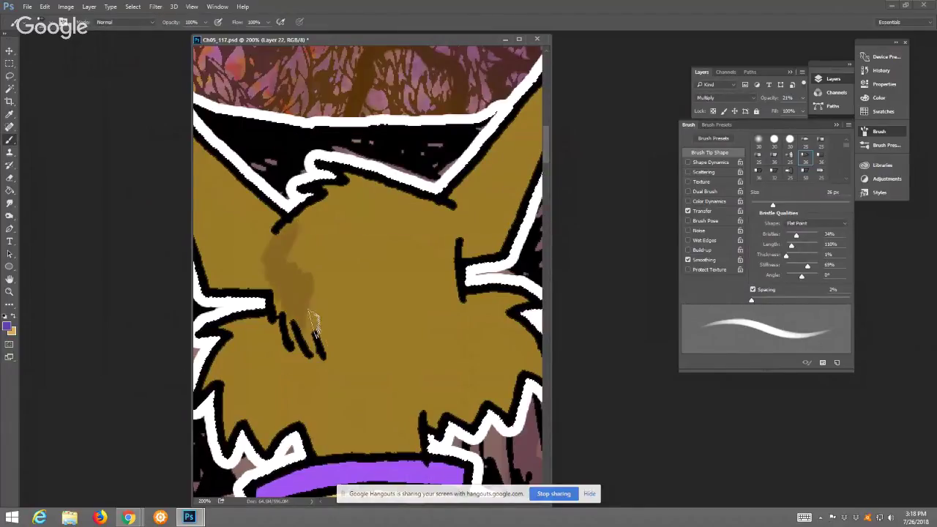
left_click_drag(315, 322, 361, 333)
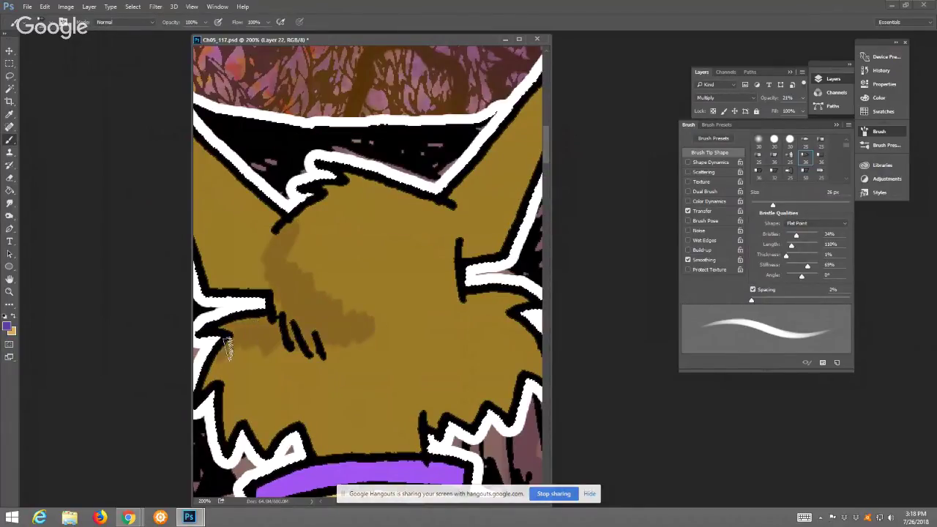
mouse_move(246, 418)
left_mouse_down()
mouse_move(287, 369)
mouse_move(303, 369)
mouse_move(353, 438)
left_mouse_up()
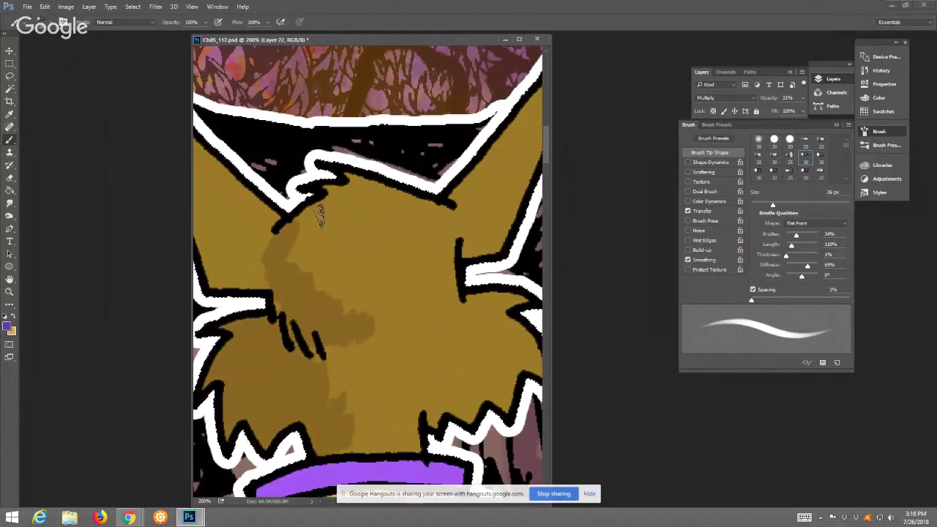
left_click_drag(320, 216, 506, 275)
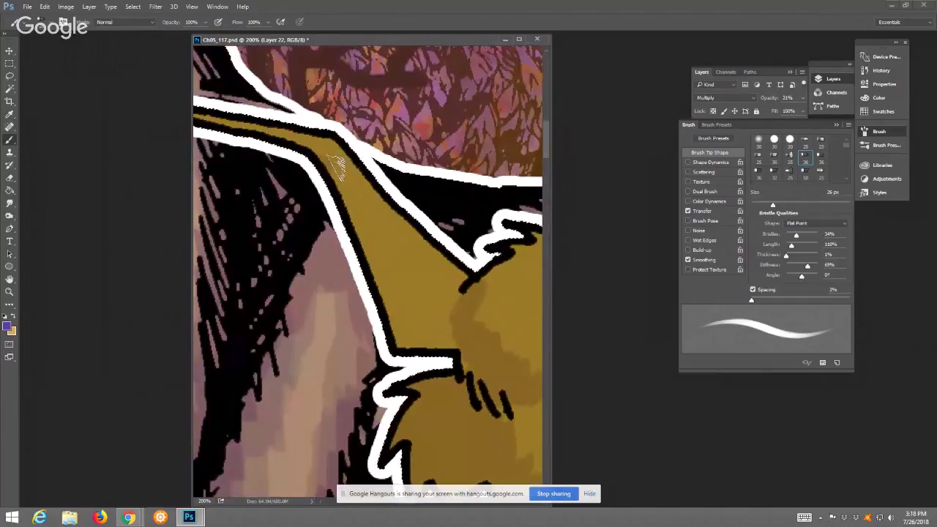
mouse_move(337, 167)
left_mouse_down()
mouse_move(391, 300)
mouse_move(368, 232)
mouse_move(390, 294)
mouse_move(426, 285)
mouse_move(414, 337)
mouse_move(446, 339)
mouse_move(415, 328)
mouse_move(470, 346)
left_mouse_up()
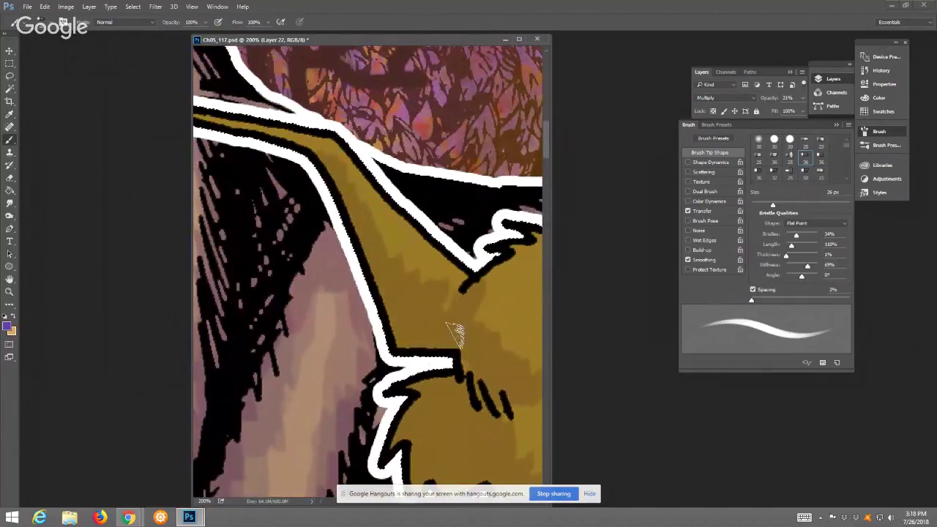
Brush shadows along the backpack's upper-left edge, its narrow side panel and the purple cloth beside it
scroll(457, 339, "down", 10)
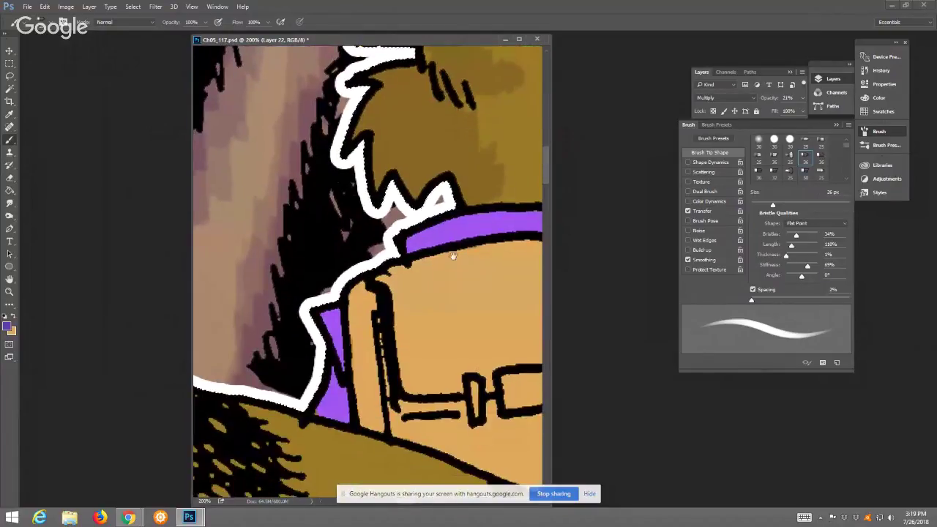
mouse_move(454, 233)
left_mouse_down()
mouse_move(374, 288)
mouse_move(475, 259)
mouse_move(399, 344)
mouse_move(417, 395)
left_mouse_up()
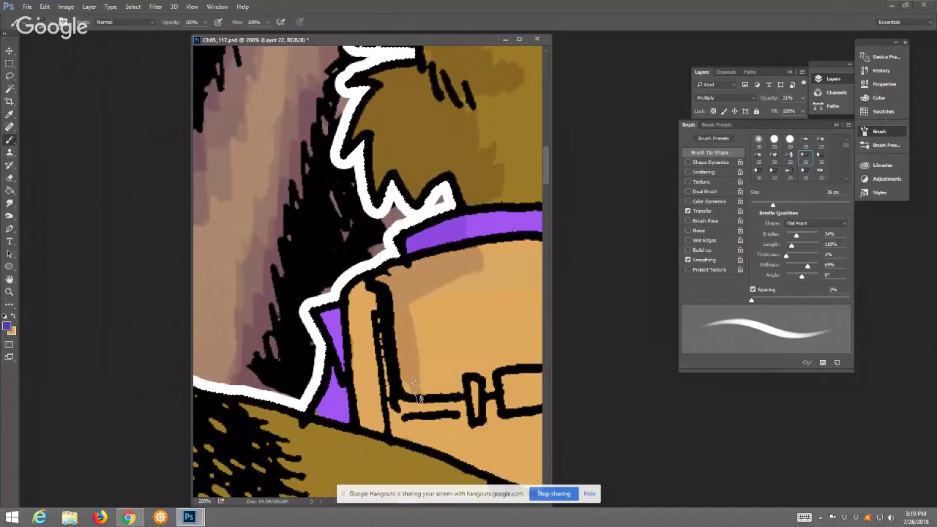
left_click_drag(368, 288, 371, 340)
mouse_move(384, 375)
left_mouse_down()
mouse_move(364, 388)
mouse_move(345, 323)
mouse_move(352, 388)
mouse_move(314, 406)
left_mouse_up()
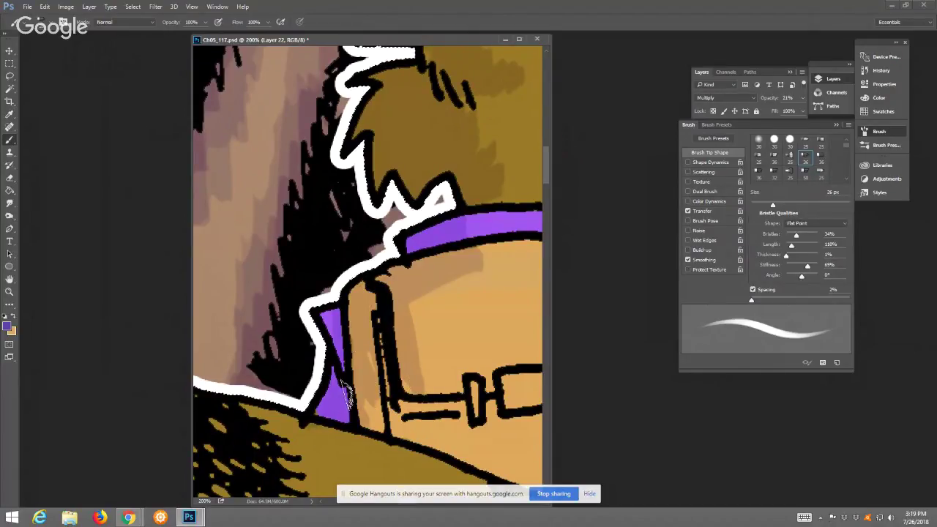
left_click_drag(367, 444, 382, 436)
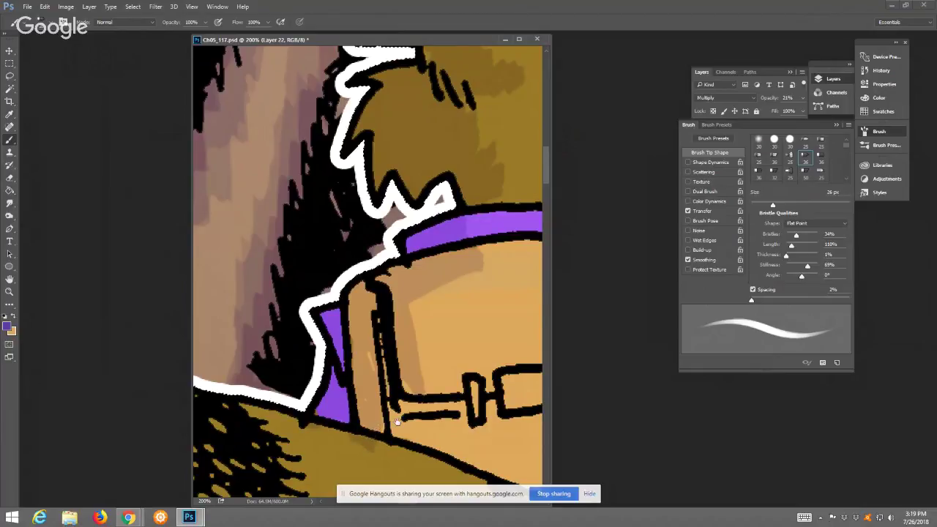
Shade the backpack beneath the buckle strap, along its curved lower edge and toward its lower-right corner
left_click_drag(370, 269, 320, 182)
mouse_move(368, 364)
left_mouse_down()
mouse_move(408, 339)
mouse_move(468, 347)
mouse_move(441, 347)
mouse_move(532, 339)
left_mouse_up()
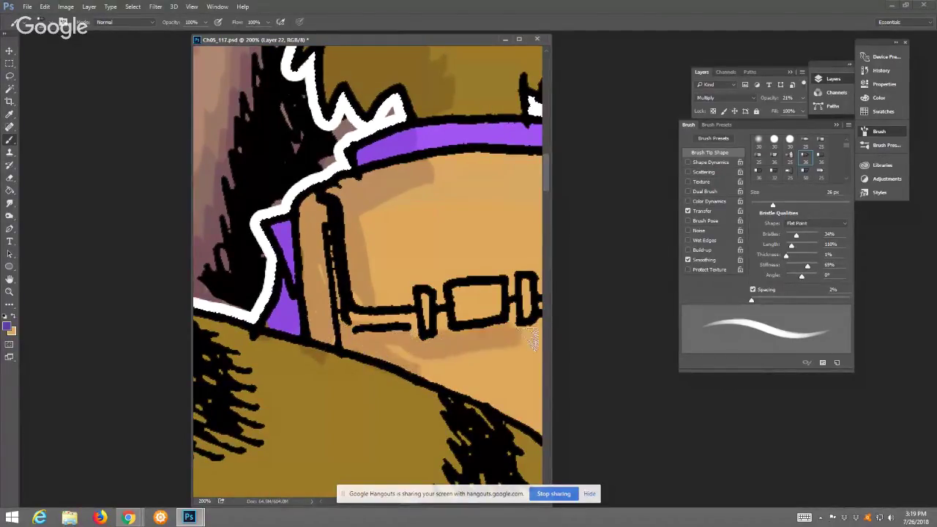
left_click_drag(414, 366, 508, 413)
left_click_drag(494, 362, 385, 274)
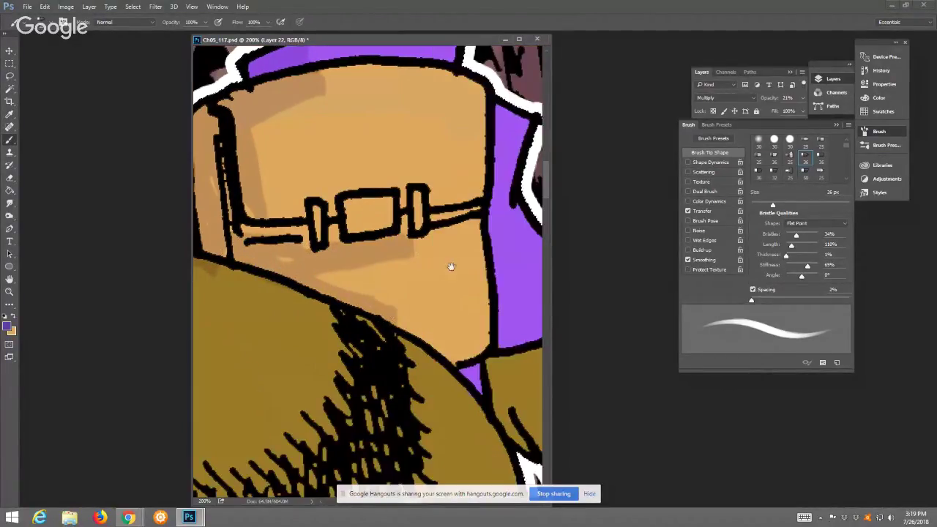
mouse_move(425, 247)
left_mouse_down()
mouse_move(476, 223)
mouse_move(444, 228)
mouse_move(449, 239)
mouse_move(400, 314)
mouse_move(469, 252)
mouse_move(435, 340)
left_mouse_up()
Brush angular fold shadows onto the backpack flap above the buckle strap
mouse_move(288, 209)
left_mouse_down()
mouse_move(301, 146)
mouse_move(357, 175)
mouse_move(312, 177)
mouse_move(304, 168)
mouse_move(266, 207)
mouse_move(343, 199)
left_mouse_up()
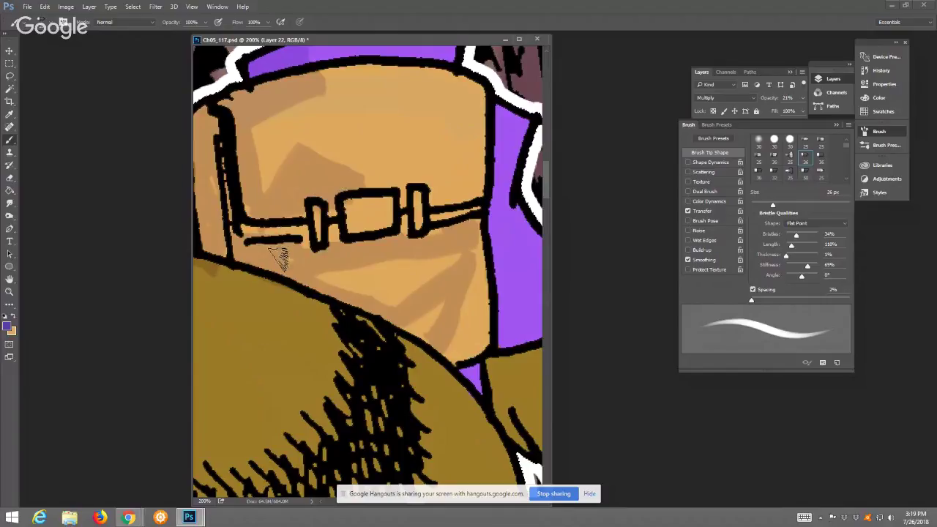
mouse_move(309, 136)
left_mouse_down()
mouse_move(376, 95)
mouse_move(378, 128)
mouse_move(303, 131)
mouse_move(295, 142)
mouse_move(303, 156)
left_mouse_up()
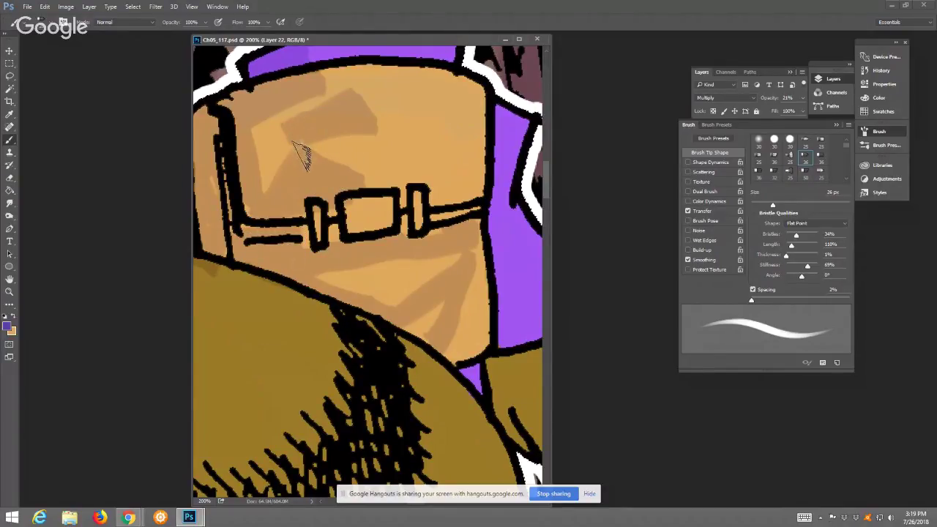
left_click_drag(327, 190, 422, 126)
Shade the brown fur left of and below the backpack, around the black hatching and down to the panel's bottom edge
left_click_drag(316, 243, 561, 286)
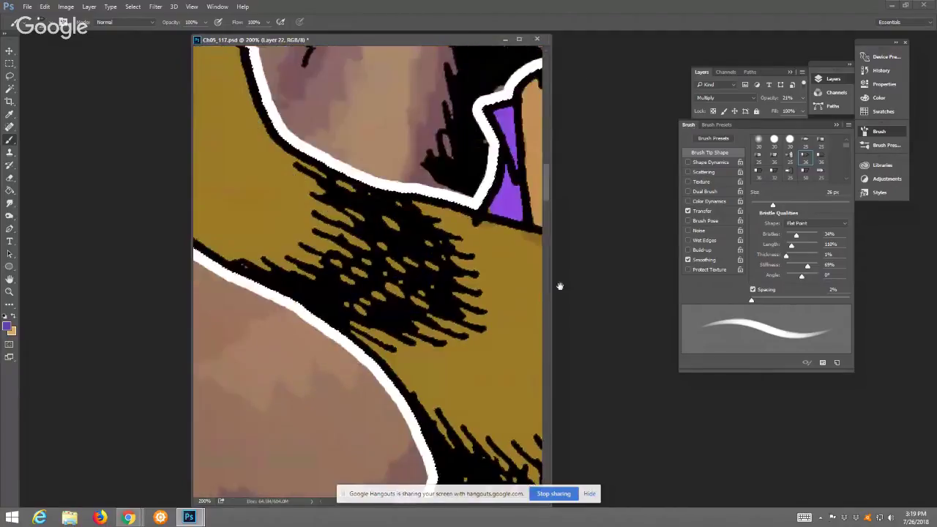
left_click_drag(505, 260, 556, 396)
mouse_move(306, 98)
left_mouse_down()
mouse_move(219, 236)
mouse_move(235, 218)
mouse_move(229, 324)
mouse_move(259, 278)
mouse_move(303, 388)
mouse_move(328, 405)
mouse_move(244, 355)
mouse_move(304, 399)
mouse_move(343, 381)
mouse_move(364, 412)
mouse_move(390, 276)
left_mouse_up()
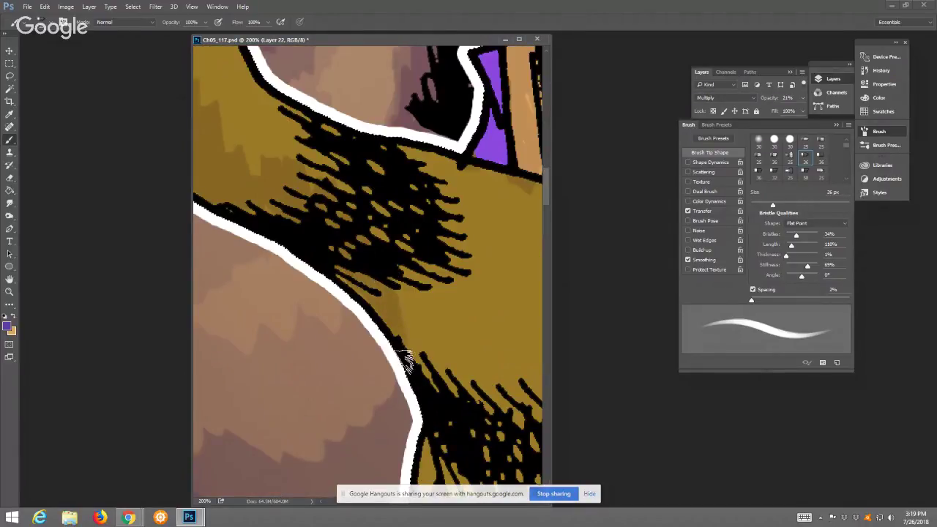
mouse_move(424, 322)
left_mouse_down()
mouse_move(448, 396)
mouse_move(470, 308)
mouse_move(485, 327)
mouse_move(479, 409)
mouse_move(509, 322)
mouse_move(508, 294)
mouse_move(502, 315)
mouse_move(489, 265)
mouse_move(458, 273)
mouse_move(430, 333)
left_mouse_up()
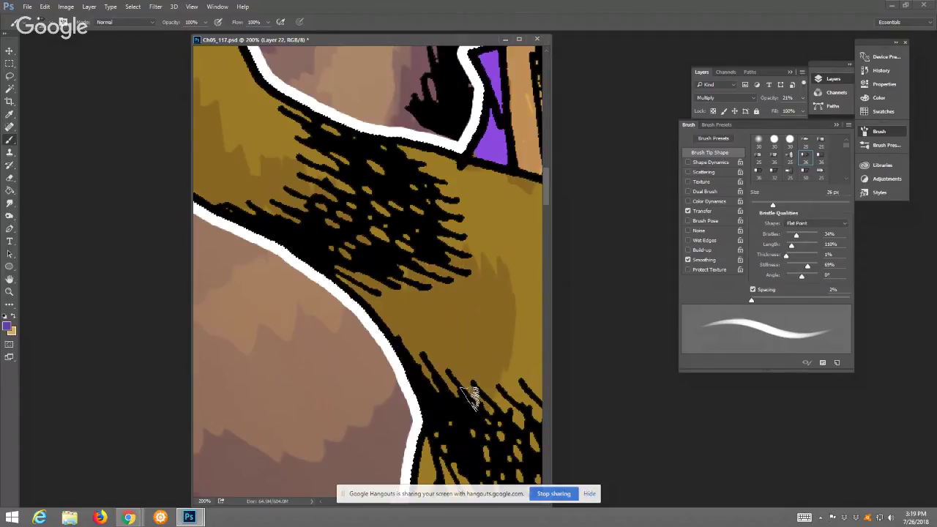
mouse_move(472, 395)
left_mouse_down()
mouse_move(509, 395)
mouse_move(440, 224)
left_mouse_up()
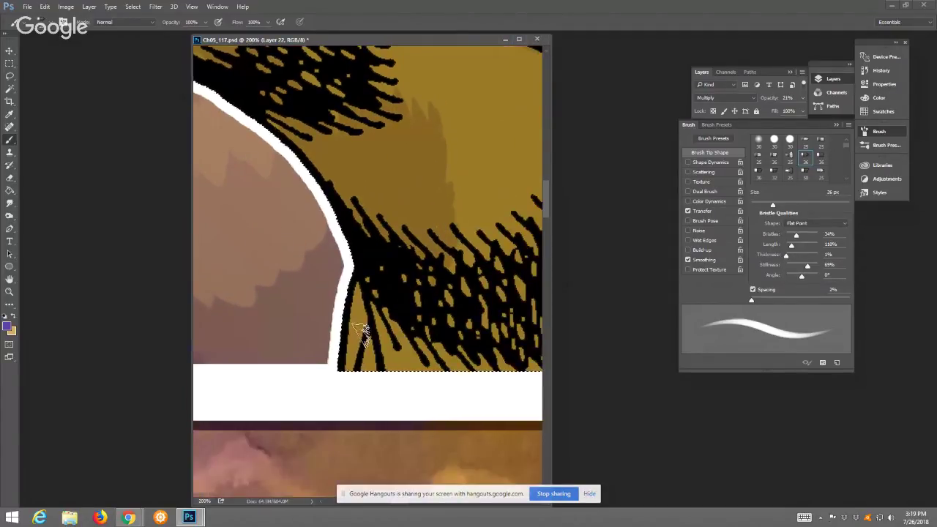
mouse_move(359, 325)
left_mouse_down()
mouse_move(359, 376)
mouse_move(376, 371)
mouse_move(441, 245)
mouse_move(436, 371)
mouse_move(497, 310)
mouse_move(444, 300)
mouse_move(485, 193)
mouse_move(501, 248)
mouse_move(482, 359)
mouse_move(505, 373)
left_mouse_up()
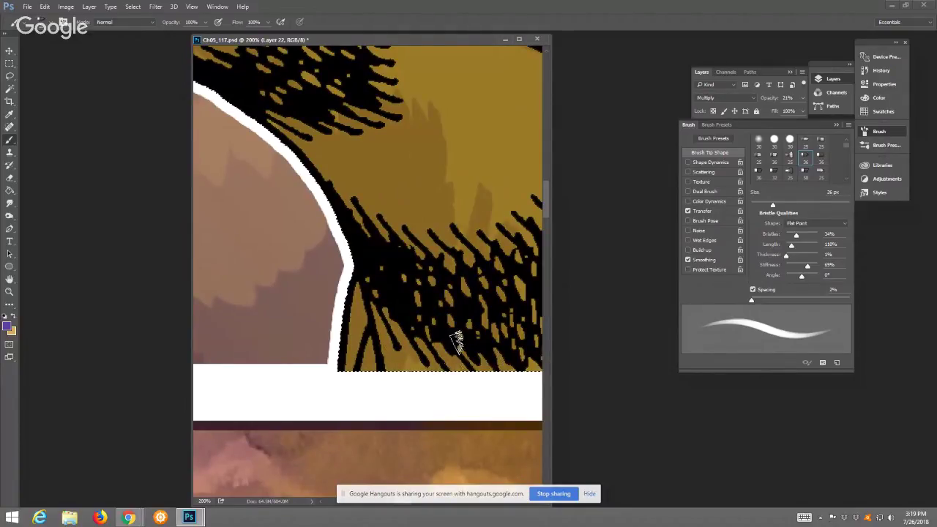
left_click_drag(480, 270, 341, 335)
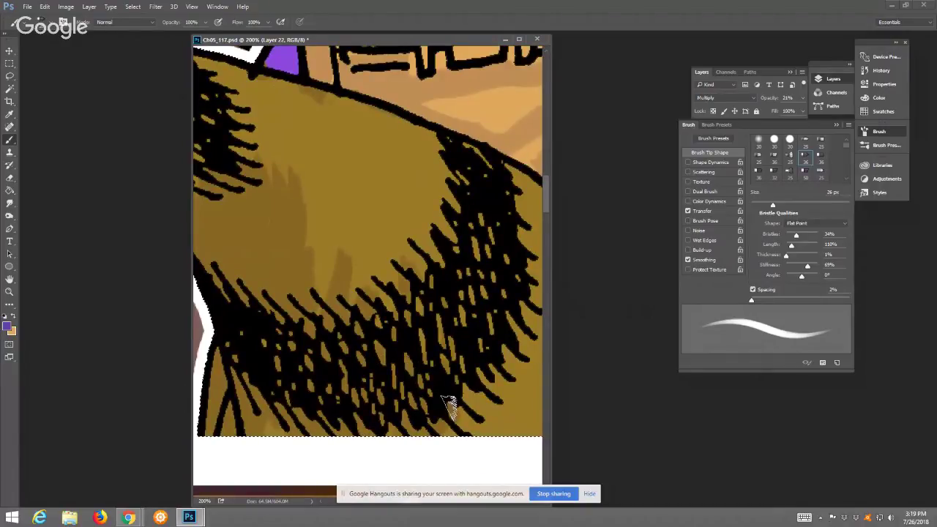
Erase the stray shadow along the brown fur's upper edge under the backpack with a soft eraser, and return to the bristle brush
scroll(366, 231, "up", 3)
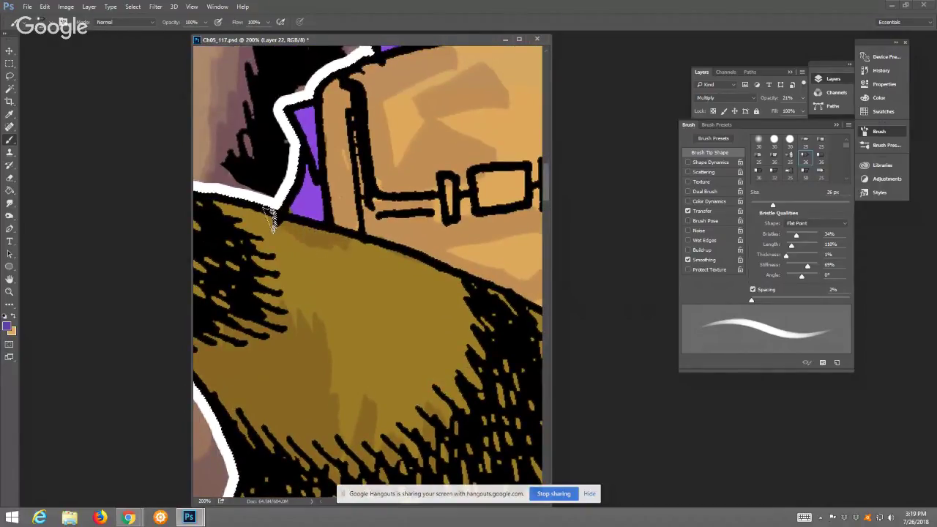
mouse_move(224, 214)
left_mouse_down()
mouse_move(382, 294)
mouse_move(370, 289)
left_mouse_up()
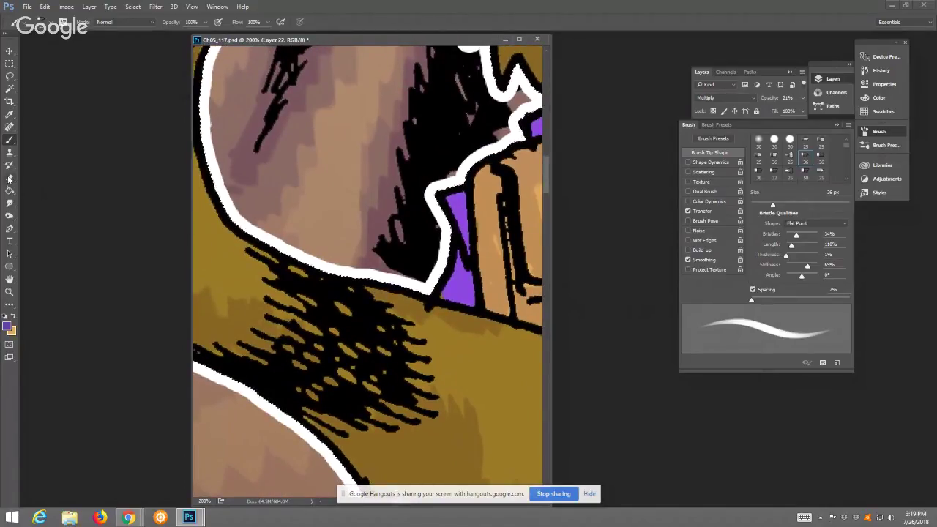
key("e")
left_click_drag(421, 315, 491, 366)
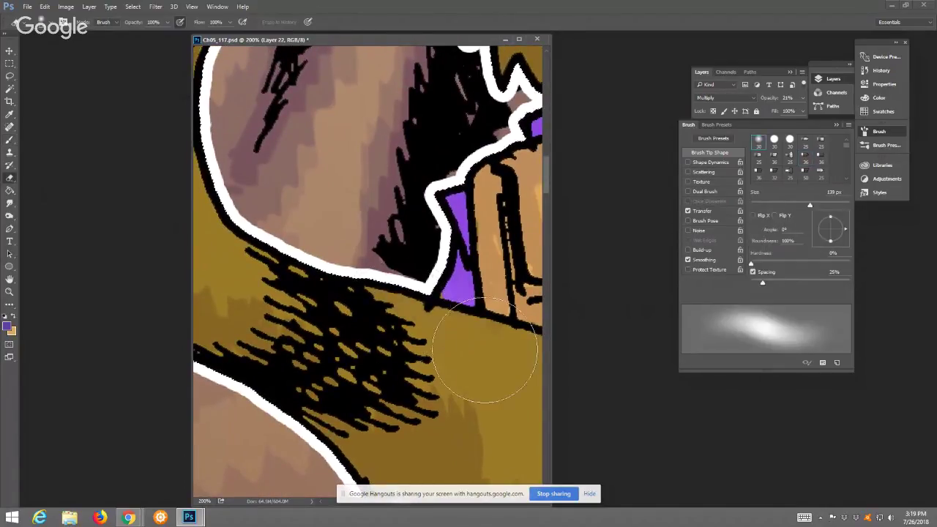
left_click(10, 139)
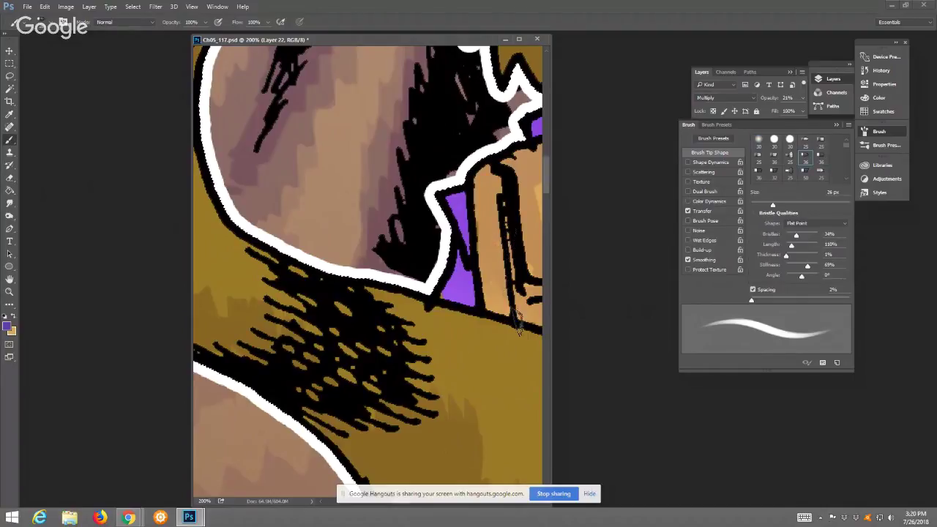
Shade the brown fur's lower edge beneath the hatching and the narrow brown limb below the purple cloth
left_click_drag(538, 398, 475, 276)
left_click_drag(518, 354, 406, 245)
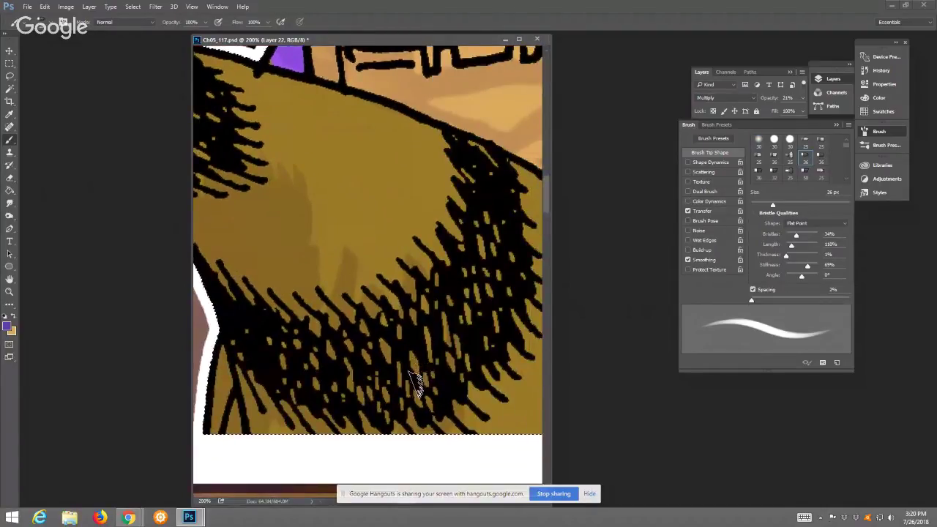
left_click_drag(439, 443, 519, 432)
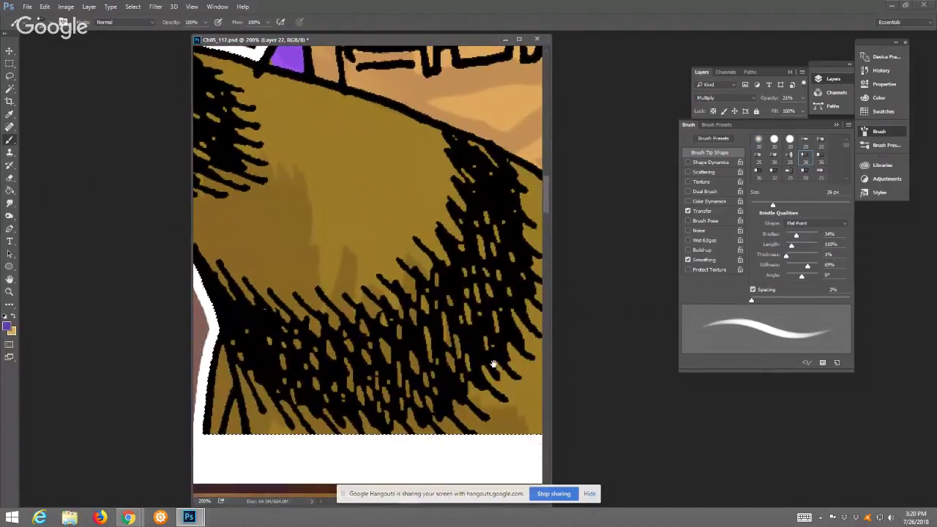
left_click_drag(493, 363, 319, 334)
left_click_drag(398, 345, 351, 396)
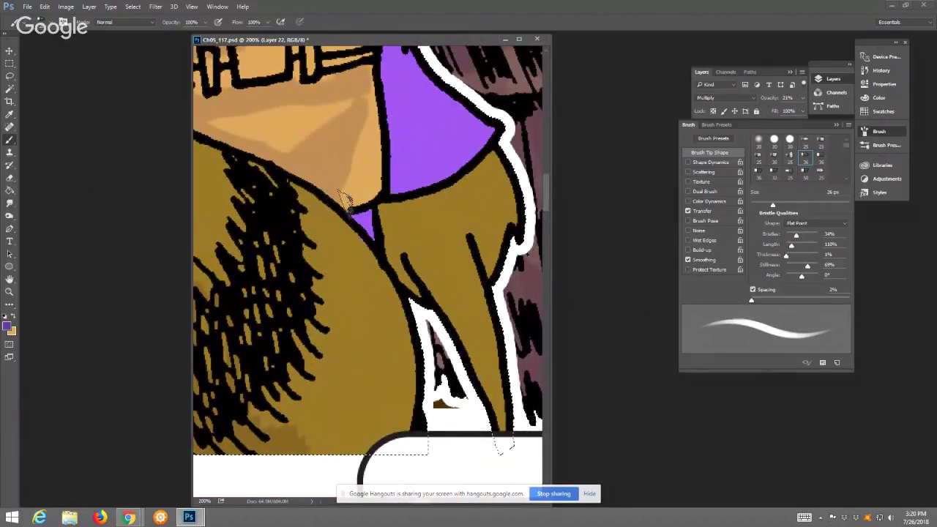
mouse_move(344, 199)
left_mouse_down()
mouse_move(393, 198)
mouse_move(374, 242)
mouse_move(397, 212)
mouse_move(466, 189)
mouse_move(481, 170)
mouse_move(460, 192)
mouse_move(384, 223)
mouse_move(418, 300)
mouse_move(428, 271)
mouse_move(459, 326)
left_mouse_up()
left_click_drag(474, 369, 492, 399)
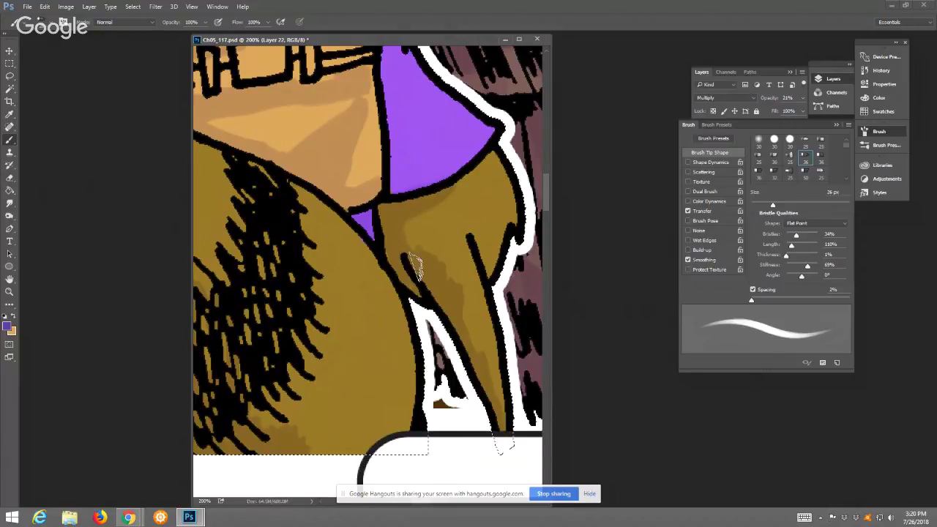
Brush a fold shadow onto the purple cloth right of the backpack and another onto the flap above the strap's right end
left_click_drag(409, 91, 388, 186)
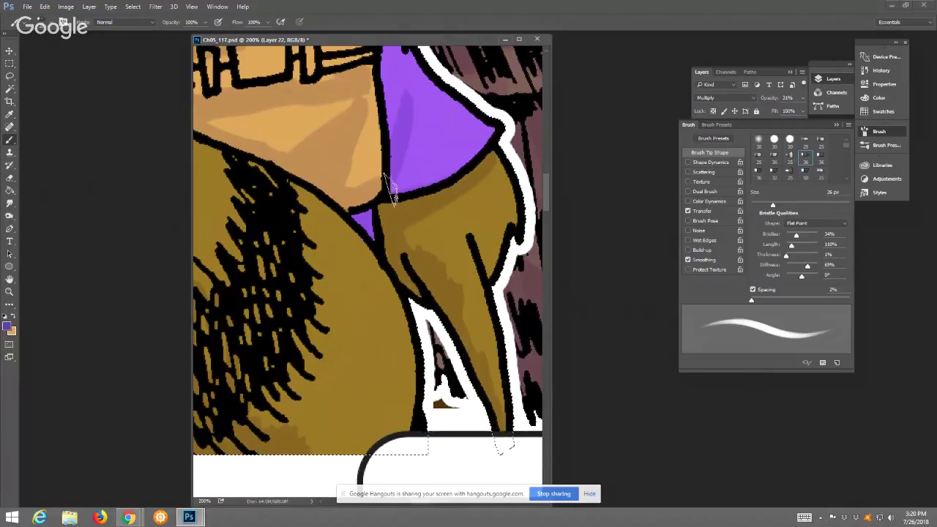
mouse_move(406, 117)
left_mouse_down()
mouse_move(412, 92)
mouse_move(390, 124)
mouse_move(411, 264)
left_mouse_up()
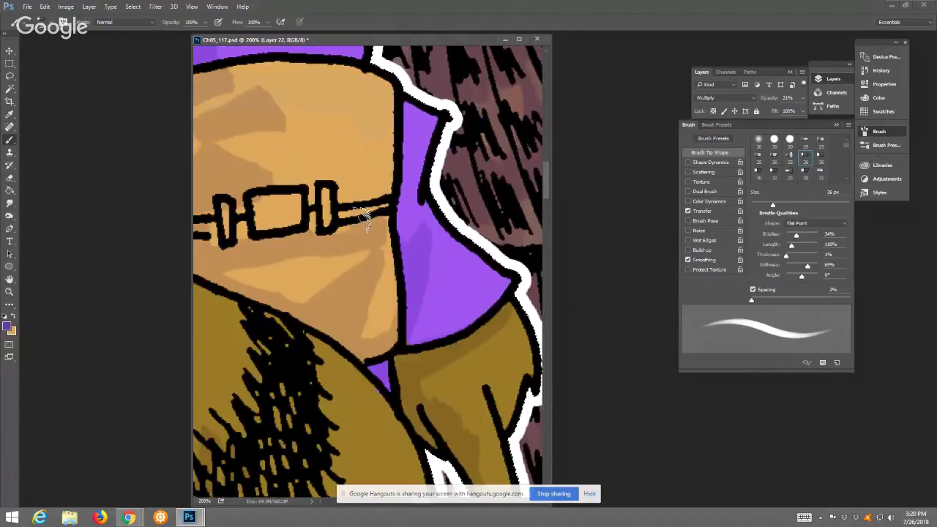
mouse_move(364, 218)
left_mouse_down()
mouse_move(393, 204)
mouse_move(360, 163)
mouse_move(385, 194)
mouse_move(355, 189)
mouse_move(366, 137)
left_mouse_up()
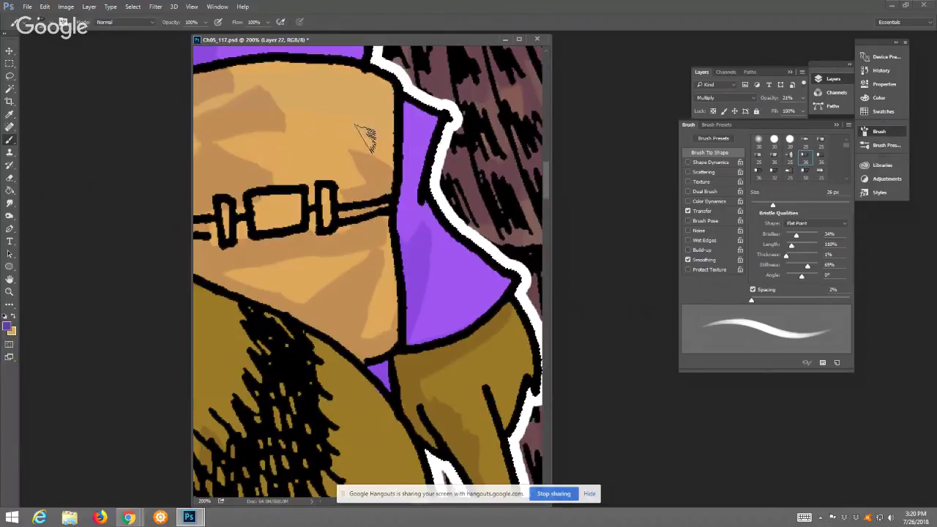
Shade the neck fur above the purple collar and the jagged fur tips on the right cheek
left_click_drag(299, 103, 394, 155)
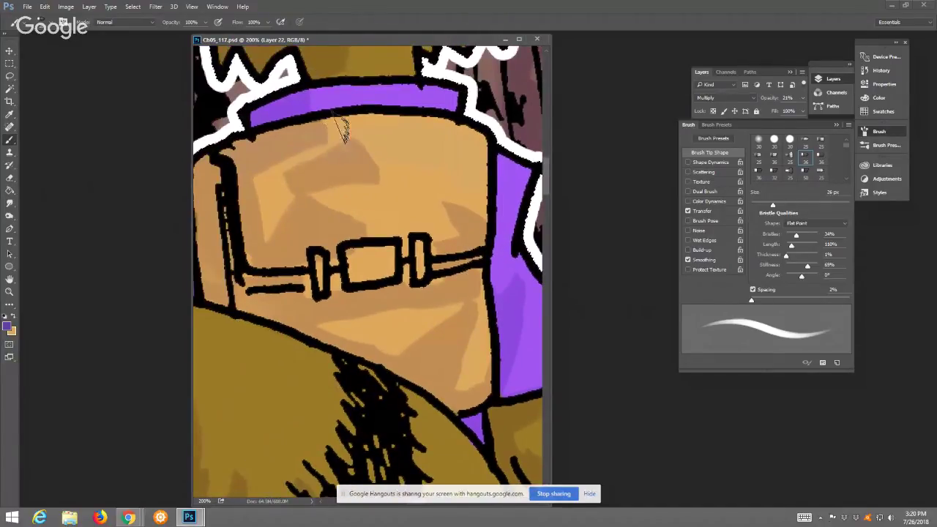
mouse_move(355, 58)
left_mouse_down()
mouse_move(362, 130)
mouse_move(381, 147)
left_mouse_up()
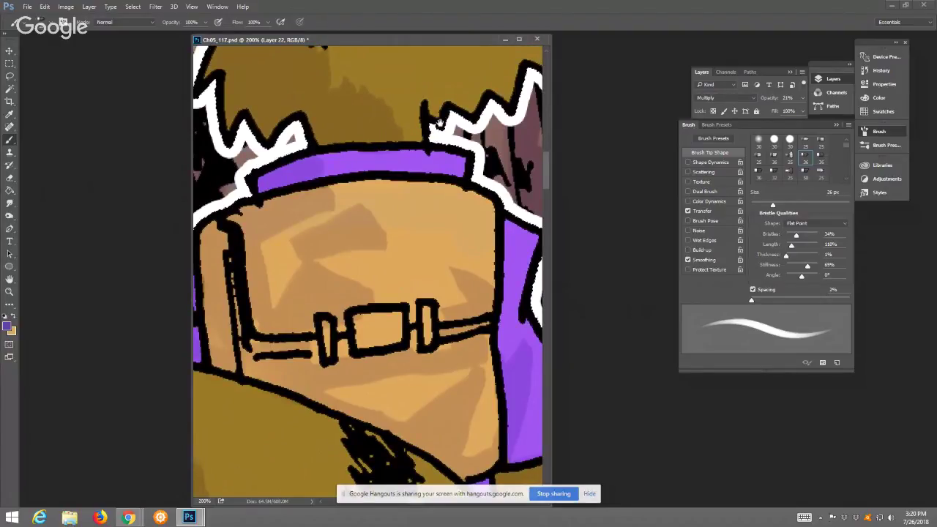
mouse_move(436, 136)
left_mouse_down()
mouse_move(451, 101)
mouse_move(470, 111)
mouse_move(490, 95)
left_mouse_up()
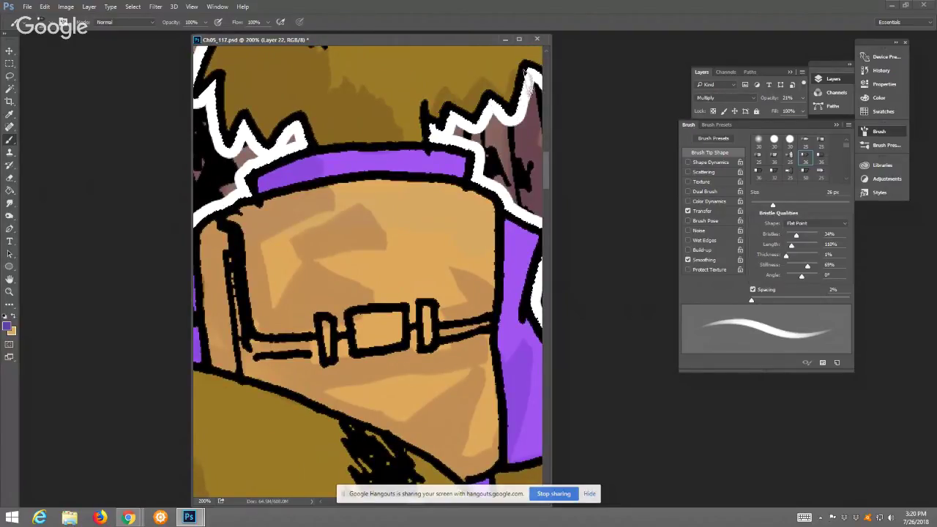
Extend the jagged fur shadows across the middle of the head and neck, and the shadow along the purple collar
mouse_move(460, 60)
left_mouse_down()
mouse_move(464, 255)
mouse_move(511, 263)
left_mouse_up()
mouse_move(371, 146)
left_mouse_down()
mouse_move(339, 195)
mouse_move(368, 158)
mouse_move(364, 197)
mouse_move(395, 169)
mouse_move(399, 204)
mouse_move(426, 176)
mouse_move(427, 218)
mouse_move(445, 189)
mouse_move(458, 218)
mouse_move(436, 209)
left_mouse_up()
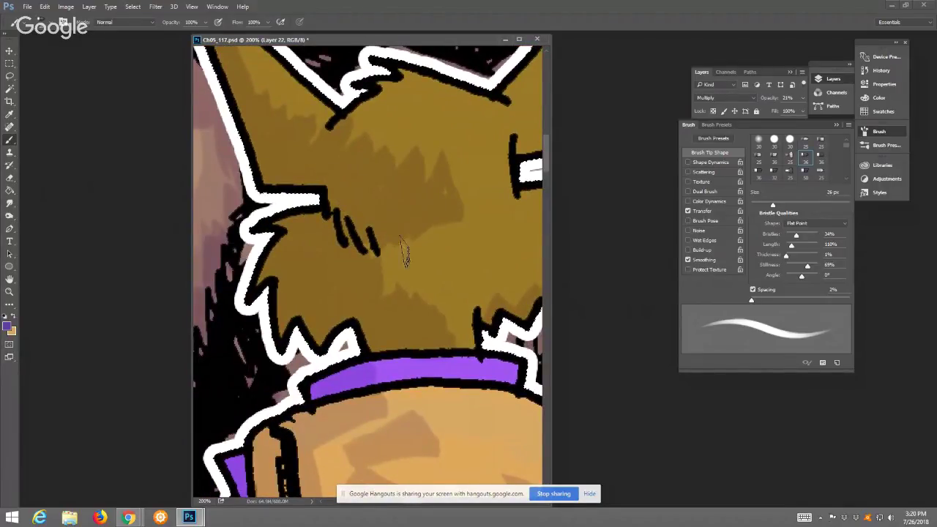
left_click_drag(404, 253, 446, 242)
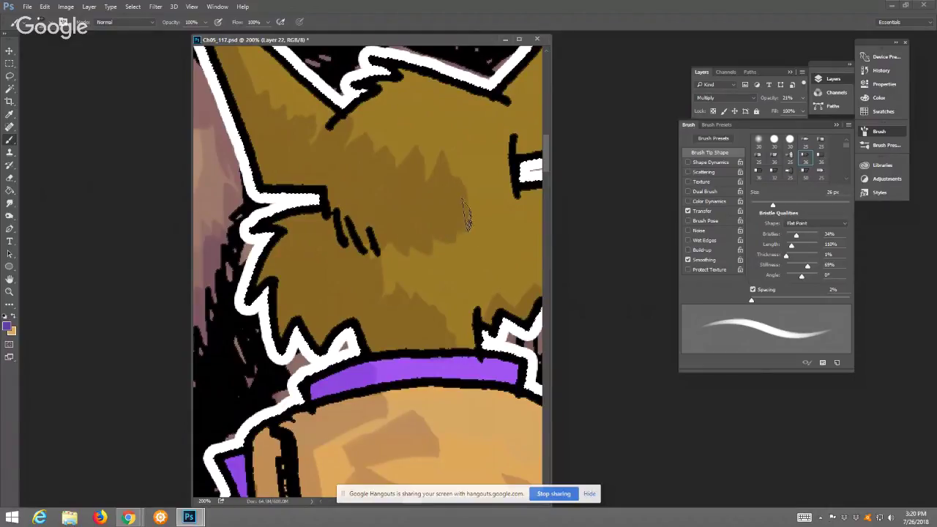
mouse_move(393, 304)
left_mouse_down()
mouse_move(439, 303)
mouse_move(461, 327)
left_mouse_up()
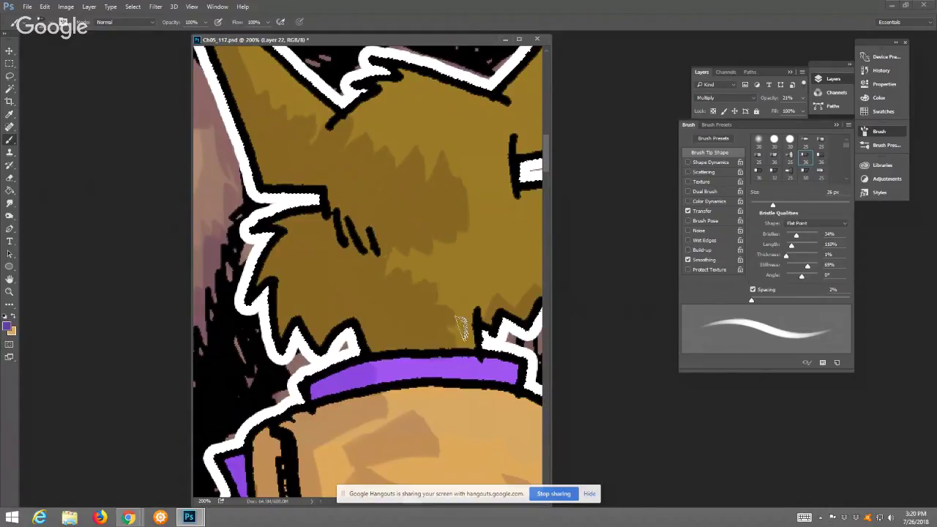
left_click_drag(375, 374, 411, 379)
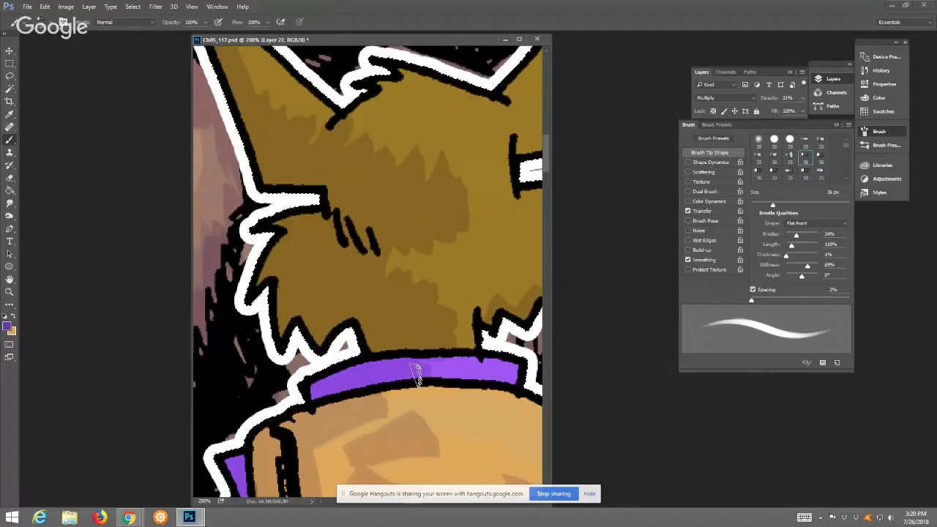
Brush a shadow over the base of the right ear and up along its length
left_click_drag(410, 299, 300, 343)
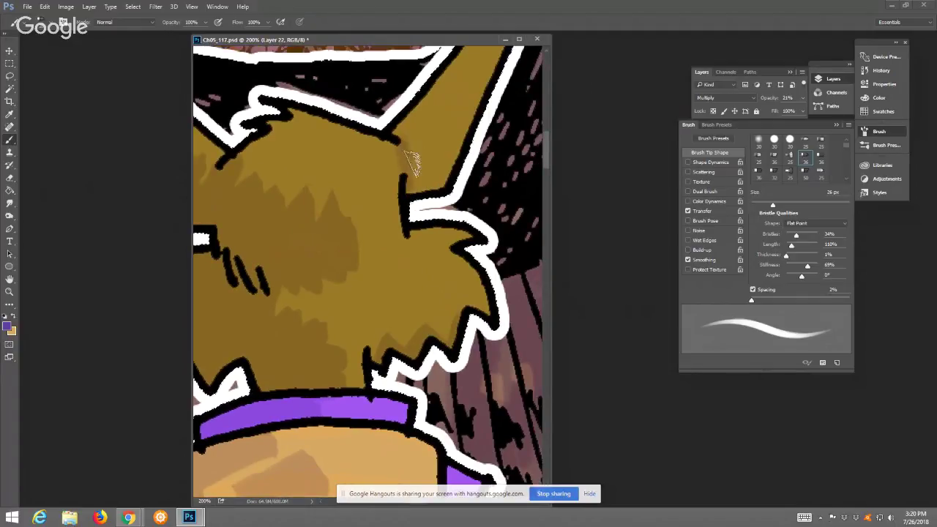
mouse_move(435, 147)
left_mouse_down()
mouse_move(466, 123)
mouse_move(510, 59)
left_mouse_up()
mouse_move(467, 167)
left_mouse_down()
mouse_move(461, 159)
mouse_move(416, 197)
left_mouse_up()
scroll(417, 190, "down", 3)
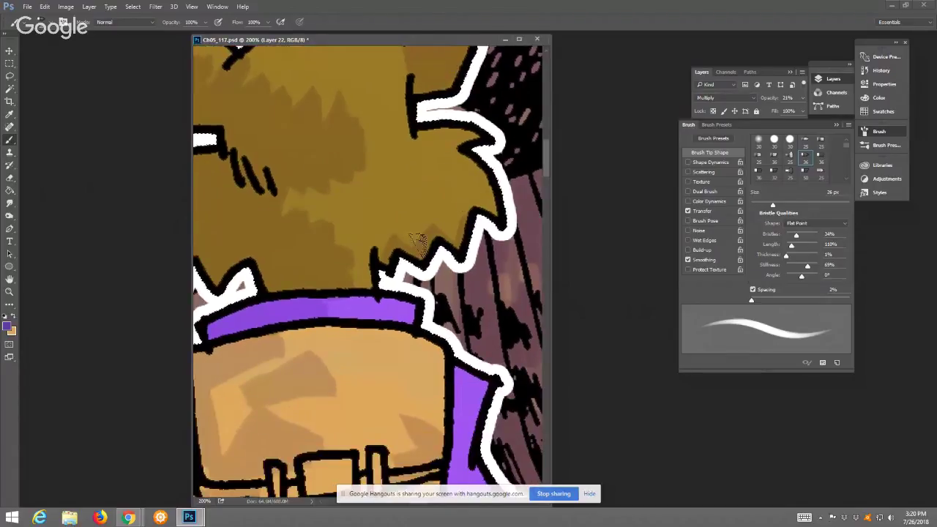
Merge the current shadow layer down into the layer below it
left_click(154, 7)
left_click(105, 15)
left_click(89, 7)
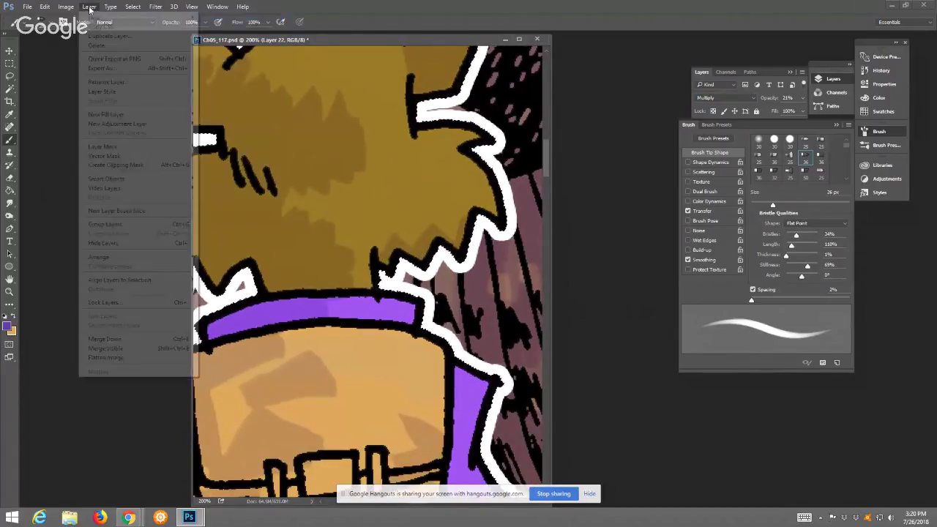
mouse_move(107, 7)
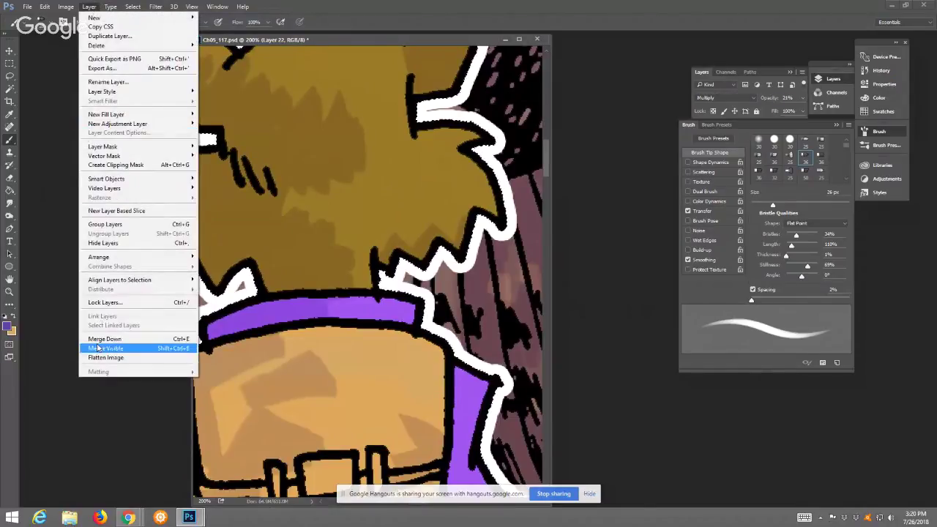
left_click(98, 337)
Create a new layer in Multiply mode at 18% opacity for a second, deeper pass of shadows
left_click(89, 7)
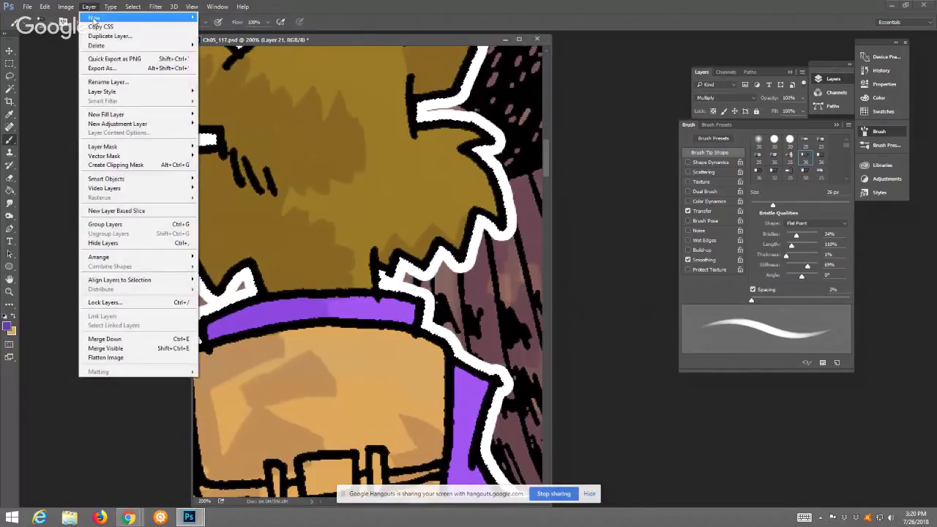
mouse_move(94, 25)
left_click(219, 17)
left_click(430, 199)
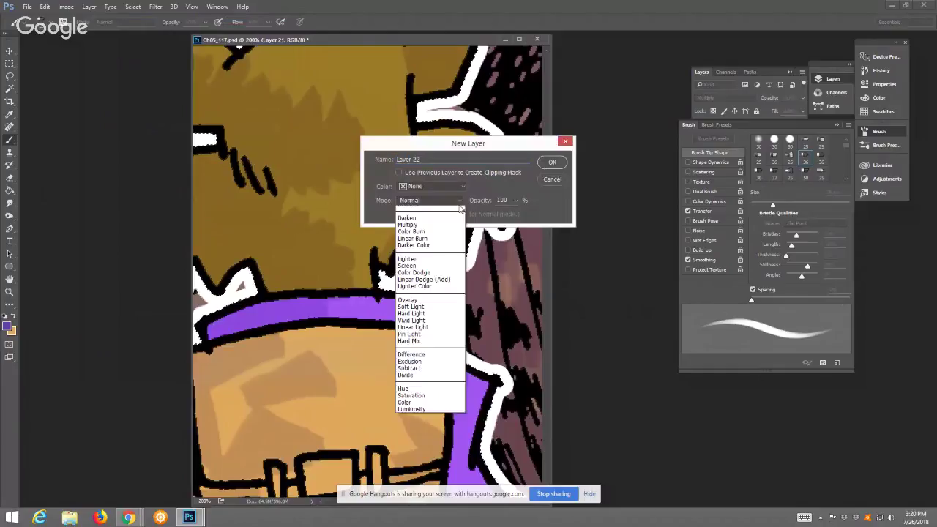
left_click(423, 236)
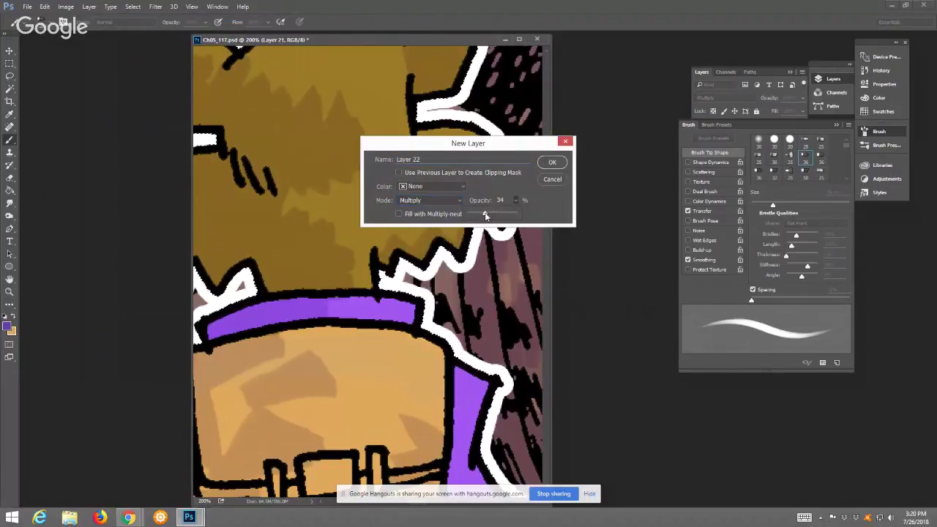
left_click_drag(479, 215, 476, 213)
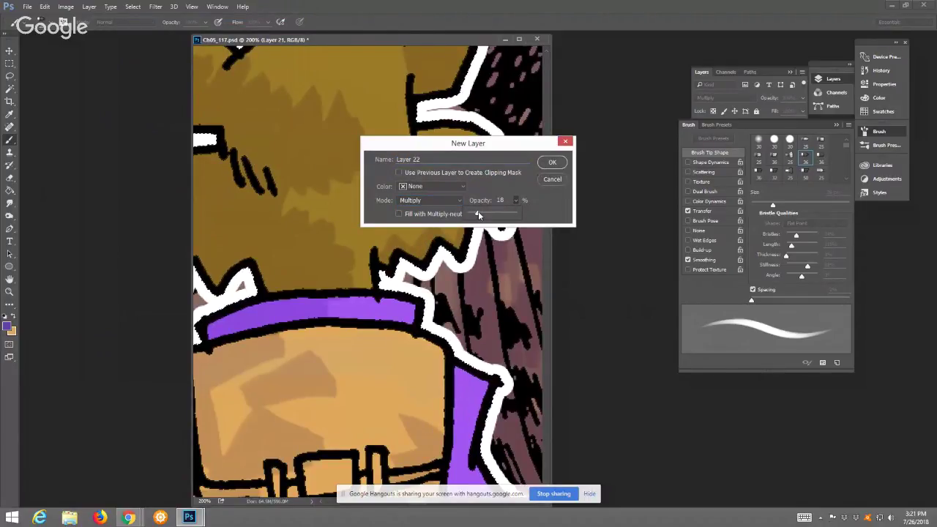
left_click(552, 162)
Brush deeper purple shadows over the left cheek fur, the purple cloth left of the backpack and the area beneath the strap
left_click_drag(248, 176, 256, 192)
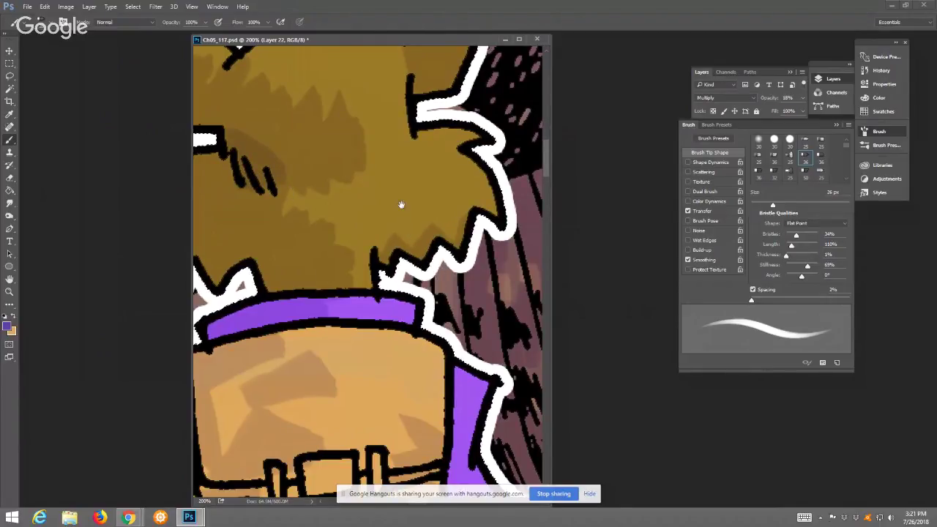
left_click_drag(281, 187, 483, 210)
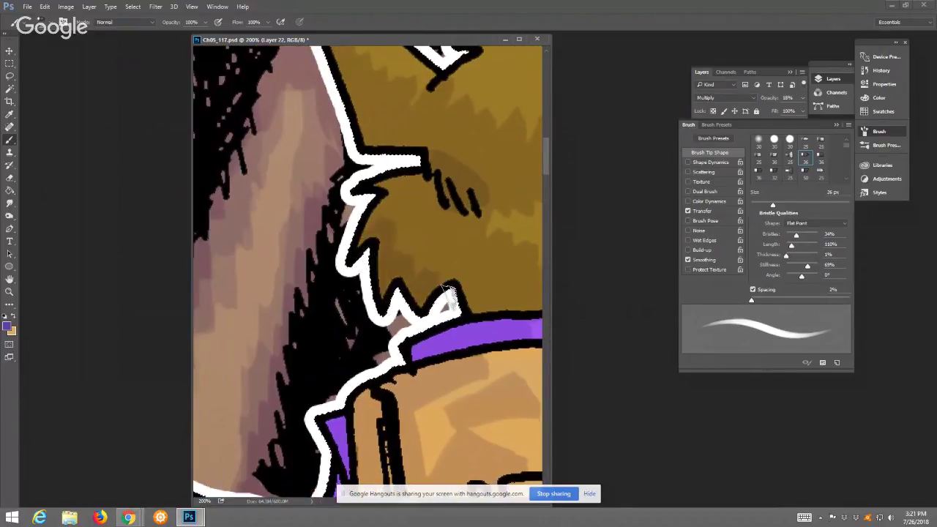
scroll(439, 352, "down", 4)
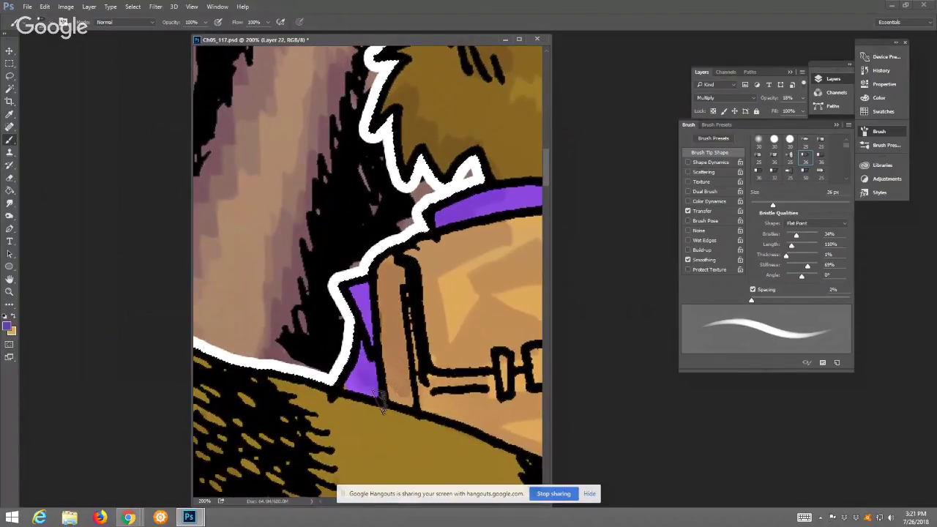
scroll(410, 300, "down", 3)
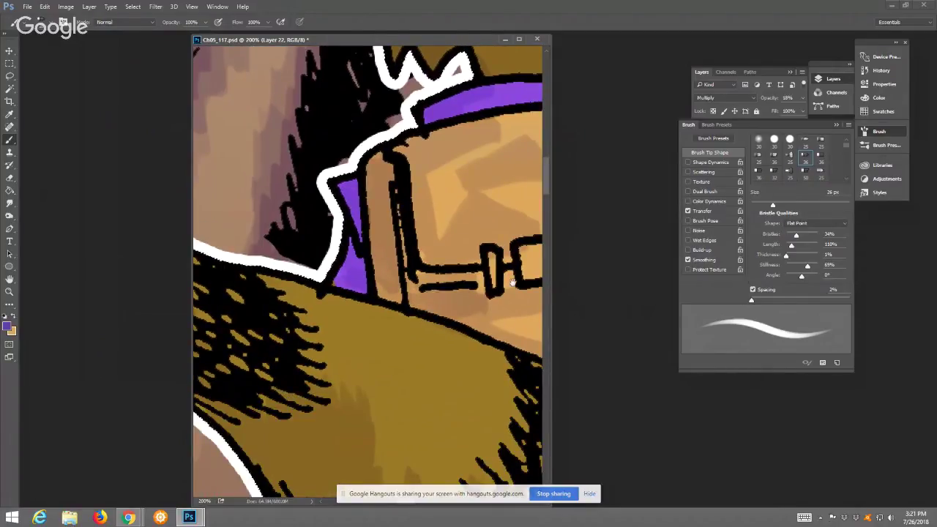
scroll(453, 278, "down", 2)
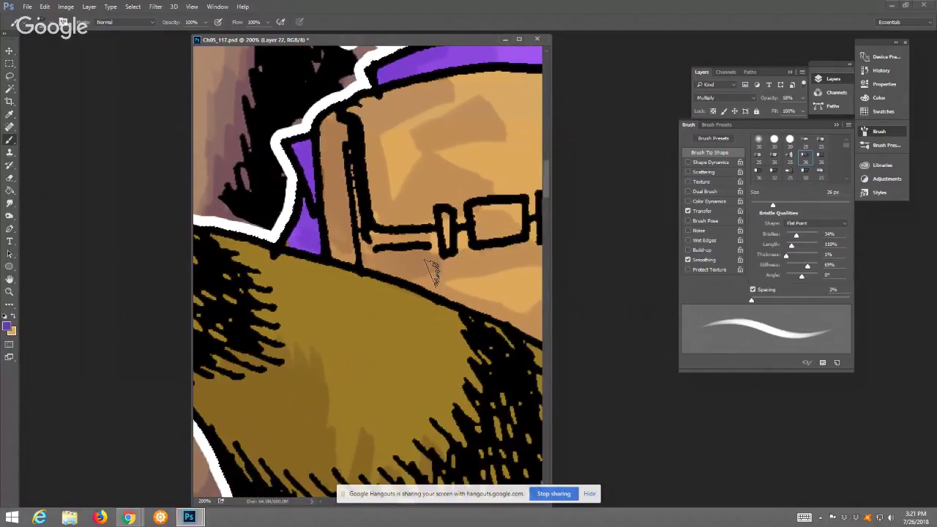
Deepen the jagged shadows on the brown fur below the backpack, down to the panel's lower edge
scroll(512, 264, "down", 3)
mouse_move(289, 289)
left_mouse_down()
mouse_move(292, 310)
mouse_move(335, 317)
mouse_move(273, 289)
left_mouse_up()
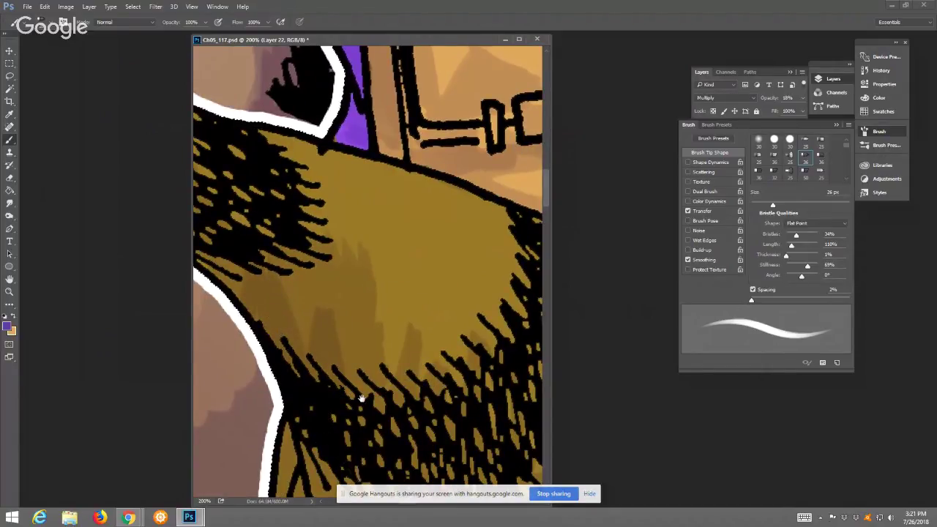
scroll(360, 397, "down", 3)
mouse_move(308, 334)
left_mouse_down()
mouse_move(292, 278)
mouse_move(282, 351)
mouse_move(363, 354)
left_mouse_up()
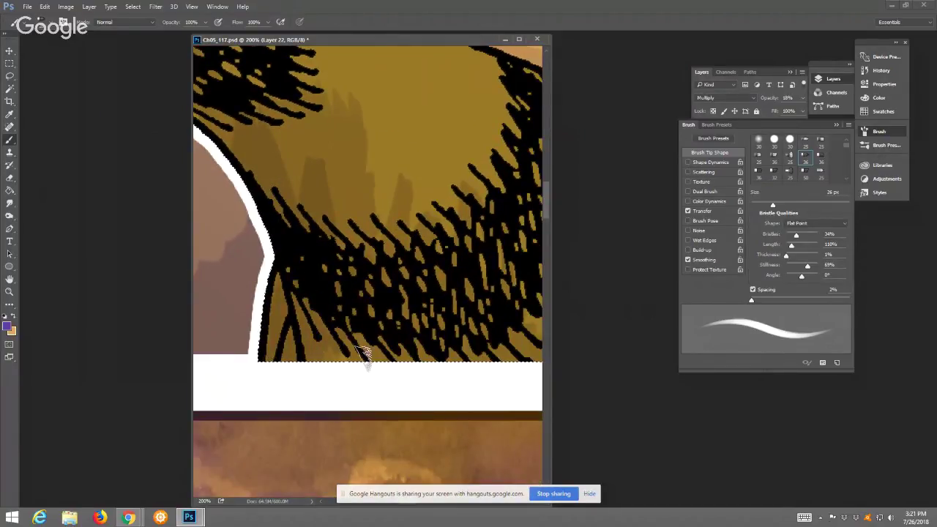
Brush a darker shadow along the outer left curve of the brown tail, from its hatched fur up towards the tip
left_click_drag(351, 309, 496, 471)
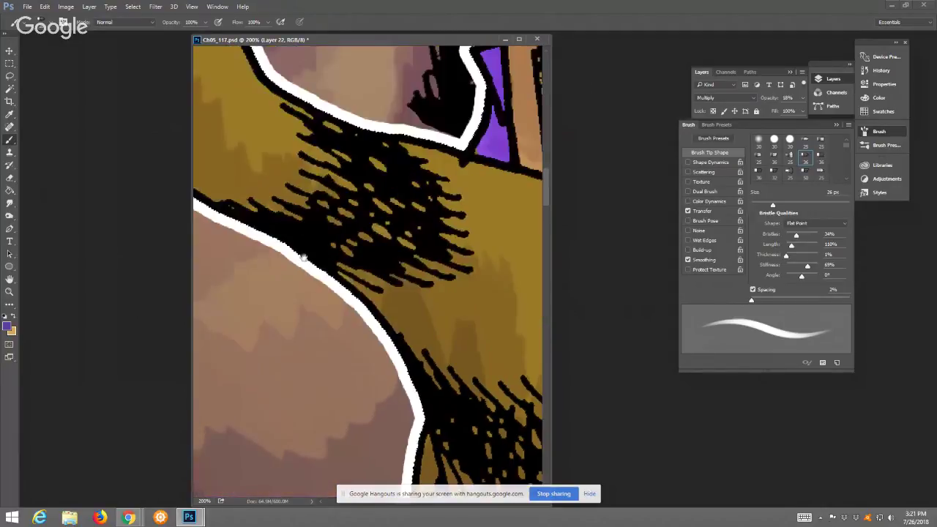
left_click_drag(281, 209, 441, 288)
left_click_drag(320, 216, 315, 165)
left_click_drag(339, 202, 362, 257)
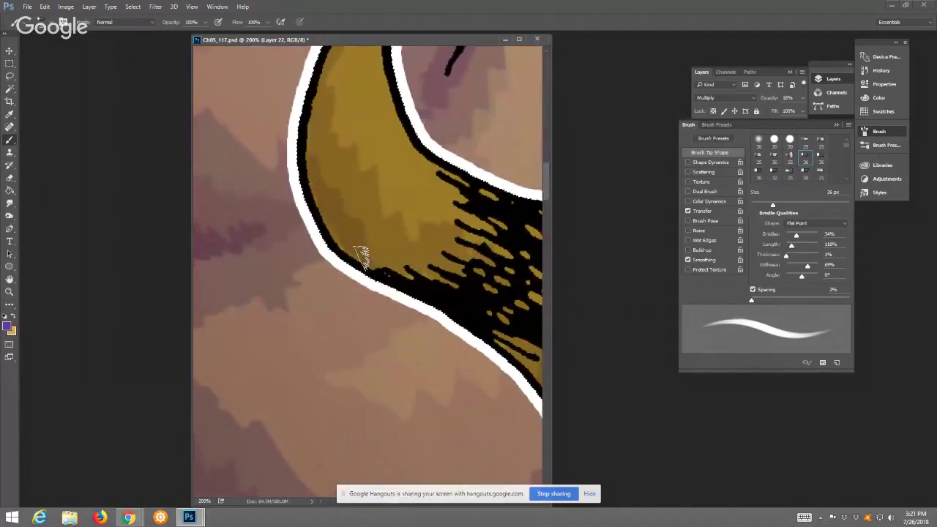
left_click_drag(478, 334, 519, 334)
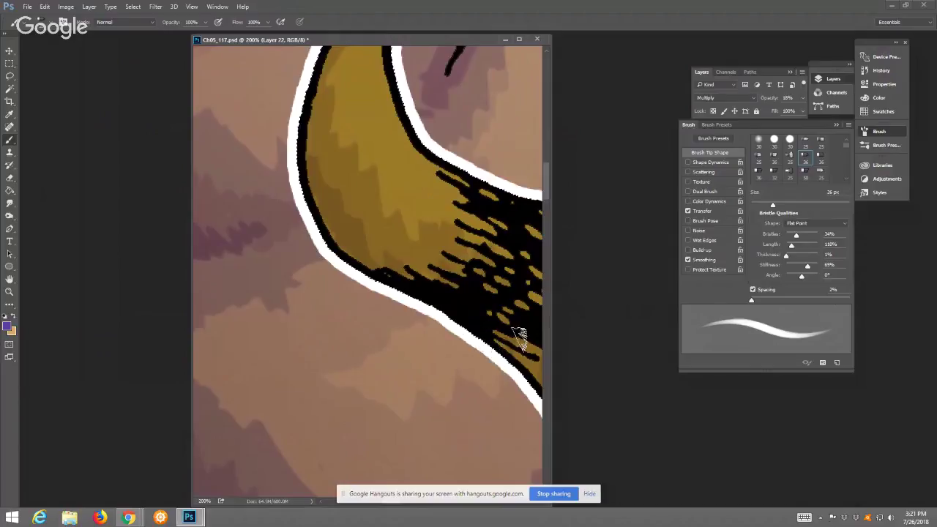
left_click_drag(487, 299, 535, 419)
mouse_move(356, 287)
left_mouse_down()
mouse_move(362, 261)
mouse_move(376, 355)
left_mouse_up()
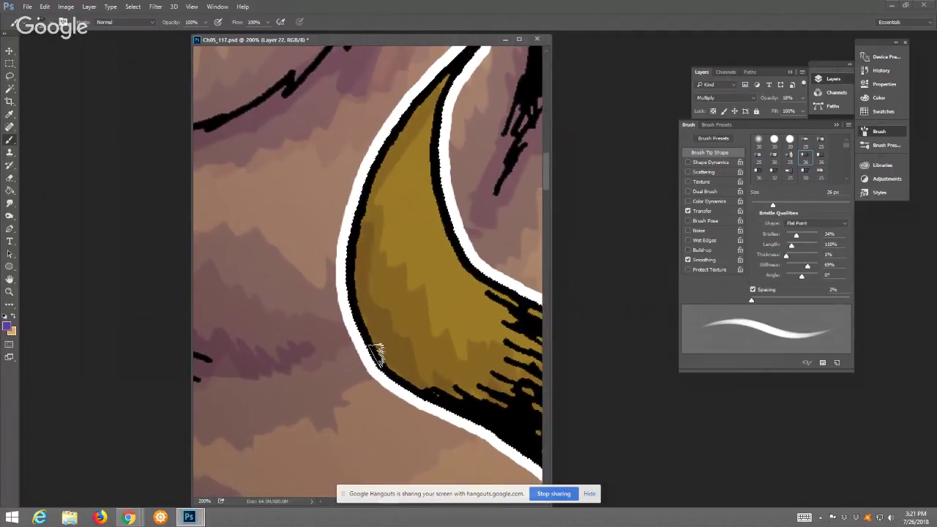
Deepen the shadows on the right brown limb, the purple cloth folds above it and the backpack flap
scroll(386, 297, "down", 15)
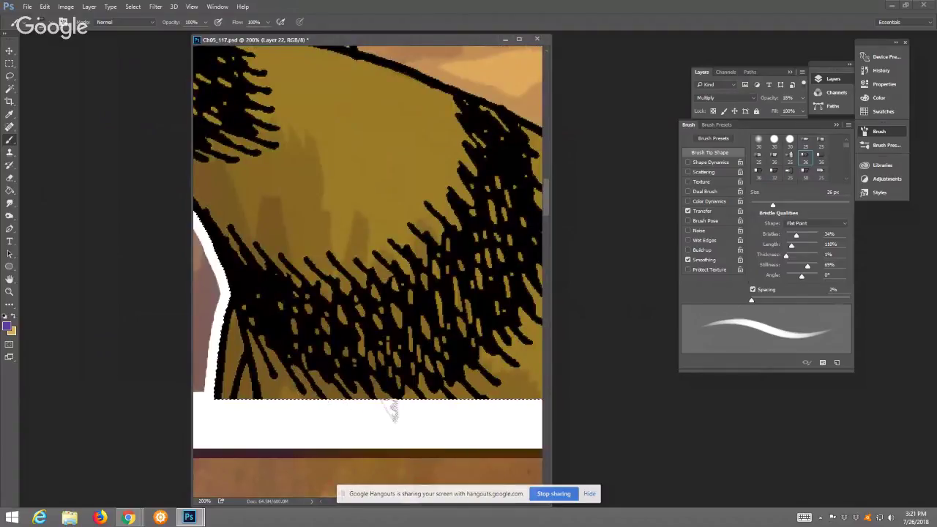
left_click_drag(265, 278, 168, 355)
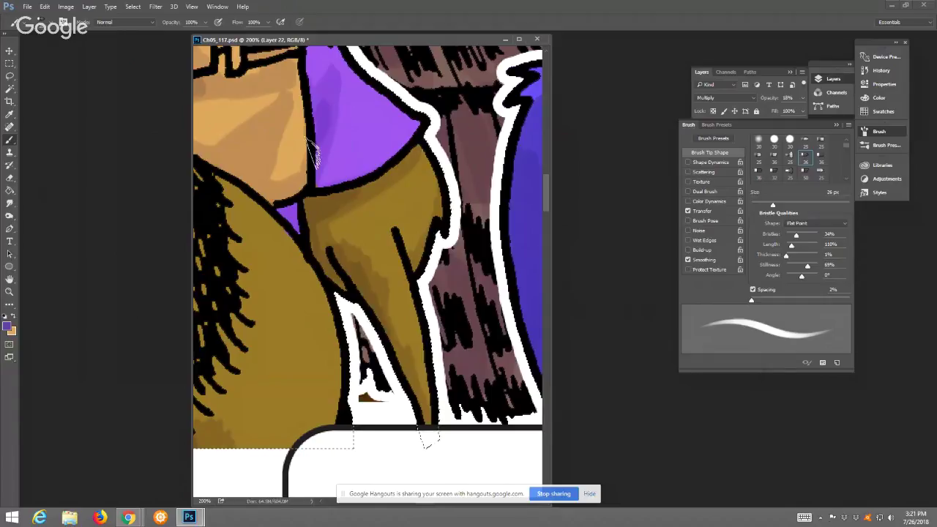
left_click_drag(339, 142, 368, 303)
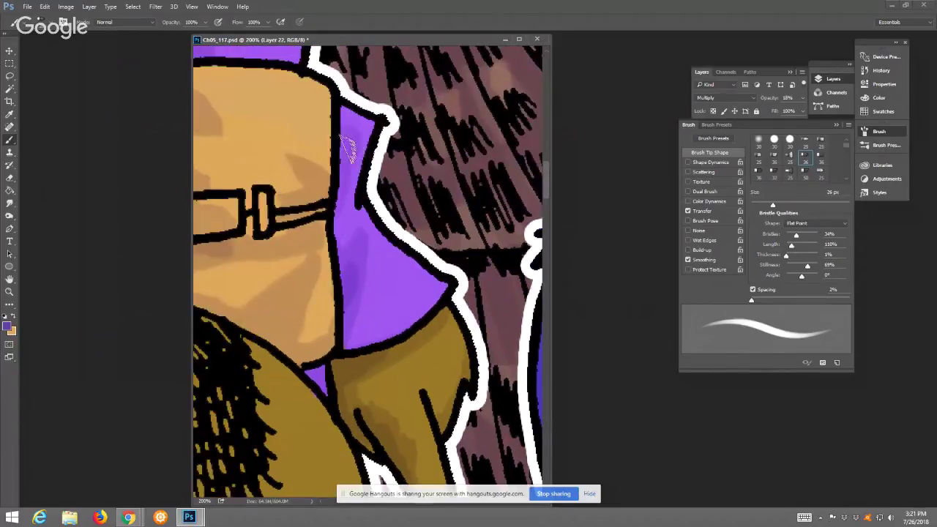
left_click_drag(346, 136, 416, 206)
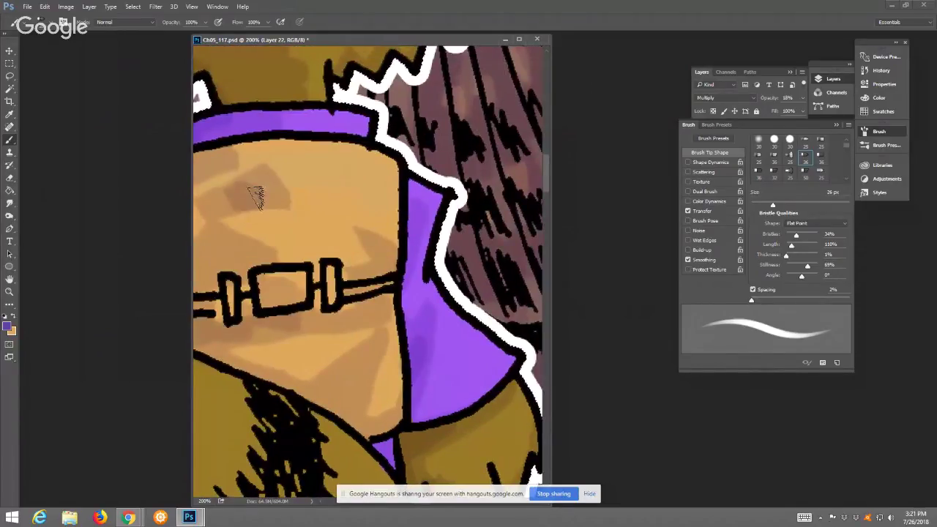
left_click_drag(321, 211, 418, 279)
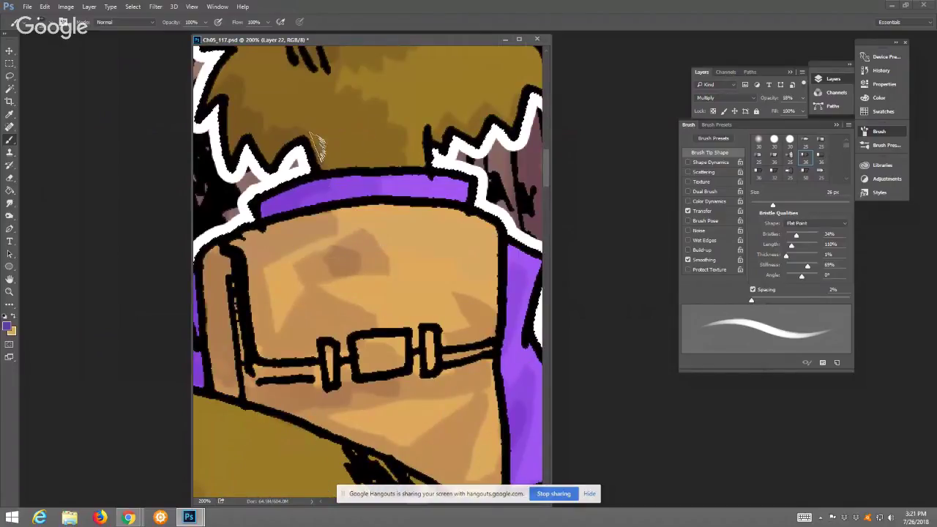
Brush darker shadows at the bases of the left and right ears
scroll(363, 169, "up", 6)
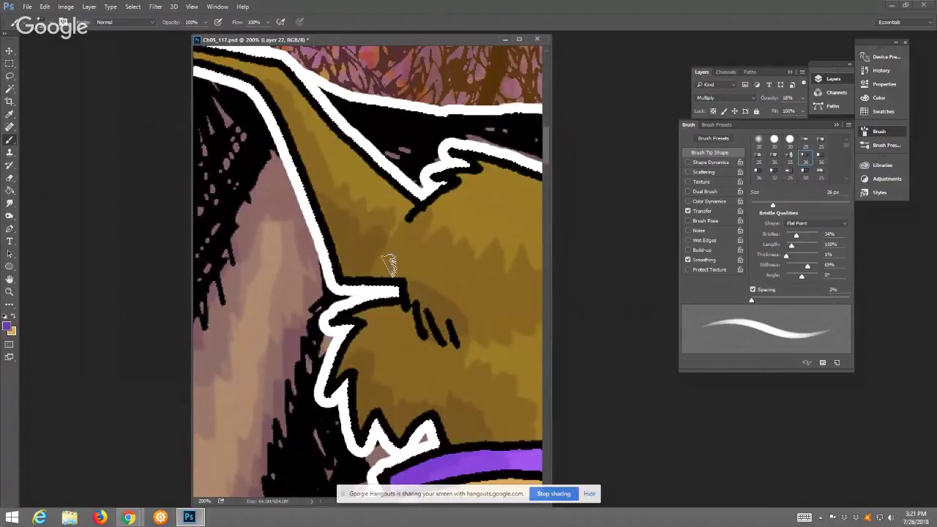
left_click_drag(387, 263, 306, 224)
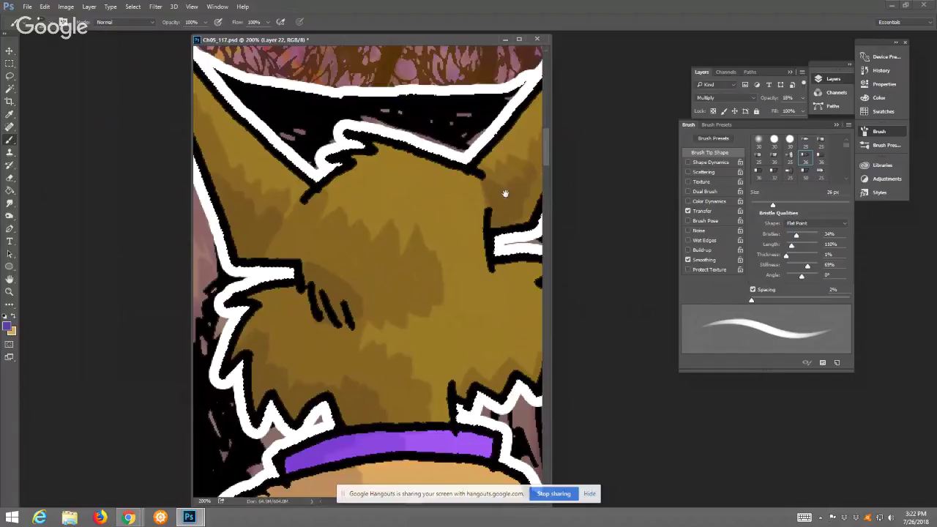
left_click_drag(505, 193, 503, 196)
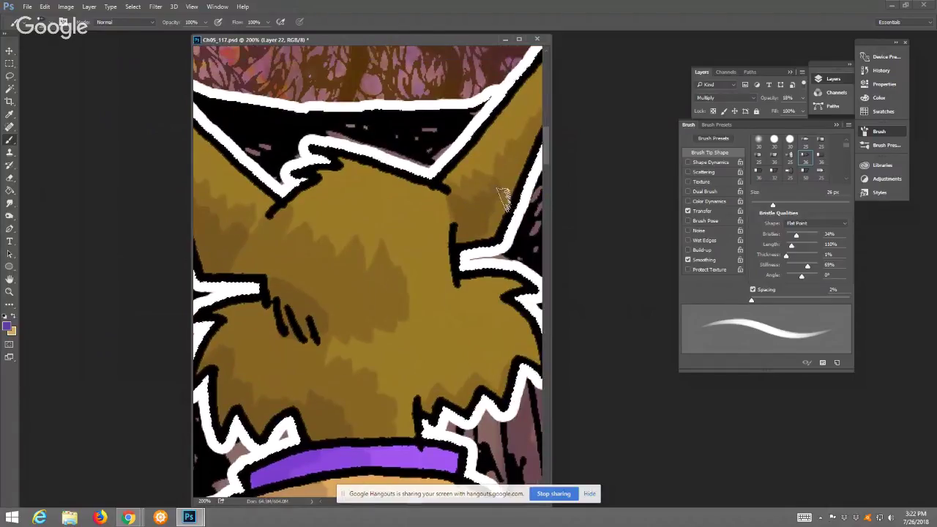
Merge the 18% opacity Multiply shadow layer down into the character's color layer
left_click(156, 7)
left_click(156, 6)
left_click(89, 7)
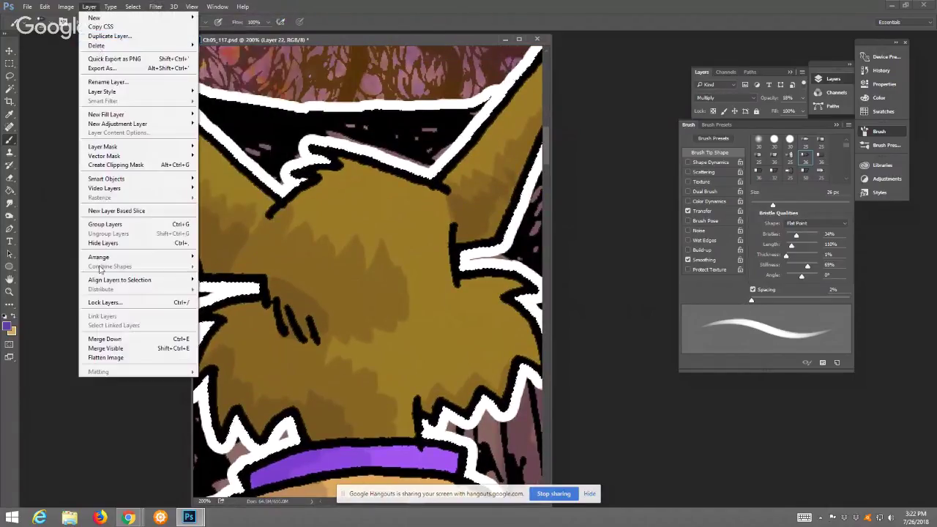
left_click(109, 338)
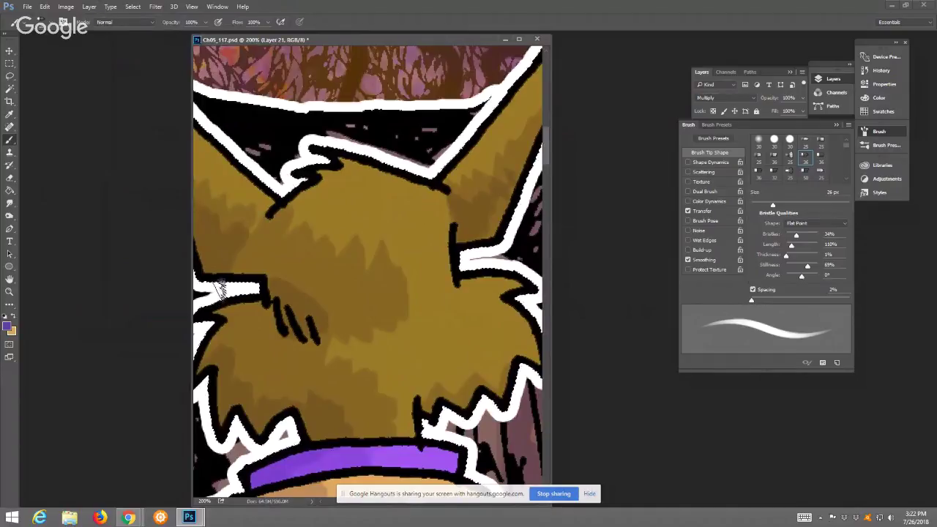
Change the foreground color from purple to a bright, saturated orange
left_click(8, 325)
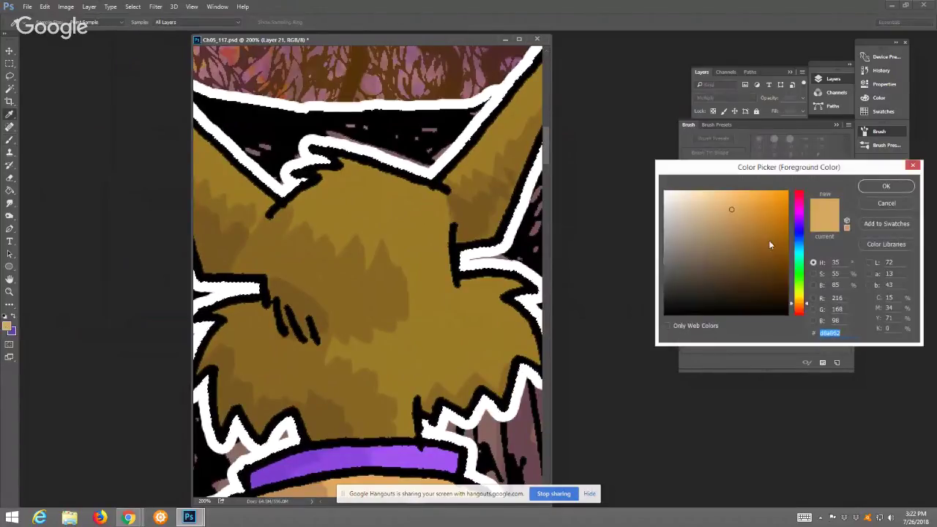
left_click(799, 305)
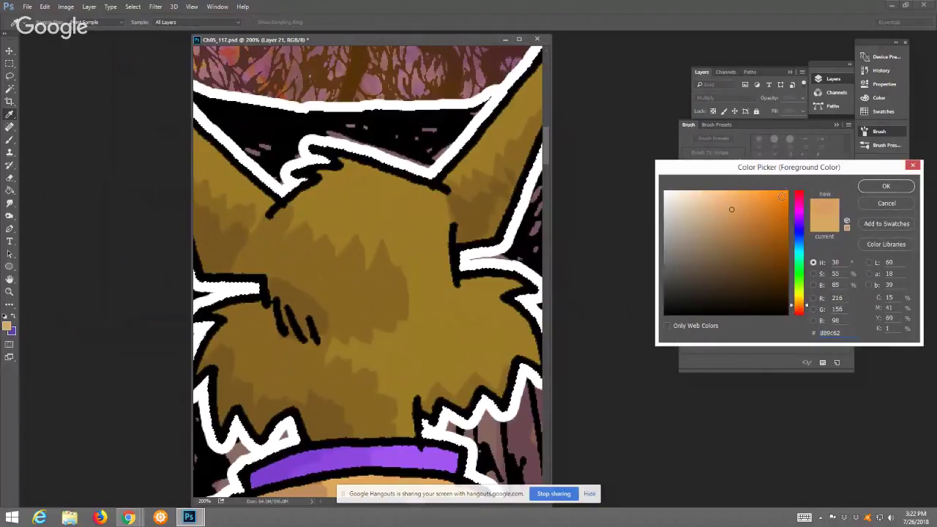
left_click(784, 195)
left_click(885, 188)
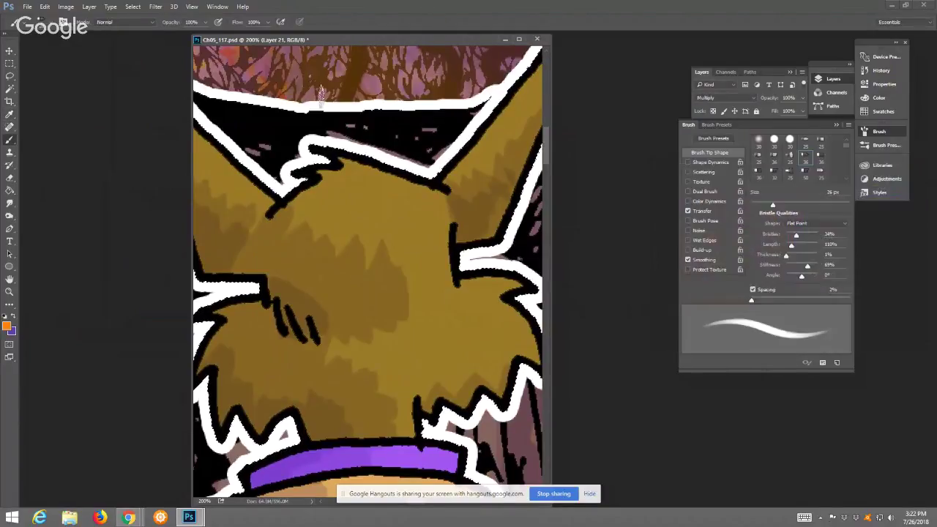
Create a new highlight layer in Screen mode at 19% opacity
left_click(89, 7)
mouse_move(110, 16)
left_click(219, 17)
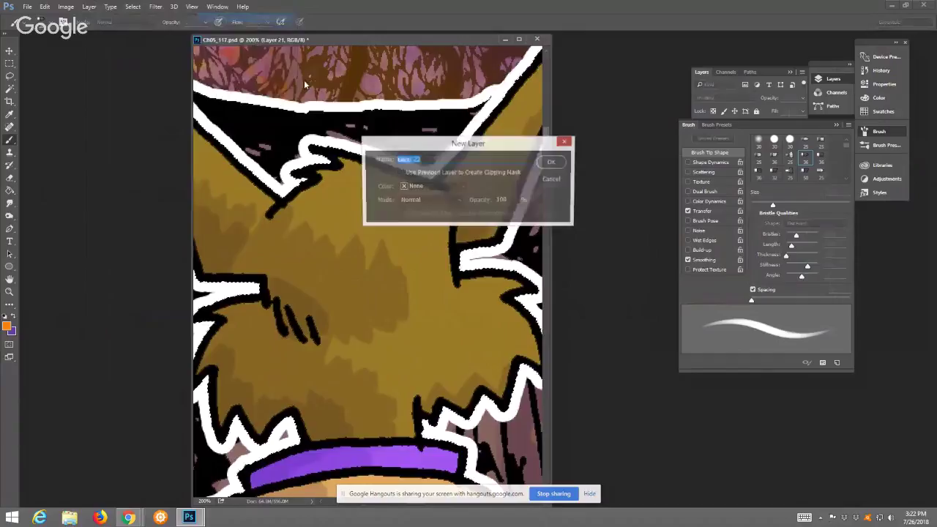
left_click(450, 204)
left_click(414, 280)
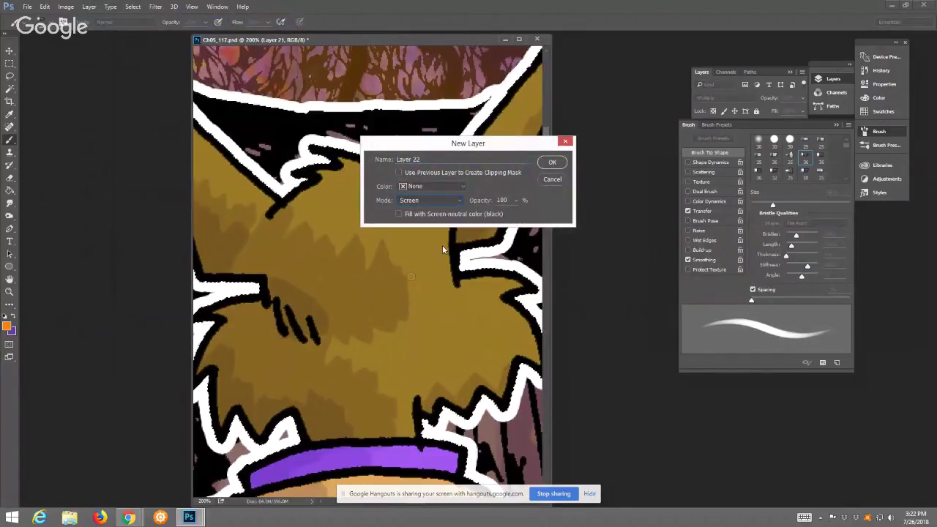
left_click_drag(489, 214, 484, 215)
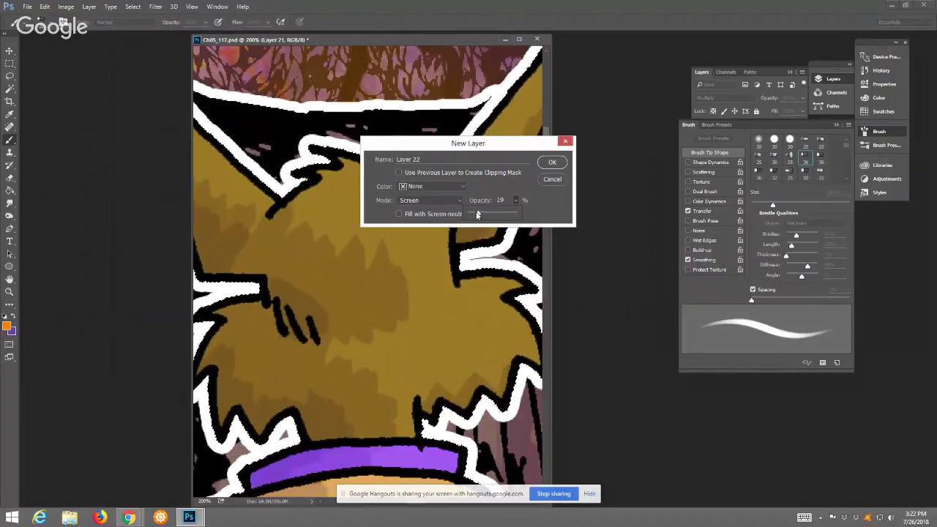
left_click(553, 161)
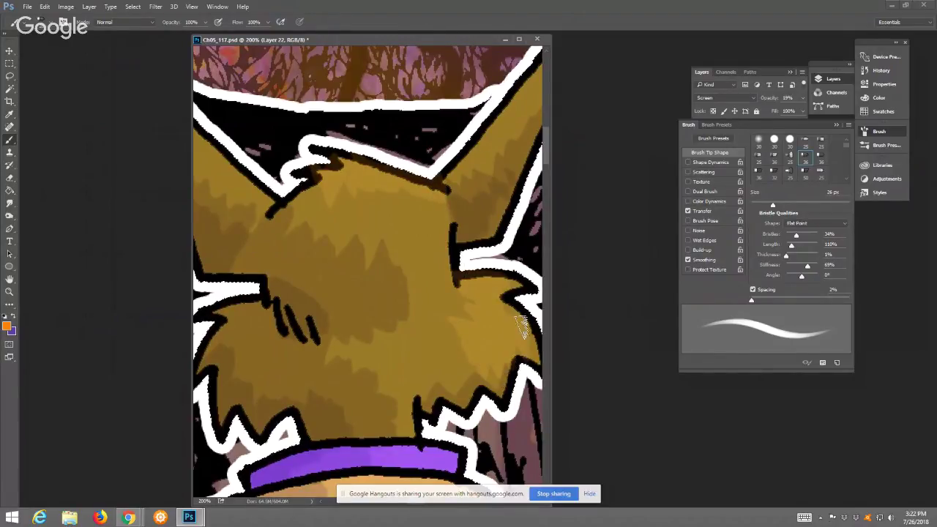
Brush orange highlights along the top edge of the backpack, the right sleeve and the right arm
left_click_drag(521, 272, 508, 177)
mouse_move(426, 349)
left_mouse_down()
mouse_move(444, 357)
mouse_move(466, 398)
left_mouse_up()
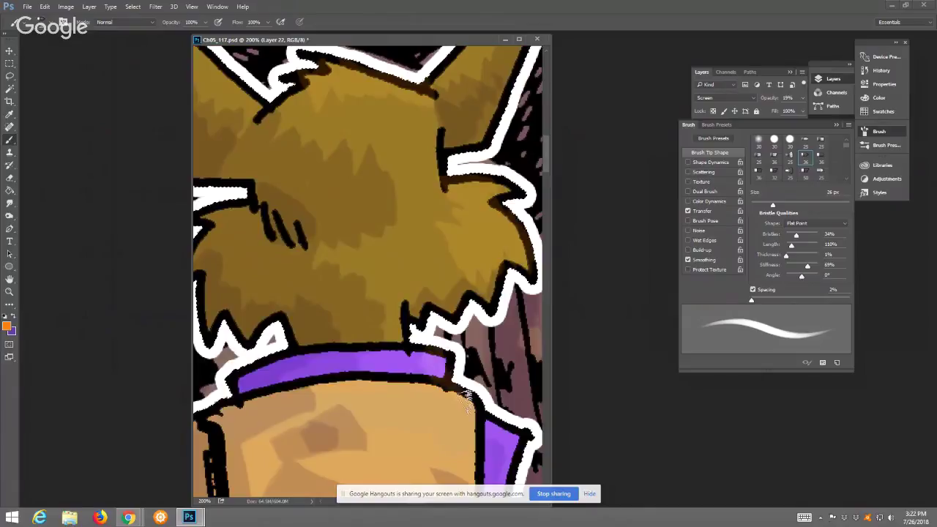
scroll(465, 421, "down", 5)
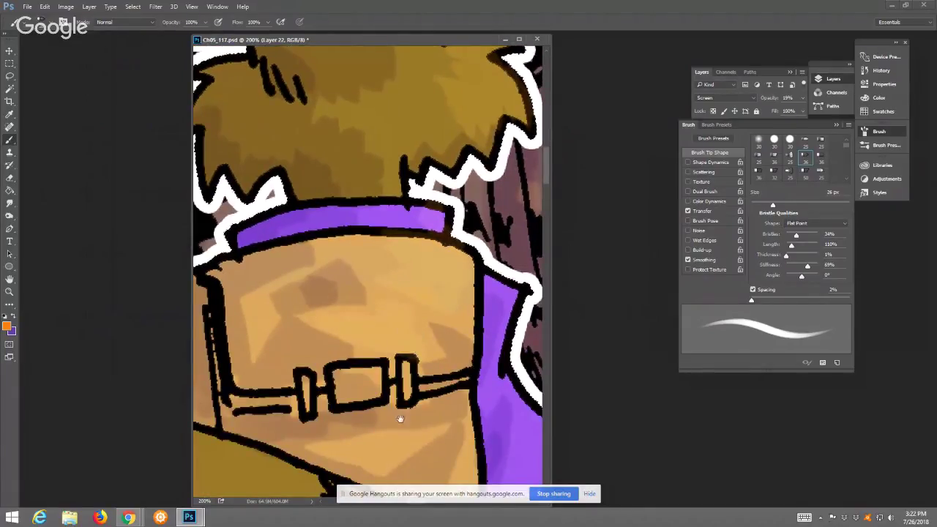
mouse_move(491, 284)
left_mouse_down()
mouse_move(520, 295)
mouse_move(506, 379)
left_mouse_up()
mouse_move(513, 346)
left_mouse_down()
mouse_move(421, 163)
mouse_move(497, 356)
mouse_move(496, 442)
mouse_move(518, 381)
mouse_move(526, 429)
mouse_move(524, 390)
mouse_move(541, 404)
mouse_move(461, 313)
mouse_move(363, 144)
mouse_move(425, 268)
mouse_move(410, 222)
mouse_move(429, 252)
mouse_move(437, 231)
mouse_move(404, 302)
mouse_move(383, 277)
mouse_move(381, 299)
mouse_move(408, 343)
mouse_move(393, 325)
mouse_move(404, 353)
mouse_move(393, 359)
mouse_move(442, 461)
left_mouse_up()
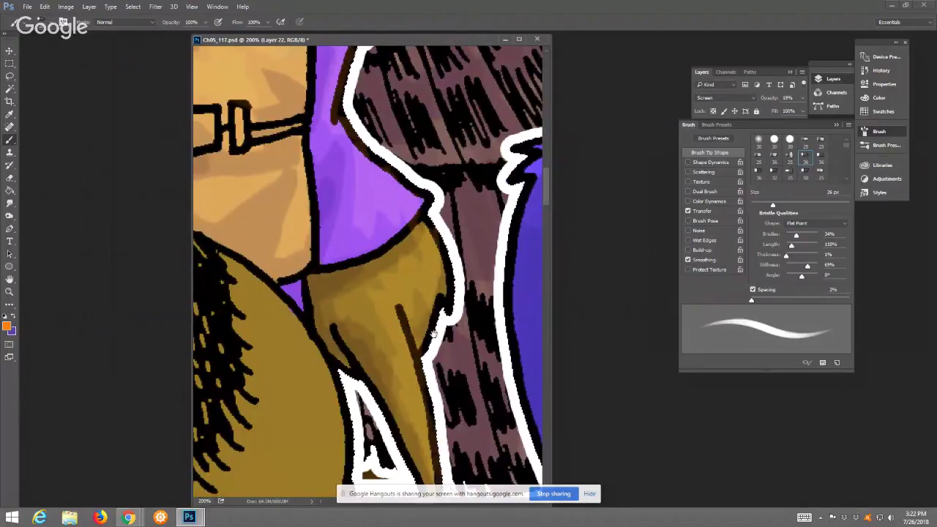
Brush orange highlights along the upper edge of the tail, from its tip towards the backpack
scroll(434, 333, "left", 6)
scroll(430, 190, "down", 2)
left_click_drag(344, 209, 401, 253)
left_click_drag(307, 77, 317, 161)
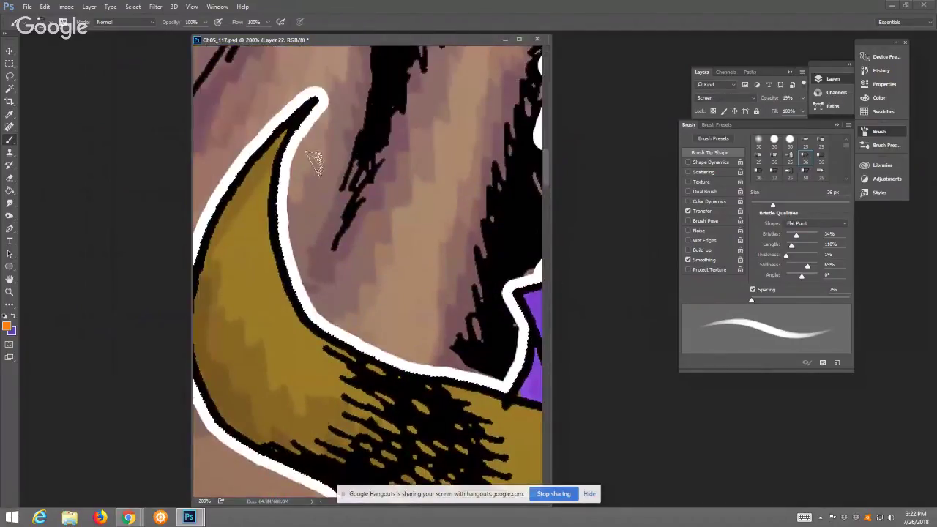
mouse_move(291, 132)
left_mouse_down()
mouse_move(261, 211)
mouse_move(260, 326)
mouse_move(376, 382)
mouse_move(306, 331)
mouse_move(439, 413)
mouse_move(428, 386)
mouse_move(508, 374)
mouse_move(357, 213)
left_mouse_up()
mouse_move(380, 253)
left_mouse_down()
mouse_move(388, 281)
mouse_move(437, 297)
mouse_move(437, 278)
mouse_move(410, 271)
mouse_move(433, 281)
mouse_move(506, 357)
mouse_move(527, 334)
mouse_move(494, 308)
left_mouse_up()
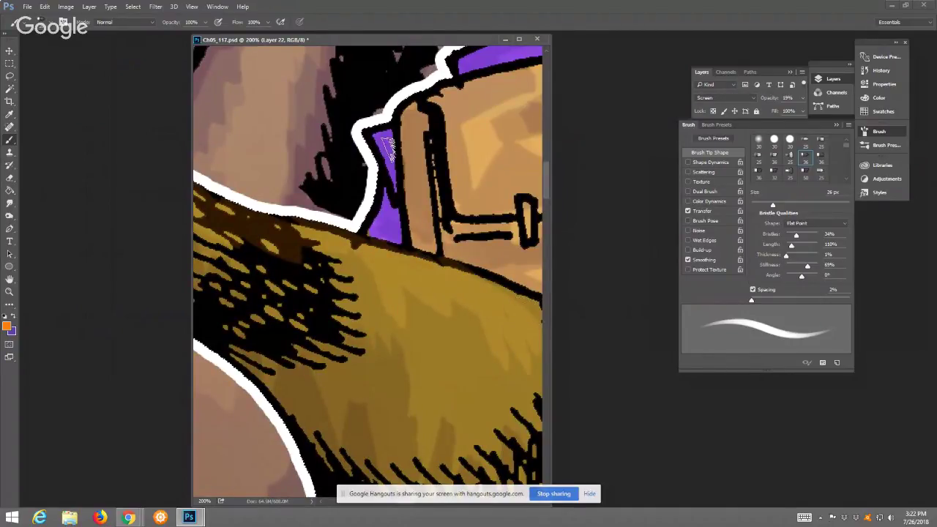
Return to the Brush tool and set the Flat Point bristle brush size to 23 px
right_click(505, 353)
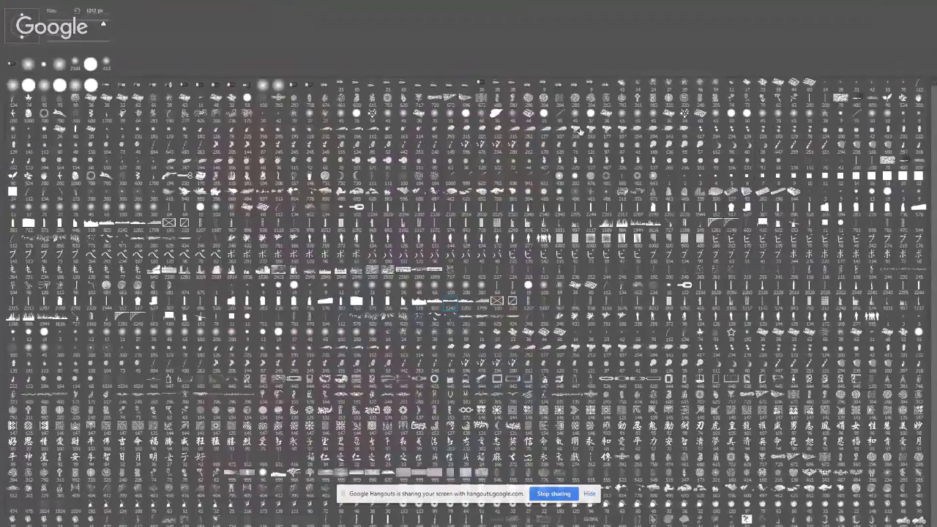
double_click(14, 67)
left_click(11, 64)
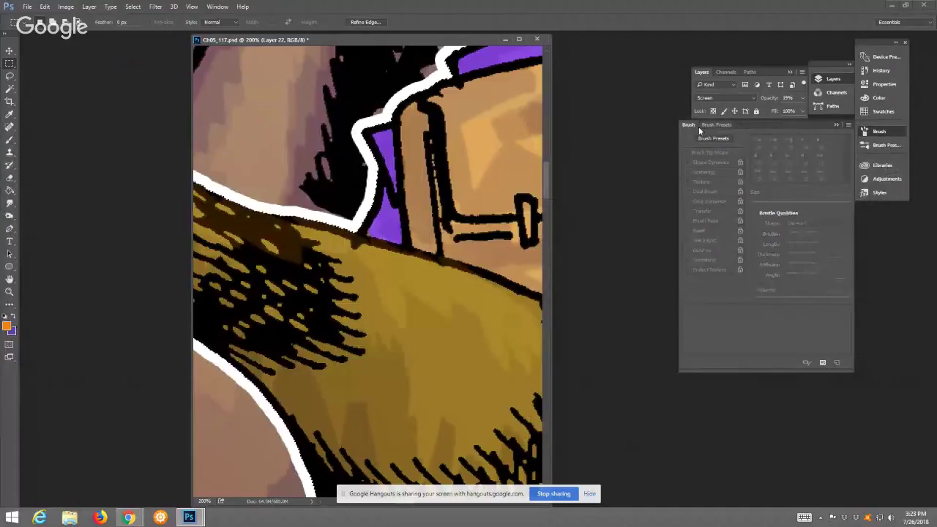
left_click(9, 140)
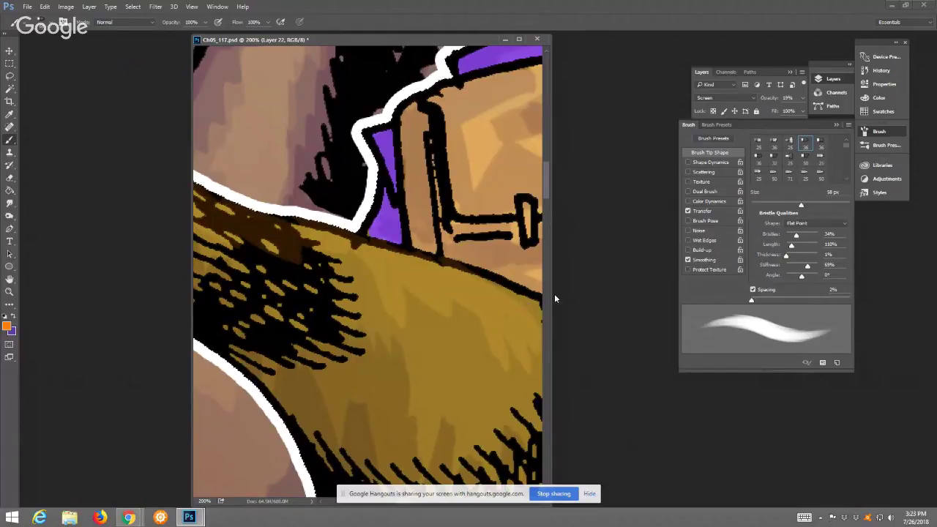
left_click(774, 204)
left_click(770, 205)
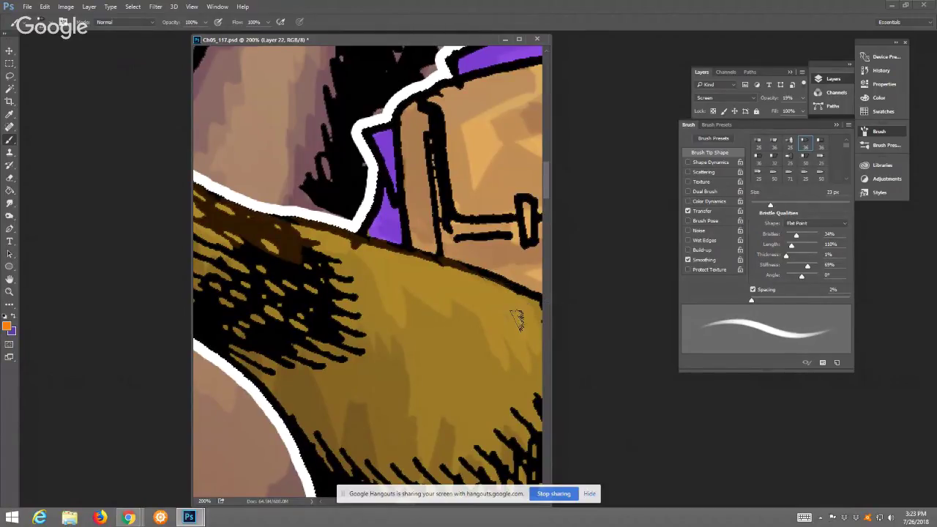
Maximize the document window and brush an orange highlight down the right edge of the tail's dark stripe
left_click_drag(515, 293, 363, 250)
left_click(518, 40)
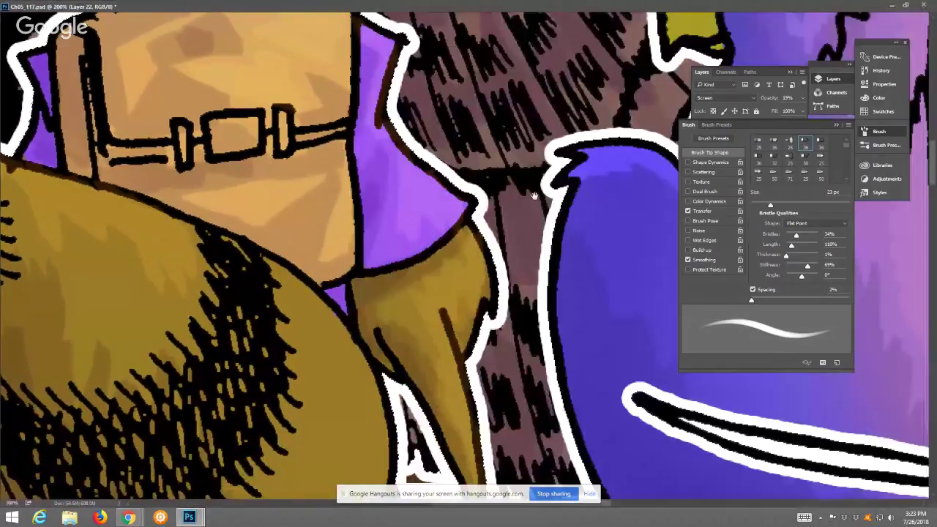
scroll(395, 263, "left", 3)
left_click_drag(371, 214, 384, 296)
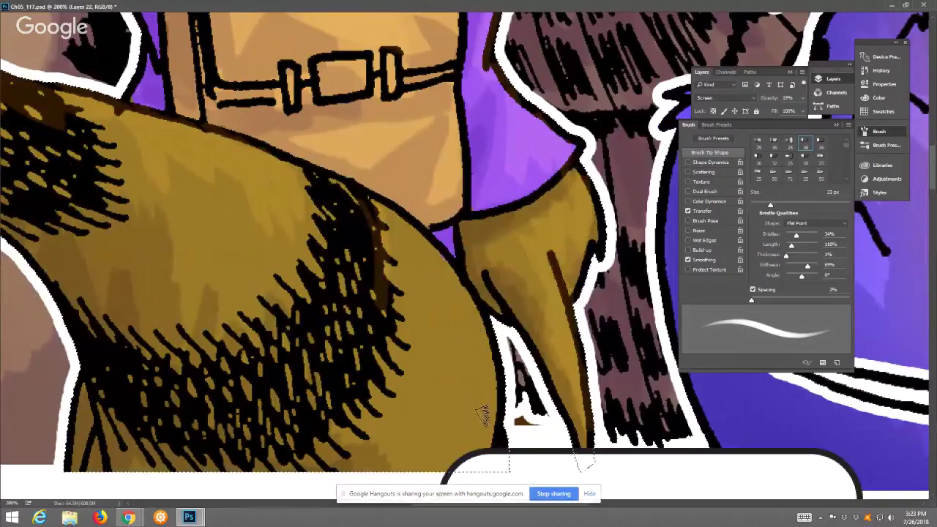
Reset the Flat Point bristle brush to 36 px and extend the highlights over the tail's dark stripe and fur
right_click(468, 342)
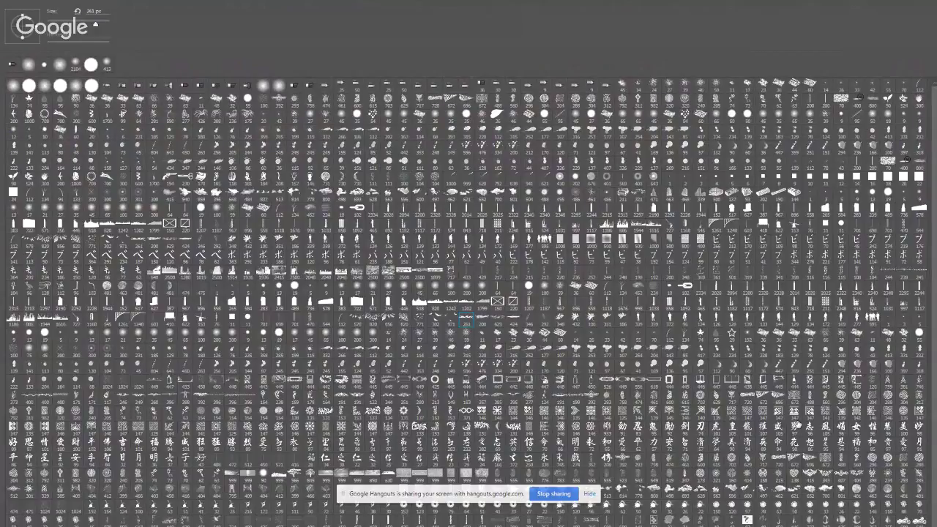
key("Escape")
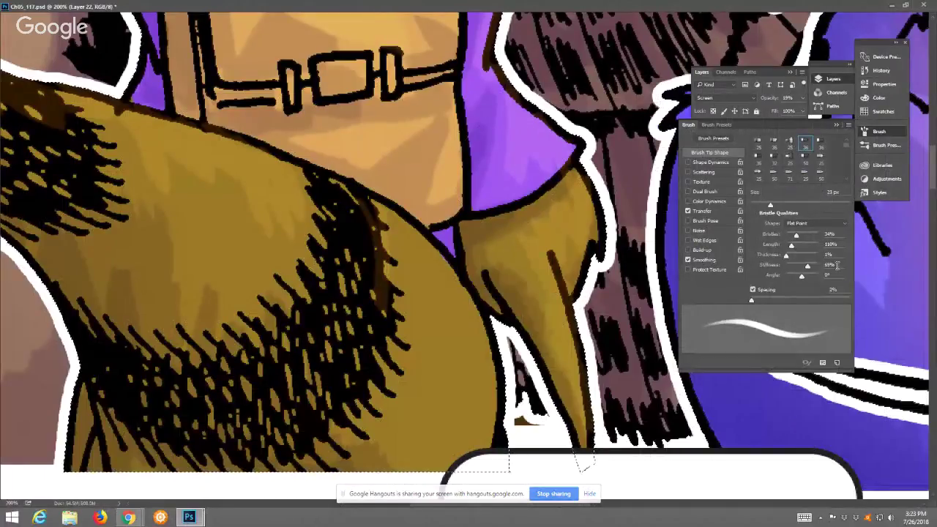
left_click(807, 147)
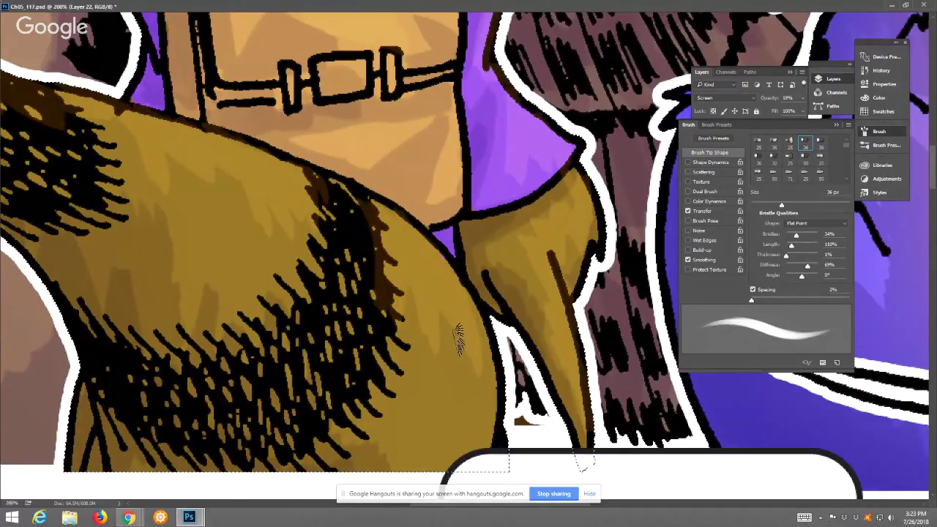
right_click(459, 385)
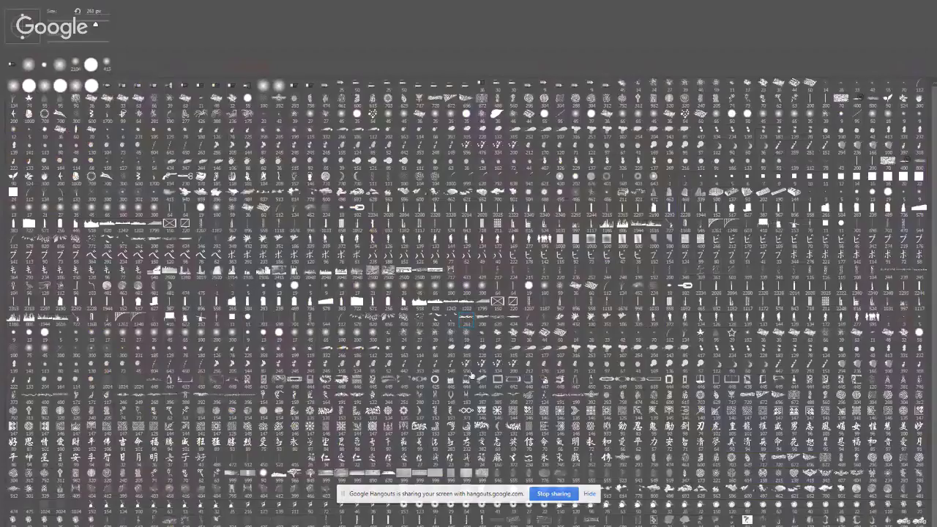
key("Escape")
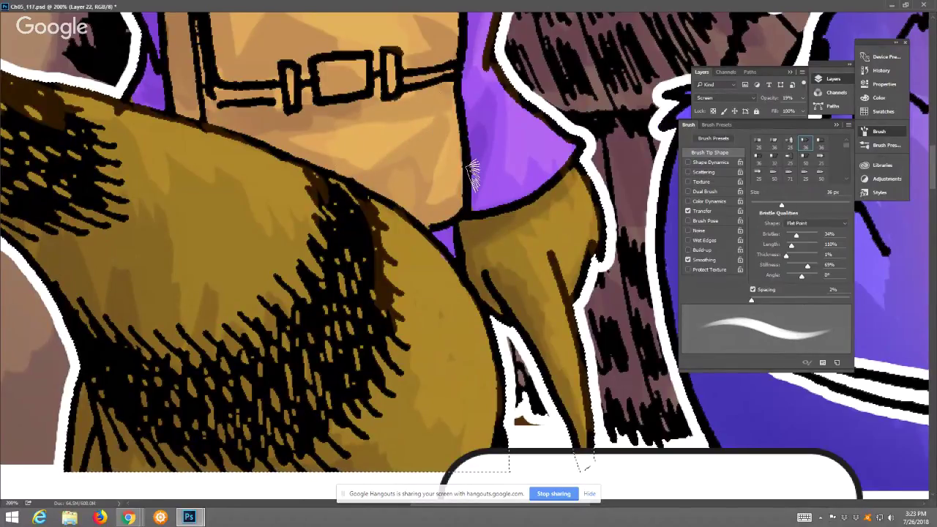
Brush orange highlights on the upper right of the backpack and the back of the head
left_click_drag(432, 82, 426, 282)
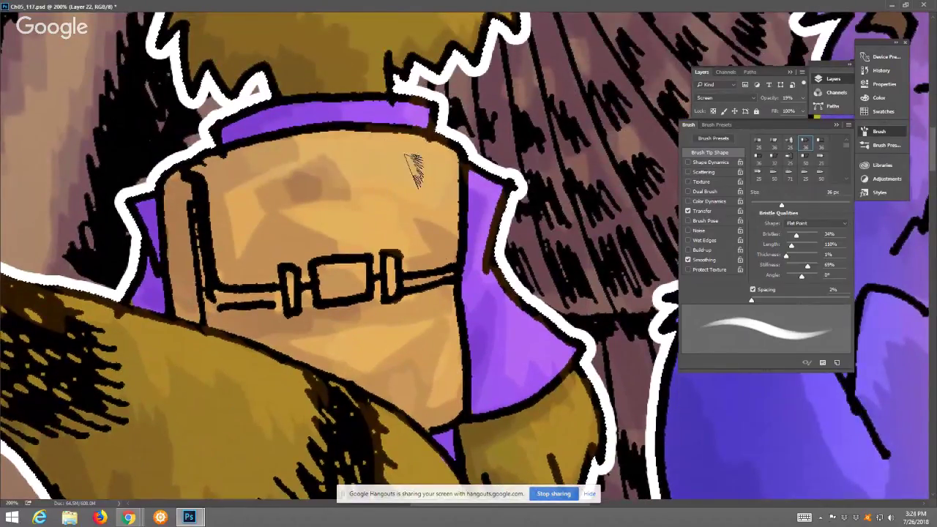
left_click_drag(412, 156, 410, 256)
mouse_move(418, 137)
left_mouse_down()
mouse_move(407, 214)
mouse_move(414, 271)
left_mouse_up()
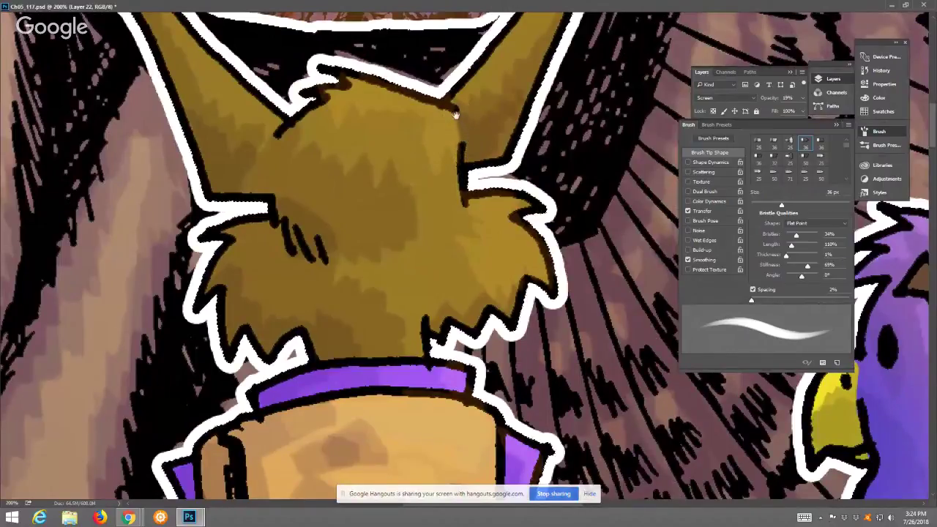
left_click_drag(455, 119, 474, 218)
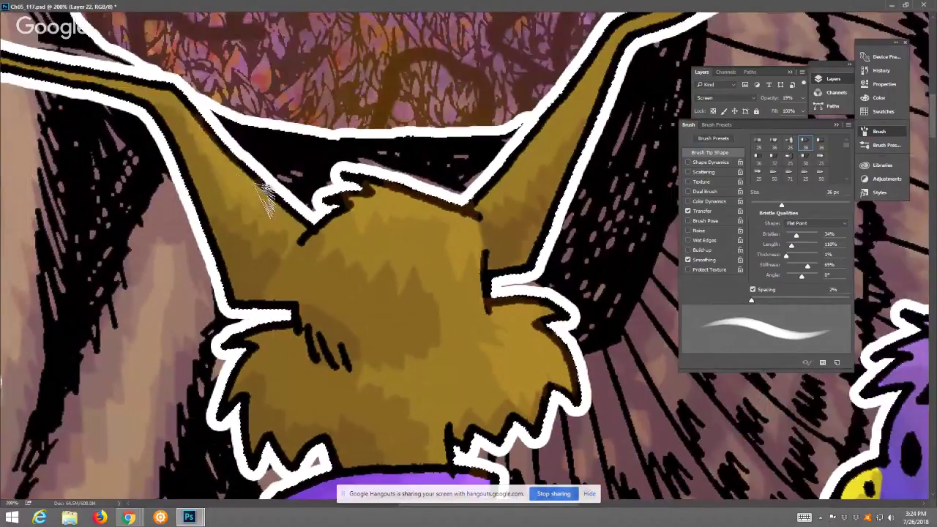
Brush orange highlights along both ears, following the right ear out to its tip
left_click_drag(301, 192, 475, 285)
left_click_drag(432, 161, 121, 180)
left_click_drag(476, 156, 685, 77)
mouse_move(498, 143)
left_mouse_down()
mouse_move(611, 73)
mouse_move(699, 35)
left_mouse_up()
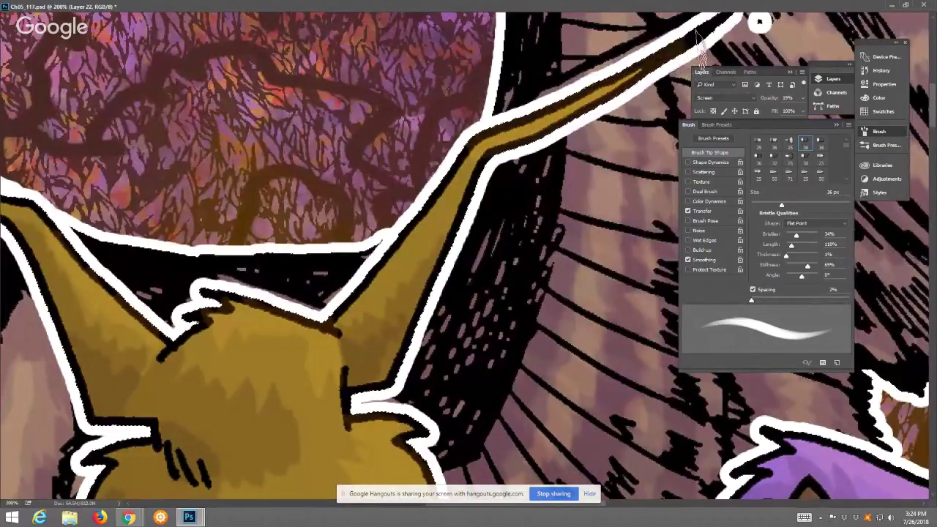
left_click_drag(614, 72, 721, 21)
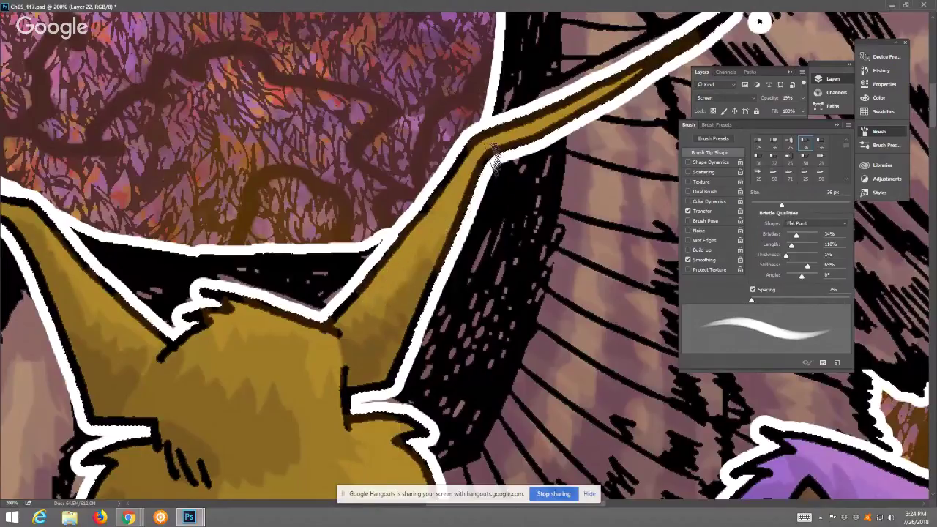
Restore the smaller document window and merge the Screen highlight layer down into the character's color layer
mouse_move(393, 425)
left_mouse_down()
mouse_move(396, 366)
mouse_move(436, 268)
left_mouse_up()
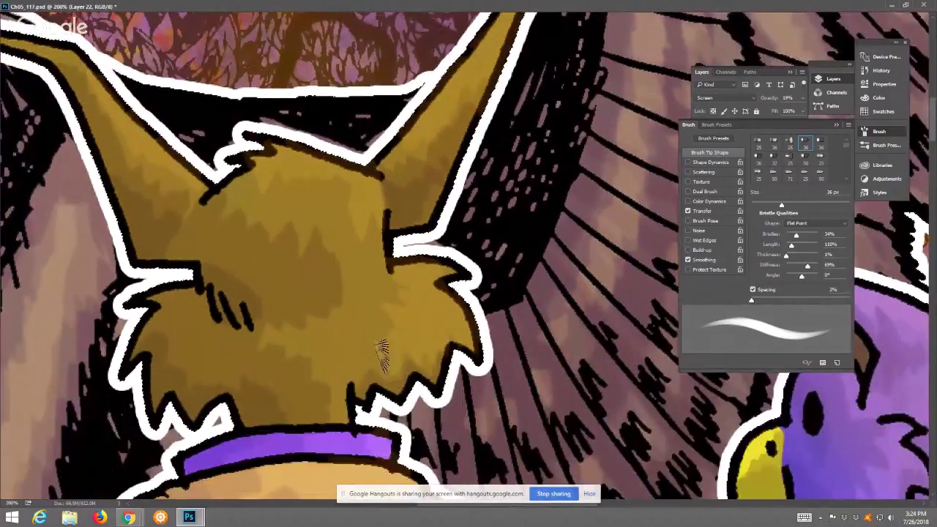
scroll(381, 322, "down", 3)
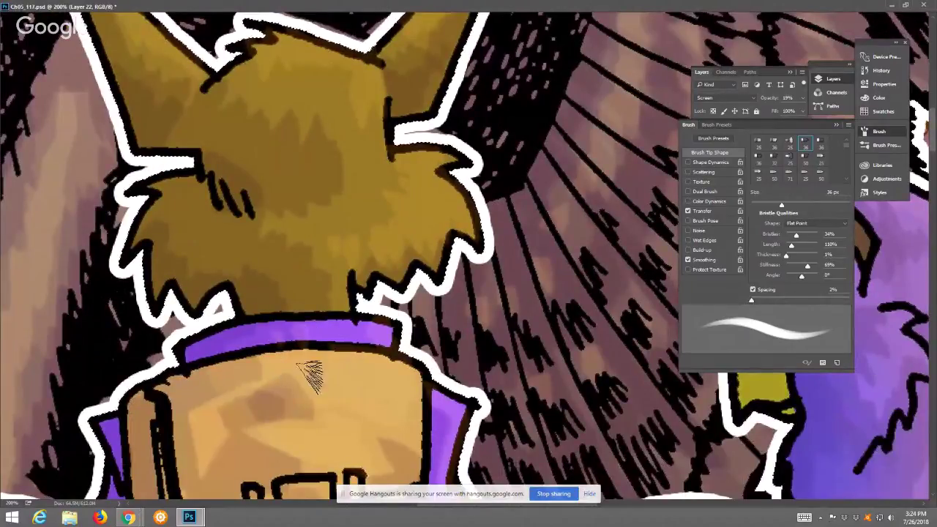
left_click(905, 5)
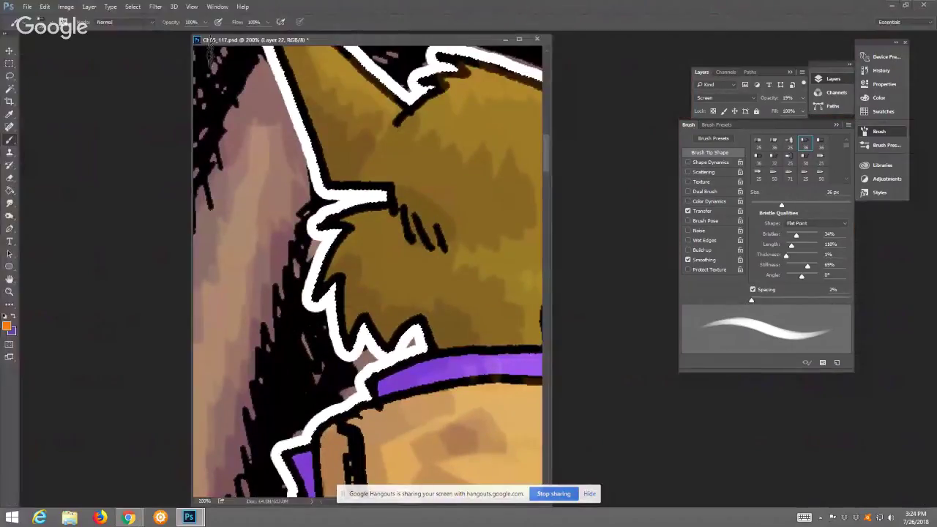
left_click(156, 6)
mouse_move(89, 6)
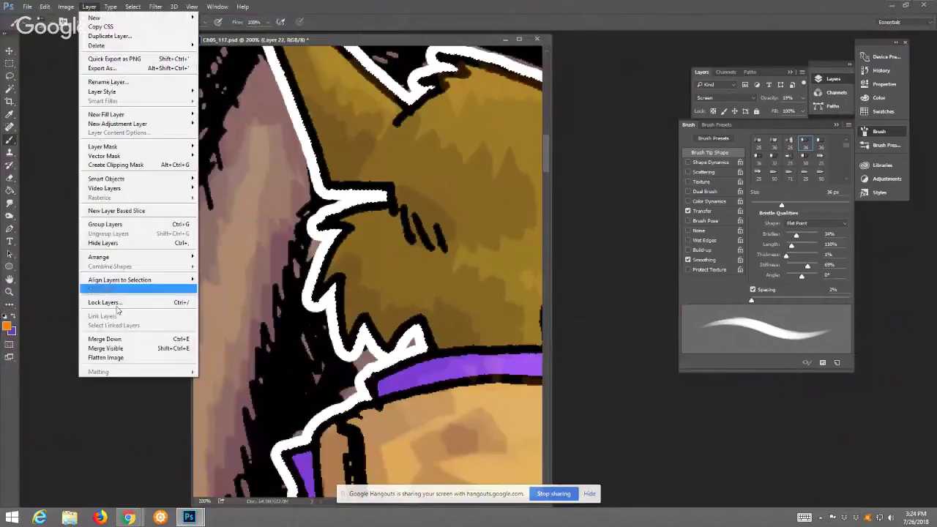
left_click(122, 339)
Raise the character's contrast slightly with Brightness/Contrast and burn its midtones at 34% exposure with a 2104 px soft brush
left_click(9, 292)
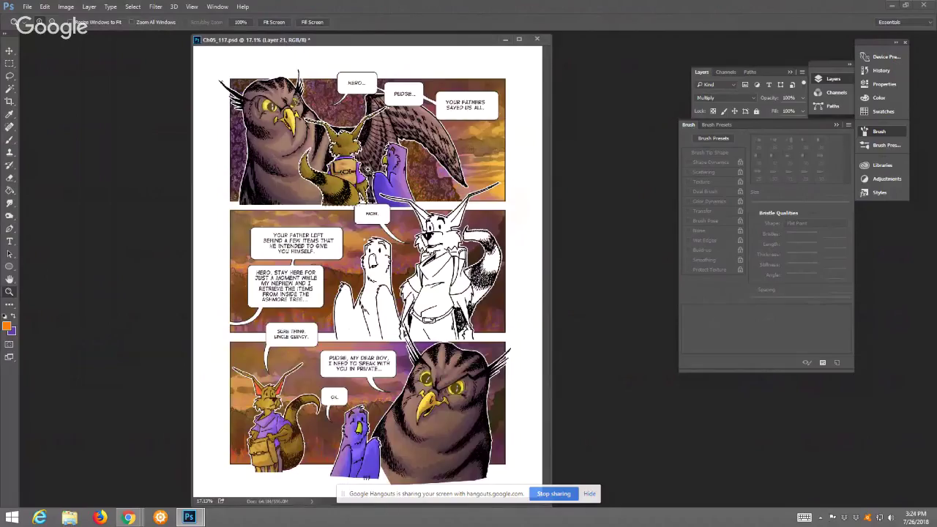
left_click(325, 180)
left_click(324, 179)
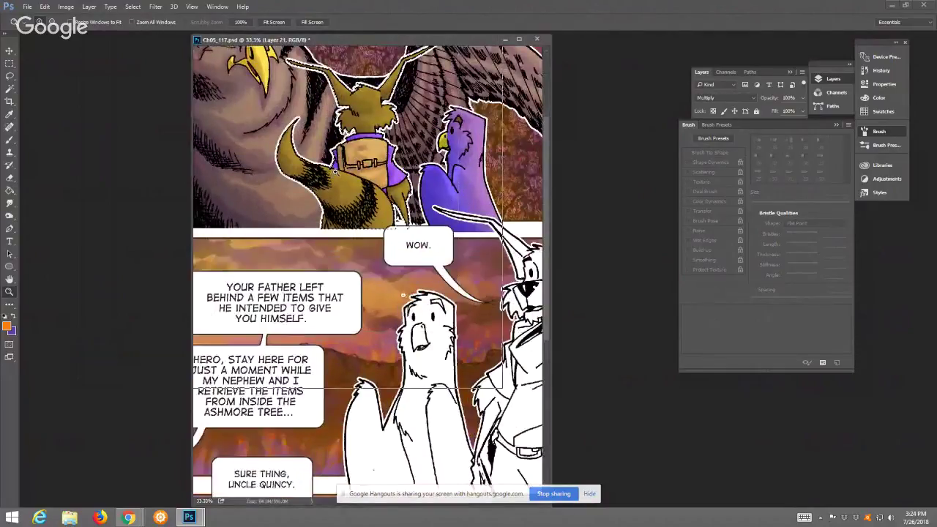
left_click_drag(330, 250, 328, 263)
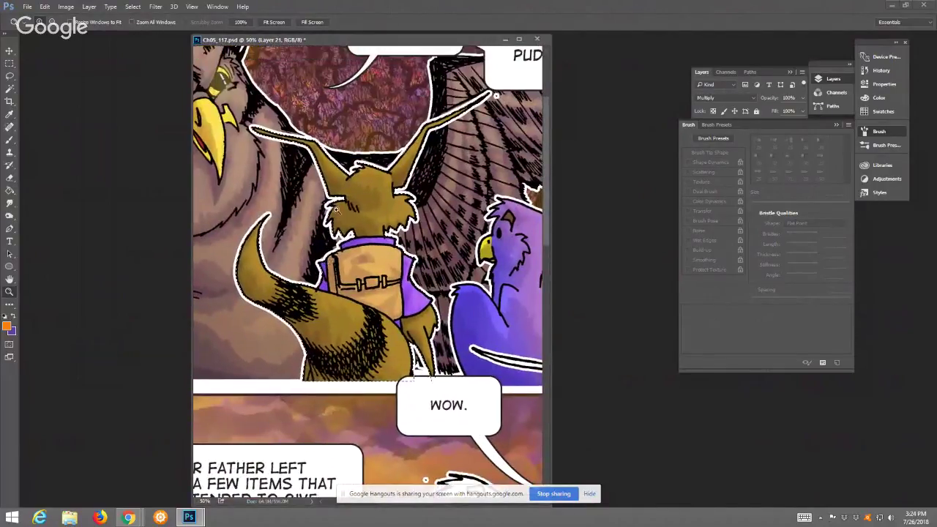
left_click(9, 215)
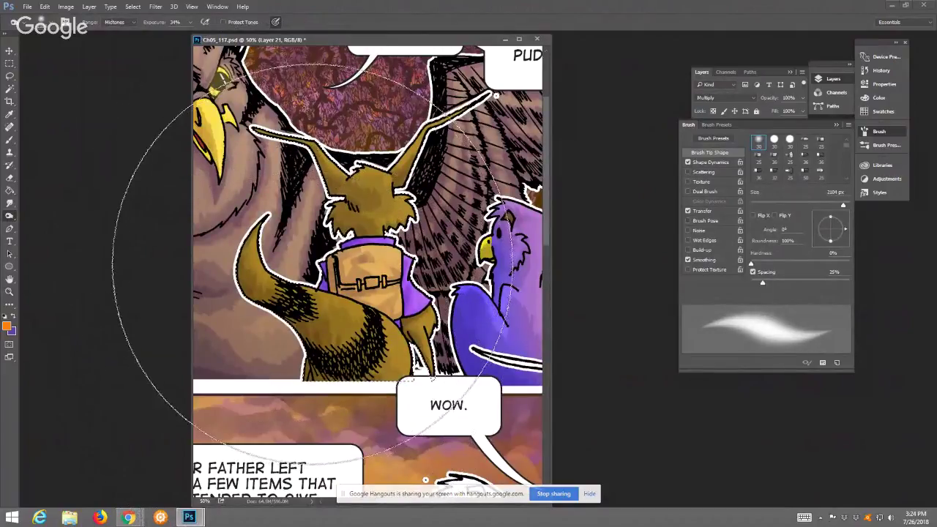
left_click(66, 6)
mouse_move(88, 30)
left_click(209, 30)
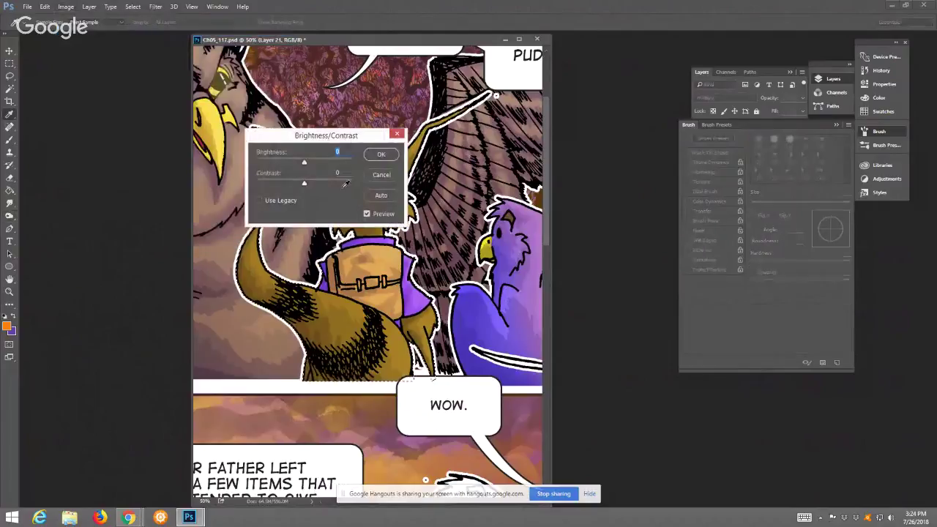
left_click_drag(306, 181, 312, 180)
left_click(381, 154)
key("o")
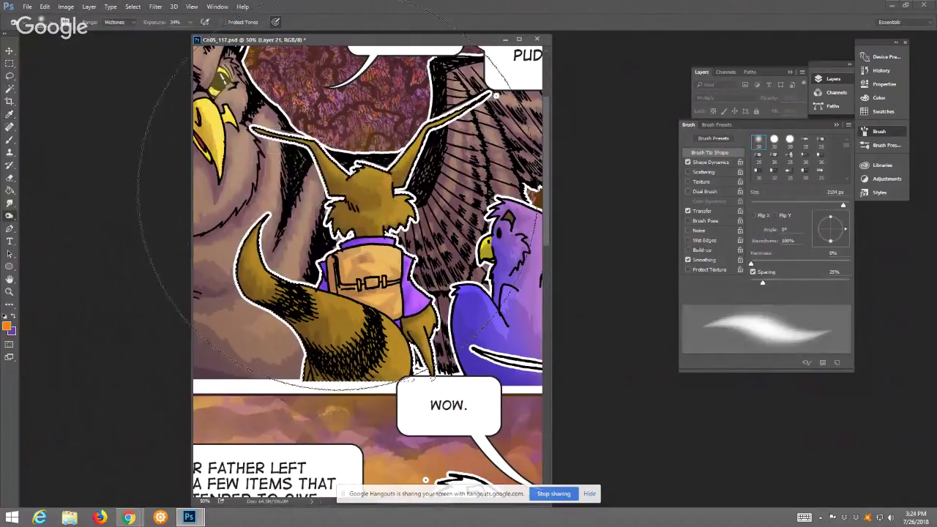
mouse_move(282, 282)
left_mouse_down()
mouse_move(269, 220)
mouse_move(334, 367)
mouse_move(309, 319)
mouse_move(294, 224)
mouse_move(322, 262)
left_mouse_up()
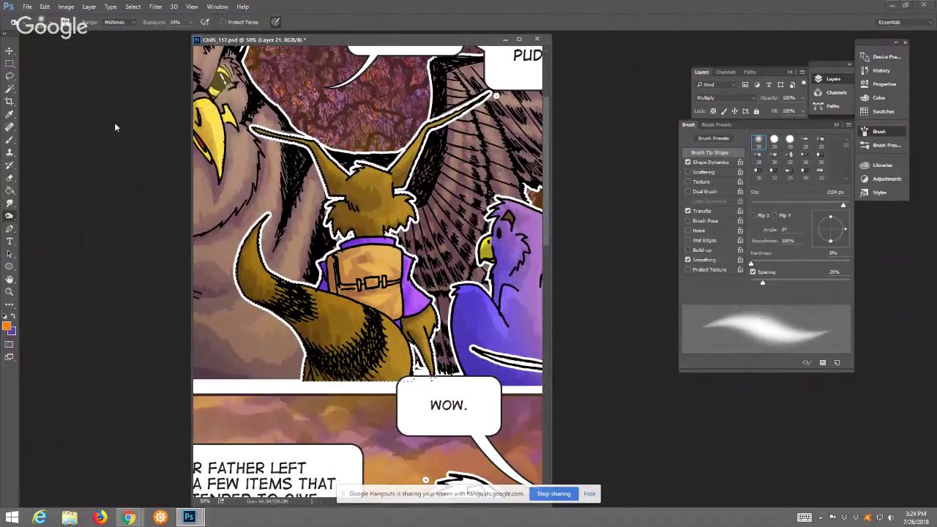
Add a new Normal-mode layer at 10% opacity above the character's color layer
left_click(89, 7)
mouse_move(103, 18)
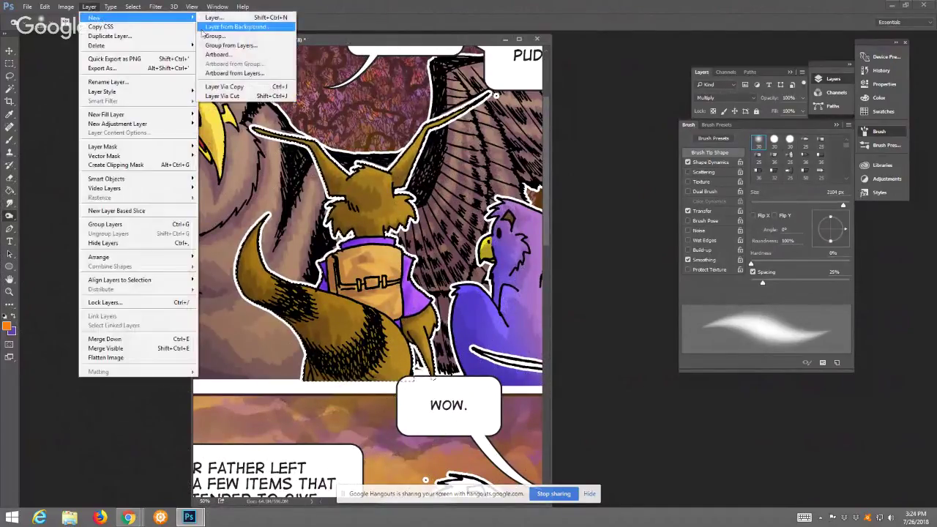
left_click(213, 18)
left_click(458, 200)
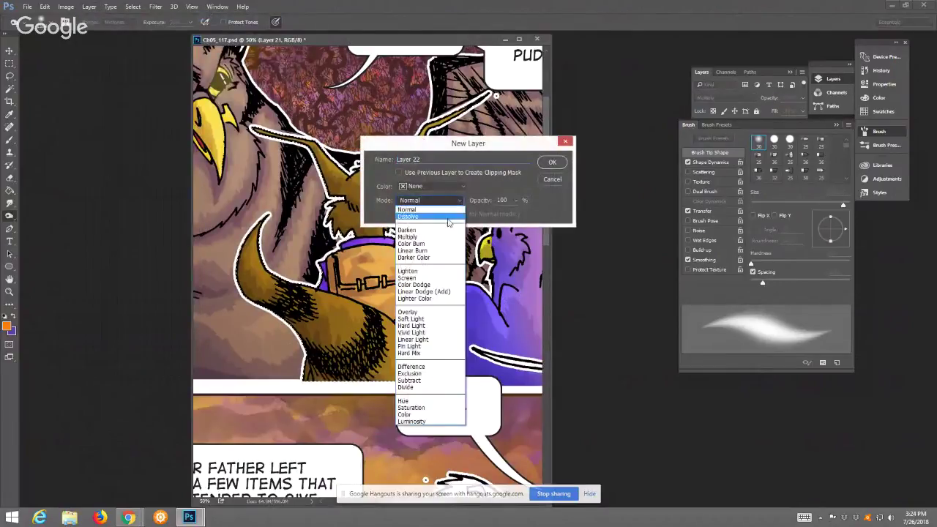
left_click(424, 280)
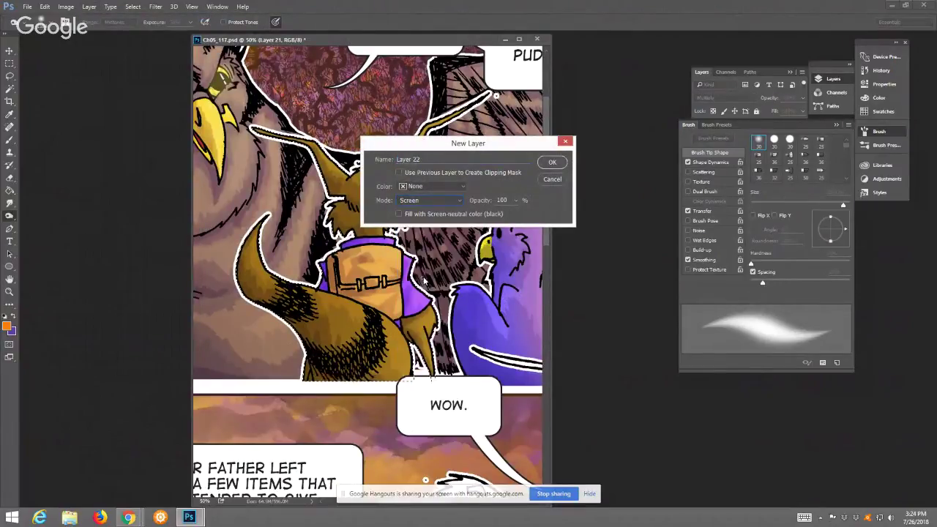
left_click(459, 202)
left_click(441, 211)
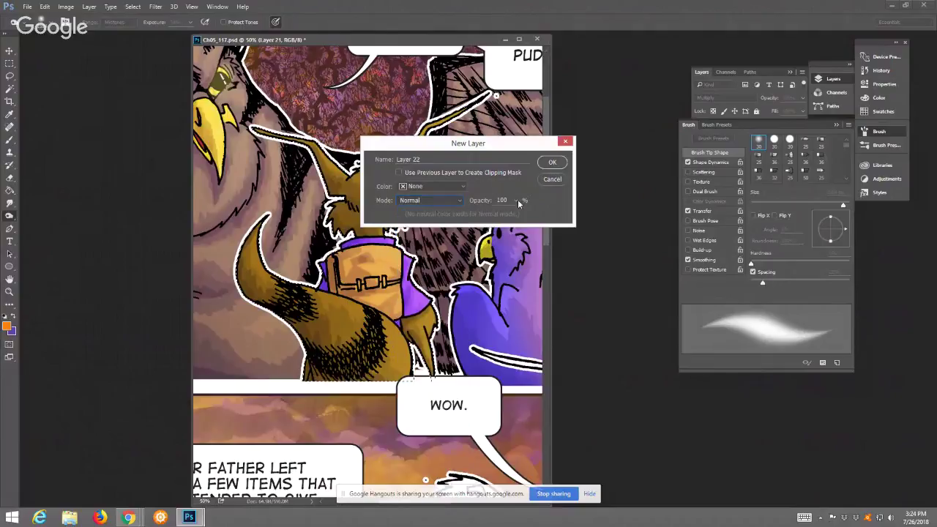
left_click(516, 200)
left_click_drag(478, 217, 475, 212)
left_click(552, 162)
Raise the new layer's opacity to 17% and glaze the character with orange using a 294 px soft round brush
key("b")
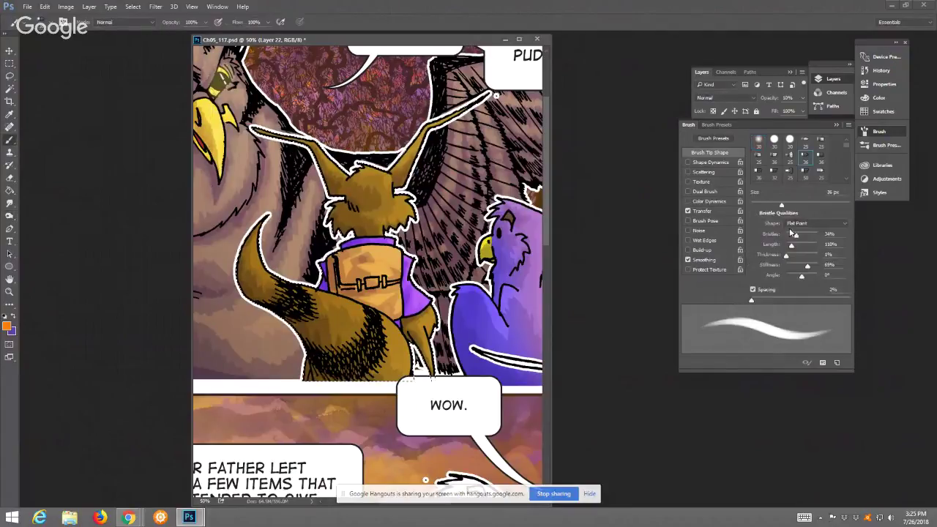
left_click(761, 143)
left_click(813, 203)
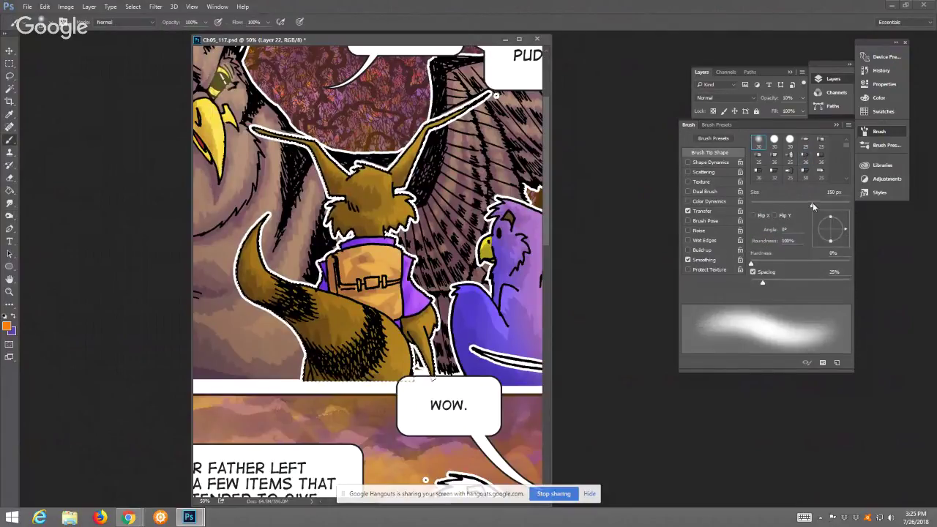
left_click(828, 205)
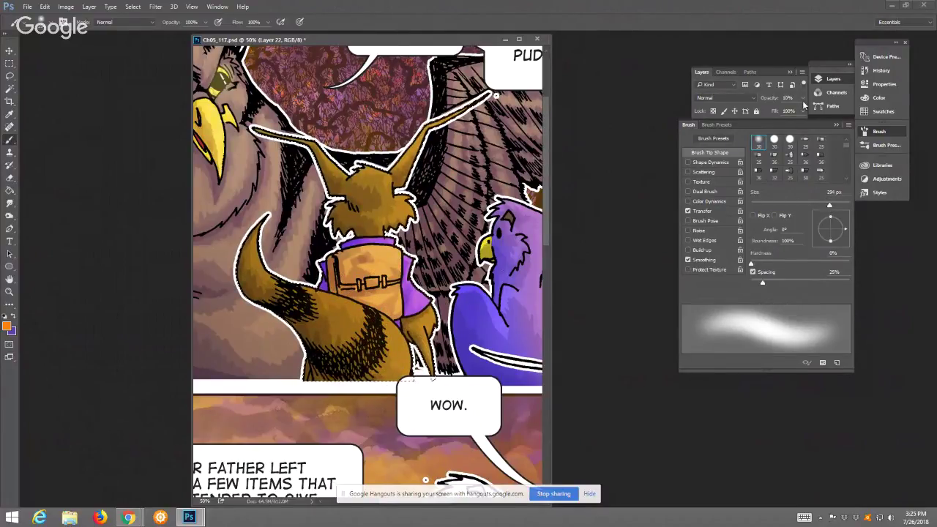
left_click(802, 99)
left_click_drag(759, 111, 763, 112)
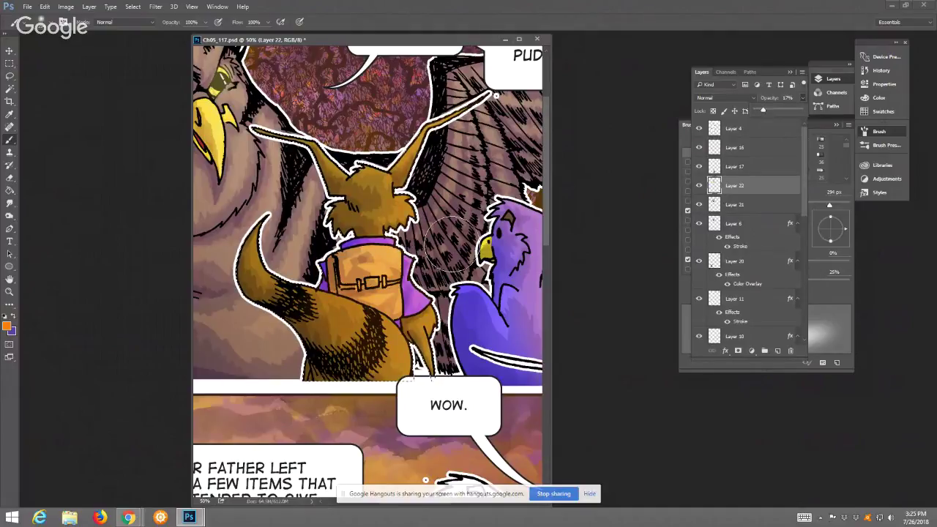
left_click(425, 290)
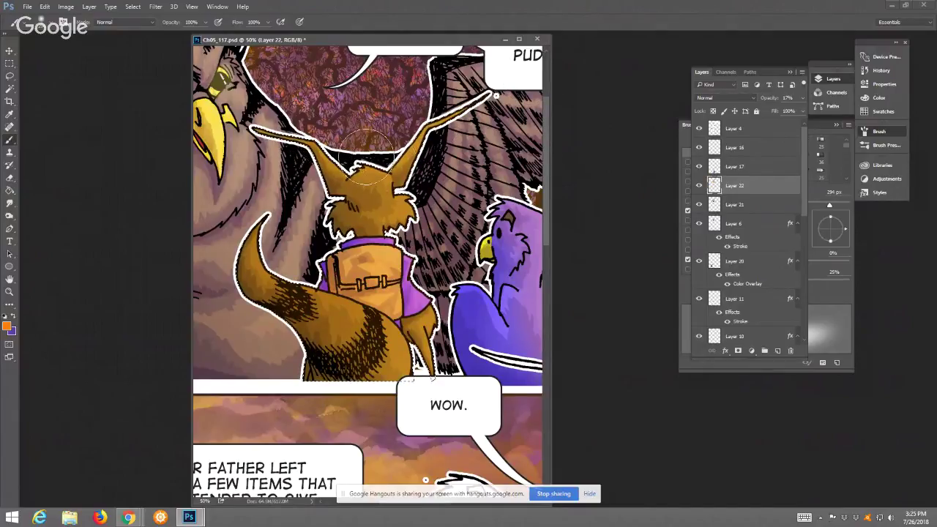
Merge the orange glaze layer down into the character's Multiply color layer
left_click(160, 6)
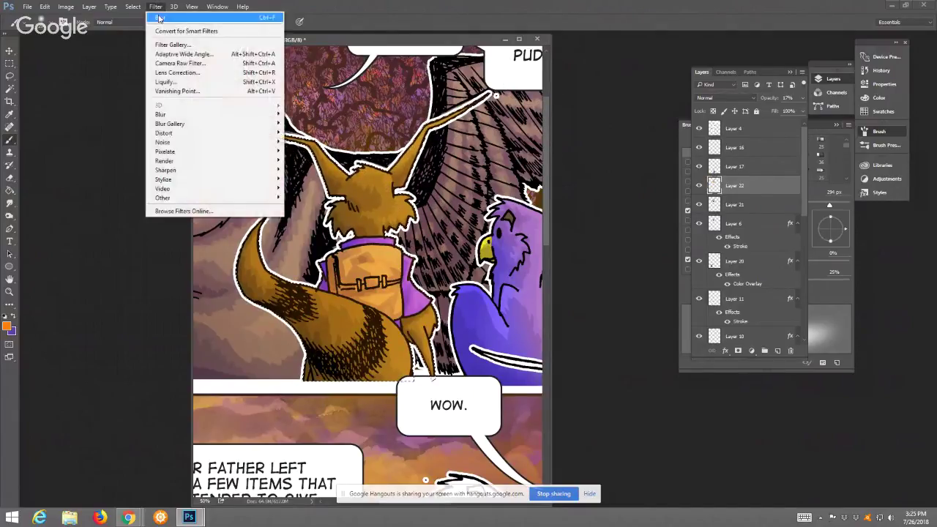
left_click(125, 22)
left_click(89, 6)
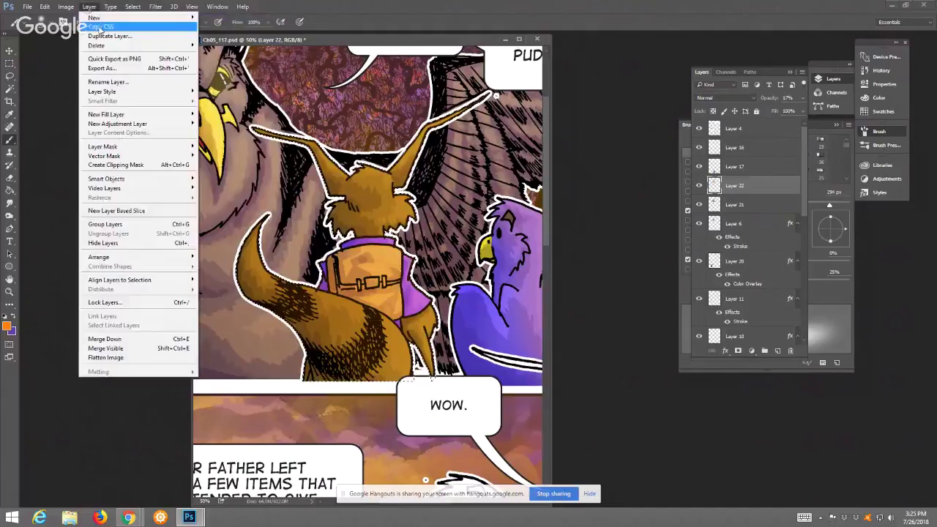
left_click(121, 340)
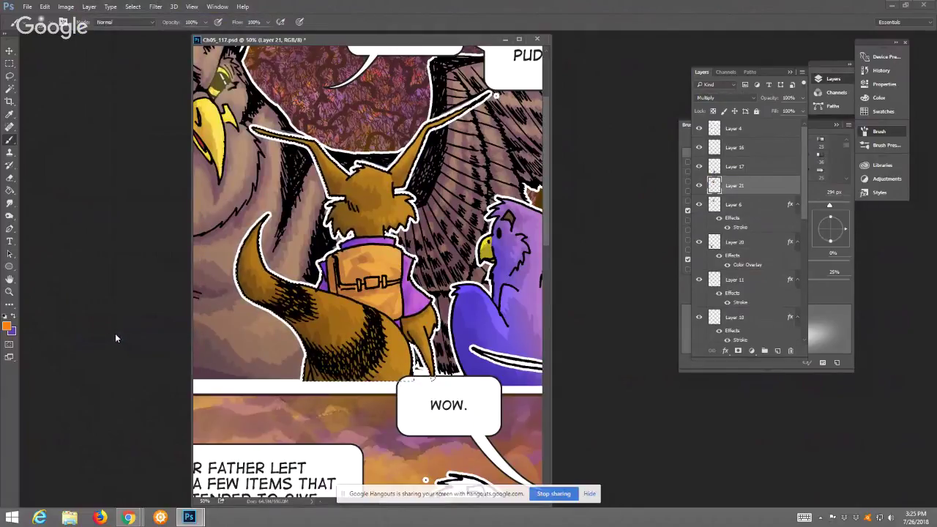
Deselect the finished character in the first panel
left_click(9, 291)
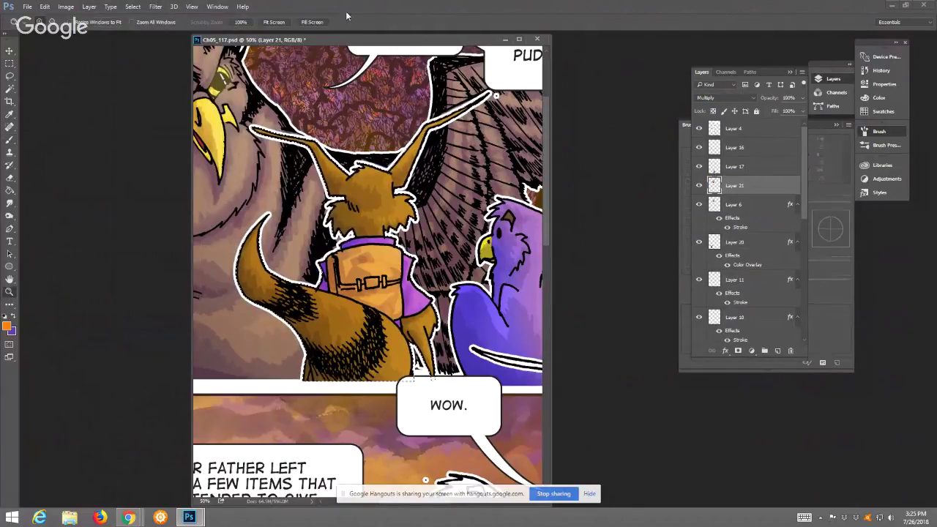
left_click(275, 23)
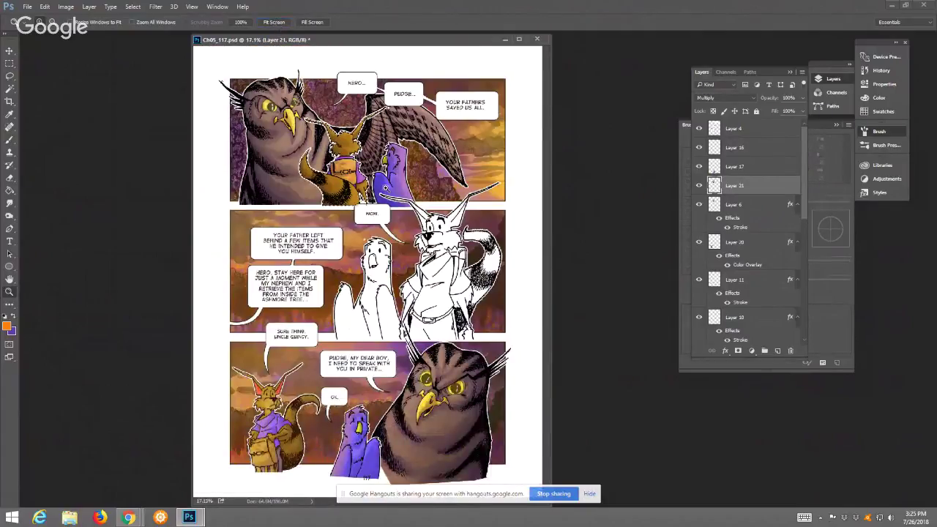
left_click(10, 76)
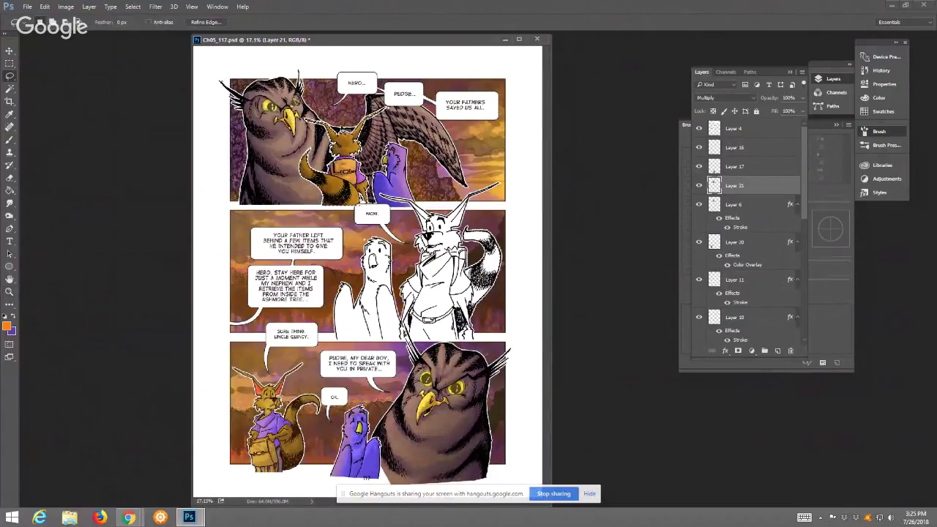
right_click(573, 516)
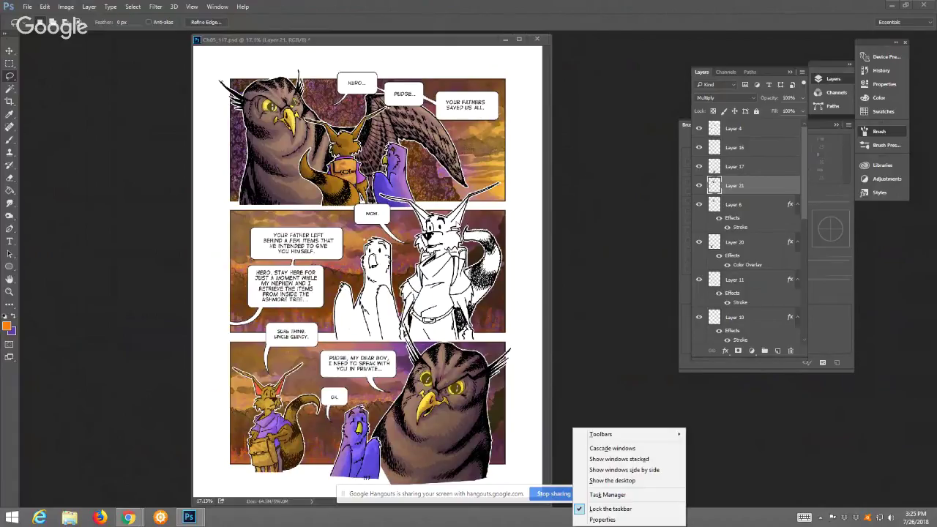
right_click(448, 181)
left_click(469, 184)
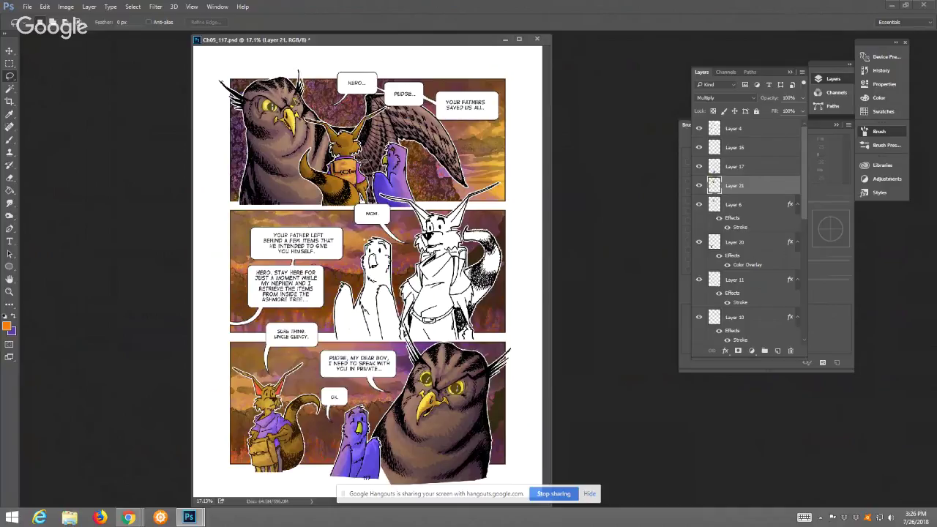
Identify the middle panel's line-art layer by toggling layer visibility, and make Layer 8 active
left_click(10, 89)
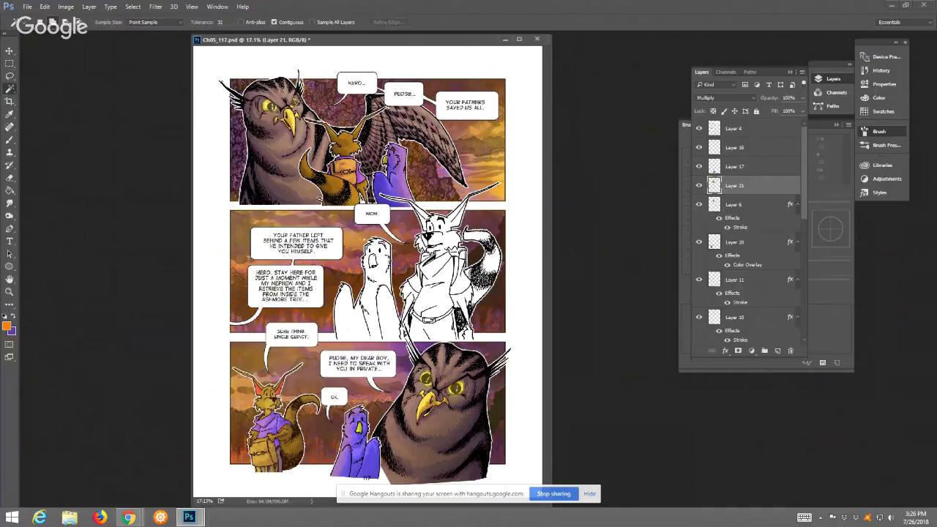
left_click_drag(802, 199, 802, 239)
left_click(698, 219)
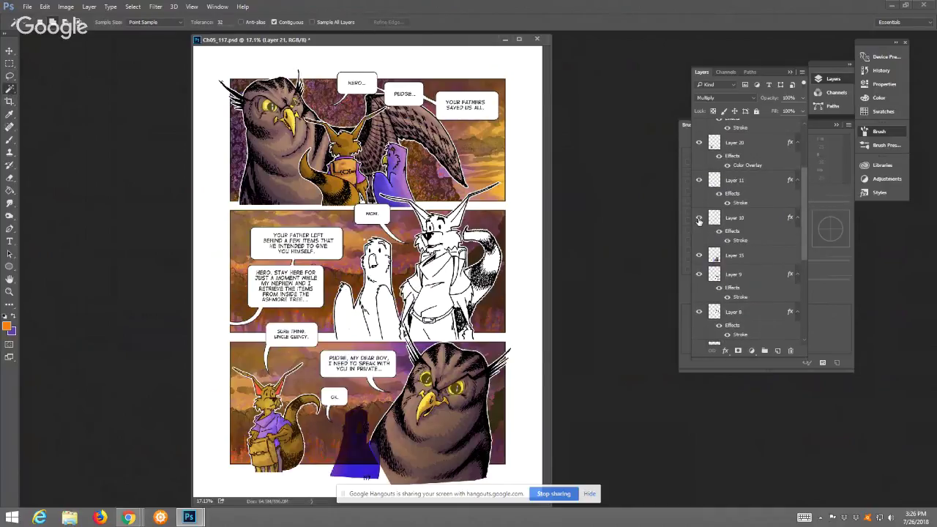
left_click(698, 180)
left_click(698, 181)
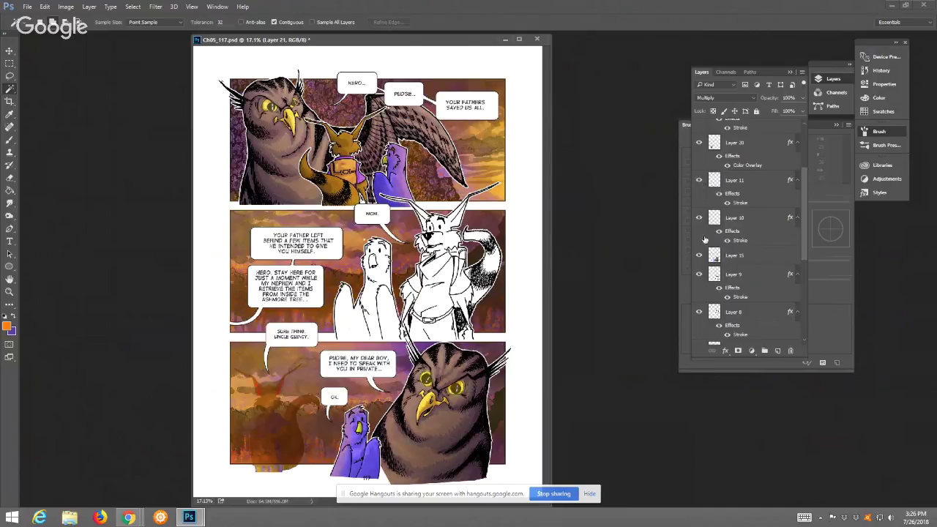
left_click(698, 275)
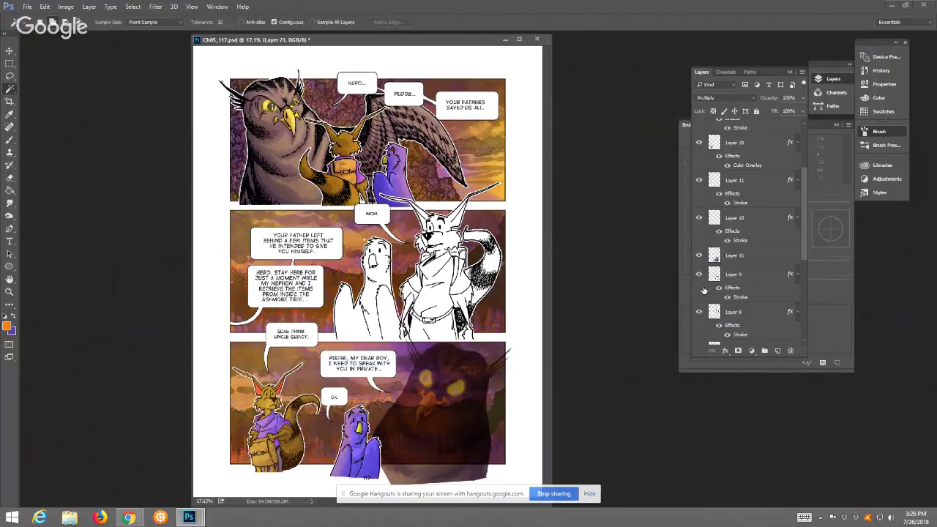
left_click(699, 311)
left_click(699, 312)
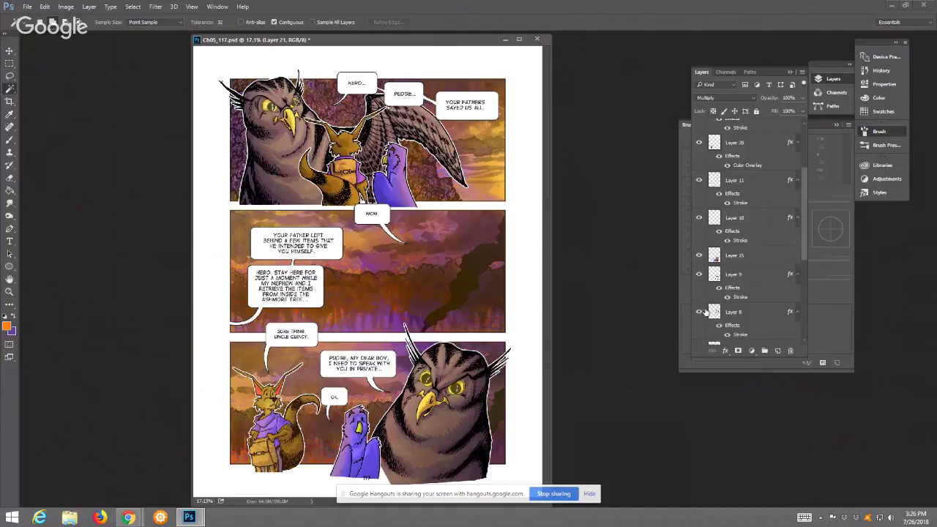
left_click(714, 312)
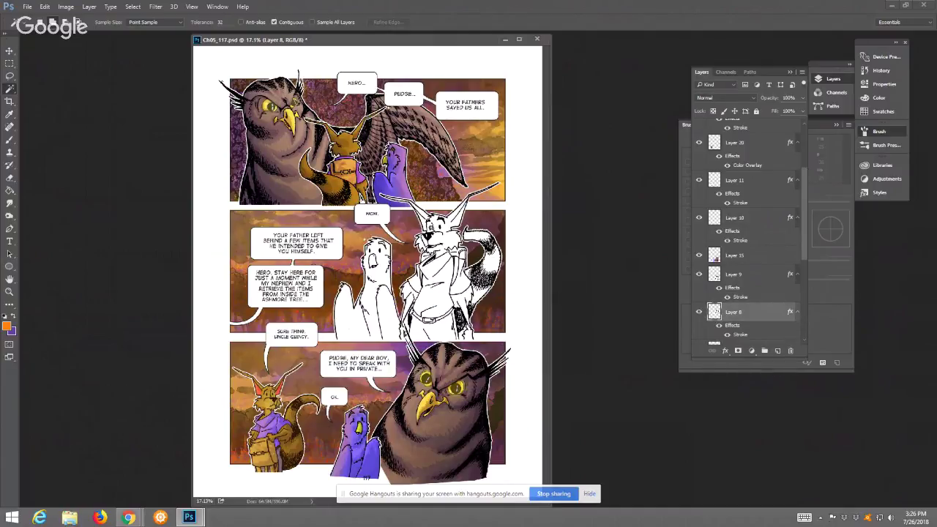
Lasso and delete the stray dot beside the bird's head in the middle panel, and deselect
left_click(11, 293)
left_click_drag(352, 226, 358, 233)
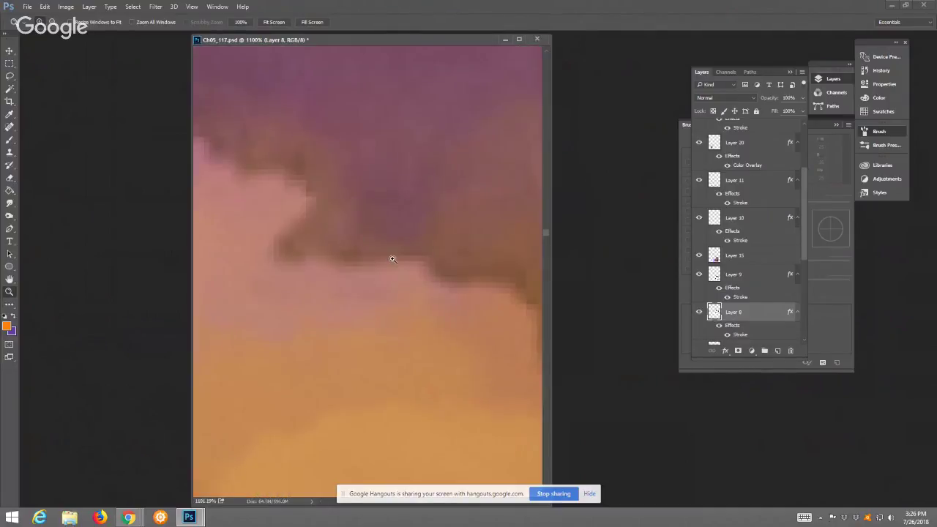
left_click(275, 24)
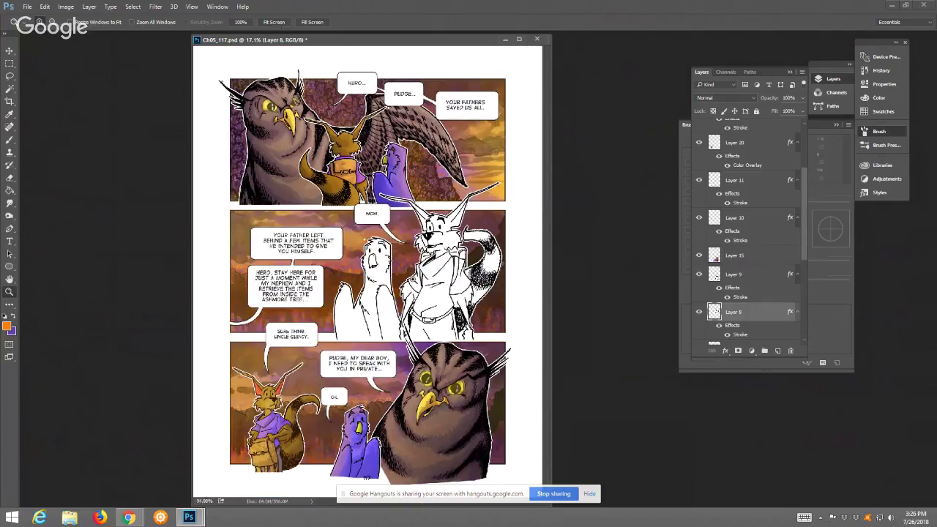
left_click_drag(350, 211, 413, 293)
left_click(10, 77)
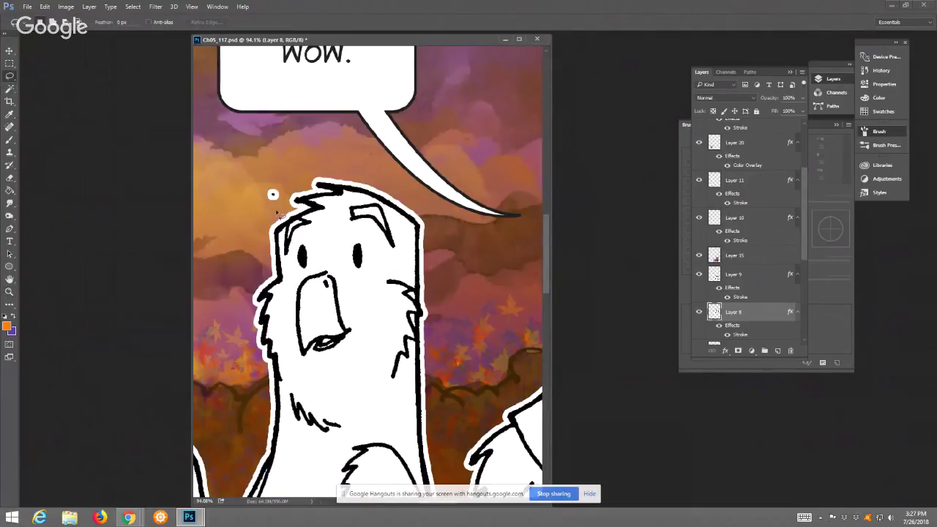
mouse_move(253, 175)
left_mouse_down()
mouse_move(265, 218)
mouse_move(287, 205)
mouse_move(256, 170)
left_mouse_up()
right_click(305, 156)
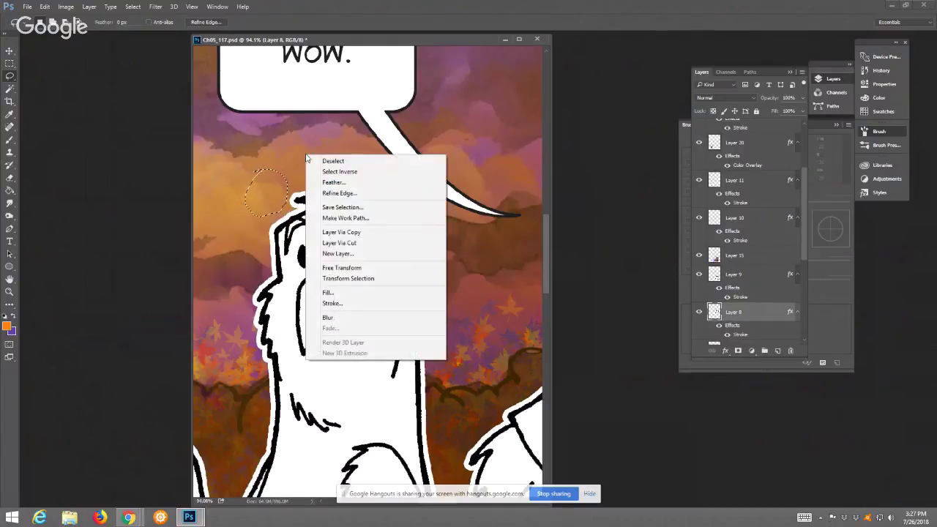
left_click(358, 164)
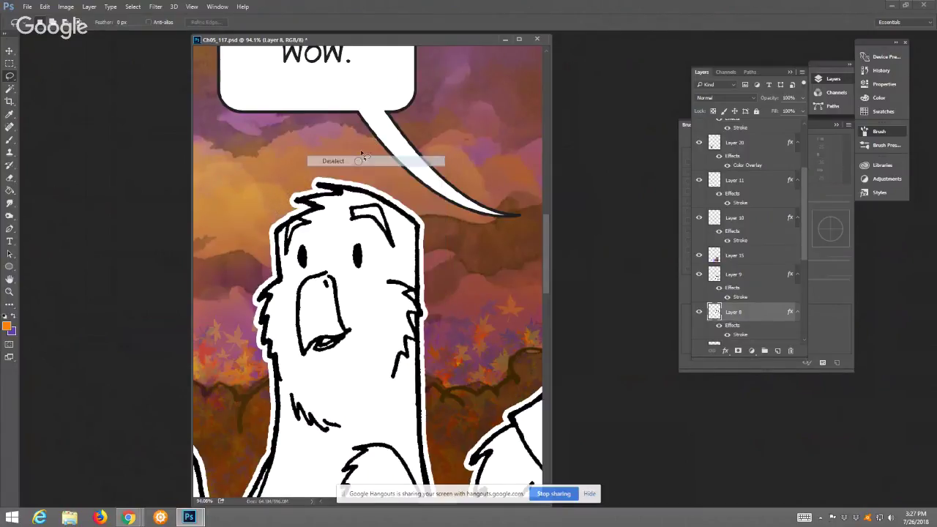
Select the empty area around the middle panel's figures with the Magic Wand and invert the selection
left_click(9, 89)
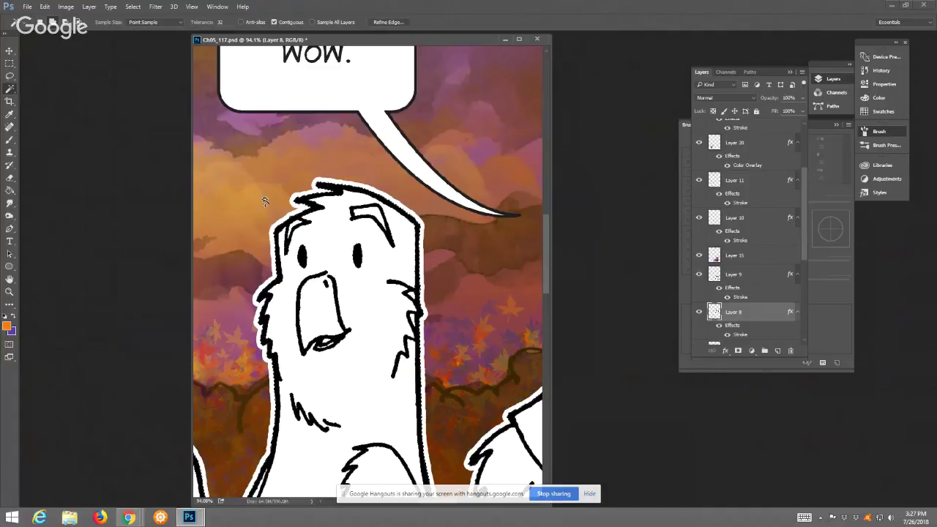
right_click(337, 254)
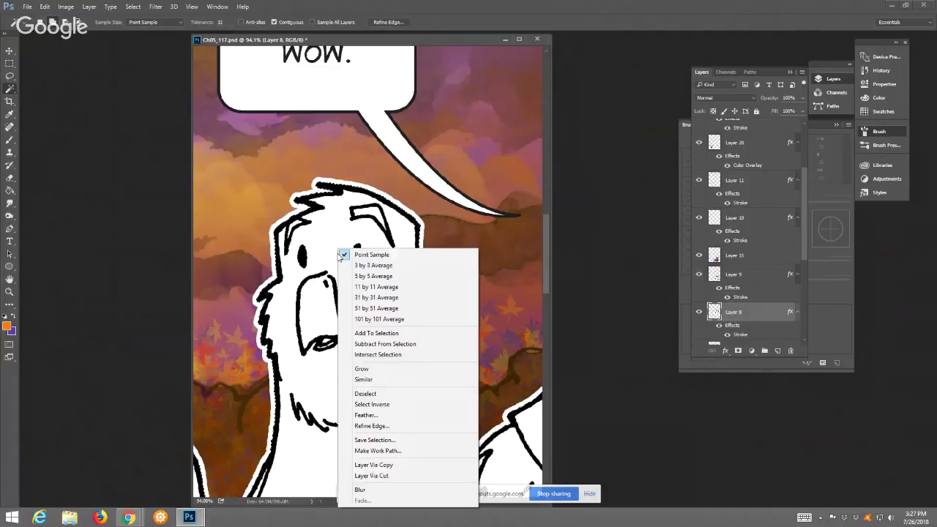
left_click(370, 405)
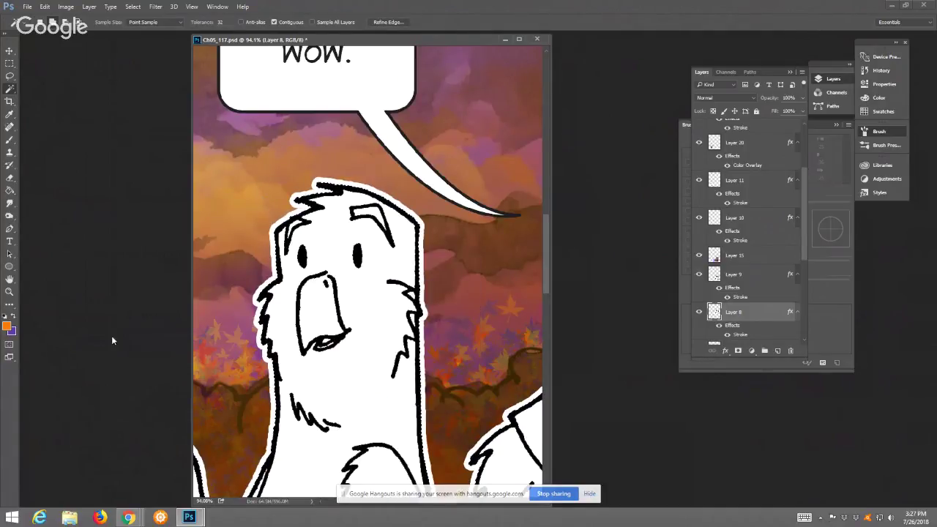
Swap the foreground and background colors and set the foreground to the light blue-violet 7260f6
left_click(14, 316)
left_click(7, 327)
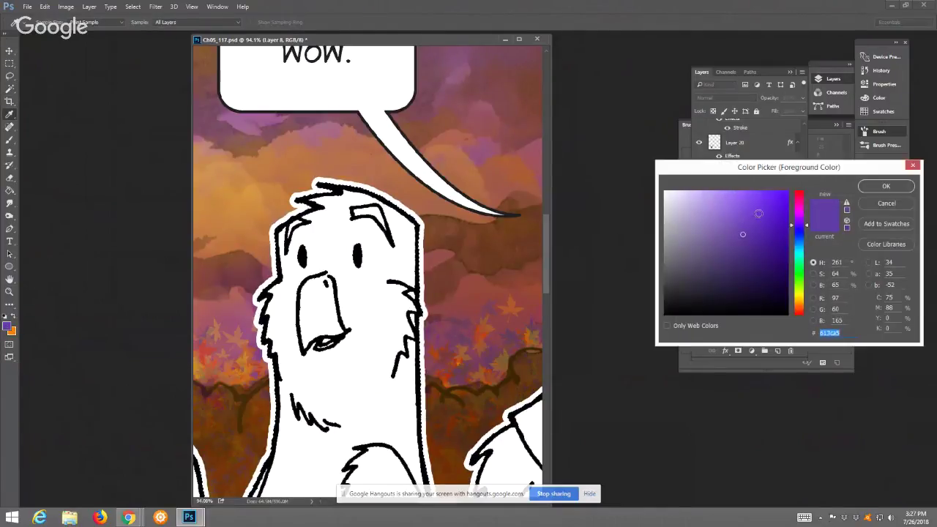
left_click(747, 197)
left_click(794, 230)
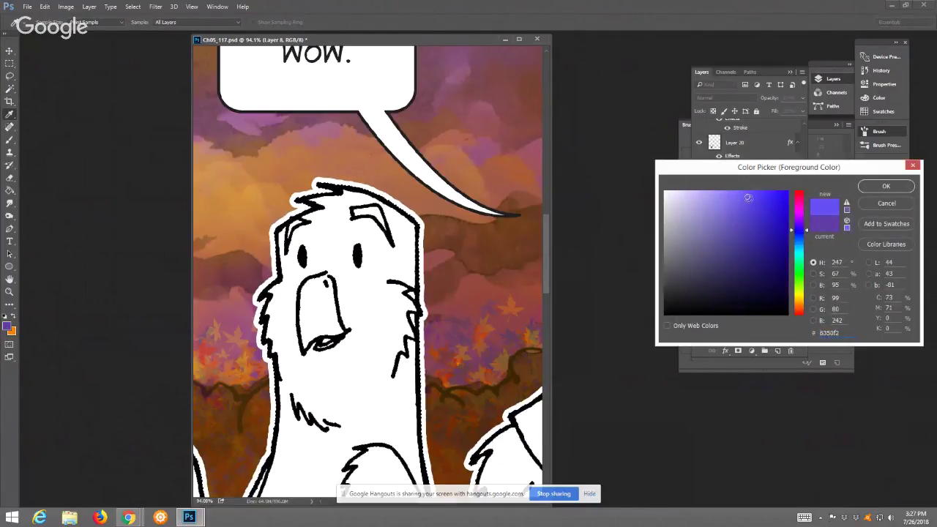
left_click(745, 198)
left_click_drag(745, 197, 739, 195)
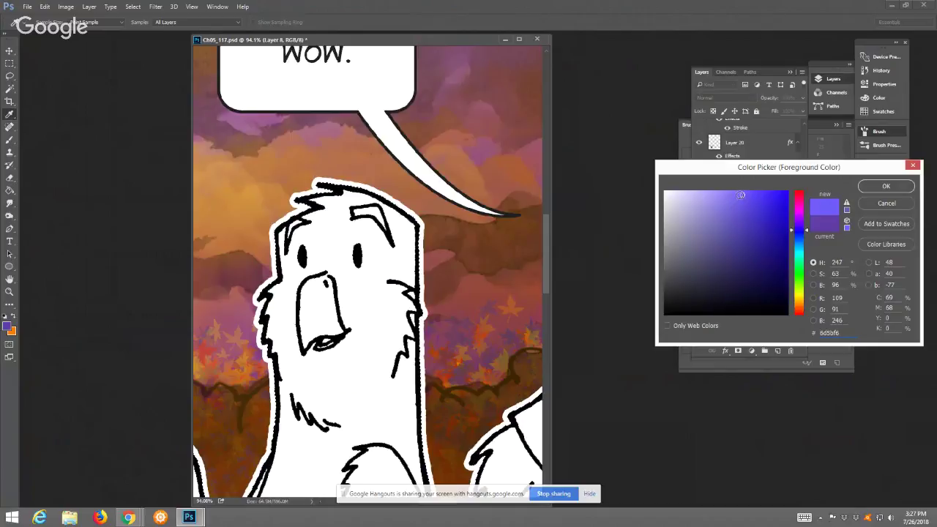
left_click(868, 192)
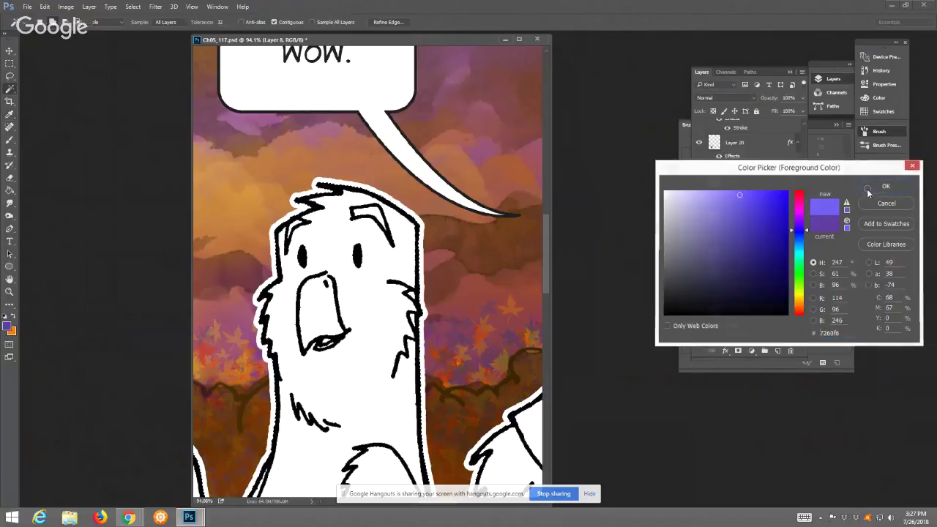
left_click(9, 190)
left_click(331, 260)
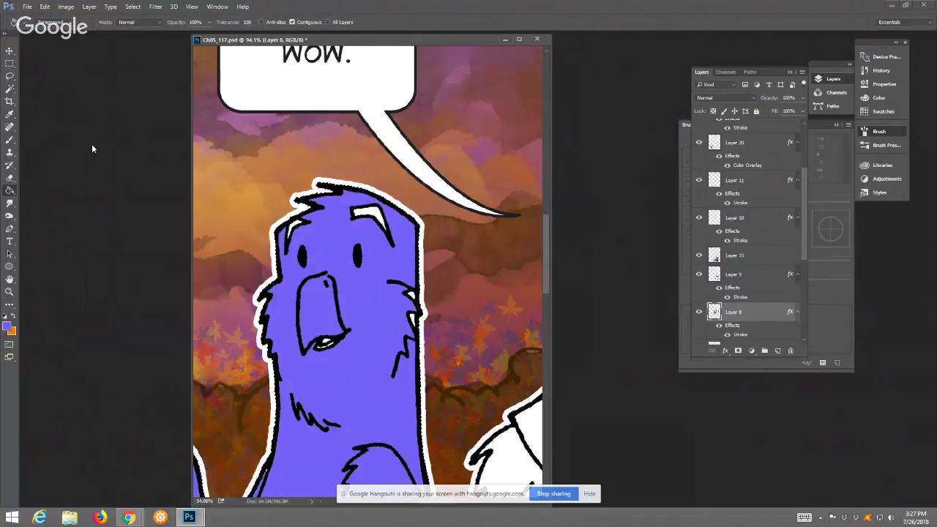
left_click(45, 7)
left_click(53, 17)
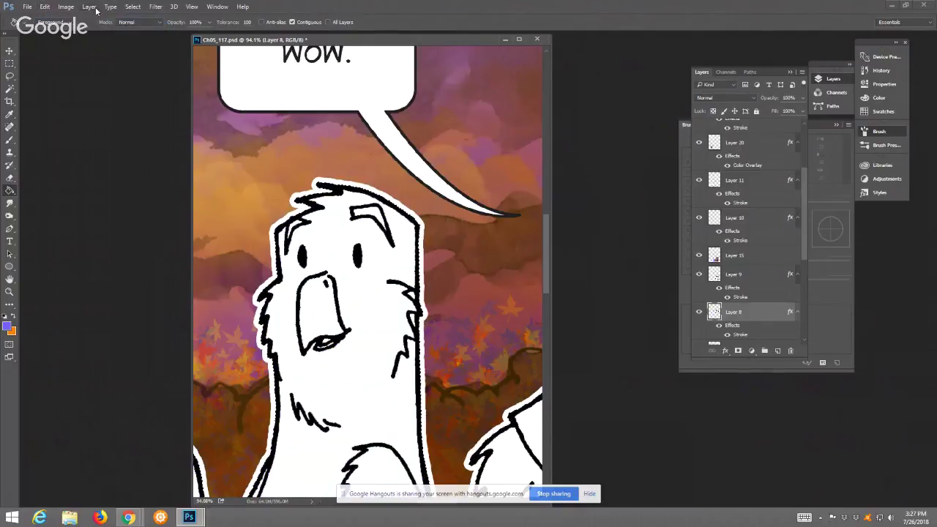
Create a new layer in Multiply mode above the line art and fill the selected middle-panel figures with the blue-violet foreground color
left_click(88, 6)
mouse_move(99, 16)
left_click(239, 18)
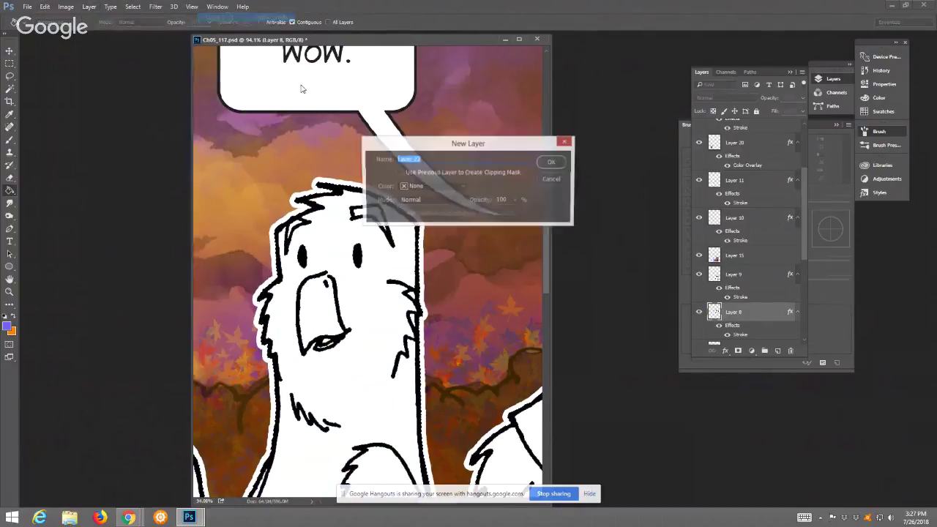
left_click(432, 200)
left_click(422, 238)
left_click(552, 162)
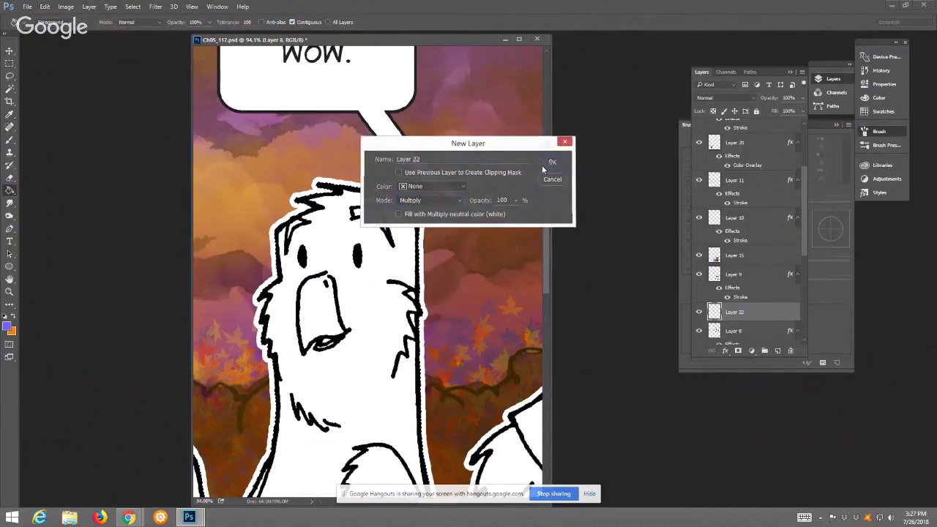
left_click(359, 272)
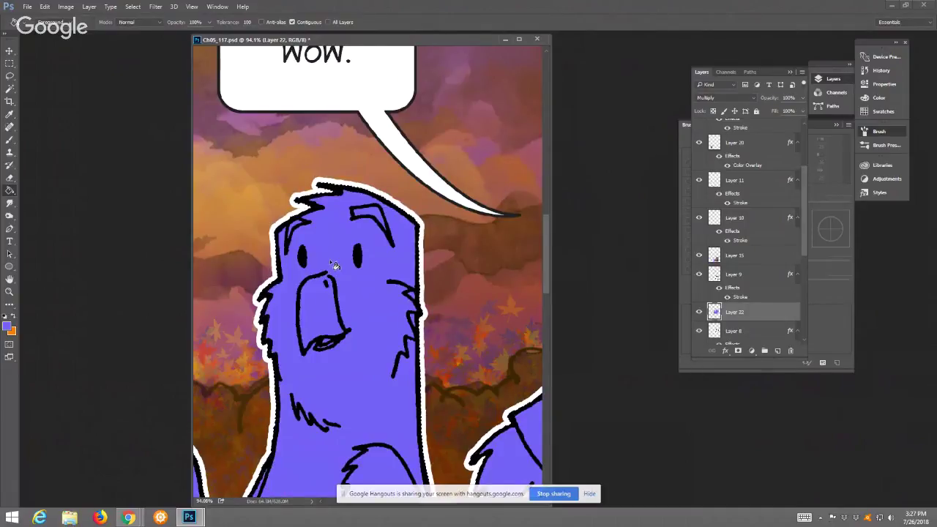
Swap the foreground and background colors and set the foreground to yellow f9e539 for the middle panel bird's beak
left_click(10, 292)
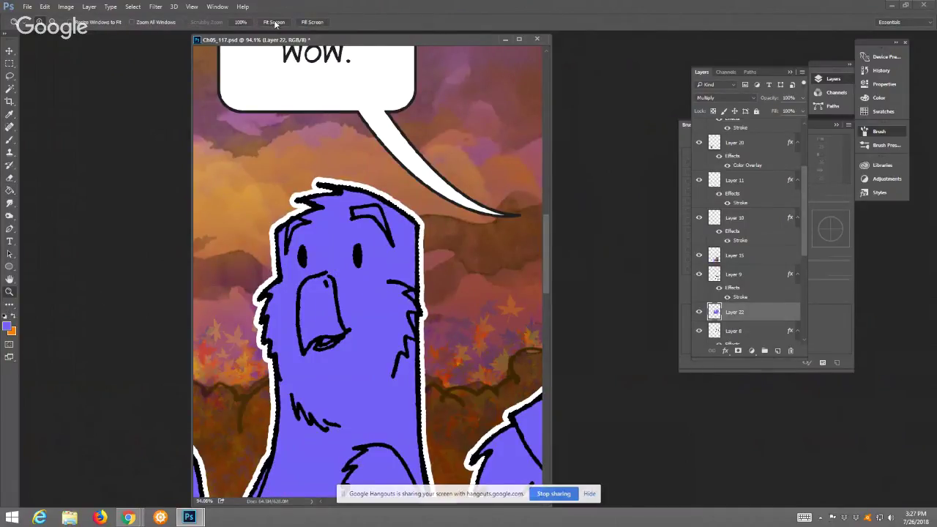
left_click(275, 22)
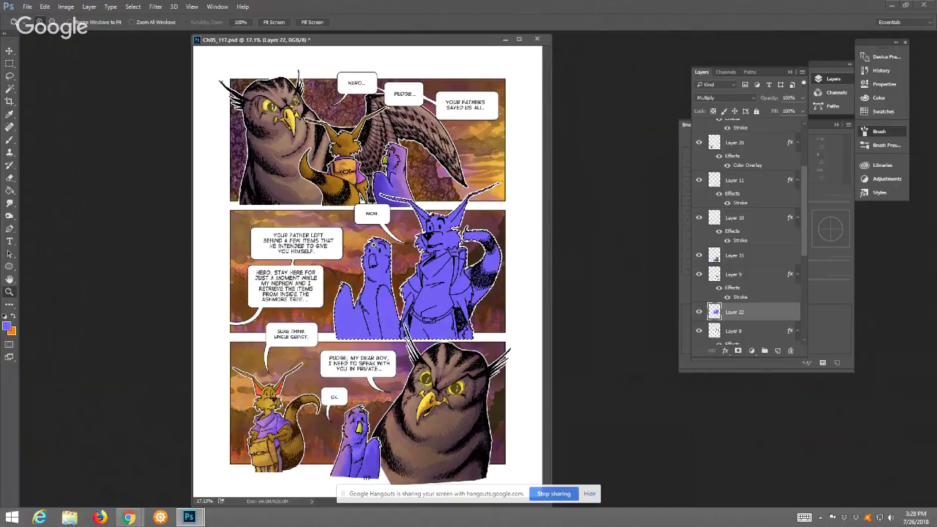
left_click_drag(350, 245, 410, 297)
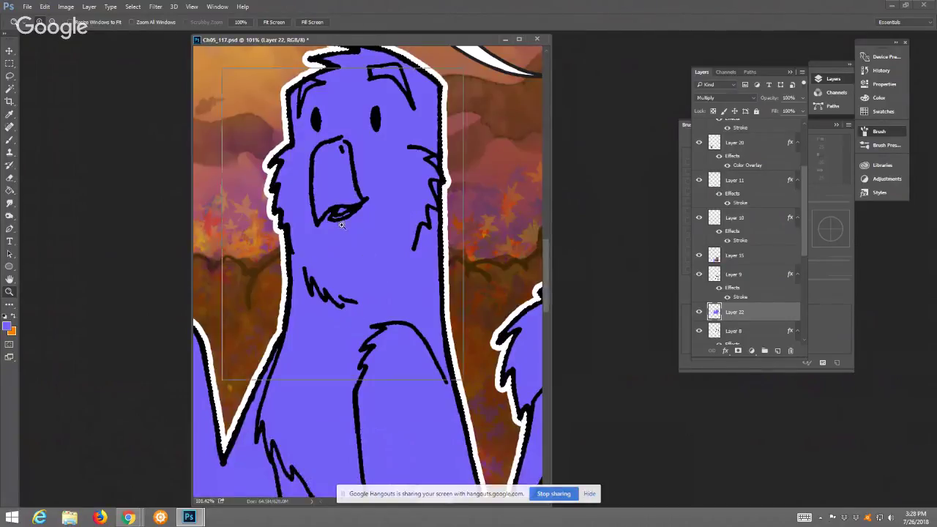
left_click(348, 233)
left_click(14, 315)
left_click(7, 326)
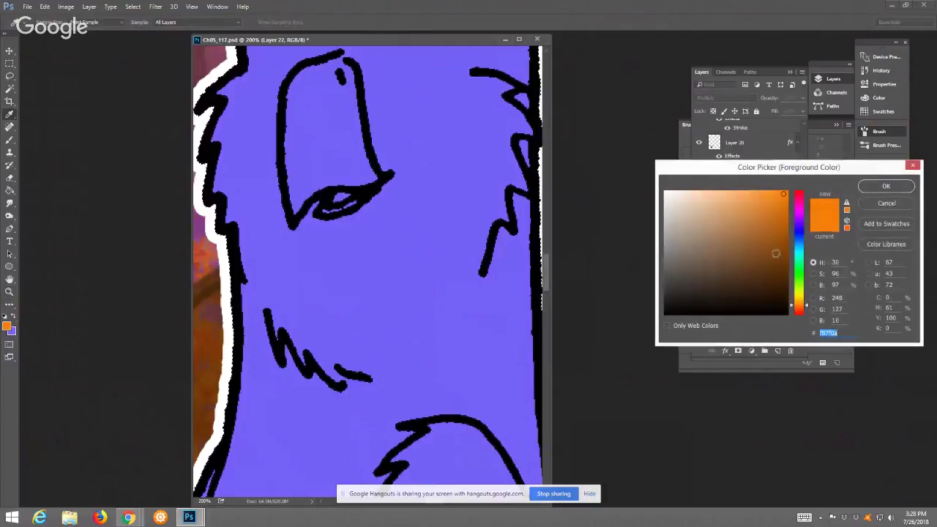
left_click(800, 297)
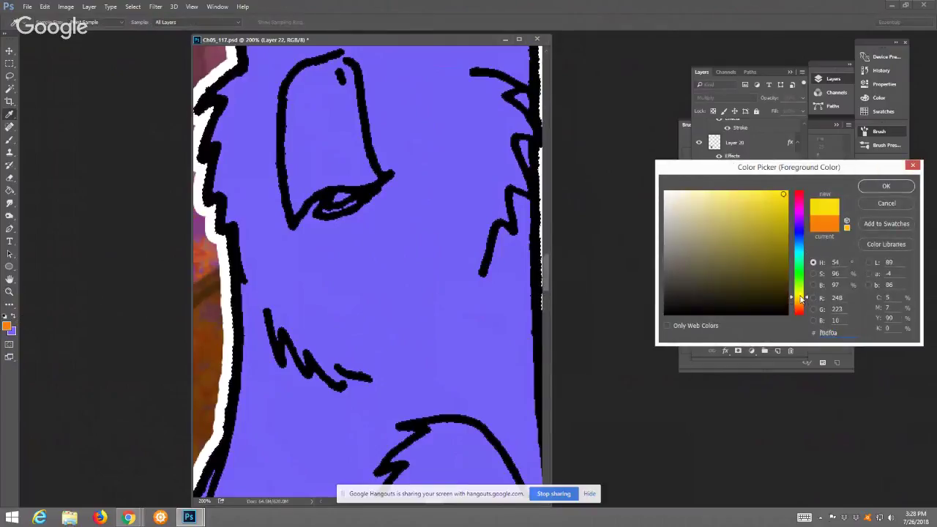
left_click(759, 196)
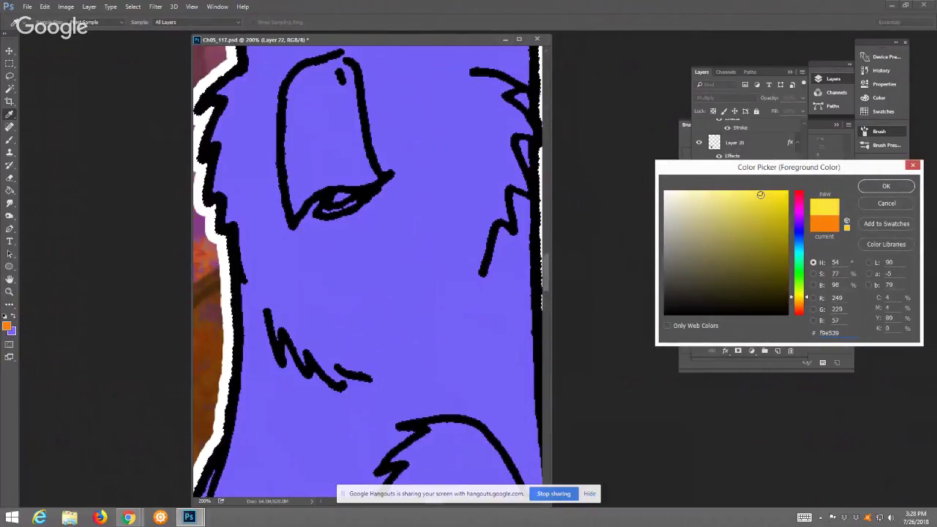
left_click(883, 187)
Paint the upper beak of the middle panel's bird yellow with a hard round 37 px brush
key("b")
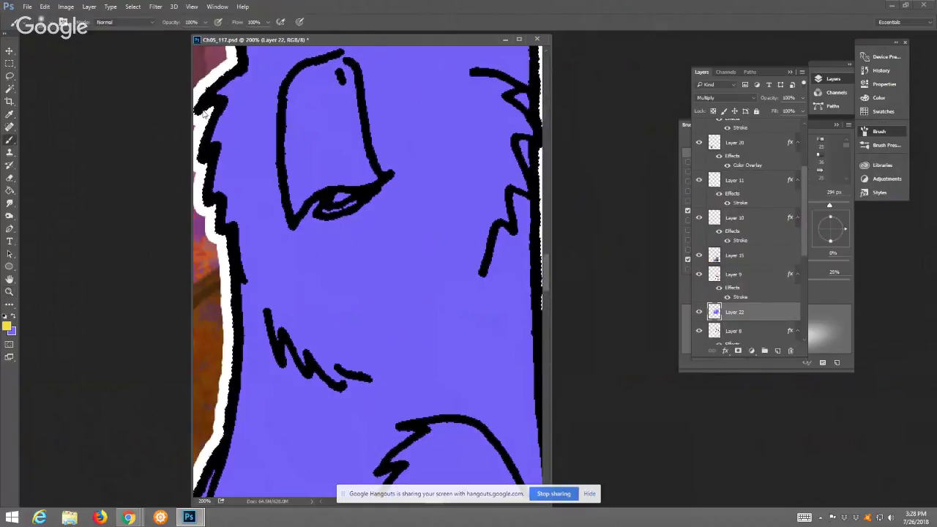
right_click(137, 95)
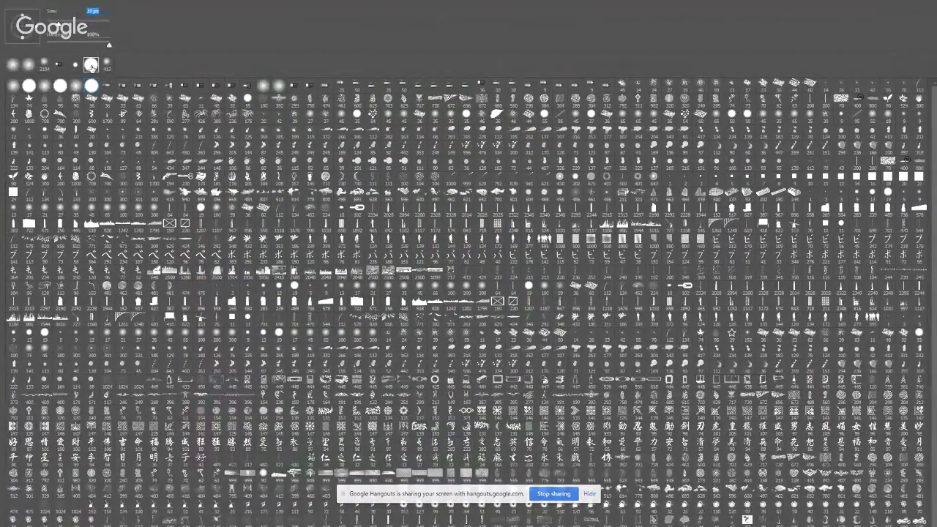
double_click(91, 65)
left_click(314, 83)
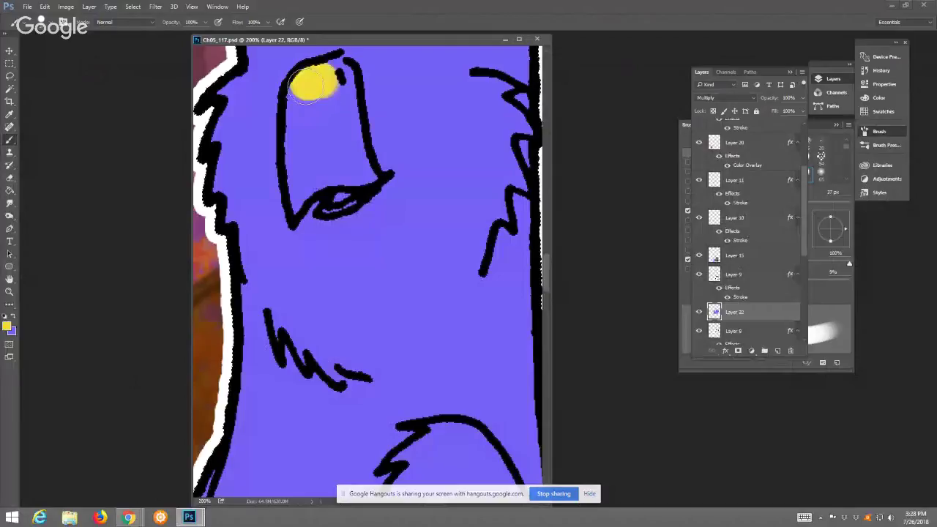
mouse_move(308, 88)
left_mouse_down()
mouse_move(306, 187)
mouse_move(306, 175)
mouse_move(345, 168)
mouse_move(341, 88)
mouse_move(331, 73)
mouse_move(320, 148)
left_mouse_up()
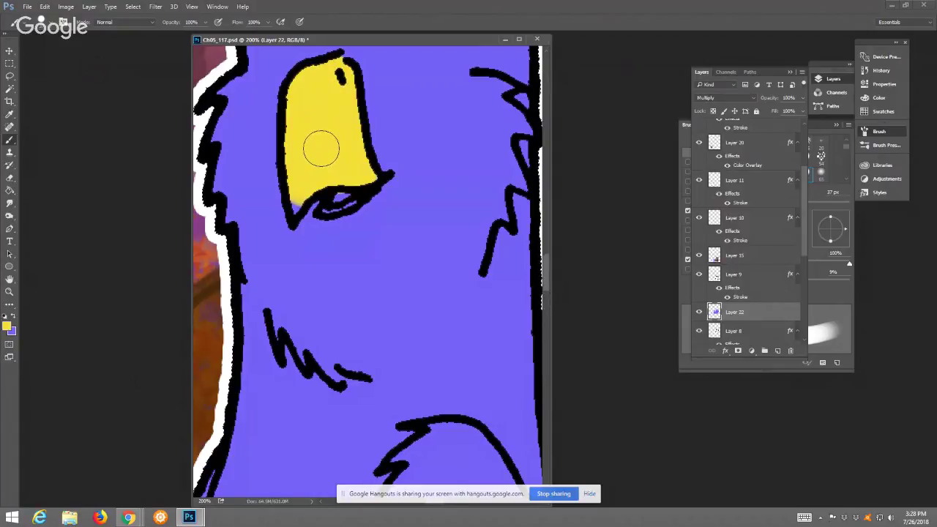
Reduce the brush to 15 px and paint the beak's tip and the thin lower beak yellow, undoing the stray stroke
left_click(836, 308)
left_click_drag(773, 205, 756, 205)
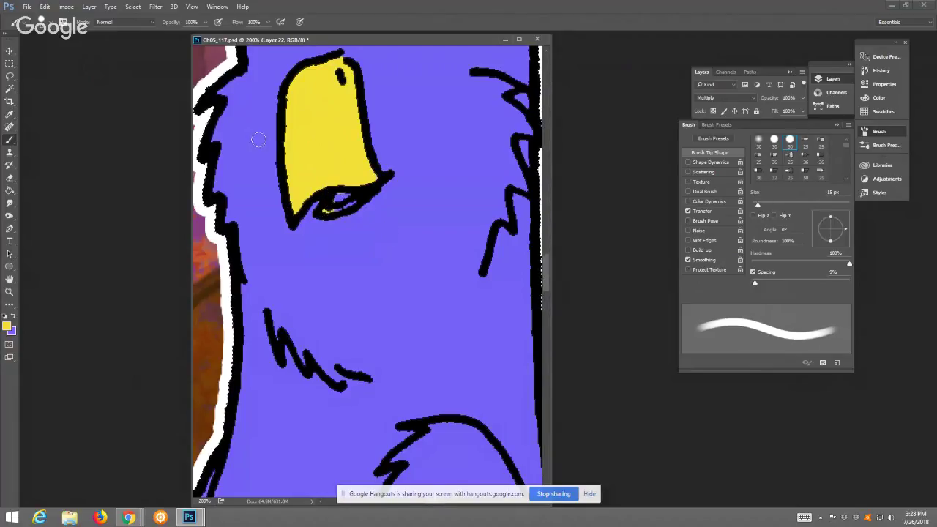
left_click(46, 6)
left_click(58, 16)
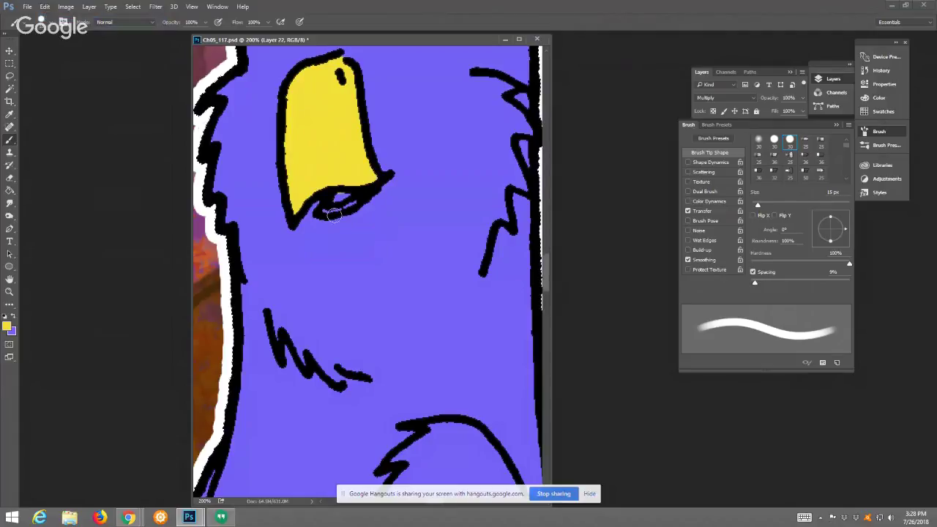
left_click_drag(326, 212, 358, 196)
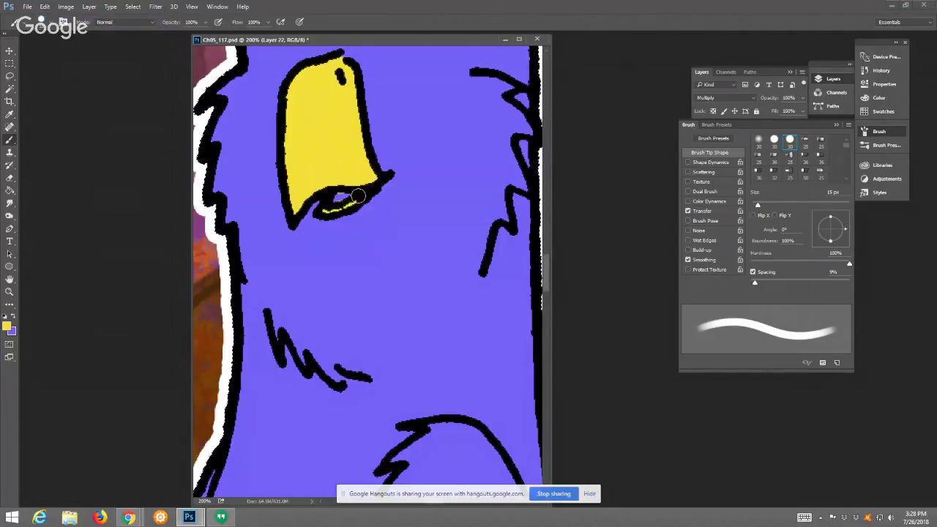
Set the foreground to dark red 89111c and paint the inside of the bird's mouth
left_click(8, 327)
left_click_drag(795, 246, 797, 206)
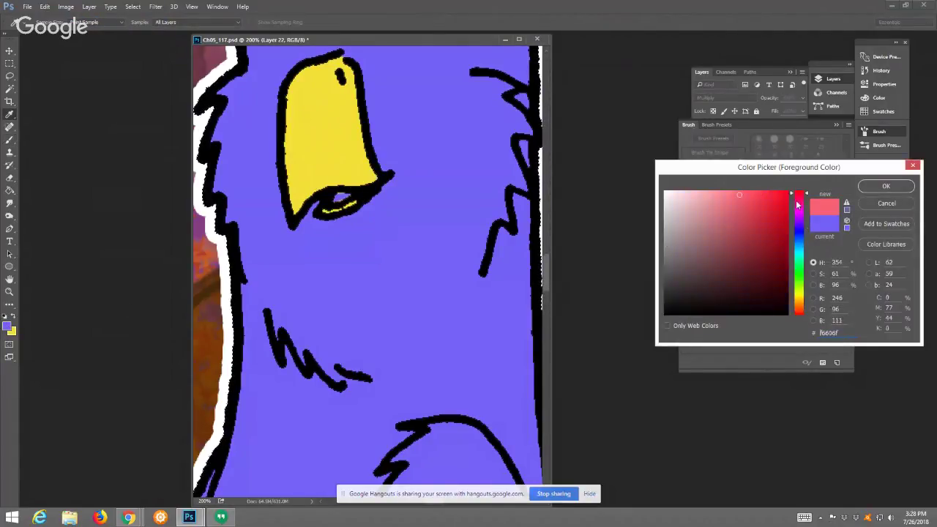
left_click(772, 249)
left_click(885, 186)
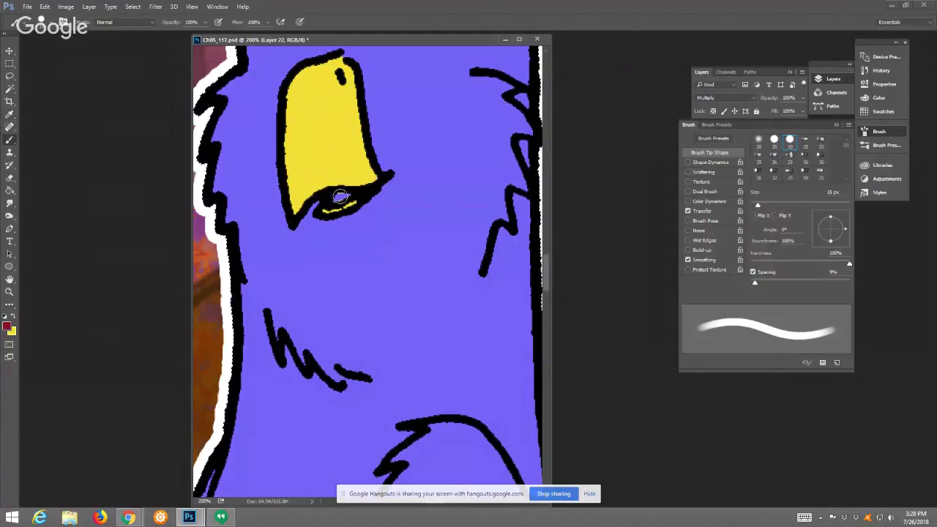
left_click_drag(345, 196, 335, 198)
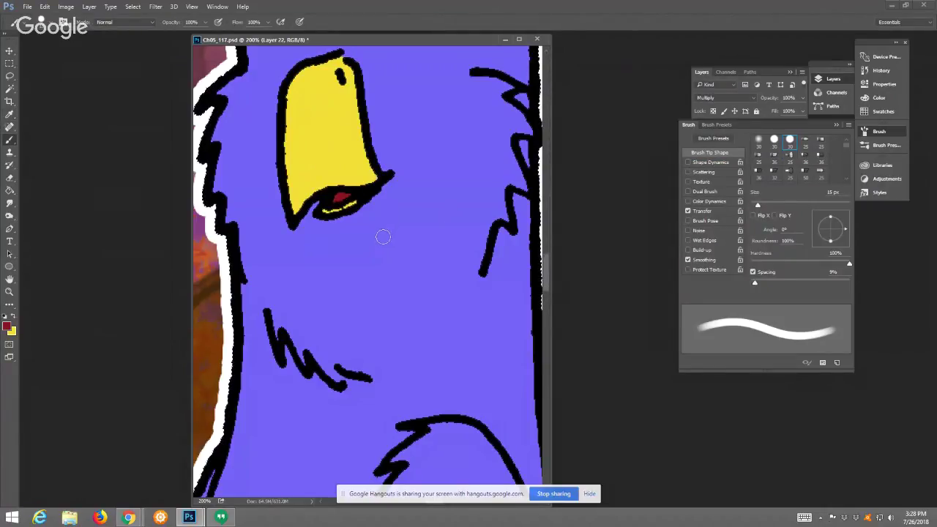
Set the foreground to near-black 2a2424 and paint the bird's left eyebrow with the 15 px brush, undoing the stray stroke
left_click(9, 292)
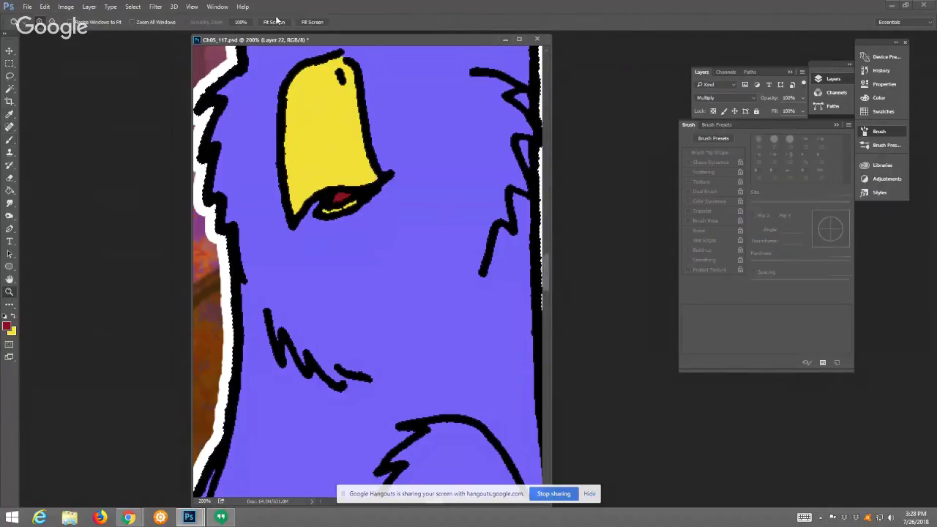
left_click(278, 23)
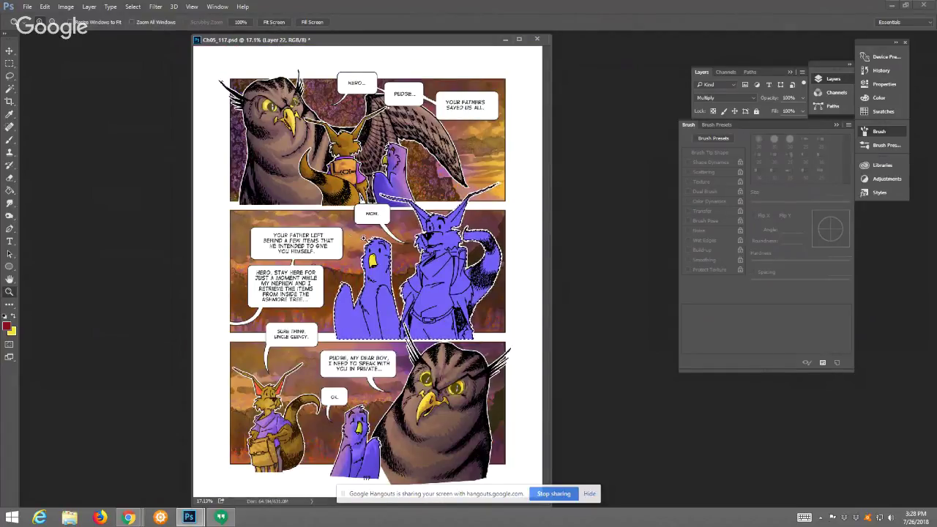
left_click(415, 274)
left_click(303, 238)
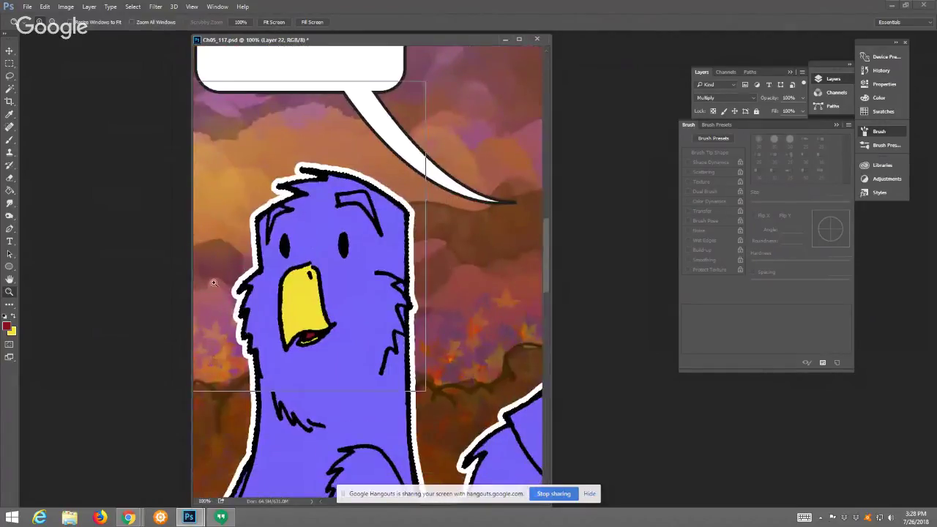
left_click(303, 238)
left_click(7, 328)
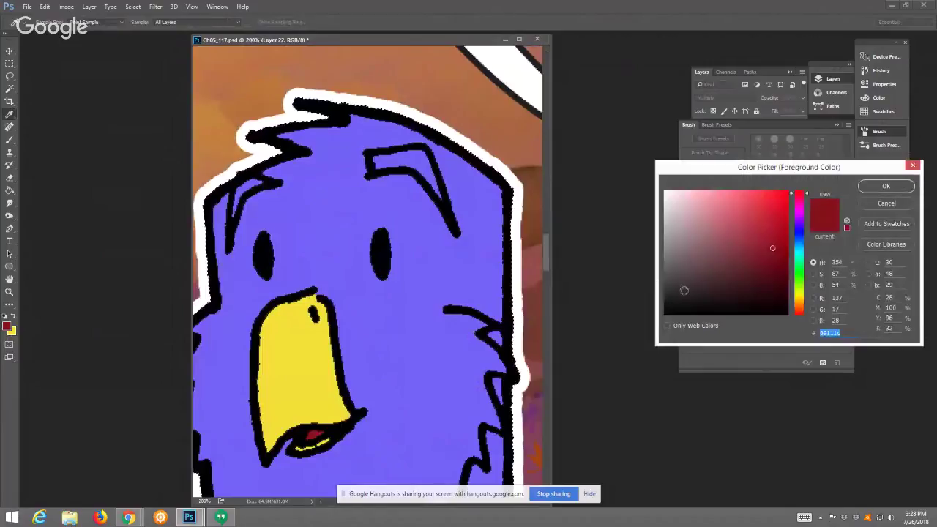
left_click(684, 291)
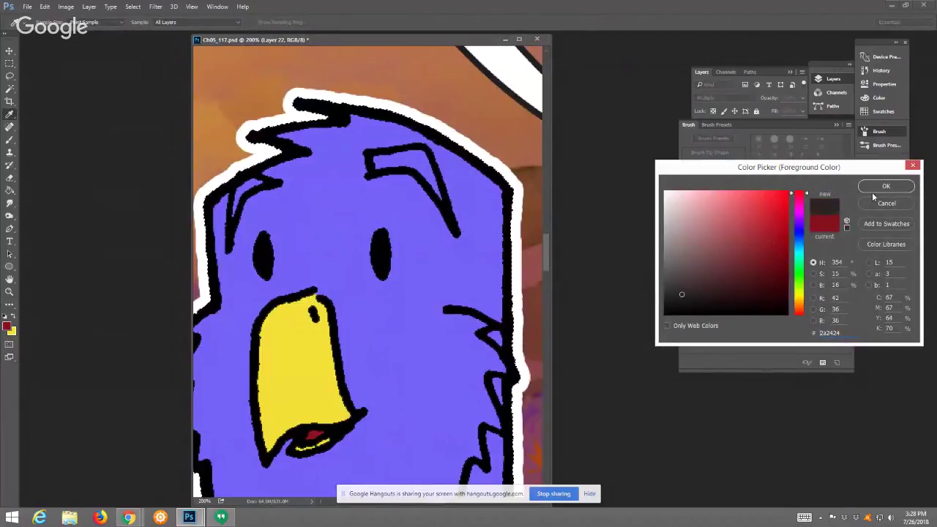
left_click(875, 186)
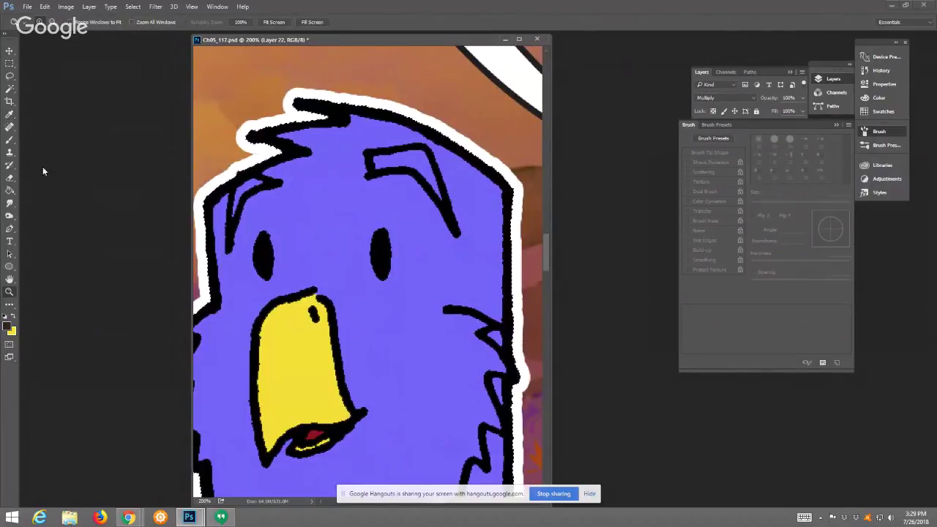
key("b")
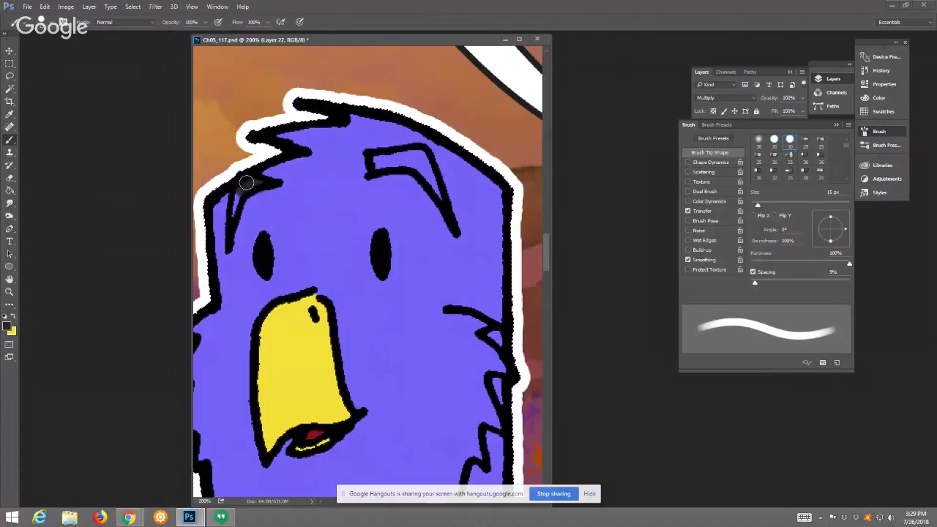
left_click(43, 7)
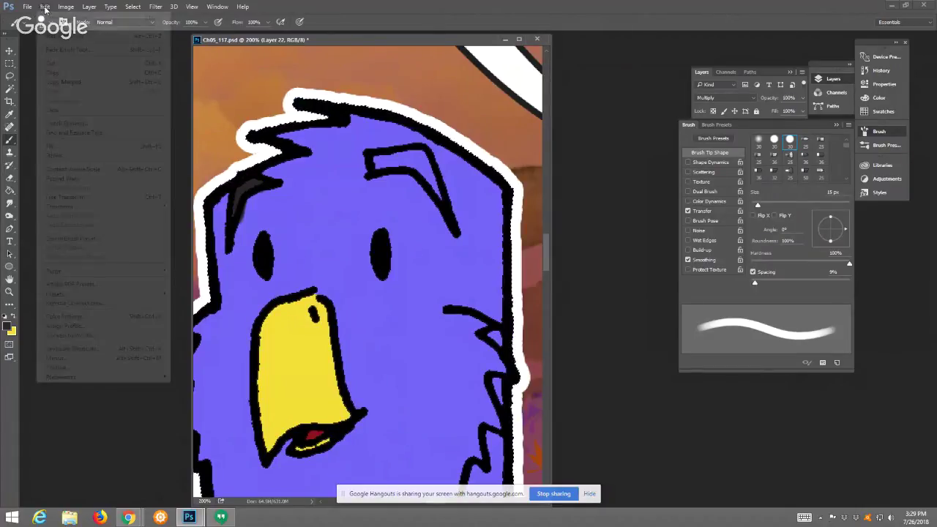
left_click(44, 16)
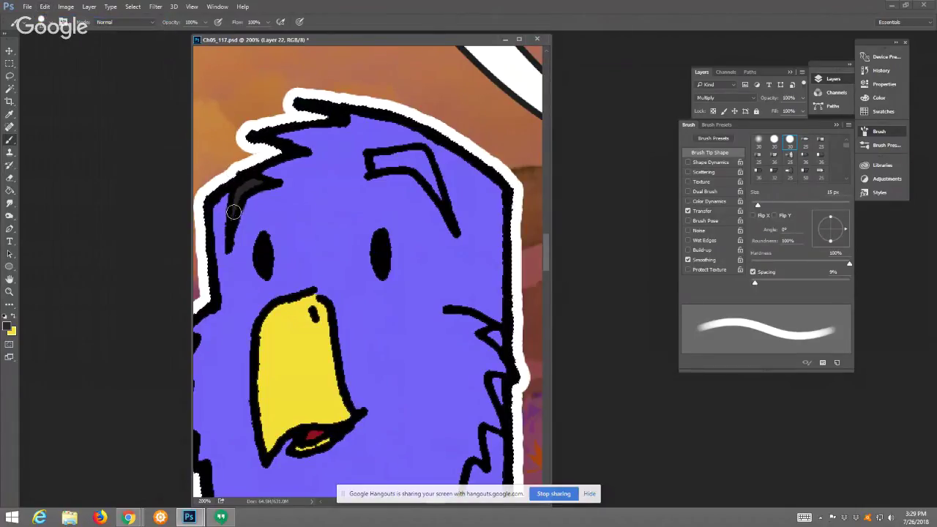
Sample the bird's blue-violet as the foreground color and clean up the dark paint spilling past the left eyebrow's edge
left_click(9, 202)
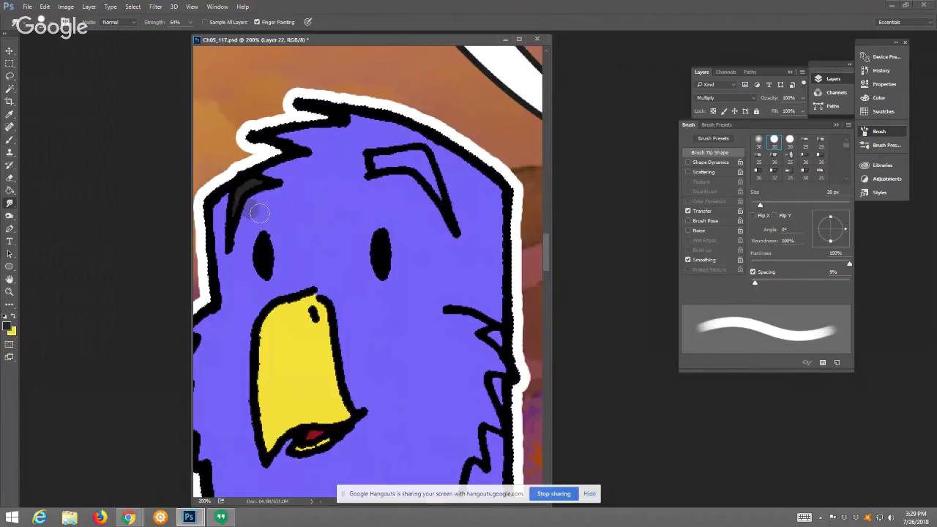
left_click(11, 330)
left_click(351, 207)
left_click(870, 189)
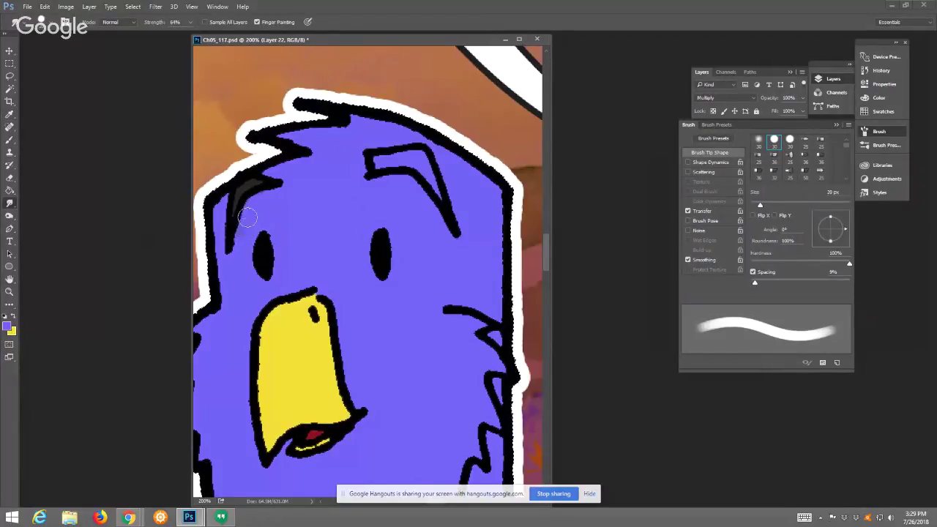
key("b")
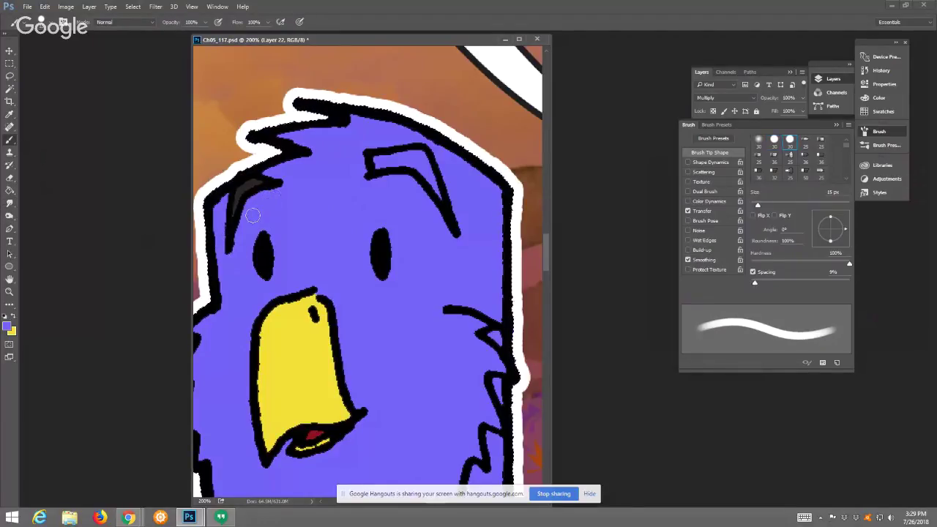
Sample the near-black 2a2424 from the painted eyebrow as the foreground color and paint the bird's right eyebrow with it
left_click(9, 328)
left_click(245, 186)
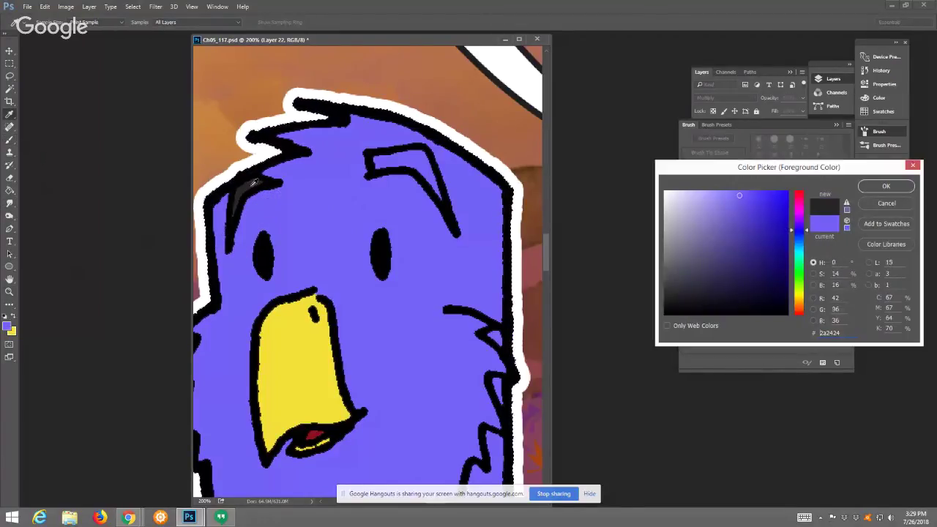
left_click(898, 189)
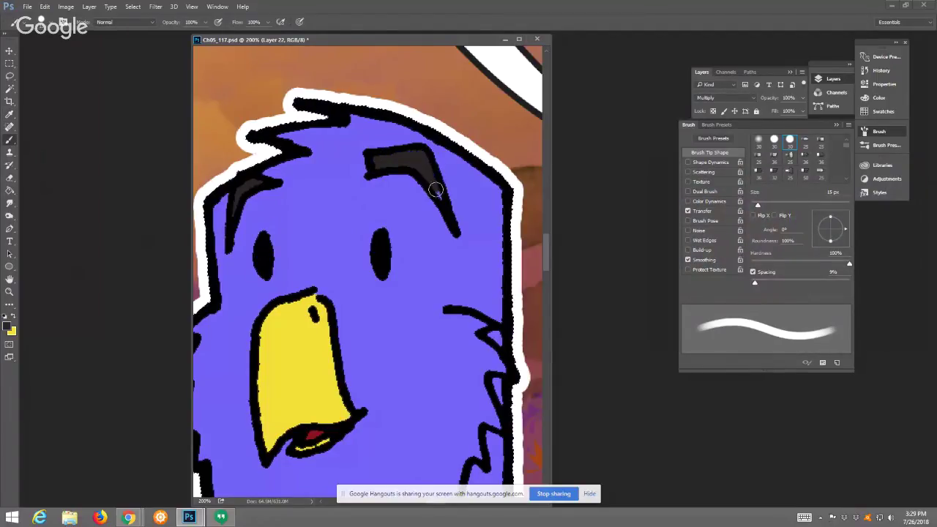
Finish filling the lower tail of the bird's right eyebrow with near-black
mouse_move(436, 190)
left_mouse_down()
mouse_move(448, 207)
mouse_move(437, 199)
left_mouse_up()
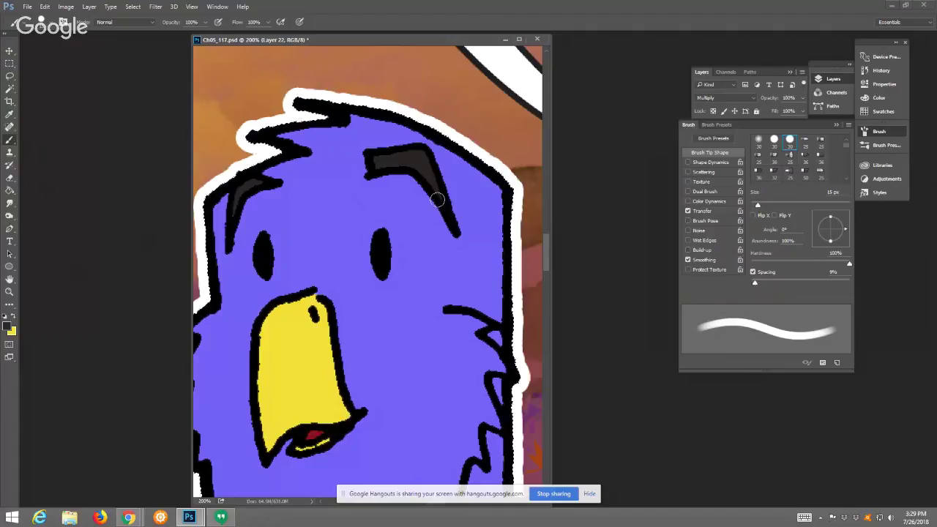
left_click(9, 291)
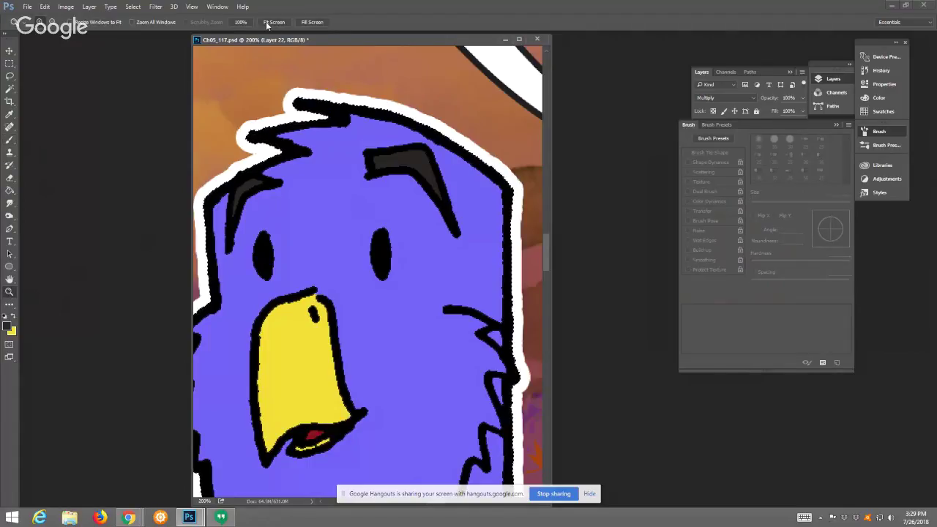
left_click(272, 22)
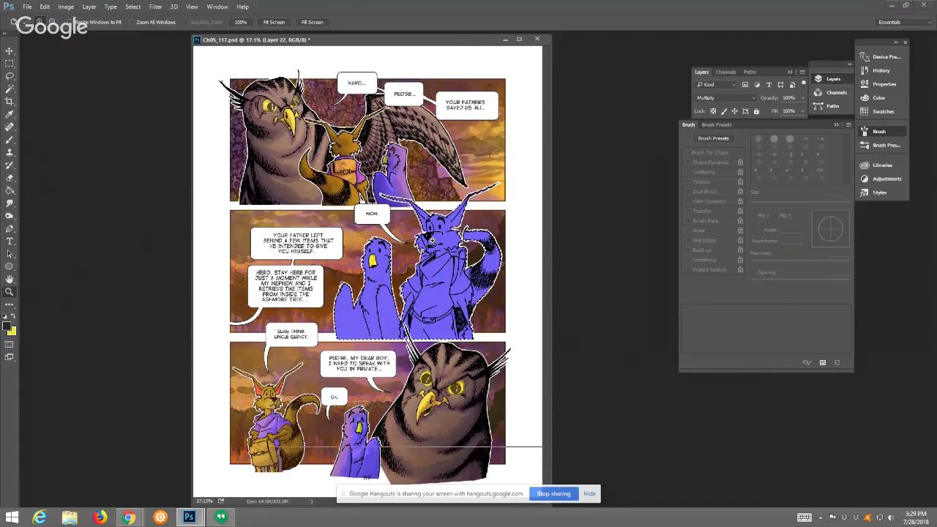
Set the foreground to golden brown b27e24, starting from a colour sampled in the upper panel, and dab it on the fox-like character's chin
key("ctrl+plus")
key("ctrl+plus")
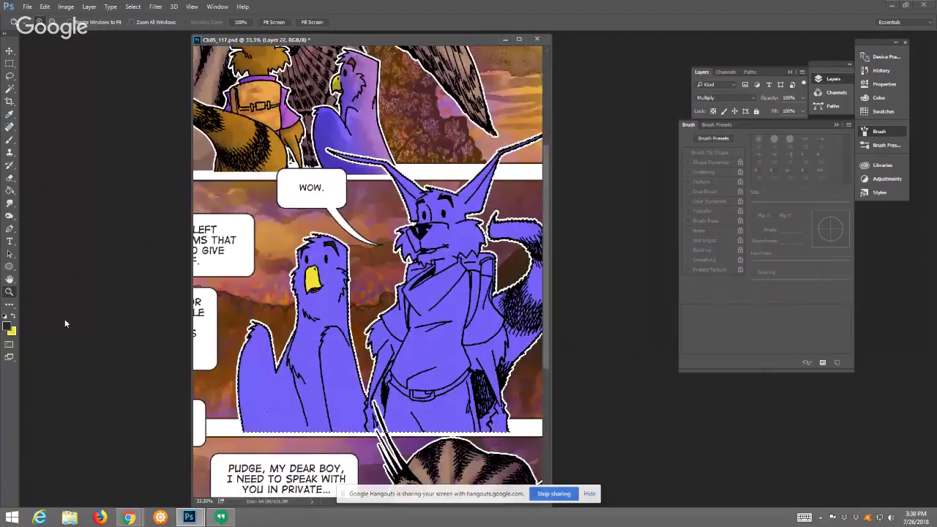
left_click(7, 327)
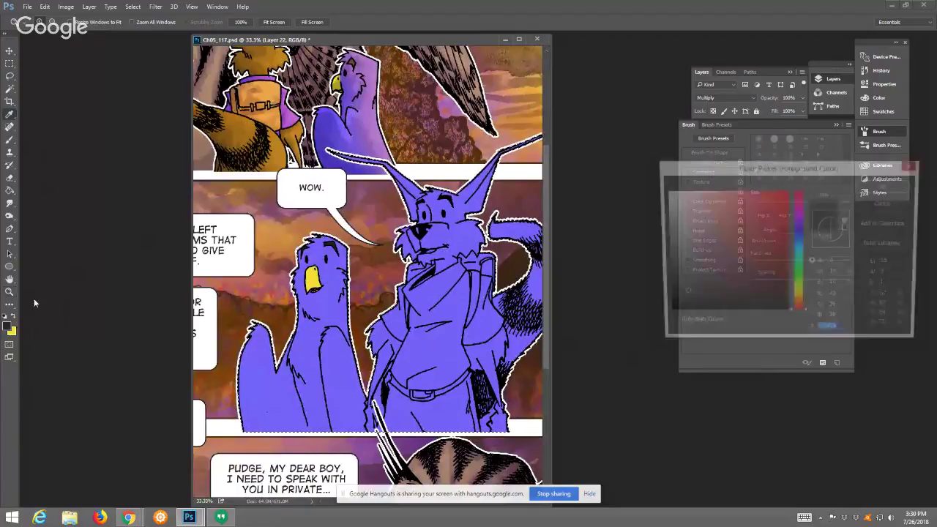
left_click(282, 144)
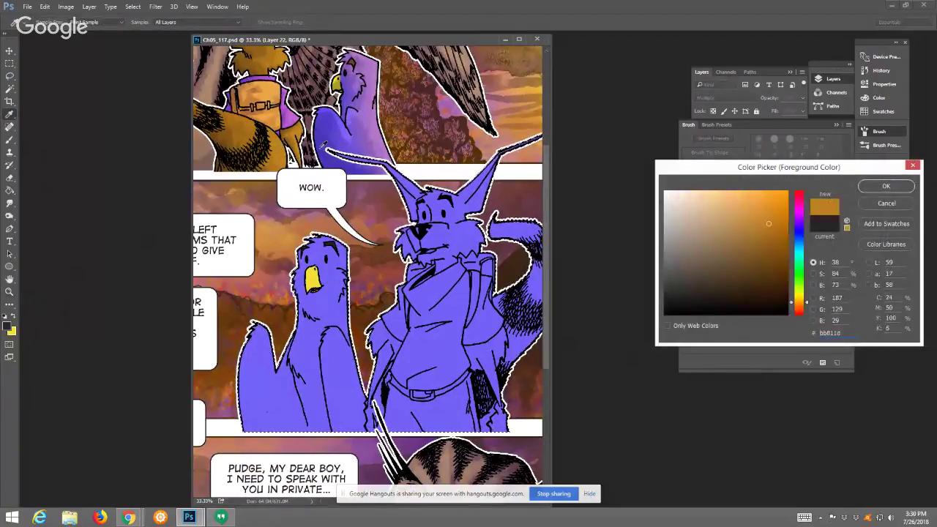
left_click(762, 228)
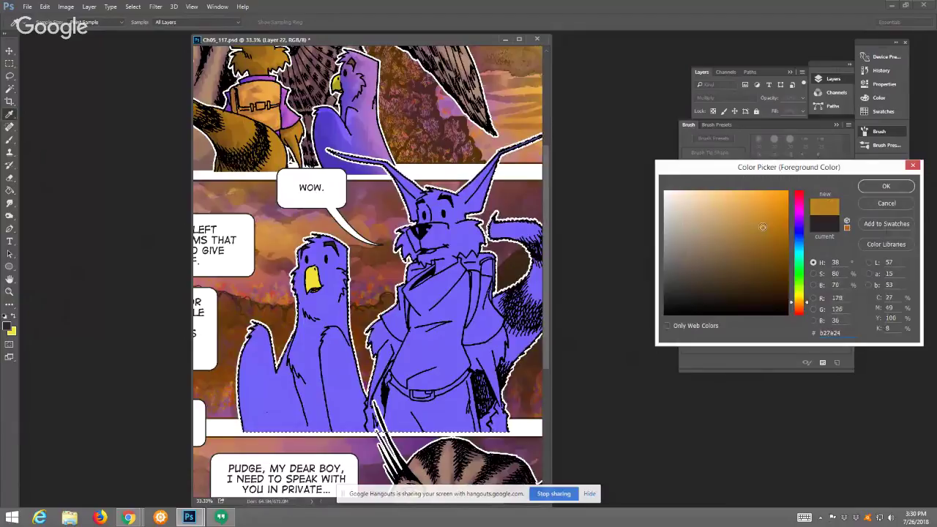
left_click(885, 186)
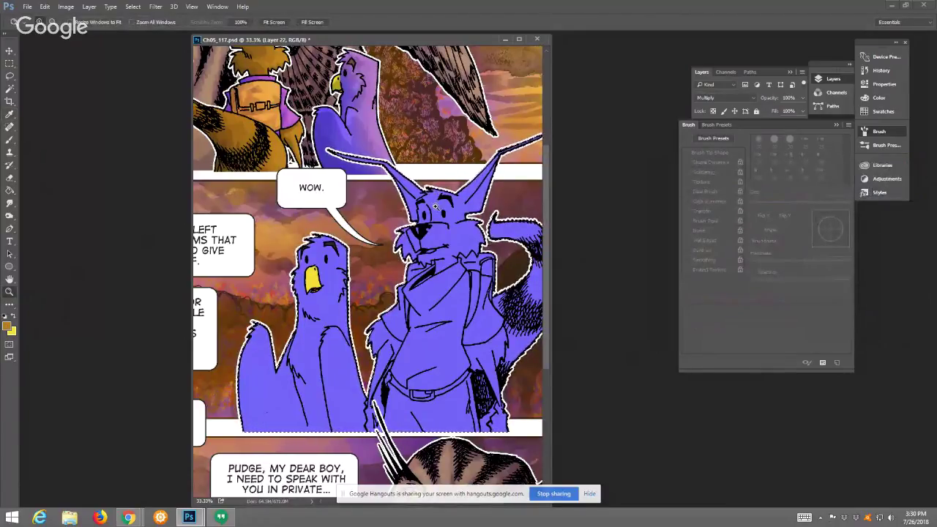
left_click(408, 180)
key("b")
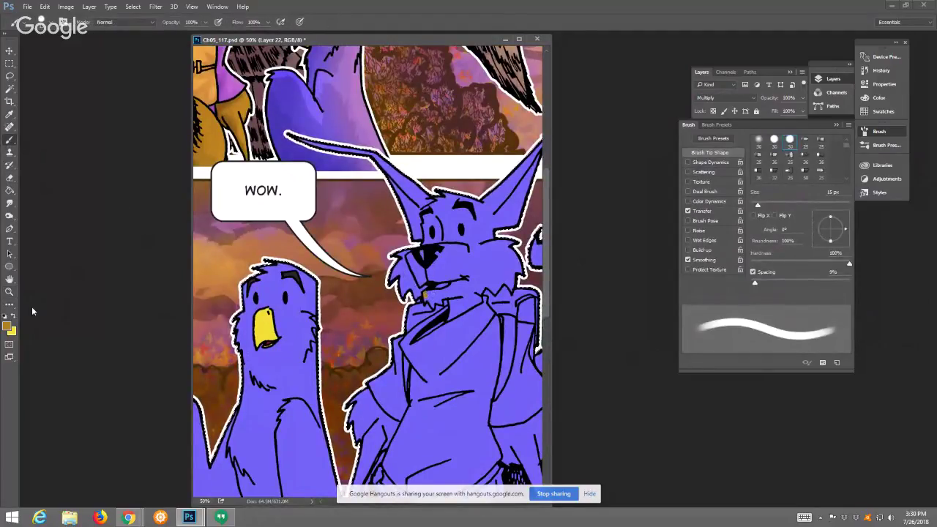
Fine-tune the foreground golden brown to a slightly less saturated shade
key("z")
left_click(462, 295)
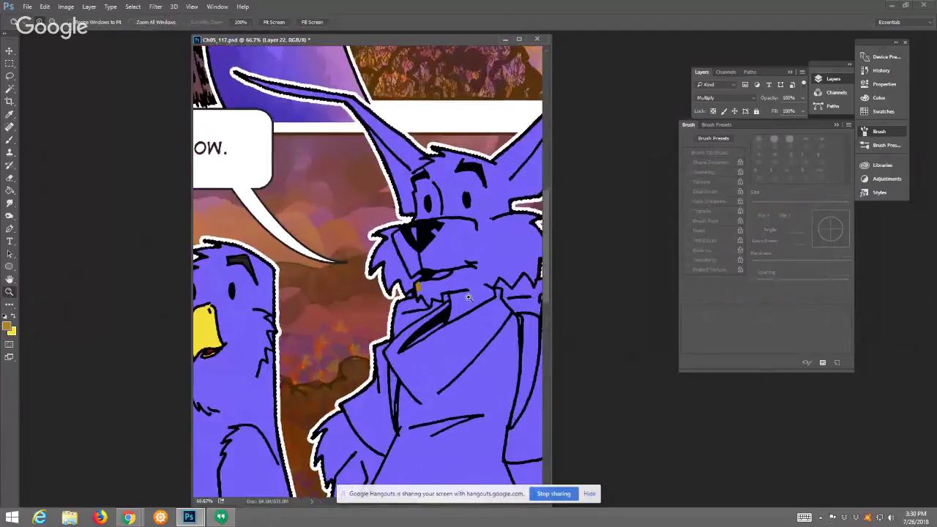
left_click(462, 295)
left_click(462, 294)
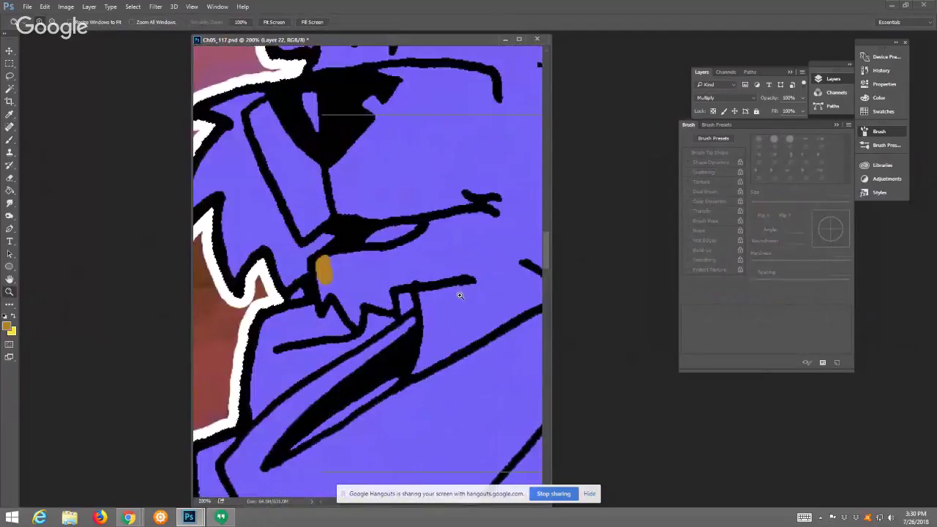
left_click(462, 293)
left_click(10, 328)
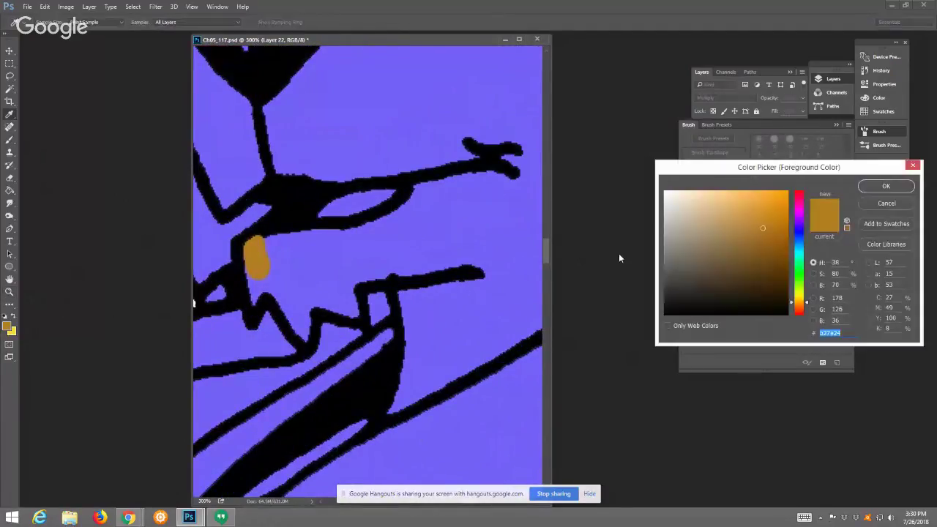
left_click(759, 229)
left_click(869, 189)
key("z")
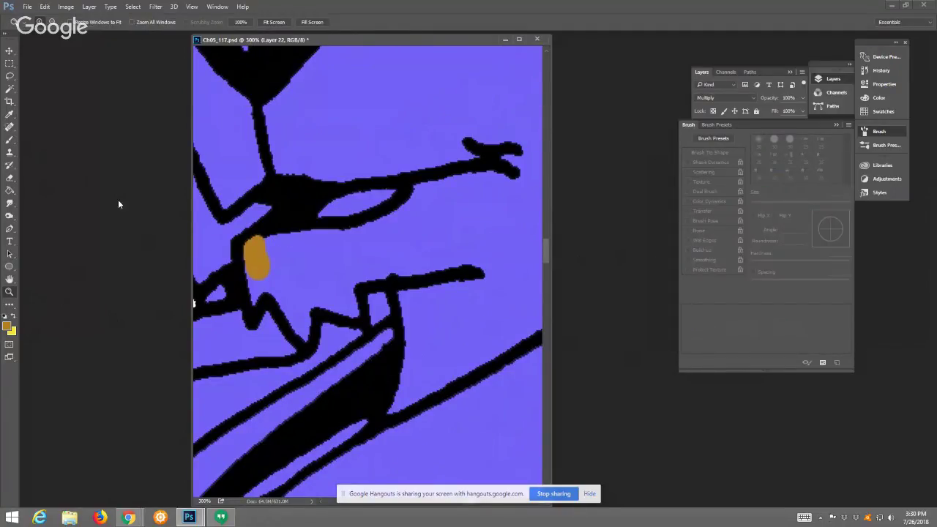
Paint golden brown with the 15 px brush along the fox-like character's chin fur, neck and upper collar edge
left_click(9, 140)
mouse_move(253, 249)
left_mouse_down()
mouse_move(254, 299)
mouse_move(262, 289)
mouse_move(284, 297)
mouse_move(302, 323)
mouse_move(315, 301)
mouse_move(350, 309)
mouse_move(356, 278)
mouse_move(413, 269)
mouse_move(426, 277)
mouse_move(416, 318)
mouse_move(407, 293)
mouse_move(415, 358)
mouse_move(394, 407)
mouse_move(448, 373)
left_mouse_up()
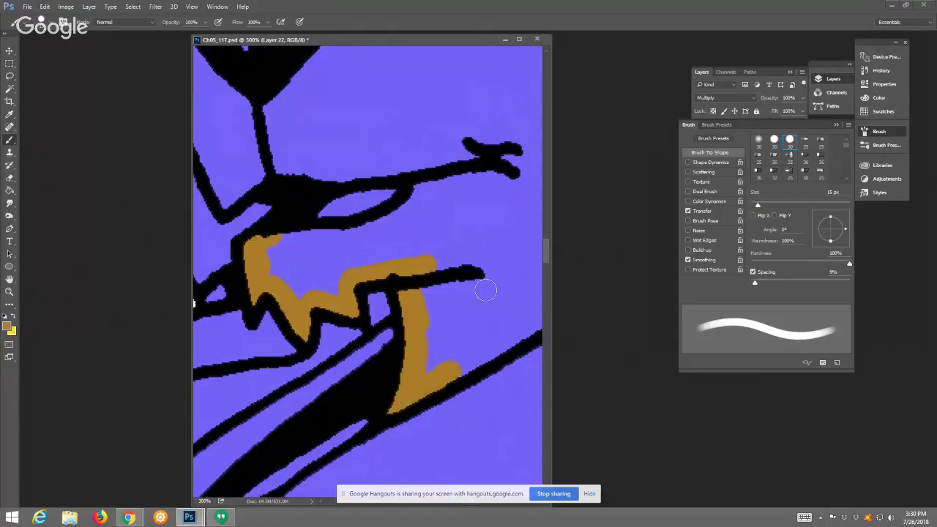
left_click_drag(490, 275, 403, 324)
left_click_drag(363, 425, 472, 357)
Maximize the document window and paint golden brown along the rest of the collar edge and the jagged right cheek fur
left_click(521, 40)
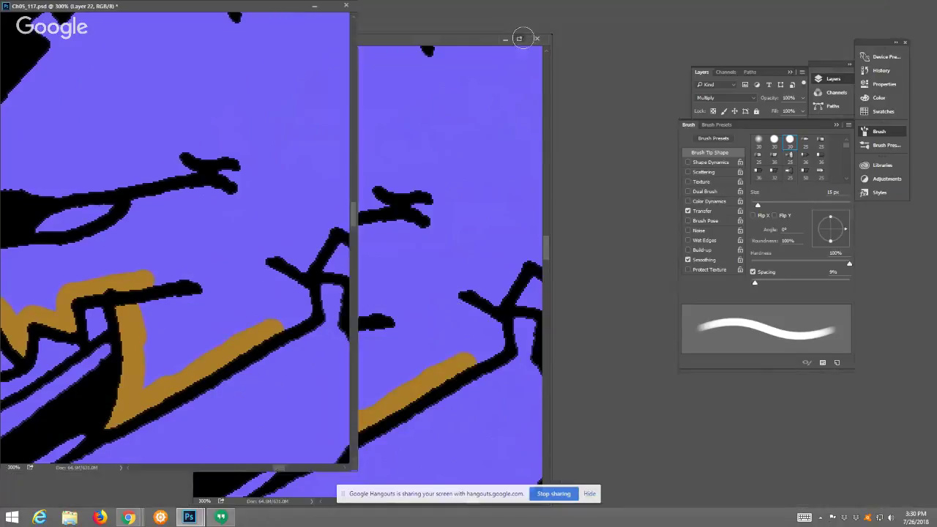
mouse_move(285, 328)
left_mouse_down()
mouse_move(308, 311)
mouse_move(291, 280)
mouse_move(304, 257)
mouse_move(301, 303)
mouse_move(321, 229)
mouse_move(333, 218)
mouse_move(356, 224)
mouse_move(395, 260)
mouse_move(450, 196)
mouse_move(479, 221)
mouse_move(492, 249)
mouse_move(515, 132)
mouse_move(551, 137)
left_mouse_up()
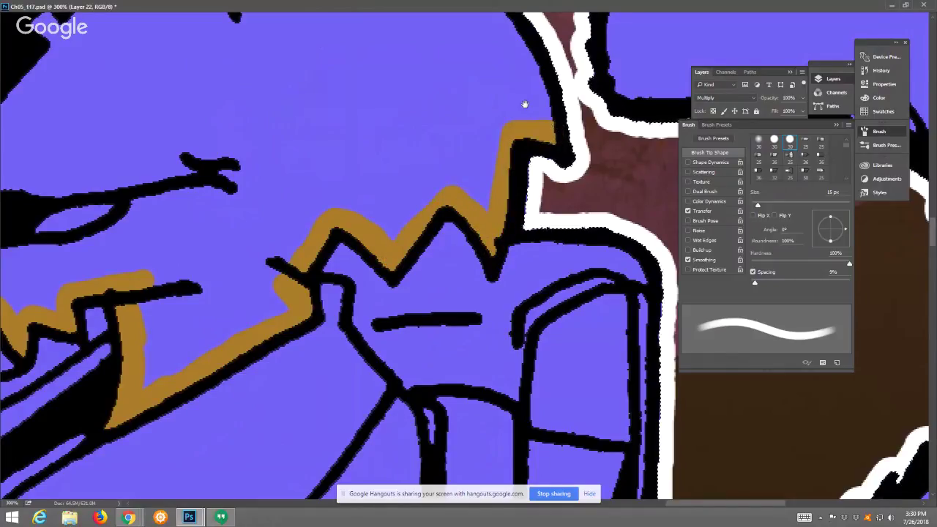
scroll(456, 151, "up", 3)
mouse_move(350, 122)
left_mouse_down()
mouse_move(401, 115)
mouse_move(472, 114)
mouse_move(454, 144)
mouse_move(511, 207)
mouse_move(537, 285)
left_mouse_up()
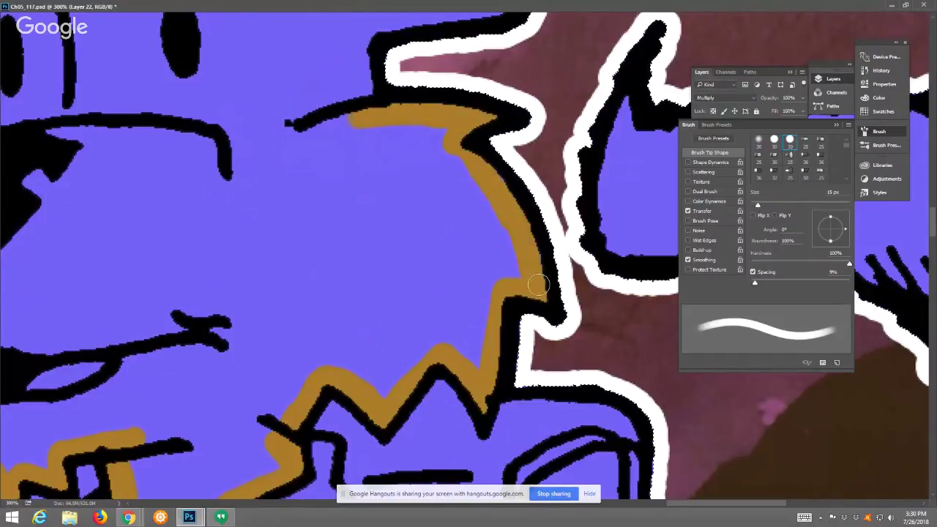
Paint golden brown inside the outline of the fox-like character's right ear, from its base into the long thin tip
scroll(439, 275, "up", 5)
mouse_move(397, 249)
left_mouse_down()
mouse_move(399, 183)
mouse_move(555, 142)
left_mouse_up()
scroll(437, 241, "up", 5)
scroll(437, 241, "right", 2)
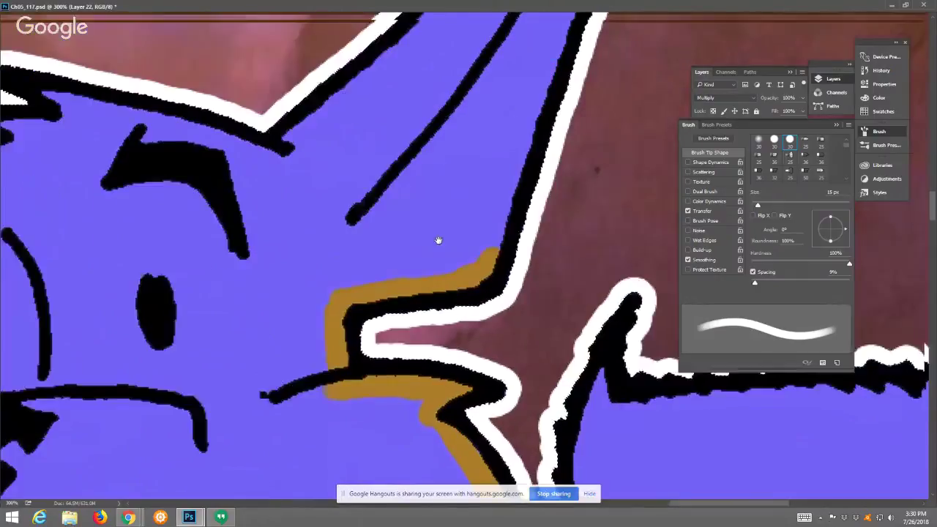
left_click_drag(277, 192, 422, 41)
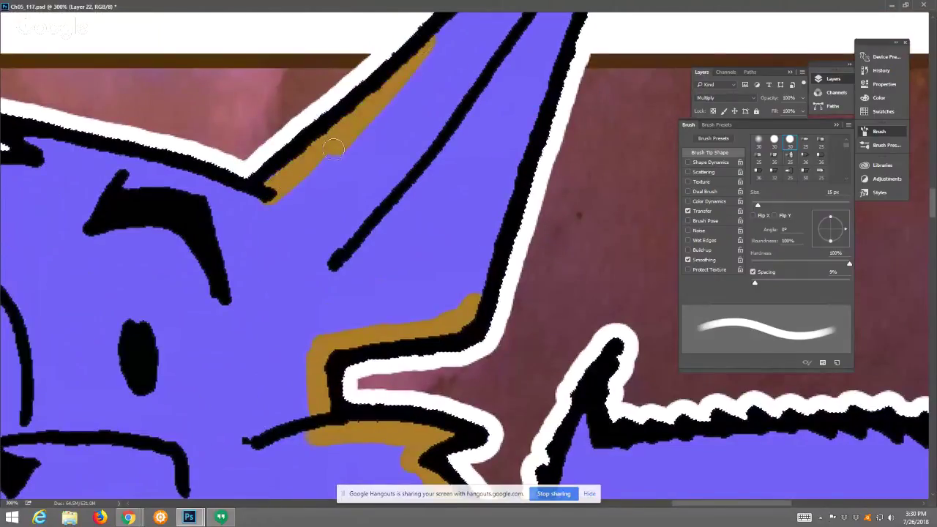
left_click_drag(333, 147, 423, 46)
left_click_drag(428, 74, 352, 220)
mouse_move(402, 447)
left_mouse_down()
mouse_move(452, 262)
mouse_move(529, 53)
left_mouse_up()
mouse_move(351, 183)
left_mouse_down()
mouse_move(486, 42)
mouse_move(424, 214)
mouse_move(513, 91)
mouse_move(582, 69)
mouse_move(618, 42)
mouse_move(526, 99)
mouse_move(677, 73)
left_mouse_up()
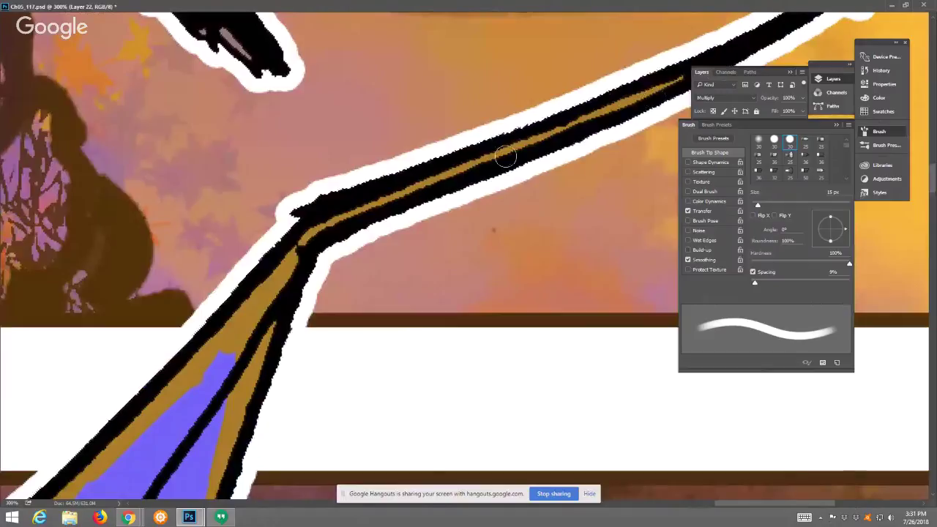
Paint golden brown along the top of the fox-like character's head, following the hair tuft between the ears
scroll(392, 223, "down", 5)
scroll(392, 224, "left", 3)
mouse_move(392, 223)
left_mouse_down()
mouse_move(487, 138)
mouse_move(588, 117)
left_mouse_up()
left_click_drag(215, 240, 337, 232)
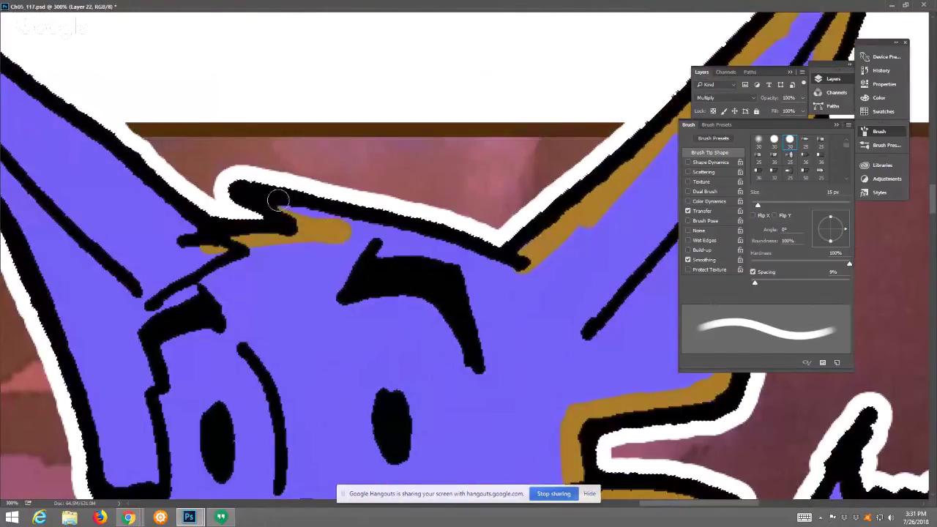
mouse_move(280, 201)
left_mouse_down()
mouse_move(498, 246)
mouse_move(563, 278)
left_mouse_up()
Paint golden brown through the thin tip of the fox-like character's left ear and down both of the ear's edges
mouse_move(147, 189)
left_mouse_down()
mouse_move(208, 234)
mouse_move(117, 174)
left_mouse_up()
mouse_move(51, 102)
left_mouse_down()
mouse_move(142, 168)
mouse_move(328, 236)
mouse_move(147, 104)
mouse_move(153, 114)
mouse_move(96, 110)
left_mouse_up()
left_click_drag(184, 132, 537, 206)
mouse_move(432, 173)
left_mouse_down()
mouse_move(376, 178)
mouse_move(60, 102)
mouse_move(158, 132)
mouse_move(386, 156)
mouse_move(104, 98)
mouse_move(315, 150)
left_mouse_up()
mouse_move(520, 221)
left_mouse_down()
mouse_move(479, 236)
mouse_move(561, 373)
mouse_move(597, 459)
mouse_move(574, 443)
left_mouse_up()
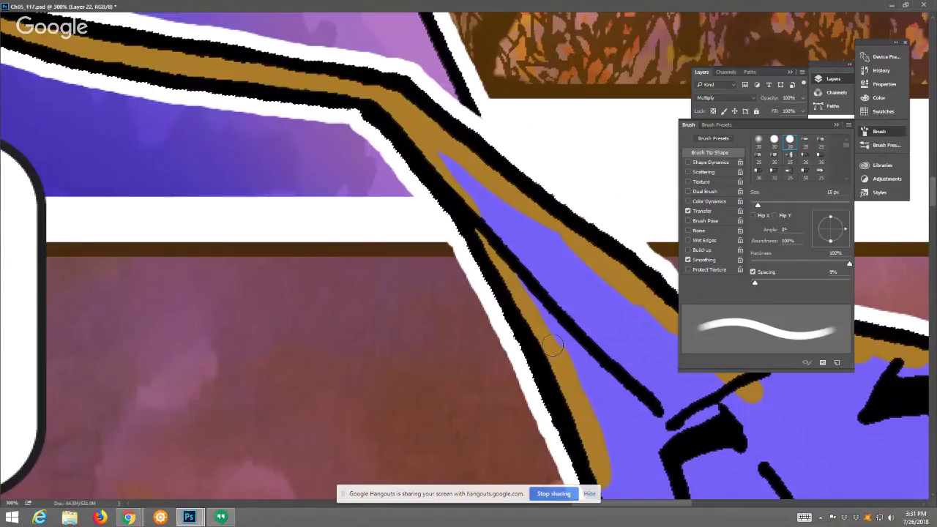
Paint golden brown down the left side of the fox-like character's face and along the jagged left cheek fur
left_click_drag(593, 312, 520, 155)
mouse_move(528, 314)
left_mouse_down()
mouse_move(596, 444)
mouse_move(613, 443)
mouse_move(607, 457)
left_mouse_up()
mouse_move(623, 367)
left_mouse_down()
mouse_move(595, 302)
mouse_move(572, 185)
left_mouse_up()
mouse_move(563, 279)
left_mouse_down()
mouse_move(544, 312)
mouse_move(403, 351)
mouse_move(456, 363)
mouse_move(401, 415)
left_mouse_up()
mouse_move(489, 393)
left_mouse_down()
mouse_move(518, 255)
mouse_move(562, 200)
left_mouse_up()
mouse_move(460, 260)
left_mouse_down()
mouse_move(497, 275)
mouse_move(498, 326)
mouse_move(578, 397)
mouse_move(591, 406)
mouse_move(623, 383)
mouse_move(509, 196)
left_mouse_up()
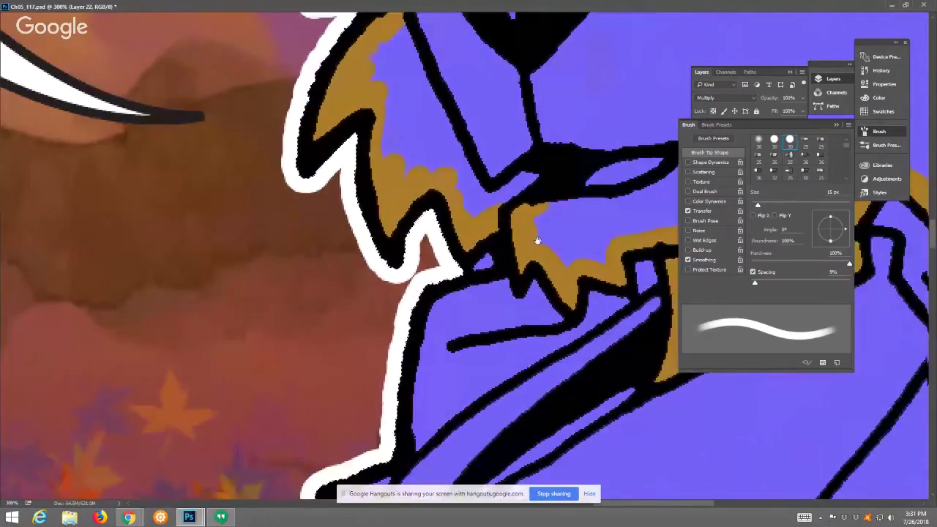
Paint golden brown beneath the fox-like character's left sleeve hem and down the inner edge of that arm
left_click_drag(562, 285, 568, 193)
left_click_drag(519, 331, 508, 198)
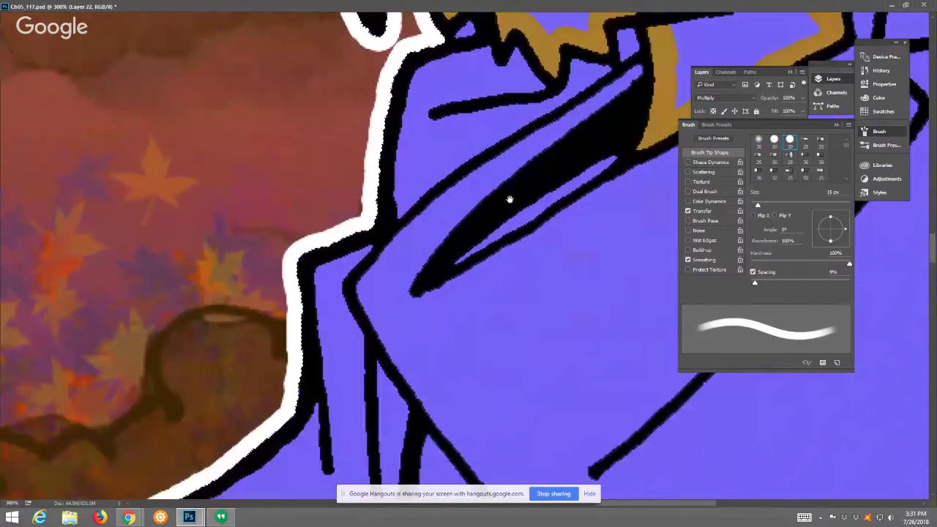
left_click_drag(448, 433, 509, 265)
scroll(508, 263, "up", 10)
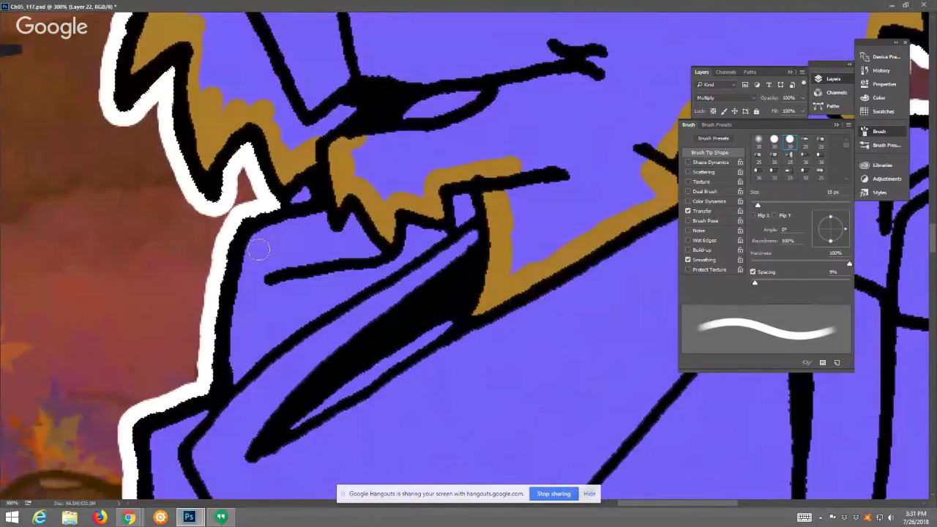
mouse_move(458, 386)
left_mouse_down()
mouse_move(485, 193)
mouse_move(512, 132)
left_mouse_up()
mouse_move(382, 125)
left_mouse_down()
mouse_move(401, 176)
mouse_move(442, 240)
left_mouse_up()
mouse_move(428, 207)
left_mouse_down()
mouse_move(479, 285)
mouse_move(566, 327)
mouse_move(500, 468)
mouse_move(484, 479)
left_mouse_up()
scroll(487, 475, "down", 5)
left_click_drag(417, 403, 384, 443)
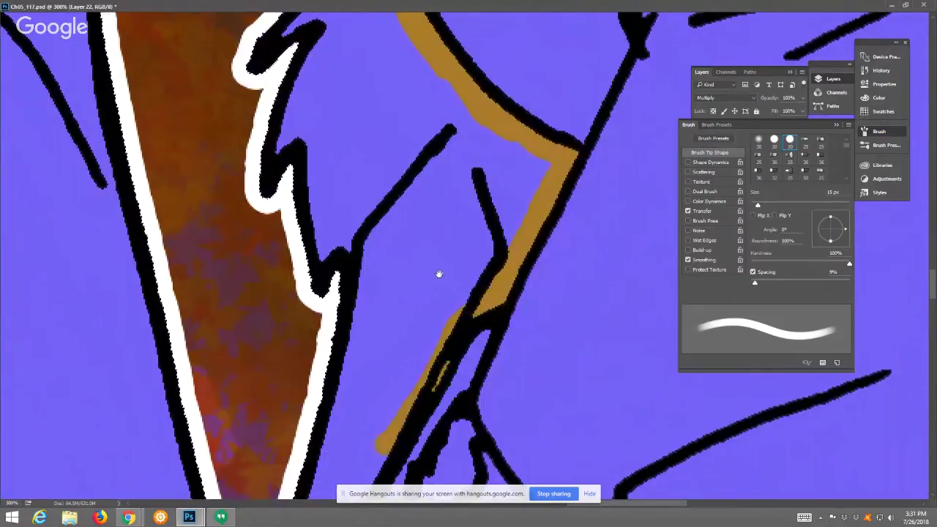
Extend the golden brown down the left forearm's inner edge to the wrist and fill the small areas there
left_click_drag(439, 274, 502, 107)
left_click_drag(479, 230, 369, 437)
left_click_drag(414, 306, 431, 142)
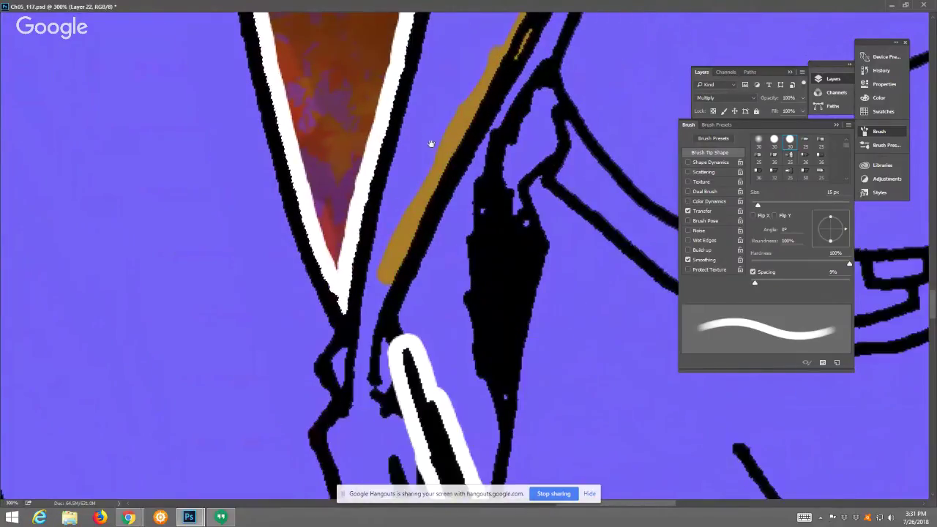
left_click_drag(414, 246, 420, 201)
mouse_move(380, 261)
left_mouse_down()
mouse_move(375, 191)
mouse_move(298, 307)
left_mouse_up()
mouse_move(311, 271)
left_mouse_down()
mouse_move(273, 387)
mouse_move(275, 362)
mouse_move(259, 365)
left_mouse_up()
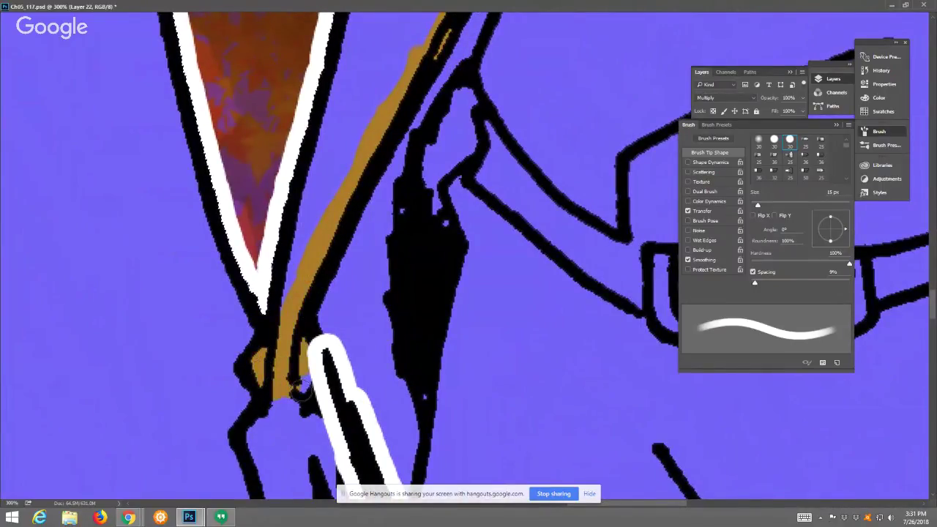
Fill the fox-like character's left hand with golden brown down to the panel's lower edge
left_click_drag(311, 386, 313, 276)
mouse_move(313, 317)
left_mouse_down()
mouse_move(299, 246)
mouse_move(322, 327)
left_mouse_up()
mouse_move(291, 275)
left_mouse_down()
mouse_move(304, 428)
mouse_move(306, 419)
mouse_move(276, 445)
mouse_move(276, 461)
mouse_move(300, 440)
mouse_move(306, 461)
mouse_move(307, 428)
mouse_move(292, 431)
mouse_move(255, 389)
mouse_move(261, 436)
left_mouse_up()
mouse_move(268, 354)
left_mouse_down()
mouse_move(248, 267)
mouse_move(275, 234)
mouse_move(278, 395)
mouse_move(278, 324)
left_mouse_up()
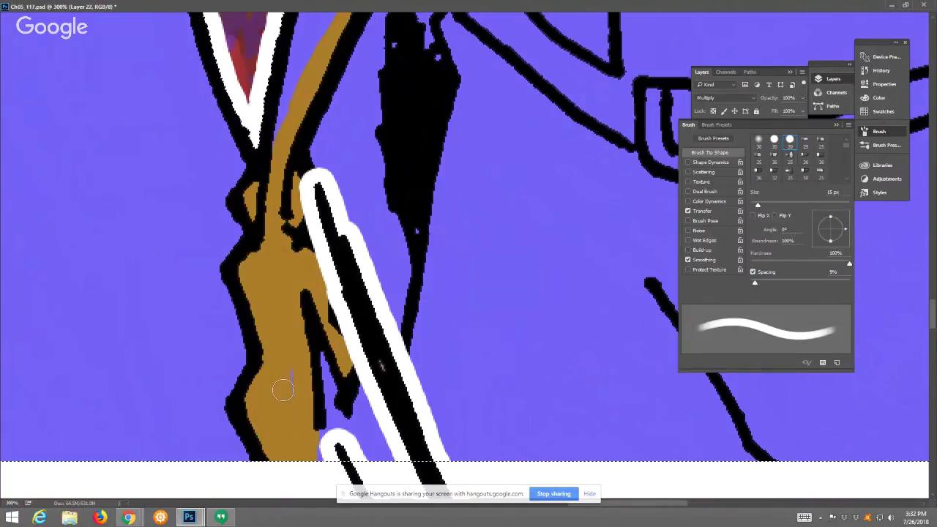
Paint golden brown up the outer edge of the left forearm and along the jagged elbow fur to the sleeve
left_click_drag(285, 236, 286, 344)
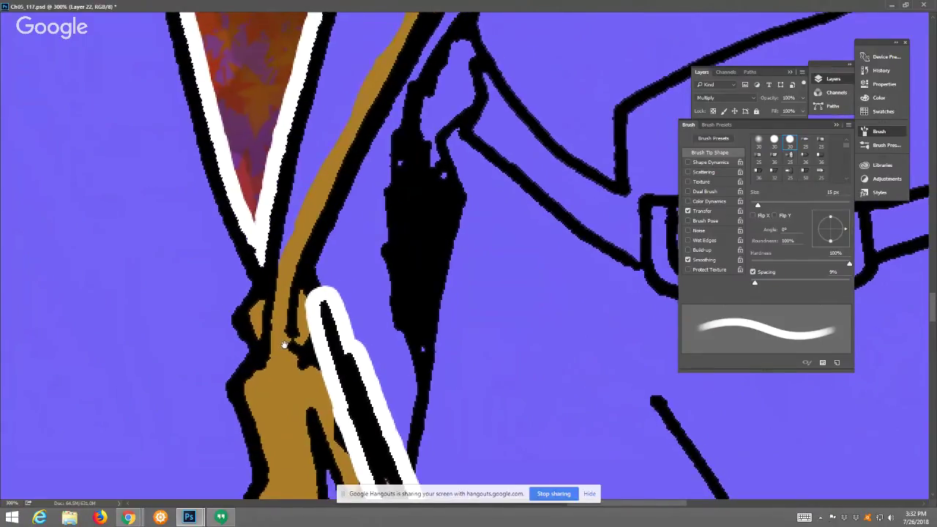
left_click_drag(313, 256, 320, 292)
left_click_drag(340, 168, 309, 337)
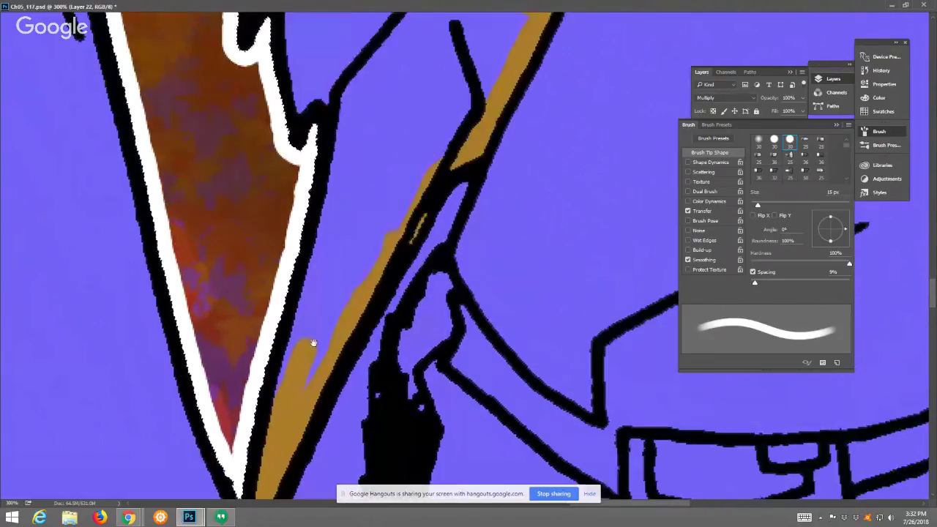
mouse_move(282, 375)
left_mouse_down()
mouse_move(345, 150)
mouse_move(347, 112)
mouse_move(346, 130)
mouse_move(363, 103)
mouse_move(360, 214)
mouse_move(301, 245)
mouse_move(277, 113)
mouse_move(250, 142)
mouse_move(256, 135)
mouse_move(307, 249)
mouse_move(286, 192)
mouse_move(305, 168)
mouse_move(252, 183)
mouse_move(360, 111)
left_mouse_up()
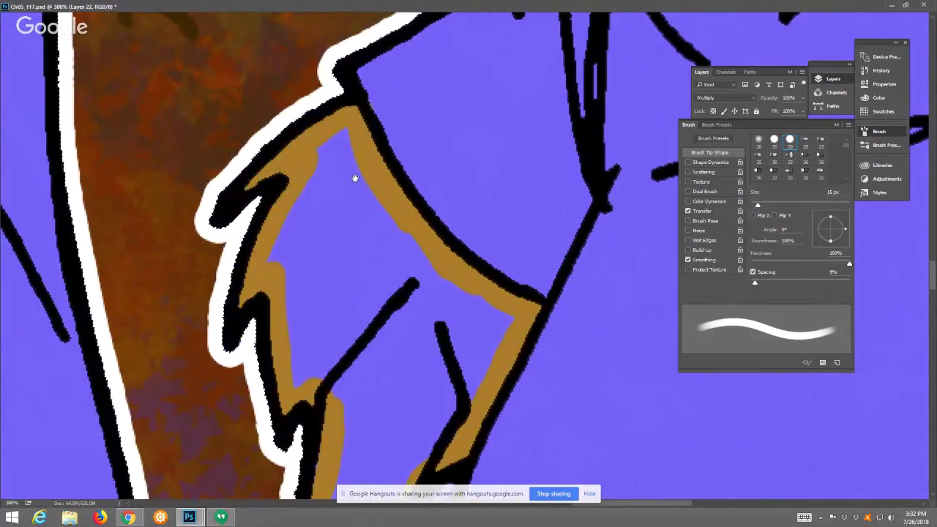
Paint golden brown beneath the fox-like character's right sleeve hem and along the inner edge of that arm
left_click_drag(466, 234, 325, 240)
left_click_drag(659, 318, 335, 306)
left_click_drag(466, 335, 230, 251)
mouse_move(381, 271)
left_mouse_down()
mouse_move(253, 252)
mouse_move(293, 283)
mouse_move(321, 331)
left_mouse_up()
mouse_move(285, 276)
left_mouse_down()
mouse_move(340, 391)
mouse_move(327, 432)
mouse_move(374, 455)
mouse_move(399, 437)
mouse_move(438, 437)
left_mouse_up()
mouse_move(287, 236)
left_mouse_down()
mouse_move(385, 230)
mouse_move(320, 235)
mouse_move(422, 220)
mouse_move(503, 185)
mouse_move(573, 126)
mouse_move(610, 65)
mouse_move(623, 117)
left_mouse_up()
left_click_drag(548, 195, 464, 172)
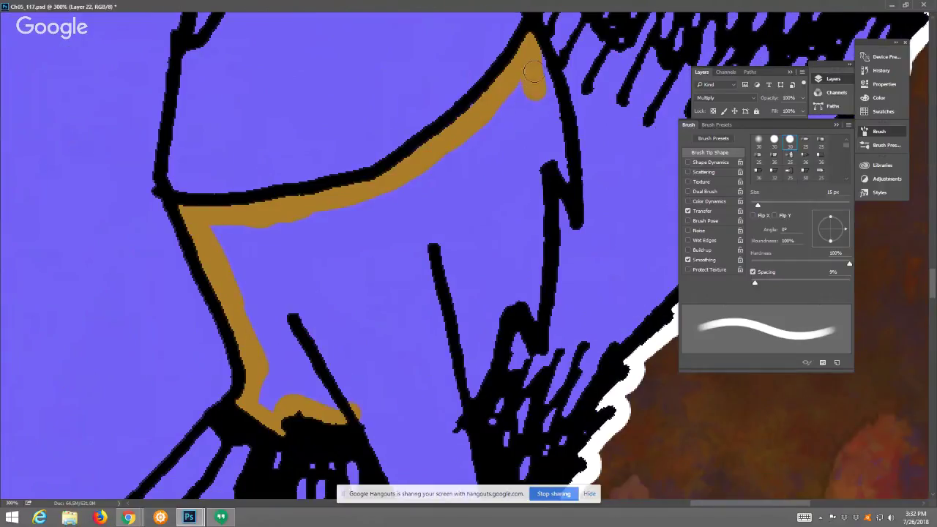
Paint golden brown down the outer edge of the fox-like character's right forearm and along both inner edges toward the wrist
mouse_move(534, 75)
left_mouse_down()
mouse_move(549, 111)
mouse_move(555, 168)
mouse_move(531, 227)
mouse_move(535, 253)
left_mouse_up()
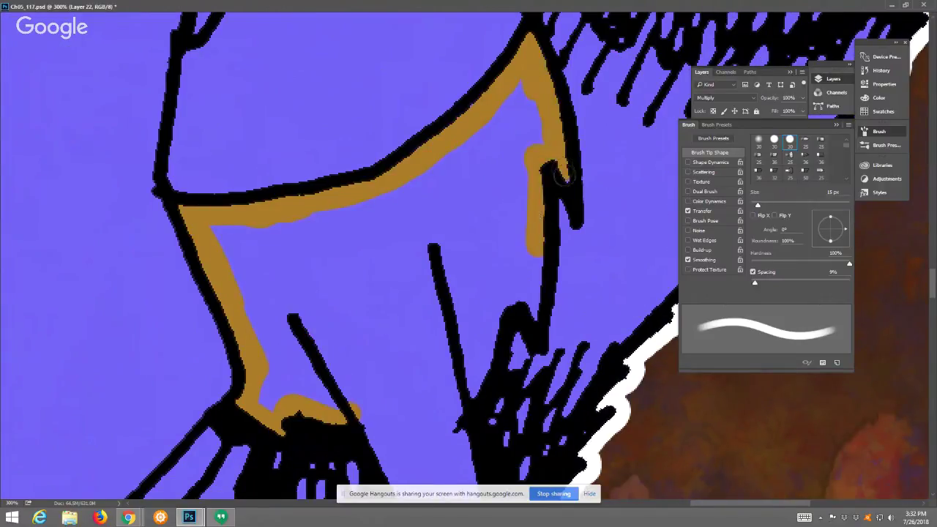
mouse_move(542, 207)
left_mouse_down()
mouse_move(529, 315)
mouse_move(508, 286)
mouse_move(488, 354)
mouse_move(453, 411)
left_mouse_up()
left_click_drag(458, 377, 430, 164)
mouse_move(429, 218)
left_mouse_down()
mouse_move(458, 326)
mouse_move(459, 389)
left_mouse_up()
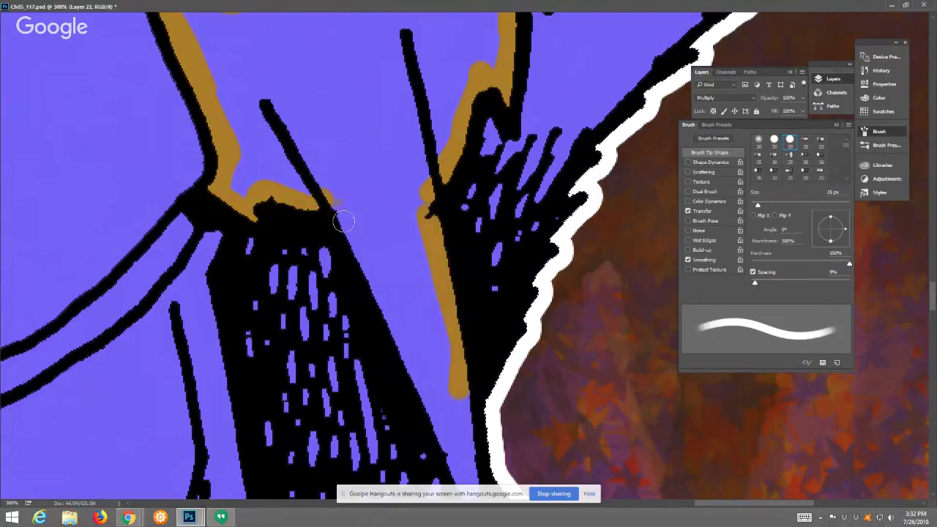
left_click_drag(344, 218, 447, 432)
Dab golden brown into gaps in the hatching beside the right forearm and extend it through the wrist to the hand's upper edge
mouse_move(575, 147)
left_mouse_down()
mouse_move(504, 283)
mouse_move(519, 145)
left_mouse_up()
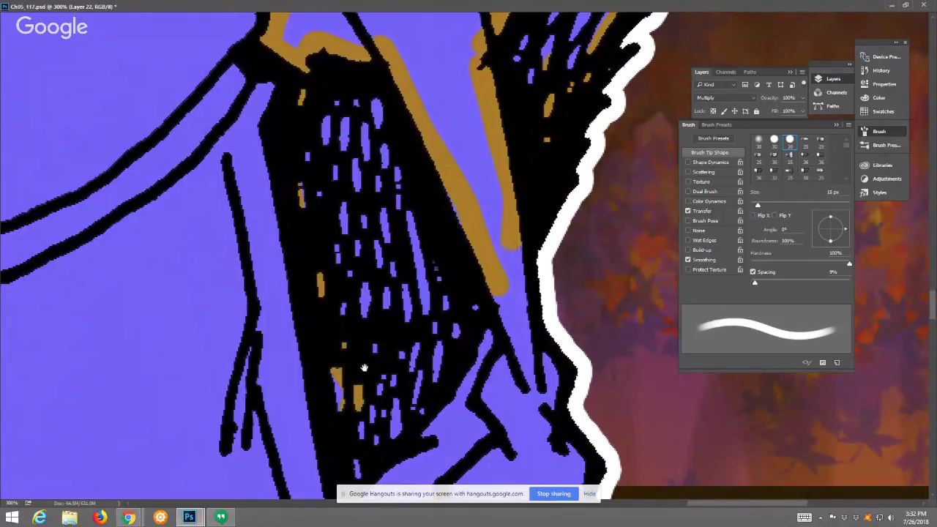
left_click_drag(363, 367, 361, 219)
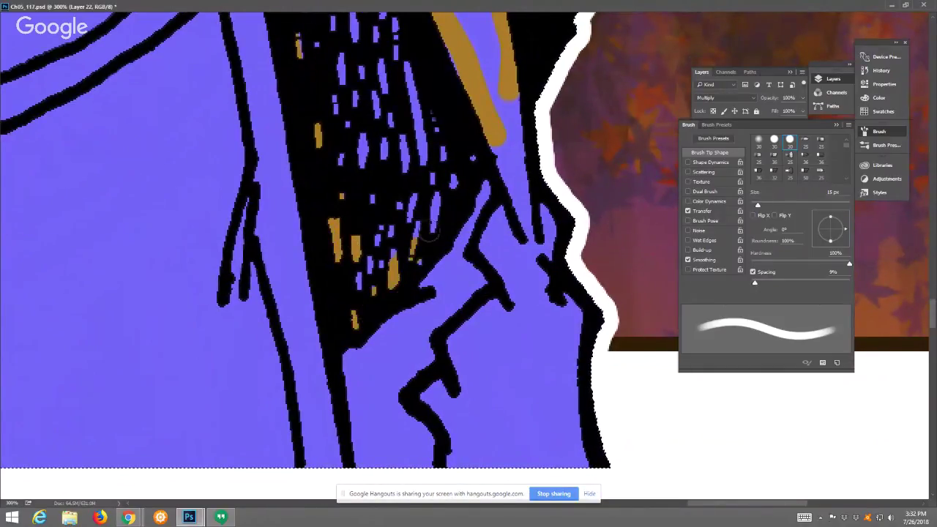
mouse_move(498, 141)
left_mouse_down()
mouse_move(518, 202)
mouse_move(516, 124)
left_mouse_up()
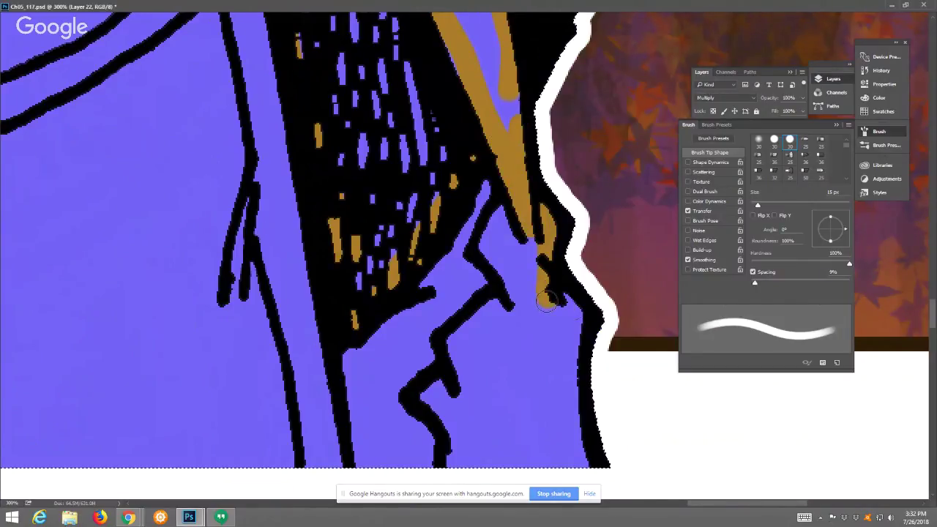
mouse_move(545, 300)
left_mouse_down()
mouse_move(572, 444)
mouse_move(576, 453)
mouse_move(575, 405)
mouse_move(585, 467)
mouse_move(449, 474)
mouse_move(443, 418)
mouse_move(424, 400)
mouse_move(455, 348)
mouse_move(503, 296)
mouse_move(510, 271)
mouse_move(495, 259)
mouse_move(500, 217)
mouse_move(523, 210)
mouse_move(515, 115)
left_mouse_up()
Close the golden-brown outline inside the right forearm and paint along the tail's lower edge behind the elbow
scroll(510, 88, "up", 5)
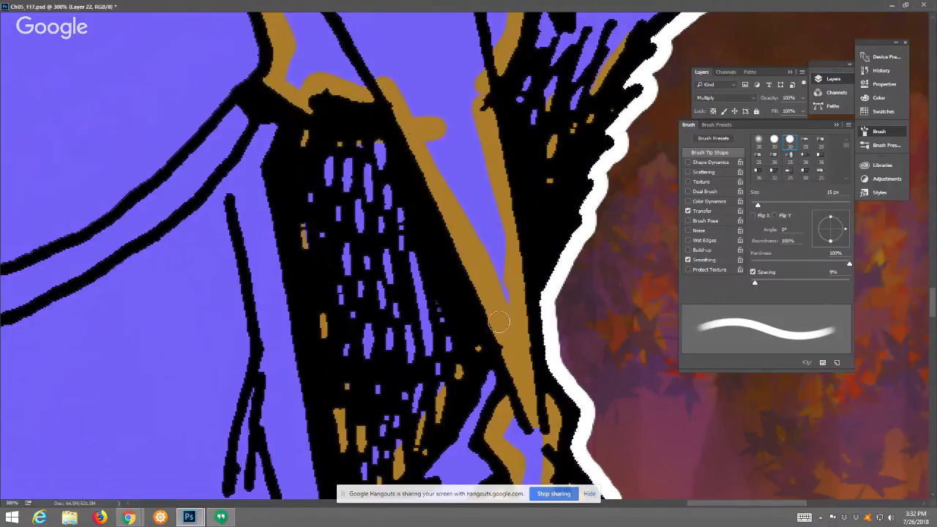
left_click_drag(667, 25, 581, 234)
left_click_drag(483, 315, 436, 297)
left_click_drag(568, 231, 595, 197)
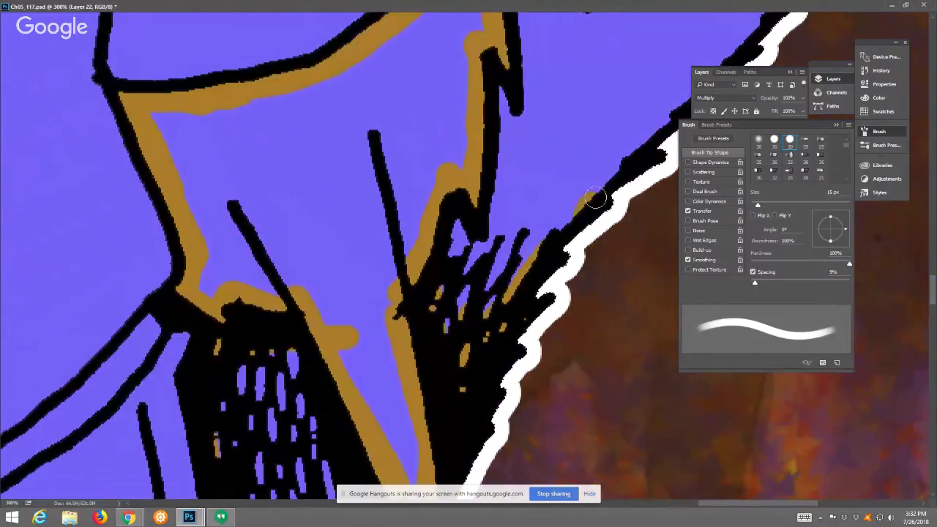
scroll(380, 406, "up", 3)
scroll(381, 406, "right", 1)
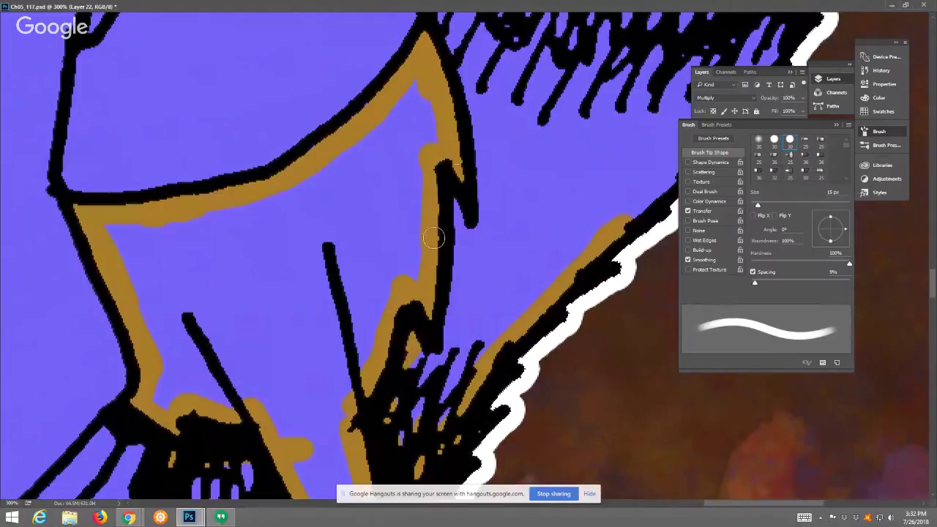
Paint golden brown along the tail's inner edge, from behind the right sleeve up the curve beside the background
scroll(433, 238, "up", 6)
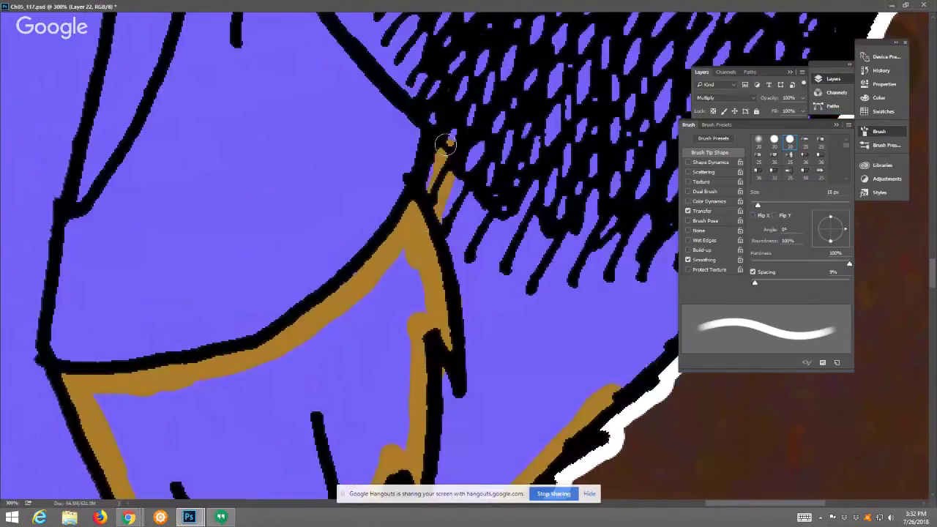
left_click_drag(461, 133, 475, 314)
mouse_move(362, 117)
left_mouse_down()
mouse_move(342, 155)
mouse_move(344, 125)
mouse_move(347, 168)
mouse_move(439, 288)
left_mouse_up()
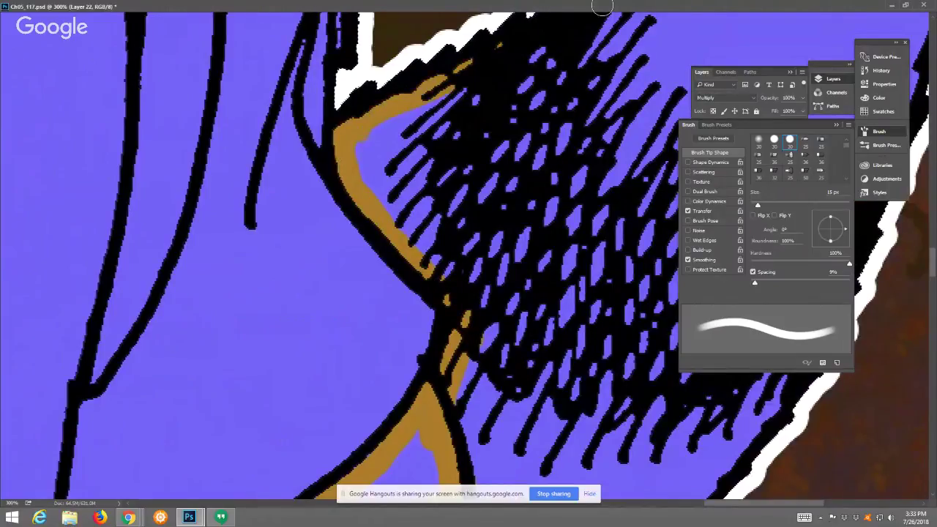
scroll(336, 283, "up", 6)
scroll(336, 283, "right", 4)
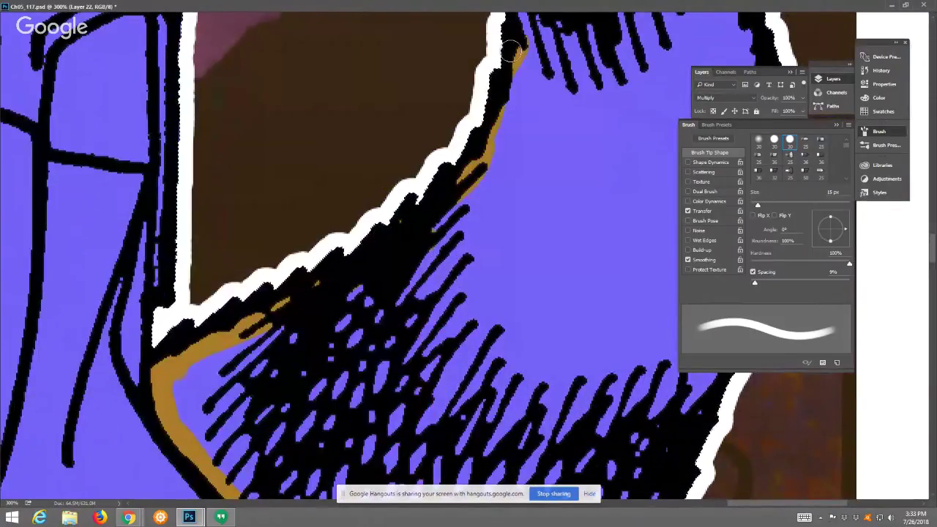
Paint golden brown down the tail's outer edge and into the gaps at the end of its wide hatched stripe
scroll(293, 192, "right", 5)
scroll(293, 193, "down", 1)
mouse_move(533, 175)
left_mouse_down()
mouse_move(442, 432)
mouse_move(519, 209)
mouse_move(522, 88)
mouse_move(543, 58)
left_mouse_up()
left_click_drag(484, 402, 515, 217)
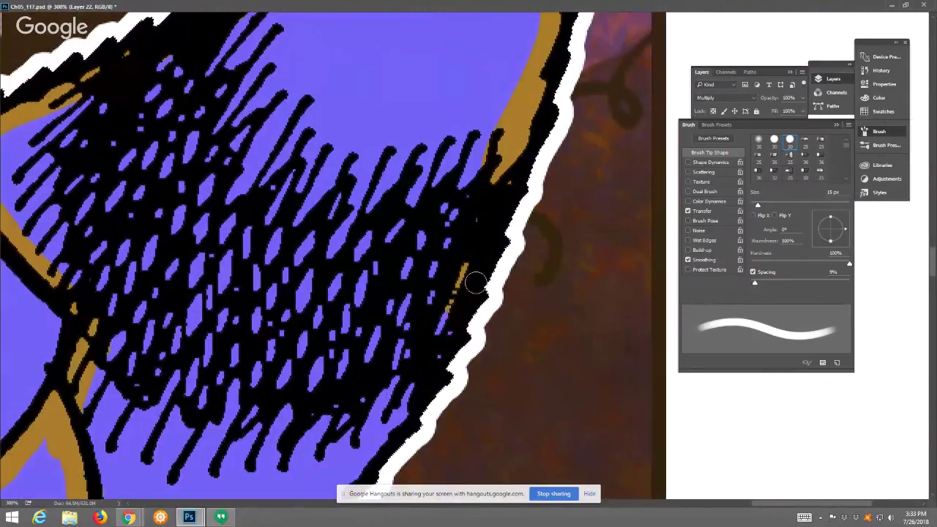
mouse_move(476, 282)
left_mouse_down()
mouse_move(355, 461)
mouse_move(368, 461)
mouse_move(430, 313)
left_mouse_up()
mouse_move(300, 454)
left_mouse_down()
mouse_move(380, 366)
mouse_move(289, 465)
left_mouse_up()
left_click_drag(454, 197, 326, 493)
Outline the upper part of the tail in golden brown, around the curve and tip and beside the upper hatched stripe
left_click_drag(274, 33, 254, 366)
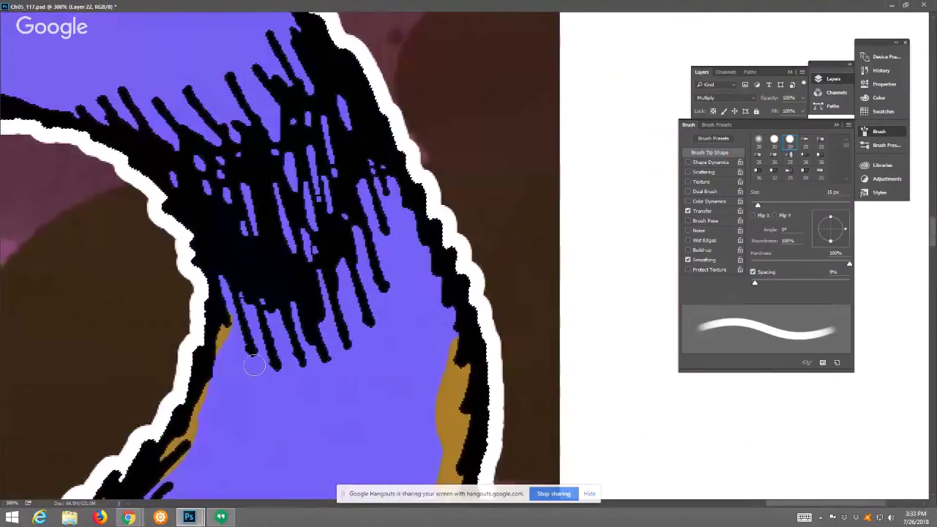
left_click_drag(127, 129, 124, 130)
mouse_move(363, 132)
left_mouse_down()
mouse_move(475, 387)
mouse_move(310, 65)
mouse_move(269, 33)
left_mouse_up()
left_click_drag(292, 145, 476, 246)
mouse_move(450, 191)
left_mouse_down()
mouse_move(366, 135)
mouse_move(89, 135)
left_mouse_up()
mouse_move(234, 138)
left_mouse_down()
mouse_move(46, 128)
mouse_move(29, 110)
mouse_move(46, 136)
left_mouse_up()
left_click_drag(148, 175, 323, 129)
mouse_move(206, 74)
left_mouse_down()
mouse_move(196, 213)
mouse_move(240, 212)
mouse_move(515, 283)
left_mouse_up()
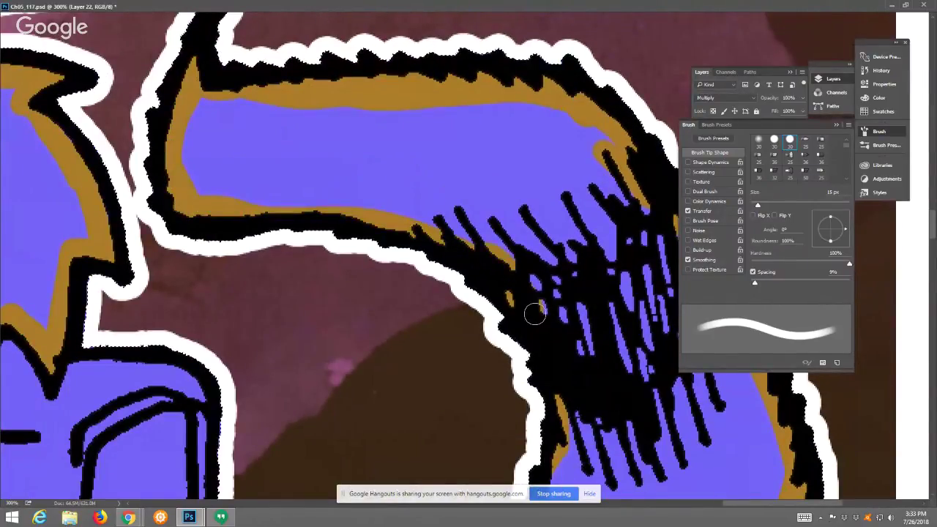
Fill the outlined face, tail and right forearm interiors with golden brown using the Paint Bucket, and check the filled areas
key("f")
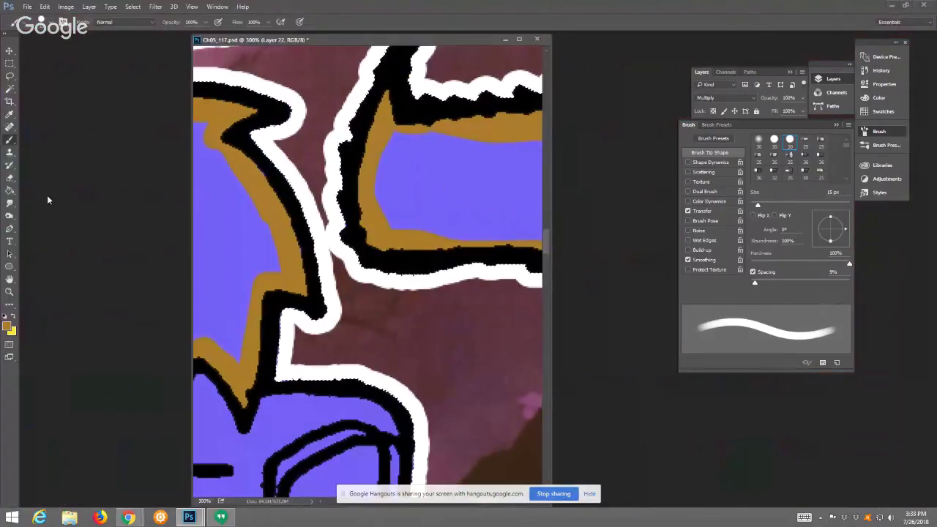
key("g")
left_click(243, 233)
left_click(447, 196)
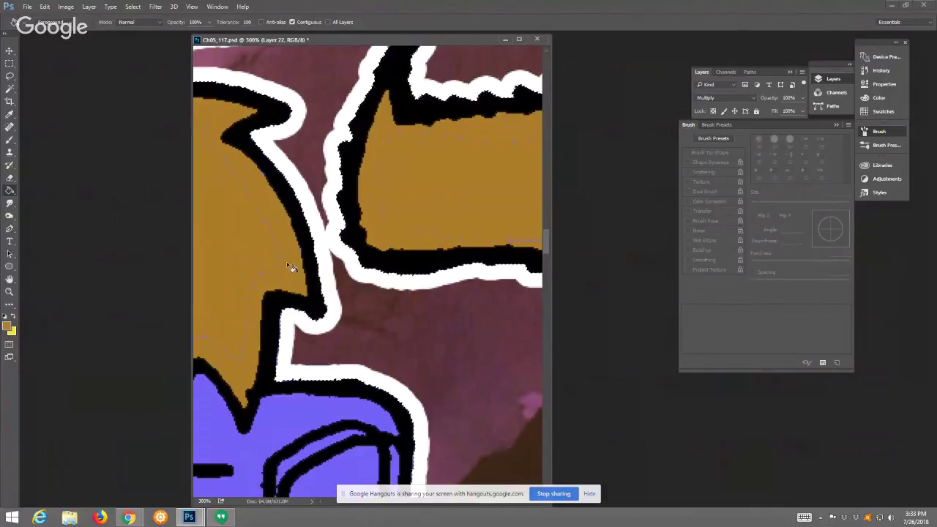
scroll(286, 264, "down", 10)
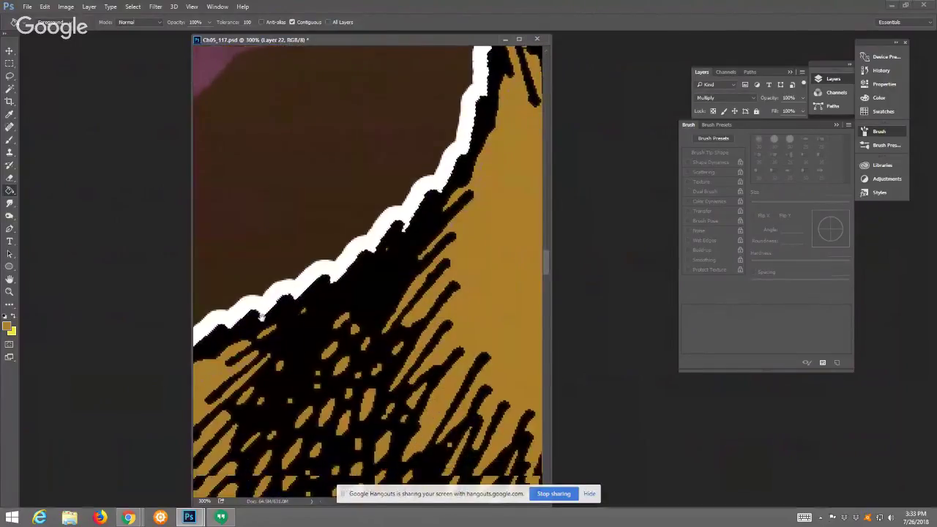
scroll(261, 316, "down", 8)
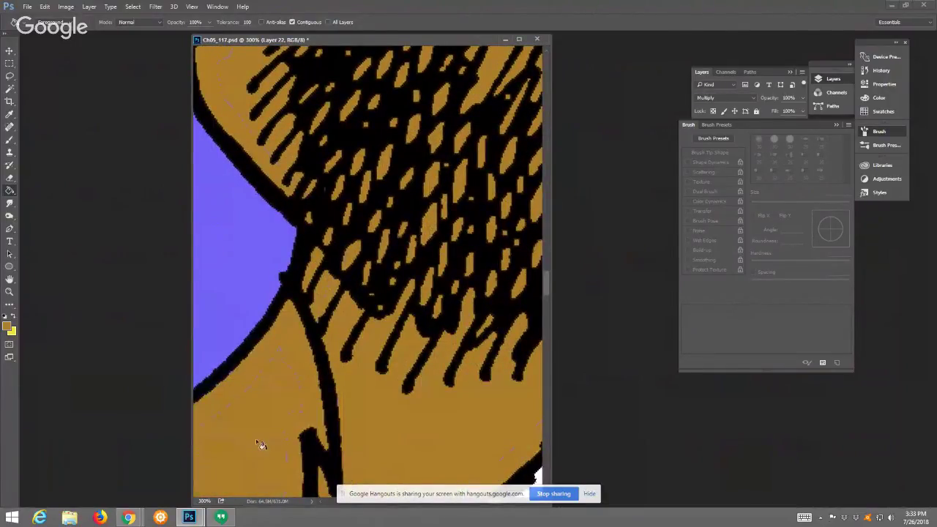
scroll(286, 355, "down", 8)
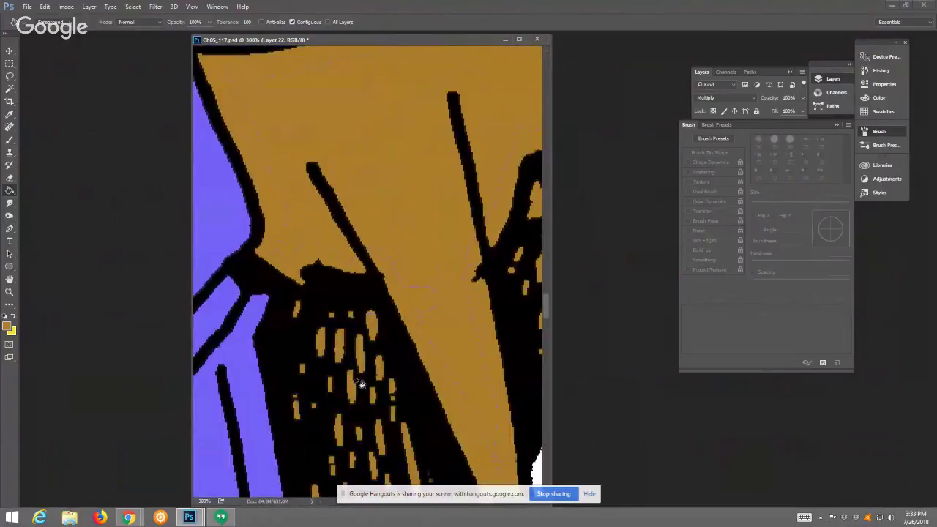
left_click_drag(307, 356, 529, 379)
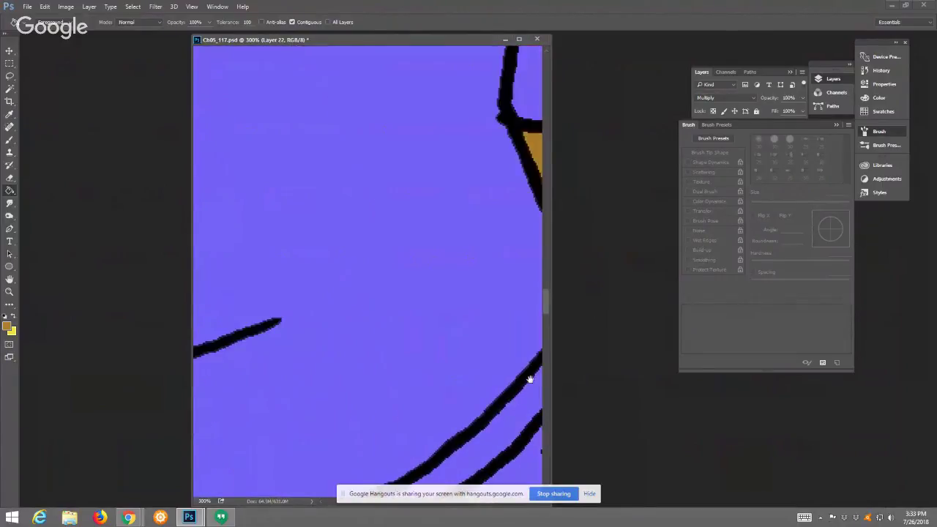
Fill the interior of the fox-like character's left forearm with golden brown using the Paint Bucket
left_click(10, 292)
left_click(275, 21)
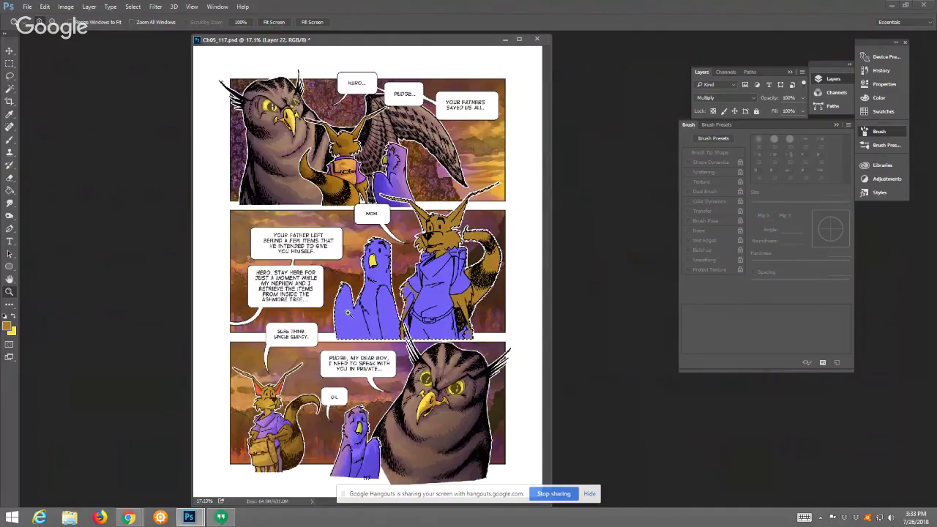
left_click_drag(396, 275, 460, 381)
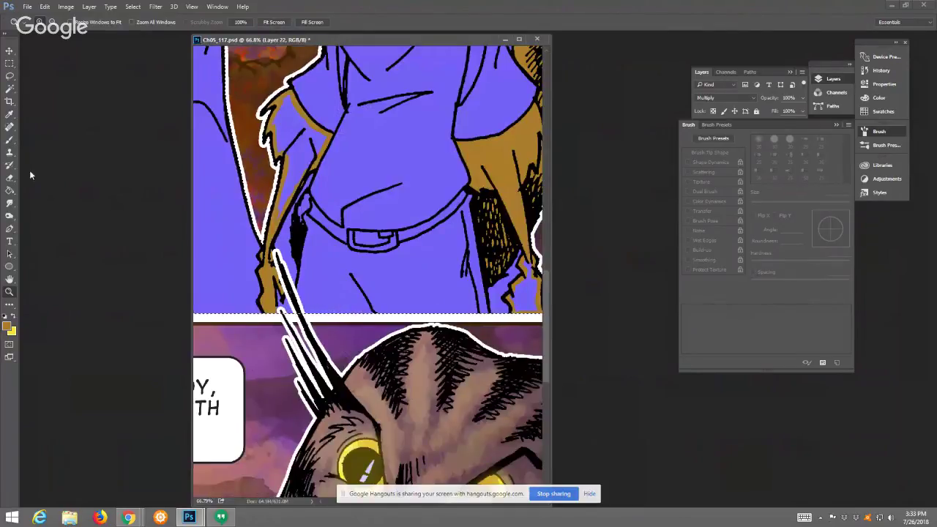
left_click(9, 190)
left_click(300, 149)
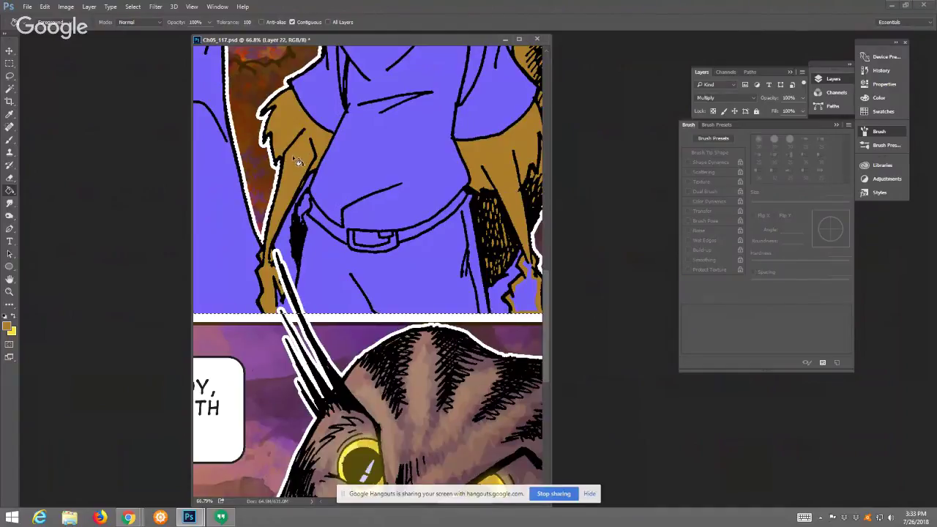
left_click(288, 190)
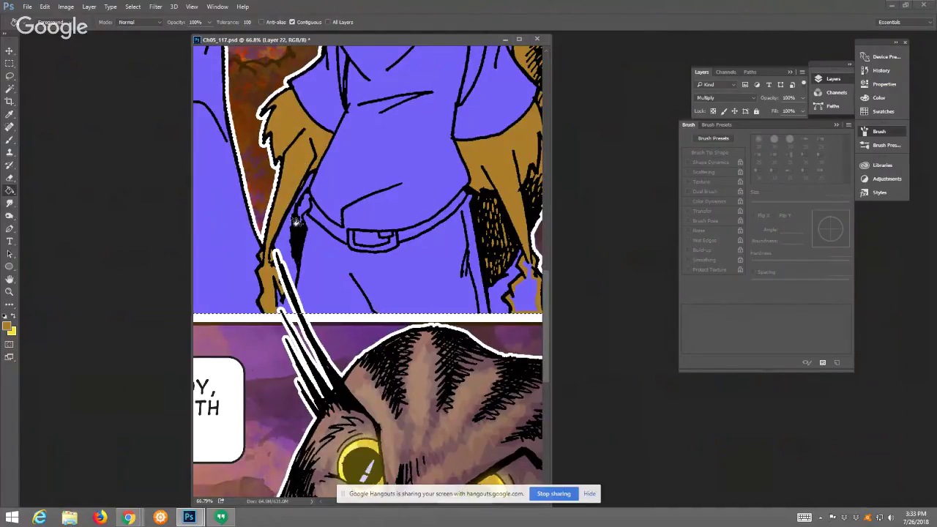
Brush golden brown into the small fur patch beside the left end of the belt and the specks in the black shape below
key("z")
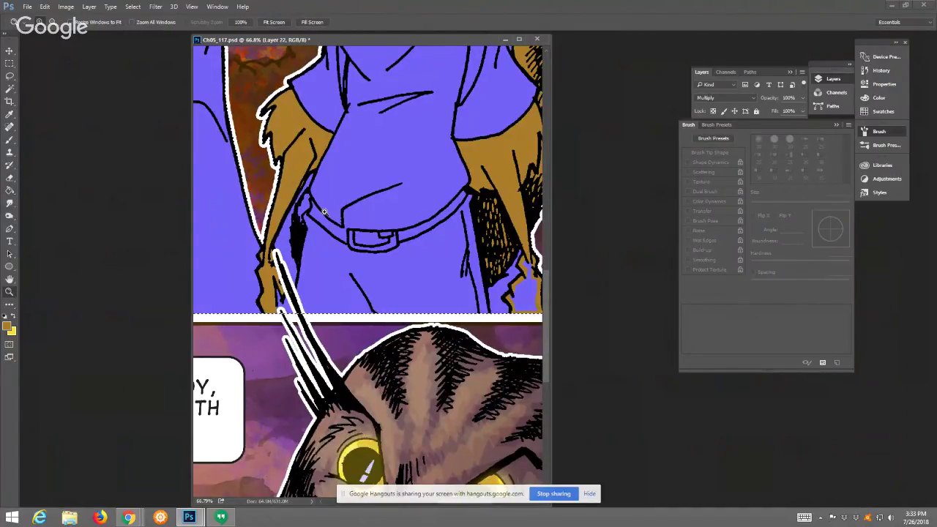
double_click(324, 211)
left_click(10, 139)
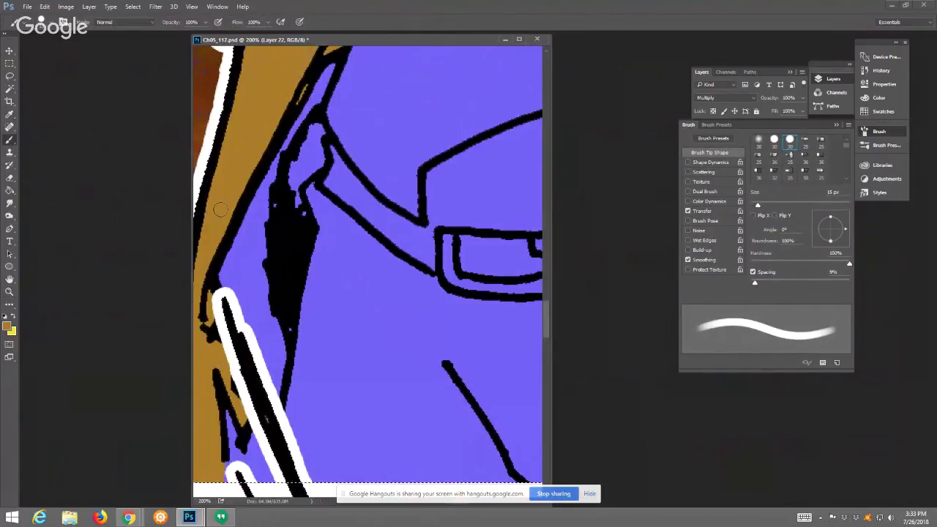
left_click_drag(292, 153, 287, 199)
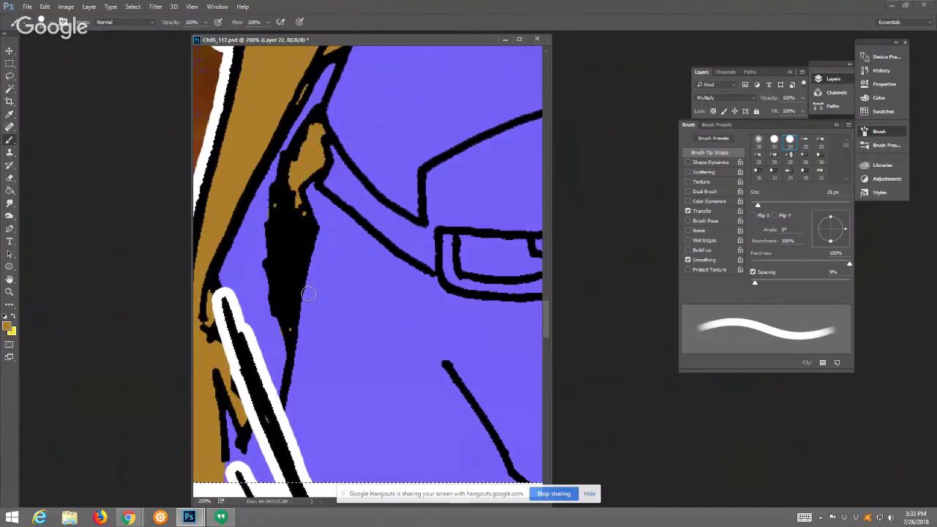
left_click_drag(298, 257, 421, 199)
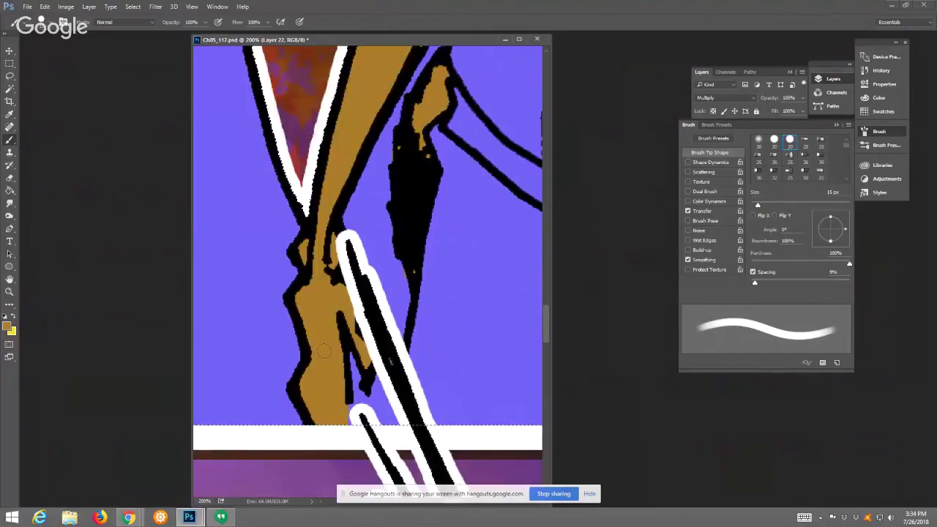
Examine the fox-like character's golden-brown fill for missed spots, from the left forearm up across the muzzle, cheeks, forehead and both ears
scroll(337, 190, "up", 5)
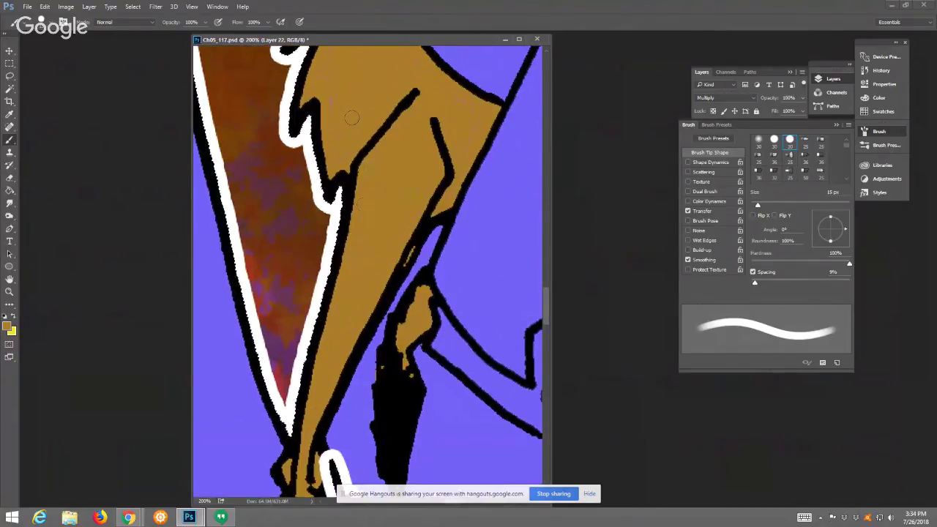
scroll(315, 146, "up", 4)
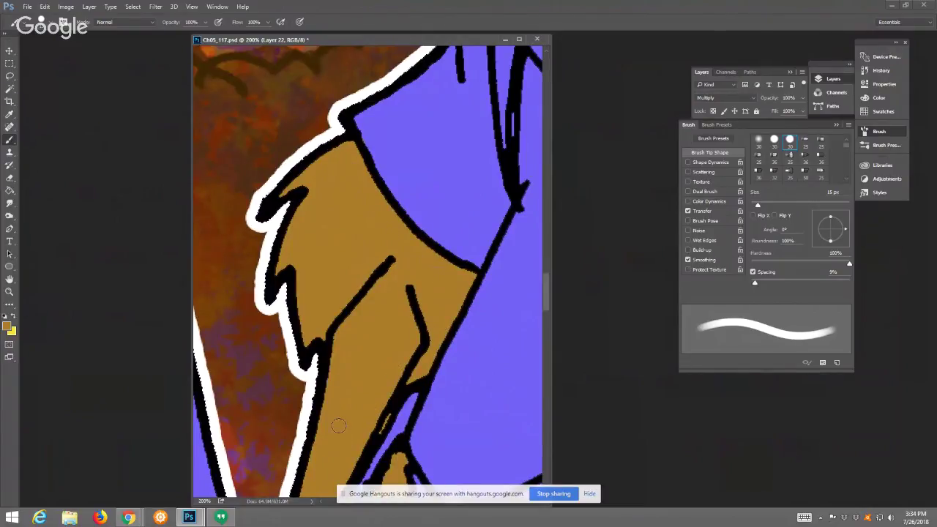
scroll(338, 425, "up", 20)
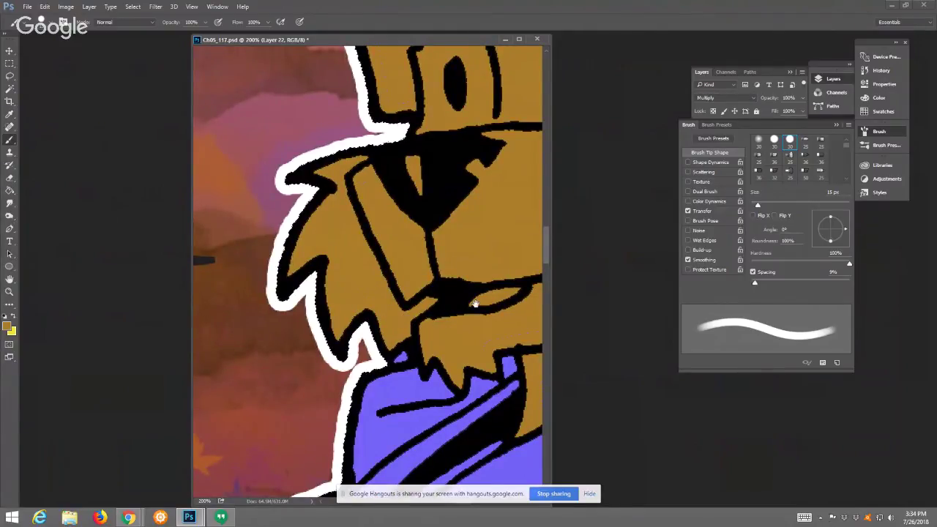
scroll(380, 346, "right", 3)
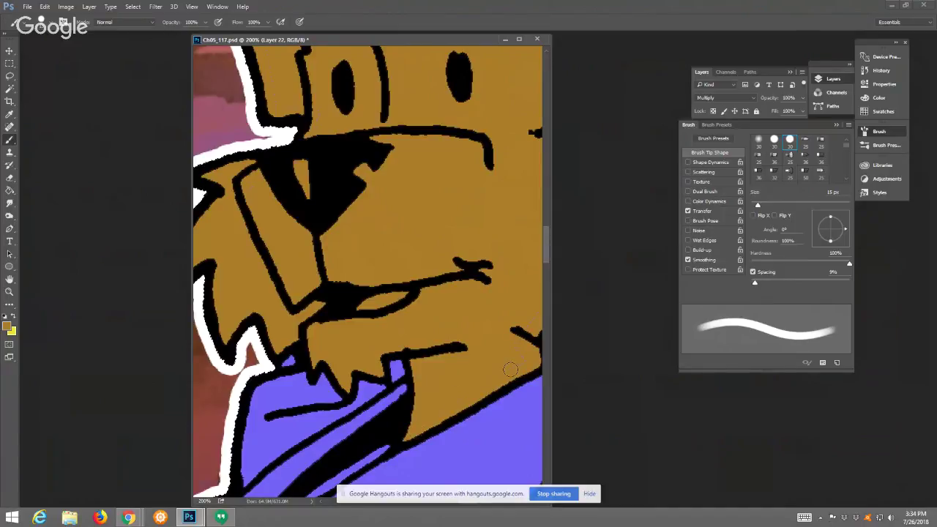
left_click_drag(496, 280, 376, 316)
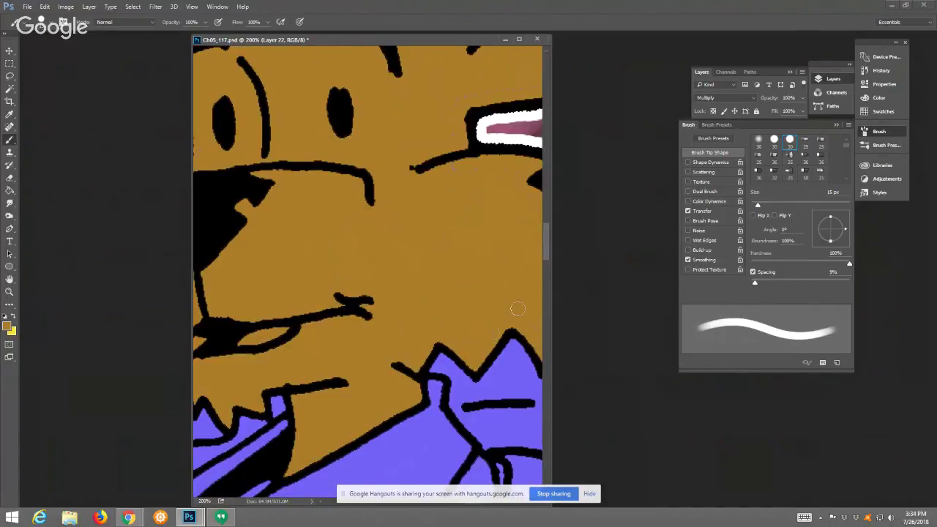
left_click_drag(522, 316, 392, 331)
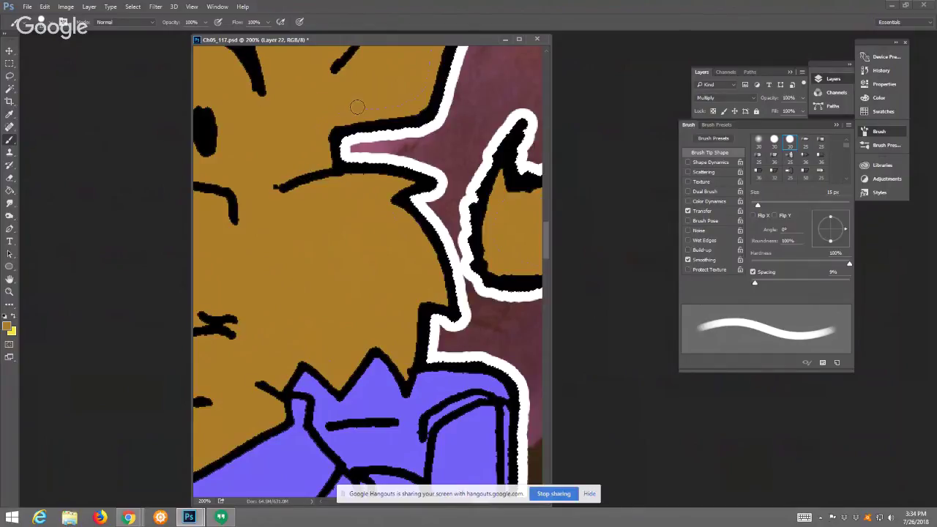
left_click_drag(420, 80, 386, 249)
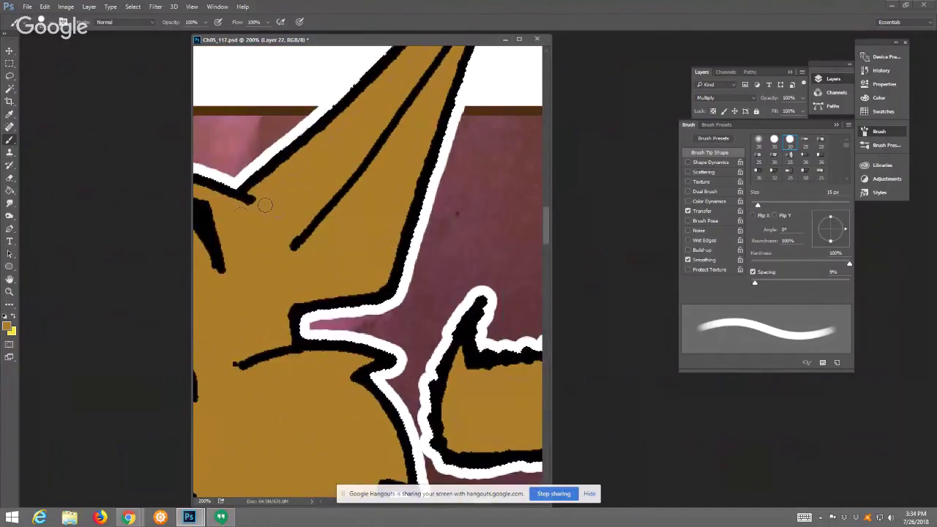
left_click_drag(285, 204, 209, 363)
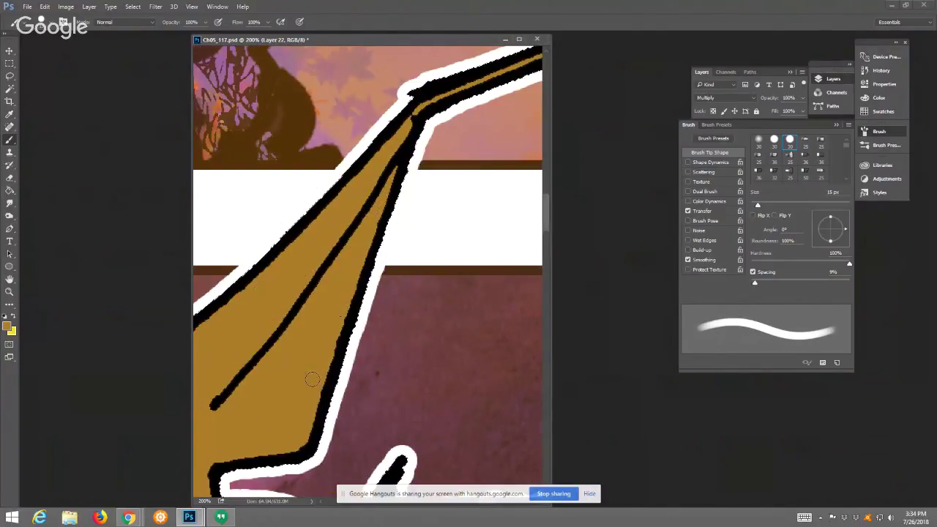
left_click_drag(281, 316, 426, 294)
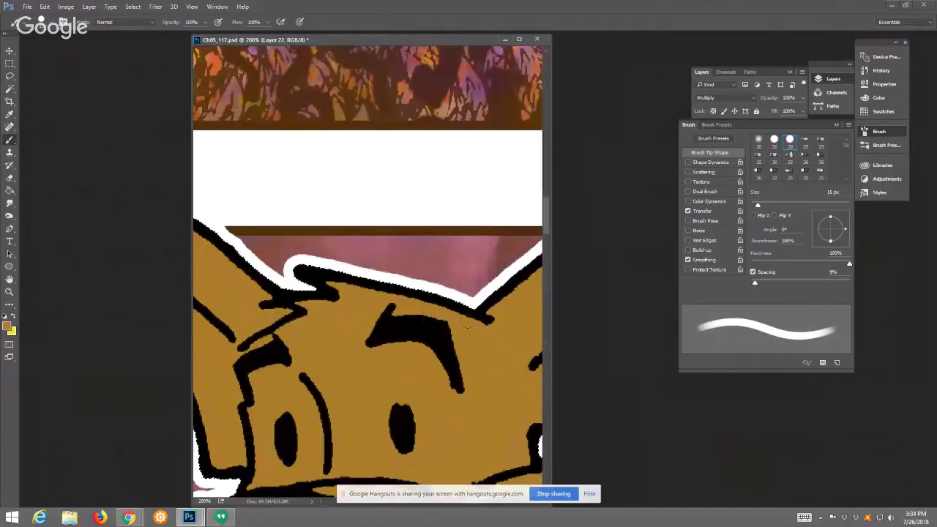
left_click_drag(255, 298, 358, 355)
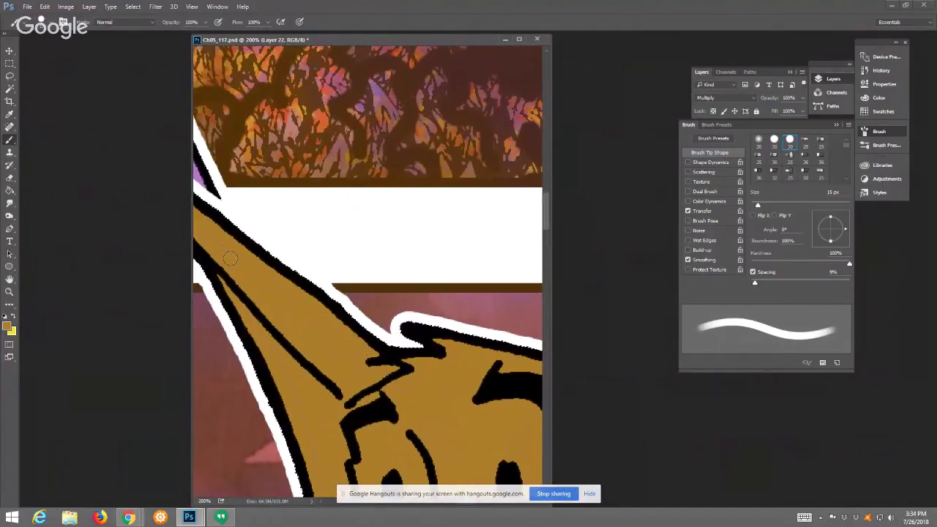
left_click_drag(280, 310, 345, 385)
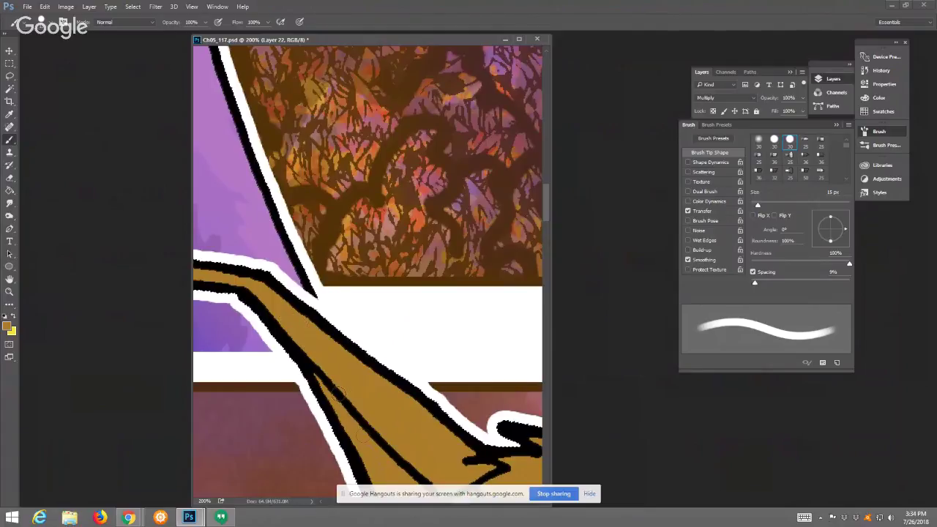
left_click_drag(415, 435, 336, 272)
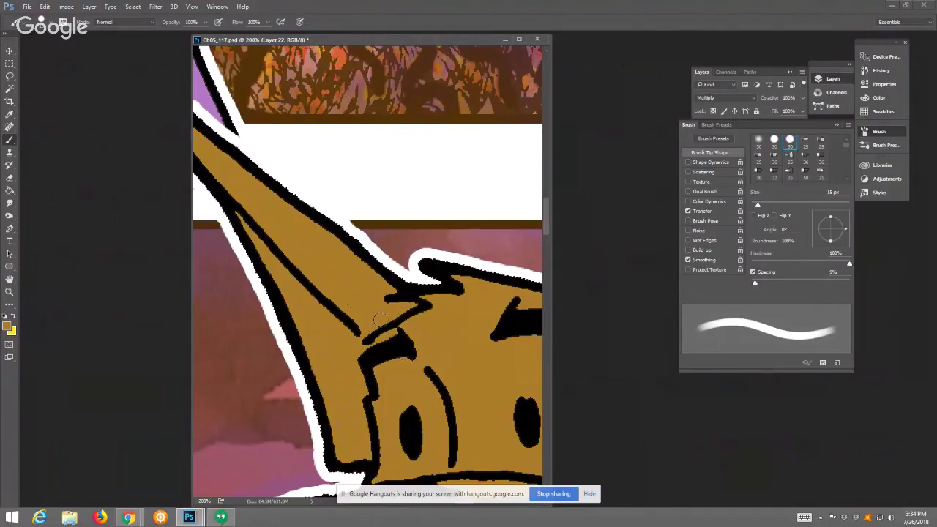
left_click_drag(393, 367, 320, 137)
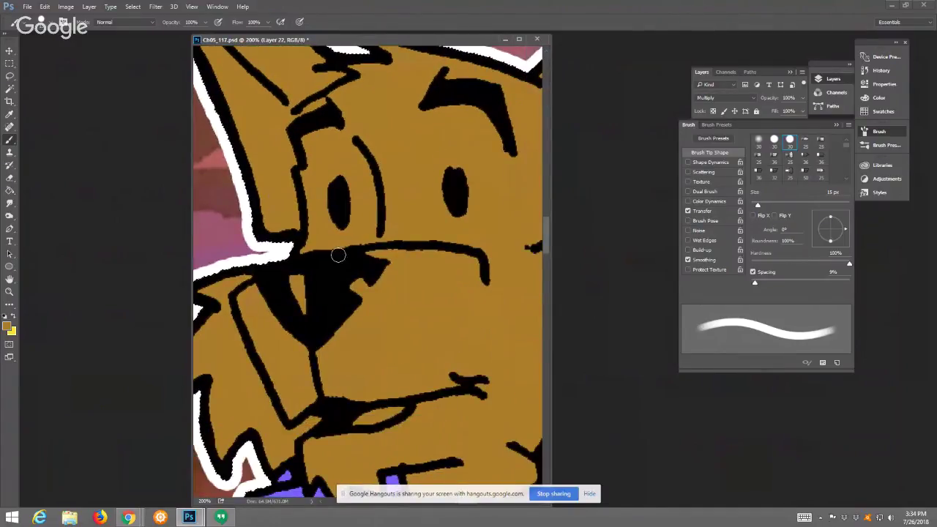
left_click_drag(401, 363, 448, 352)
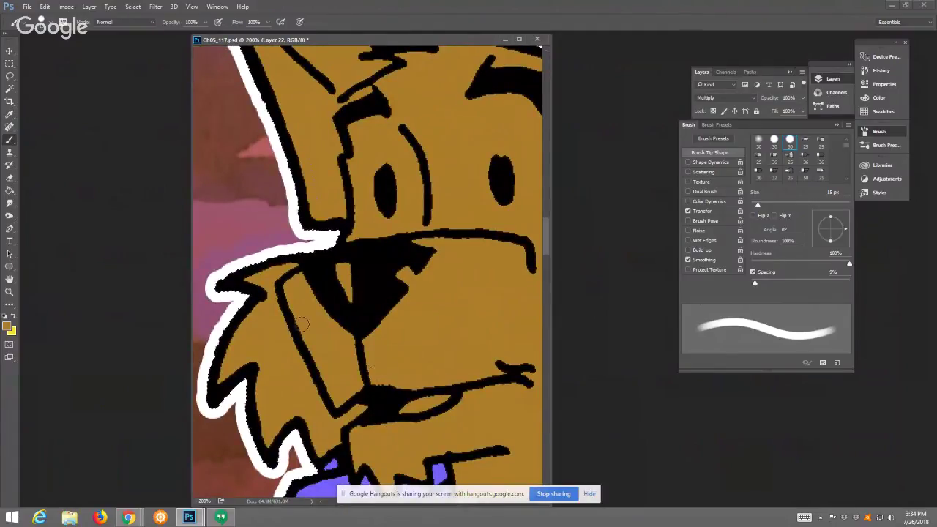
Swap the foreground and background colours so yellow is in front, and open the foreground colour for editing
left_click(7, 326)
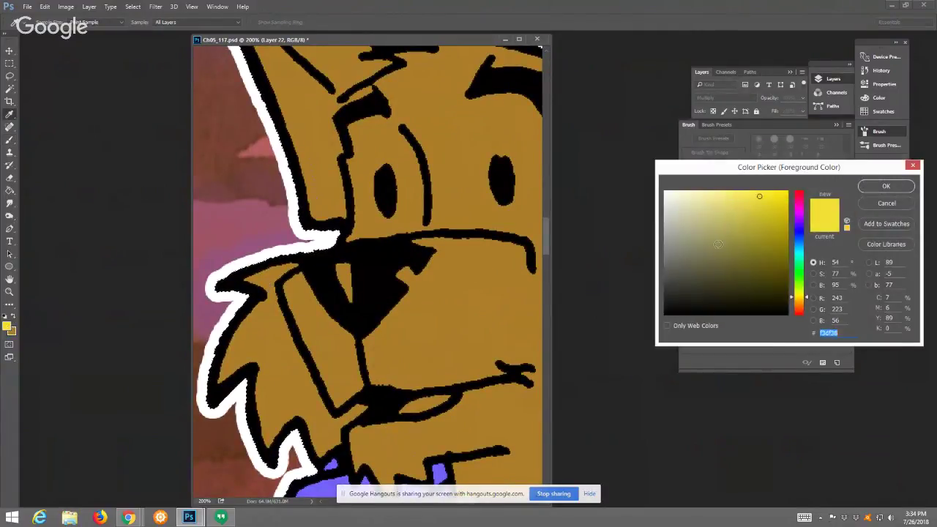
Set the foreground colour to light violet afaff4 and paint over the brown highlight on the character's nose
left_click(797, 231)
left_click(700, 195)
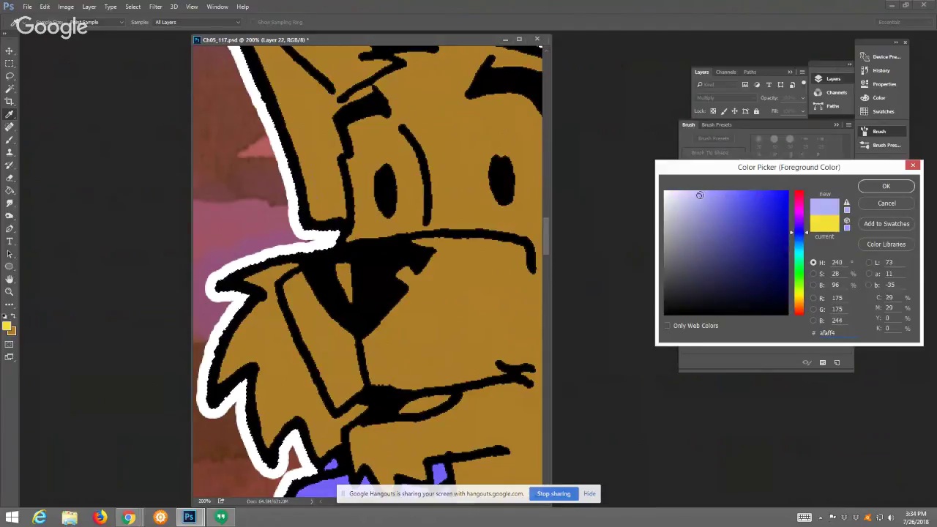
key("Return")
left_click_drag(344, 268, 346, 293)
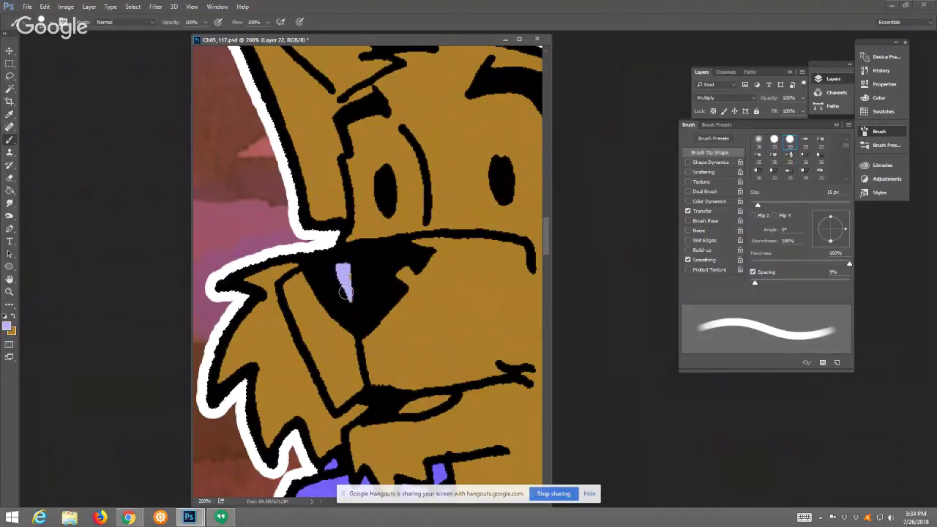
Set the foreground colour to crimson a11130 and paint the open area inside the character's mouth
left_click(8, 327)
left_click(802, 199)
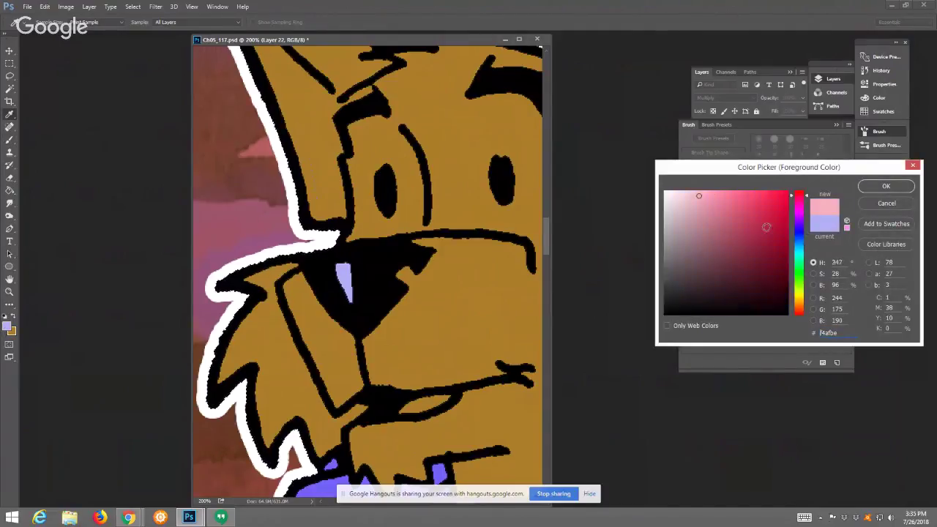
left_click(769, 234)
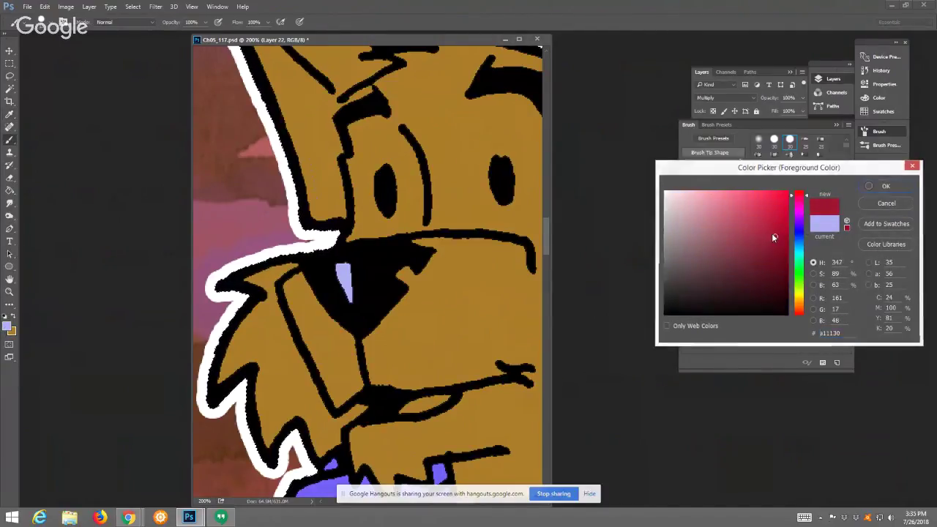
key("Return")
left_click_drag(405, 408, 449, 398)
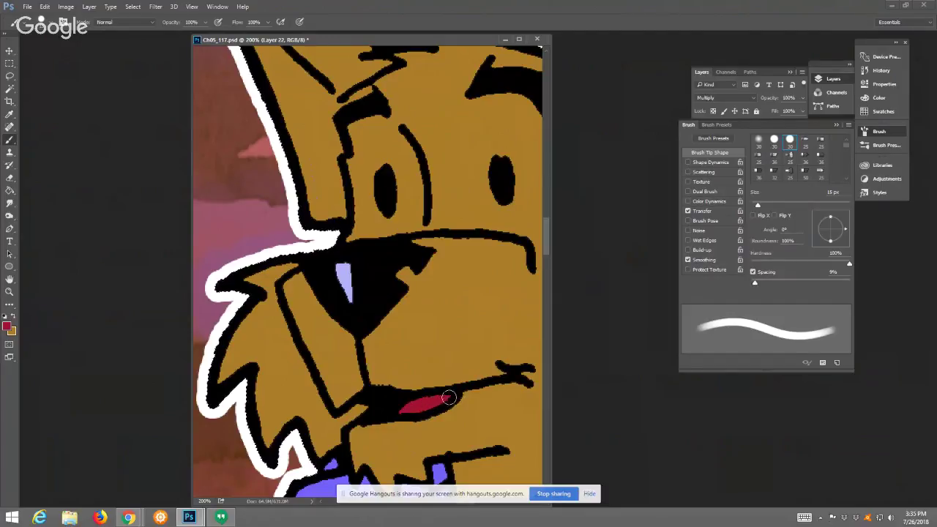
Set the foreground colour to a very pale blue-violet and lighten part of the nose highlight with it
left_click(7, 326)
left_click(799, 235)
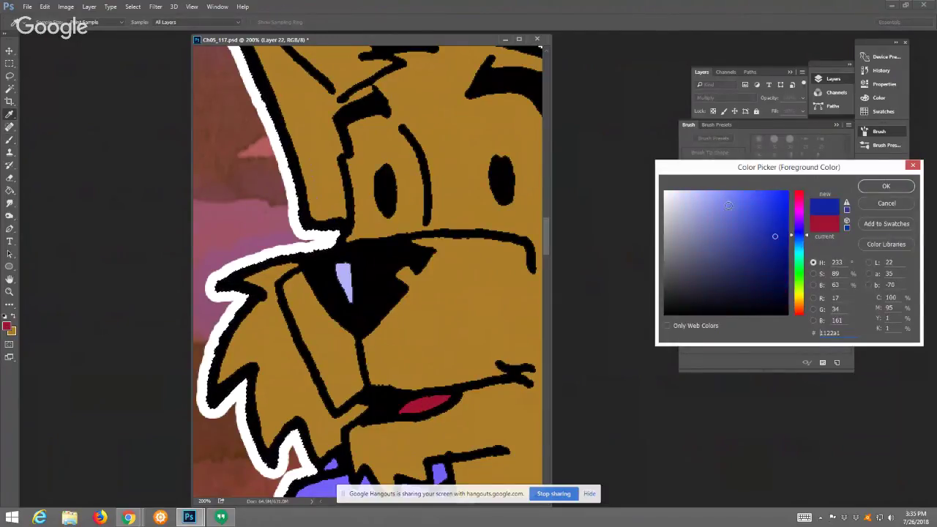
left_click(686, 193)
left_click(884, 187)
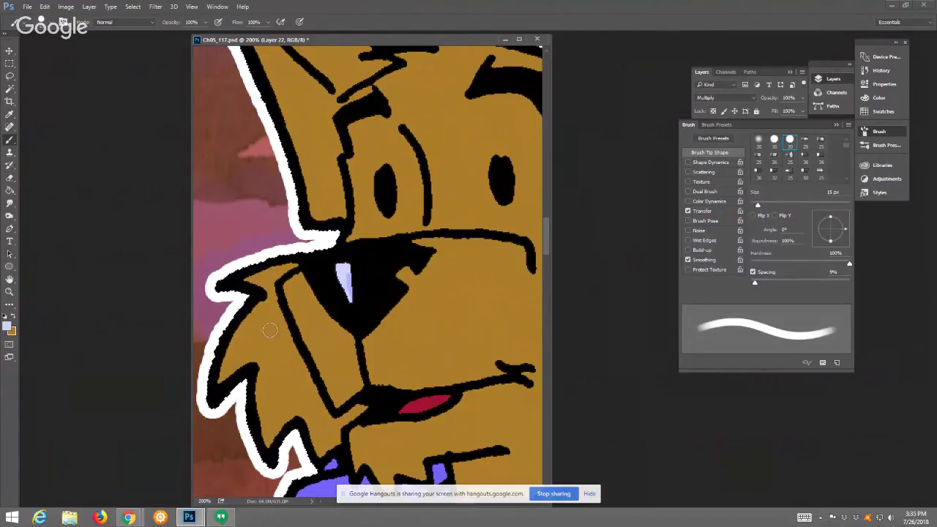
Lasso the gap between the arm and hip of the middle panel's standing character and delete its violet fill from Layer 22
left_click(9, 293)
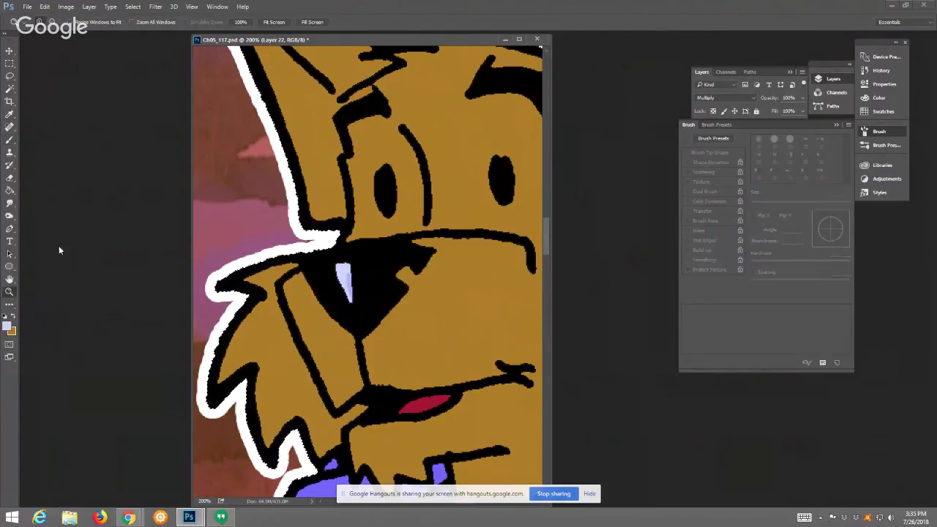
left_click(274, 22)
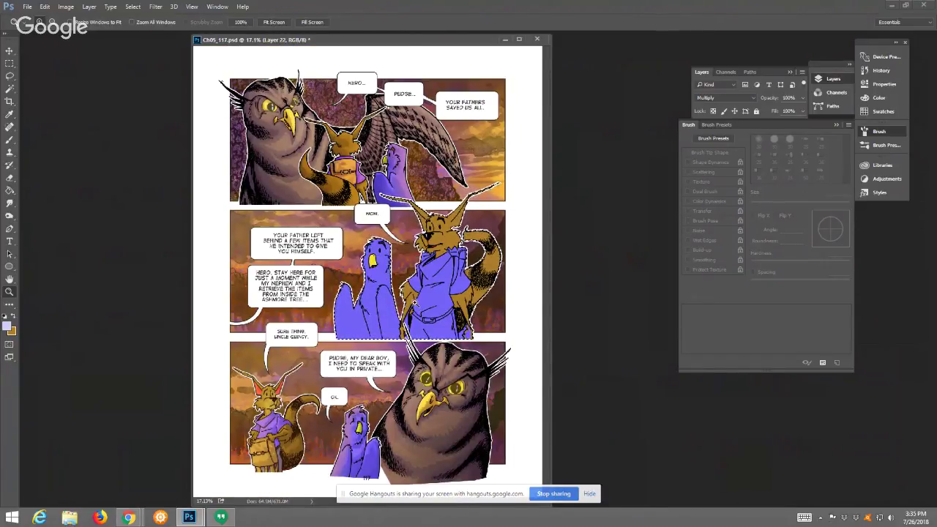
left_click(437, 342)
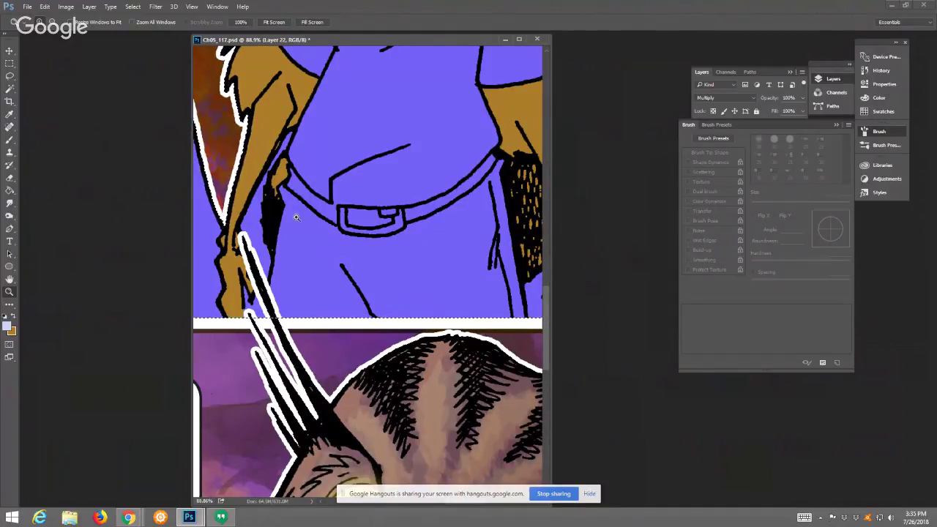
left_click(255, 241)
left_click(255, 242)
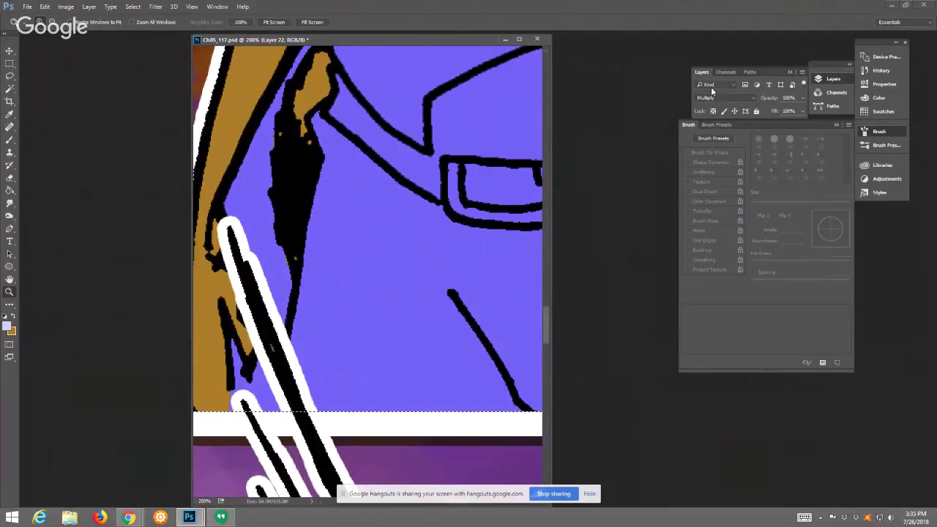
left_click(9, 76)
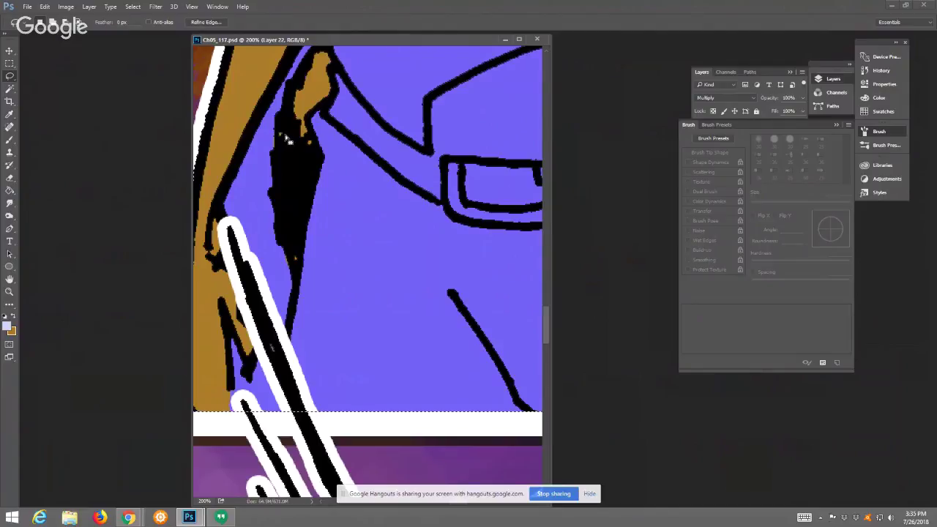
scroll(289, 147, "up", 5)
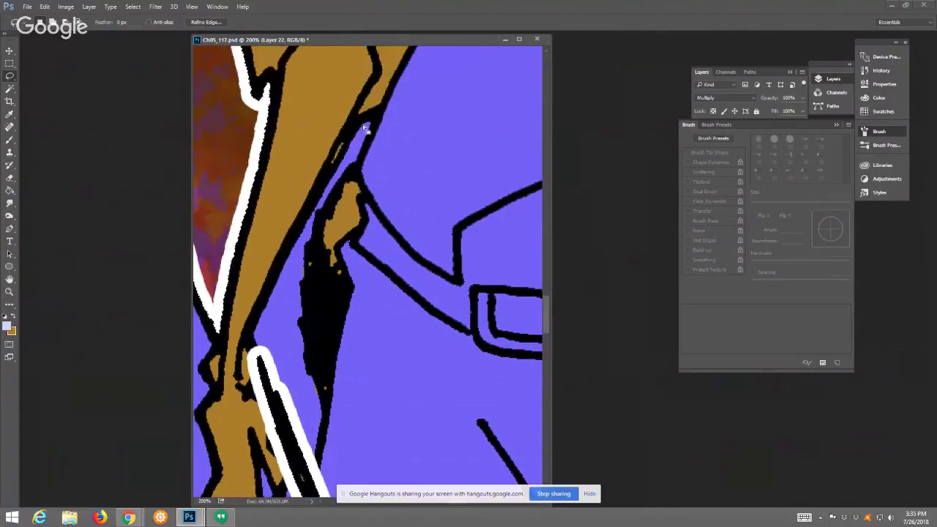
mouse_move(364, 128)
left_mouse_down()
mouse_move(358, 122)
mouse_move(320, 191)
left_mouse_up()
key("ctrl+d")
left_click_drag(300, 236, 269, 300)
mouse_move(273, 373)
left_mouse_down()
mouse_move(314, 445)
mouse_move(299, 426)
left_mouse_up()
key("ctrl+d")
left_click_drag(256, 353, 288, 415)
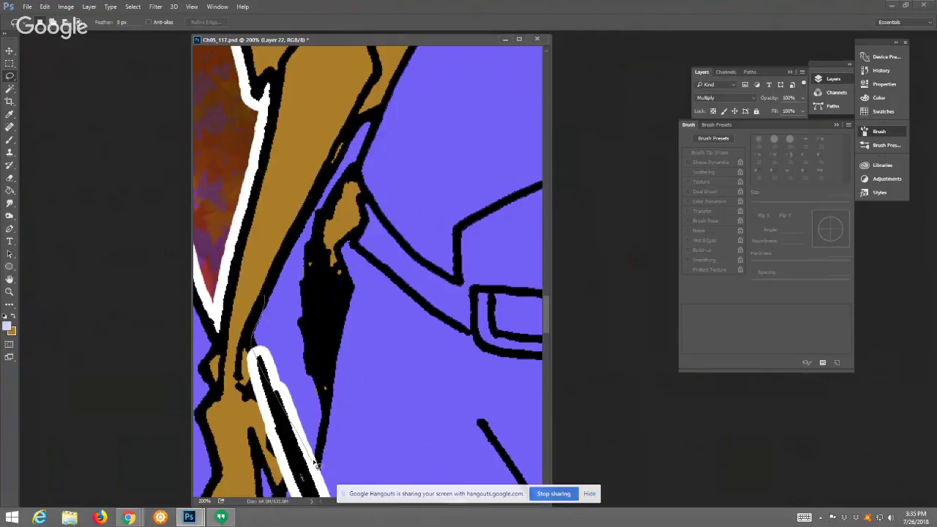
mouse_move(316, 465)
left_mouse_down()
mouse_move(324, 425)
mouse_move(306, 343)
mouse_move(306, 263)
mouse_move(321, 216)
mouse_move(367, 156)
mouse_move(366, 130)
mouse_move(298, 238)
left_mouse_up()
left_click_drag(278, 284, 258, 366)
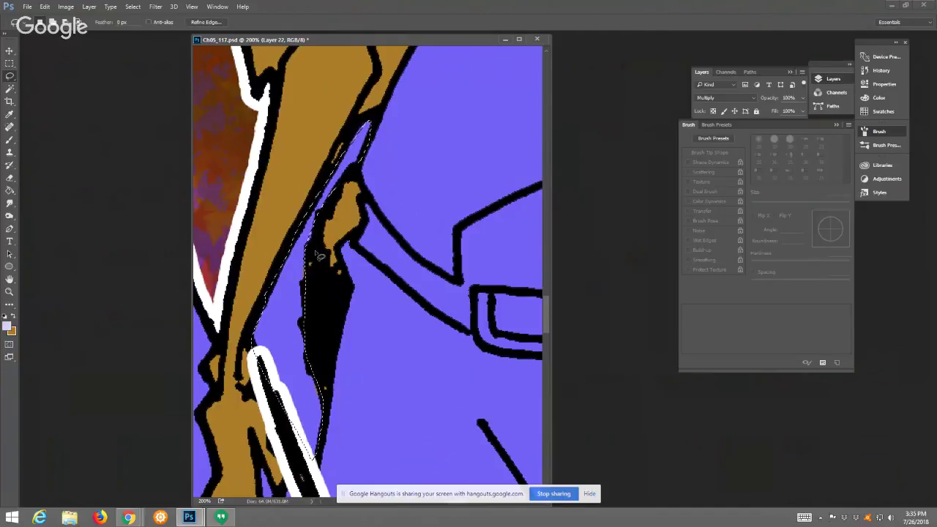
key("Delete")
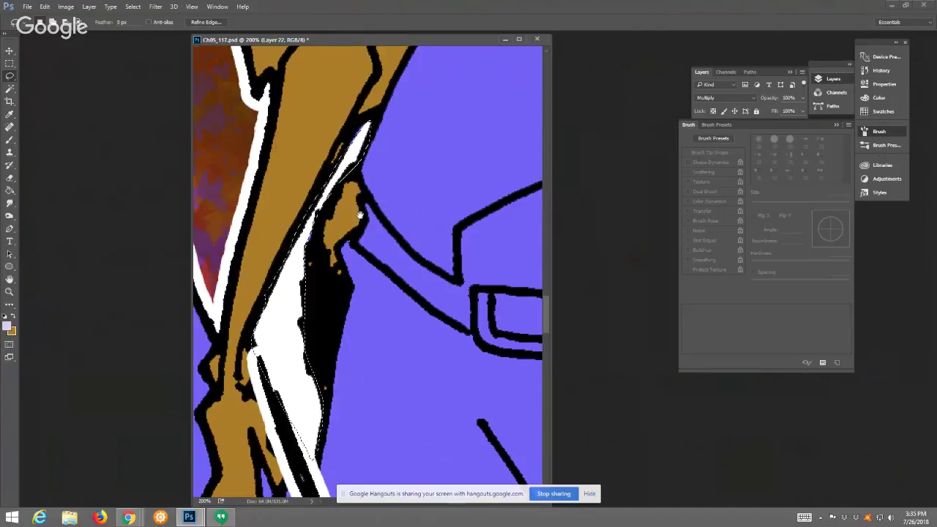
Lasso the jagged gap beside the character's other leg, below the dark hatched area, and delete its violet fill
left_click_drag(499, 254, 249, 194)
left_click_drag(425, 218, 251, 218)
left_click_drag(336, 191, 229, 58)
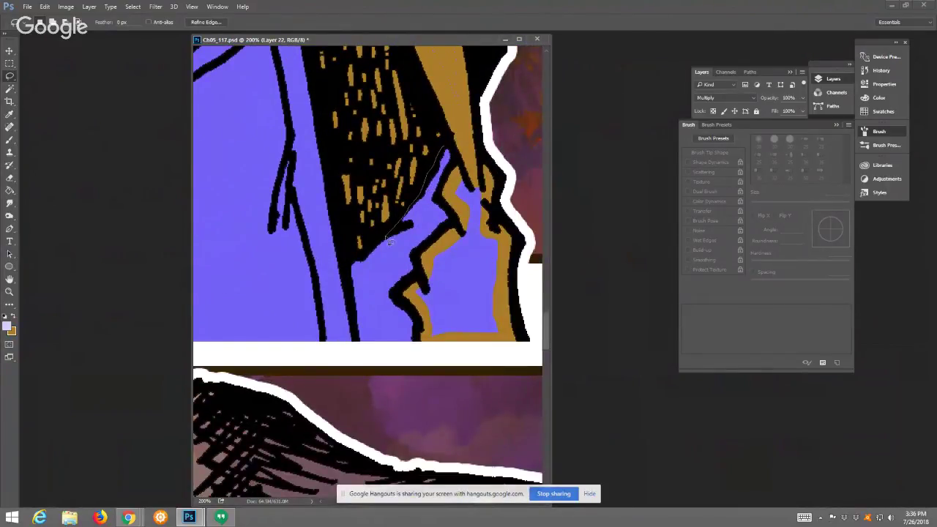
mouse_move(357, 265)
left_mouse_down()
mouse_move(366, 349)
mouse_move(418, 346)
mouse_move(396, 296)
mouse_move(416, 276)
left_mouse_up()
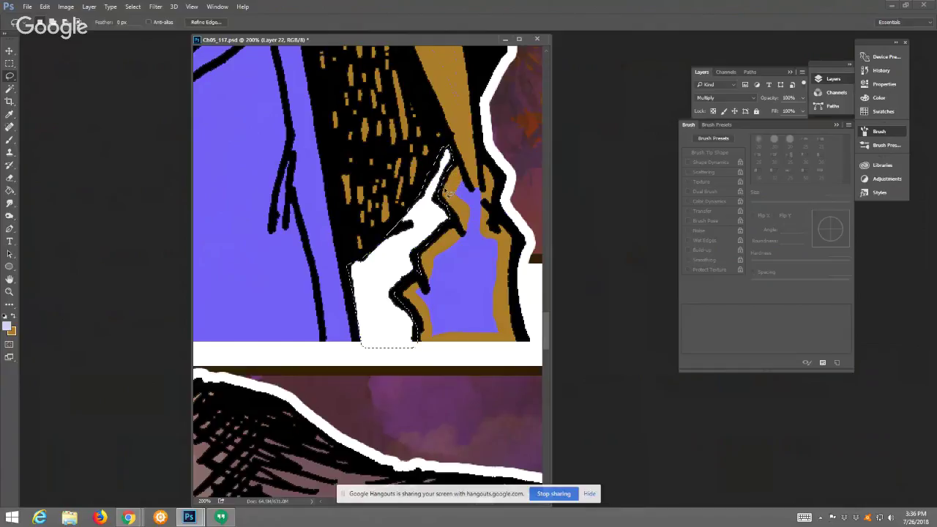
right_click(345, 173)
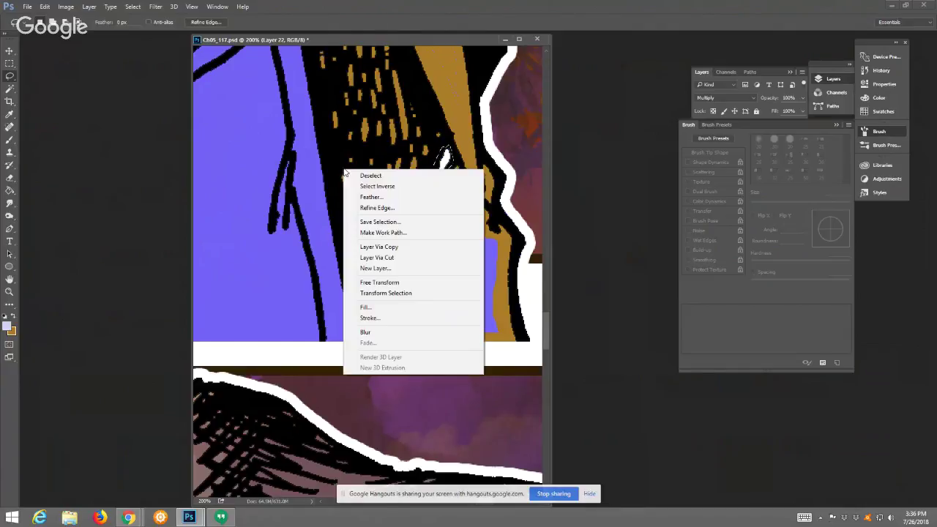
left_click(617, 142)
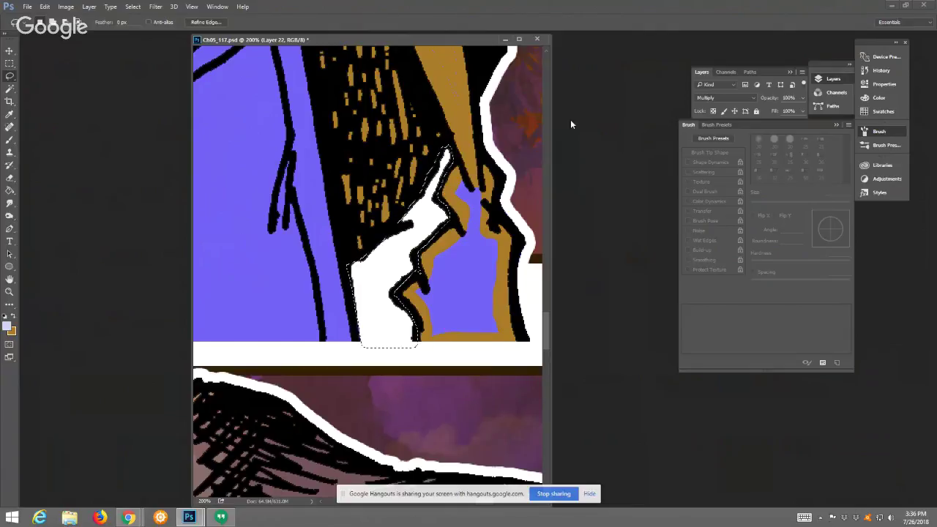
On Layer 8, erase the white fill in the selected gap beside the leg with the Magic Eraser
left_click(704, 74)
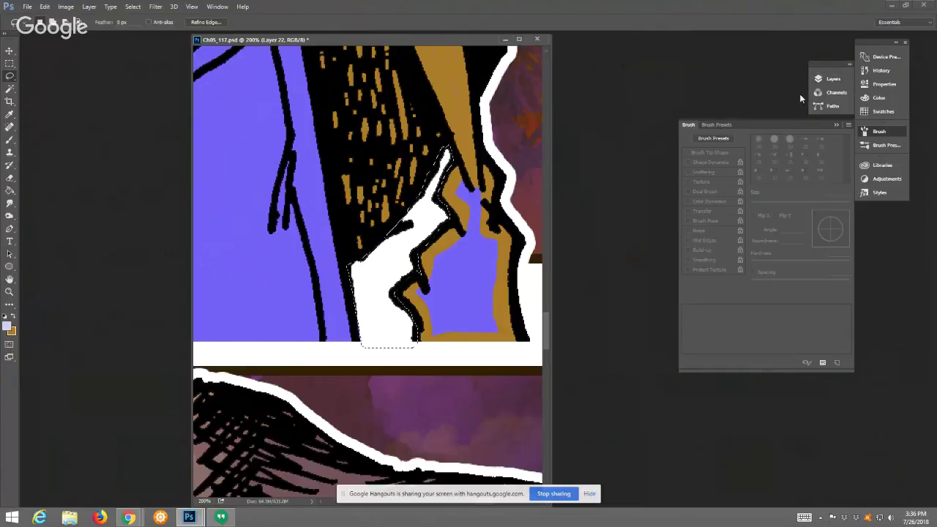
left_click(826, 81)
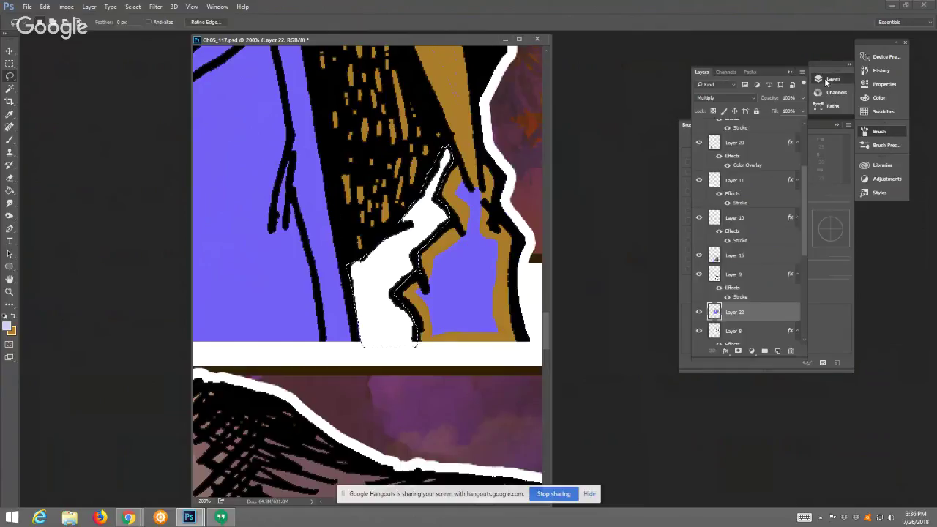
left_click(766, 335)
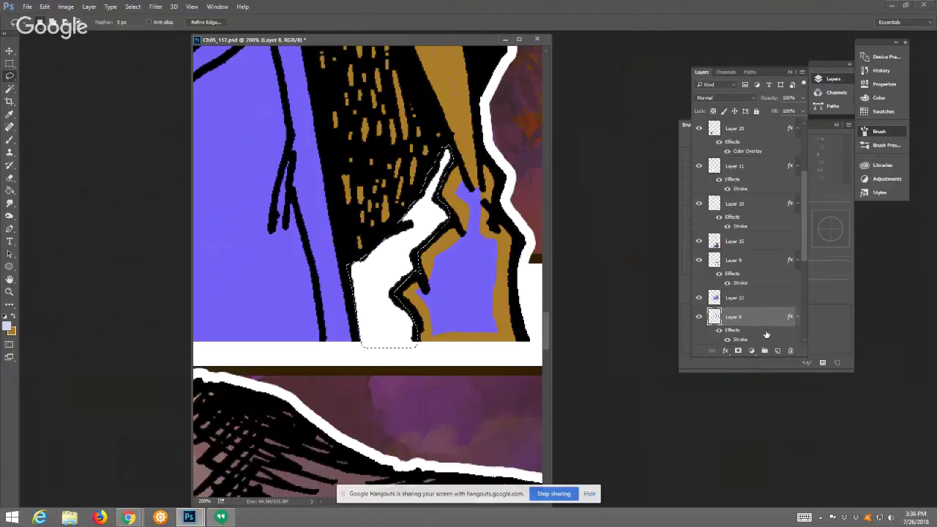
right_click(10, 178)
left_click(40, 197)
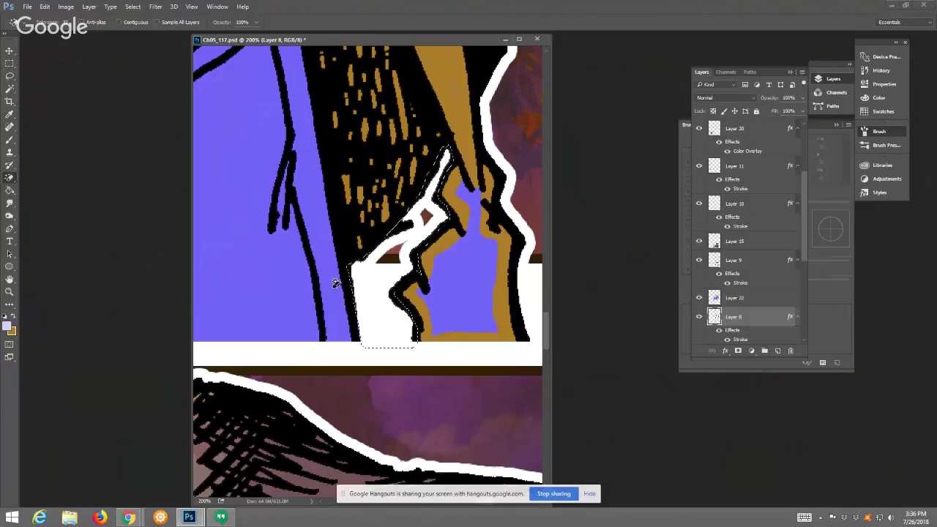
Lasso the gap between the arm and hip, erase its white fill on Layer 8 with the Magic Eraser, and deselect
left_click_drag(253, 251, 500, 468)
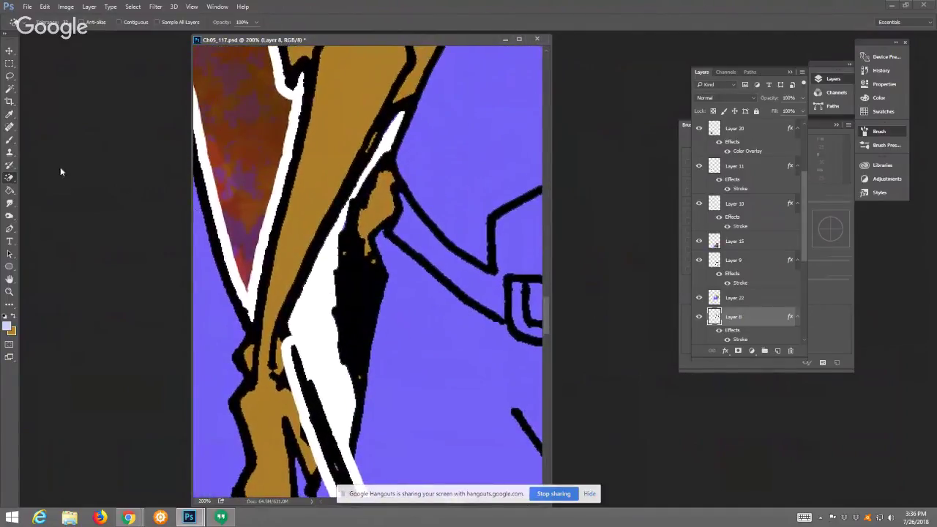
left_click(10, 79)
mouse_move(395, 115)
left_mouse_down()
mouse_move(382, 151)
mouse_move(343, 211)
left_mouse_up()
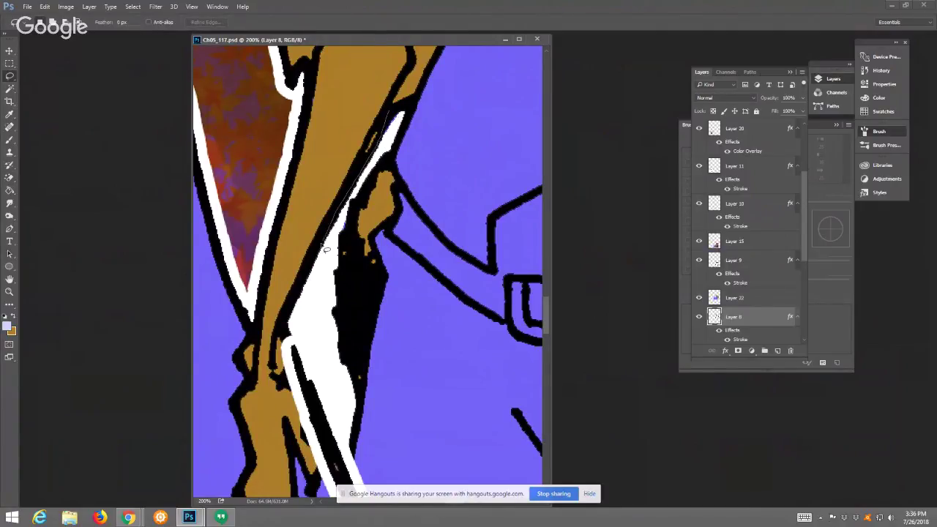
mouse_move(327, 250)
left_mouse_down()
mouse_move(285, 331)
mouse_move(309, 376)
left_mouse_up()
left_click_drag(325, 412, 340, 450)
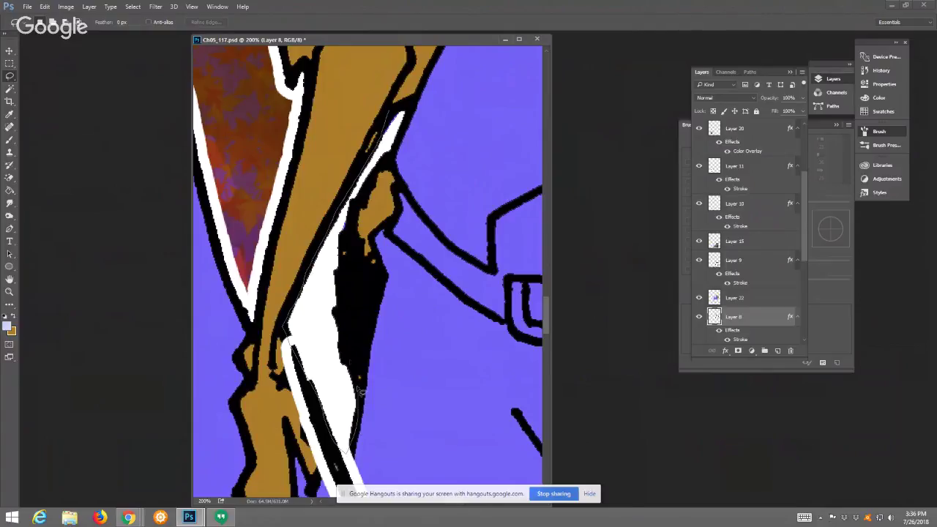
mouse_move(360, 390)
left_mouse_down()
mouse_move(347, 331)
mouse_move(352, 221)
mouse_move(401, 106)
left_mouse_up()
left_click(10, 177)
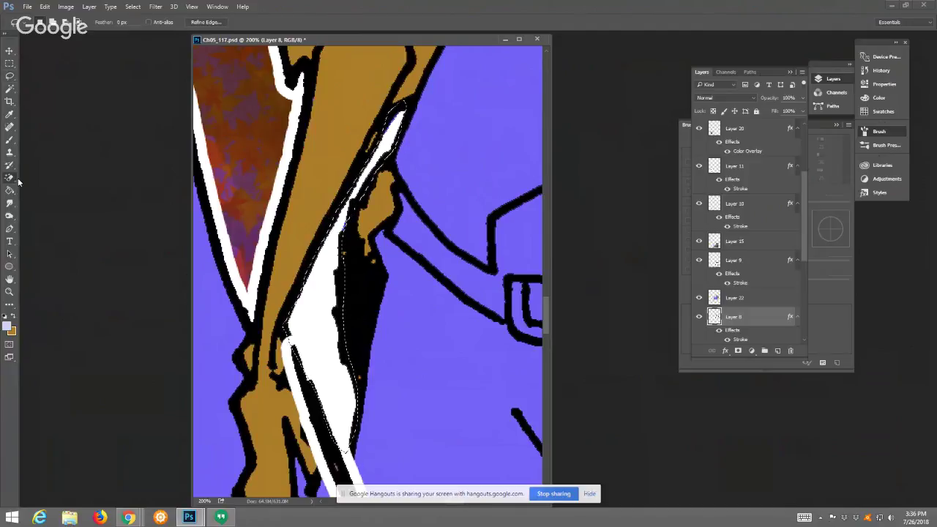
left_click(314, 321)
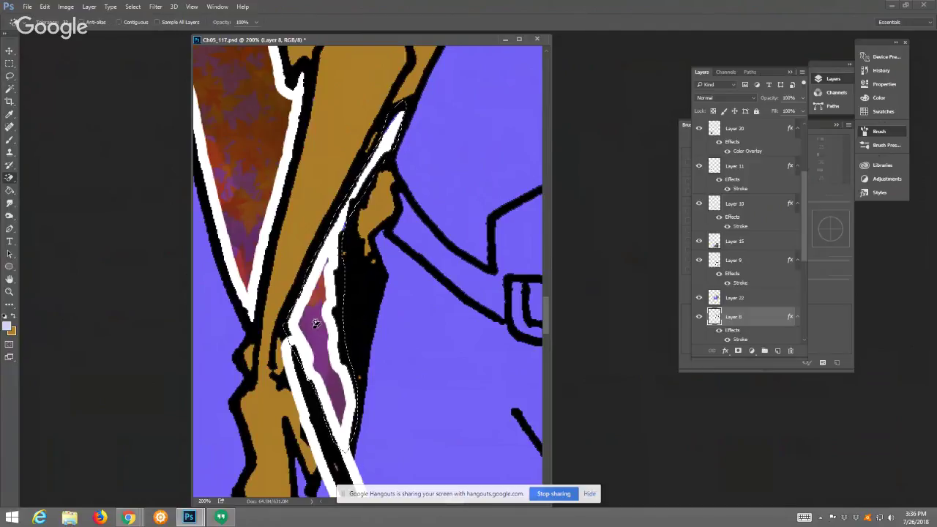
left_click(11, 89)
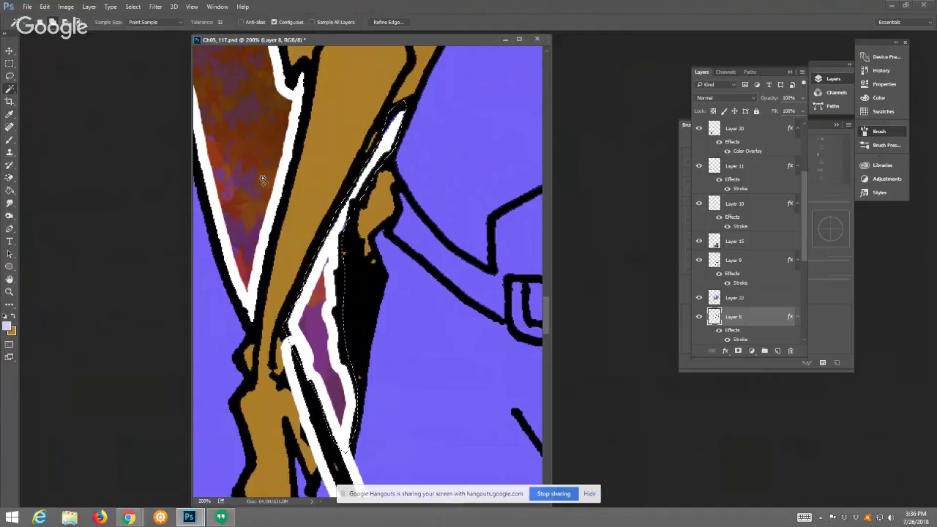
right_click(260, 149)
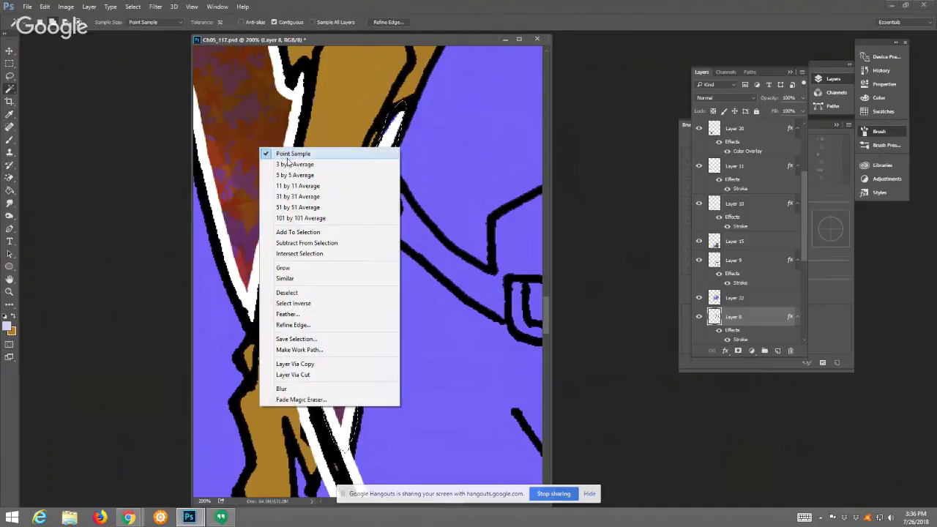
left_click(303, 293)
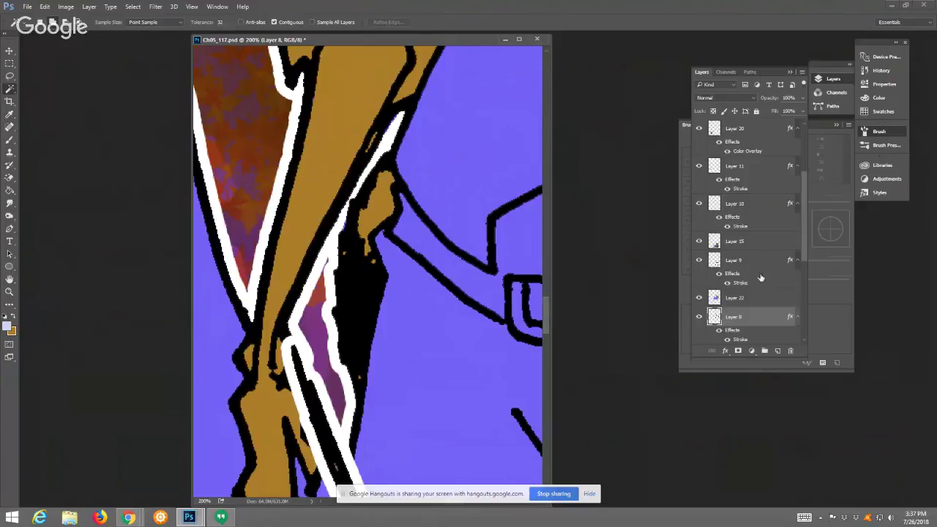
On Layer 22, erase along the narrow gap between the standing character's arm and hip with a 20 px hard round Eraser
left_click(758, 299)
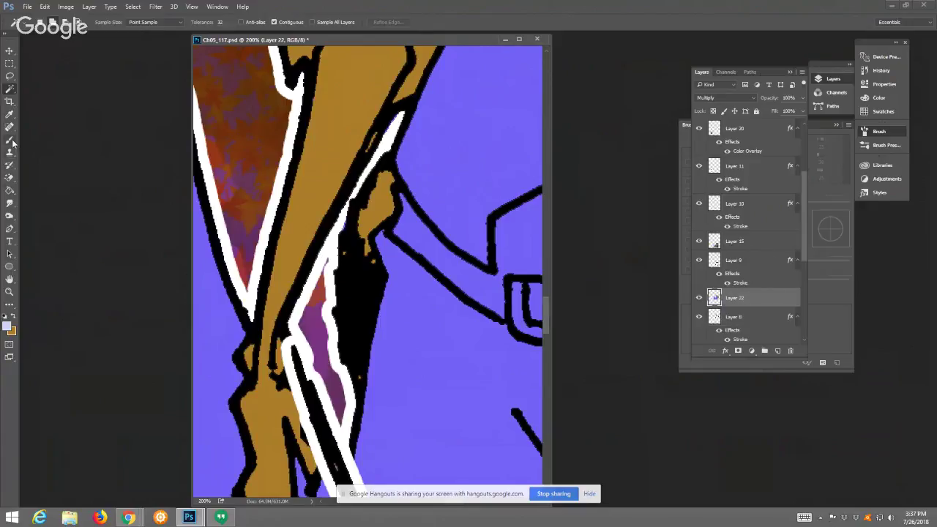
left_click(10, 179)
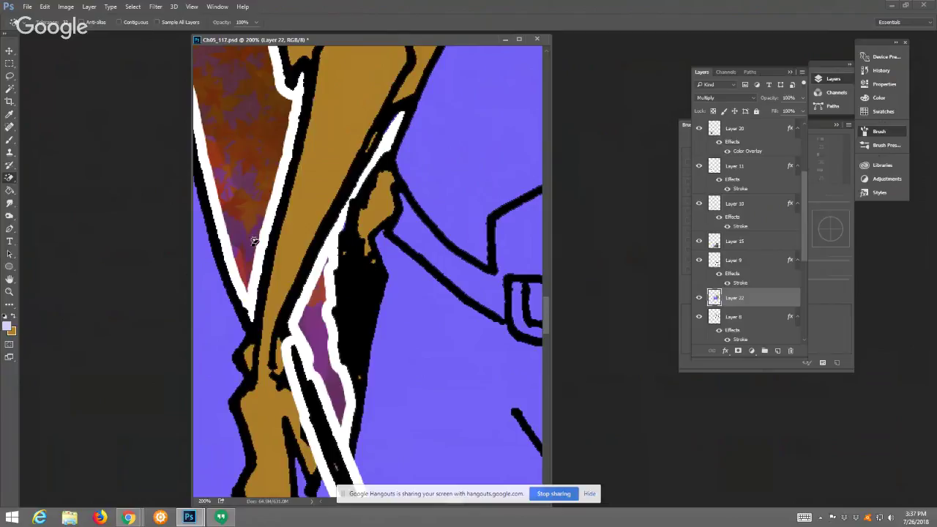
right_click(15, 182)
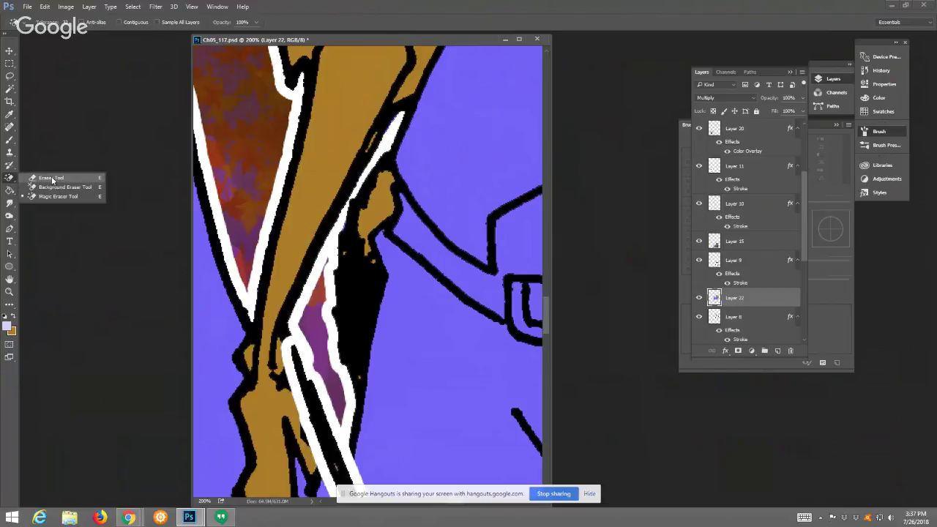
left_click(51, 178)
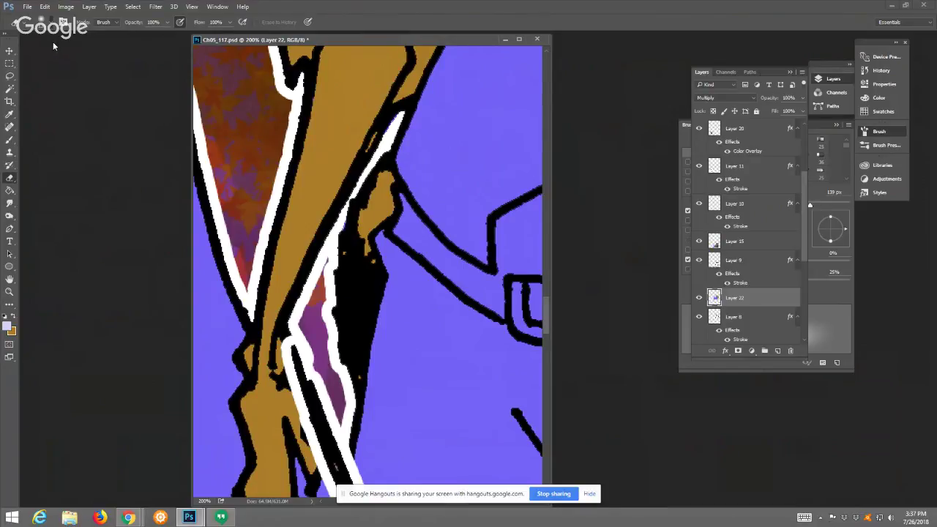
right_click(53, 41)
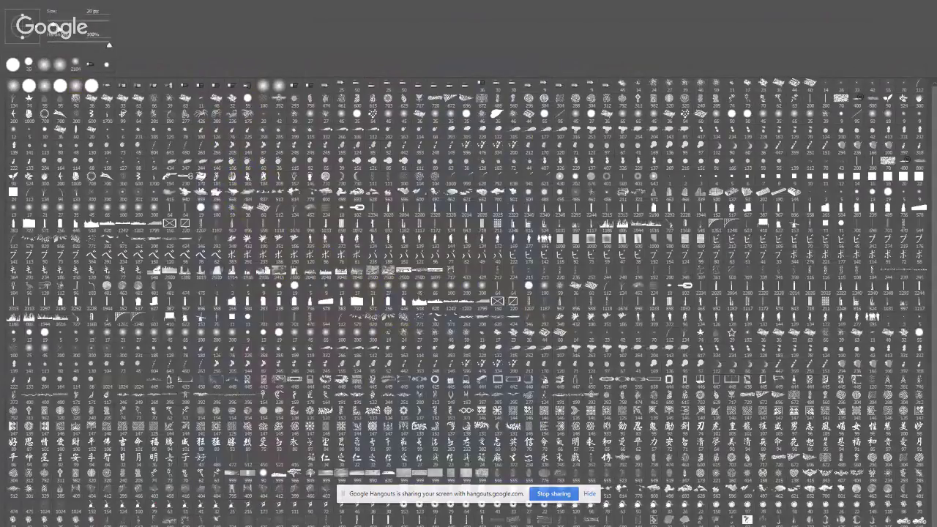
left_click(31, 85)
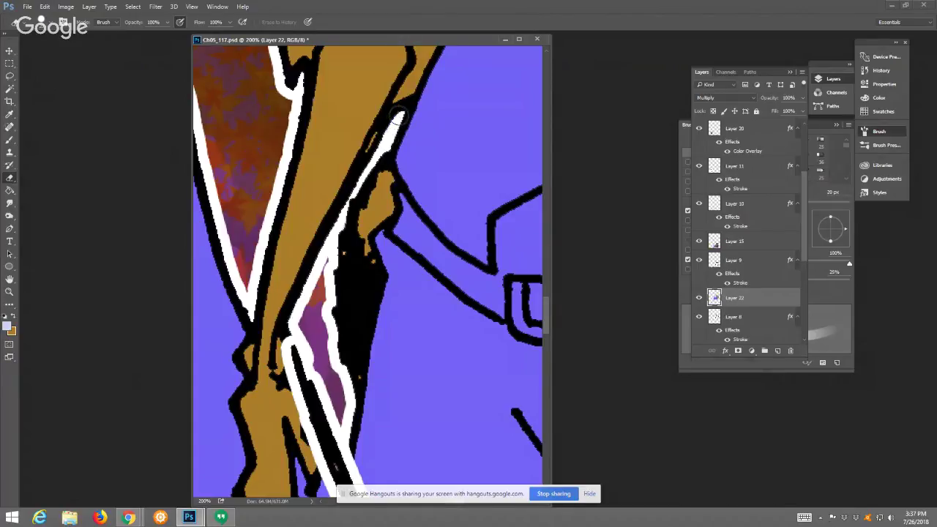
left_click_drag(399, 115, 375, 177)
Select the empty gap beside the arm with the Magic Wand, extend the selection to similar areas, and invert it to cover the filled characters
left_click(10, 89)
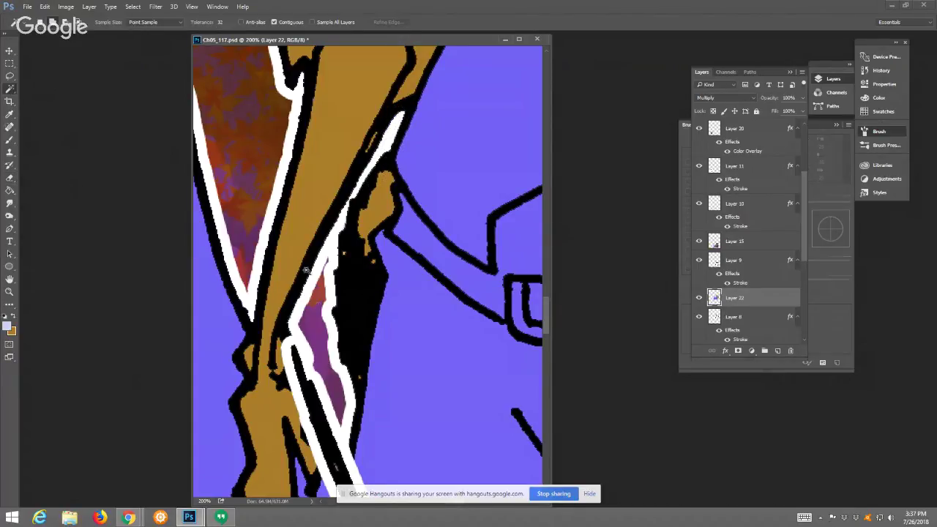
left_click(313, 317)
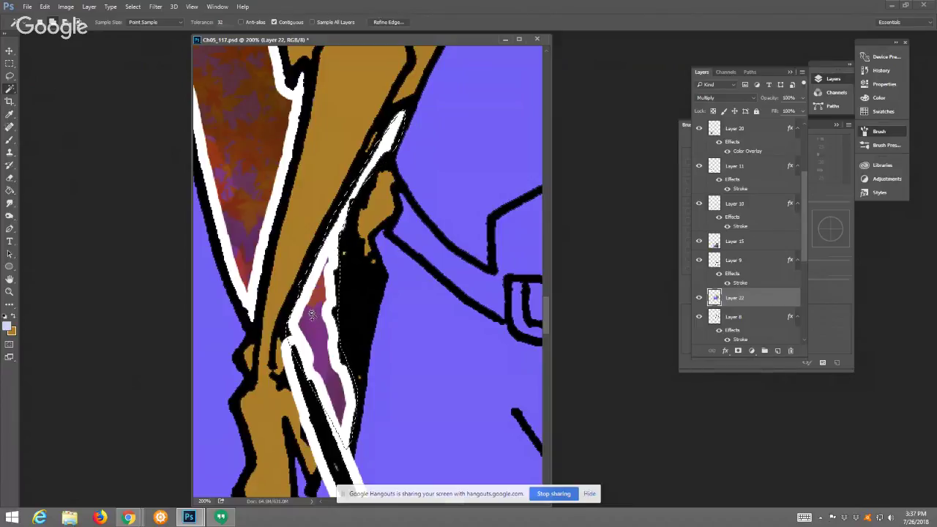
right_click(311, 315)
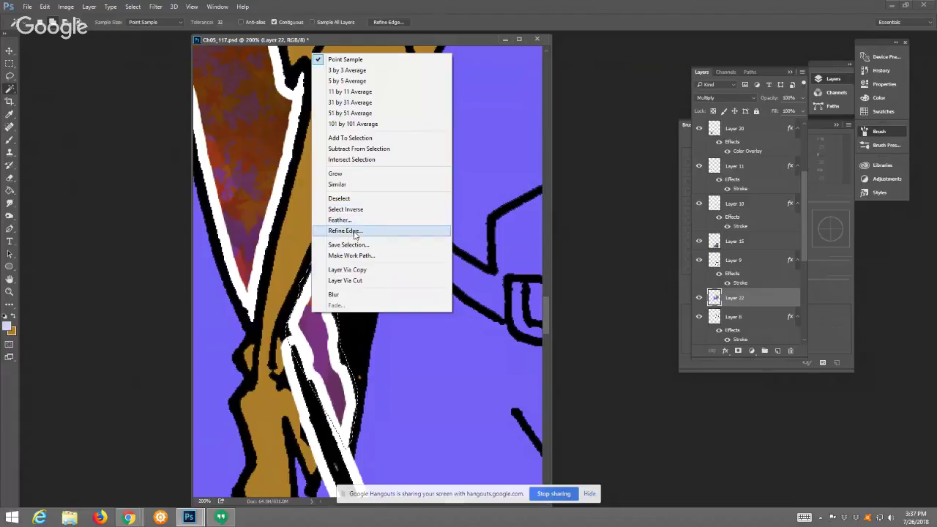
left_click(350, 186)
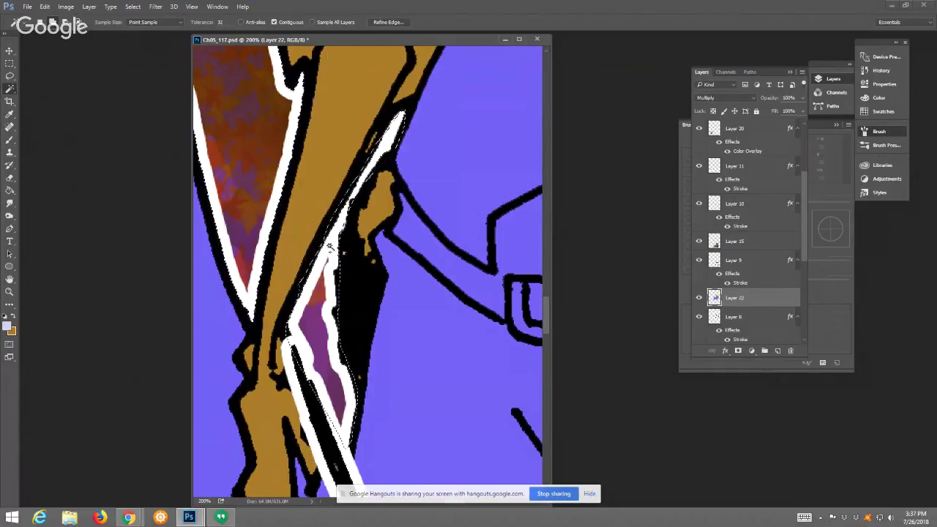
right_click(308, 207)
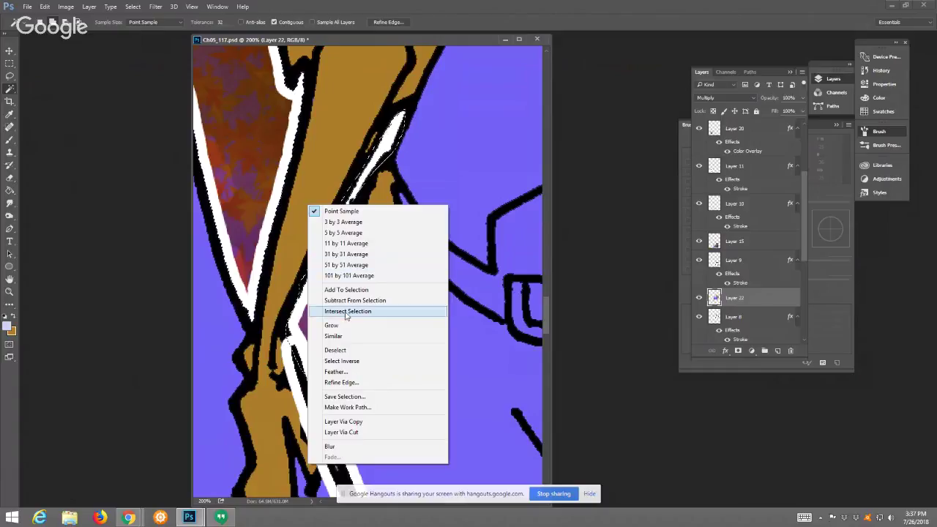
left_click(348, 361)
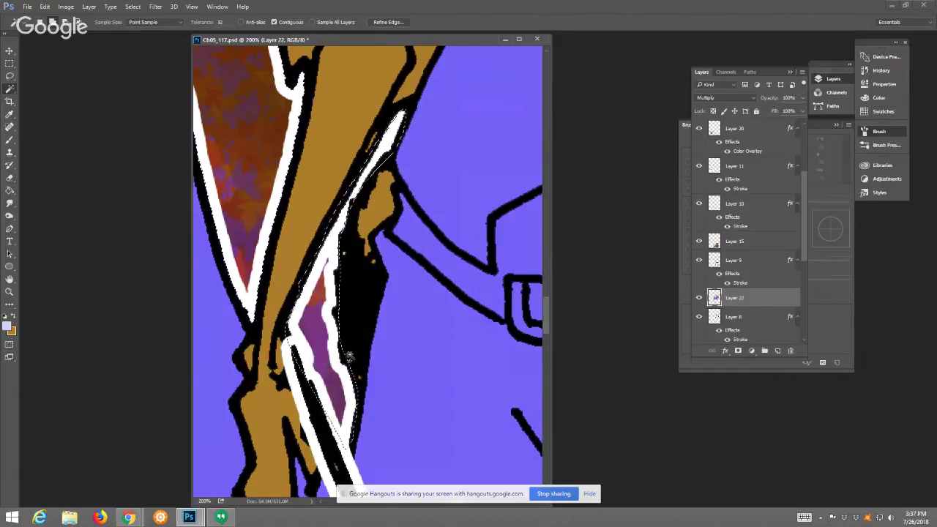
Set the foreground colour to dark grey #2f3039 and brush it over the belt section between the hand-side hip and the buckle
key("z")
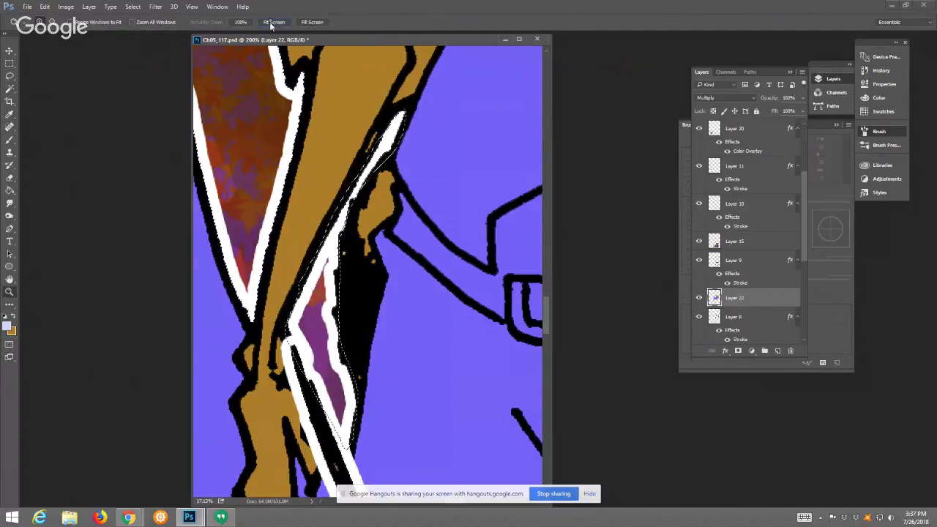
left_click(273, 22)
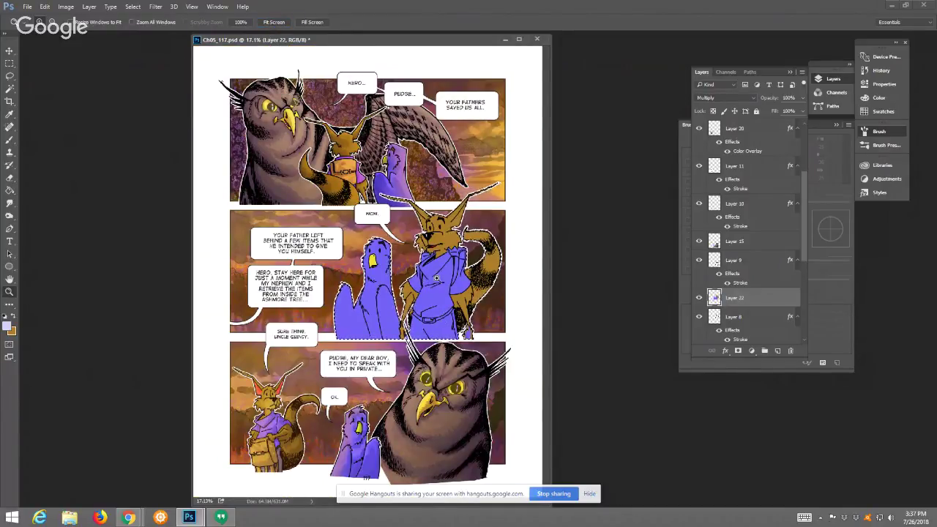
left_click(431, 300)
left_click(427, 308)
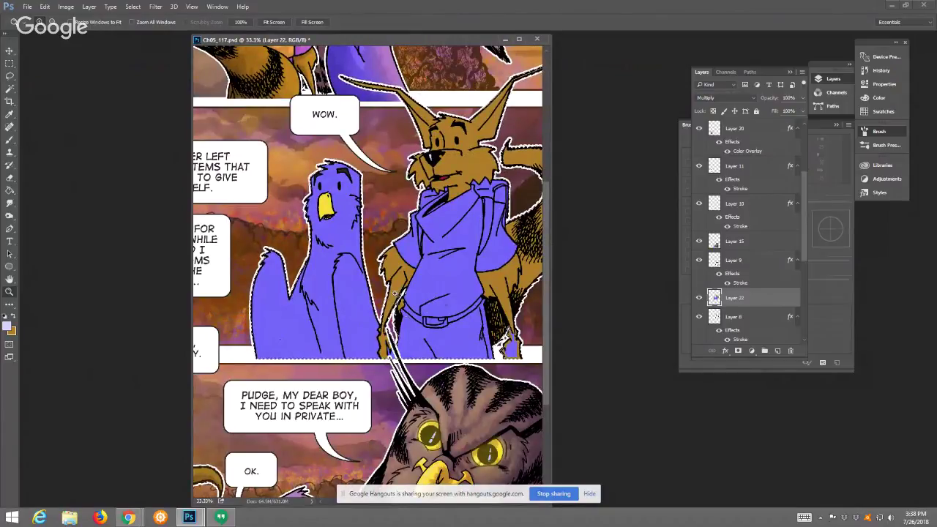
left_click_drag(395, 293, 449, 341)
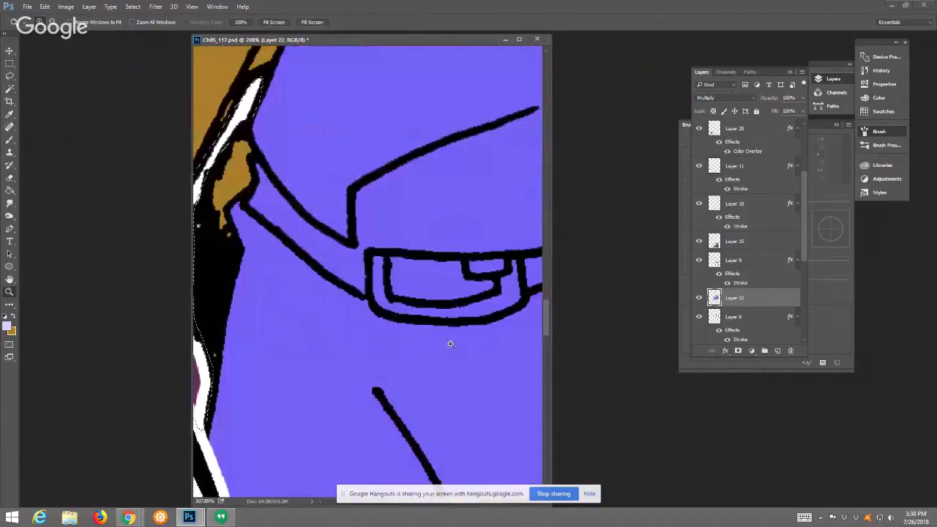
left_click(9, 327)
left_click(684, 284)
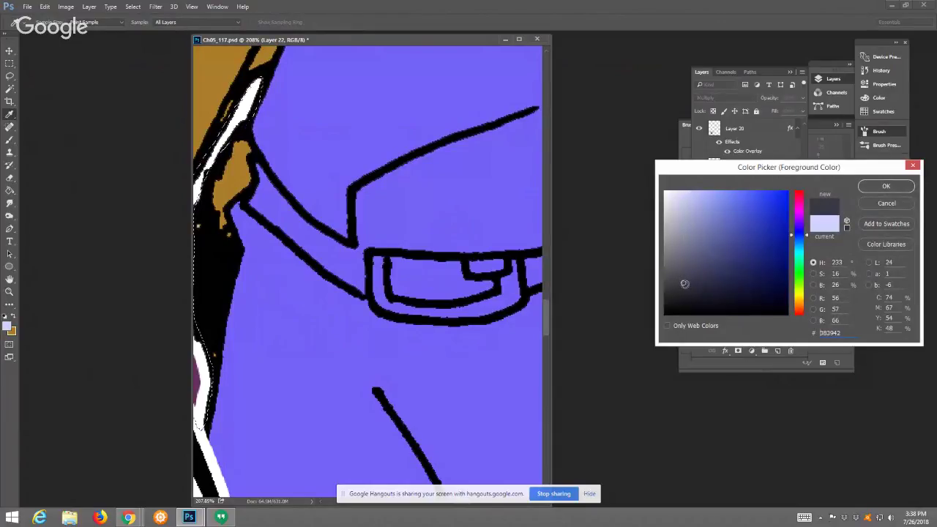
left_click(684, 289)
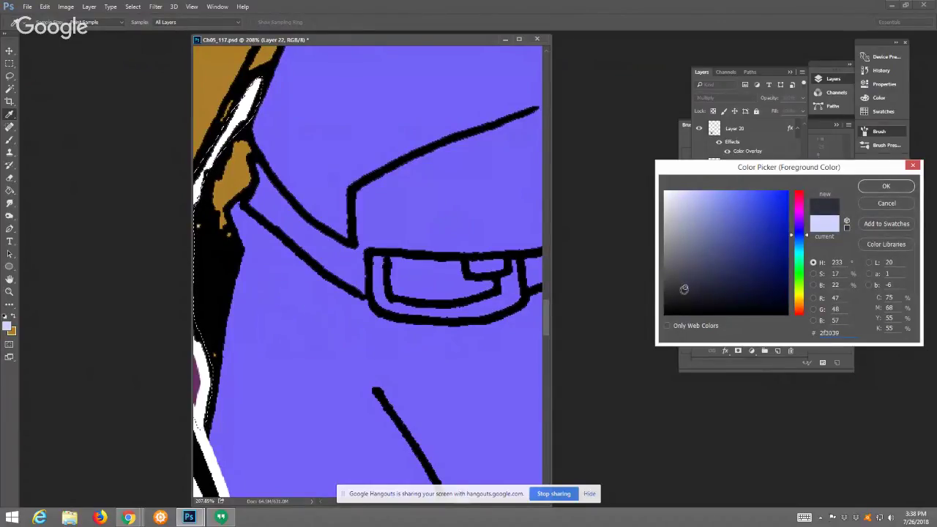
left_click(860, 186)
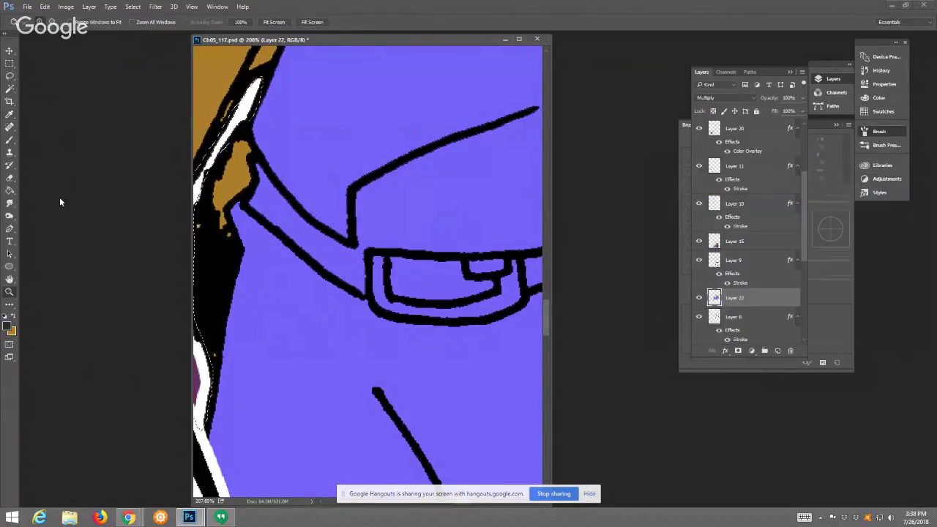
left_click(10, 142)
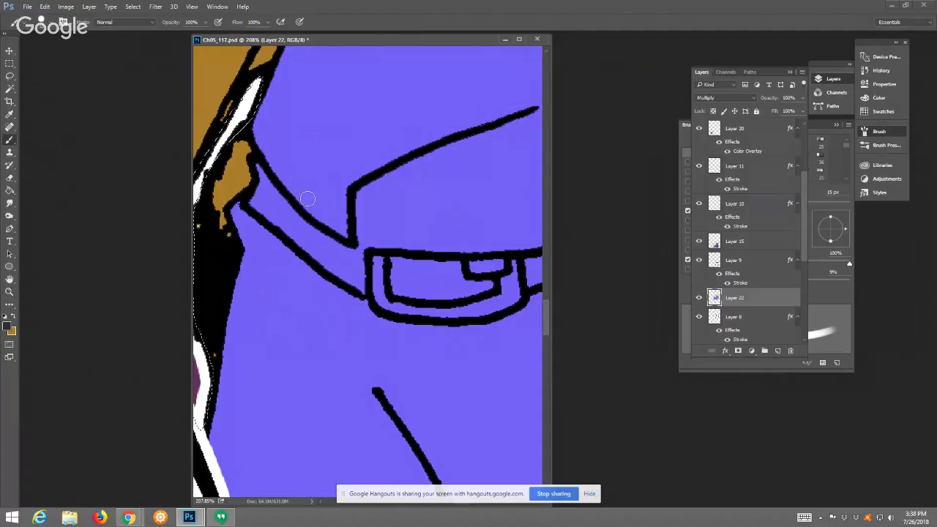
mouse_move(265, 170)
left_mouse_down()
mouse_move(271, 193)
mouse_move(262, 177)
mouse_move(271, 192)
mouse_move(256, 202)
mouse_move(291, 228)
left_mouse_up()
mouse_move(295, 222)
left_mouse_down()
mouse_move(357, 256)
mouse_move(360, 286)
mouse_move(289, 234)
left_mouse_up()
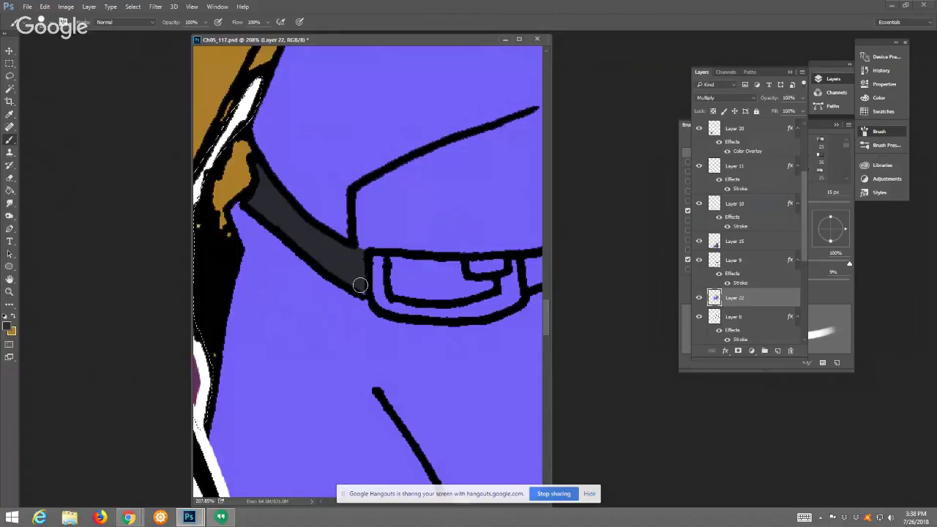
Set the foreground colour to #202024, shade the painted belt section, and paint the belt inside the buckle and on its far side
left_click(9, 327)
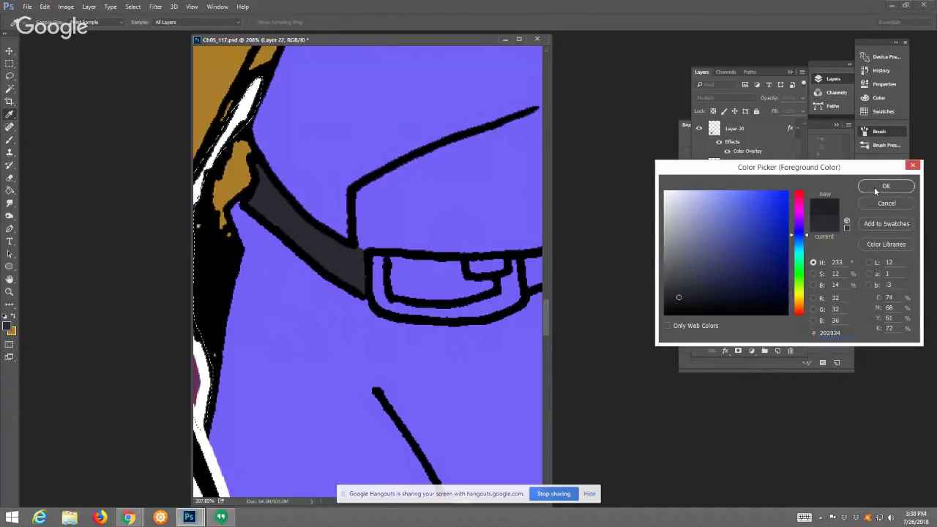
key("Return")
mouse_move(255, 166)
left_mouse_down()
mouse_move(312, 232)
mouse_move(361, 261)
mouse_move(360, 289)
mouse_move(421, 292)
mouse_move(393, 262)
mouse_move(443, 267)
mouse_move(417, 268)
mouse_move(417, 285)
mouse_move(419, 275)
mouse_move(434, 286)
mouse_move(451, 269)
mouse_move(455, 278)
mouse_move(454, 269)
mouse_move(460, 289)
mouse_move(448, 295)
mouse_move(474, 288)
mouse_move(458, 285)
mouse_move(517, 285)
left_mouse_up()
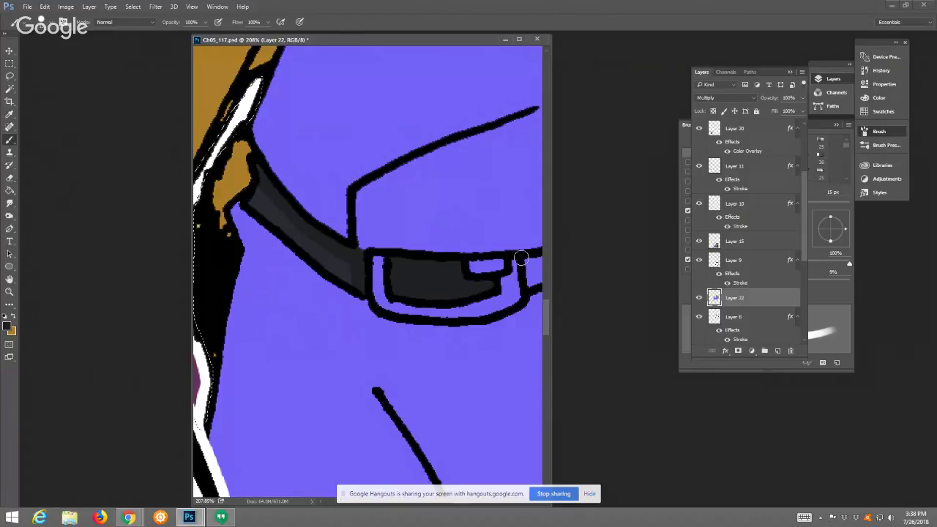
left_click_drag(517, 226, 414, 262)
mouse_move(430, 299)
left_mouse_down()
mouse_move(428, 314)
mouse_move(433, 298)
mouse_move(439, 314)
mouse_move(428, 317)
mouse_move(493, 288)
mouse_move(516, 246)
mouse_move(429, 297)
mouse_move(481, 256)
mouse_move(520, 205)
mouse_move(424, 295)
left_mouse_up()
left_click_drag(469, 260, 502, 240)
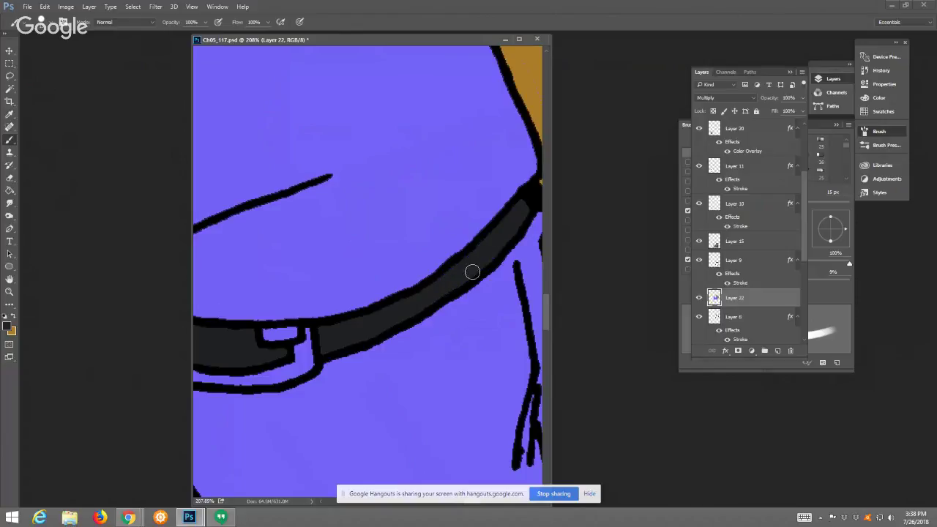
left_click_drag(434, 311, 552, 139)
left_click_drag(389, 310, 541, 297)
left_click_drag(479, 288, 548, 267)
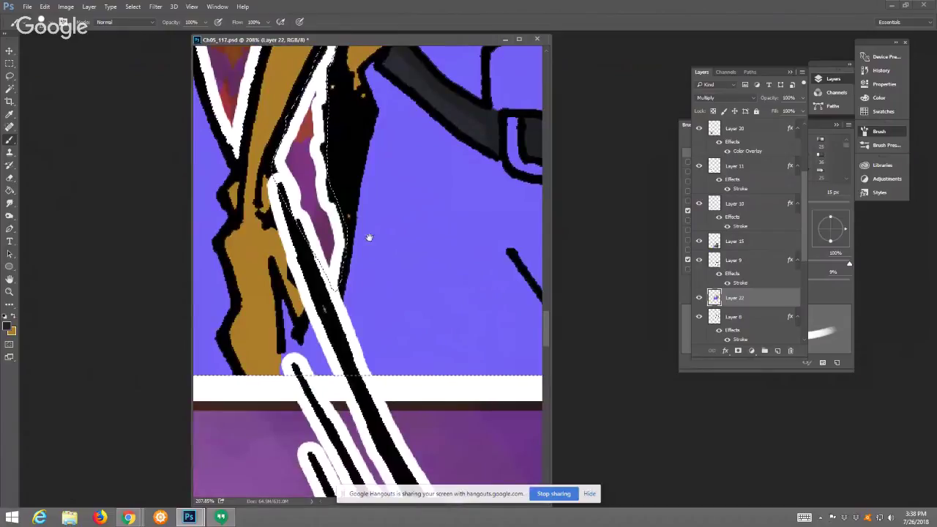
Set the foreground colour to grey #8d90a5 and brush along the trousers' edges under the belt, down both sides and across the panel border
left_click(7, 328)
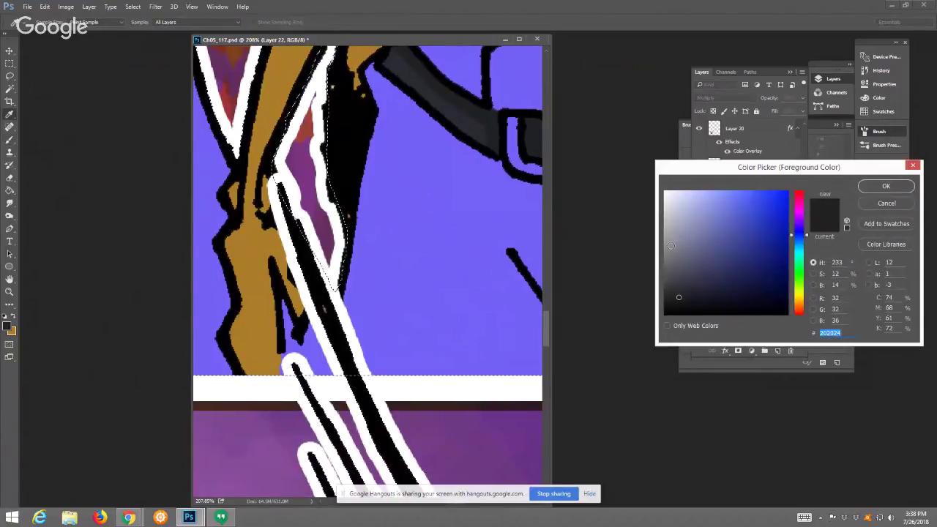
left_click(671, 246)
left_click(680, 238)
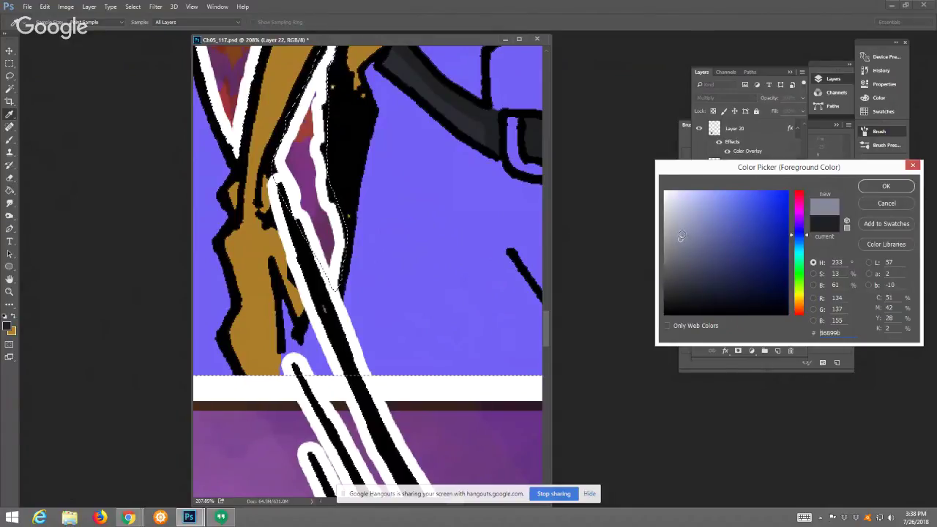
left_click(681, 234)
left_click(868, 188)
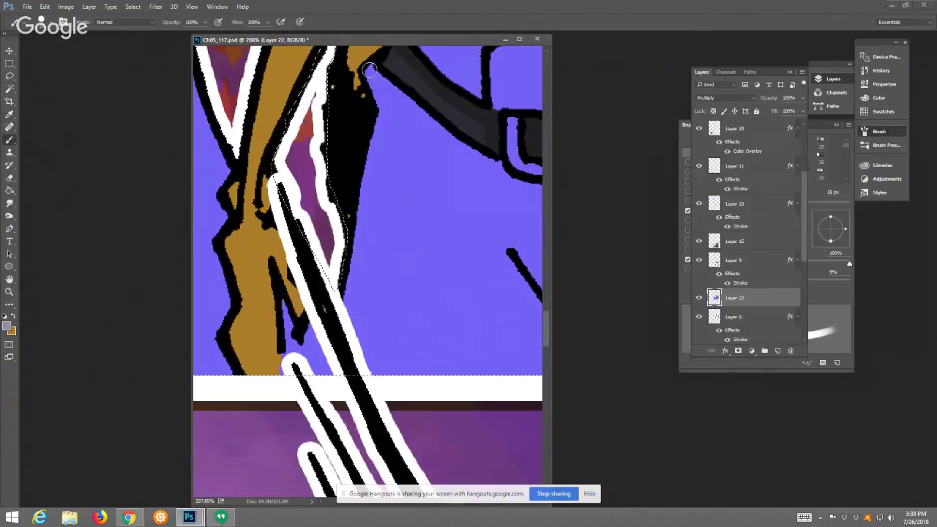
mouse_move(370, 68)
left_mouse_down()
mouse_move(382, 97)
mouse_move(377, 77)
mouse_move(508, 182)
left_mouse_up()
mouse_move(379, 103)
left_mouse_down()
mouse_move(340, 351)
mouse_move(315, 362)
mouse_move(477, 372)
left_mouse_up()
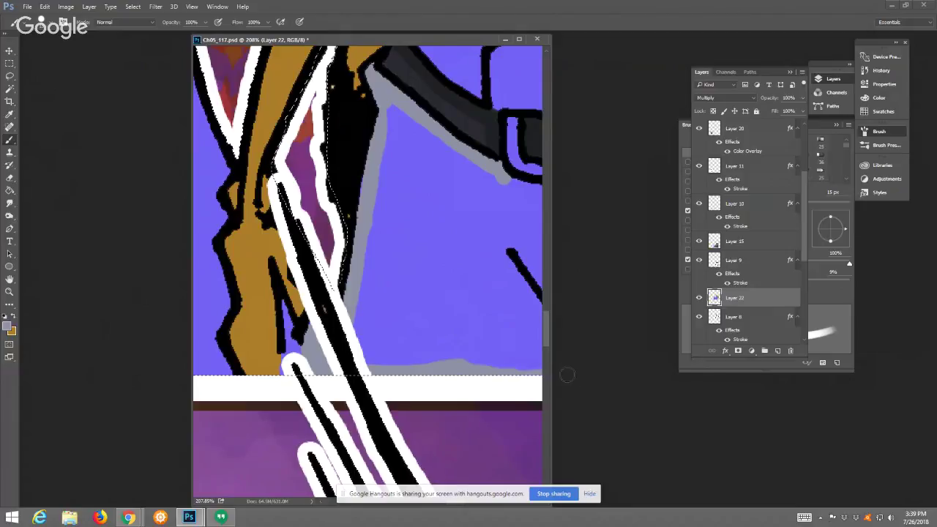
mouse_move(561, 372)
left_mouse_down()
mouse_move(372, 359)
mouse_move(540, 353)
left_mouse_up()
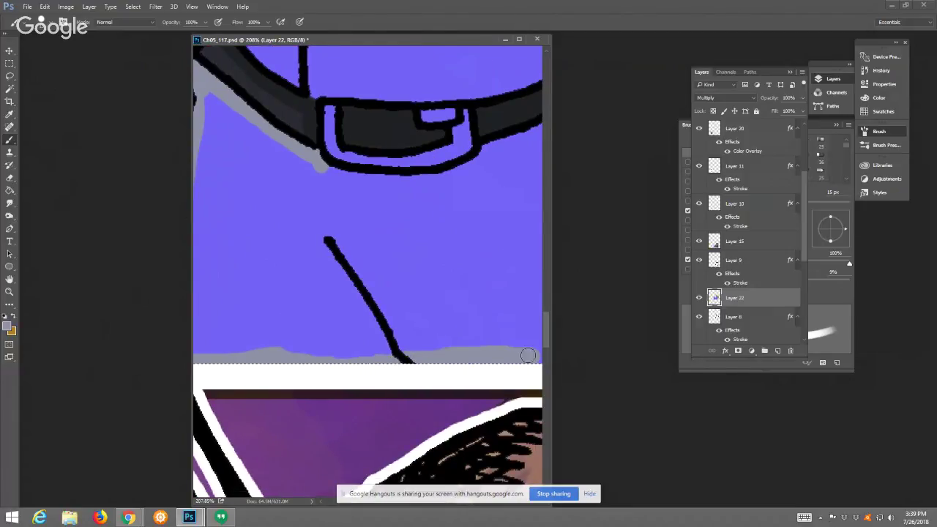
mouse_move(321, 165)
left_mouse_down()
mouse_move(392, 184)
mouse_move(441, 181)
mouse_move(468, 174)
mouse_move(500, 147)
mouse_move(385, 202)
mouse_move(496, 128)
mouse_move(448, 193)
mouse_move(350, 227)
mouse_move(396, 185)
mouse_move(399, 153)
mouse_move(359, 223)
mouse_move(384, 191)
mouse_move(420, 425)
left_mouse_up()
left_click_drag(389, 367, 365, 202)
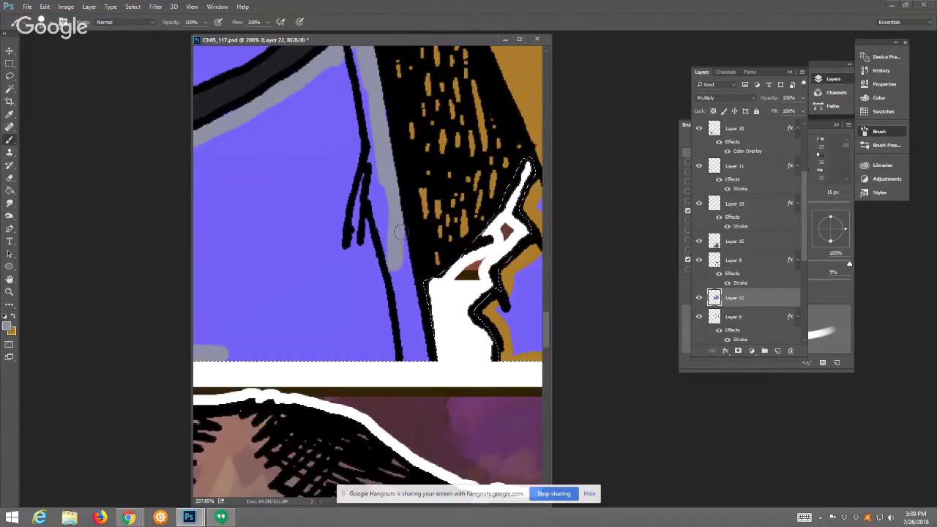
mouse_move(402, 236)
left_mouse_down()
mouse_move(419, 338)
mouse_move(376, 363)
mouse_move(196, 355)
left_mouse_up()
Fill the trousers' remaining violet area with the grey using the Paint Bucket and touch up the leftover edge beneath the belt
key("g")
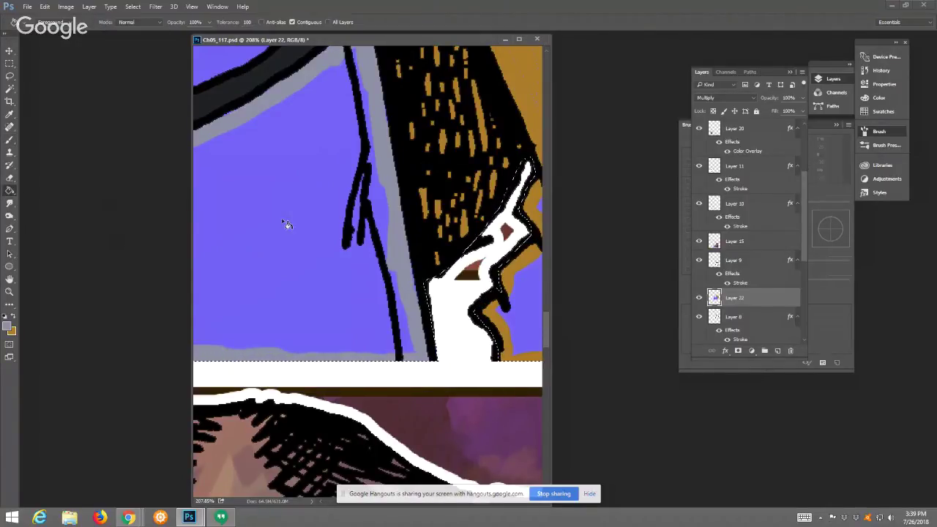
left_click(283, 226)
key("b")
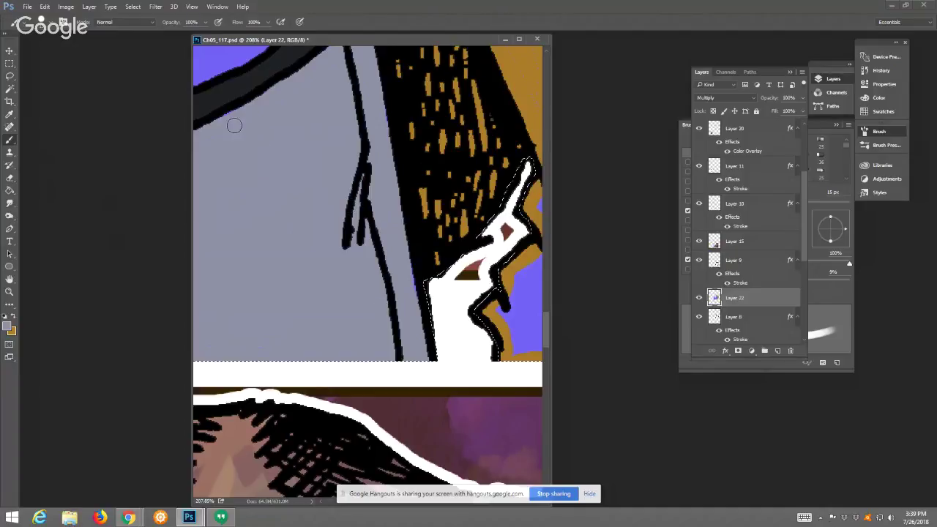
left_click_drag(238, 110, 369, 338)
Set the foreground colour to yellow #d5da4a and brush over the violet parts of the belt buckle
left_click(8, 326)
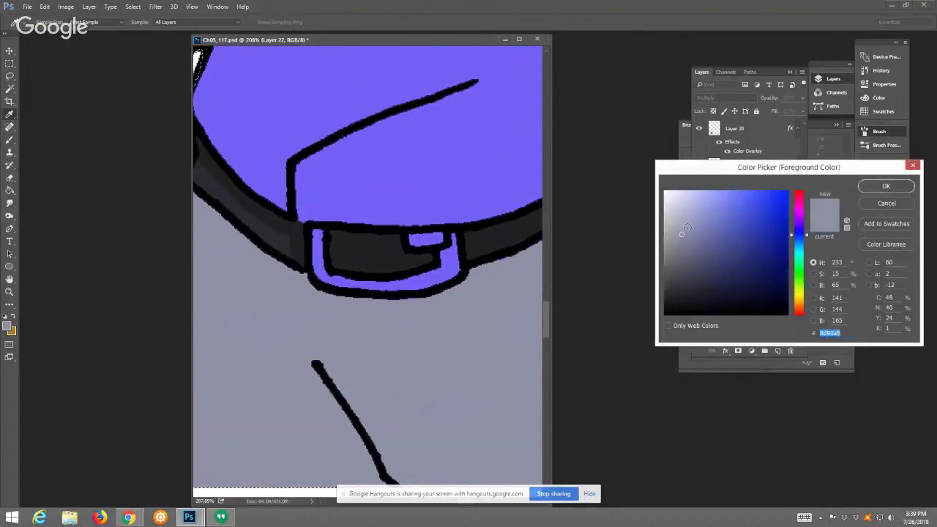
left_click(807, 295)
left_click(747, 210)
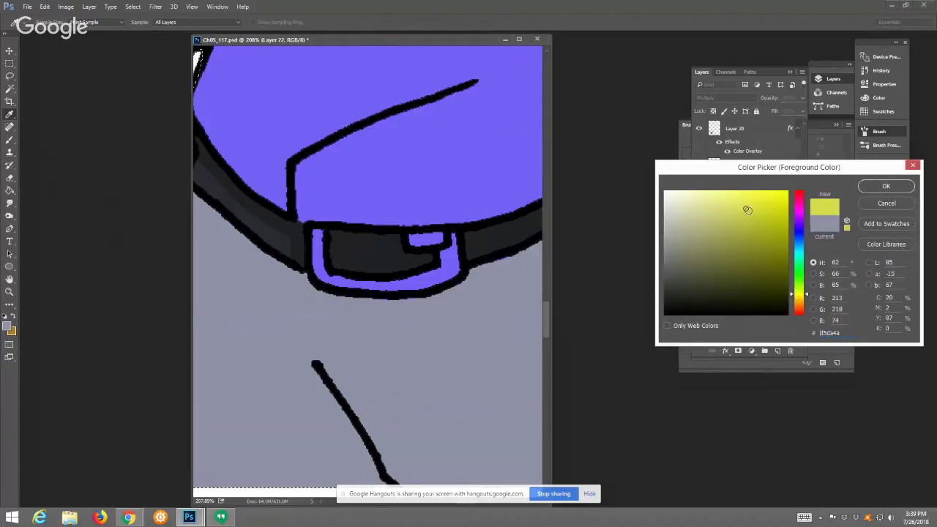
left_click(882, 187)
mouse_move(320, 235)
left_mouse_down()
mouse_move(324, 276)
mouse_move(368, 289)
mouse_move(443, 275)
mouse_move(450, 243)
mouse_move(413, 240)
left_mouse_up()
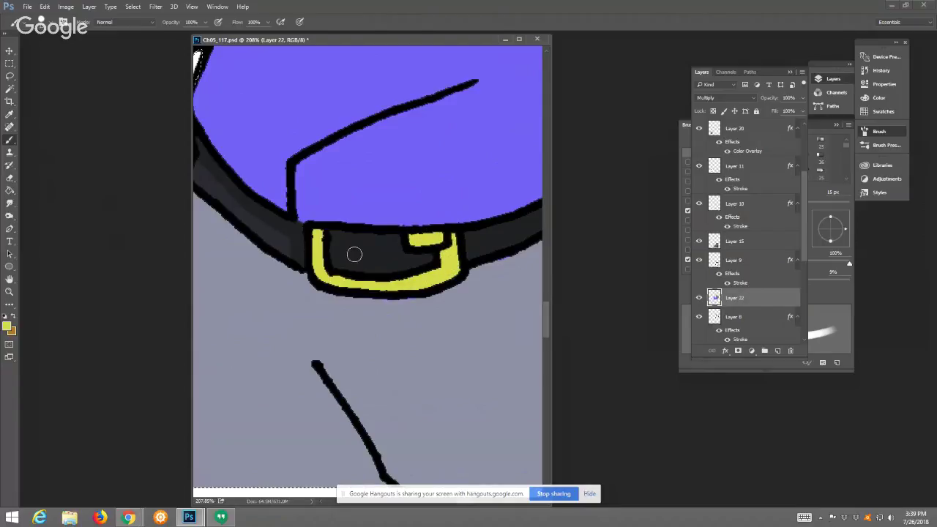
Set the foreground colour to darker yellow #aeb235 and shade the buckle's prong and frame, undoing one stroke and repainting the lower edge
left_click(6, 326)
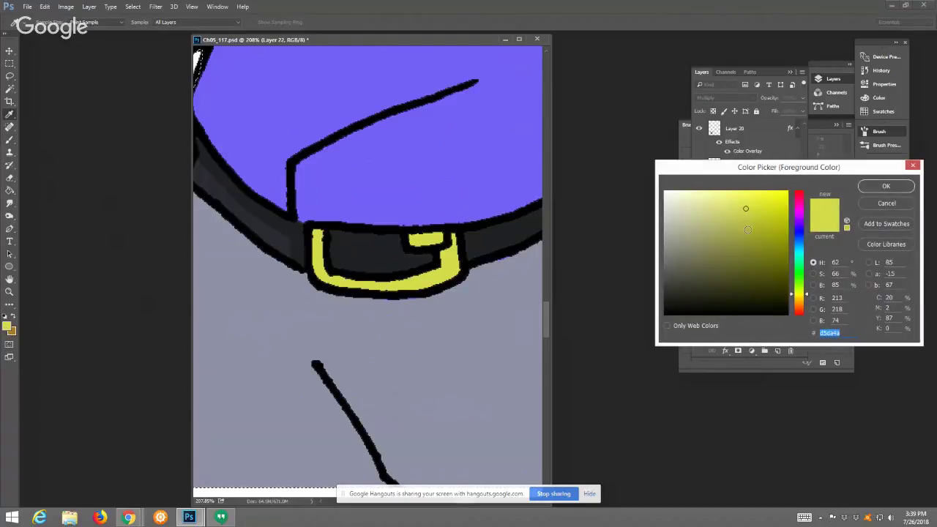
left_click(750, 228)
left_click(884, 186)
mouse_move(449, 240)
left_mouse_down()
mouse_move(436, 238)
mouse_move(457, 245)
left_mouse_up()
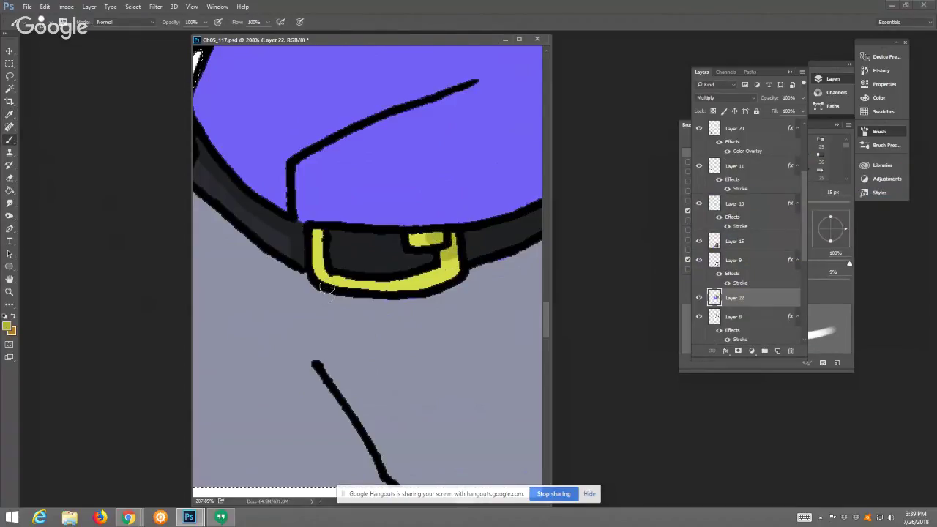
left_click(44, 7)
left_click(71, 17)
mouse_move(319, 280)
left_mouse_down()
mouse_move(389, 289)
mouse_move(438, 281)
mouse_move(451, 268)
left_mouse_up()
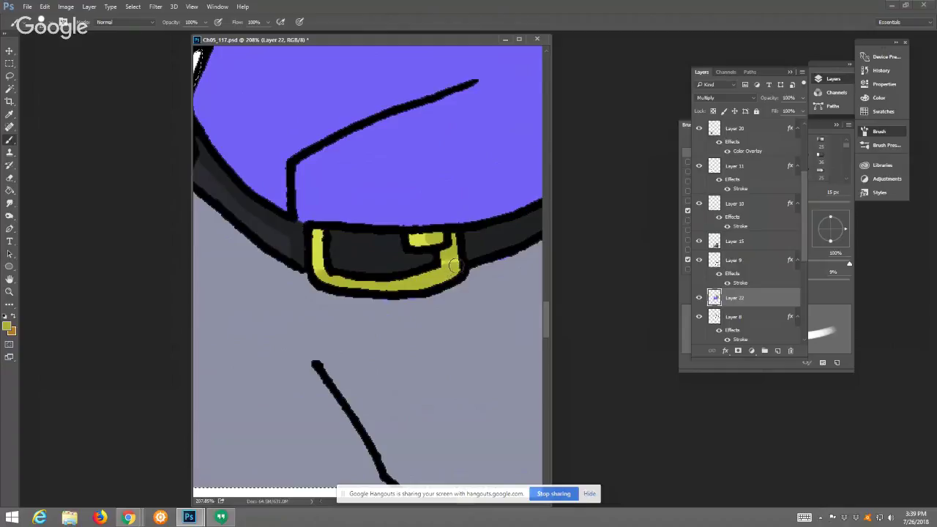
Set the foreground colour to pale yellow #ecf167 and dab highlights onto the belt buckle
left_click(10, 327)
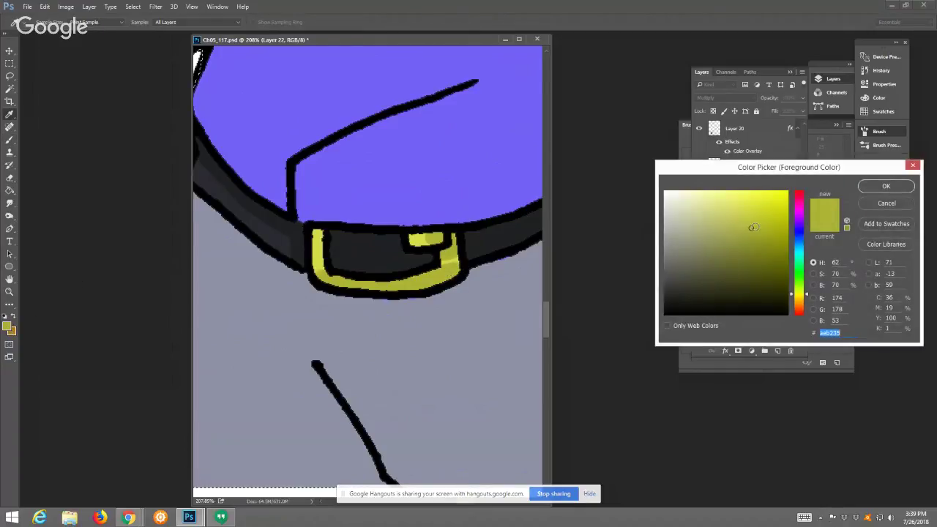
left_click(733, 197)
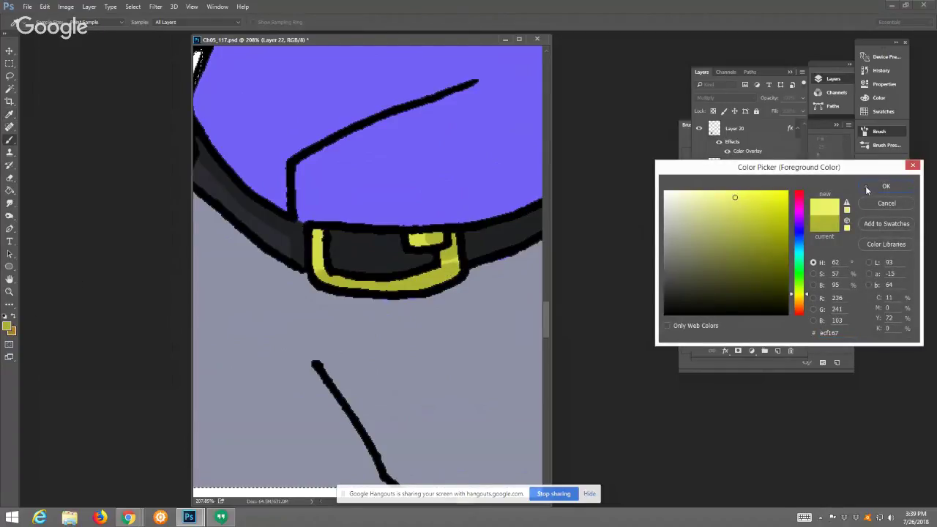
left_click(885, 186)
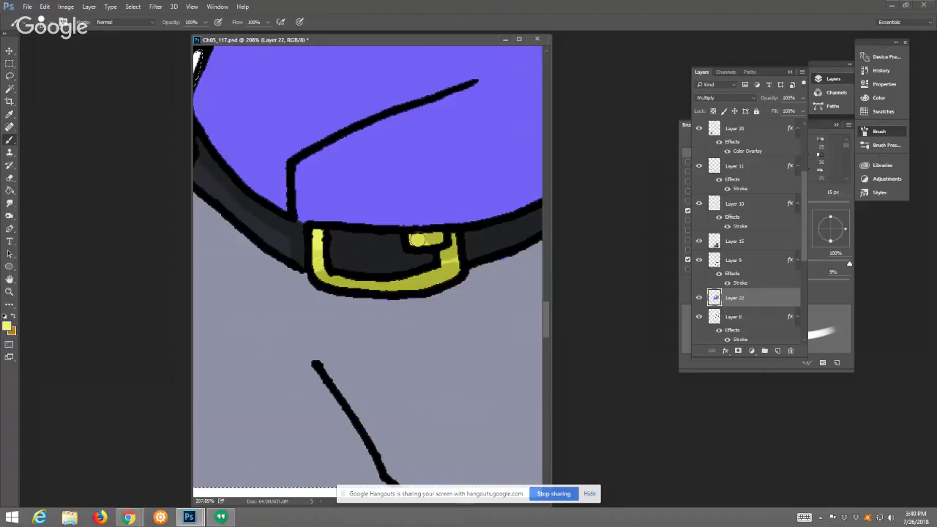
left_click(449, 262)
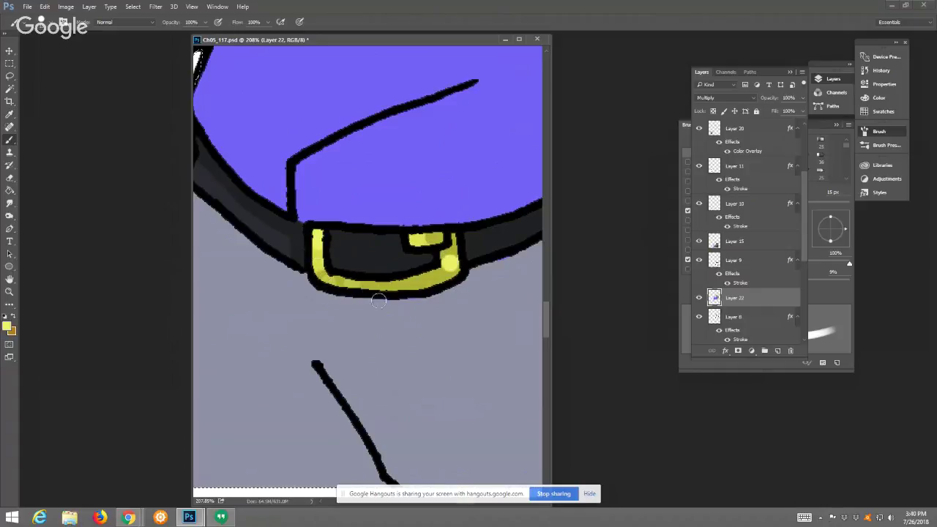
Set the foreground colour to a sandy tan of about #dfbf68 for the standing character's undershirt and strap areas
left_click(9, 292)
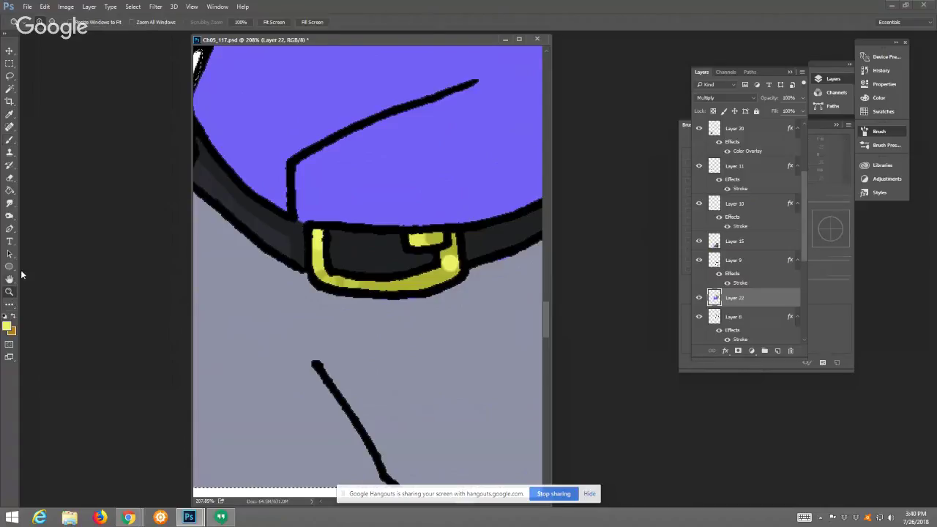
left_click(272, 22)
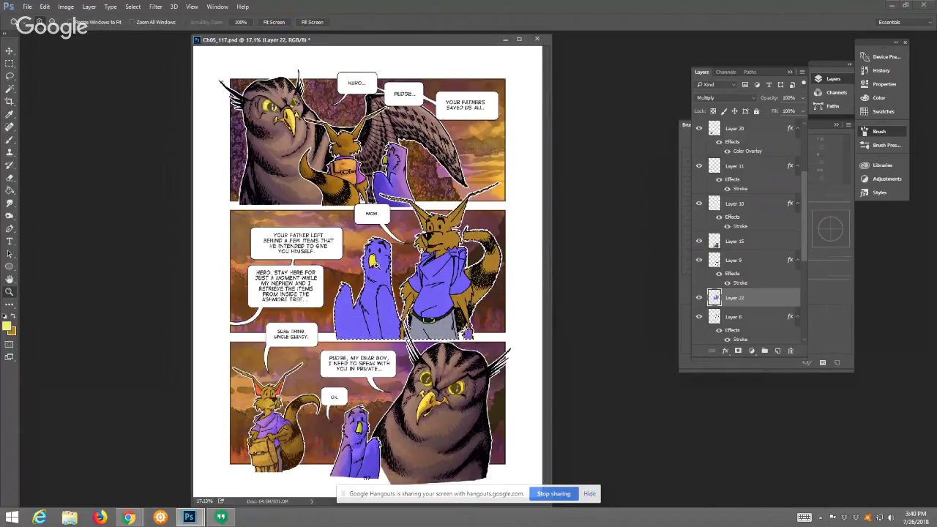
left_click_drag(410, 233, 494, 339)
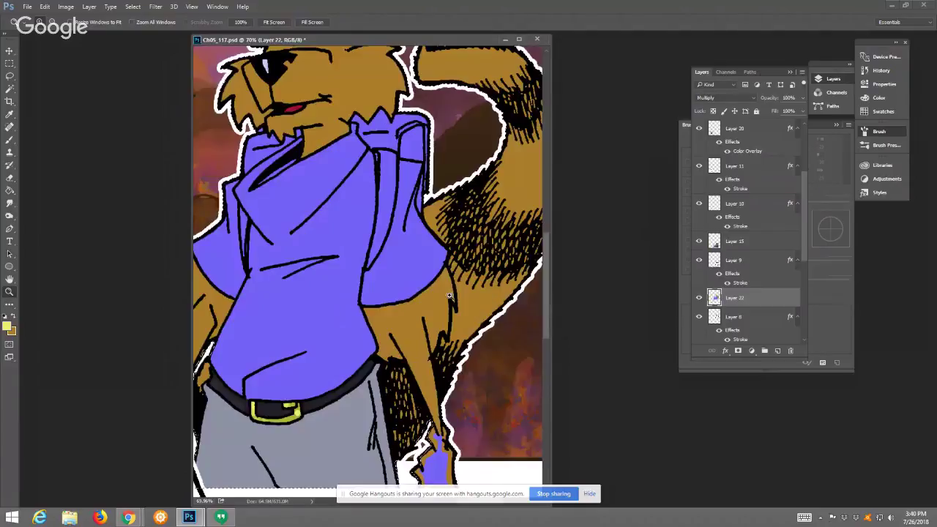
left_click(7, 327)
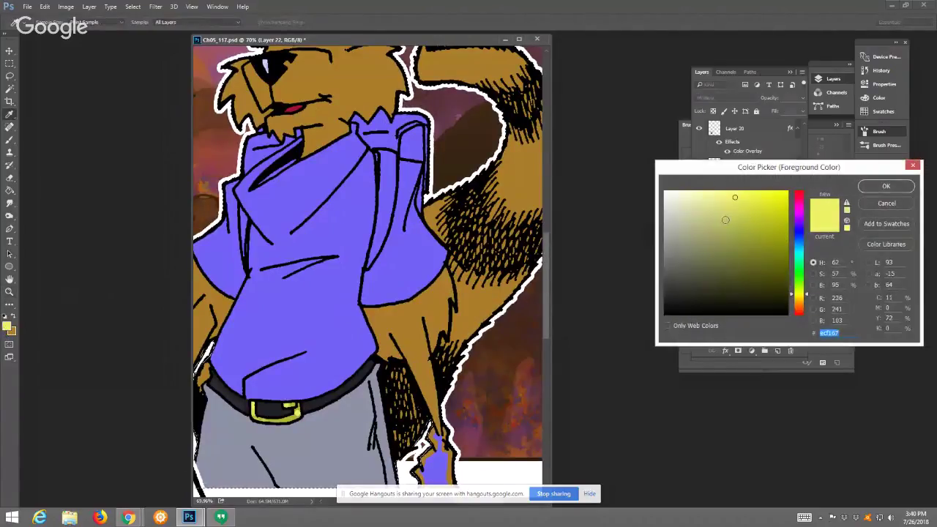
left_click(800, 298)
left_click(733, 216)
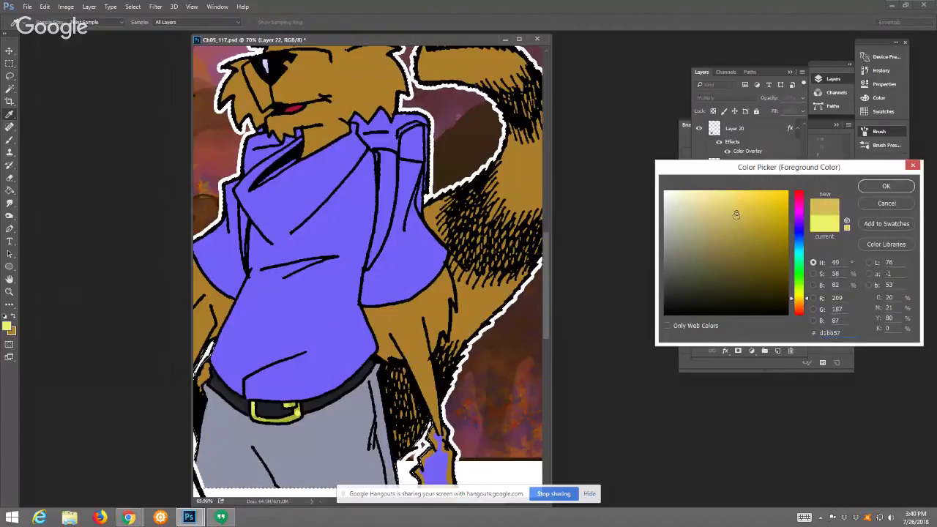
left_click(800, 300)
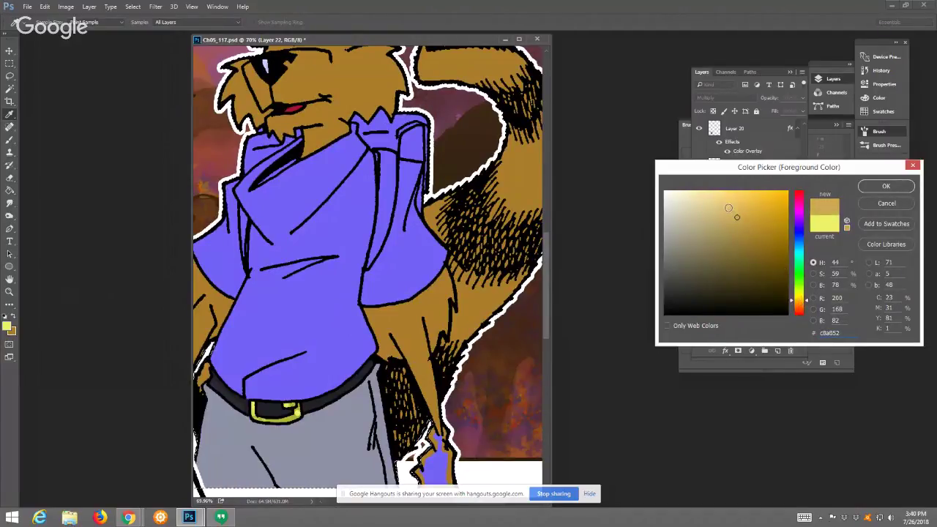
left_click(728, 209)
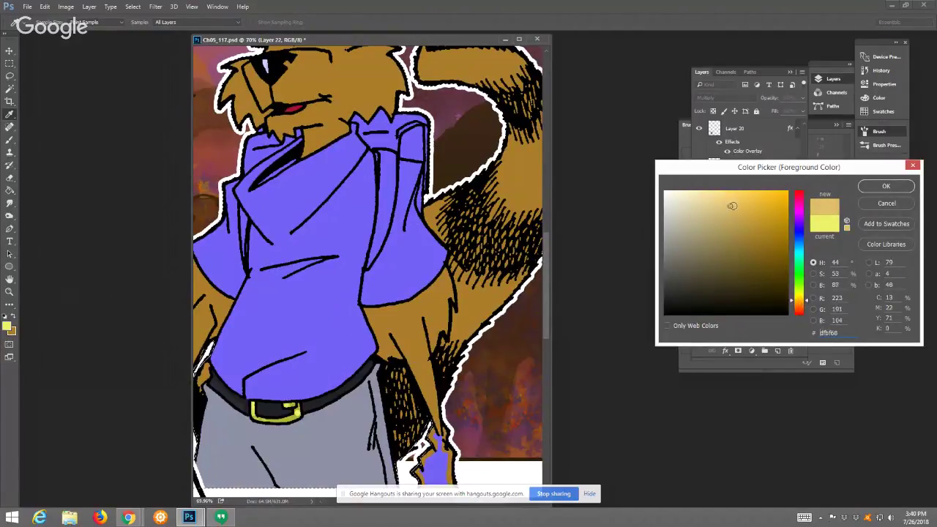
left_click(731, 205)
left_click(870, 189)
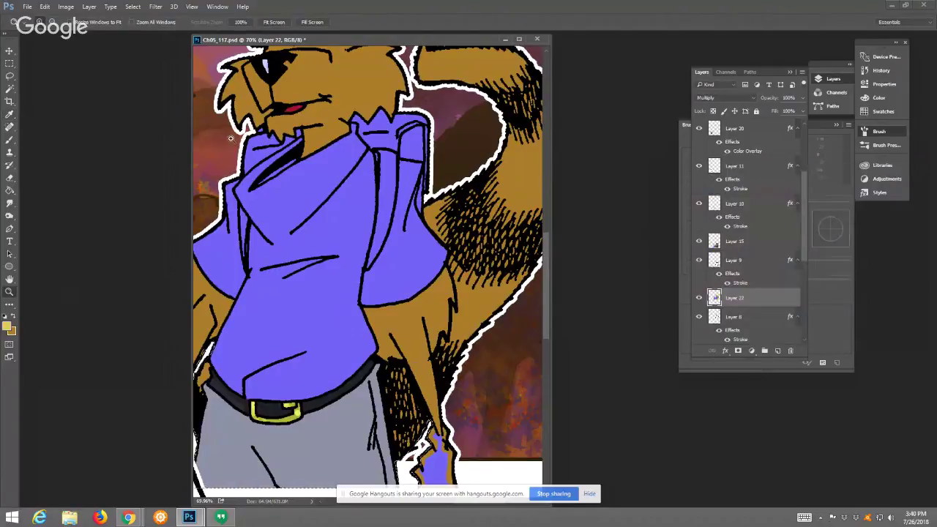
Replace the old selection with a lasso around the small violet gap under the cheek fur, delete its fill, and deselect
left_click_drag(233, 120, 329, 212)
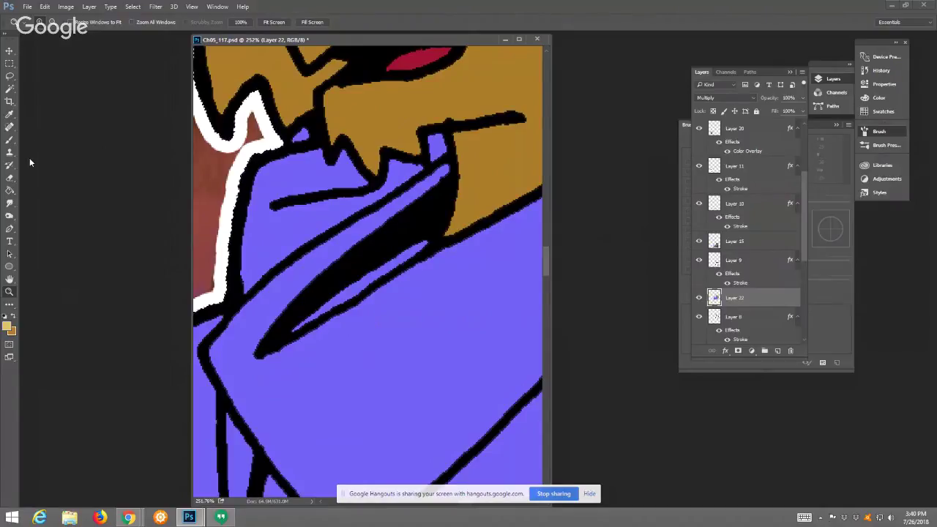
left_click(9, 76)
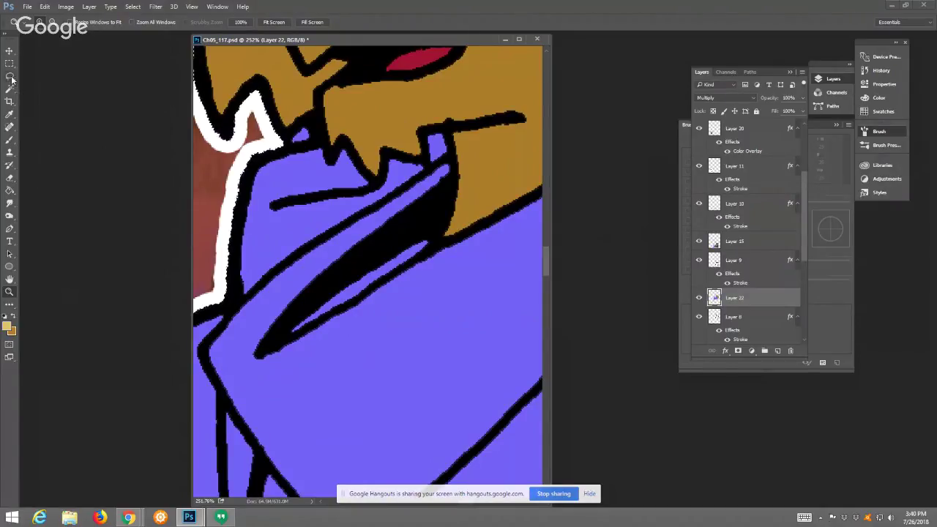
key("ctrl+d")
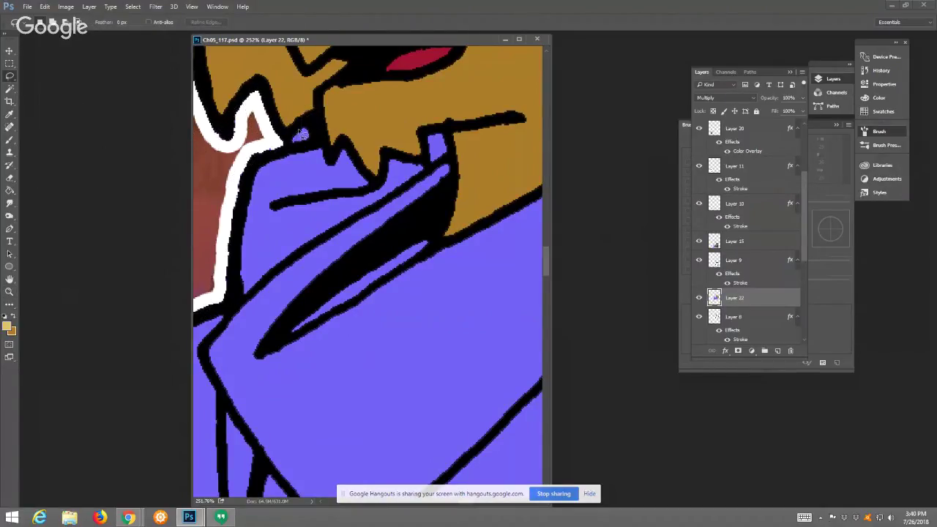
left_click_drag(315, 126, 315, 127)
key("Delete")
right_click(273, 139)
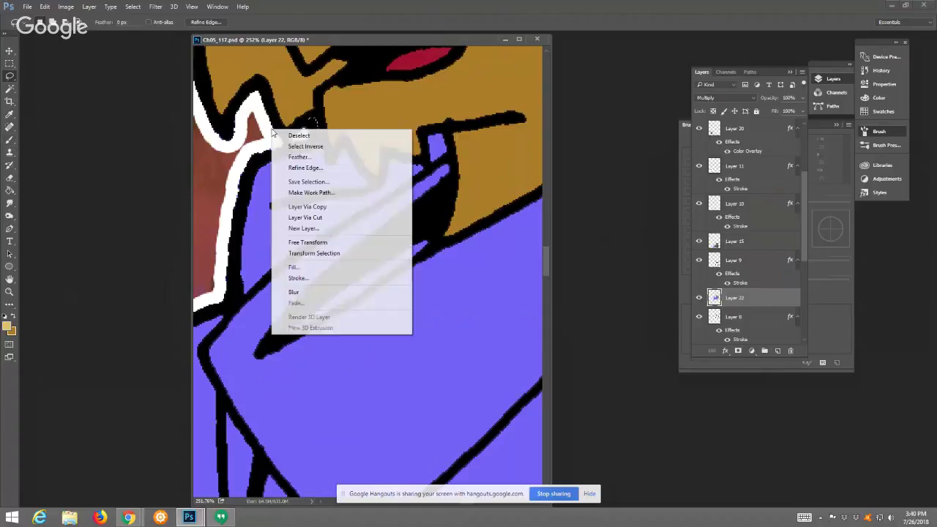
left_click(329, 134)
Brush the sandy tan over the collar areas below the chin fur and the narrow sliver under the scarf, undoing one stroke and repainting
key("b")
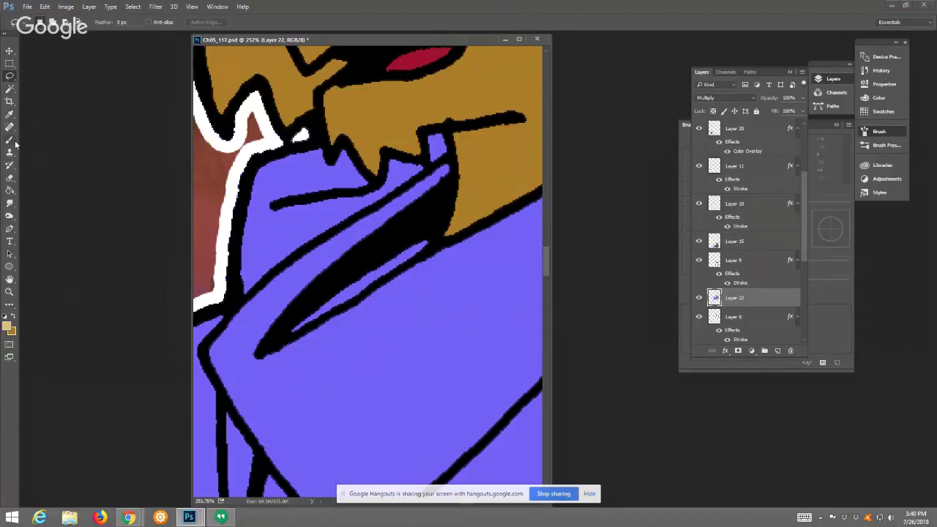
mouse_move(313, 157)
left_mouse_down()
mouse_move(267, 168)
mouse_move(244, 285)
mouse_move(357, 202)
mouse_move(342, 165)
mouse_move(335, 180)
mouse_move(319, 167)
mouse_move(268, 192)
mouse_move(270, 181)
mouse_move(260, 255)
mouse_move(283, 194)
mouse_move(323, 210)
mouse_move(319, 191)
mouse_move(279, 179)
mouse_move(362, 185)
mouse_move(363, 197)
mouse_move(396, 178)
mouse_move(394, 166)
mouse_move(407, 172)
mouse_move(436, 150)
left_mouse_up()
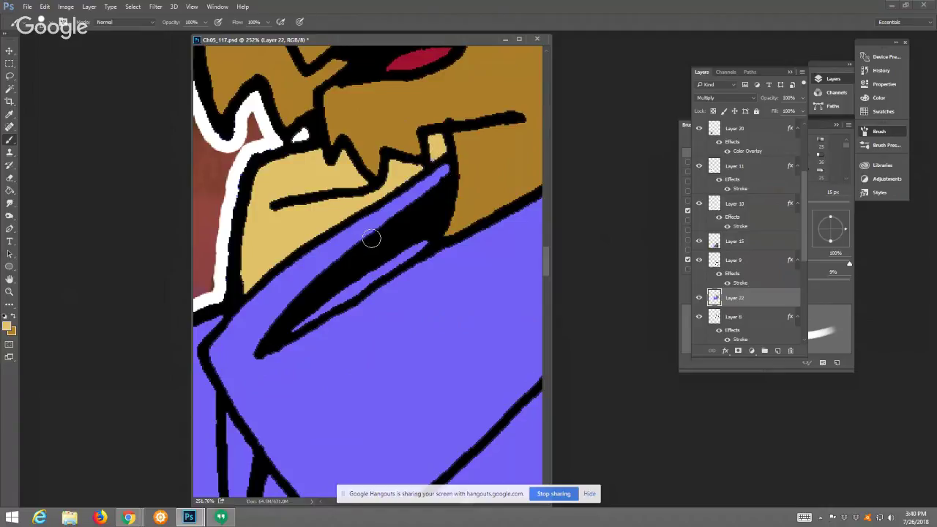
left_click_drag(325, 268, 366, 155)
mouse_move(310, 175)
left_mouse_down()
mouse_move(331, 212)
mouse_move(328, 351)
left_mouse_up()
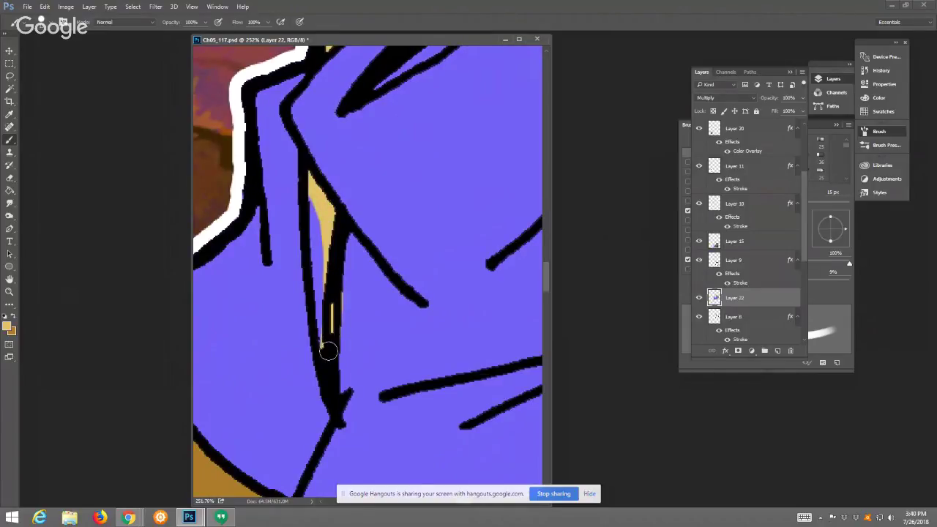
left_click(45, 6)
left_click(51, 16)
mouse_move(307, 183)
left_mouse_down()
mouse_move(327, 217)
mouse_move(329, 327)
mouse_move(316, 223)
left_mouse_up()
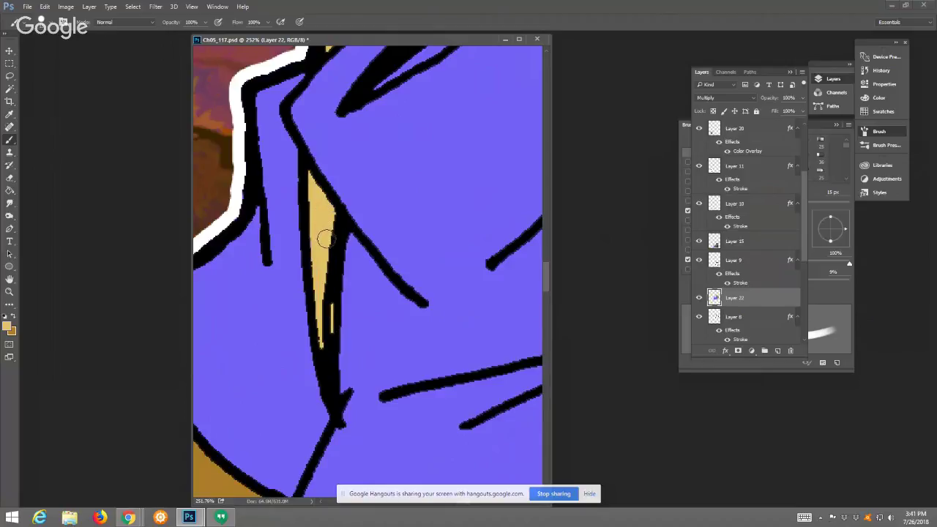
Brush the sandy tan over the long curved strip running from the tail-side shoulder down to its pointed tip
left_click_drag(344, 262, 280, 217)
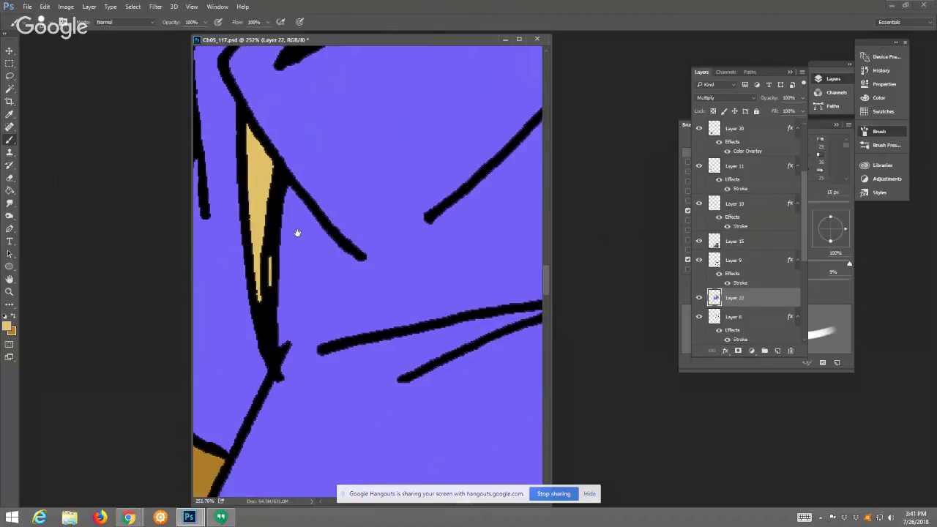
left_click_drag(321, 240, 241, 248)
left_click_drag(388, 235, 232, 318)
left_click_drag(322, 268, 231, 306)
left_click_drag(350, 205, 254, 292)
left_click_drag(314, 157, 322, 163)
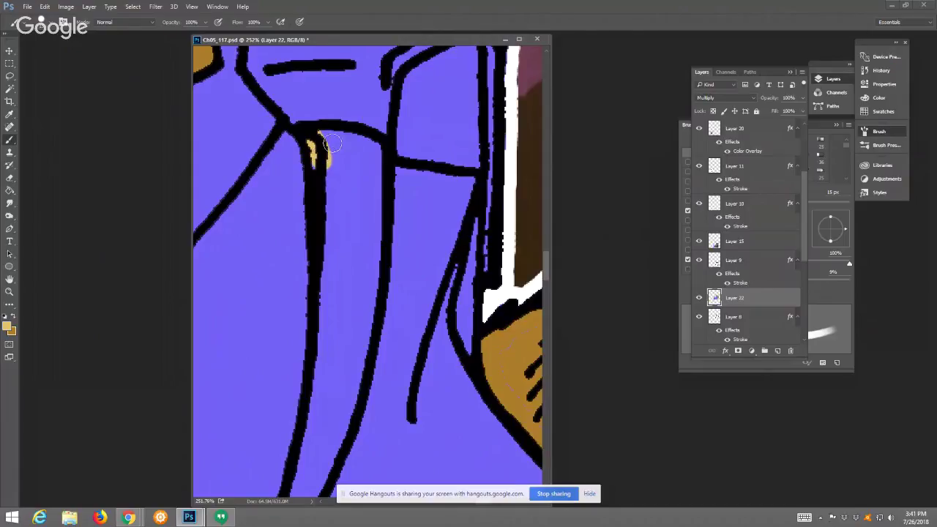
mouse_move(321, 135)
left_mouse_down()
mouse_move(372, 143)
mouse_move(373, 189)
mouse_move(355, 151)
mouse_move(338, 181)
mouse_move(325, 154)
mouse_move(315, 172)
mouse_move(326, 168)
mouse_move(326, 142)
mouse_move(336, 203)
mouse_move(325, 214)
mouse_move(325, 264)
mouse_move(357, 217)
mouse_move(343, 264)
mouse_move(372, 192)
mouse_move(361, 289)
mouse_move(336, 253)
left_mouse_up()
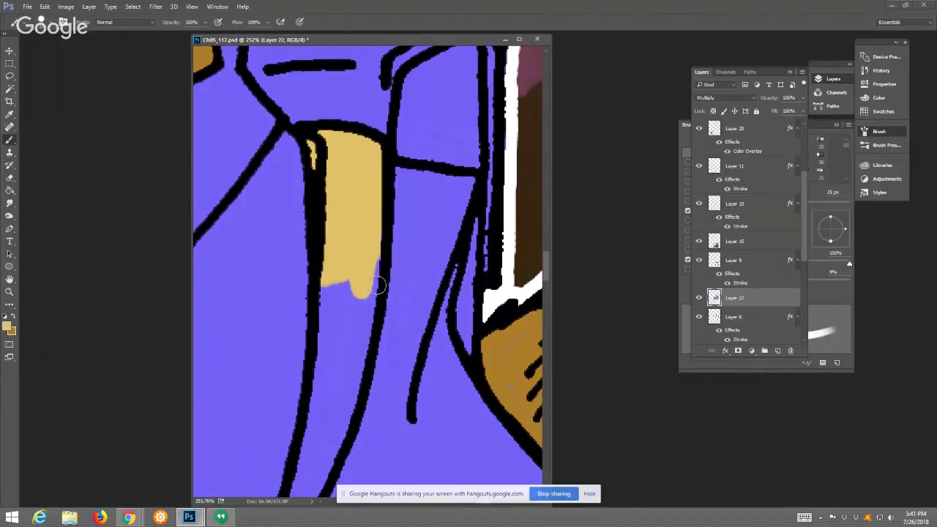
left_click_drag(352, 275, 371, 223)
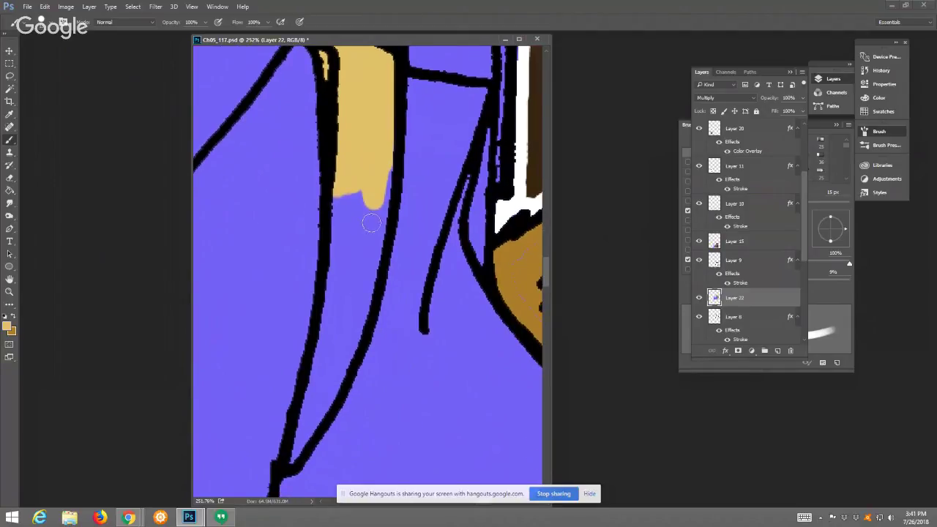
mouse_move(380, 168)
left_mouse_down()
mouse_move(385, 243)
mouse_move(369, 297)
mouse_move(293, 465)
mouse_move(340, 201)
mouse_move(356, 194)
mouse_move(372, 267)
mouse_move(347, 347)
mouse_move(333, 300)
mouse_move(349, 205)
mouse_move(349, 315)
left_mouse_up()
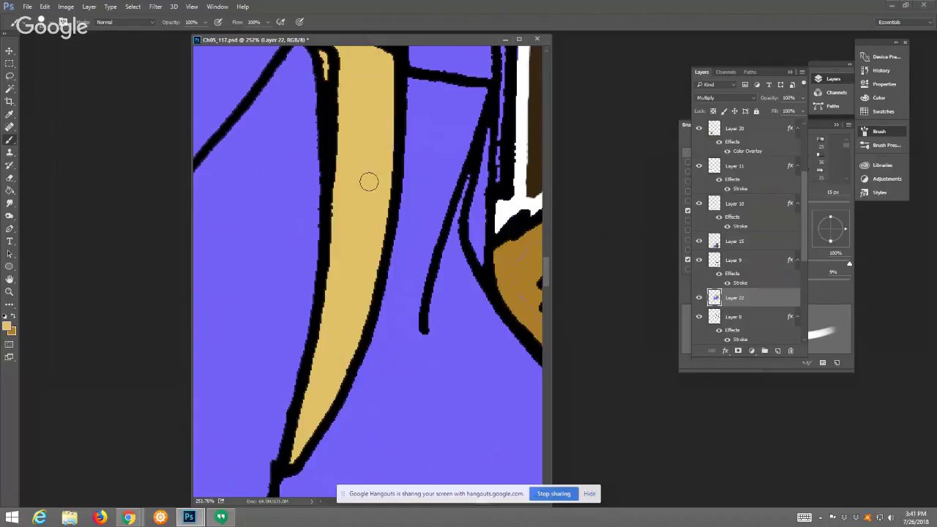
Swap back to the brown fur colour and brush it over the remaining violet area of the standing character's tail-side hand and wrist
key("z")
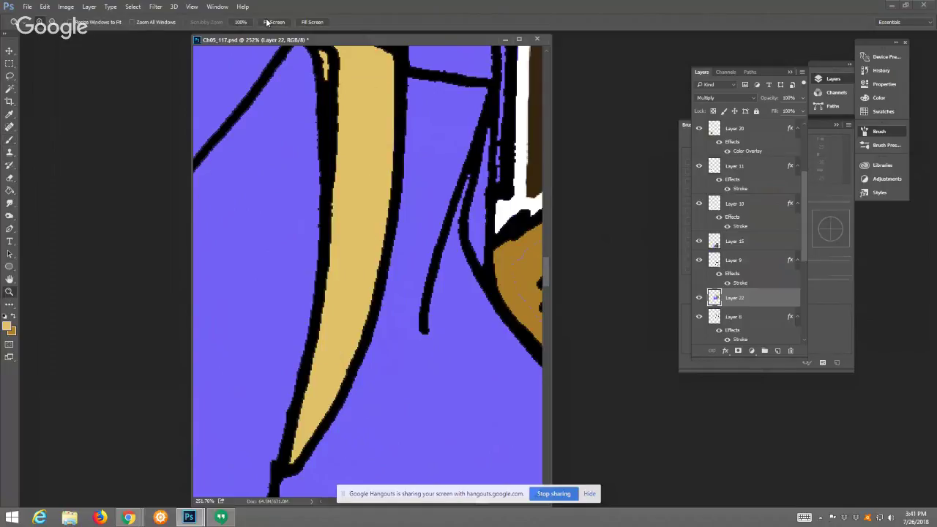
left_click(270, 22)
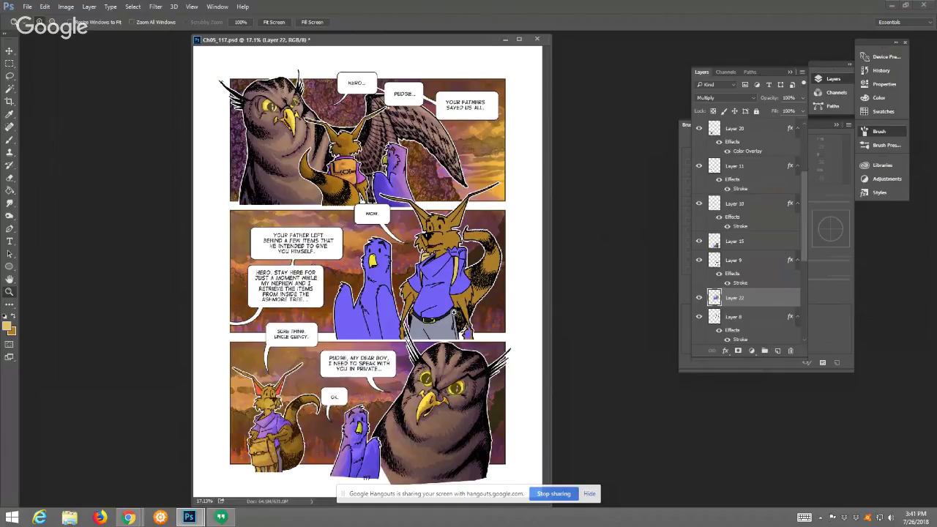
left_click_drag(454, 313, 492, 358)
left_click(14, 317)
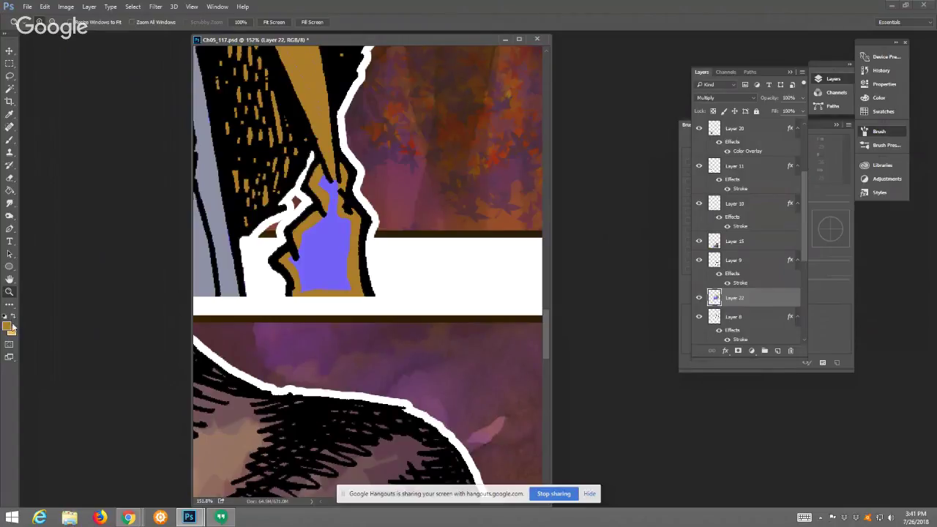
left_click(16, 143)
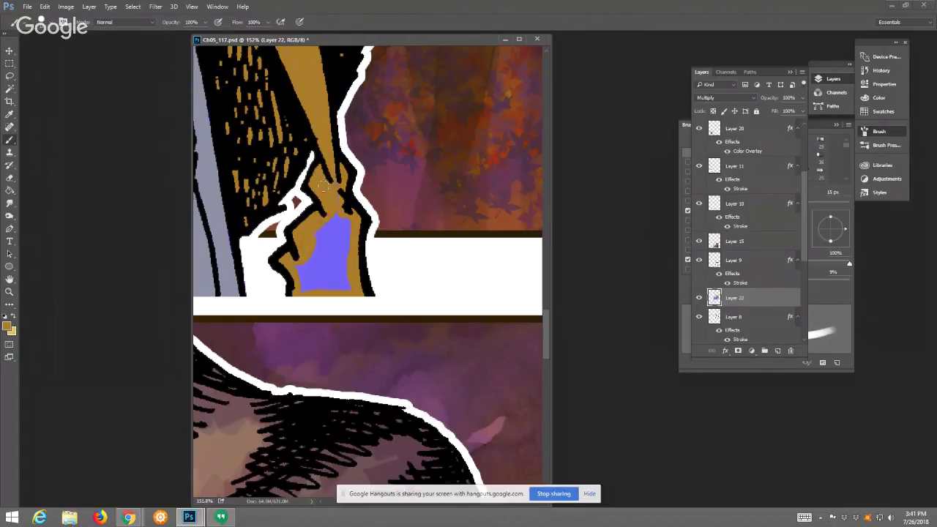
mouse_move(324, 186)
left_mouse_down()
mouse_move(344, 245)
mouse_move(330, 259)
mouse_move(319, 236)
mouse_move(302, 286)
mouse_move(350, 283)
mouse_move(333, 286)
mouse_move(345, 263)
mouse_move(320, 268)
left_mouse_up()
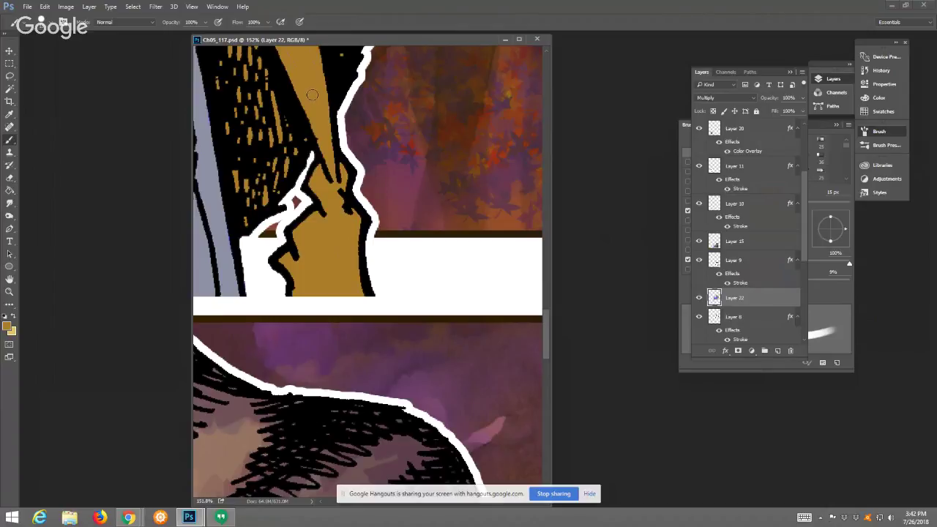
Inspect the brown fur fill from the tail-side forearm up through the striped tail to its tip for missed spots
left_click_drag(298, 91, 321, 173)
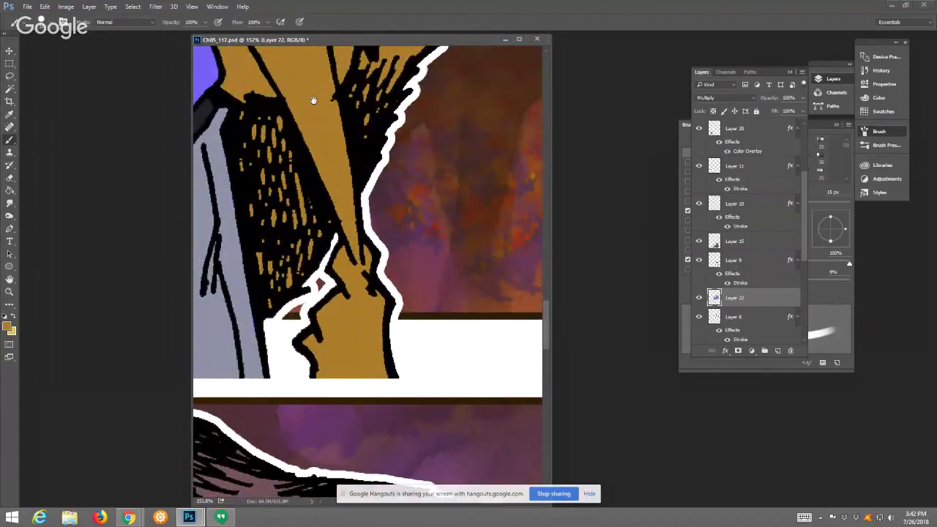
left_click_drag(312, 100, 349, 218)
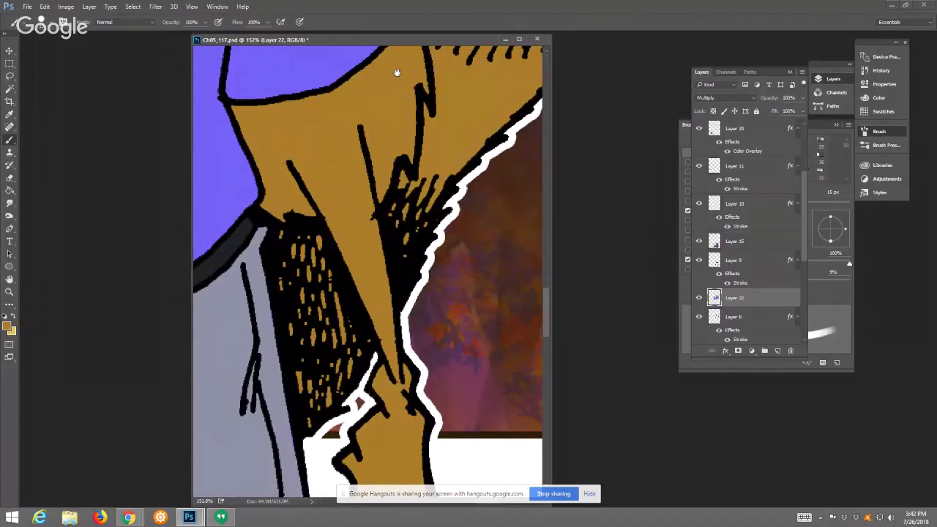
left_click_drag(396, 72, 386, 118)
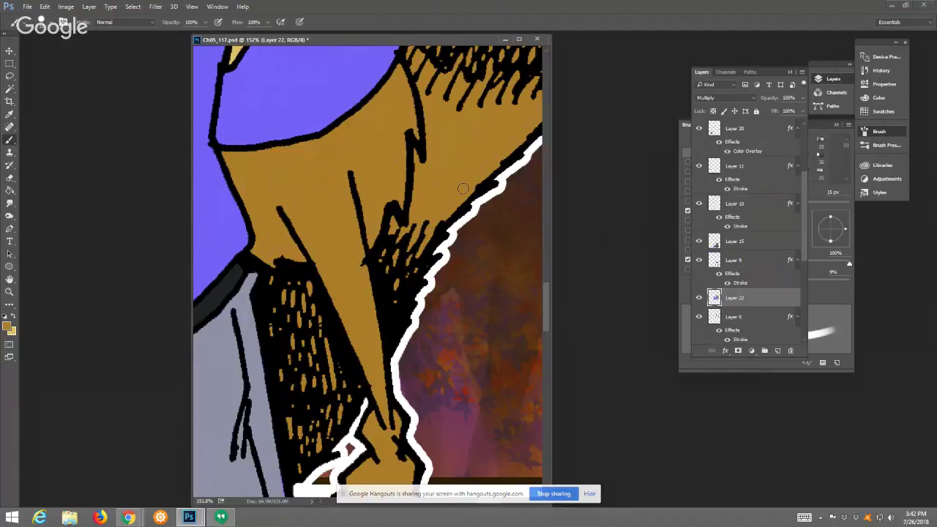
left_click_drag(456, 96, 372, 199)
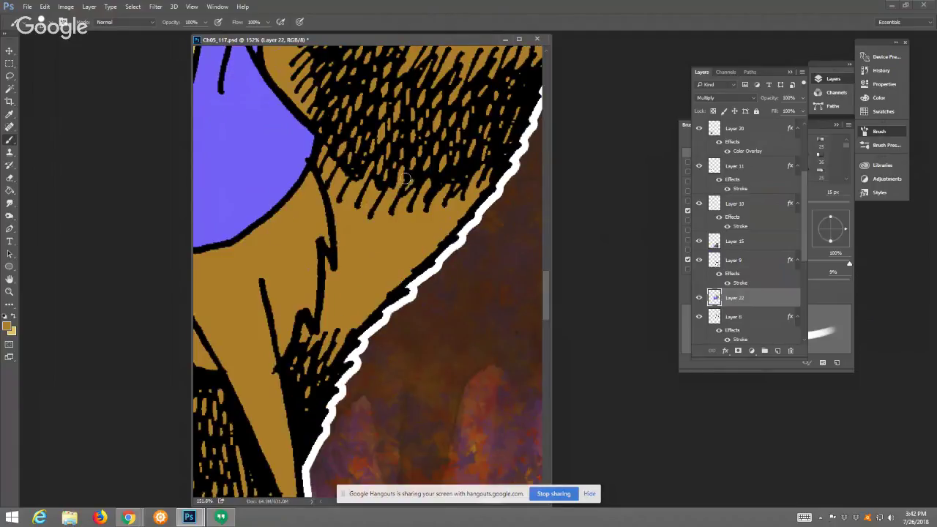
left_click_drag(371, 73, 397, 189)
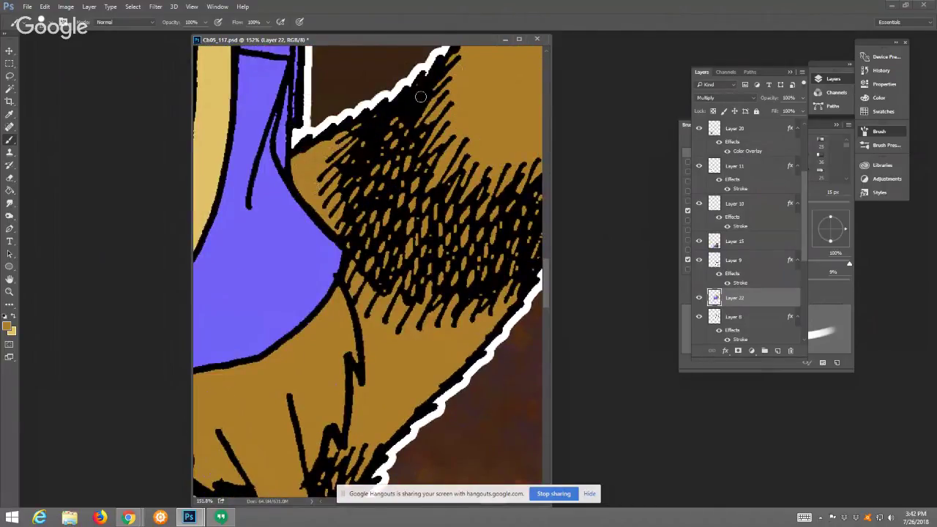
left_click_drag(503, 94, 426, 196)
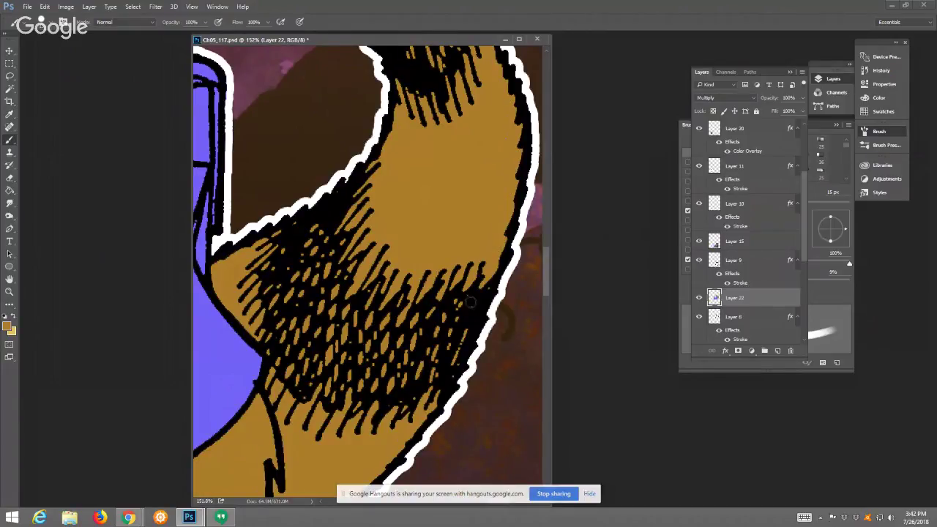
left_click_drag(474, 91, 443, 242)
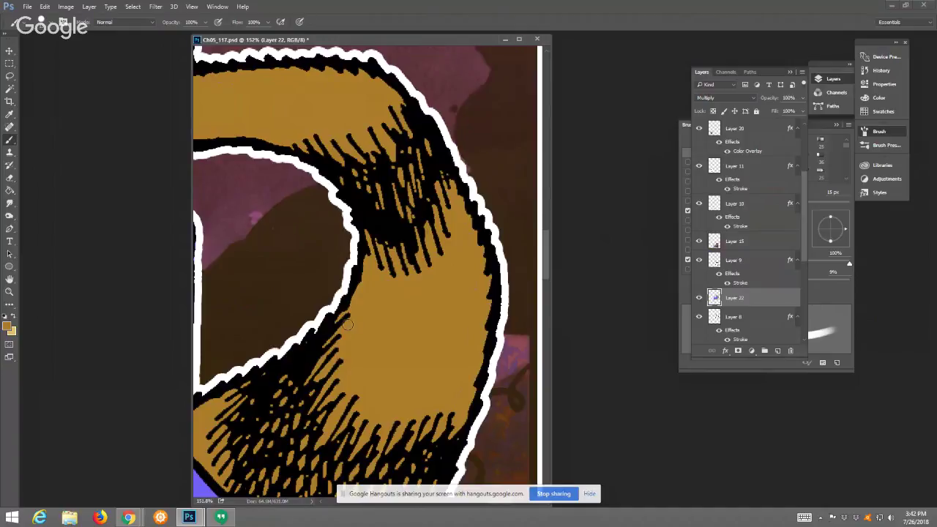
left_click_drag(202, 82, 382, 180)
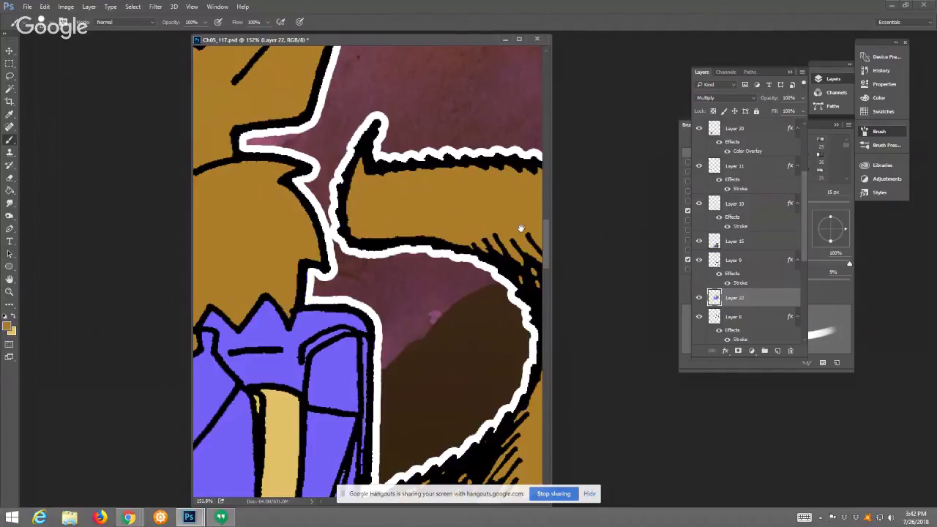
left_click_drag(511, 235, 423, 196)
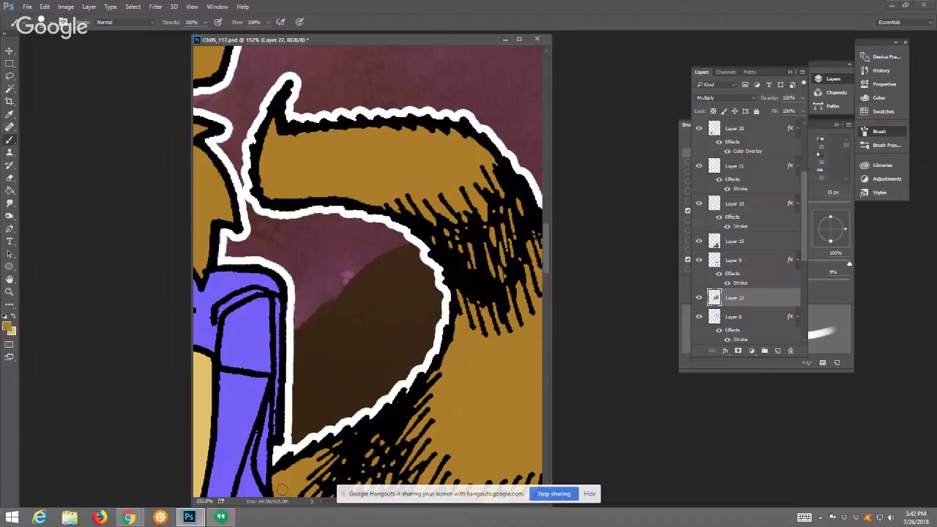
Swap to the sandy tan and brush it over the collar, shoulder strap and narrow edge sliver on the standing character's tail side
left_click(10, 291)
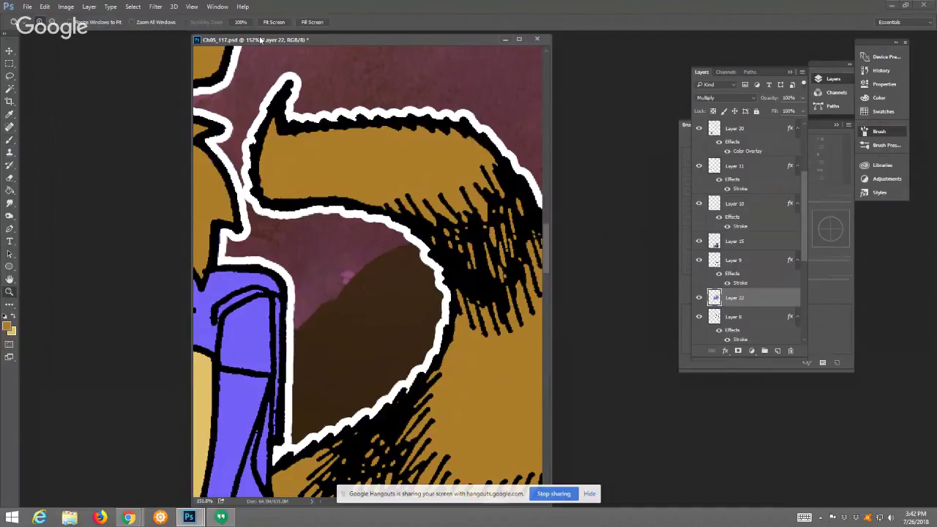
left_click(275, 22)
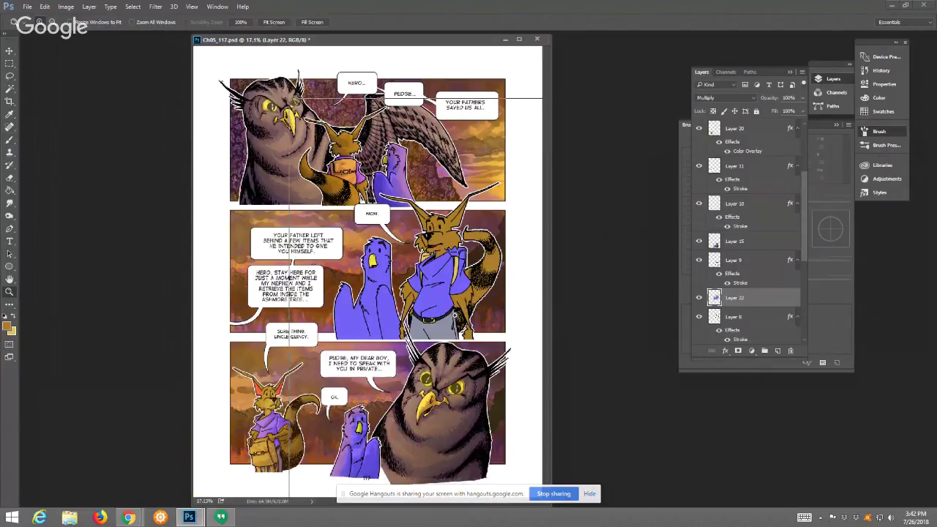
left_click(441, 296)
left_click(440, 293)
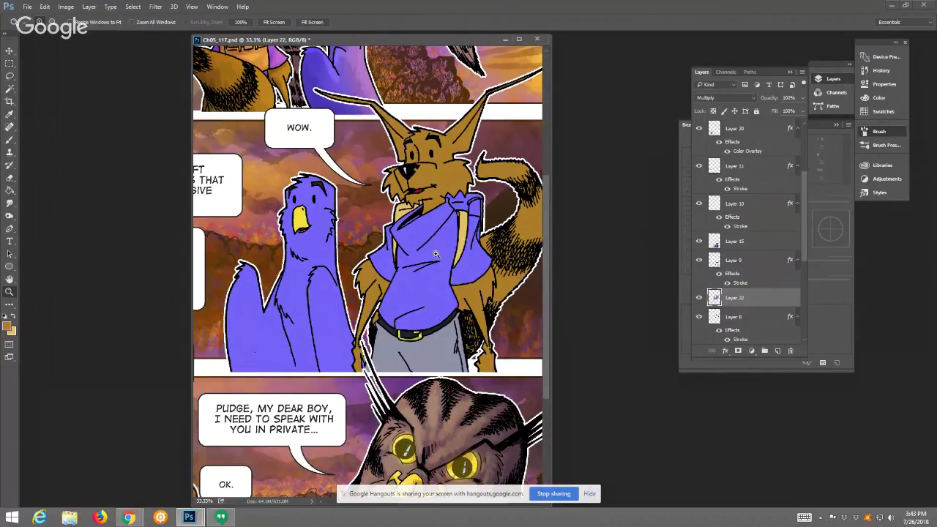
left_click_drag(433, 175, 504, 255)
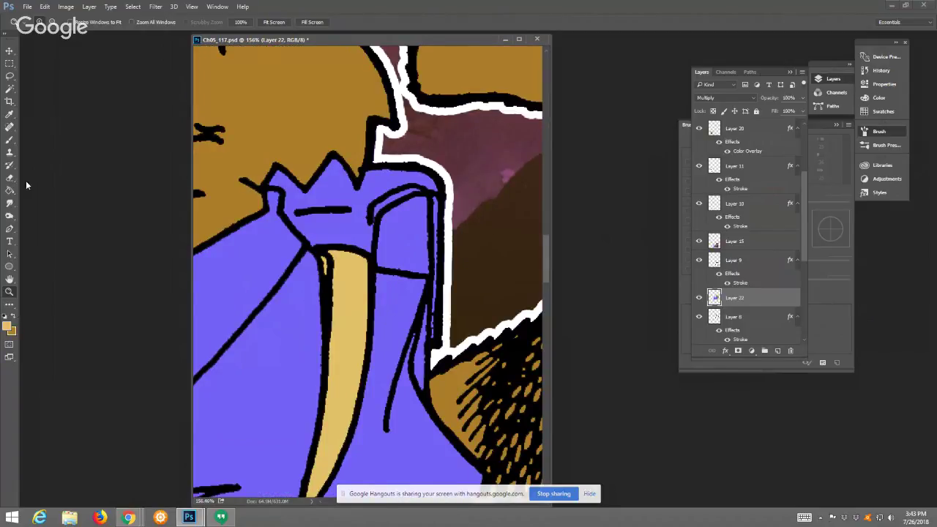
left_click(10, 140)
mouse_move(279, 177)
left_mouse_down()
mouse_move(292, 218)
mouse_move(318, 244)
mouse_move(298, 197)
mouse_move(299, 212)
mouse_move(333, 163)
mouse_move(352, 196)
mouse_move(347, 187)
mouse_move(357, 193)
mouse_move(373, 175)
mouse_move(426, 176)
mouse_move(428, 321)
left_mouse_up()
mouse_move(379, 268)
left_mouse_down()
mouse_move(433, 272)
mouse_move(425, 248)
left_mouse_up()
mouse_move(360, 204)
left_mouse_down()
mouse_move(333, 175)
mouse_move(336, 185)
mouse_move(307, 206)
mouse_move(331, 240)
mouse_move(426, 261)
mouse_move(420, 188)
mouse_move(374, 188)
mouse_move(410, 186)
mouse_move(366, 195)
mouse_move(343, 214)
mouse_move(326, 205)
mouse_move(345, 229)
mouse_move(382, 199)
mouse_move(377, 246)
mouse_move(419, 251)
mouse_move(413, 225)
mouse_move(408, 239)
mouse_move(388, 197)
mouse_move(375, 223)
left_mouse_up()
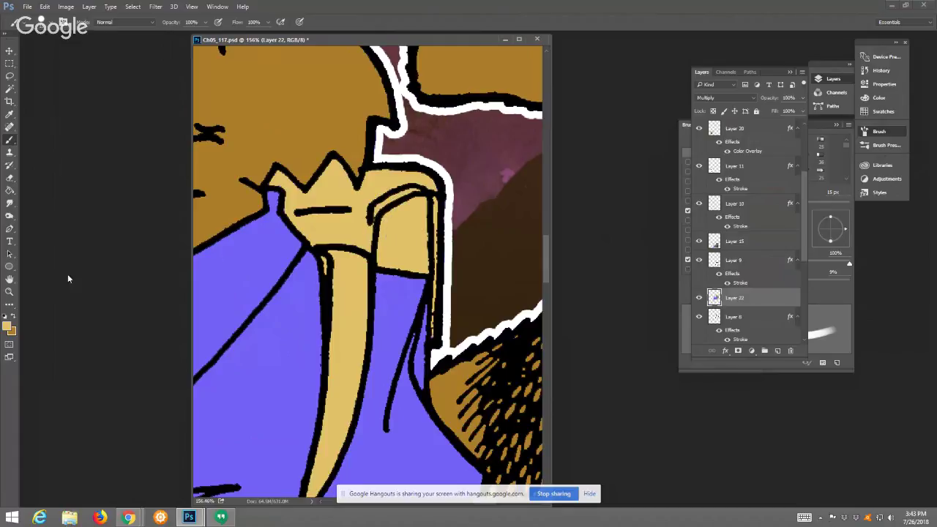
Set the foreground colour to a medium purple, #6f40a3
left_click(10, 291)
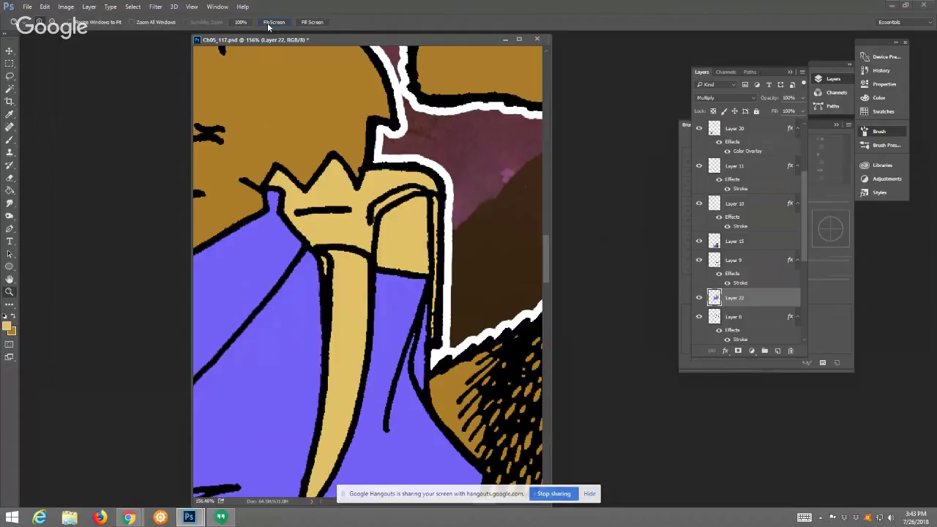
left_click(269, 22)
left_click(474, 278)
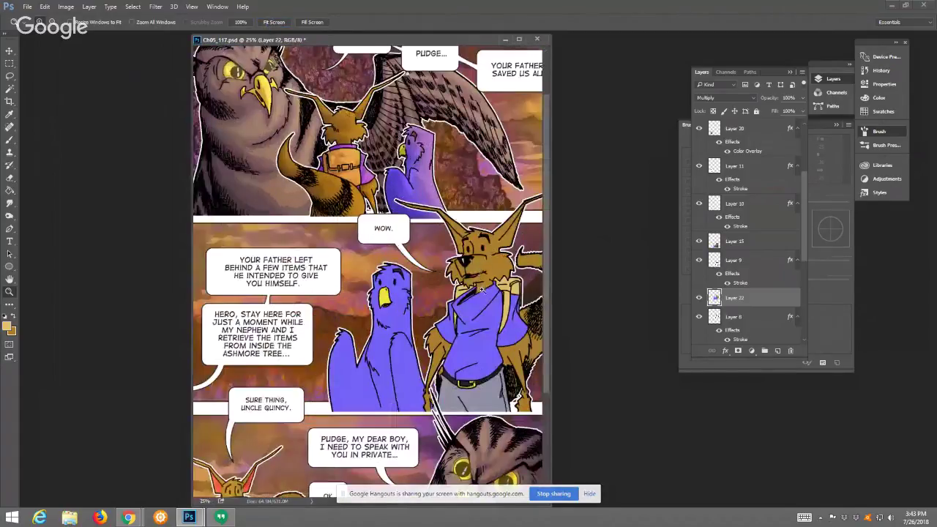
left_click(7, 327)
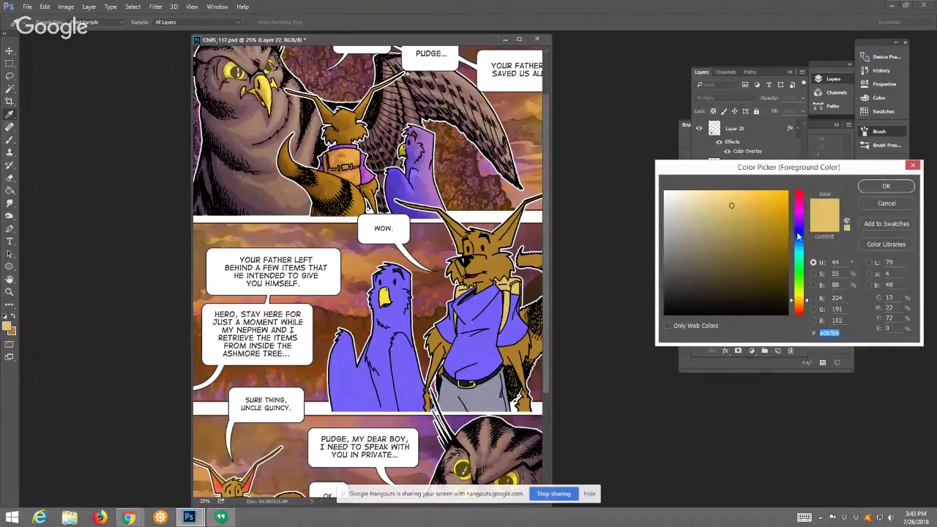
left_click_drag(797, 236, 797, 227)
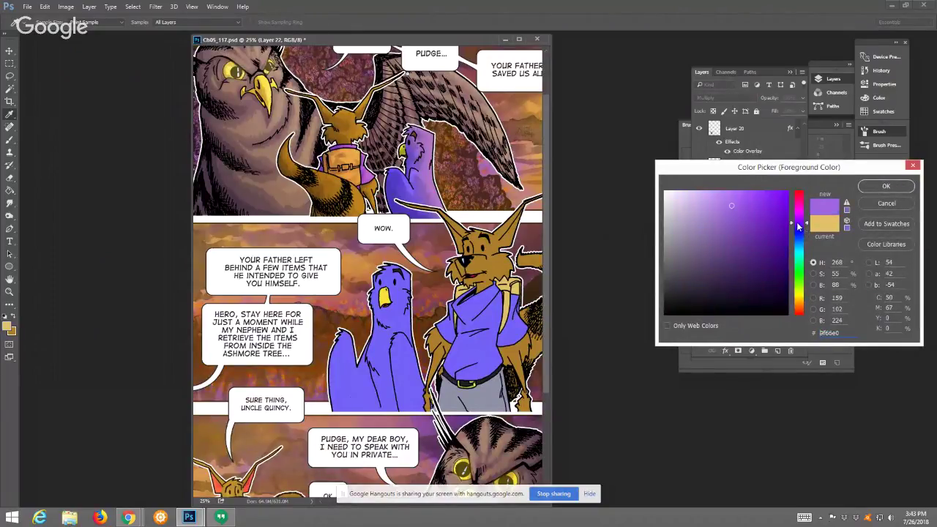
left_click(742, 237)
left_click_drag(742, 232, 741, 233)
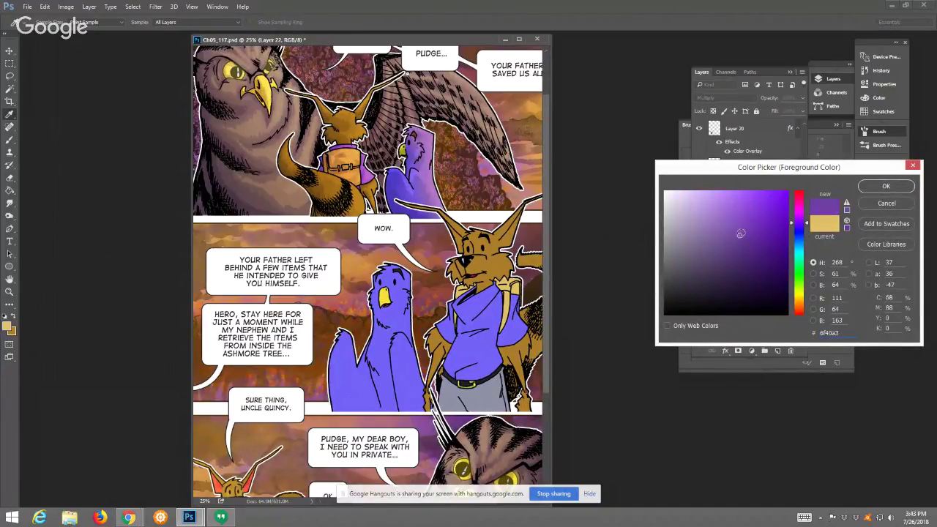
left_click(882, 188)
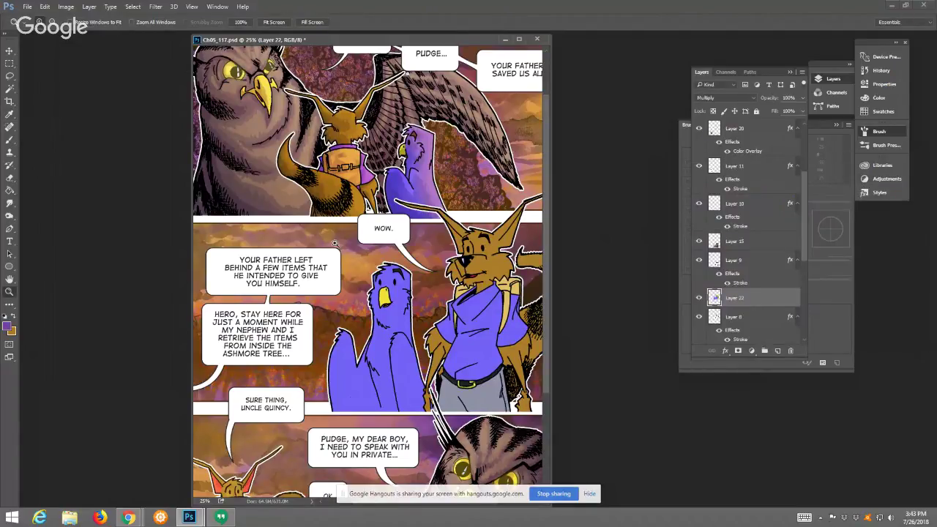
Select the middle-panel characters' flats by picking the empty area of Layer 22 with the Magic Wand, extending to Similar, and inverting
left_click(9, 89)
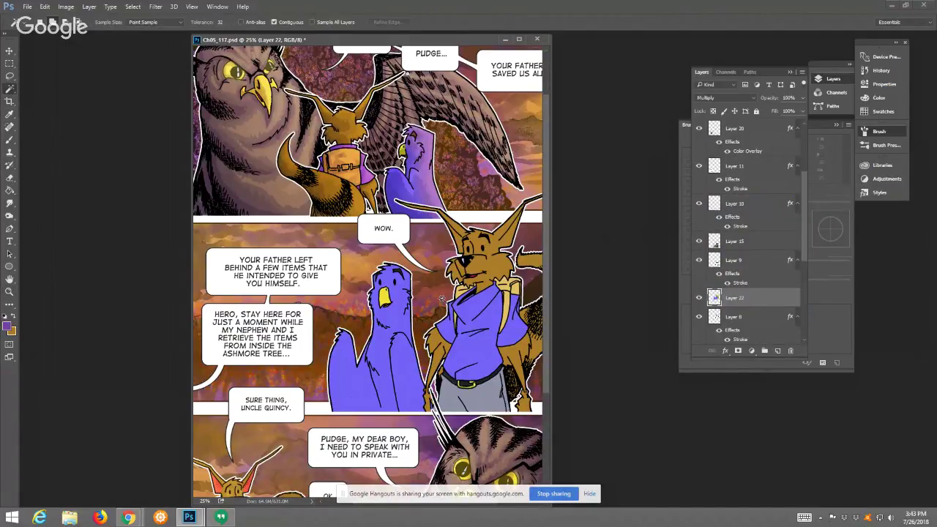
left_click(440, 291)
right_click(440, 292)
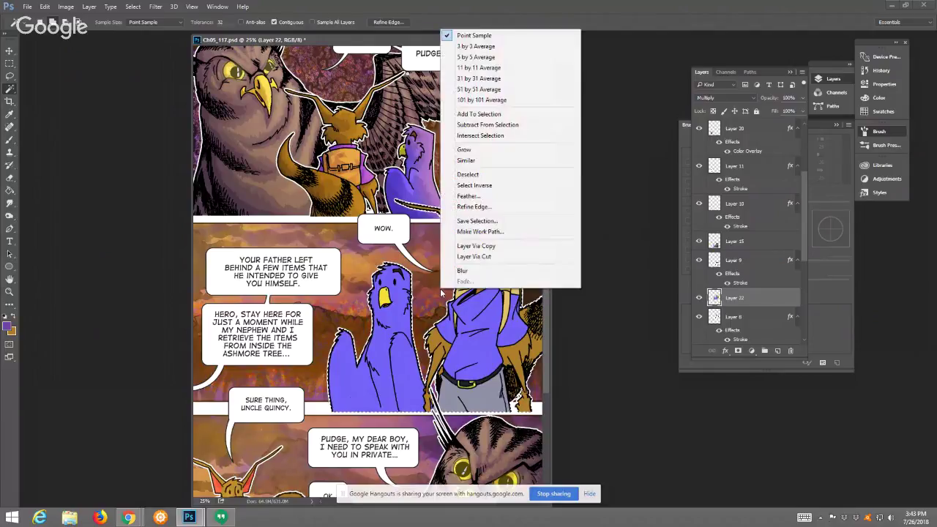
left_click(466, 160)
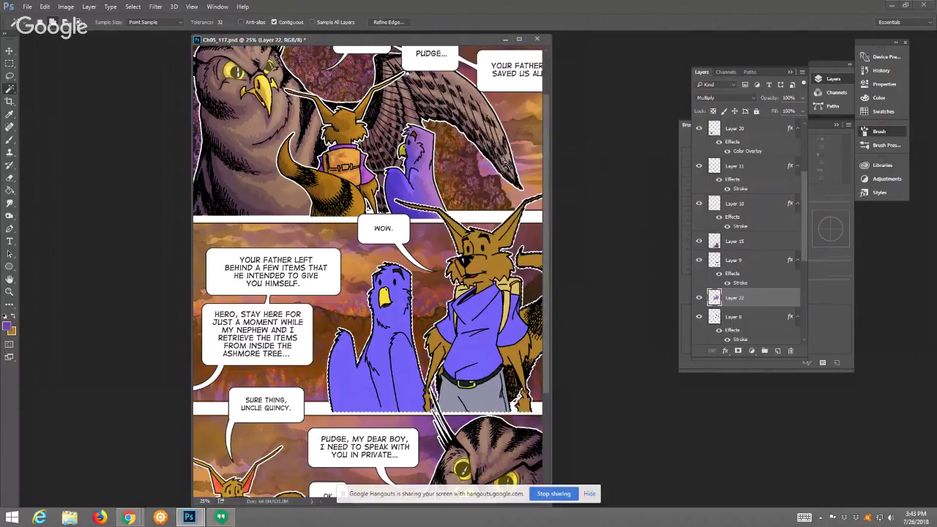
right_click(432, 236)
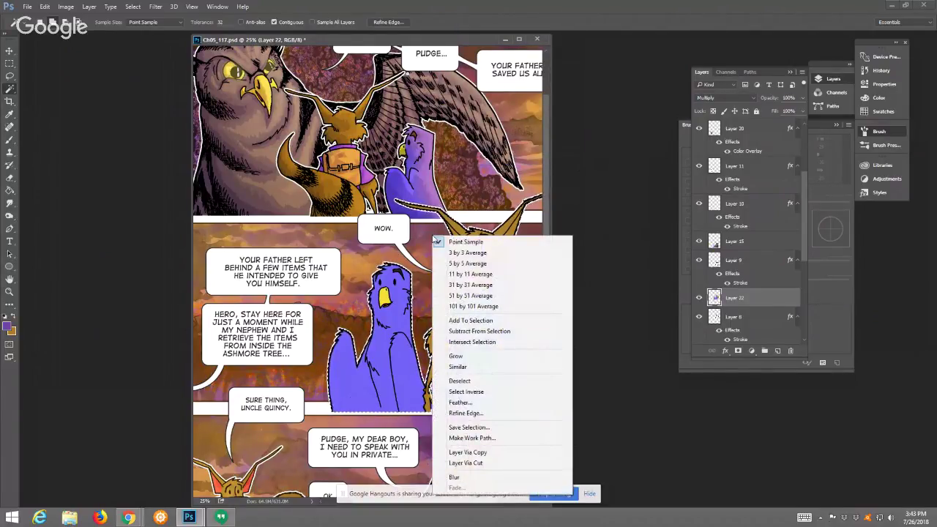
left_click(483, 393)
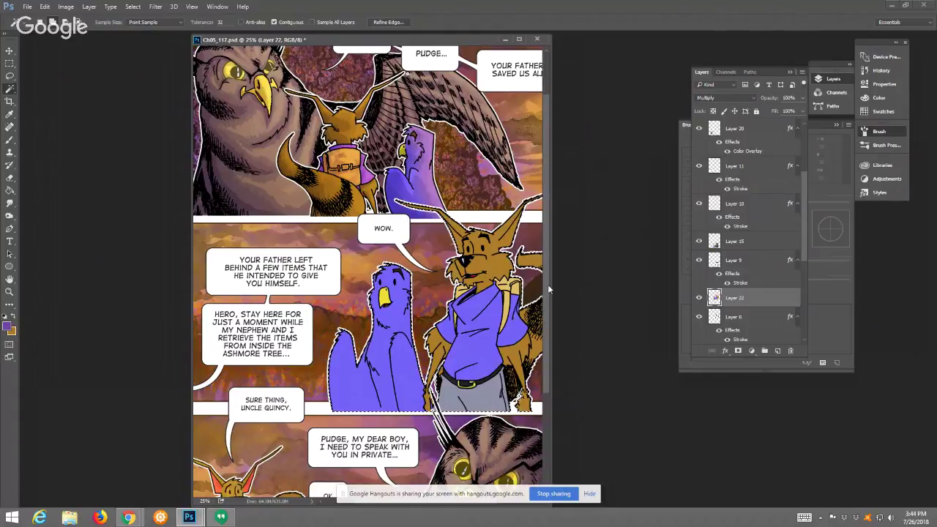
Create a new layer above Layer 22 in Multiply mode at 29% opacity
left_click(88, 8)
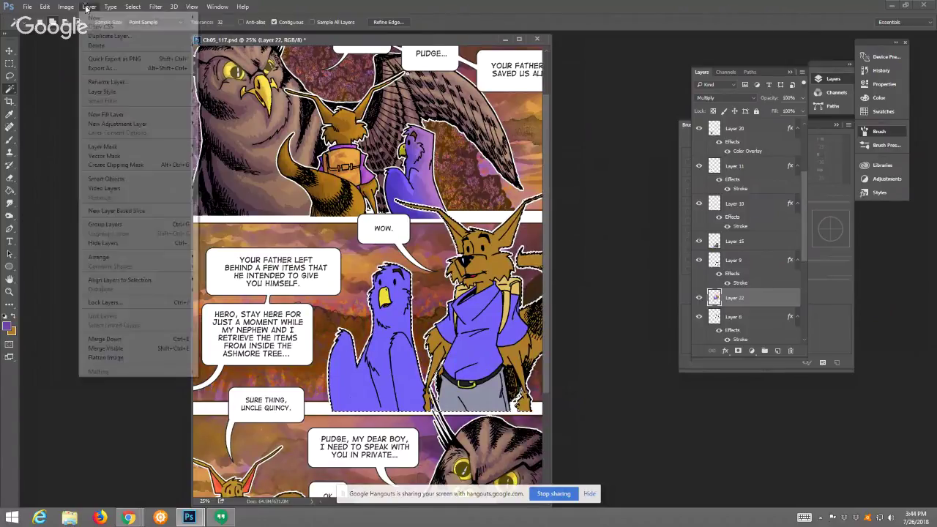
mouse_move(96, 16)
left_click(231, 21)
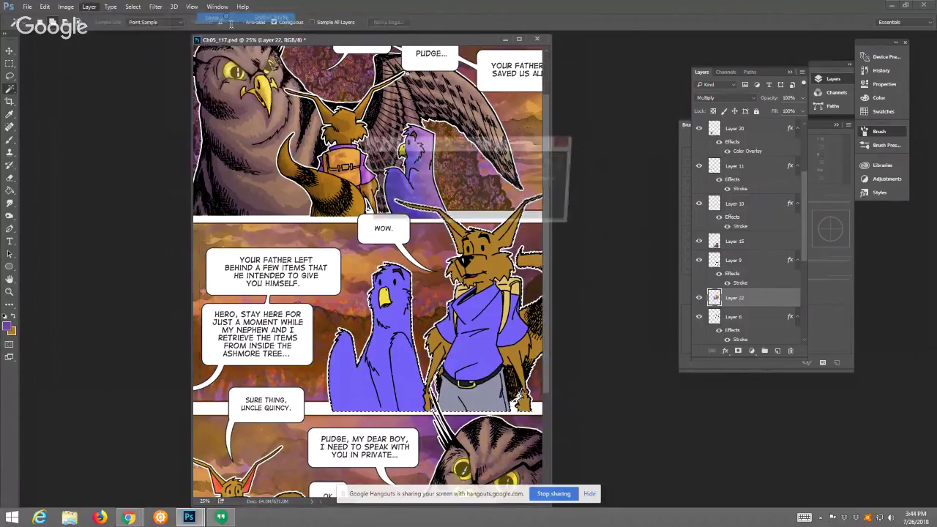
left_click(431, 200)
left_click(425, 233)
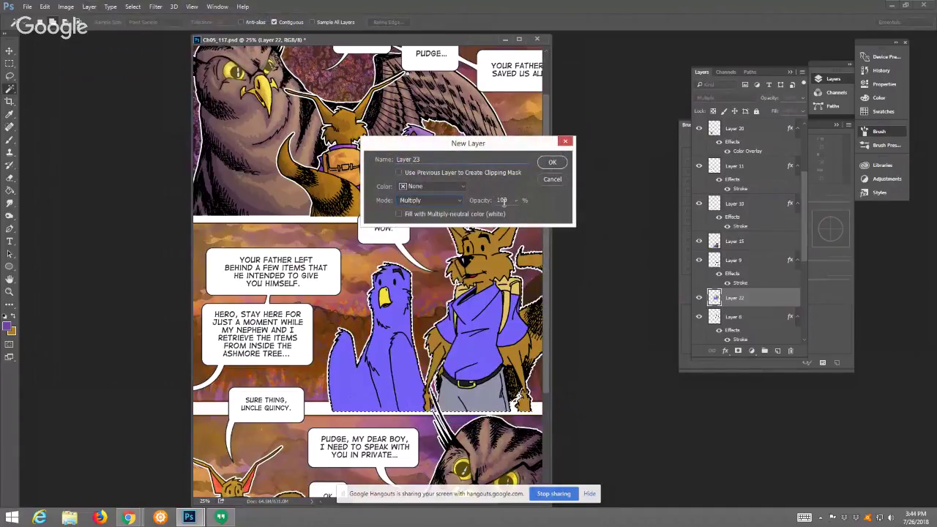
left_click(516, 199)
left_click_drag(517, 214, 484, 215)
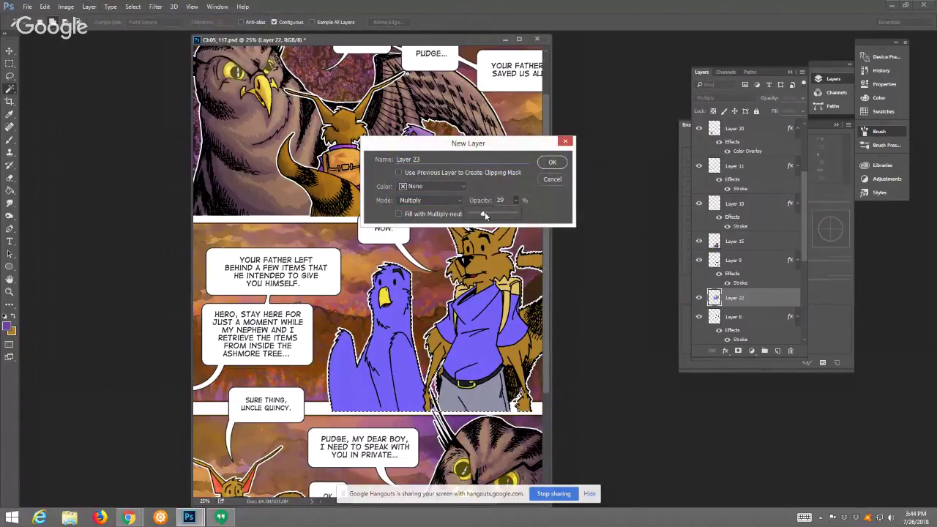
left_click(552, 161)
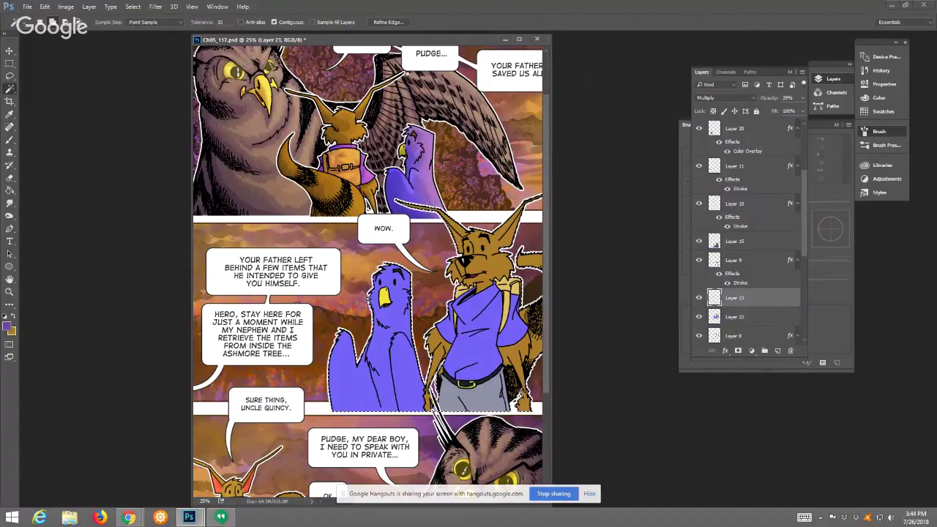
Set the Brush to the flat-point bristle tip at a size of 55 px
key("b")
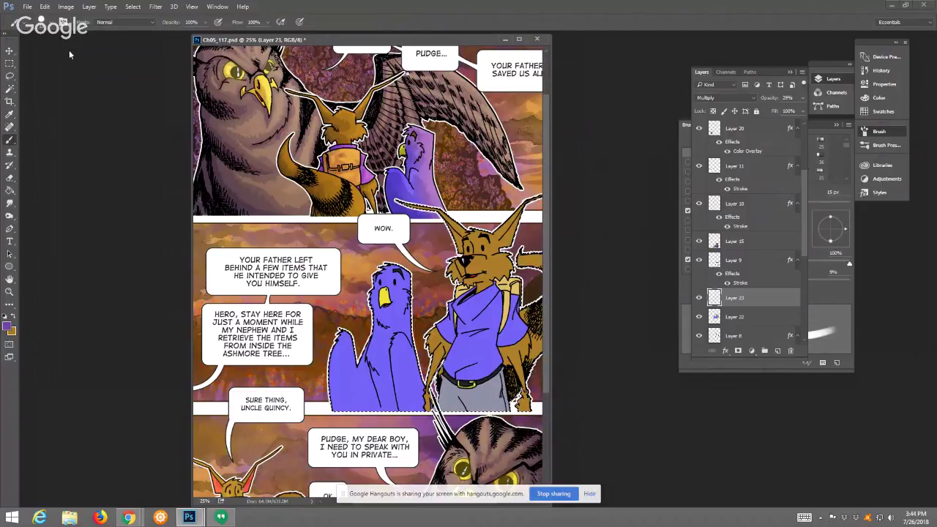
left_click(838, 296)
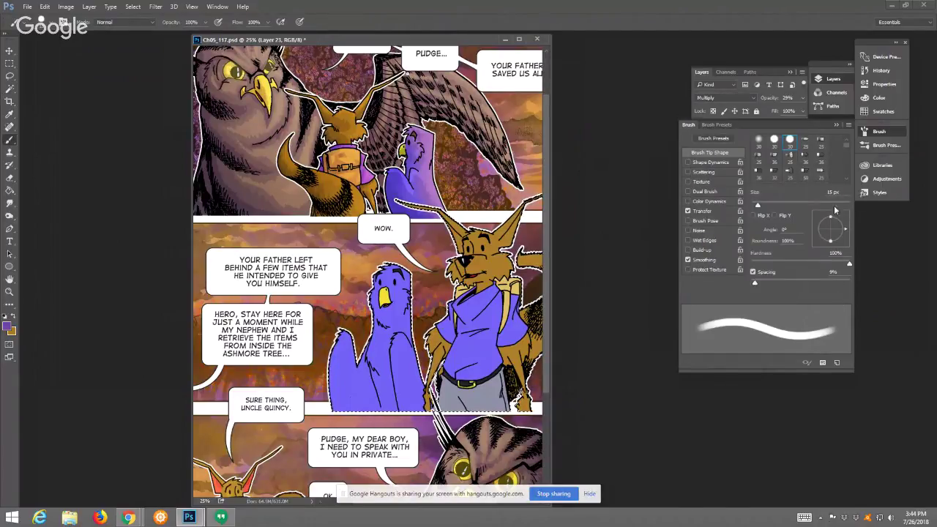
left_click(805, 156)
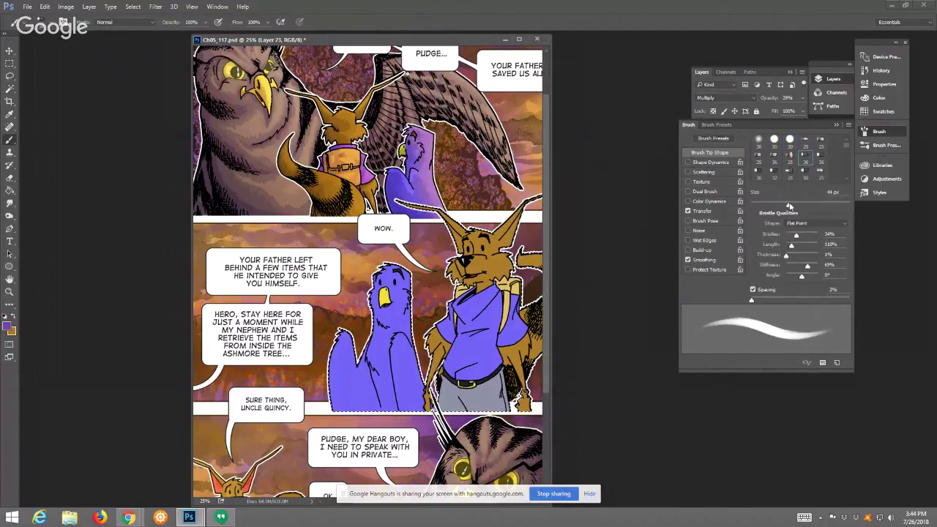
left_click_drag(789, 205, 803, 205)
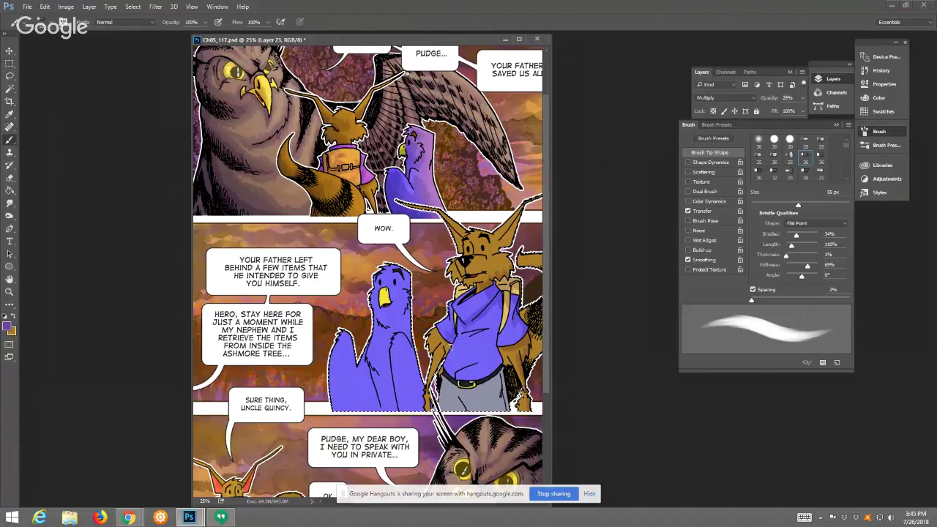
Brush purple shadows over the standing character and the bird, and fill the outlined shadow area on the bird's wing with the Paint Bucket
left_click_drag(441, 351, 431, 404)
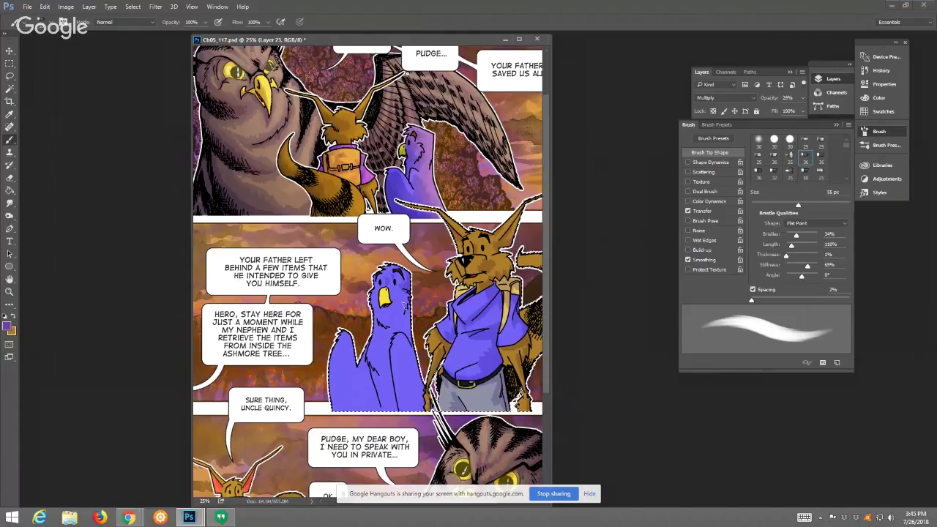
mouse_move(407, 308)
left_mouse_down()
mouse_move(382, 327)
mouse_move(412, 323)
left_mouse_up()
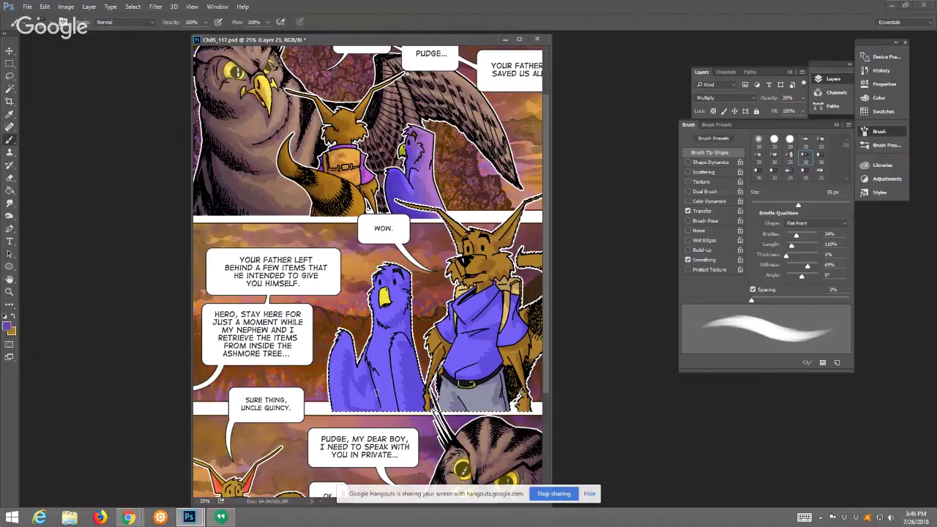
left_click(9, 190)
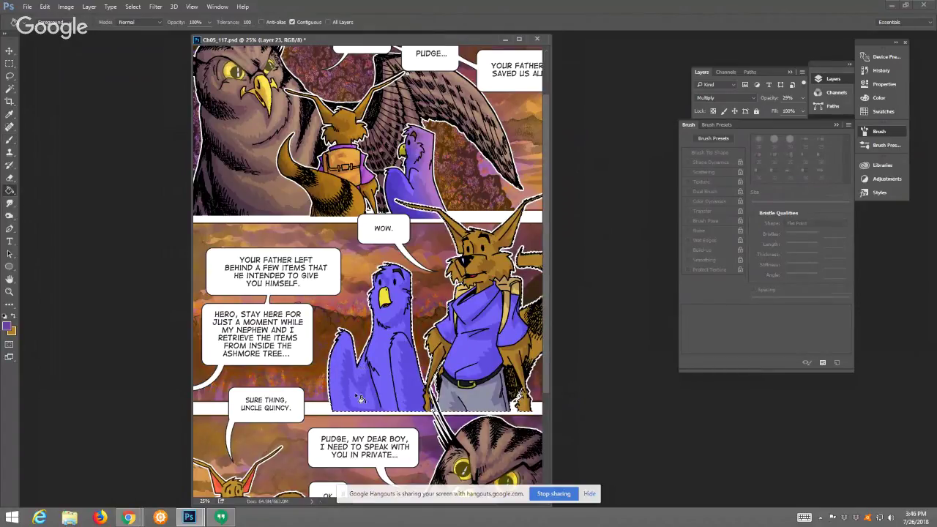
left_click(412, 374)
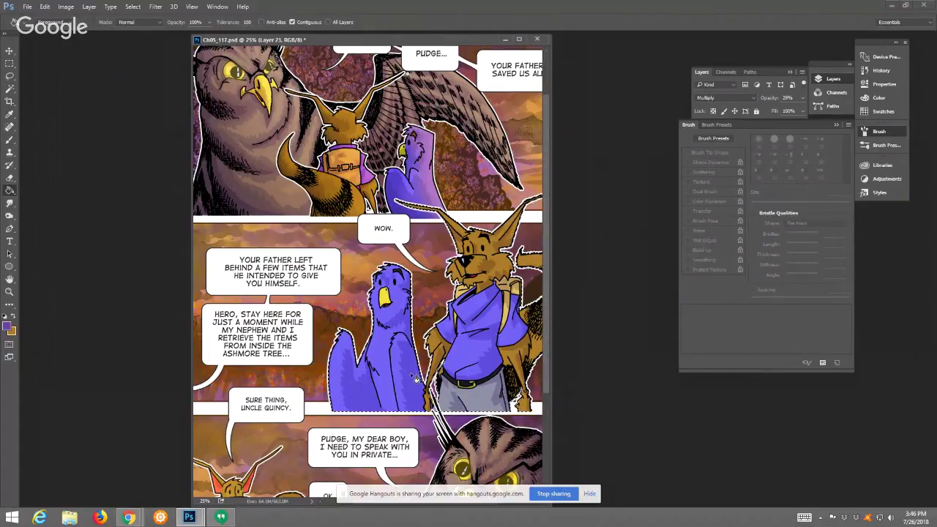
Brush further purple shading onto the middle-panel characters and enlarge the bristle brush to 79 px for the standing character's side
left_click(10, 140)
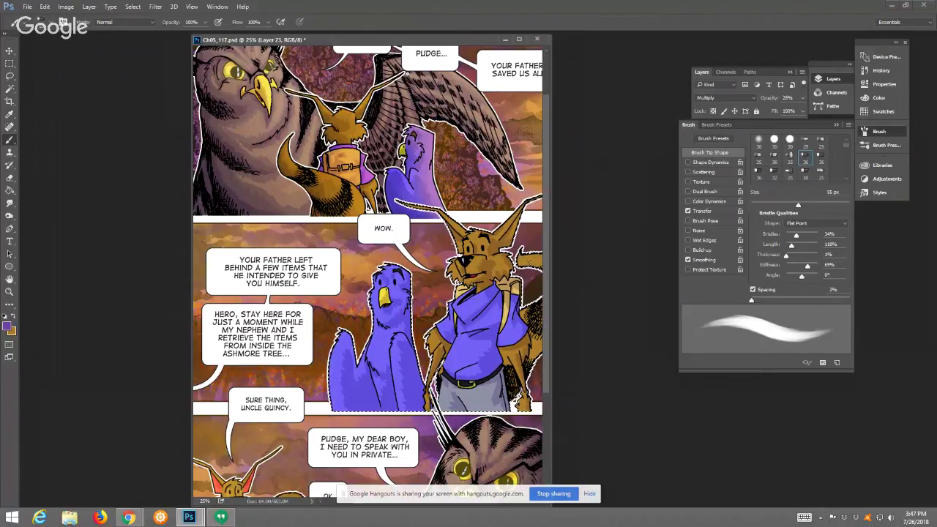
left_click_drag(535, 256, 451, 235)
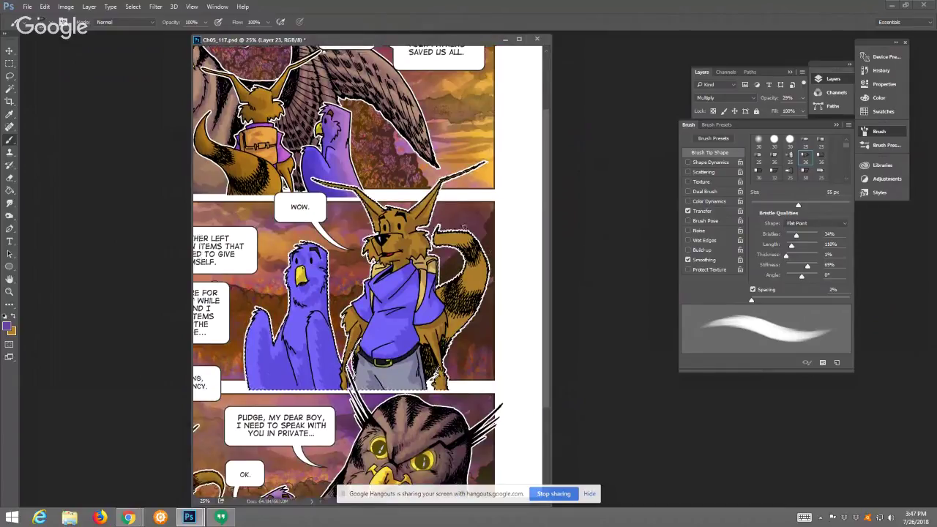
left_click(818, 203)
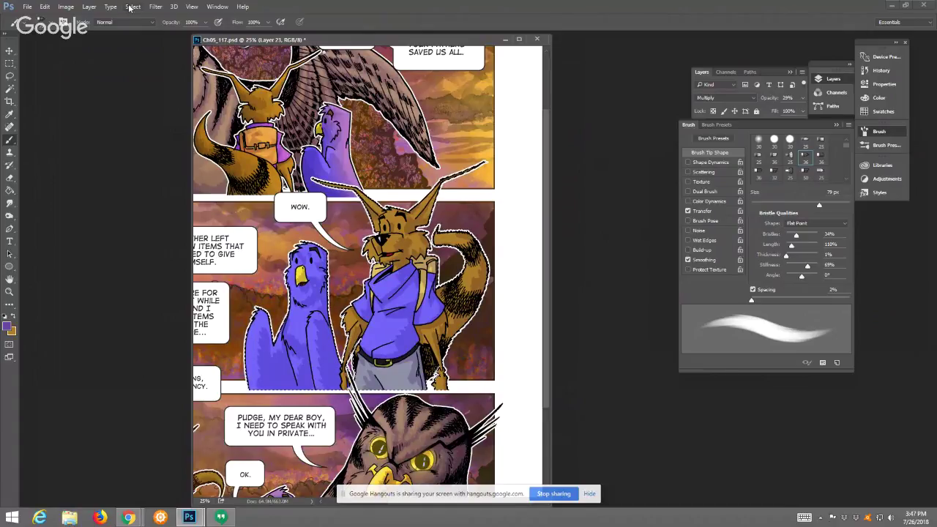
Merge the shading layer down into Layer 22 and burn the characters with a large soft brush, Midtones at 34% exposure
left_click(155, 6)
left_click(165, 18)
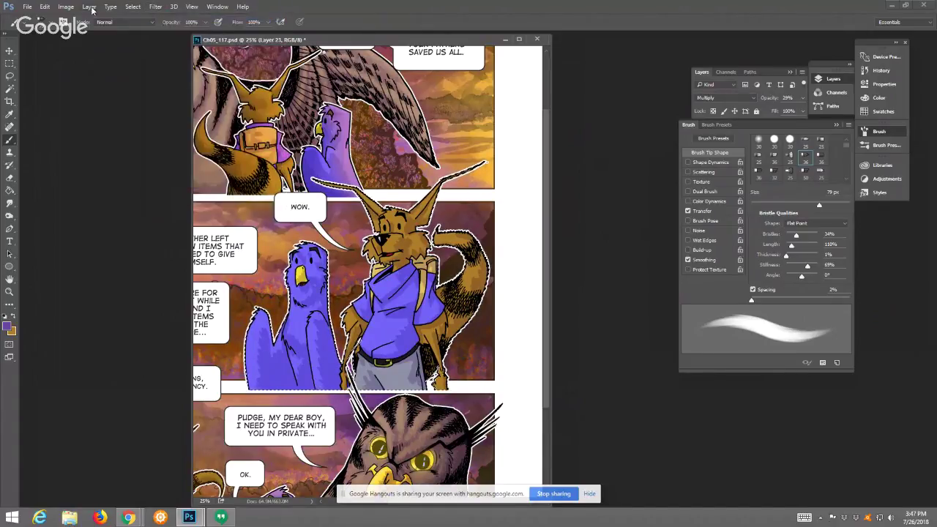
left_click(89, 7)
left_click(117, 339)
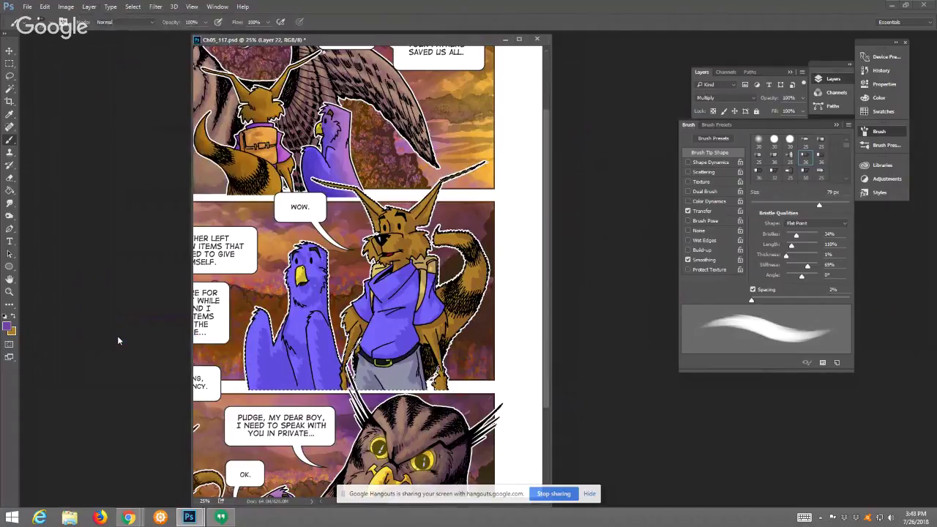
left_click(10, 215)
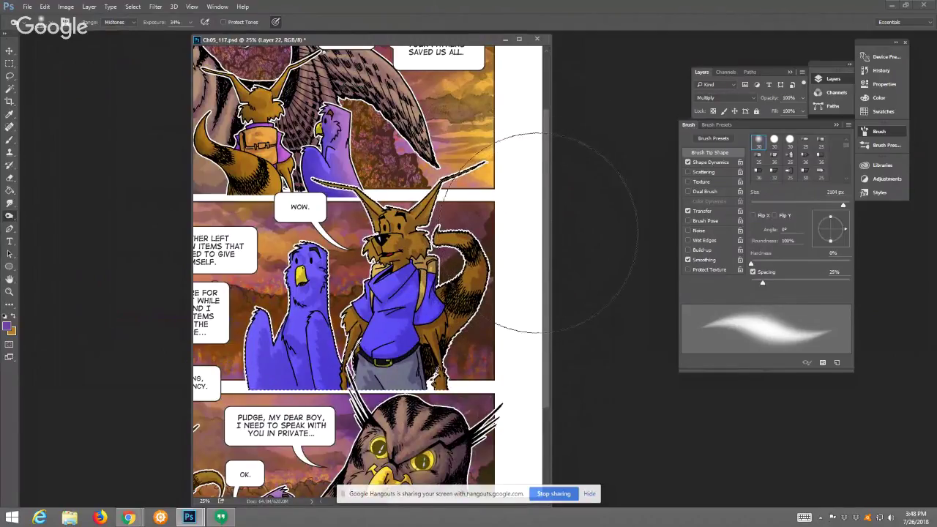
Swap the foreground colour to golden brown and set the flat-point bristle brush to 15 px
left_click(14, 316)
left_click(10, 139)
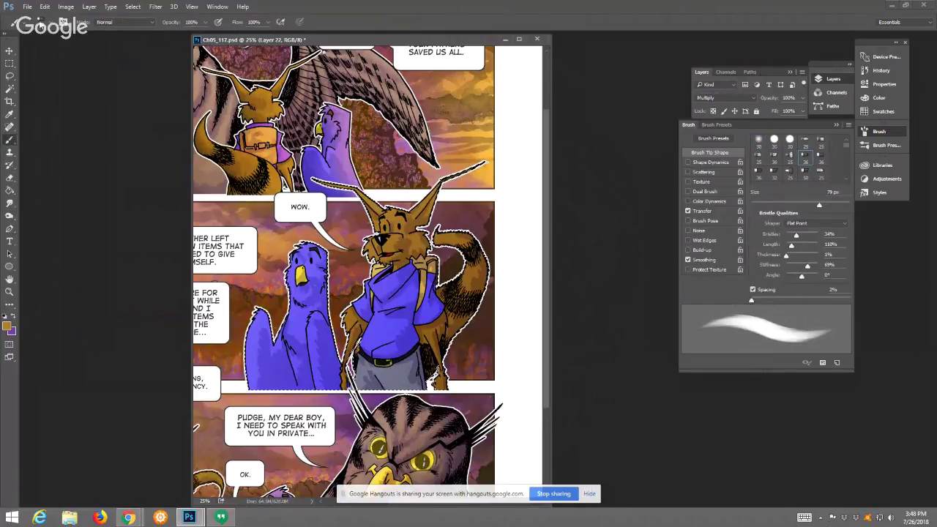
left_click_drag(777, 205, 767, 203)
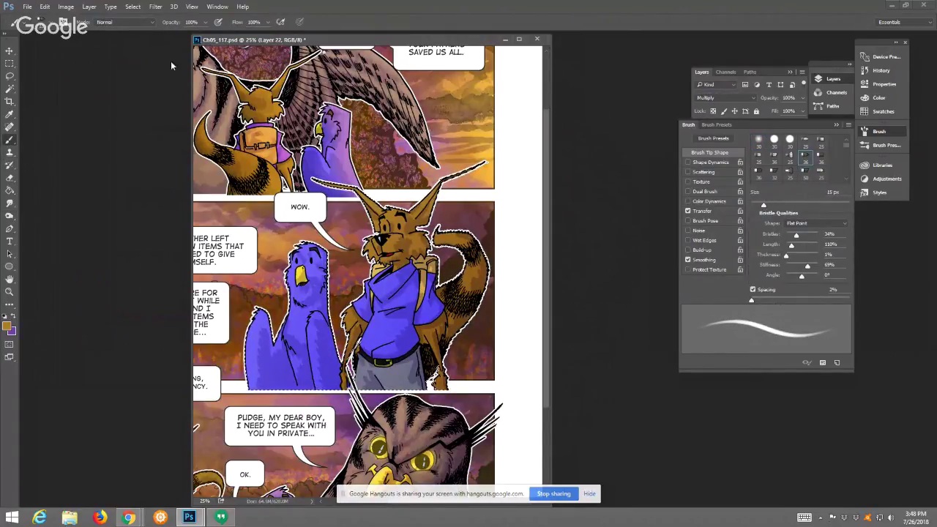
Create a new layer above Layer 22 in Screen mode at 37% opacity
left_click(89, 7)
mouse_move(176, 17)
left_click(214, 17)
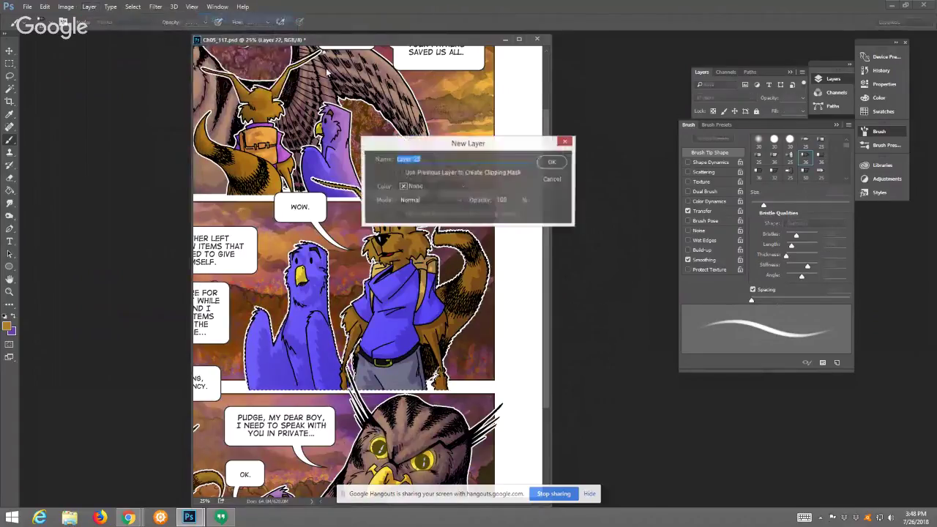
left_click(459, 200)
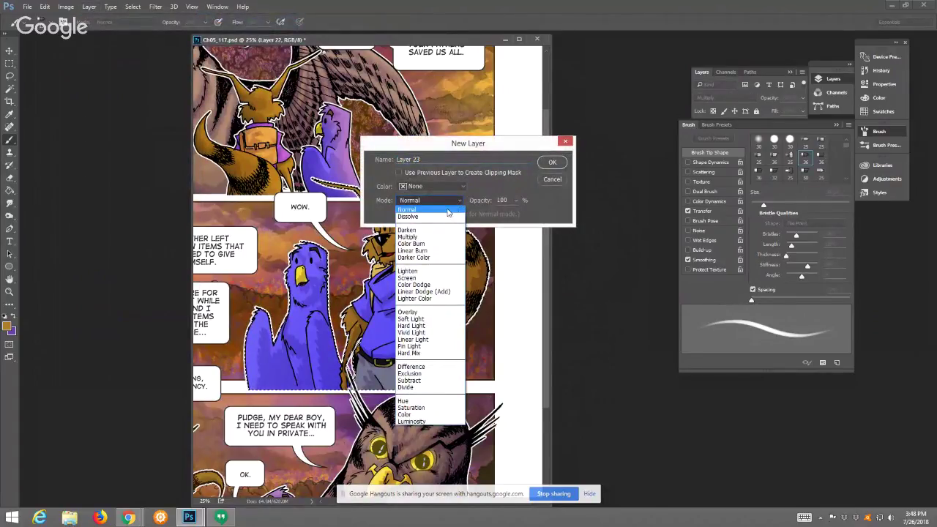
left_click(448, 278)
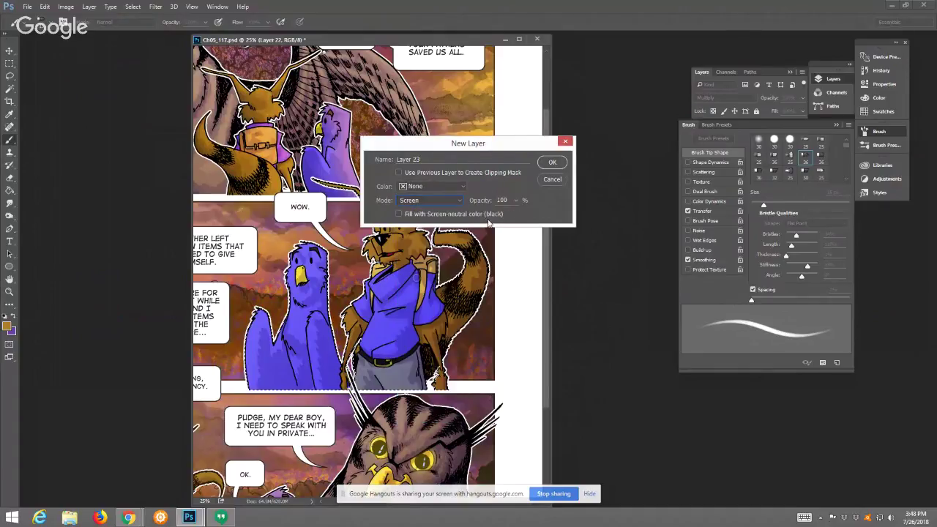
left_click_drag(516, 205, 488, 216)
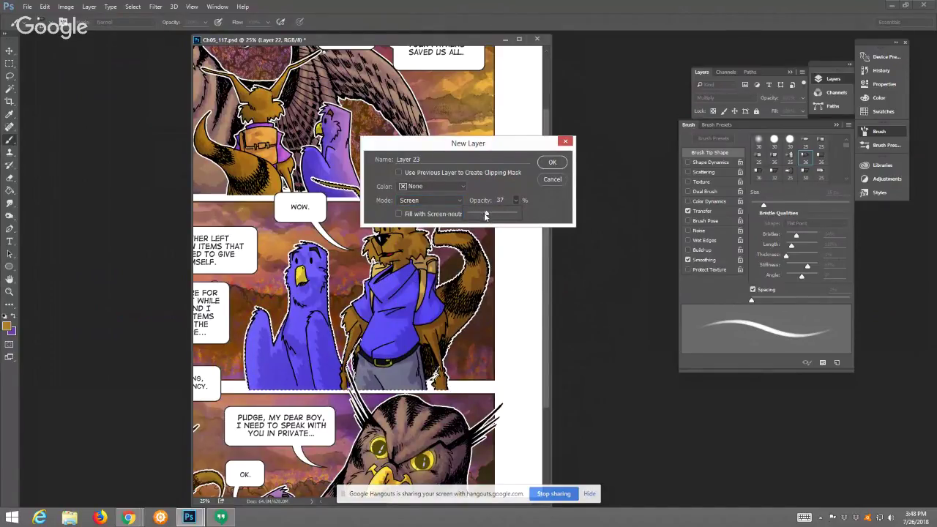
left_click(551, 161)
Outline highlight areas on the standing character's face with the golden-brown brush and fill them with the Paint Bucket
key("z")
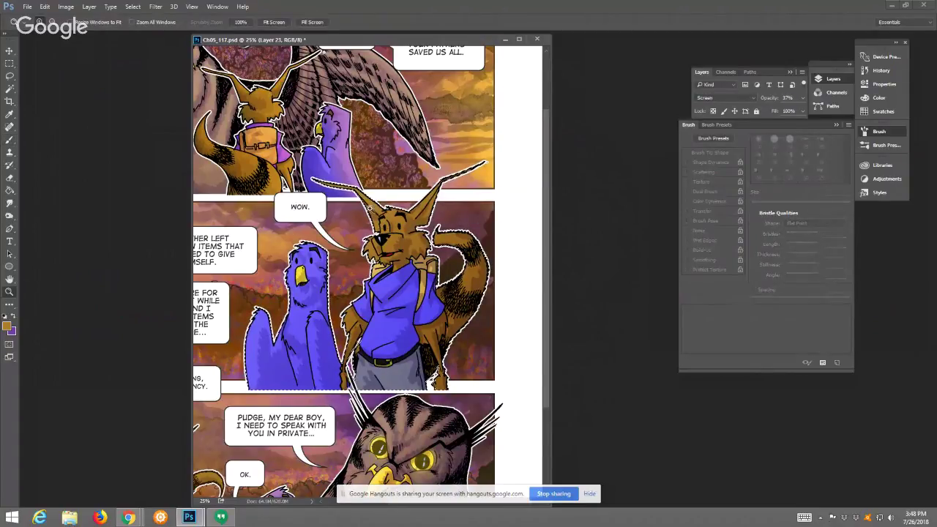
left_click_drag(357, 207, 426, 286)
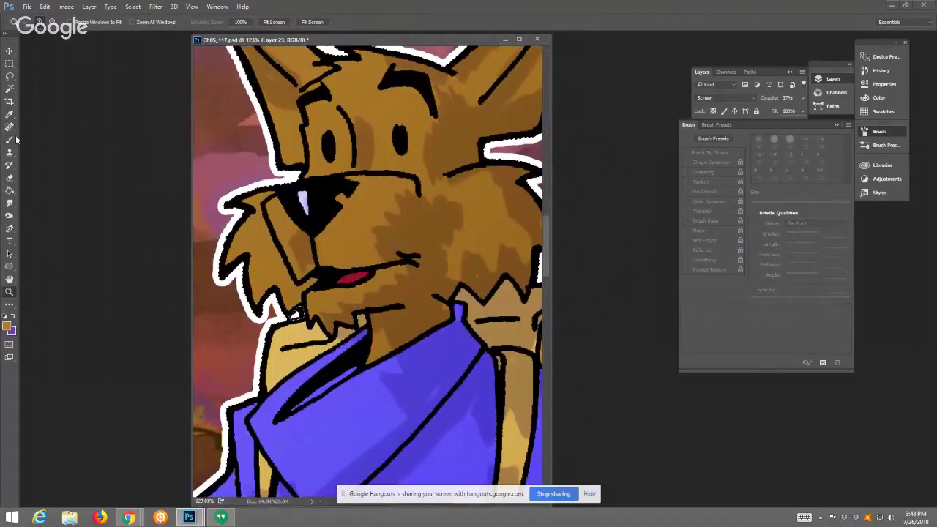
key("b")
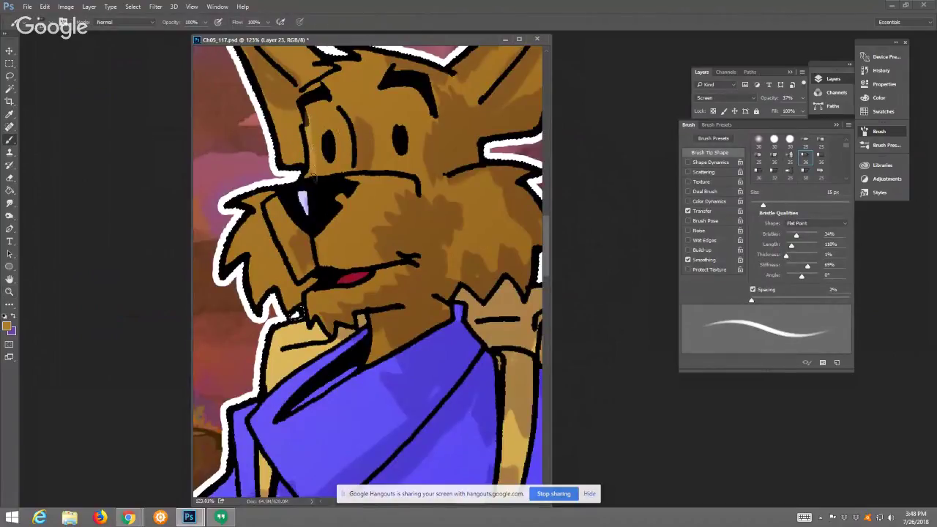
mouse_move(336, 106)
left_mouse_down()
mouse_move(359, 170)
mouse_move(360, 125)
mouse_move(376, 145)
mouse_move(418, 86)
mouse_move(444, 110)
mouse_move(442, 167)
mouse_move(489, 189)
mouse_move(513, 182)
mouse_move(523, 208)
mouse_move(501, 208)
mouse_move(521, 276)
mouse_move(455, 256)
mouse_move(471, 280)
mouse_move(443, 270)
mouse_move(438, 291)
mouse_move(426, 281)
mouse_move(425, 339)
mouse_move(371, 369)
mouse_move(375, 330)
left_mouse_up()
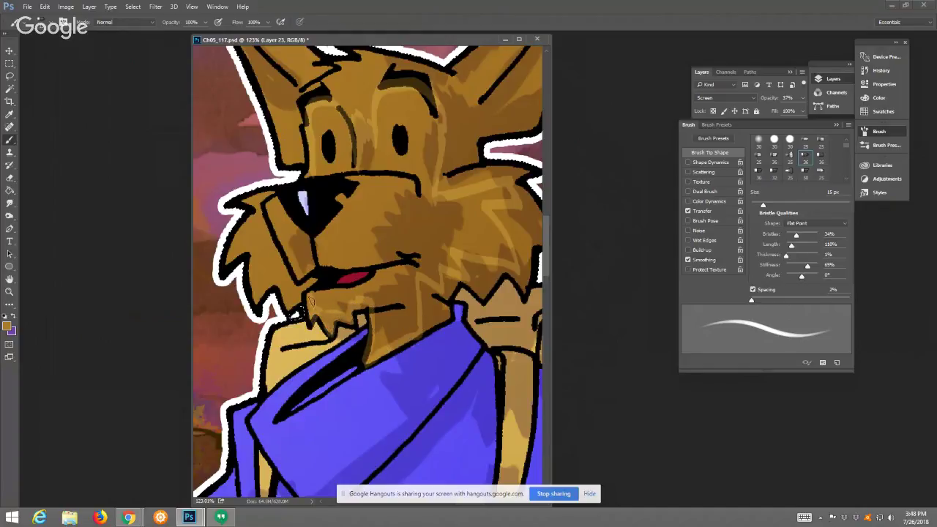
mouse_move(306, 279)
left_mouse_down()
mouse_move(290, 246)
mouse_move(257, 268)
mouse_move(264, 220)
mouse_move(280, 219)
mouse_move(269, 208)
mouse_move(315, 167)
left_mouse_up()
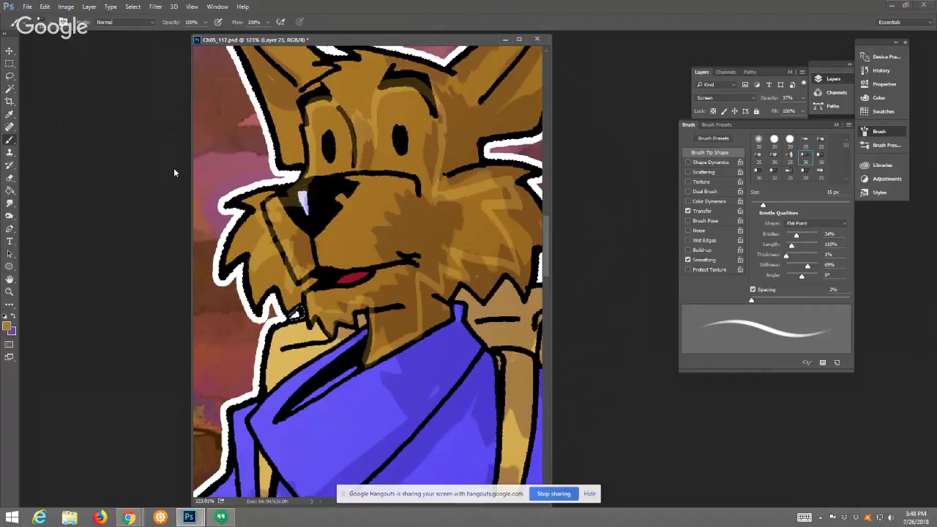
left_click(13, 190)
left_click(392, 206)
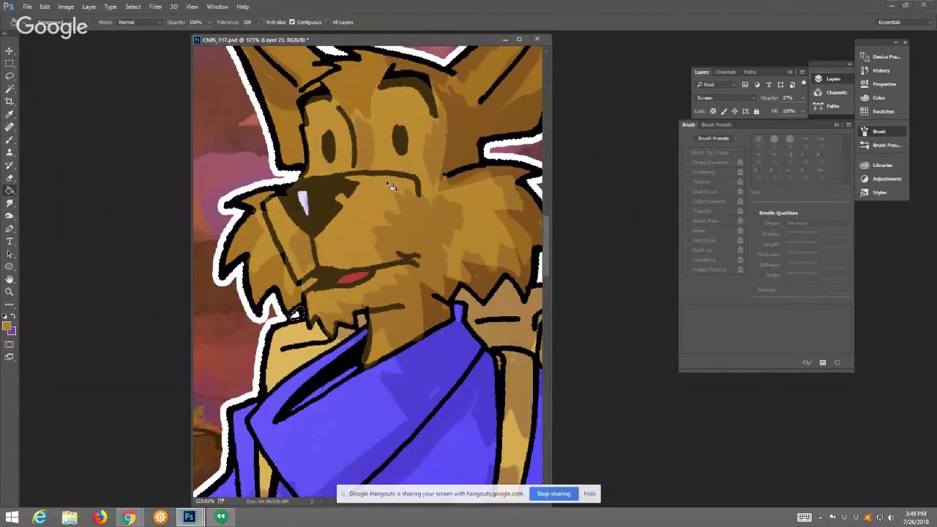
Merge the face highlight layer down into Layer 22
left_click(155, 7)
left_click(155, 7)
left_click(89, 7)
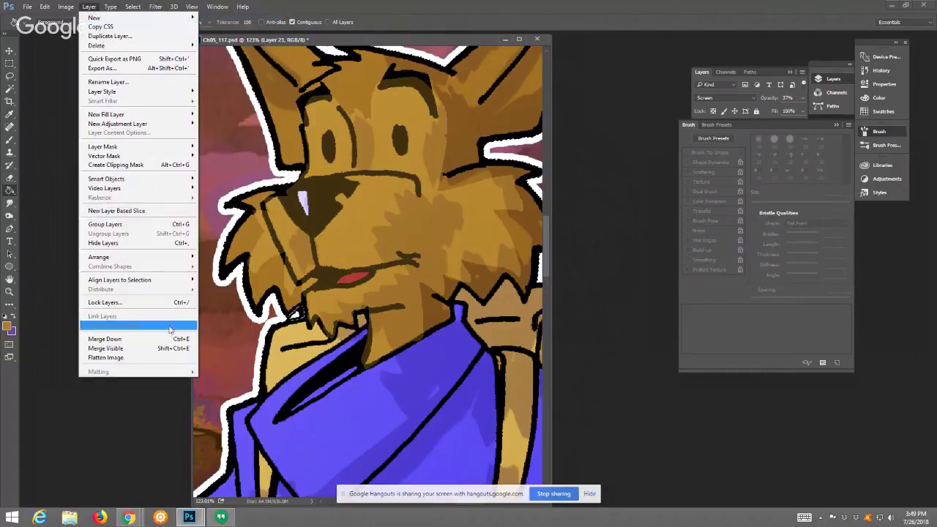
left_click(166, 335)
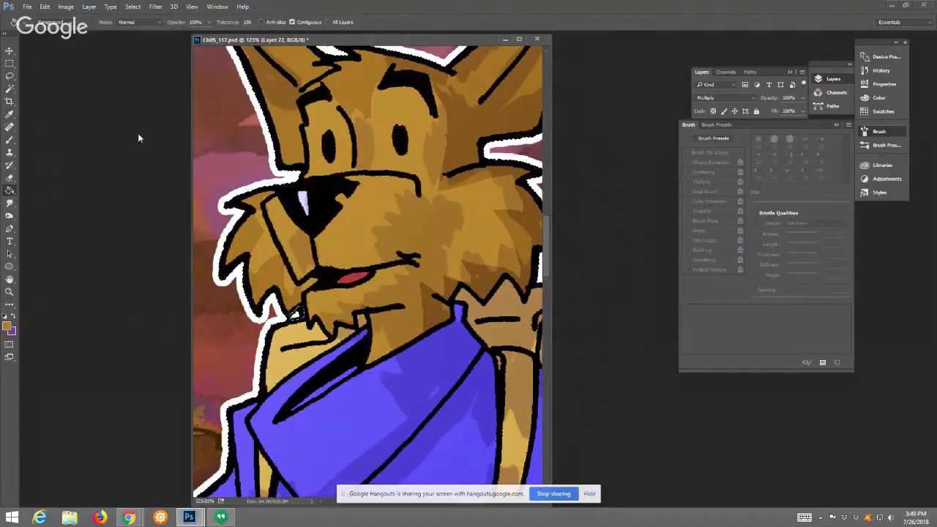
Create another new layer above Layer 22 in Screen mode at 43% opacity
left_click(89, 7)
mouse_move(131, 18)
left_click(225, 17)
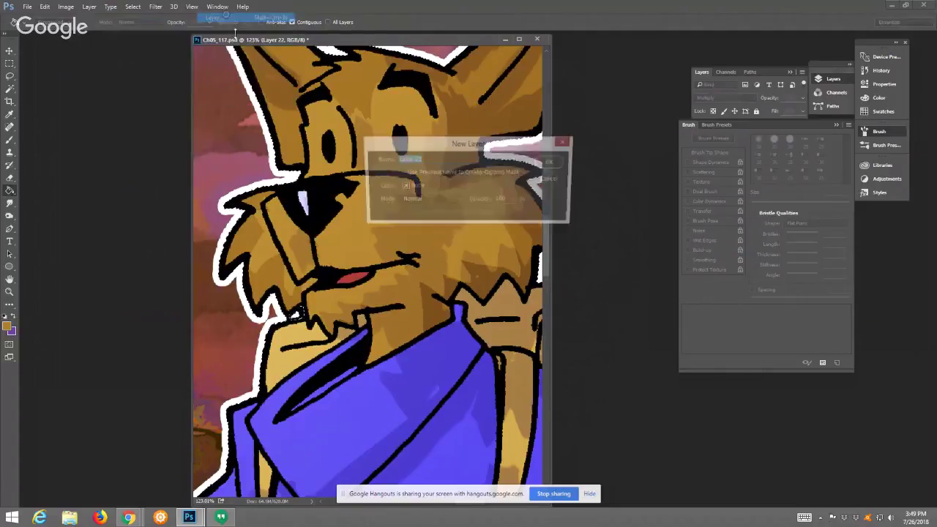
left_click(458, 199)
left_click(423, 287)
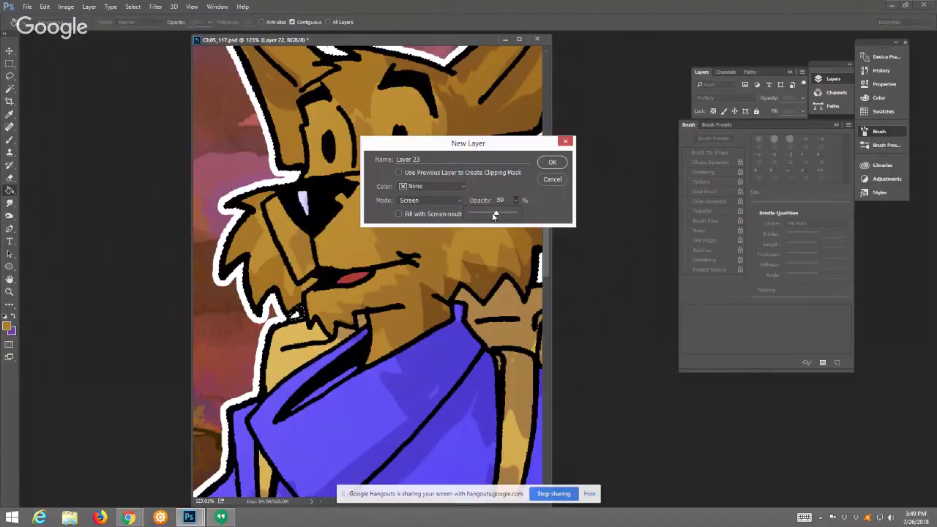
left_click_drag(494, 214, 491, 214)
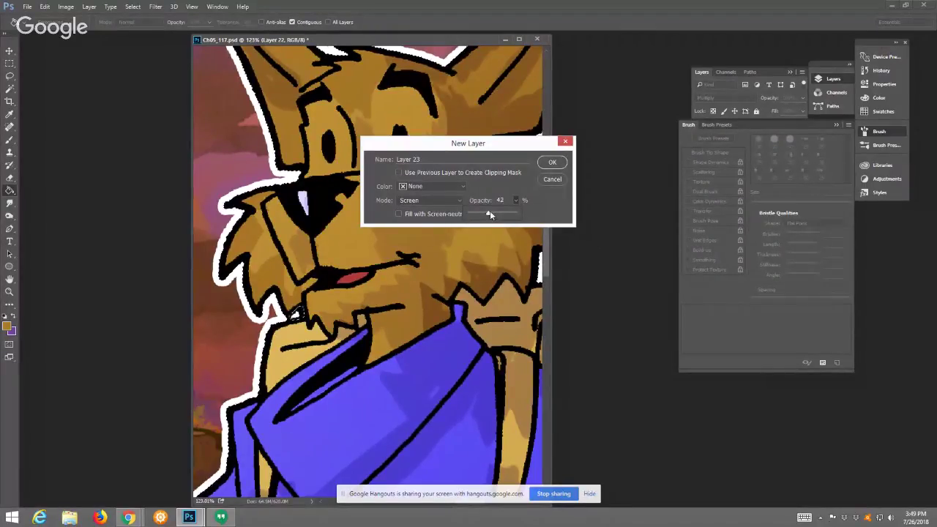
left_click(551, 162)
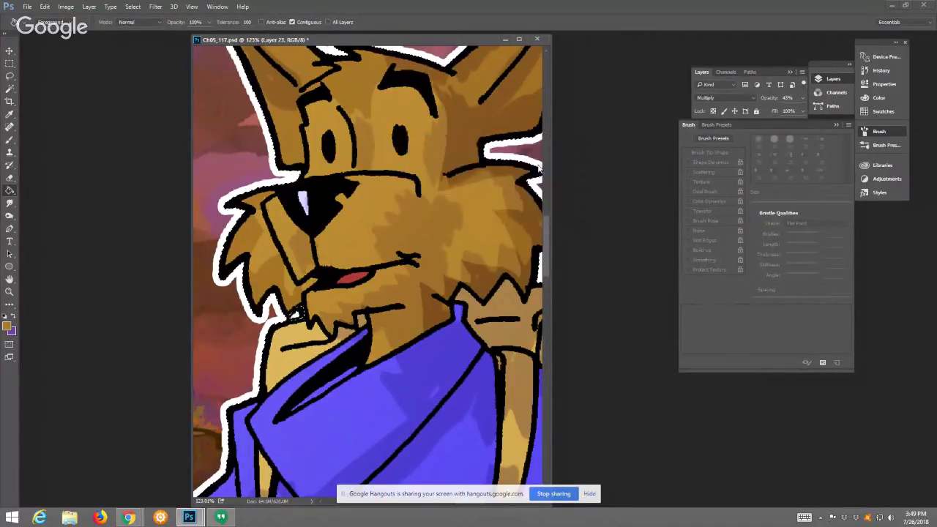
Outline further golden-brown highlights on the standing character's muzzle, chin and neck with the brush and fill them with the Paint Bucket
left_click(9, 140)
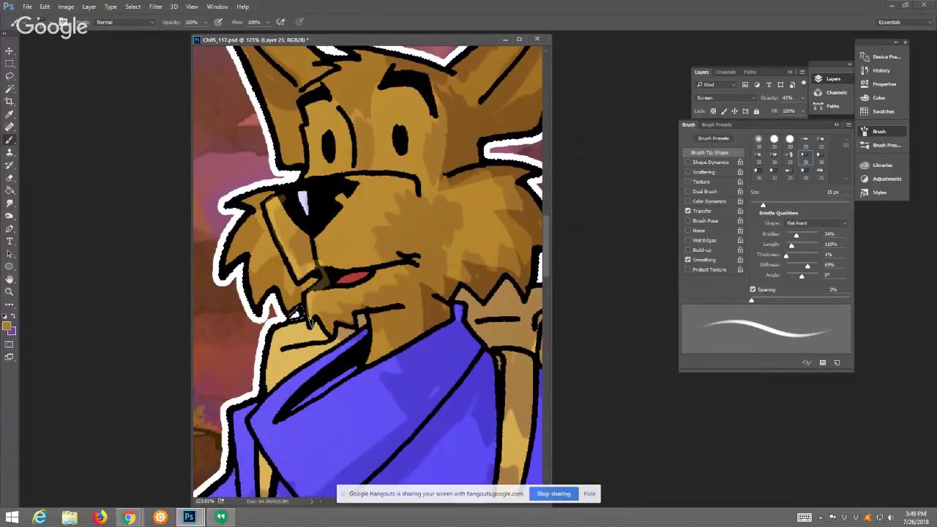
left_click_drag(354, 313, 399, 306)
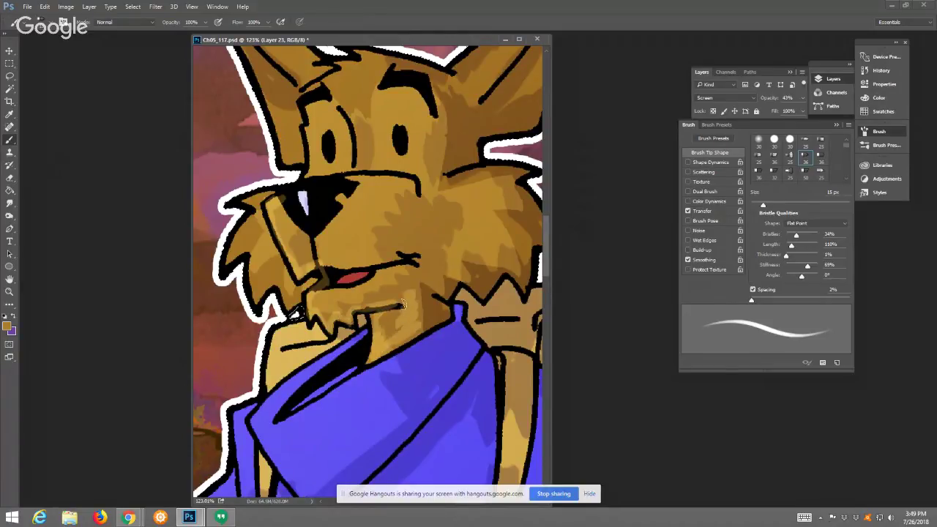
mouse_move(285, 203)
left_mouse_down()
mouse_move(348, 193)
mouse_move(382, 210)
mouse_move(405, 251)
mouse_move(404, 297)
left_mouse_up()
key("g")
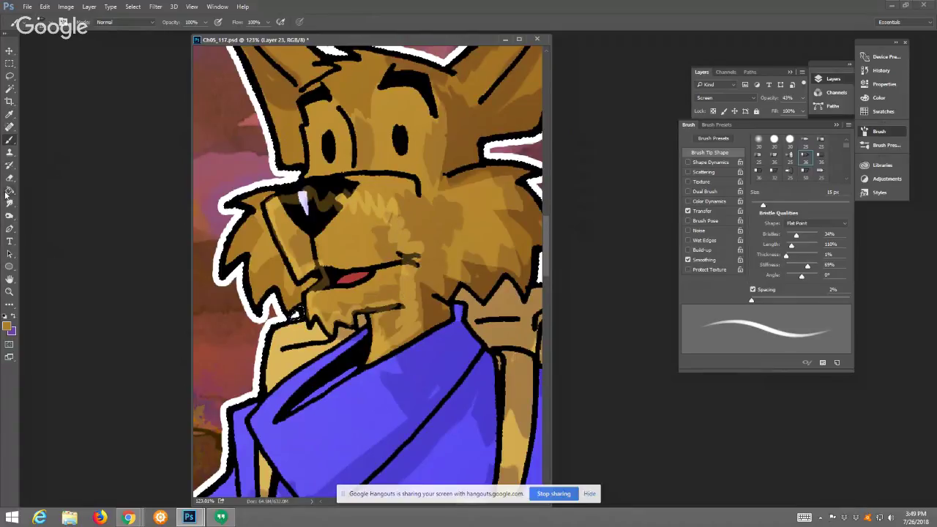
left_click(358, 250)
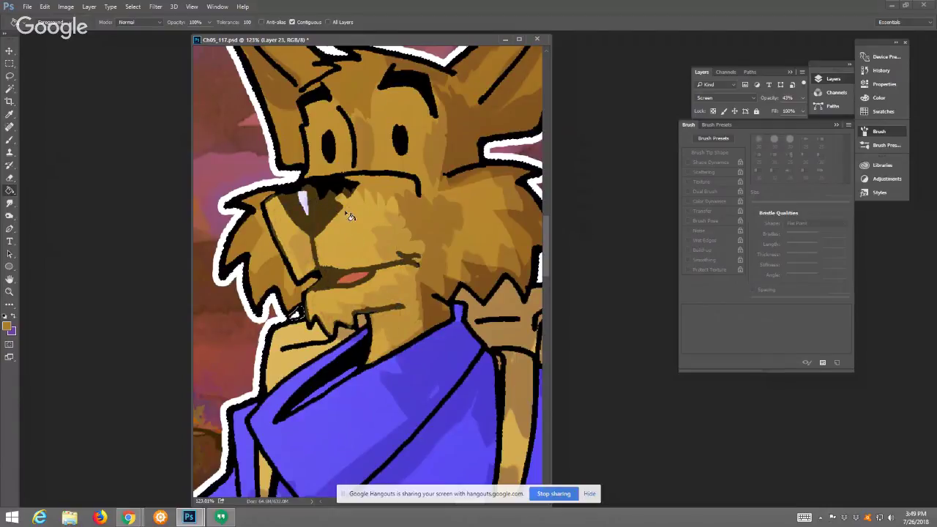
Merge the muzzle highlight layer down into Layer 22
left_click(156, 6)
left_click(156, 6)
left_click(89, 6)
left_click(132, 340)
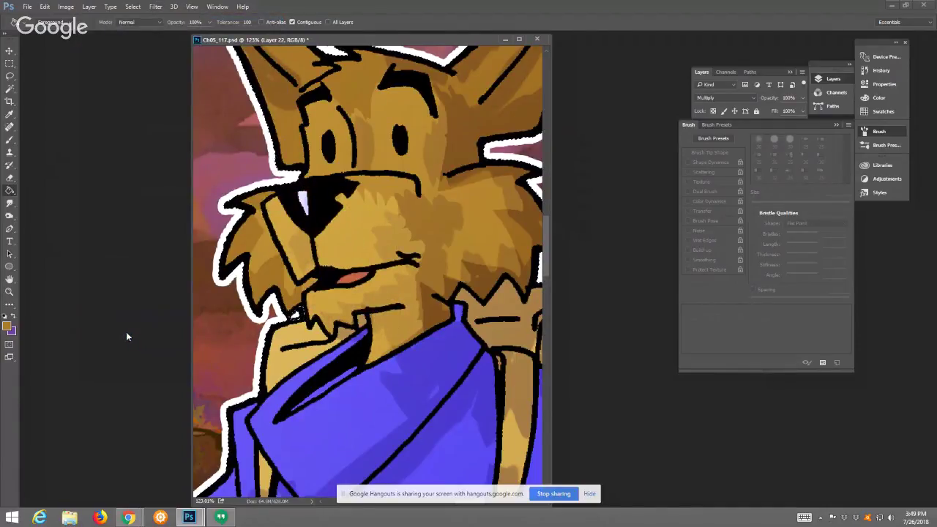
Set the foreground colour to a strong red, #bb1014
left_click(9, 291)
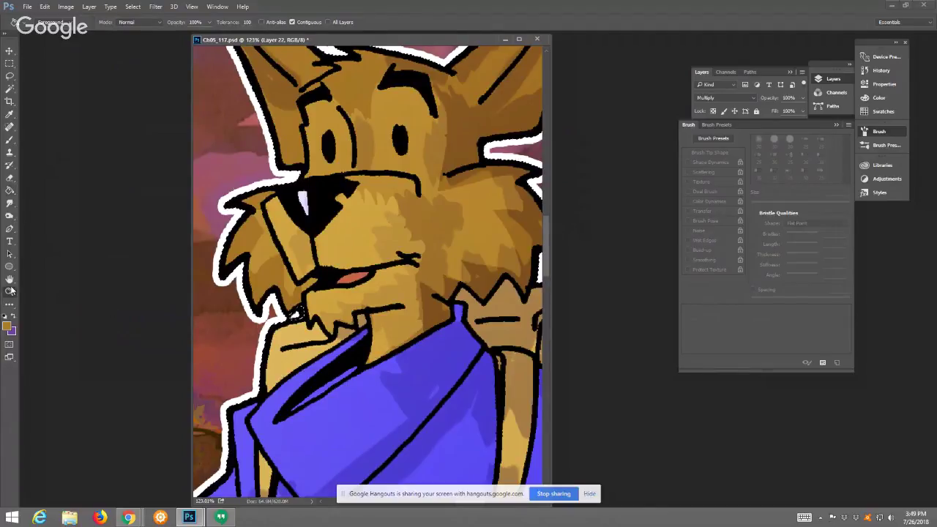
left_click(273, 22)
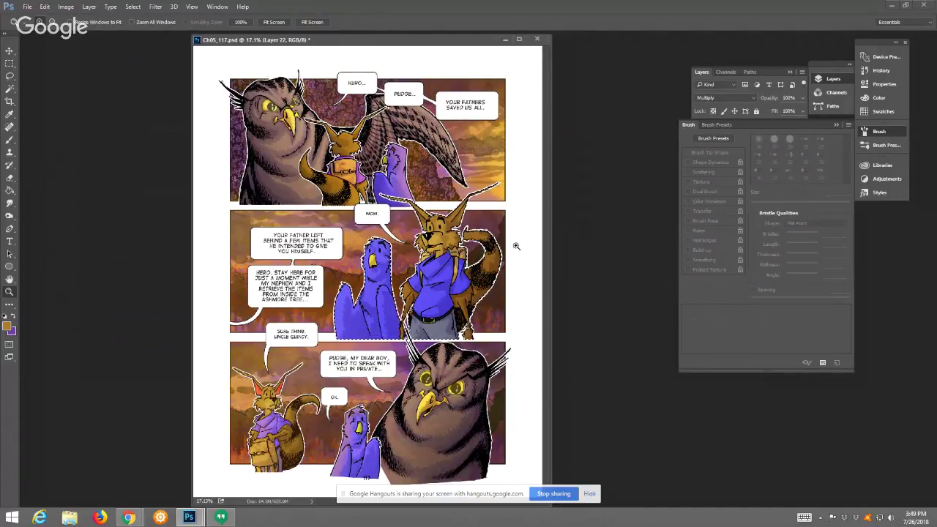
left_click(441, 259)
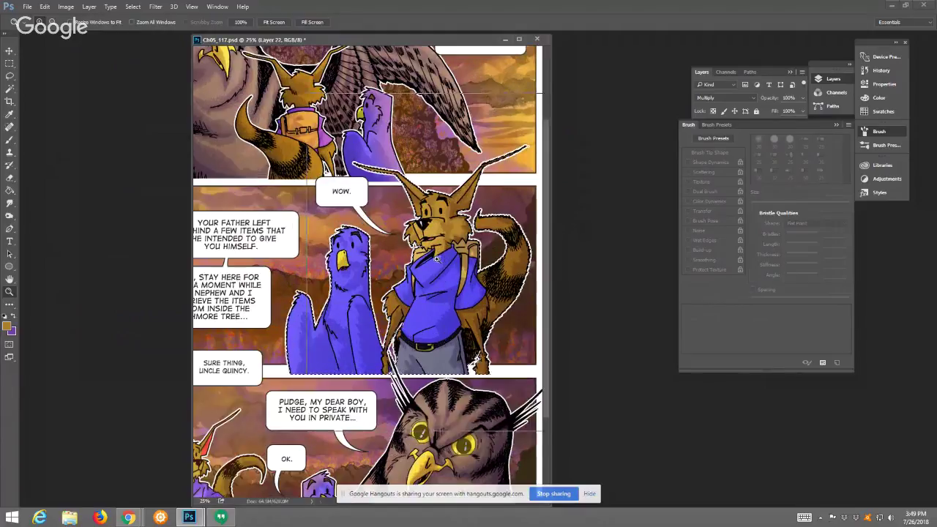
left_click(459, 245)
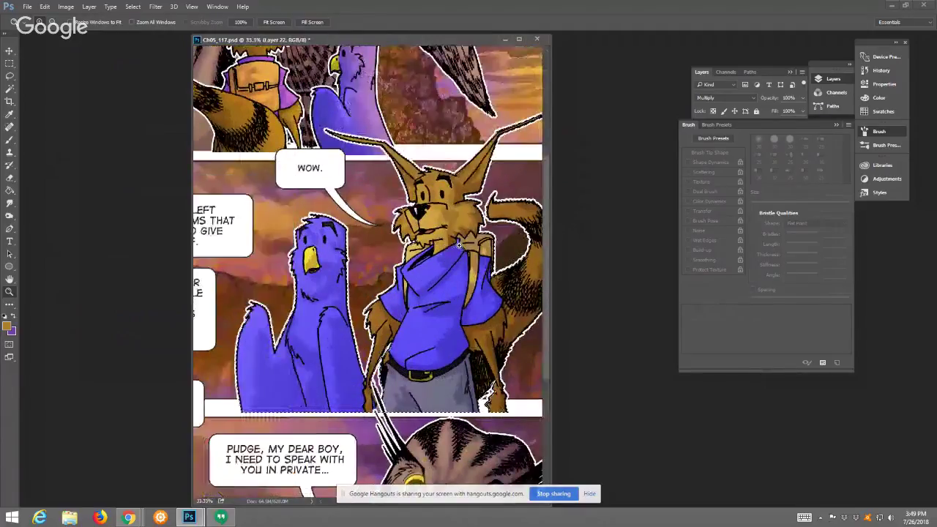
left_click(8, 330)
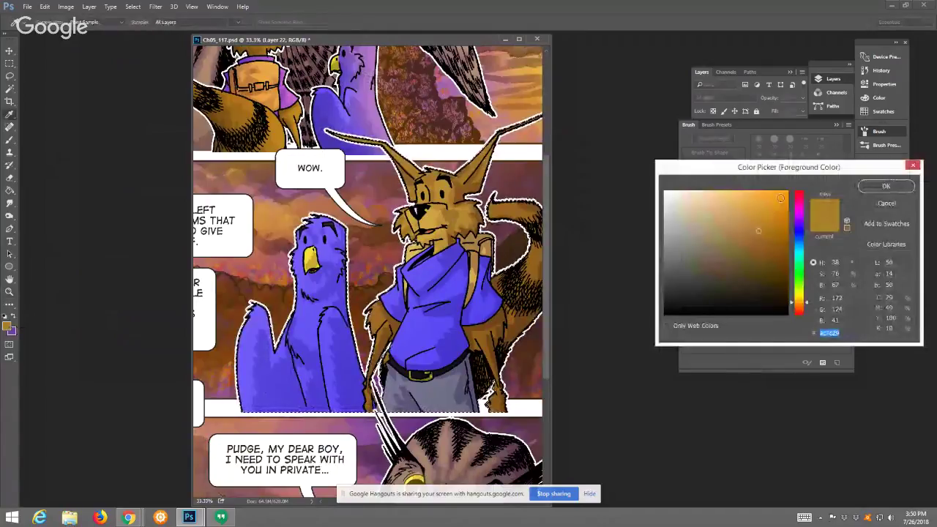
left_click(796, 195)
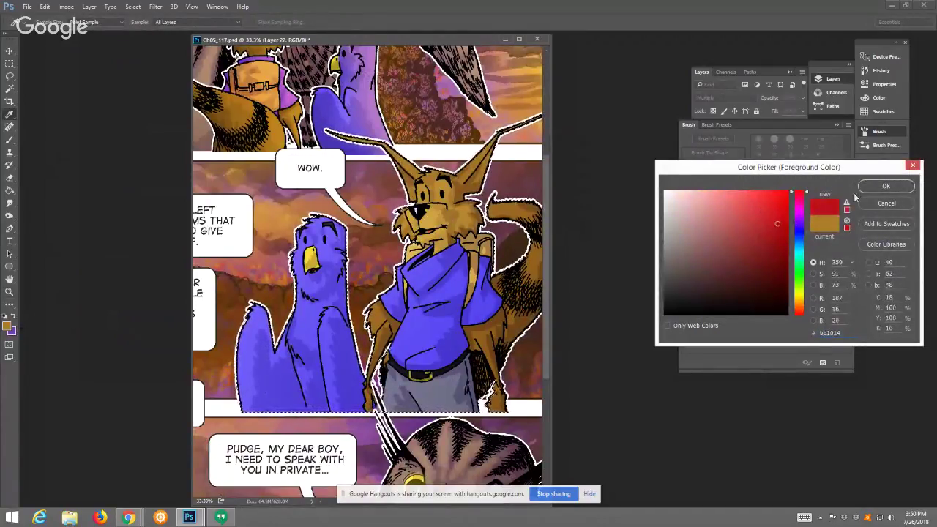
key("Return")
Switch the brush to Color blend mode and paint the insides of the standing character's two ears red
key("z")
key("b")
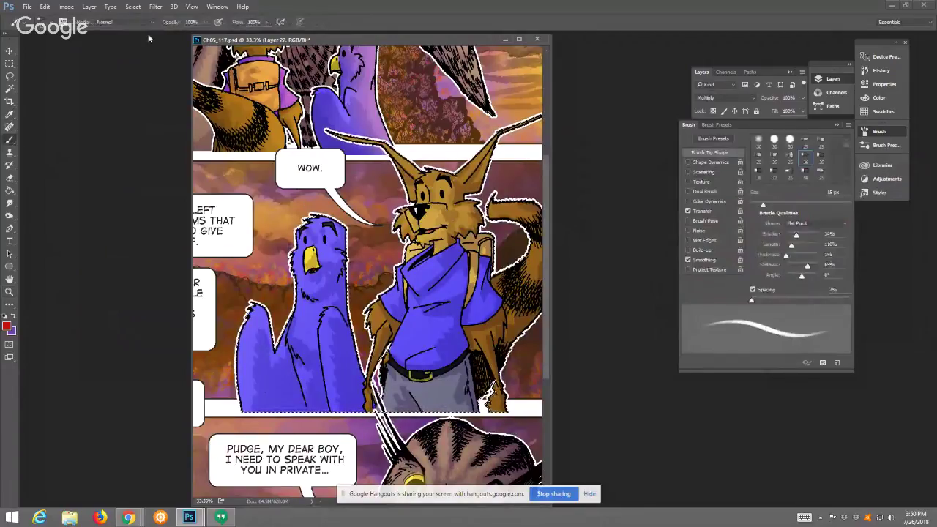
left_click(128, 22)
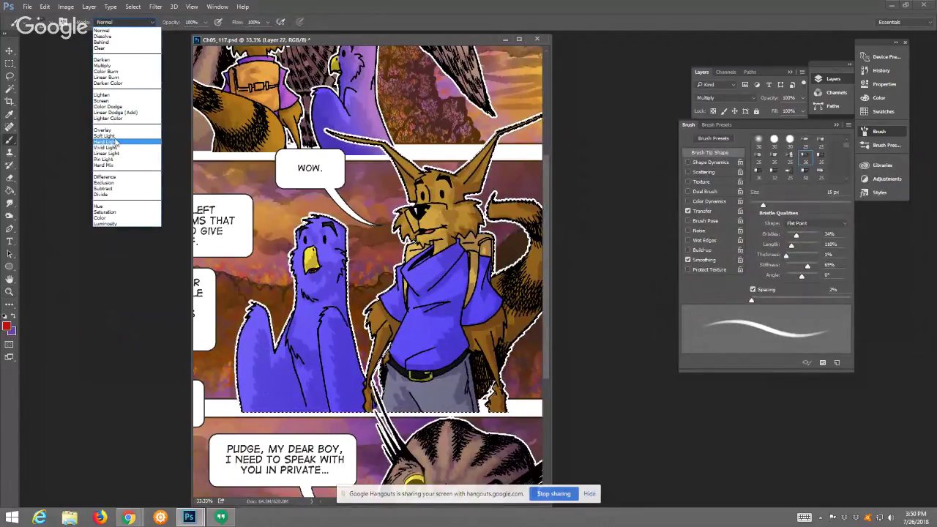
left_click(112, 220)
left_click(9, 291)
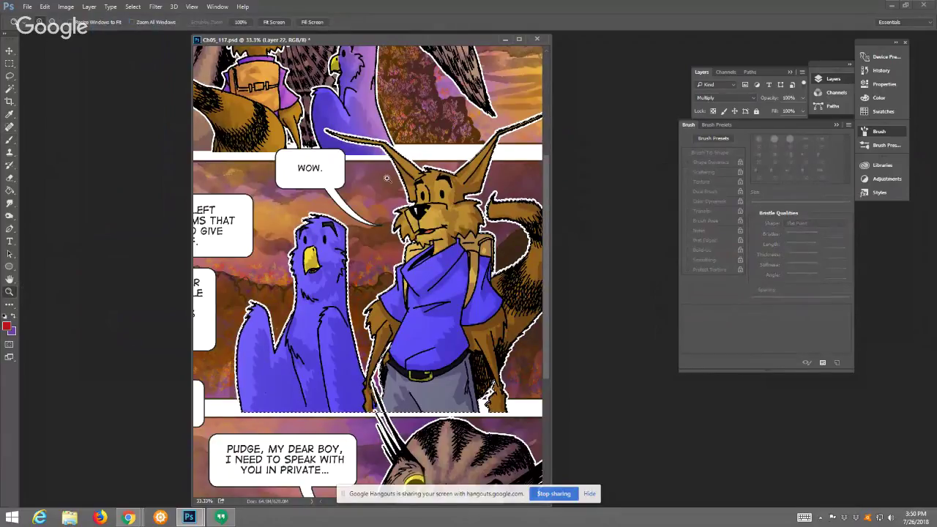
left_click_drag(370, 155, 432, 197)
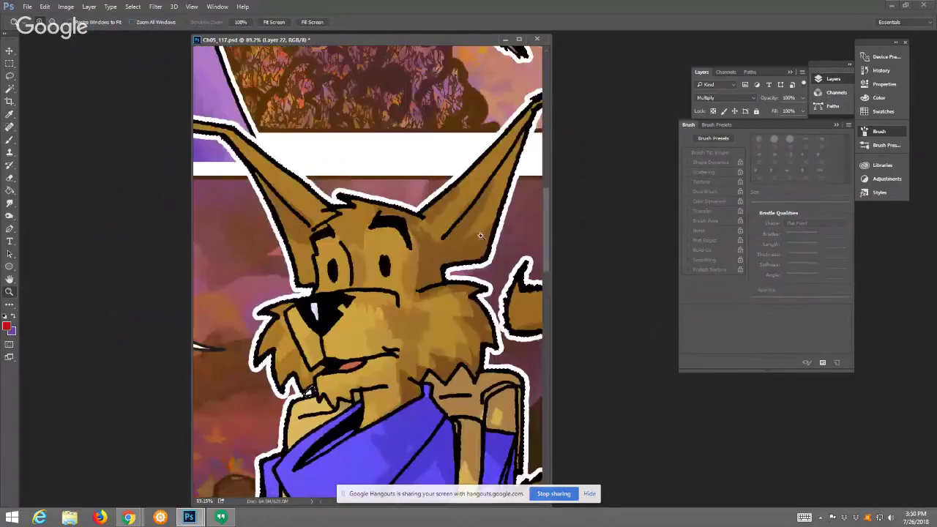
left_click(13, 140)
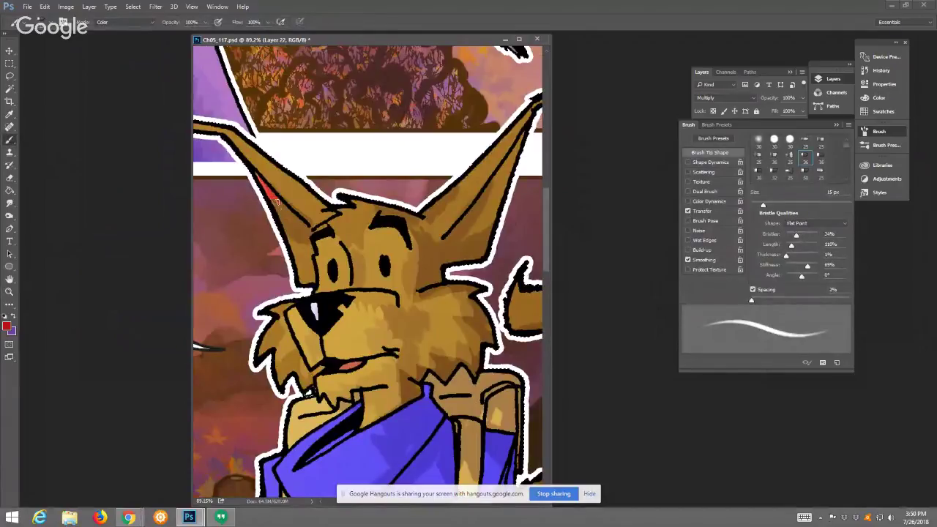
left_click_drag(302, 228, 296, 249)
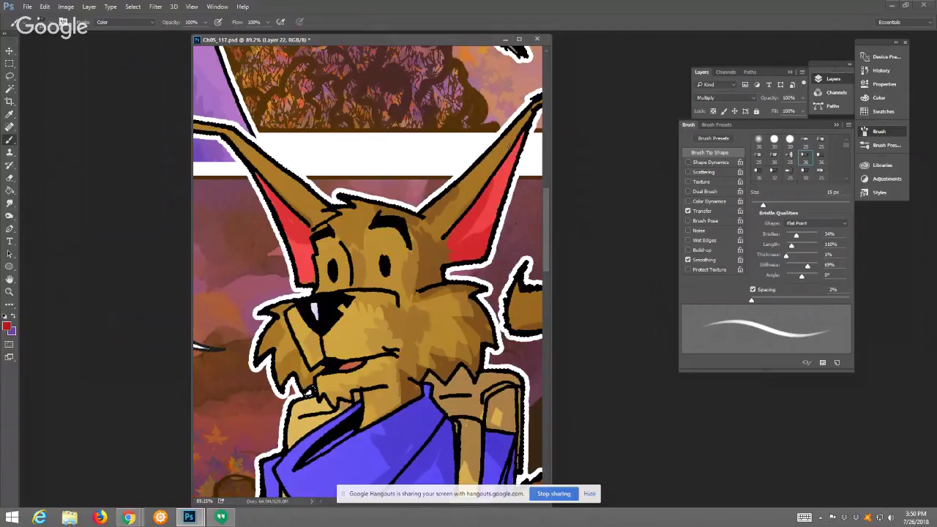
Change the foreground colour to a bright orange
left_click(8, 291)
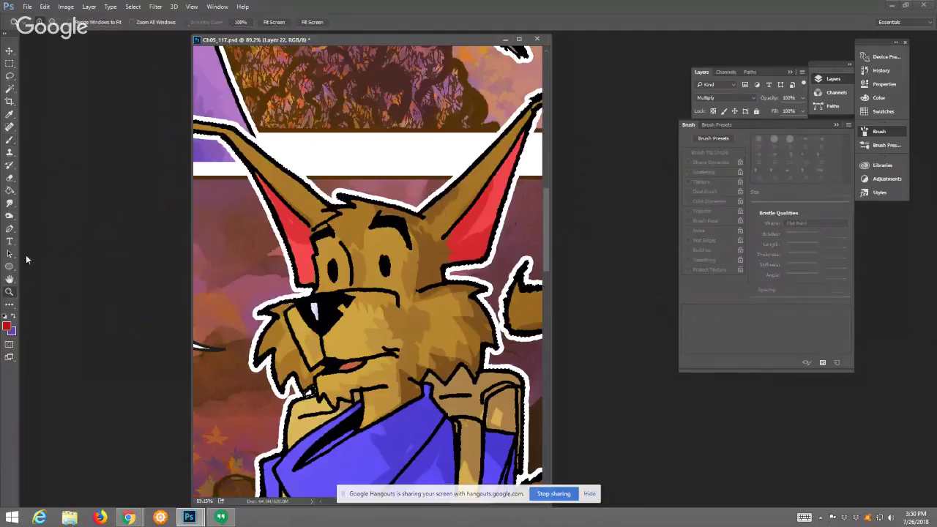
left_click(274, 22)
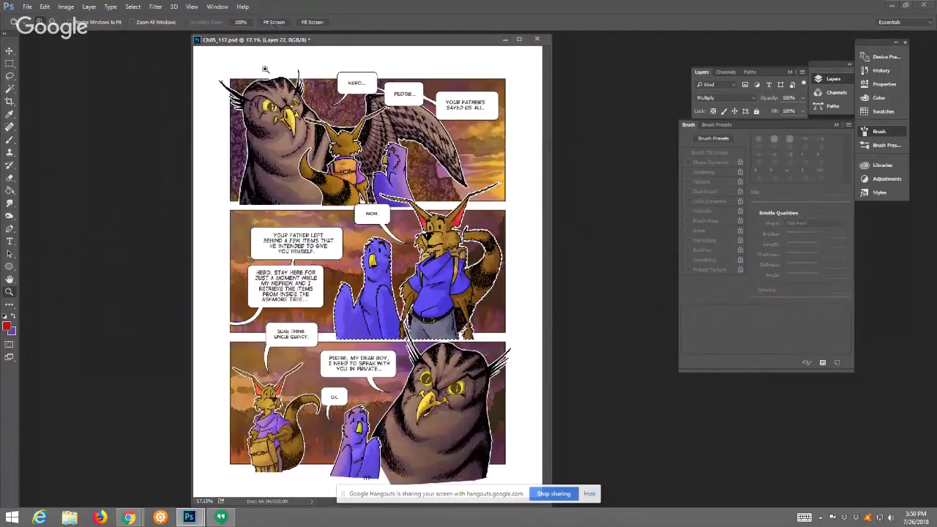
key("ctrl+plus")
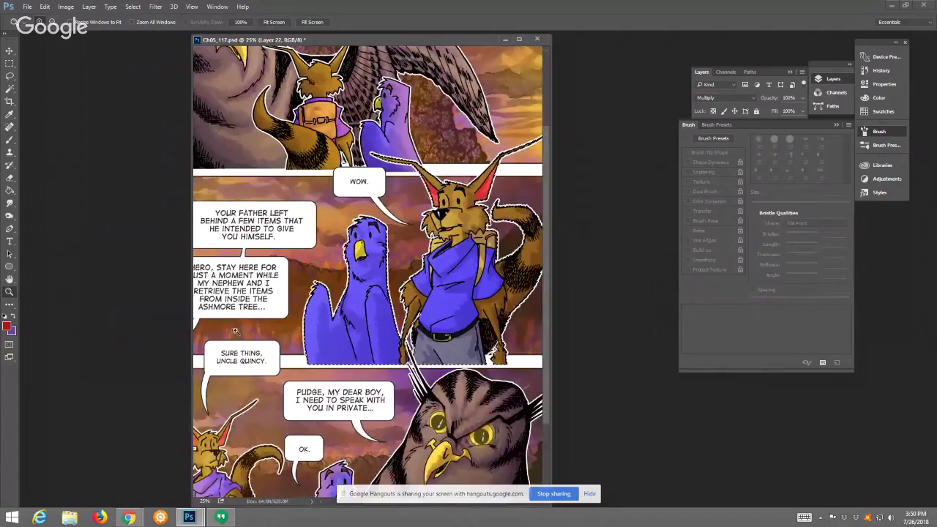
left_click(8, 326)
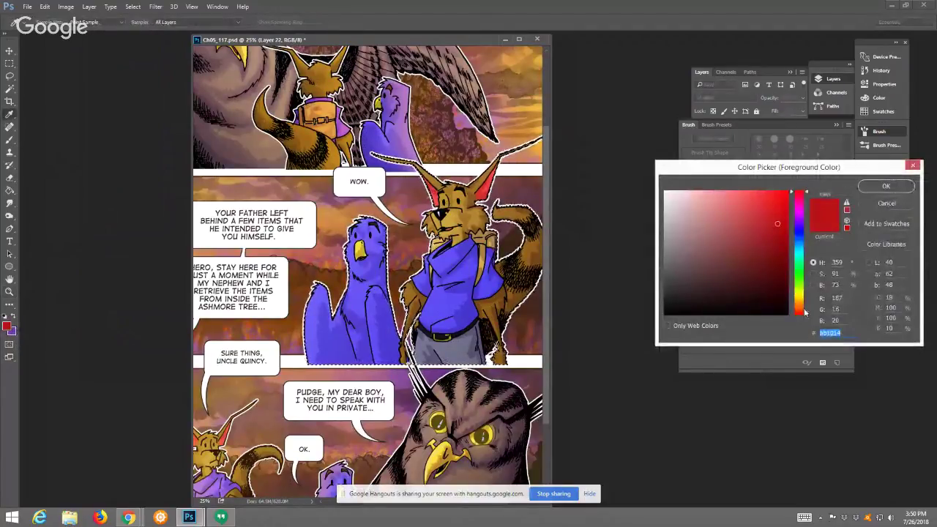
left_click(800, 309)
left_click_drag(803, 310, 802, 304)
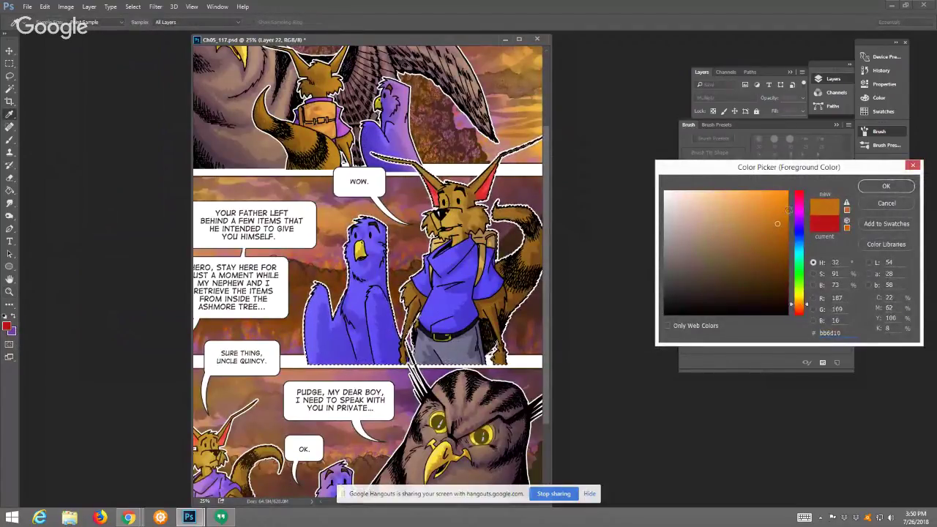
left_click(879, 186)
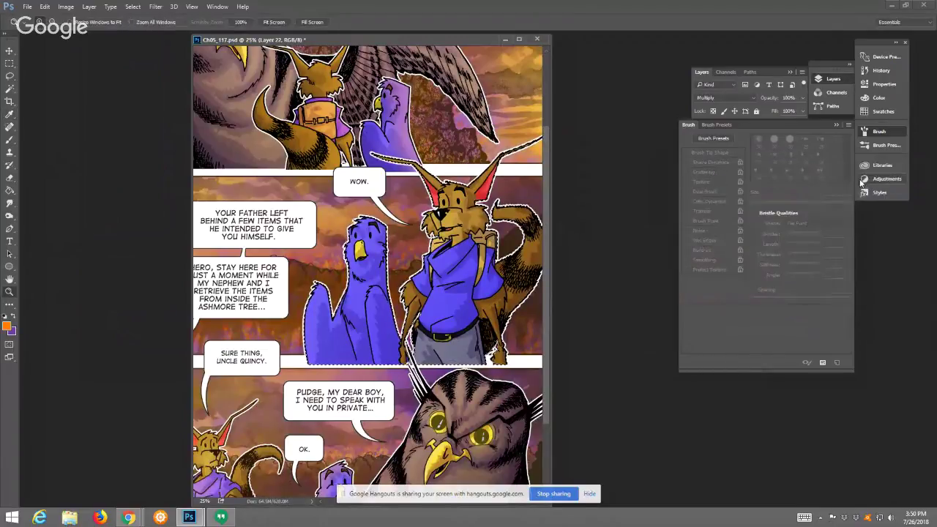
Create a new layer above Layer 22 in Screen mode at 13% opacity
left_click(89, 6)
mouse_move(101, 17)
left_click(220, 16)
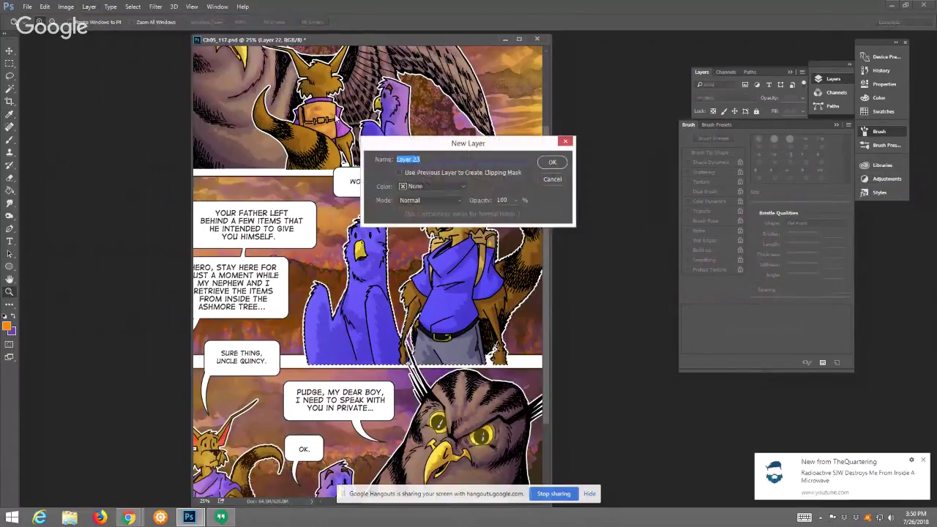
left_click(460, 200)
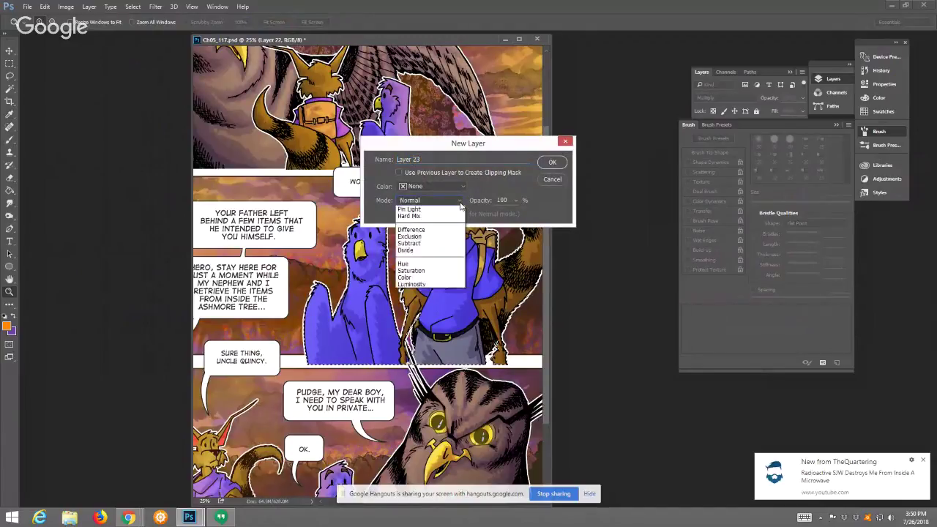
left_click(434, 279)
left_click(516, 199)
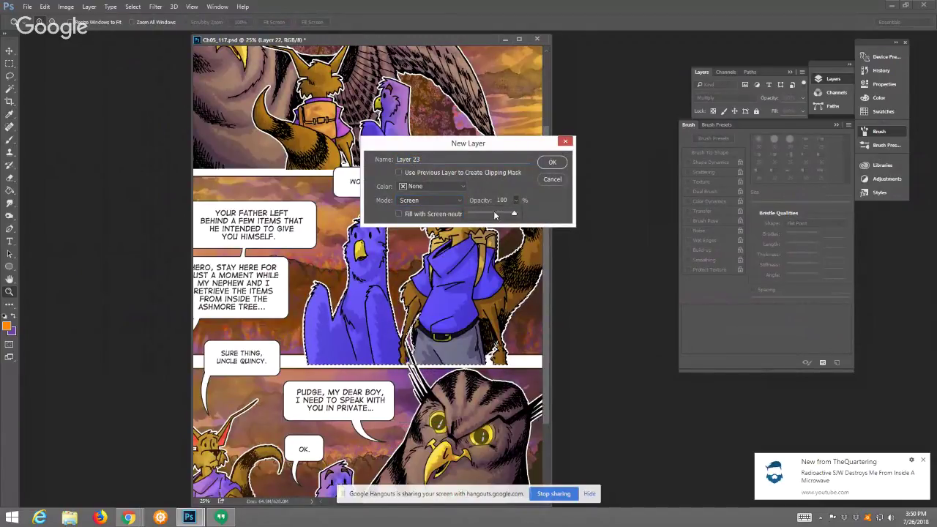
left_click_drag(515, 214, 474, 216)
left_click(551, 162)
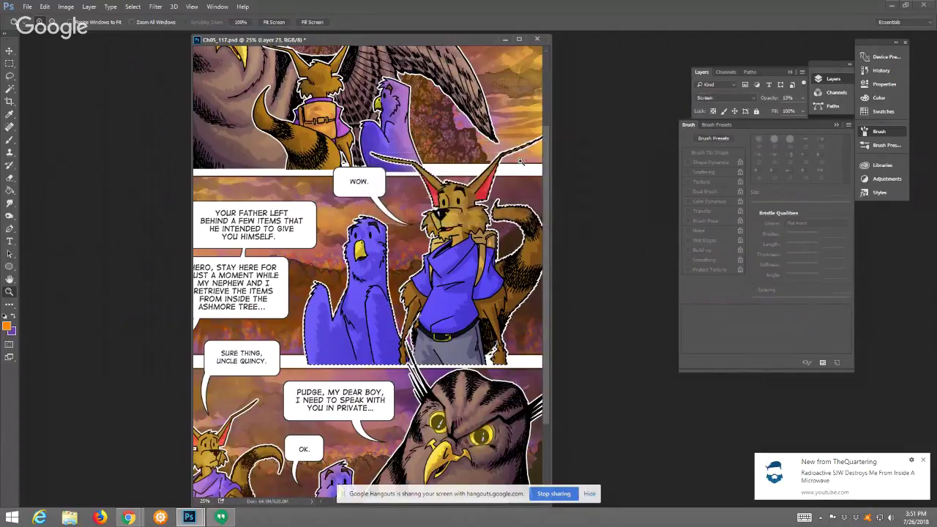
Enlarge the brush to 38 px and paint soft orange highlights over the blue bird's head, body and wings
left_click(10, 141)
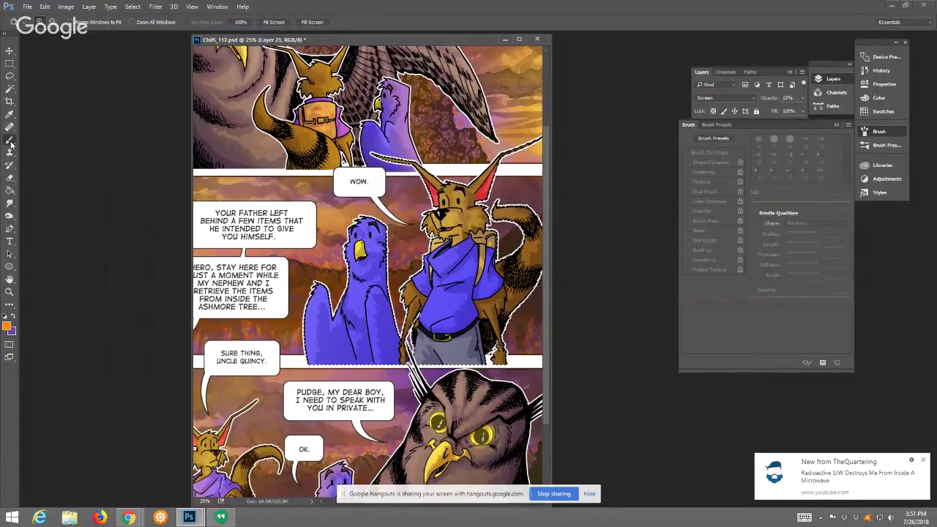
left_click(9, 292)
left_click(318, 300)
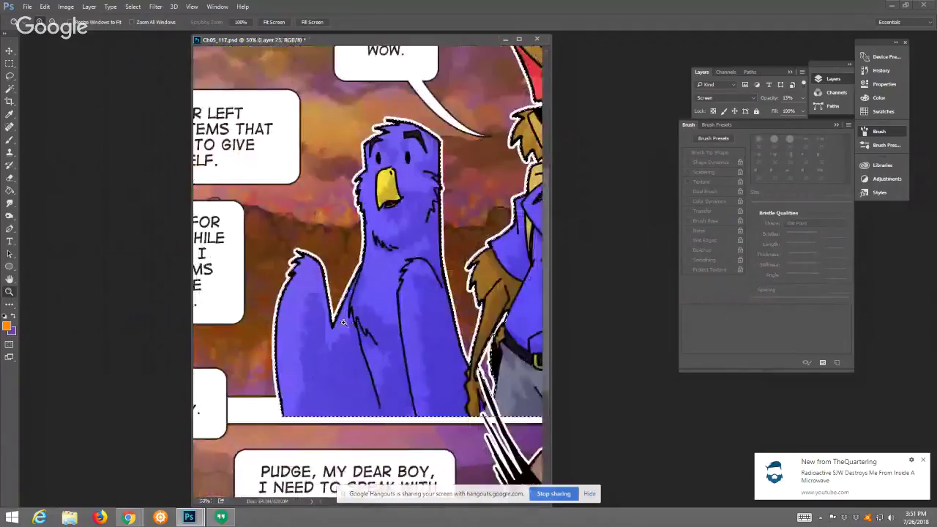
key("b")
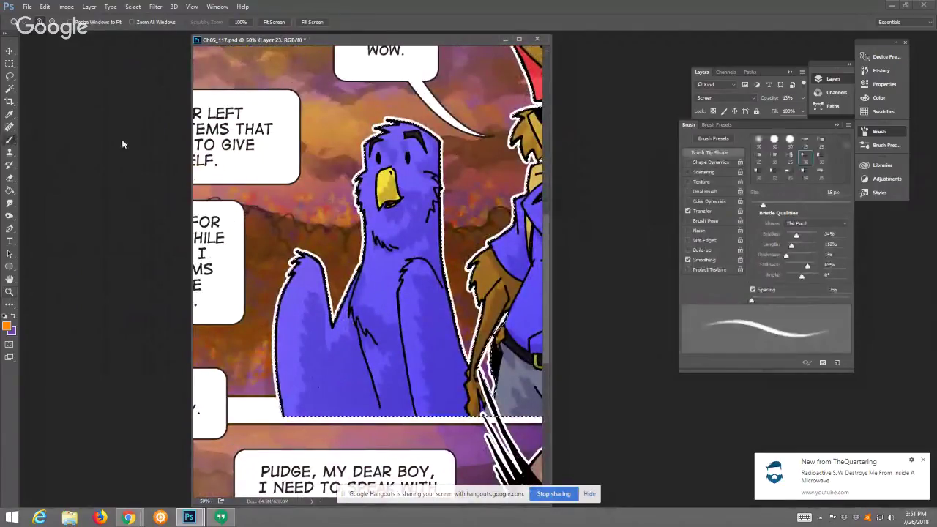
left_click_drag(763, 206, 782, 207)
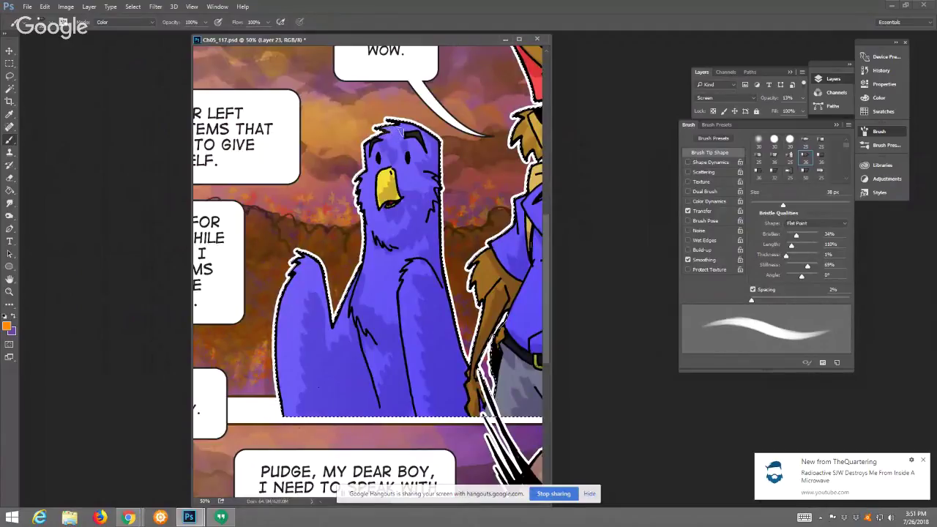
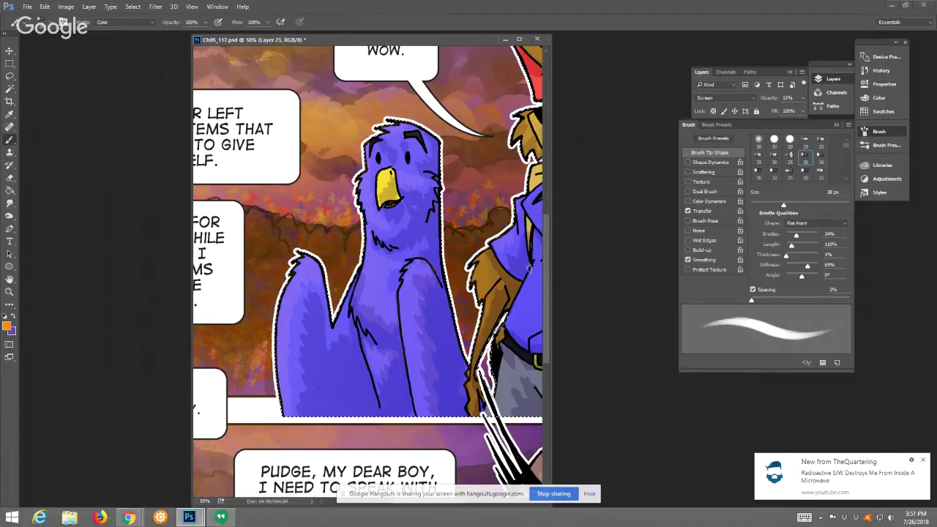
Raise the opacity of the Screen highlight layer, Layer 23, to 17%
left_click_drag(489, 232, 477, 250)
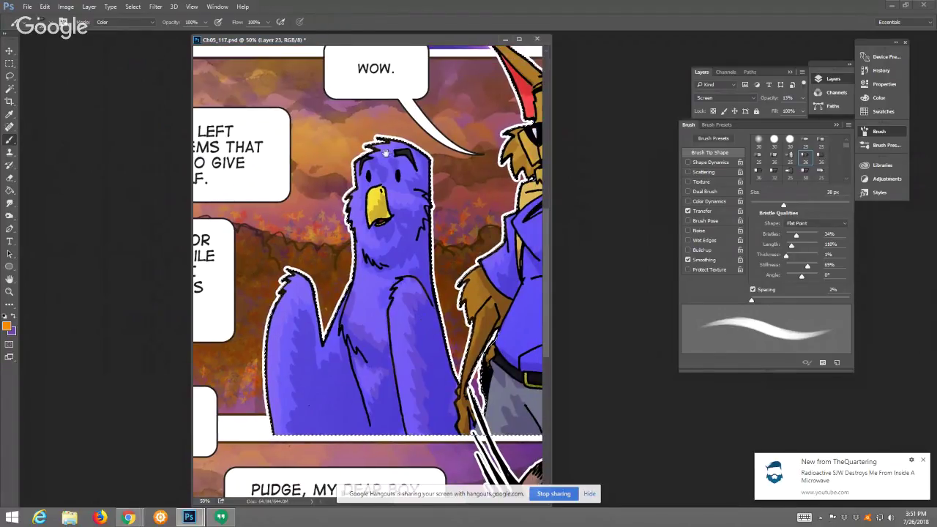
left_click_drag(420, 218, 318, 356)
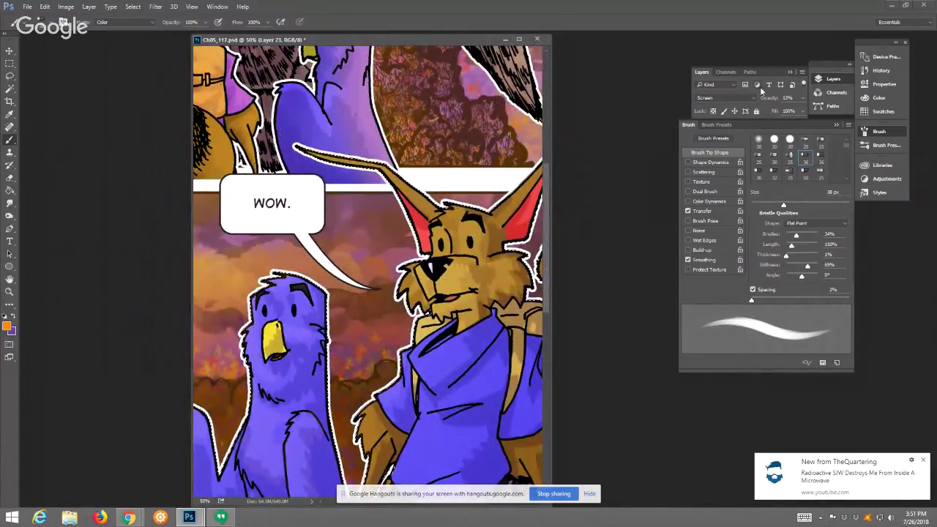
left_click(802, 98)
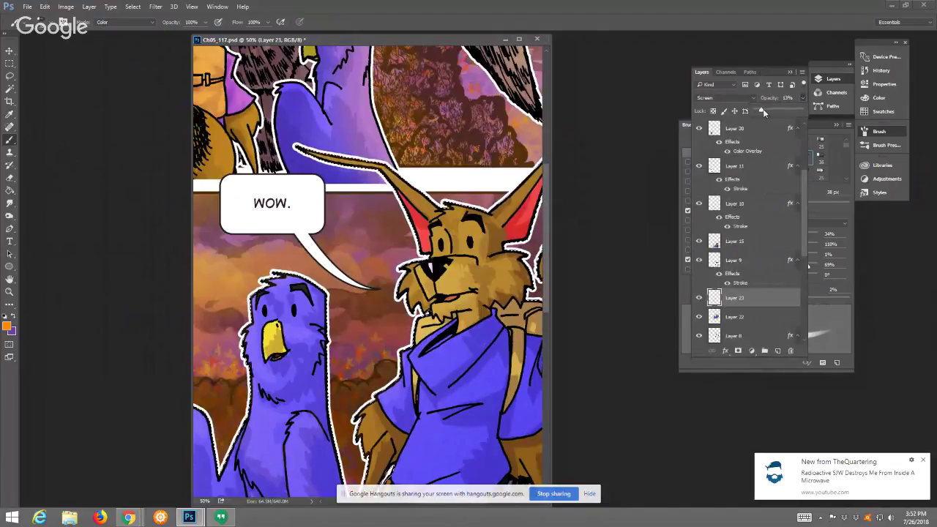
left_click_drag(761, 111, 763, 111)
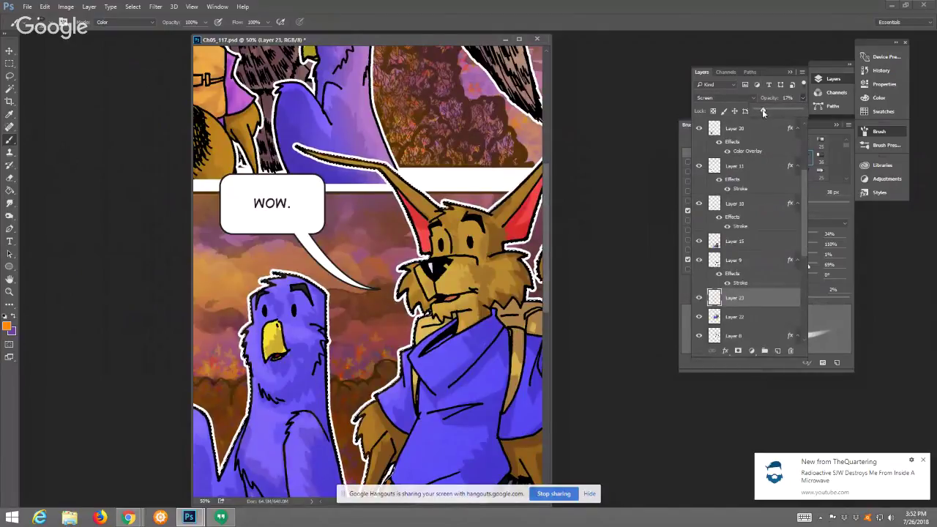
Paint soft orange highlights over the standing character's face, purple sweater, arms, tail and grey trousers
left_click(449, 269)
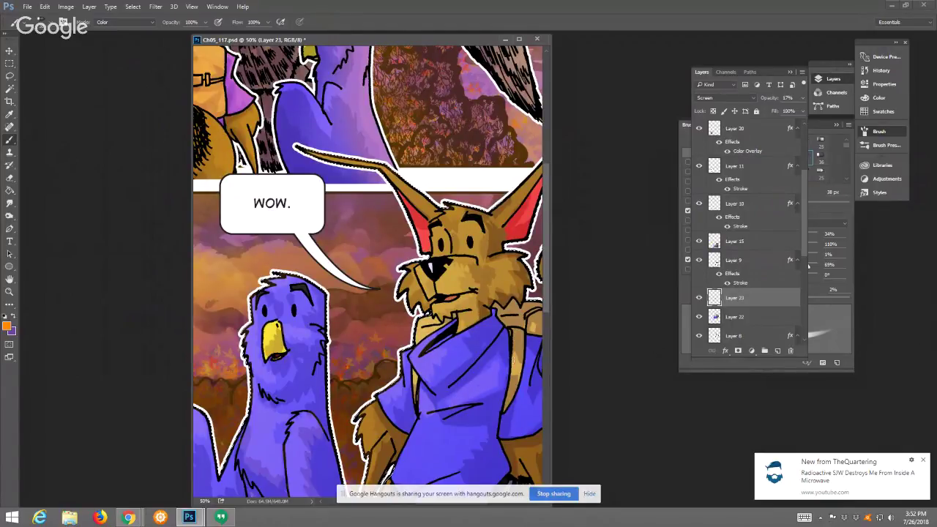
scroll(445, 324, "down", 3)
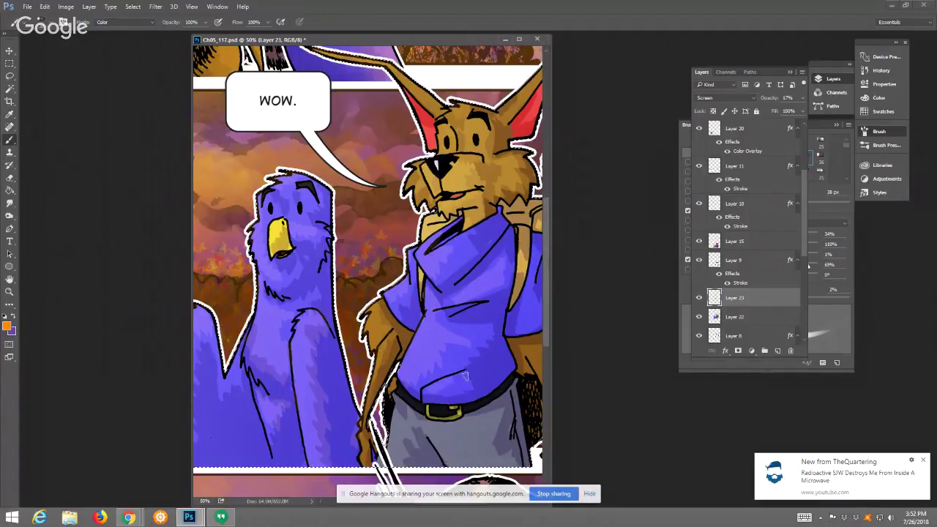
scroll(485, 368, "down", 2)
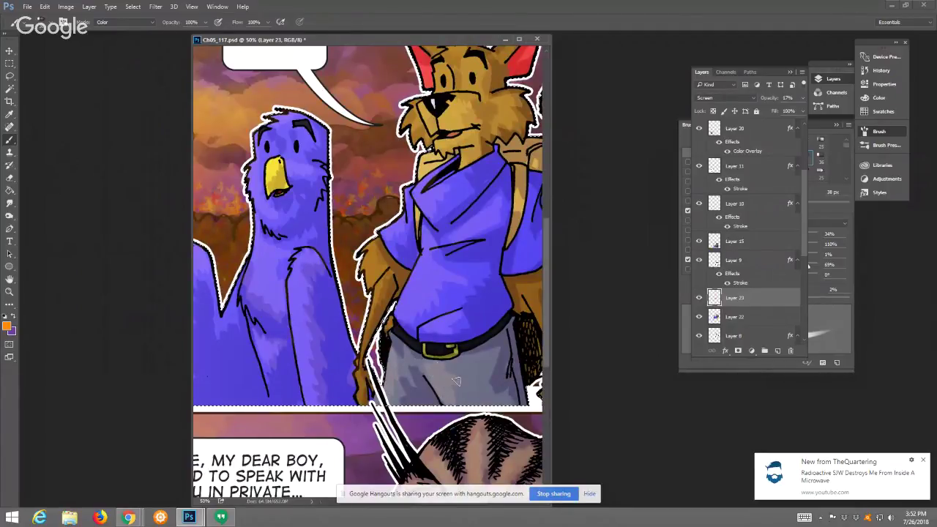
scroll(468, 351, "up", 2)
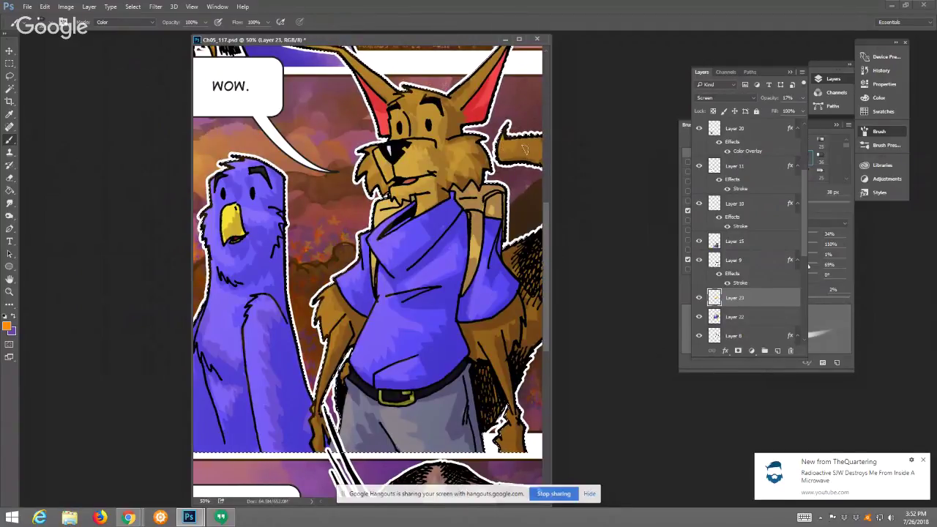
left_click_drag(541, 141, 481, 148)
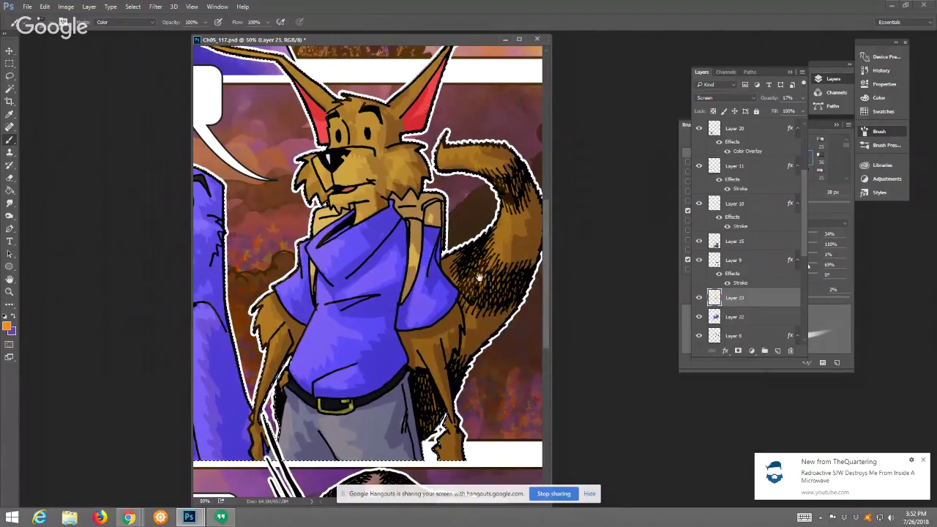
scroll(462, 282, "down", 3)
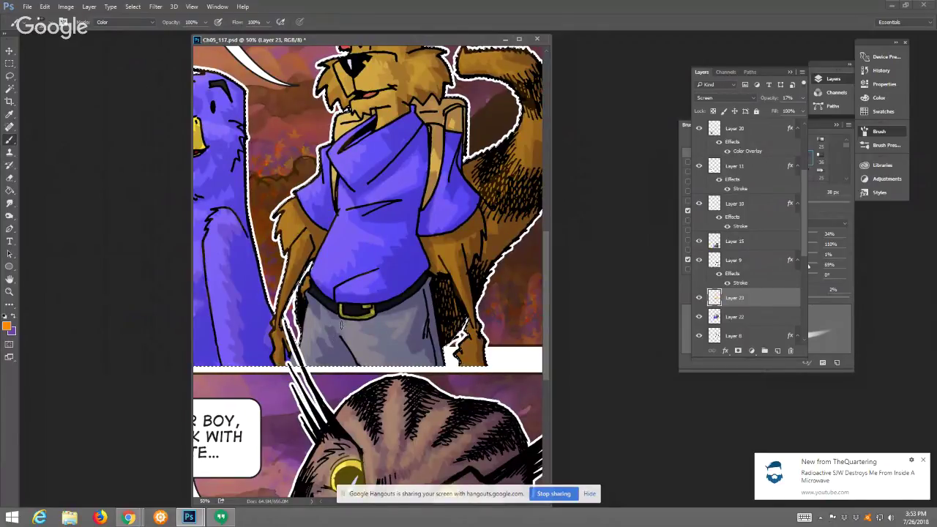
left_click_drag(336, 282, 423, 333)
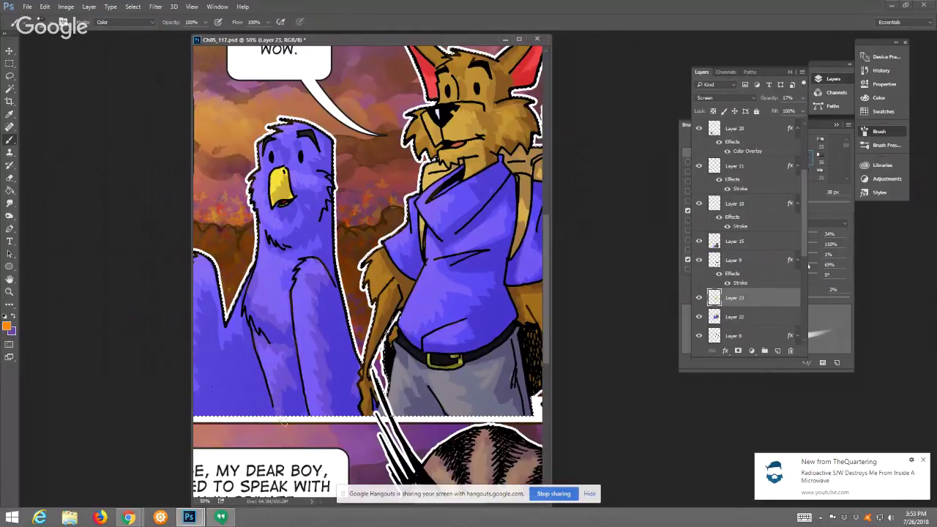
left_click_drag(276, 364, 347, 417)
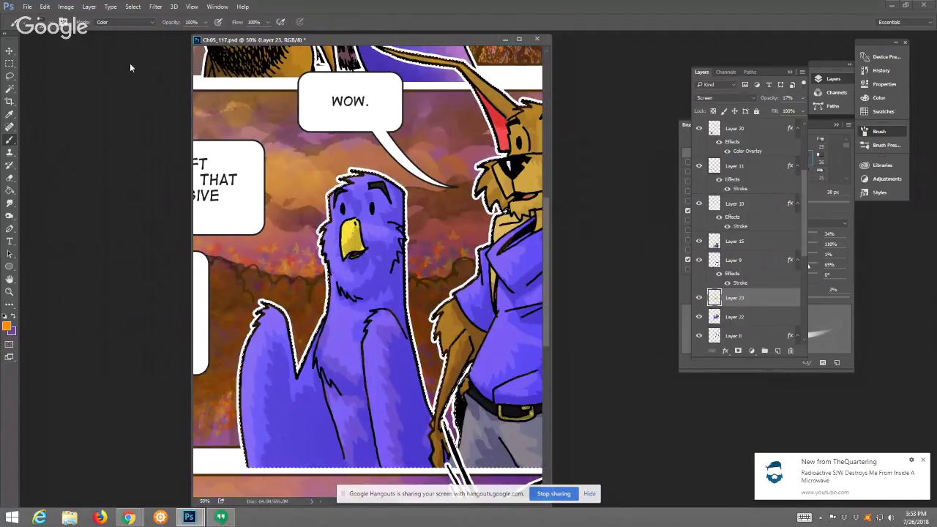
Merge the Screen highlight layer down into Layer 22
left_click(156, 7)
left_click(156, 7)
left_click(89, 7)
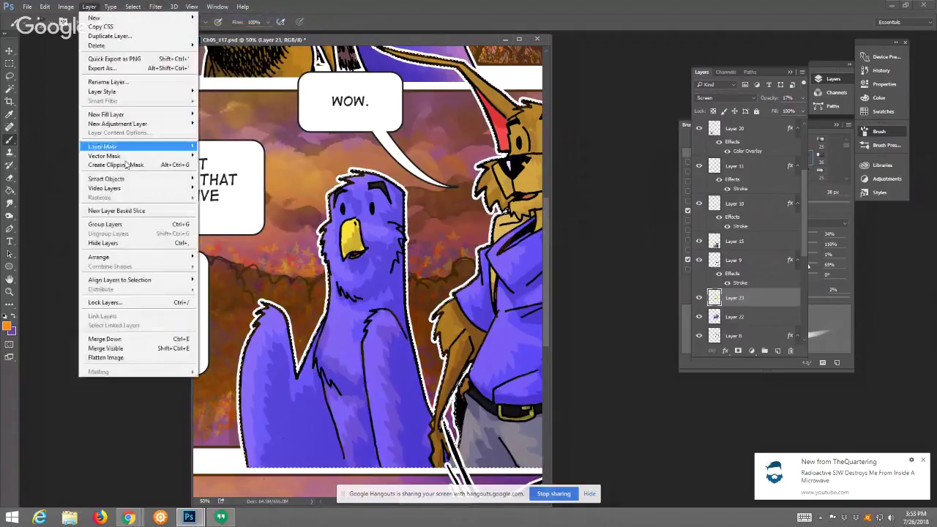
left_click(104, 339)
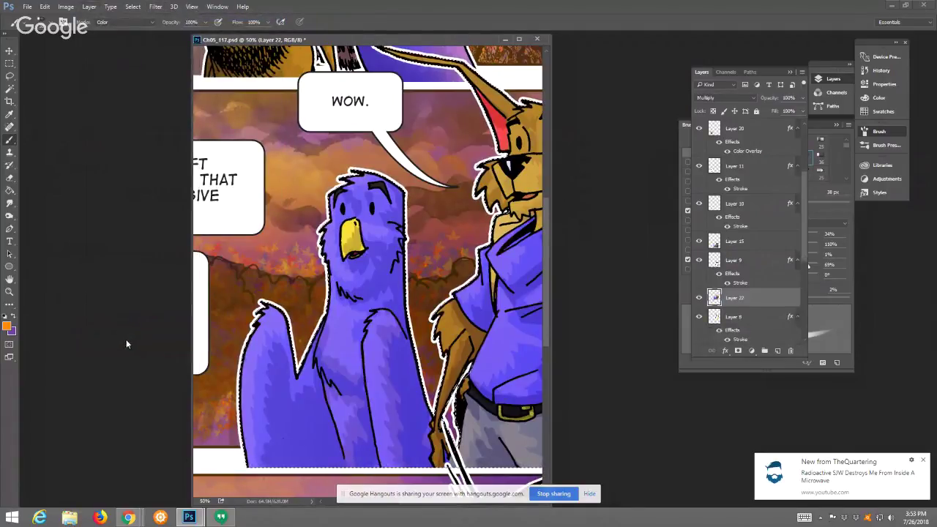
Change the foreground colour to a slightly yellower orange, f99b06
left_click(7, 326)
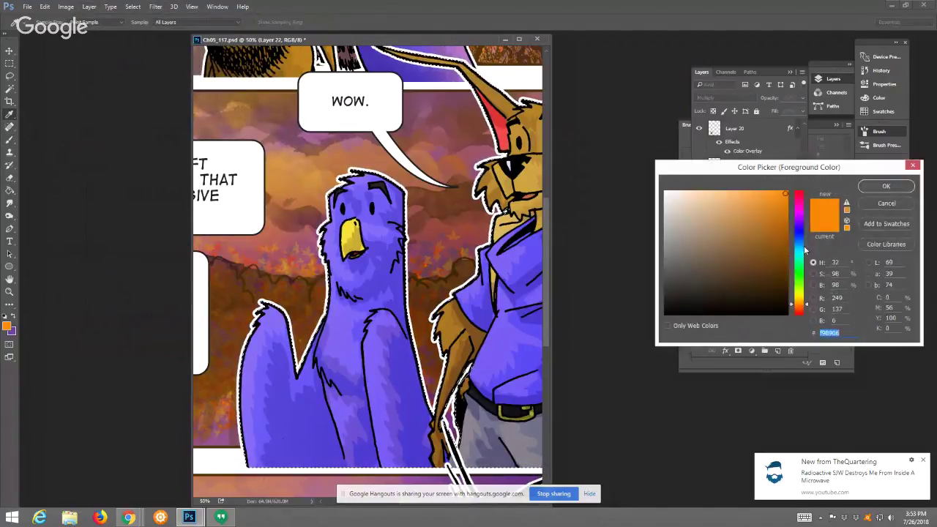
left_click(798, 302)
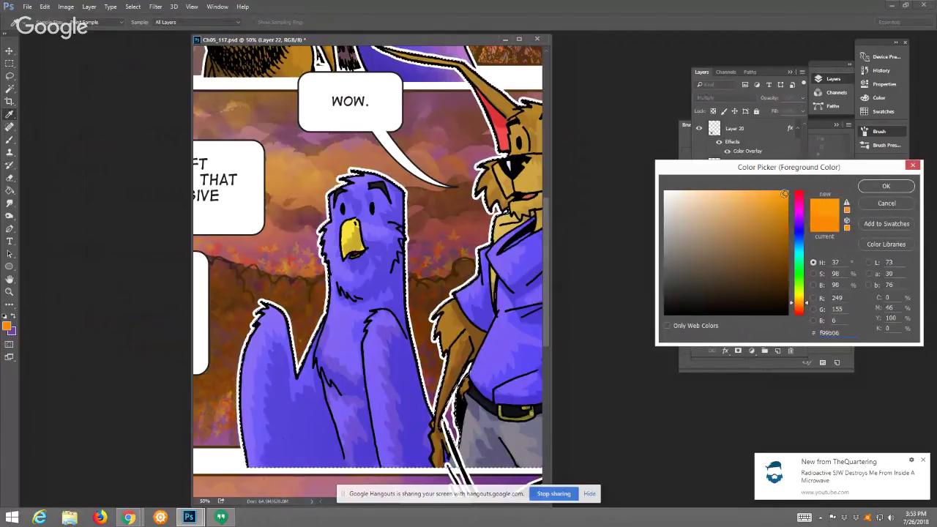
left_click(876, 184)
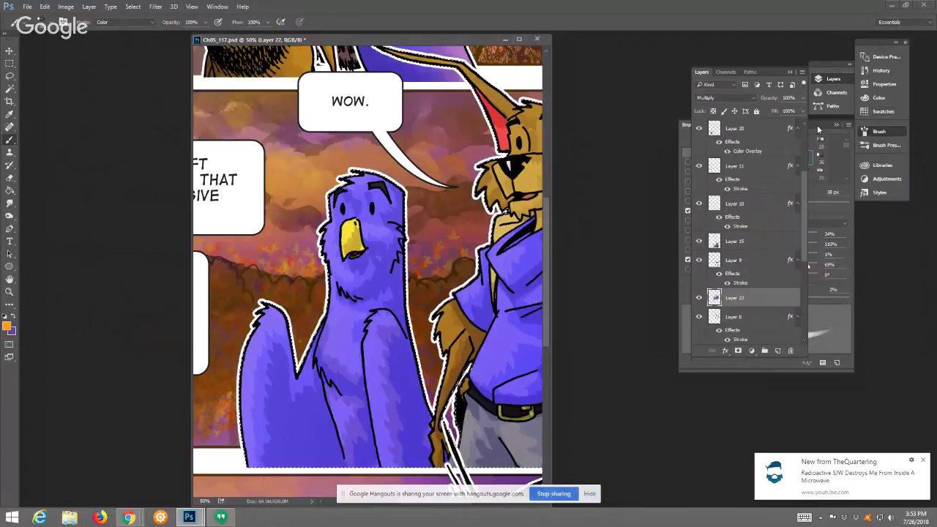
Switch to the soft round brush tip with 0% hardness and set its size to 85 px
left_click(685, 125)
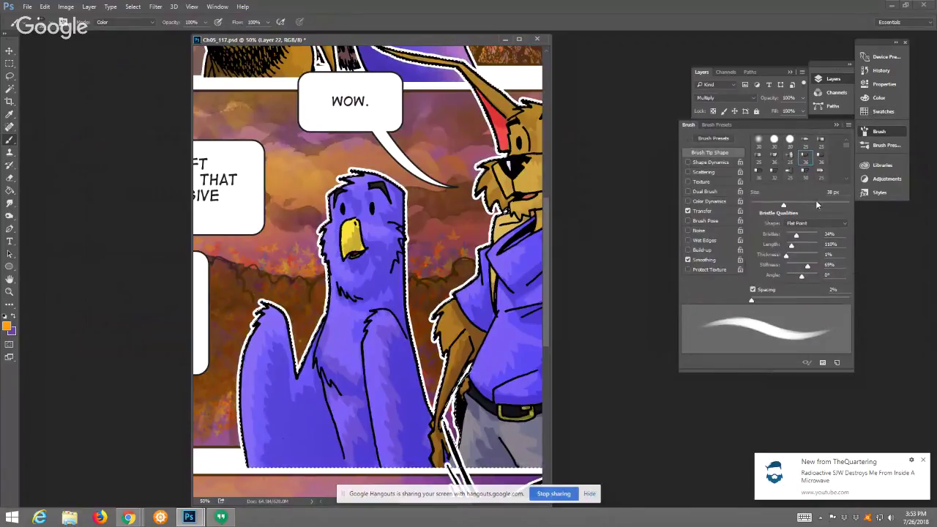
left_click(759, 140)
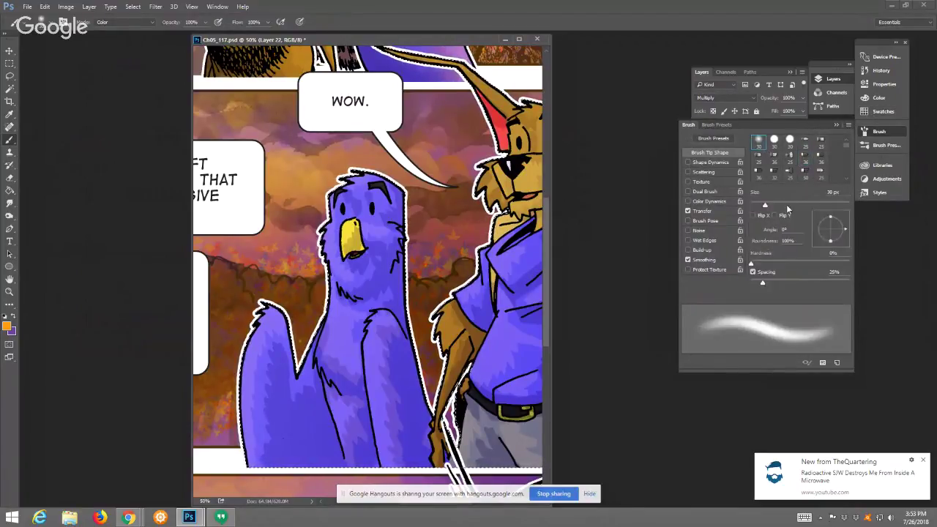
left_click(792, 204)
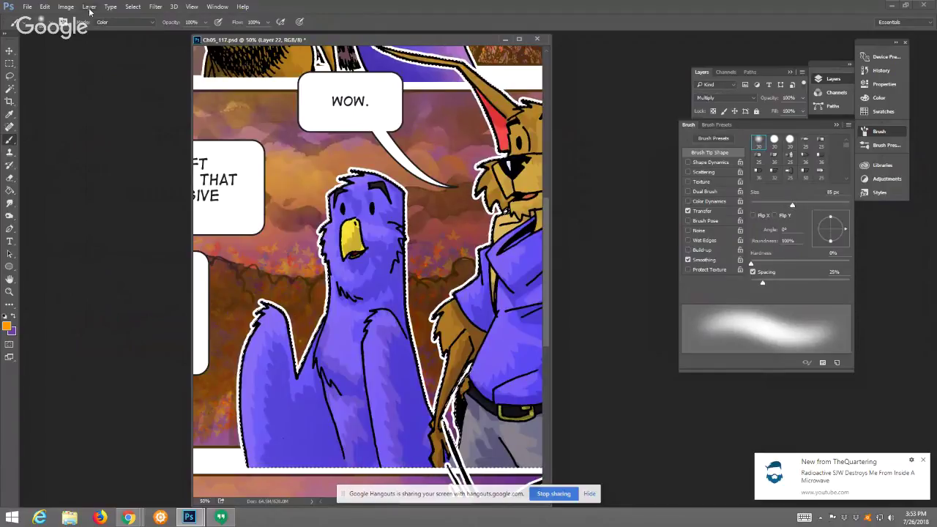
Create a new layer above Layer 22 in Normal mode at 21% opacity
left_click(89, 7)
mouse_move(146, 18)
left_click(219, 20)
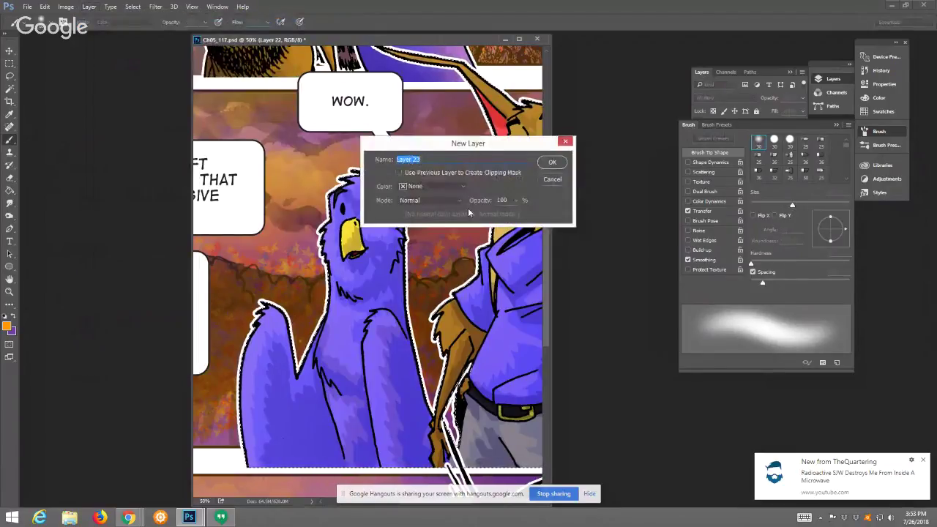
left_click_drag(516, 200, 480, 215)
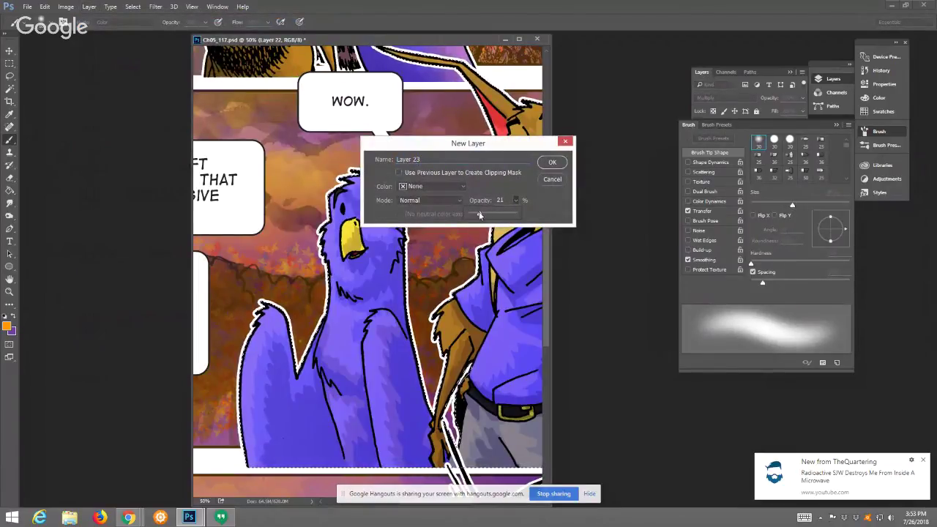
left_click(554, 163)
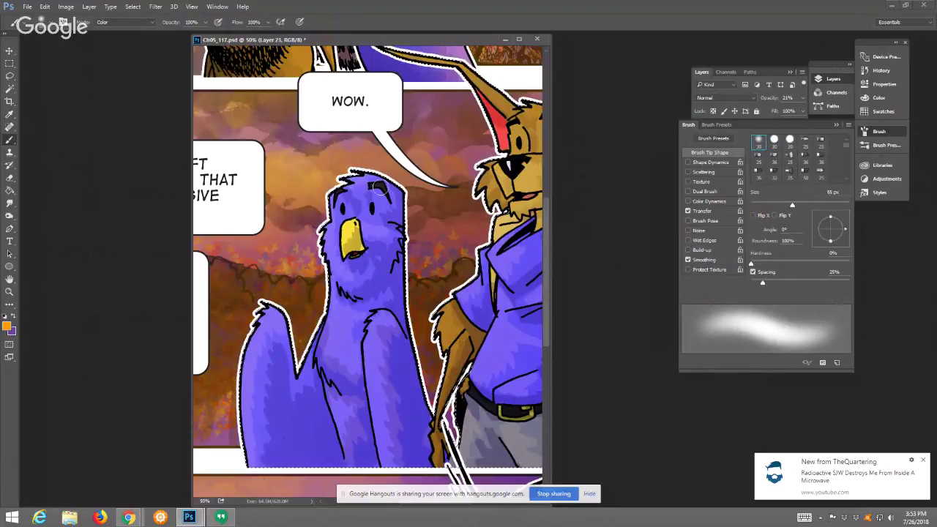
Enlarge the soft brush to 191 px and paint an orange glow over the edges of the blue bird and the standing character
left_click_drag(792, 205, 822, 204)
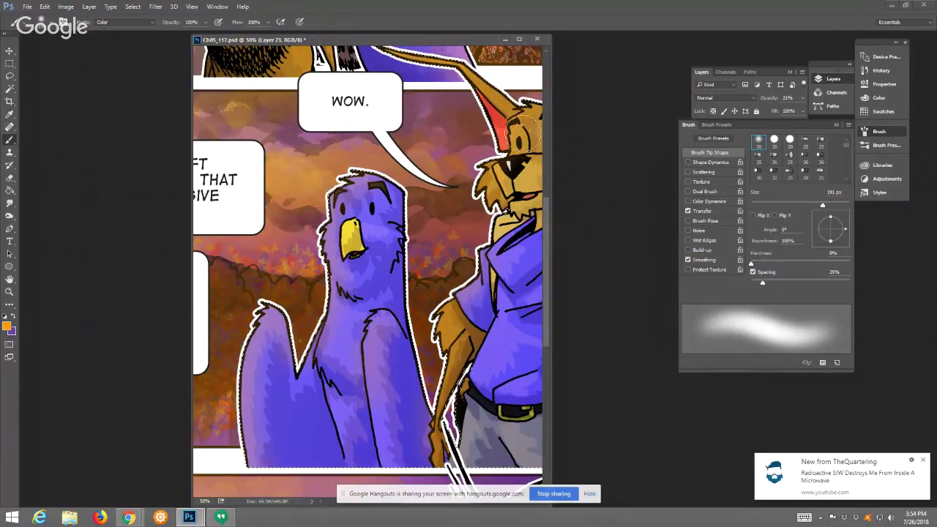
left_click_drag(494, 130, 378, 212)
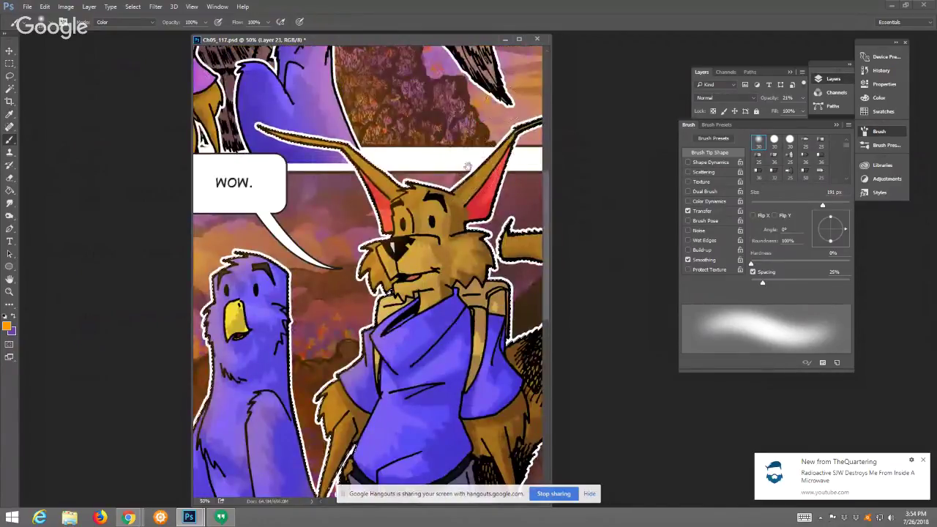
scroll(499, 130, "down", 4)
scroll(499, 130, "left", 1)
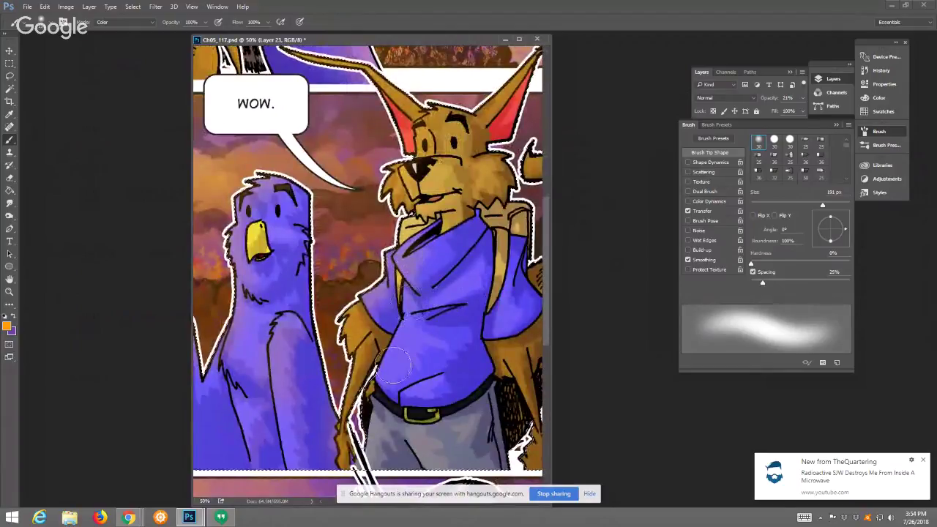
scroll(395, 369, "down", 4)
mouse_move(387, 354)
left_mouse_down()
mouse_move(412, 408)
mouse_move(425, 365)
mouse_move(395, 363)
mouse_move(472, 376)
mouse_move(447, 357)
left_mouse_up()
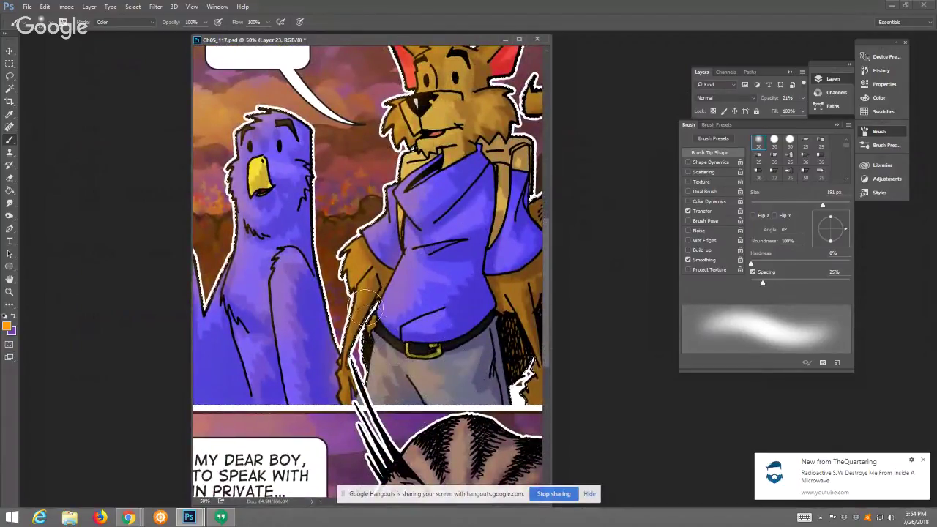
mouse_move(346, 236)
left_mouse_down()
mouse_move(351, 268)
mouse_move(388, 169)
mouse_move(377, 236)
left_mouse_up()
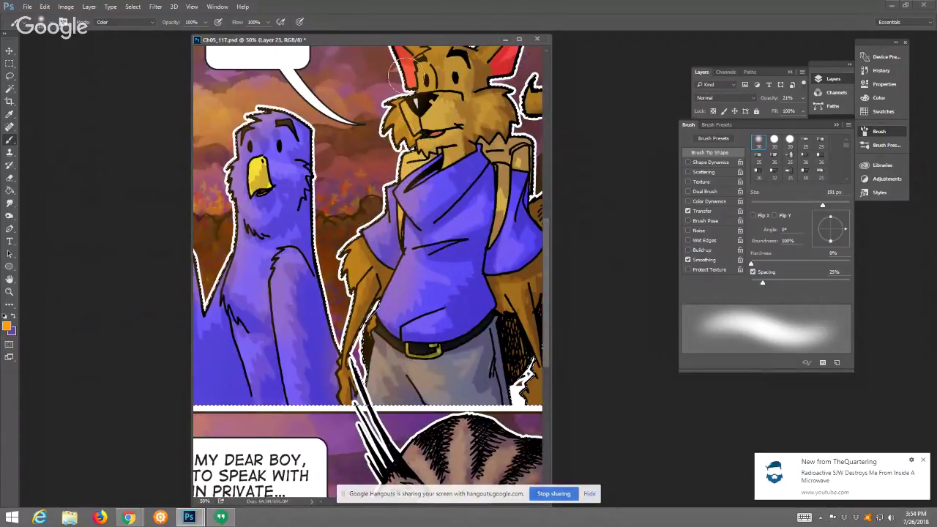
left_click_drag(432, 160, 520, 174)
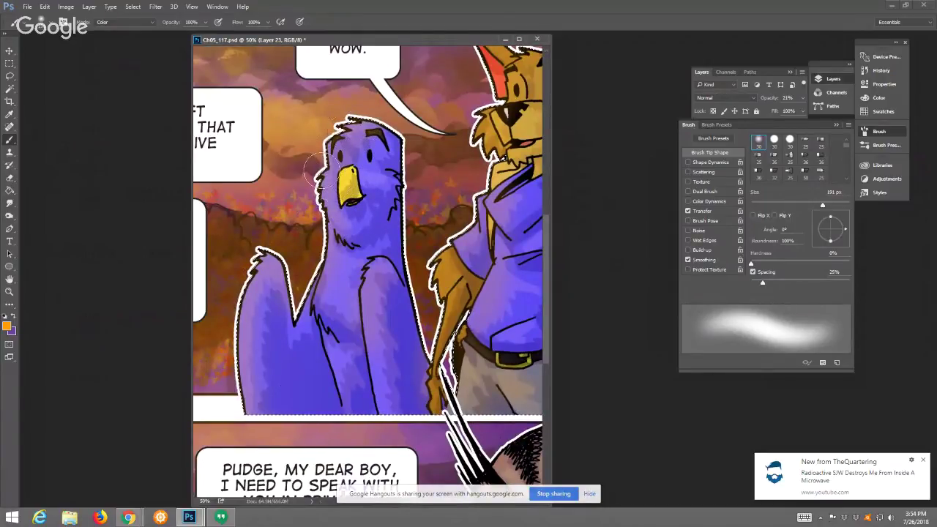
scroll(315, 169, "up", 5)
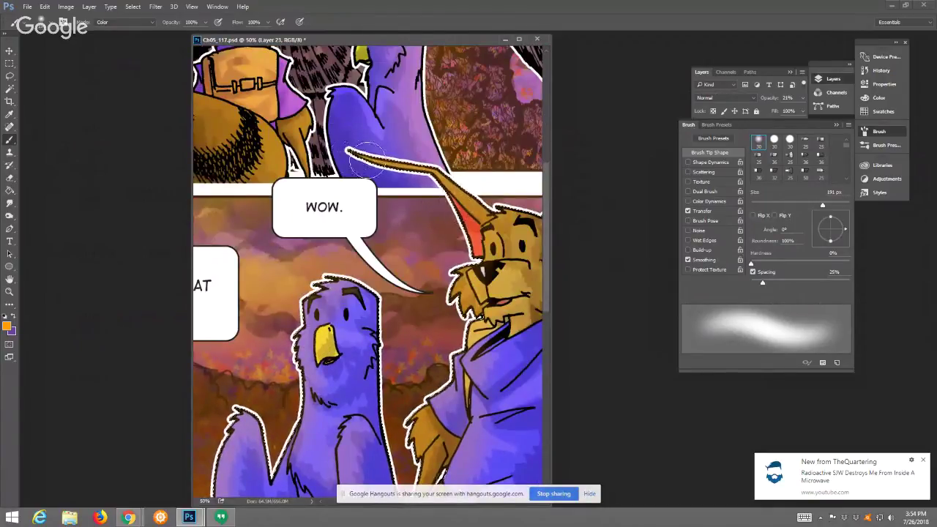
left_click_drag(415, 219, 435, 99)
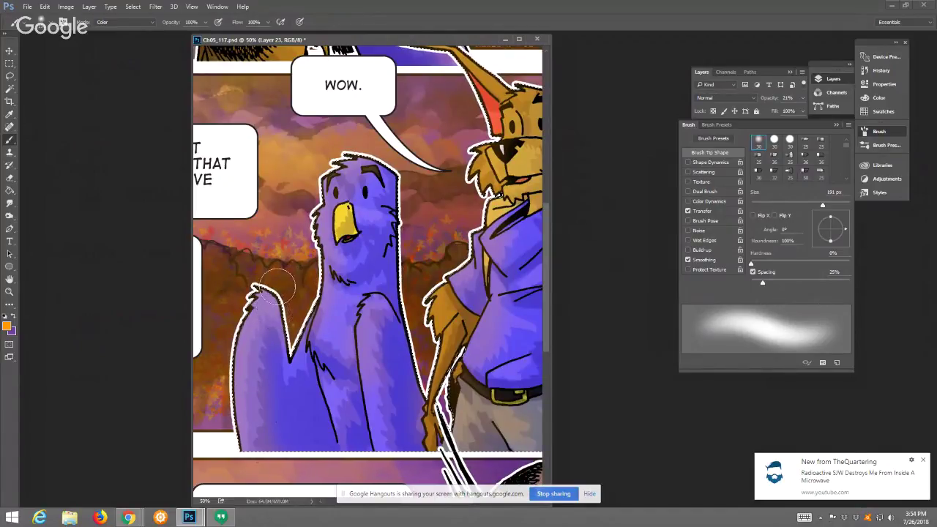
Merge the soft orange glow layer, Layer 23, down into Layer 22 and choose the Zoom tool
left_click(155, 7)
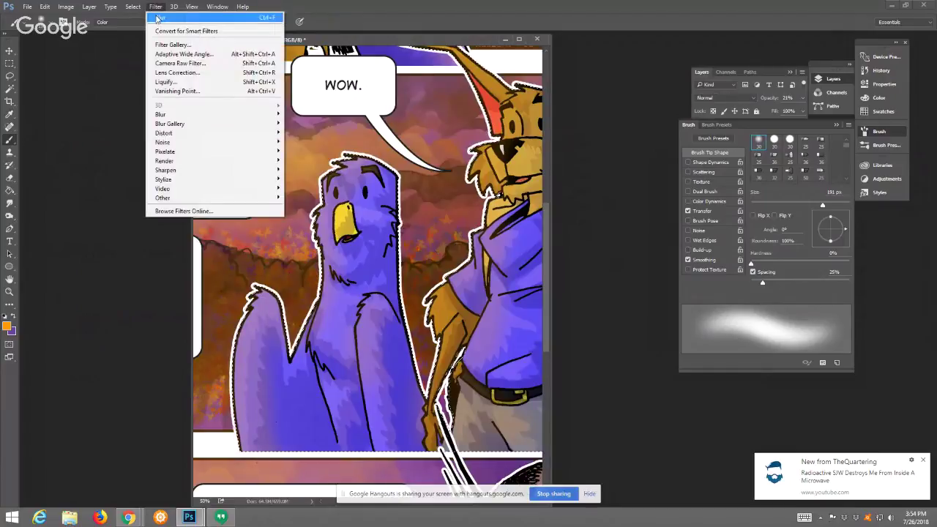
key("Escape")
left_click(90, 6)
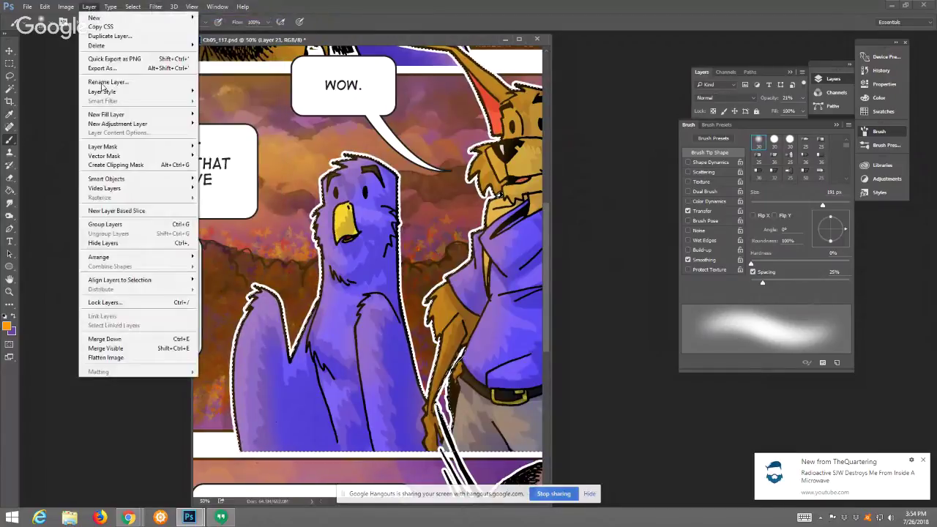
left_click(132, 341)
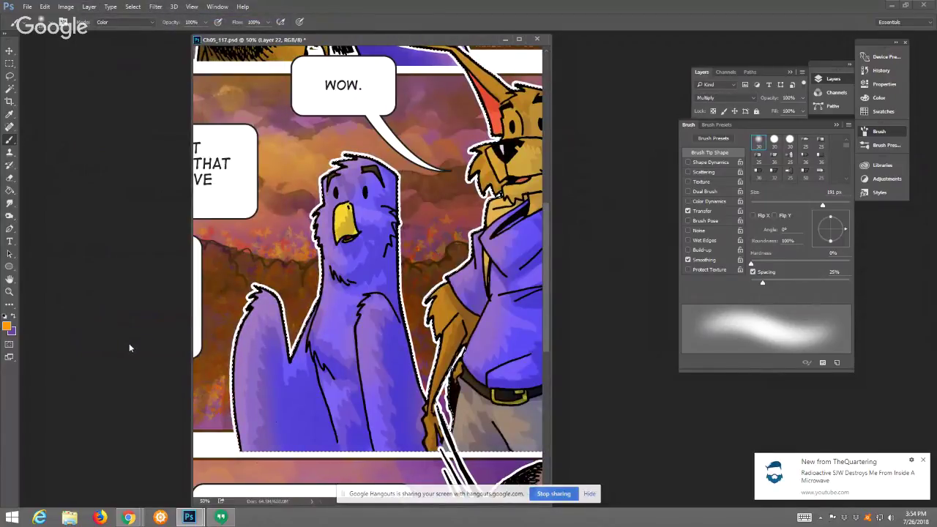
left_click(10, 291)
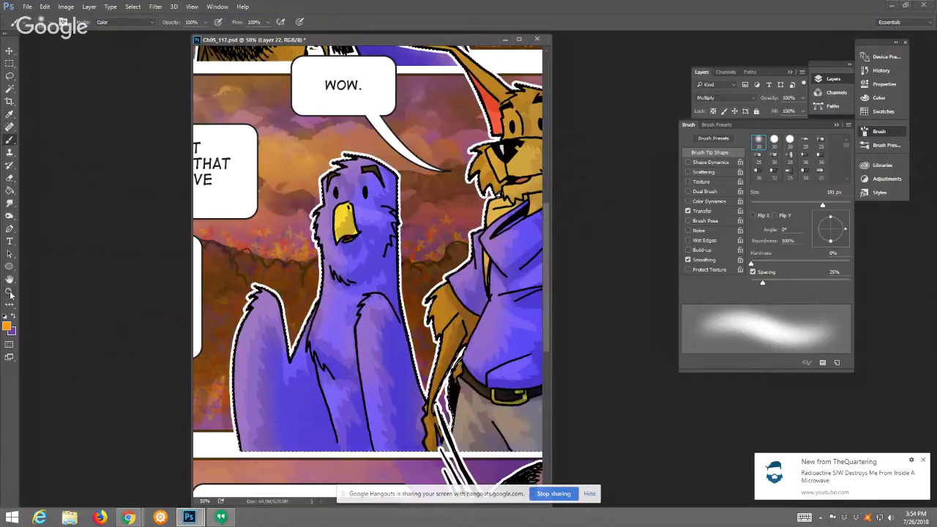
Save Ch05_117.psd and move its page window aside with the whole page fitted in view
left_click(273, 22)
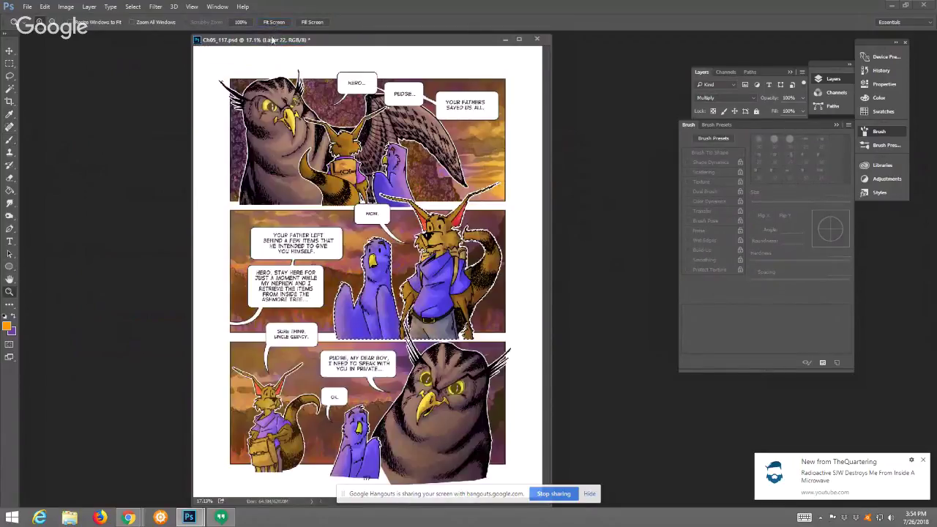
left_click(412, 327)
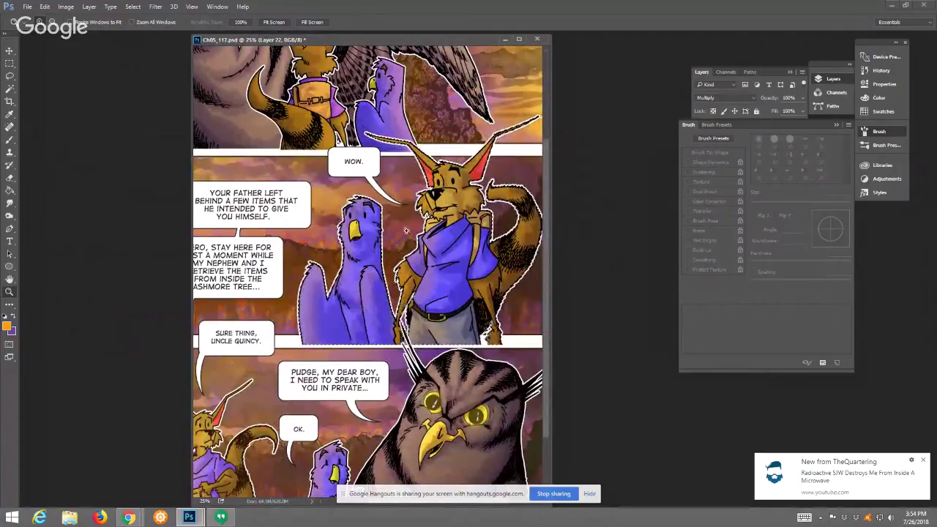
left_click(27, 6)
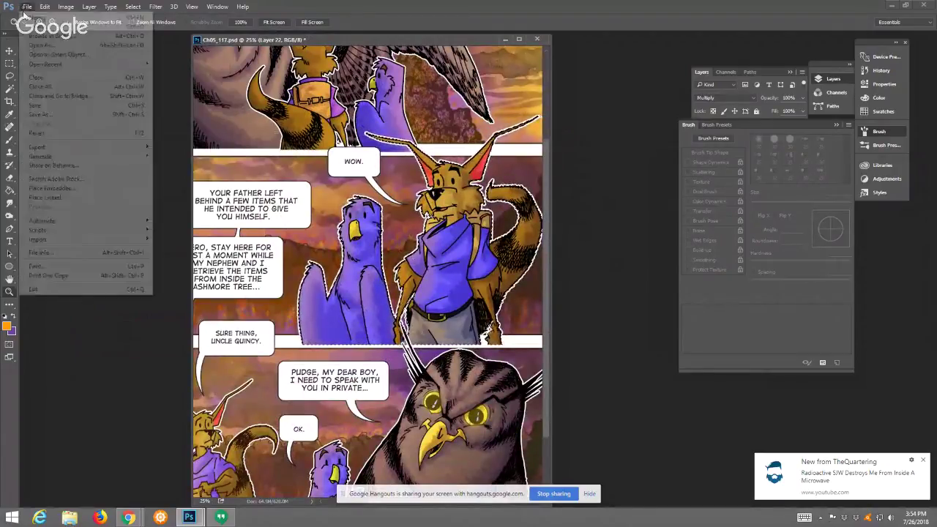
left_click(50, 106)
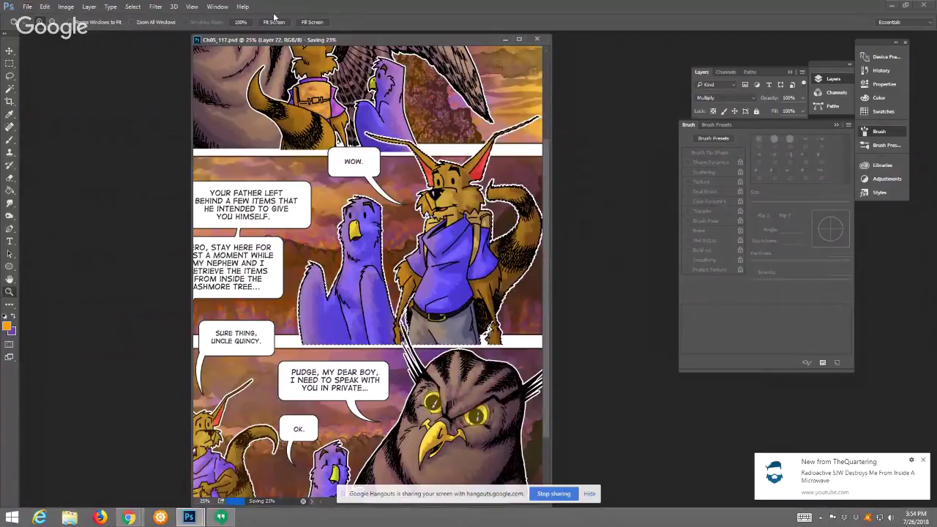
left_click(276, 23)
left_click_drag(331, 45, 286, 48)
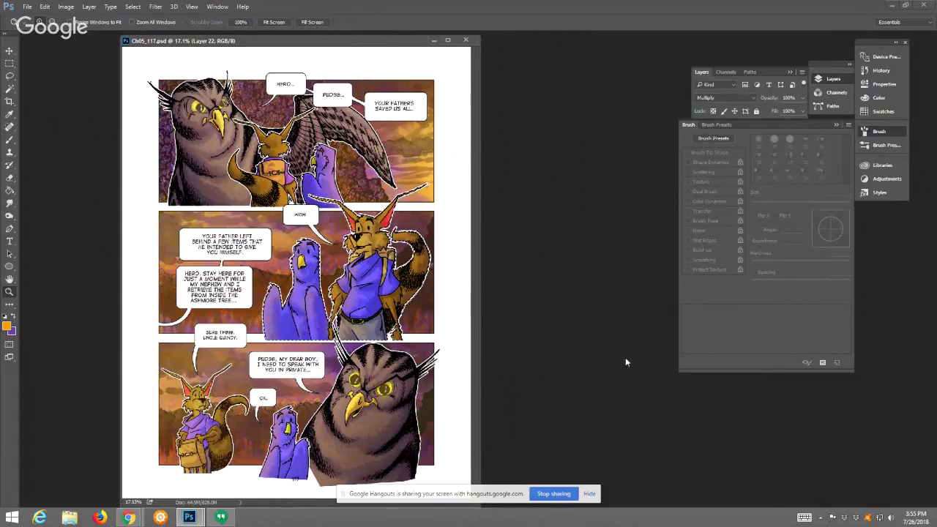
Apply a Brightness/Contrast adjustment to Layer 22 with brightness 6 and contrast 3
left_click(65, 7)
mouse_move(79, 33)
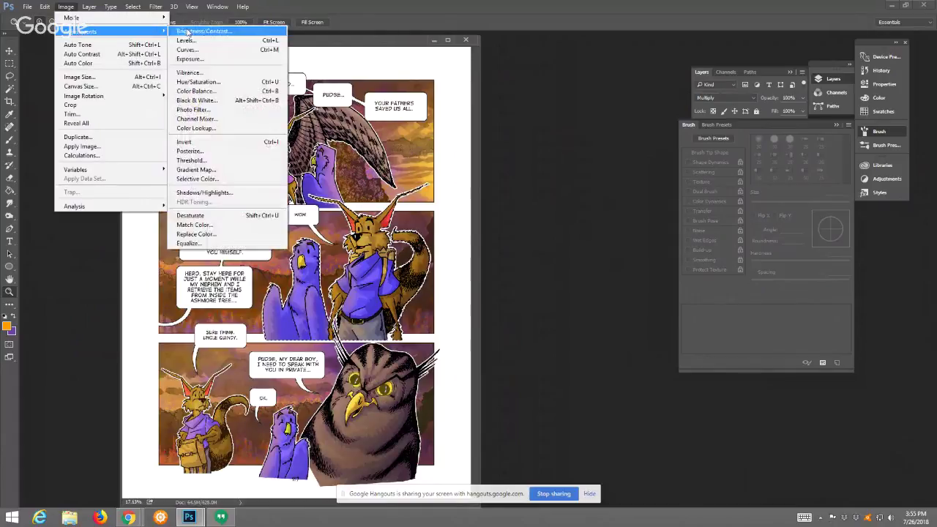
left_click(197, 32)
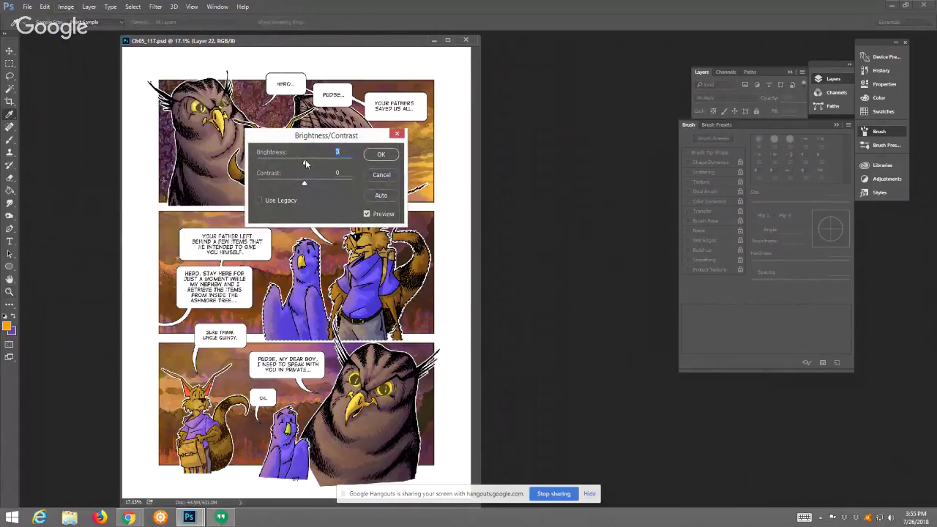
left_click_drag(305, 160, 308, 184)
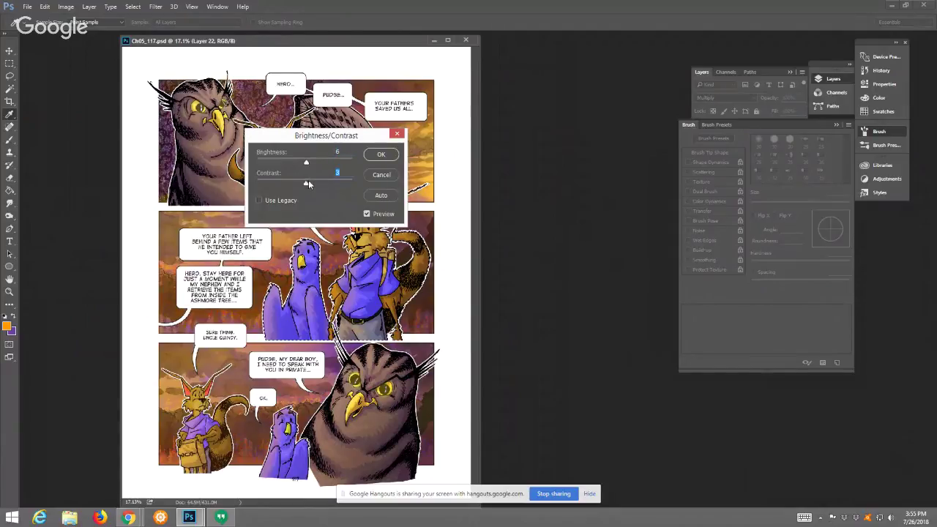
left_click(381, 154)
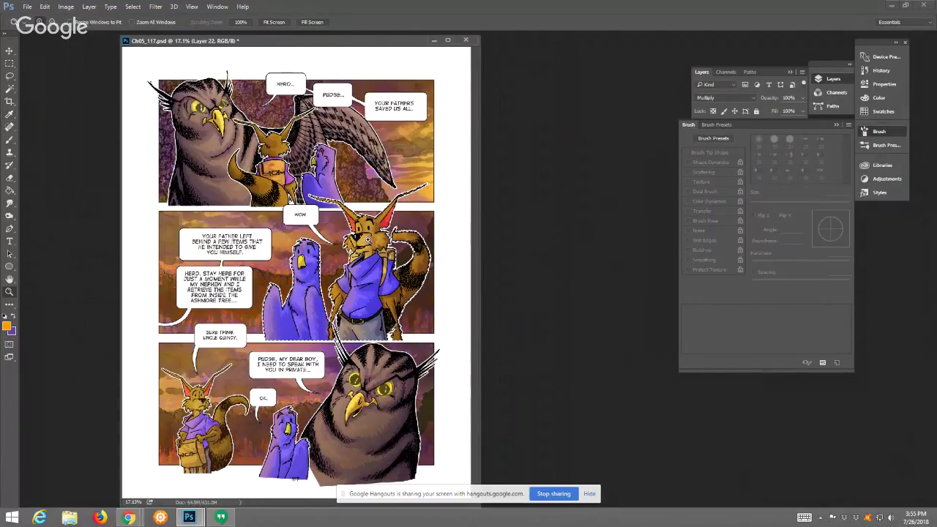
Check the middle-panel characters up close and save the page with the brightness and contrast adjustment
left_click(326, 247)
left_click(327, 248)
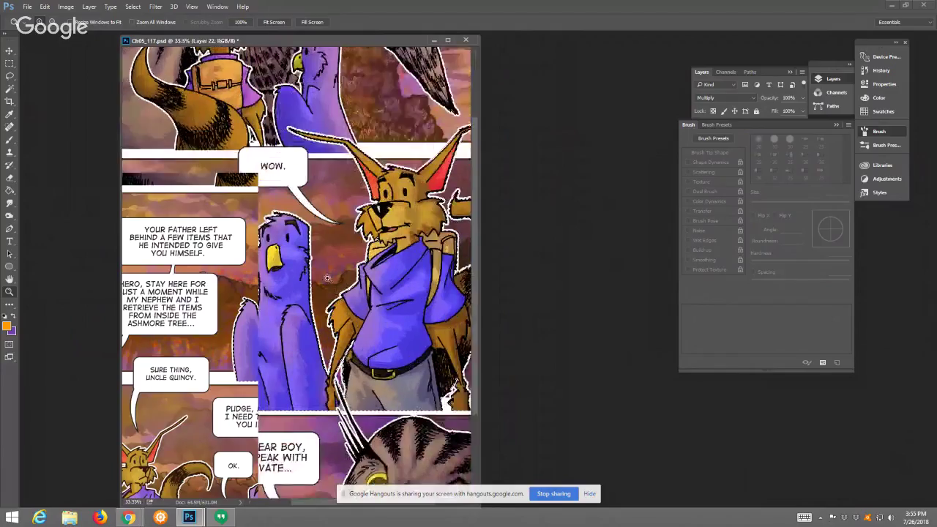
left_click(327, 248)
left_click(274, 22)
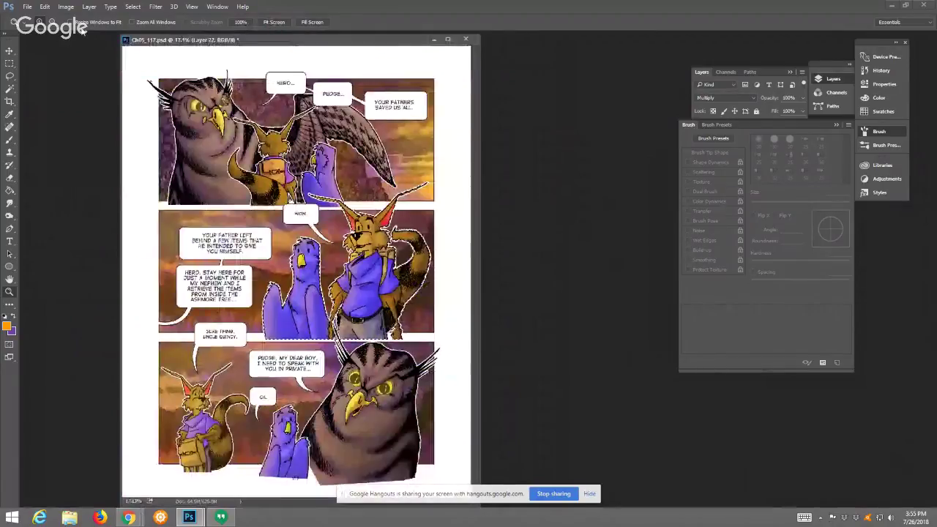
left_click(27, 7)
left_click(37, 106)
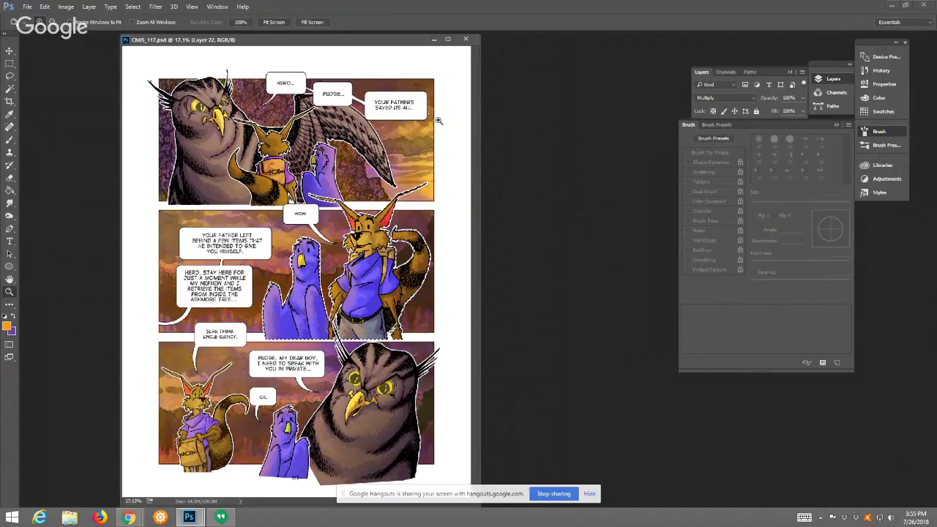
Examine the coloring of the owl's face and the small blue bird in the bottom panel
left_click(279, 21)
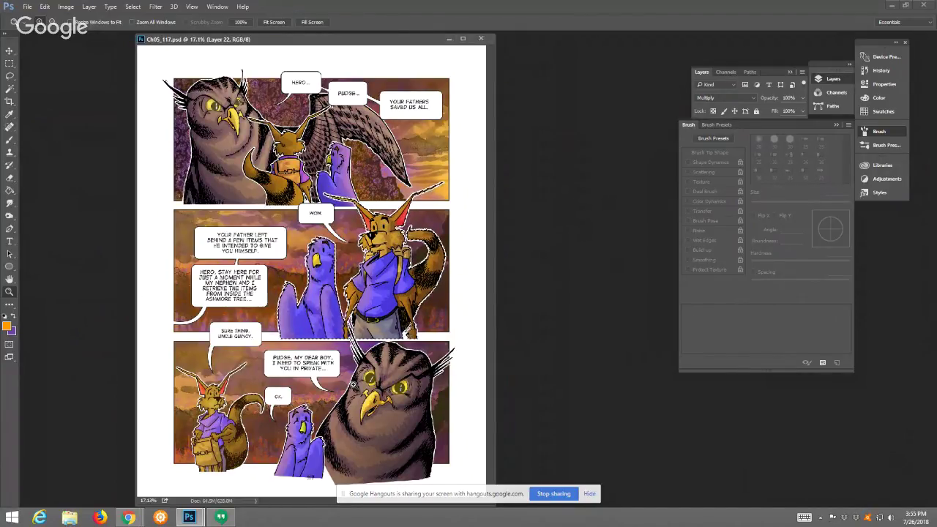
left_click(376, 407)
left_click(373, 410)
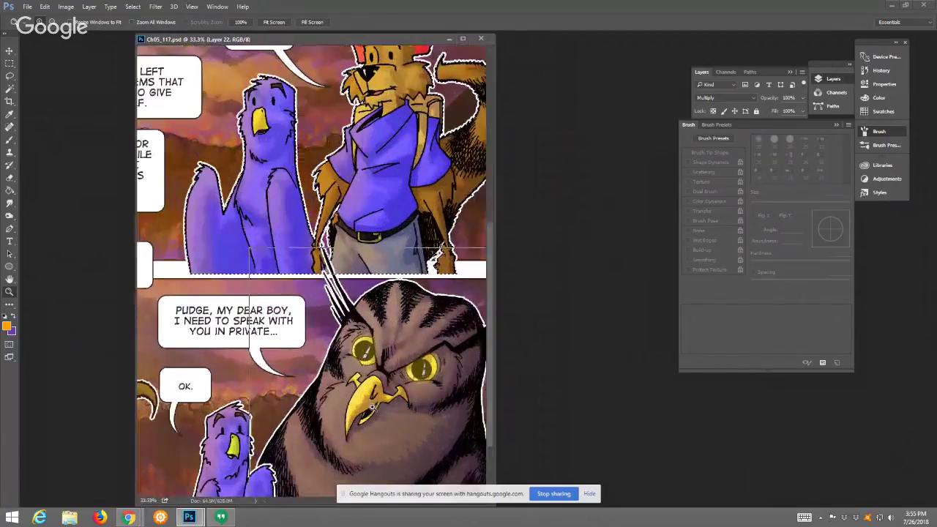
left_click(370, 413)
left_click(362, 421)
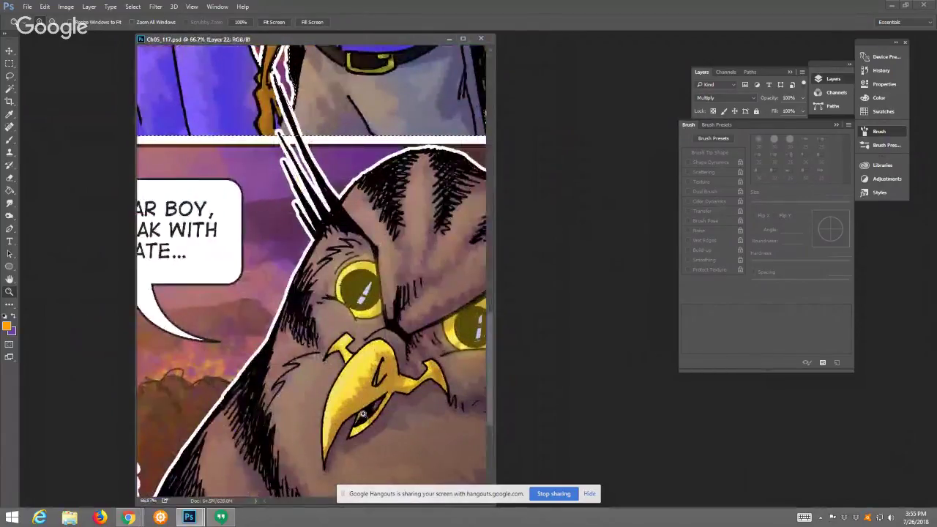
left_click(277, 22)
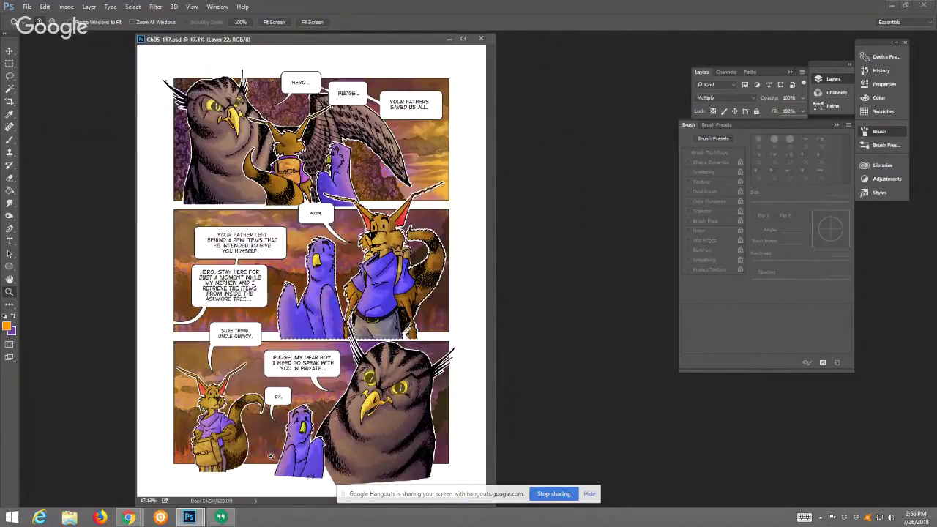
left_click(264, 435)
left_click(265, 434)
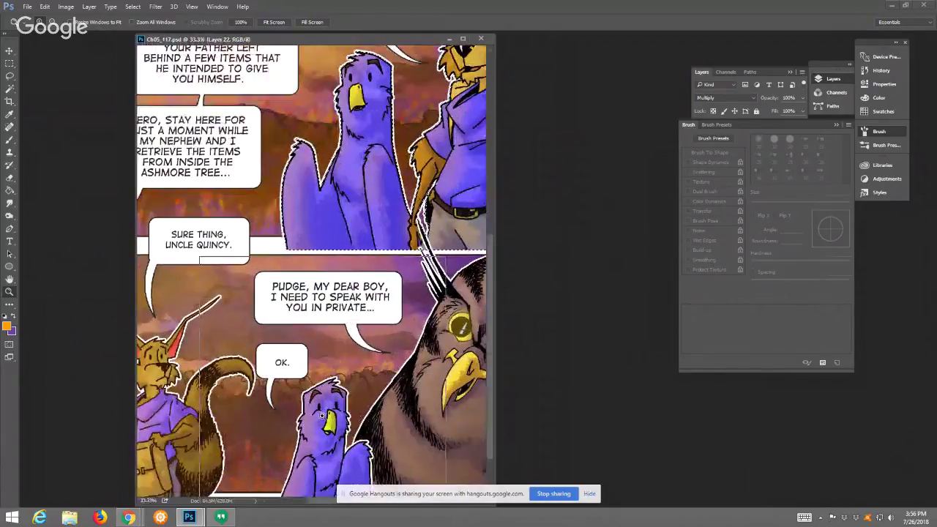
left_click(320, 415)
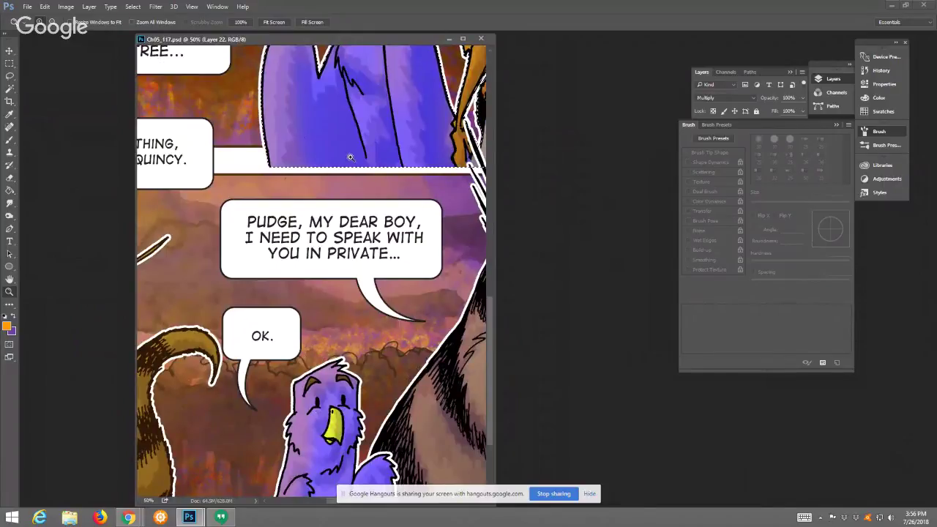
Inspect the shading on the blue bird and the standing character in the middle panel, ending on the full page
left_click(275, 22)
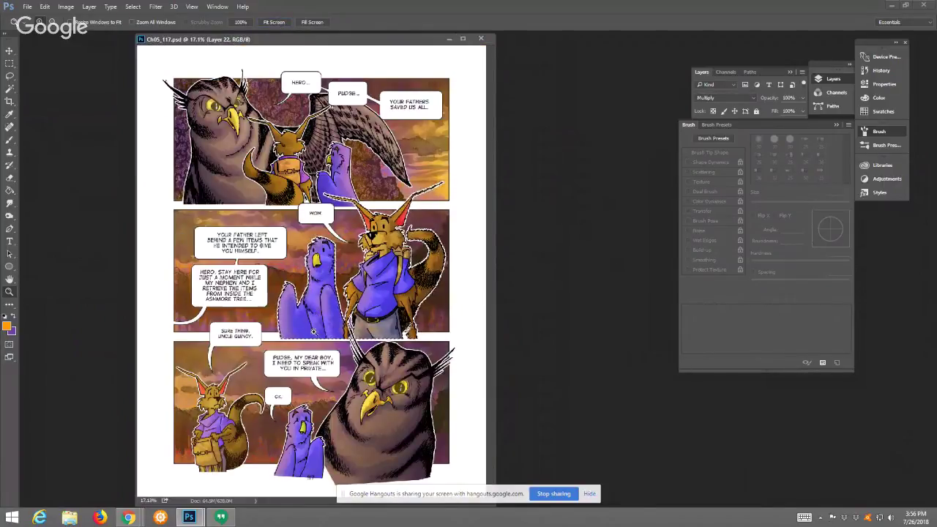
left_click(315, 331)
left_click(316, 330)
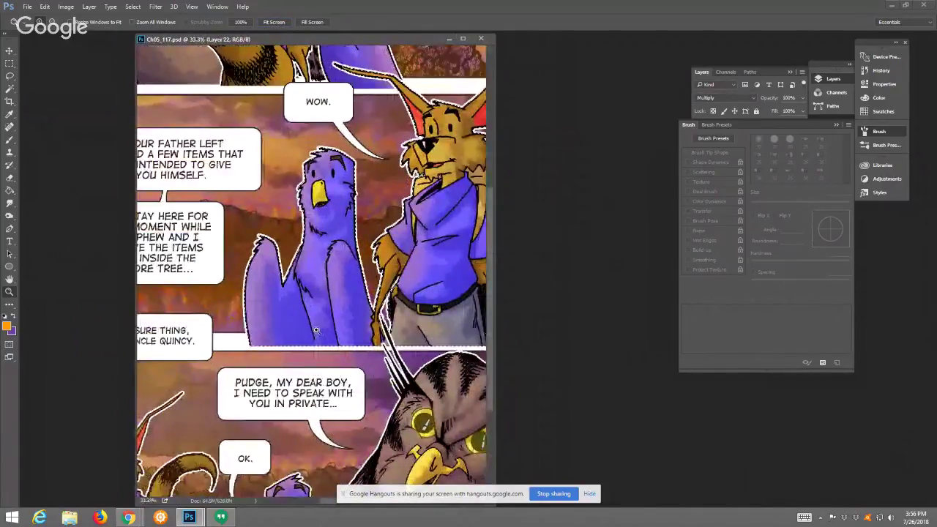
left_click(316, 330)
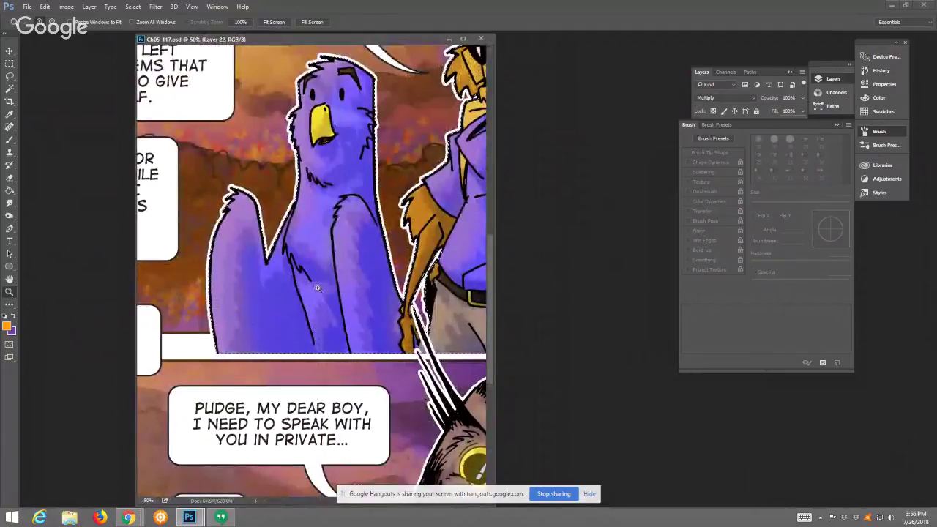
left_click(274, 22)
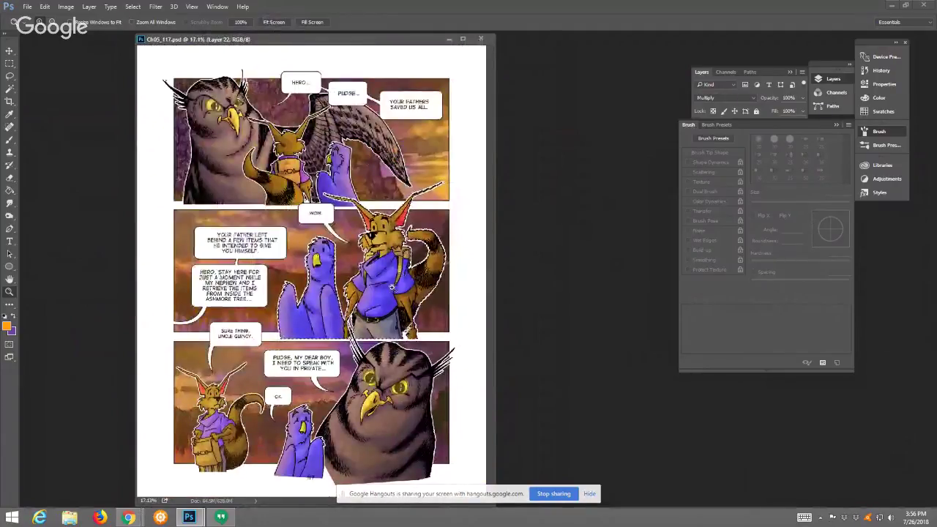
left_click(392, 287)
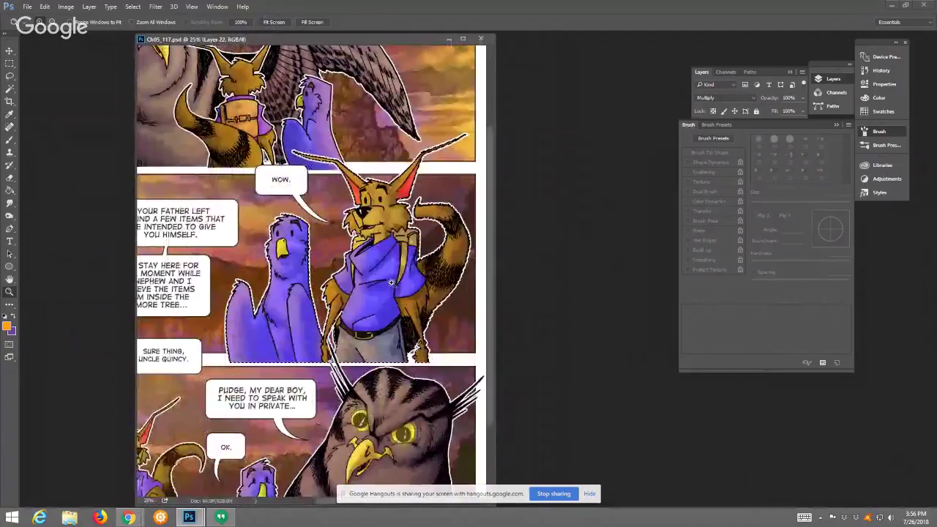
left_click(31, 6)
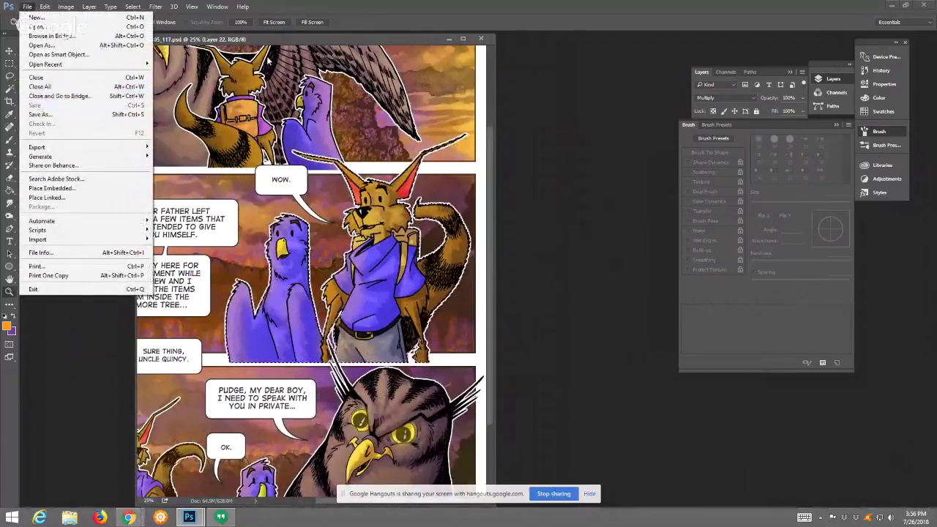
left_click(273, 22)
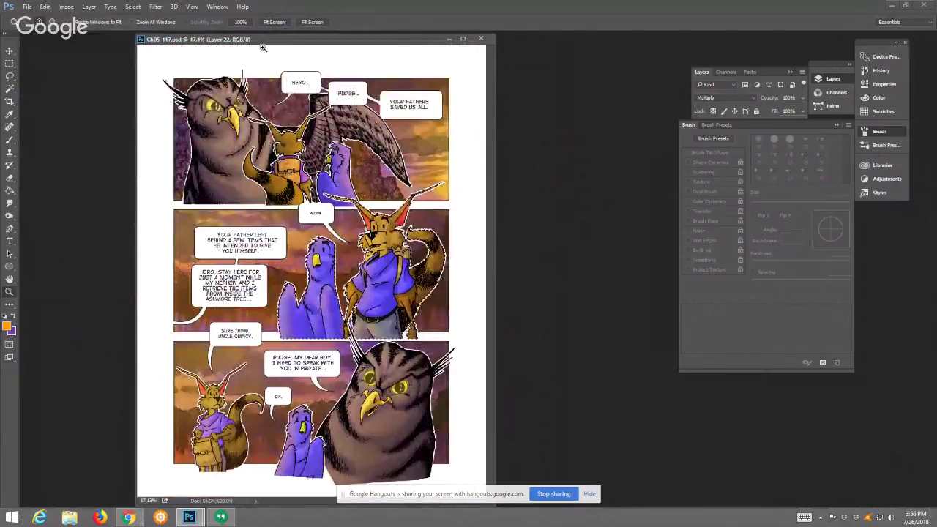
Open the next comic page, Ch05_118.psd, from the hero pages fixed folder
left_click(28, 7)
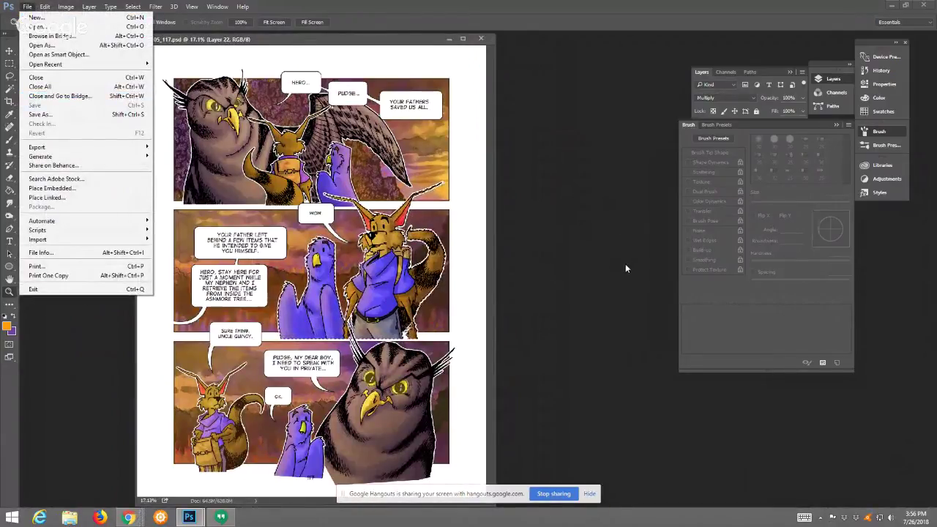
left_click(606, 268)
double_click(602, 270)
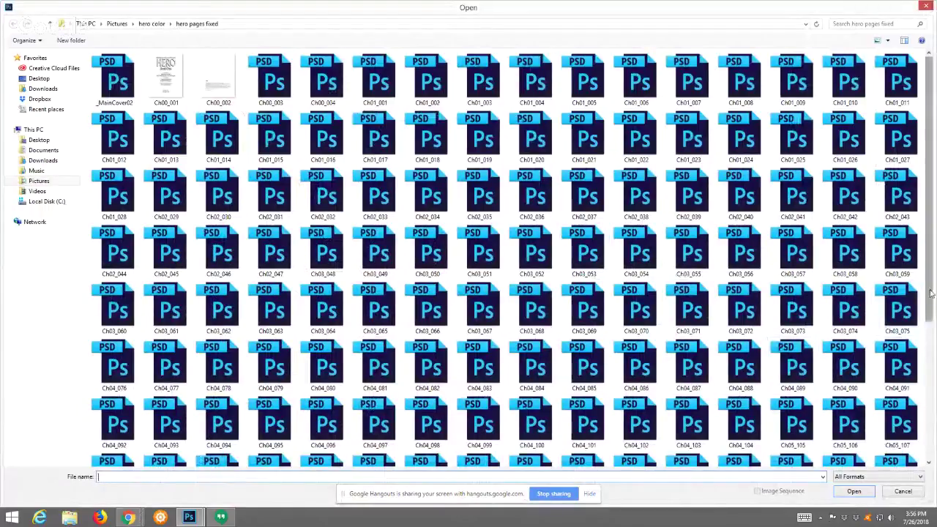
scroll(928, 343, "down", 2)
left_click_drag(928, 343, 928, 360)
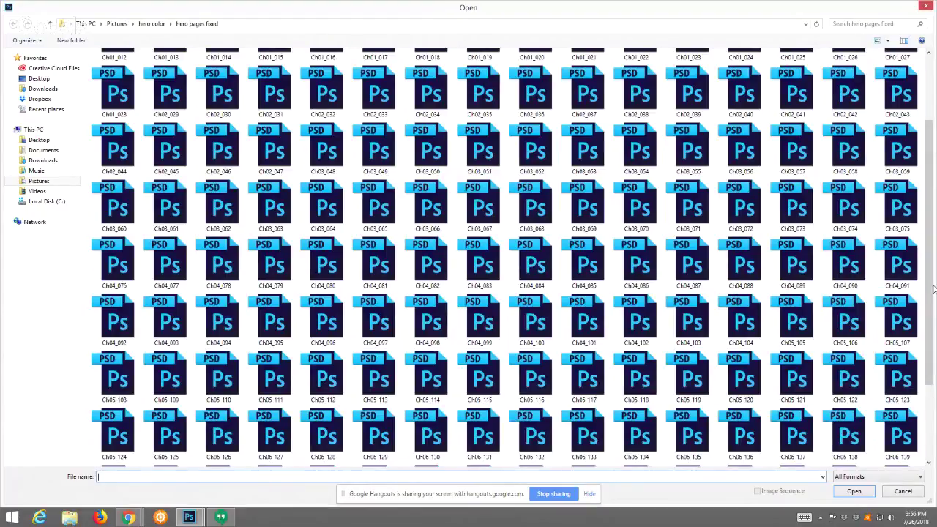
scroll(930, 292, "down", 1)
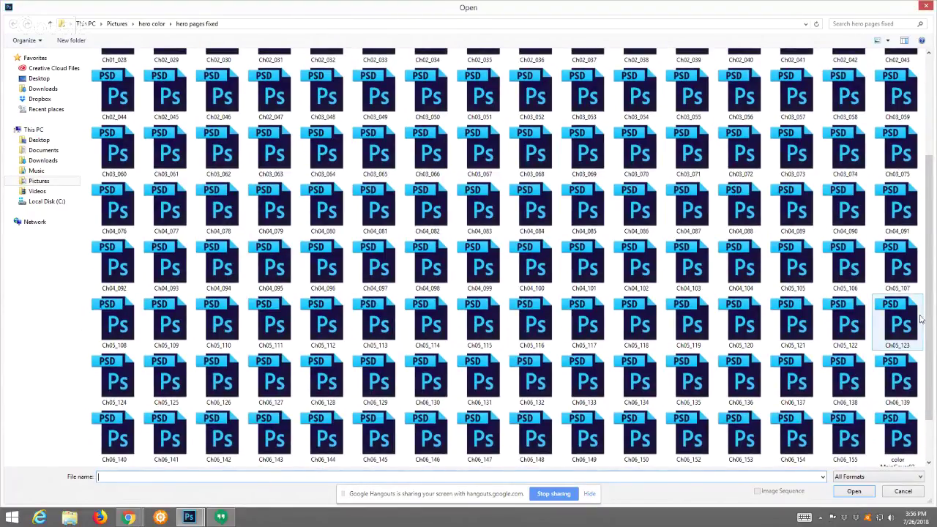
double_click(639, 331)
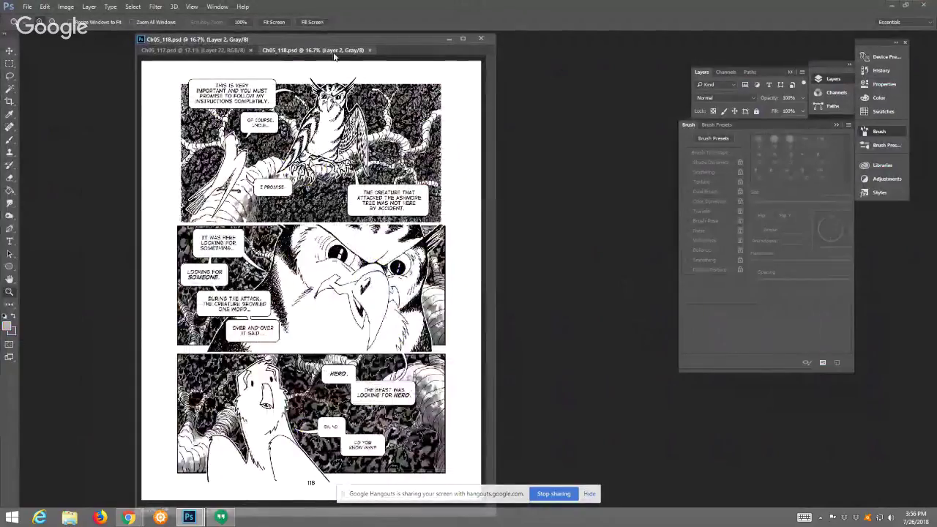
Detach Ch05_118.psd into its own window, place it beside Ch05_117.psd and fit the whole page in view
left_click_drag(315, 50, 463, 80)
left_click_drag(366, 41, 263, 38)
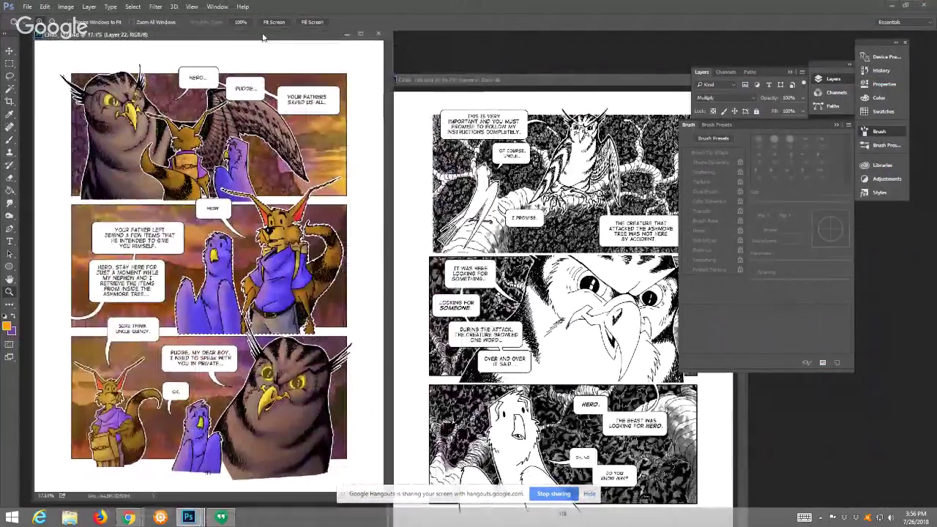
left_click(452, 81)
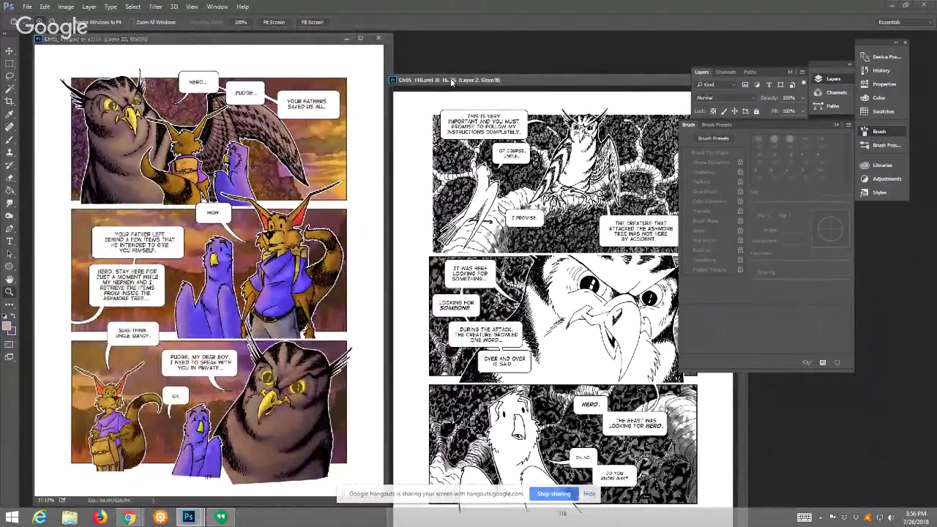
left_click(273, 23)
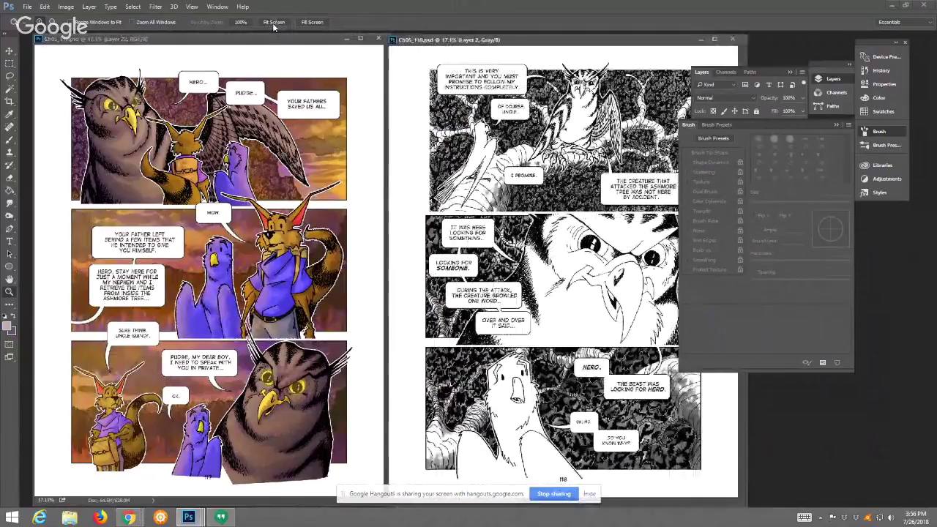
Convert Ch05_118.psd from grayscale to RGB color mode while keeping its layers unflattened
left_click(27, 6)
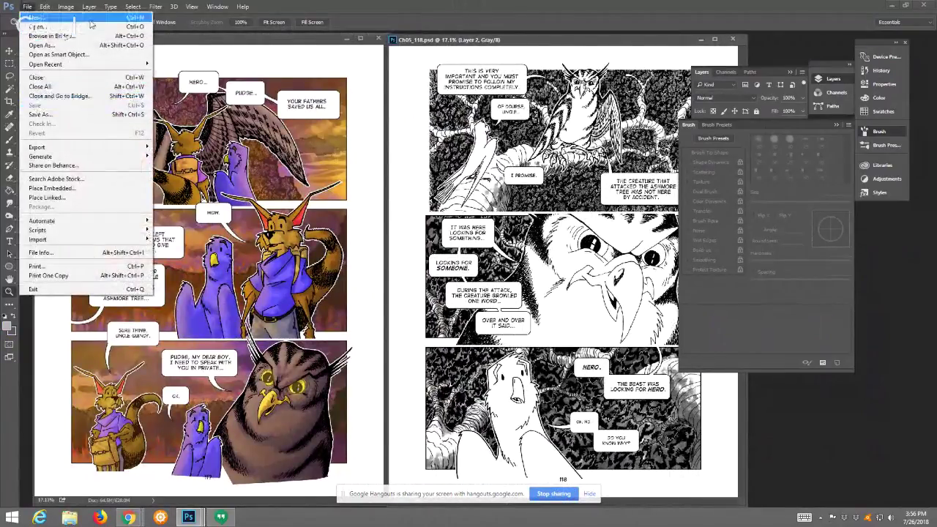
mouse_move(68, 7)
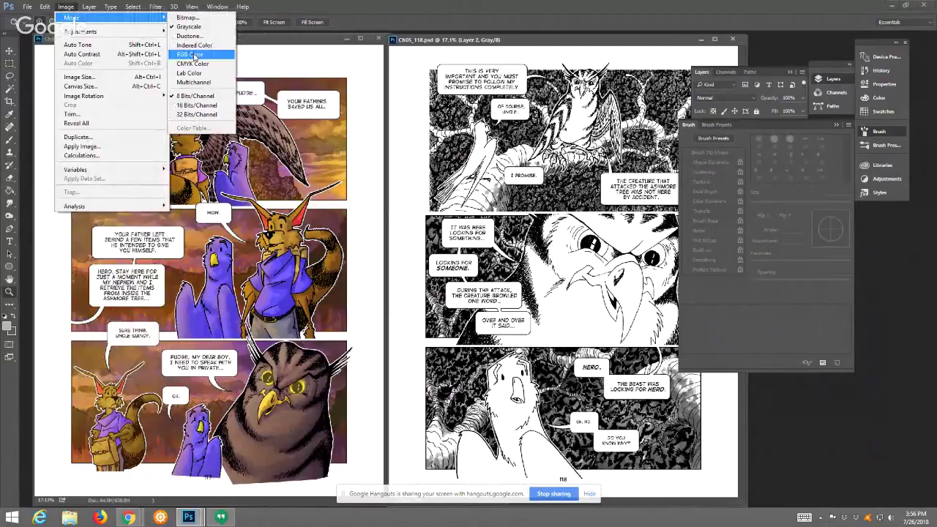
left_click(191, 54)
left_click(562, 197)
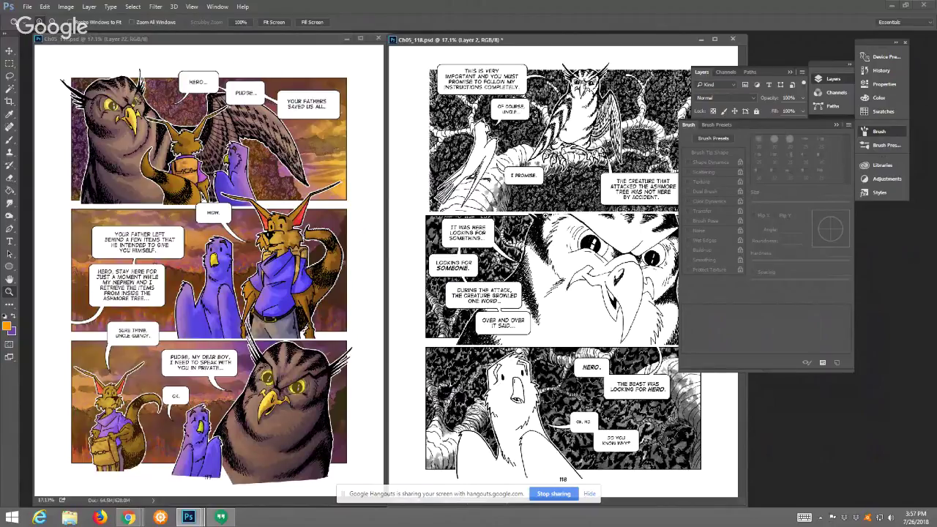
Select the white page margin on the Background layer with the Magic Wand and invert the selection to cover the comic panels
left_click(780, 73)
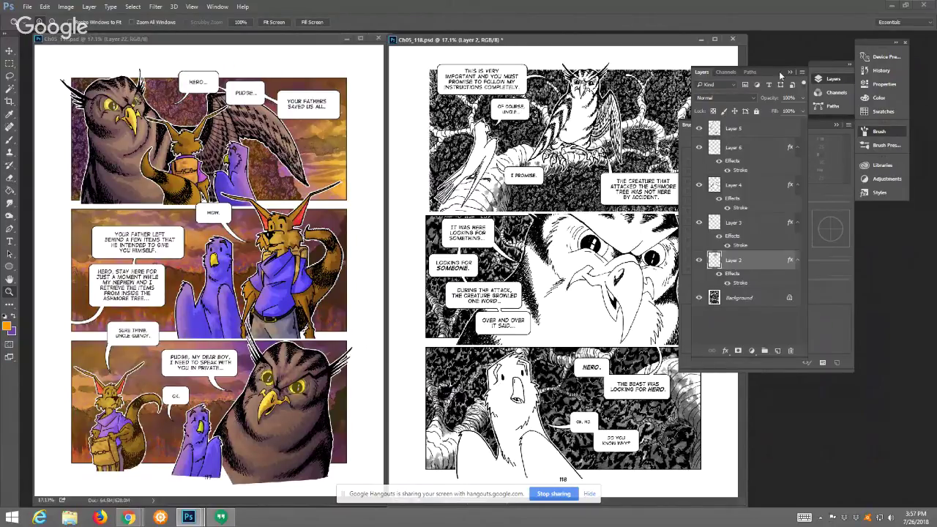
left_click(750, 298)
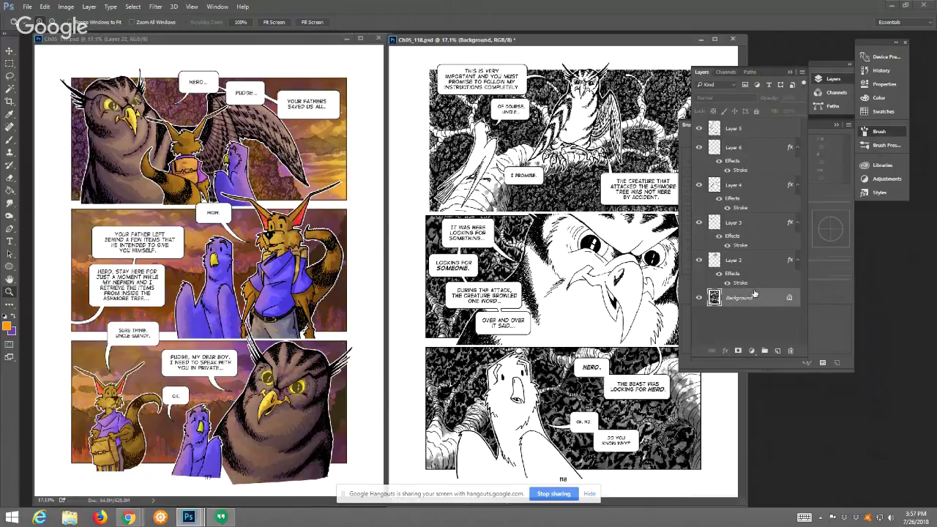
left_click(10, 87)
left_click(407, 105)
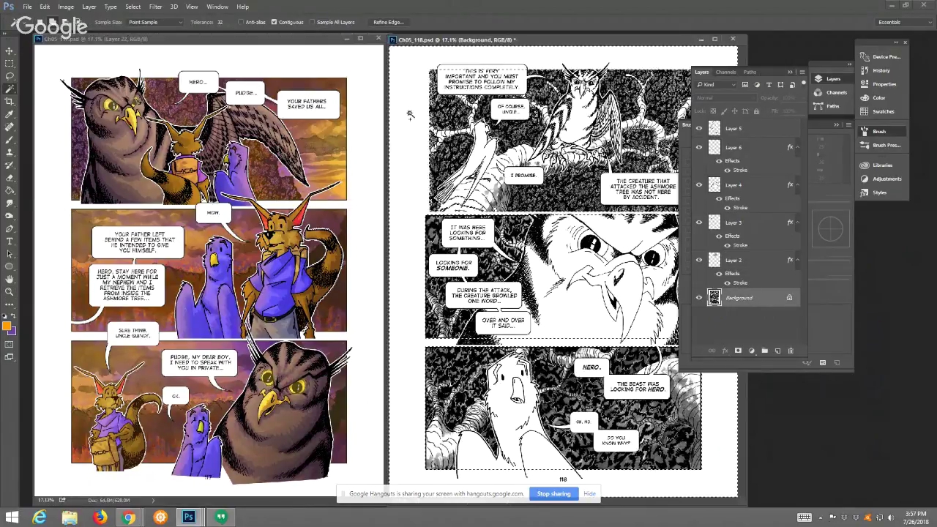
right_click(406, 172)
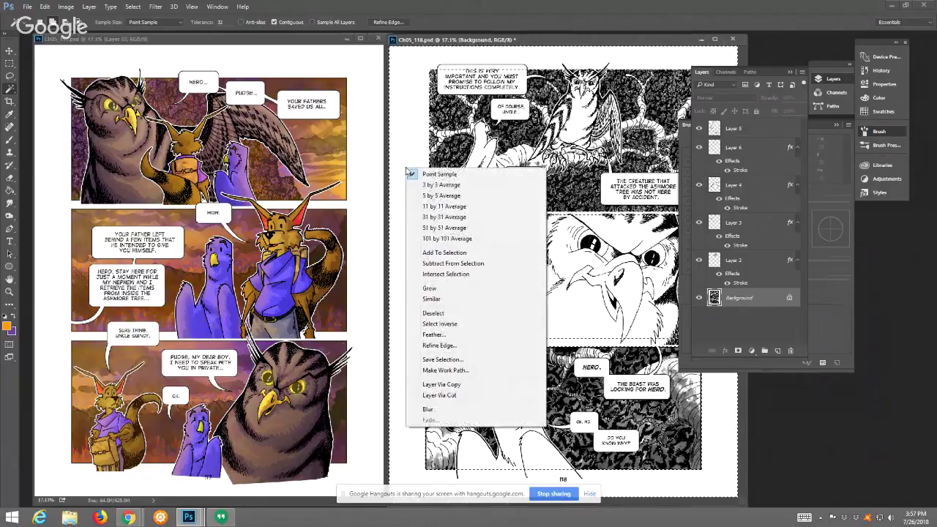
left_click(453, 328)
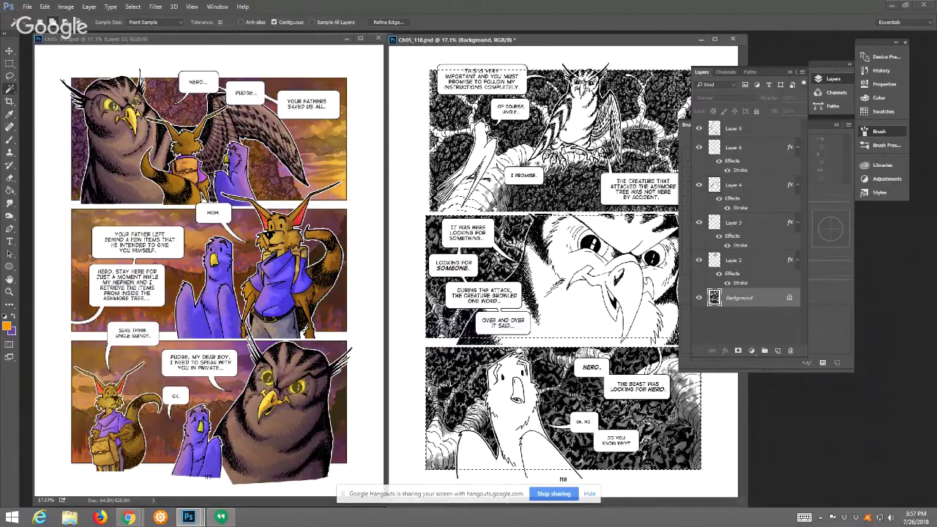
Add a new layer in Multiply mode directly above the Background layer
left_click(89, 6)
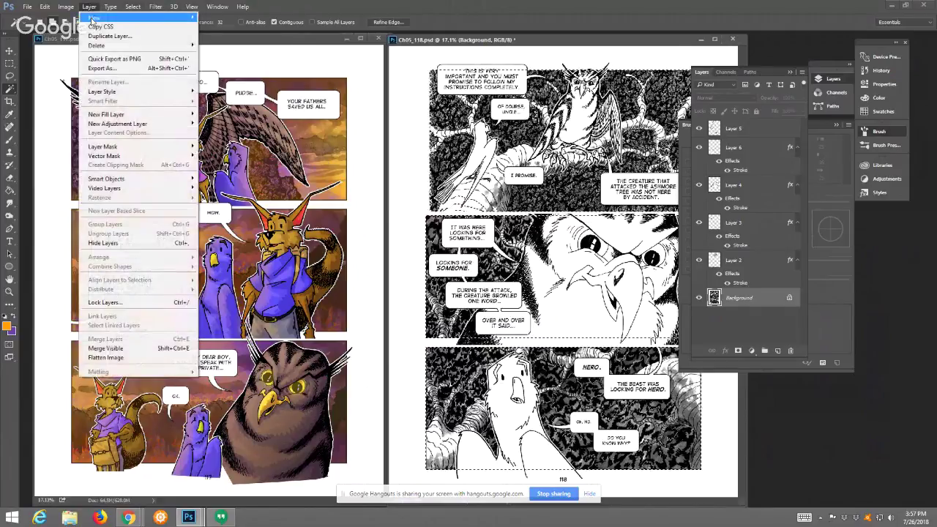
mouse_move(98, 17)
left_click(229, 20)
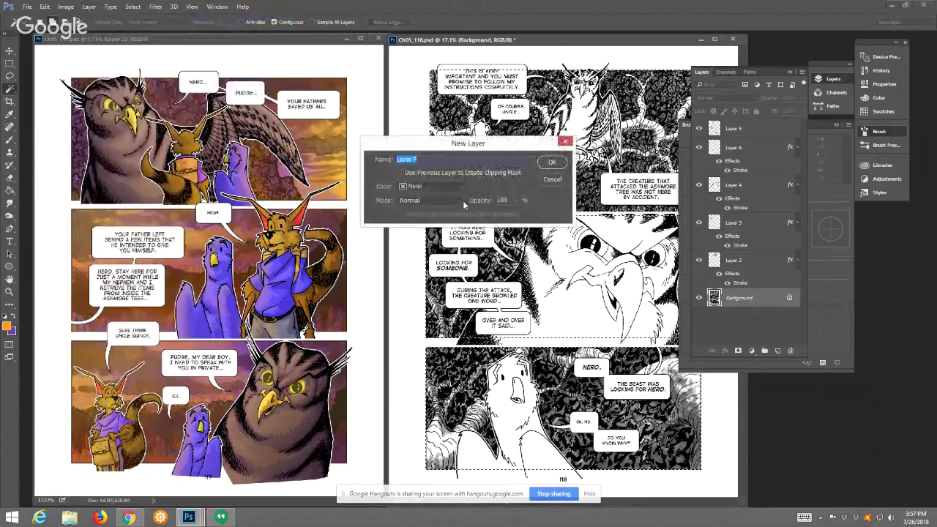
left_click(464, 203)
left_click(409, 237)
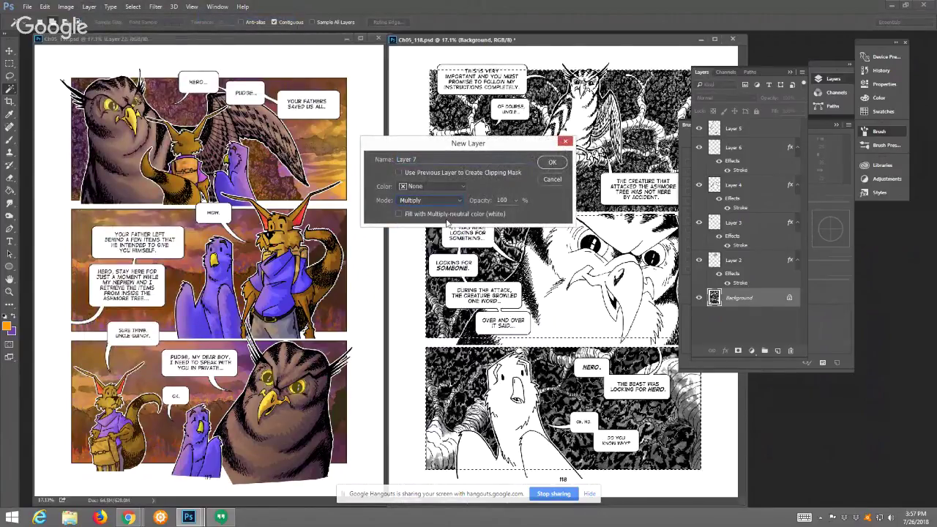
left_click(547, 166)
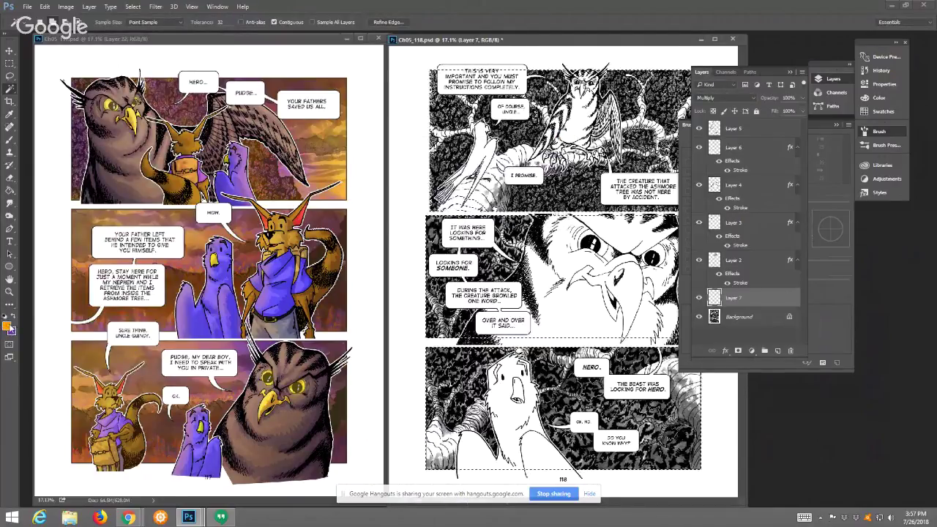
Choose a slightly darker orange as the foreground color and fill the selected panel area on the new Multiply layer with the Paint Bucket
left_click(7, 326)
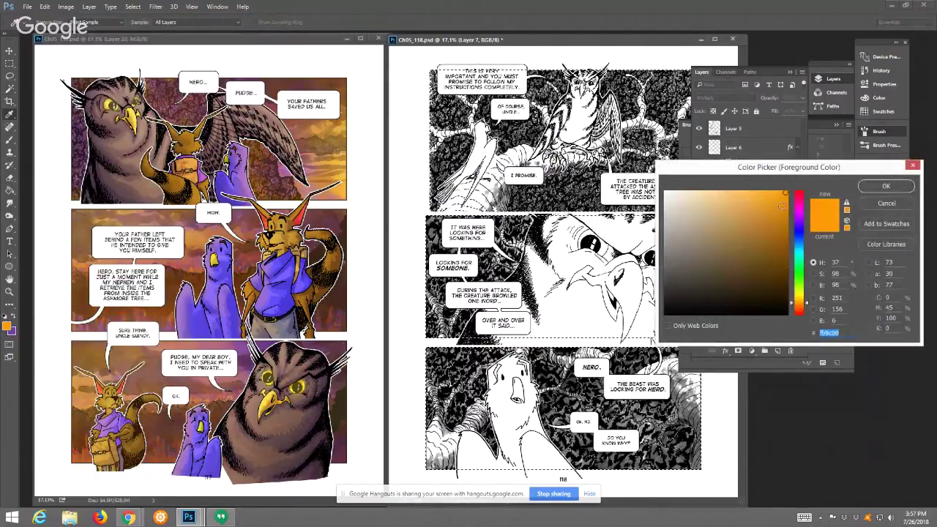
left_click(780, 203)
left_click(885, 188)
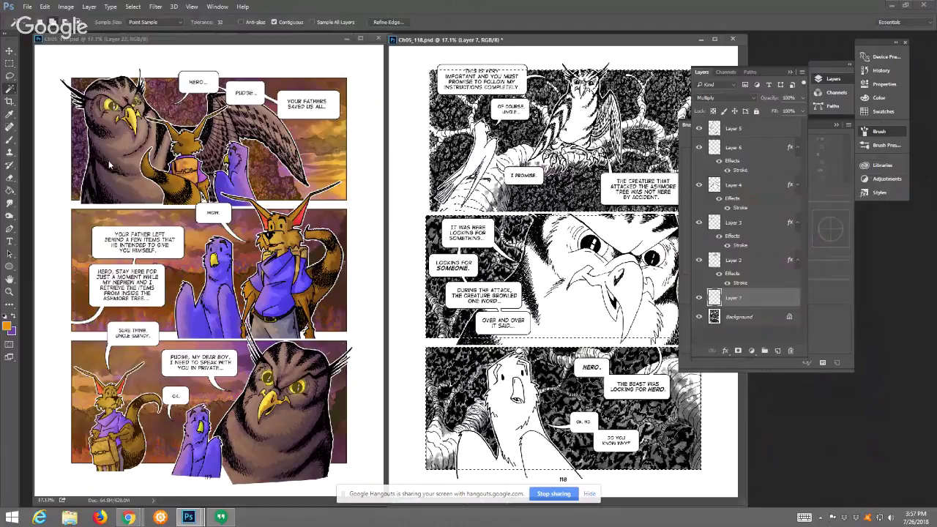
left_click(9, 192)
left_click(459, 183)
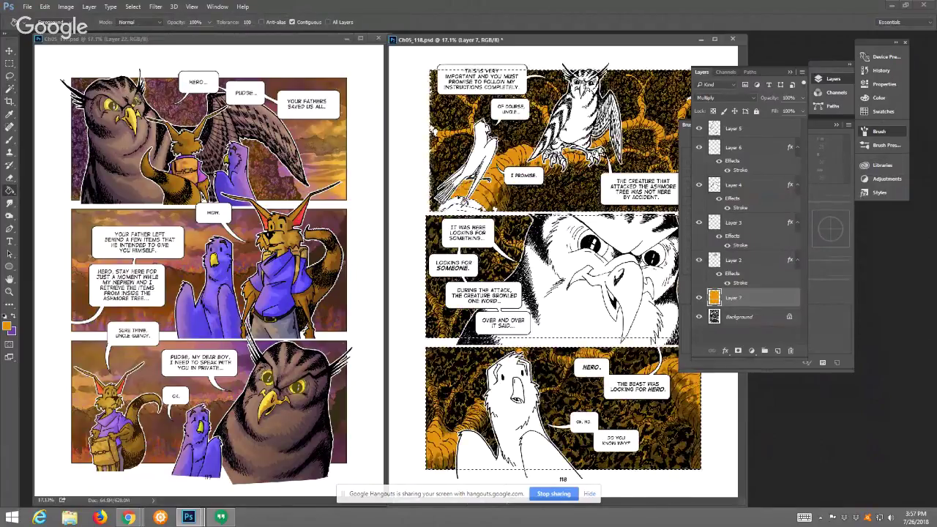